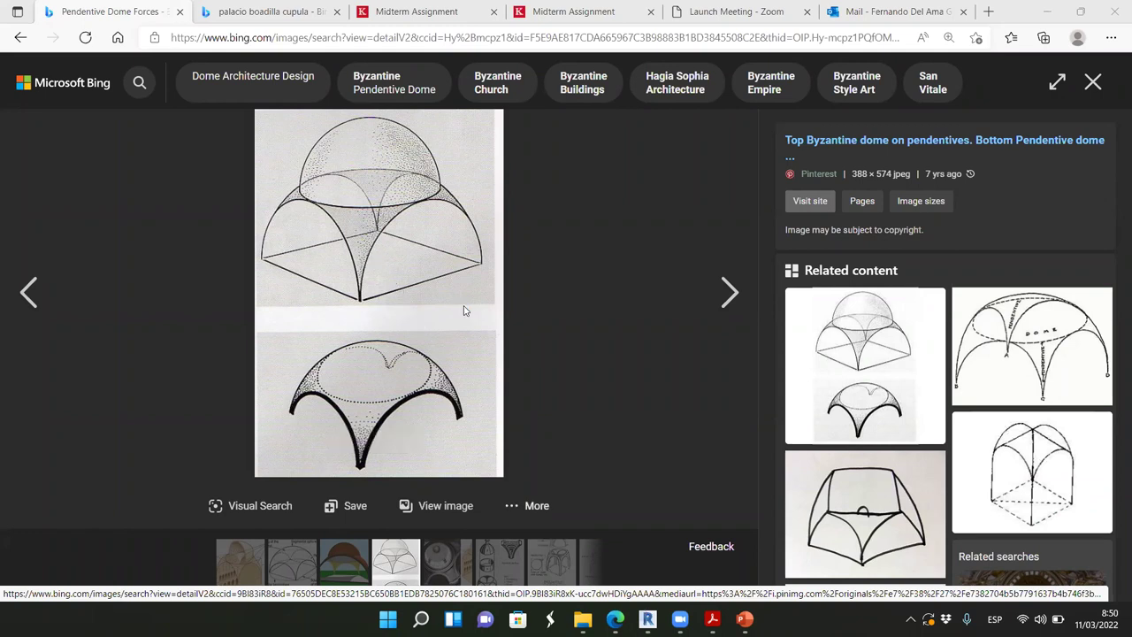
Step: Switch to Revit, open the Level 1 floor plan and examine the grids and equally spaced reference planes around the square mass
key("alt+Tab")
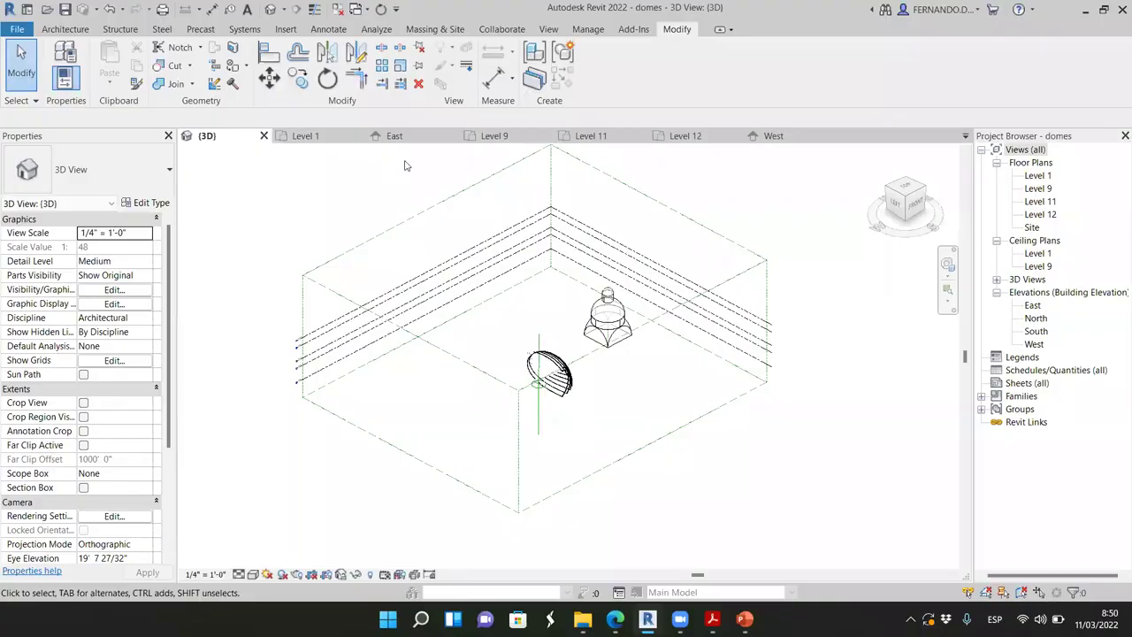
left_click(306, 135)
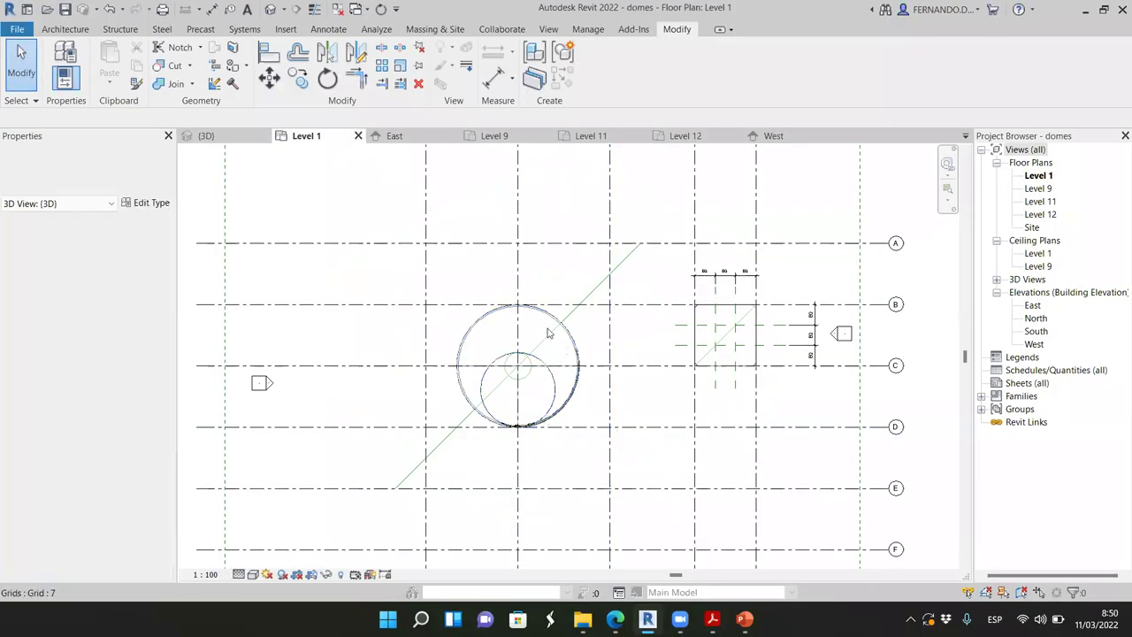
scroll(703, 346, "down", 2)
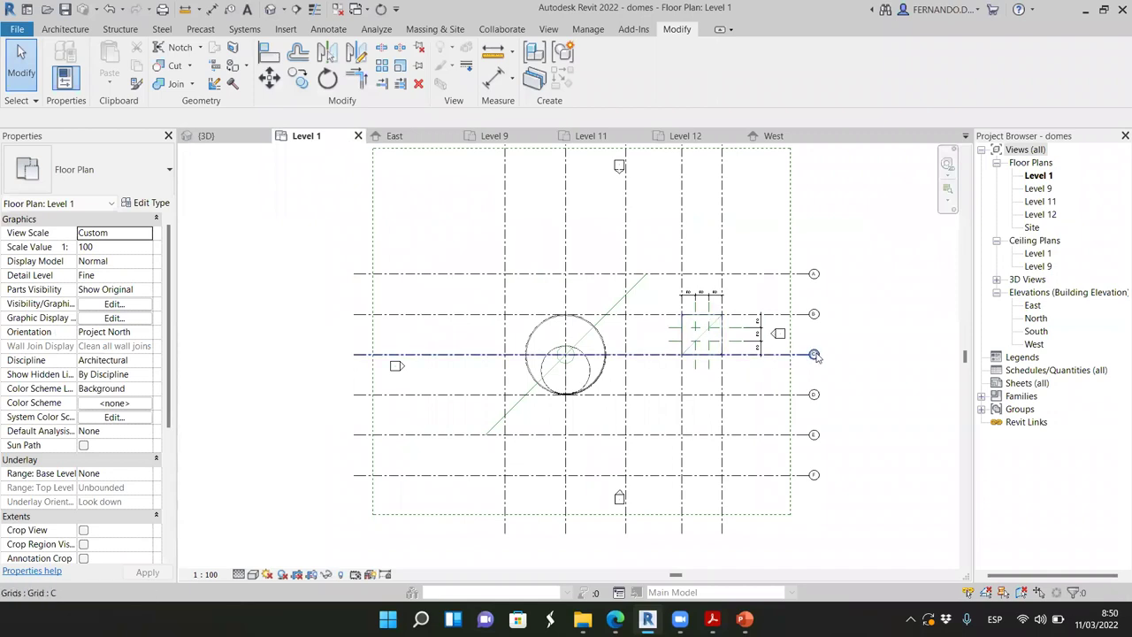
scroll(690, 417, "down", 3)
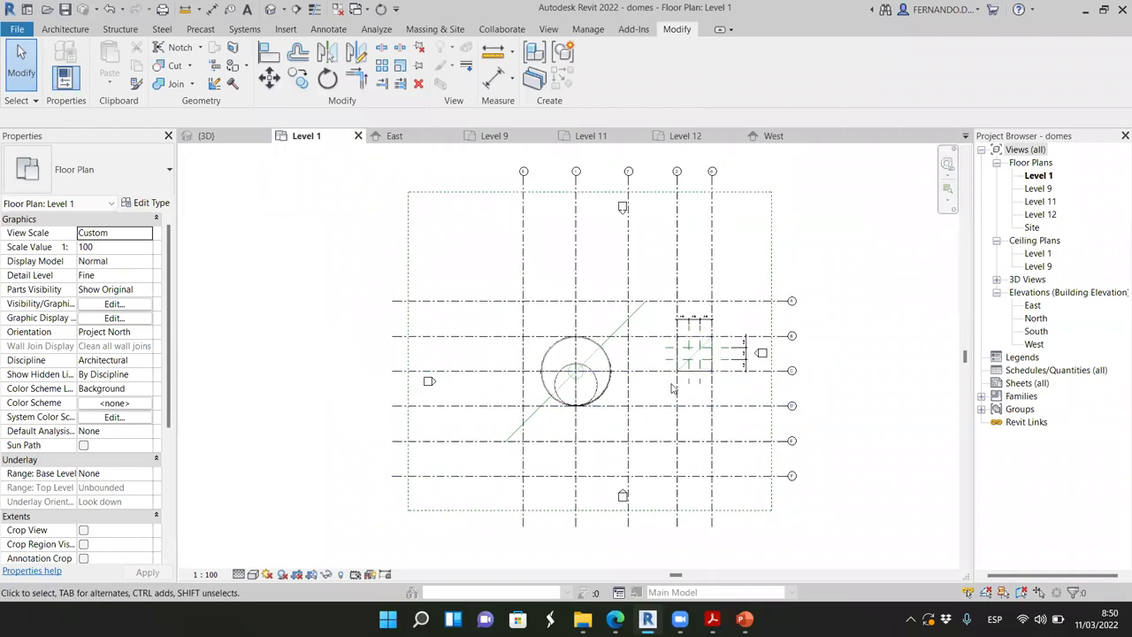
scroll(744, 312, "up", 1)
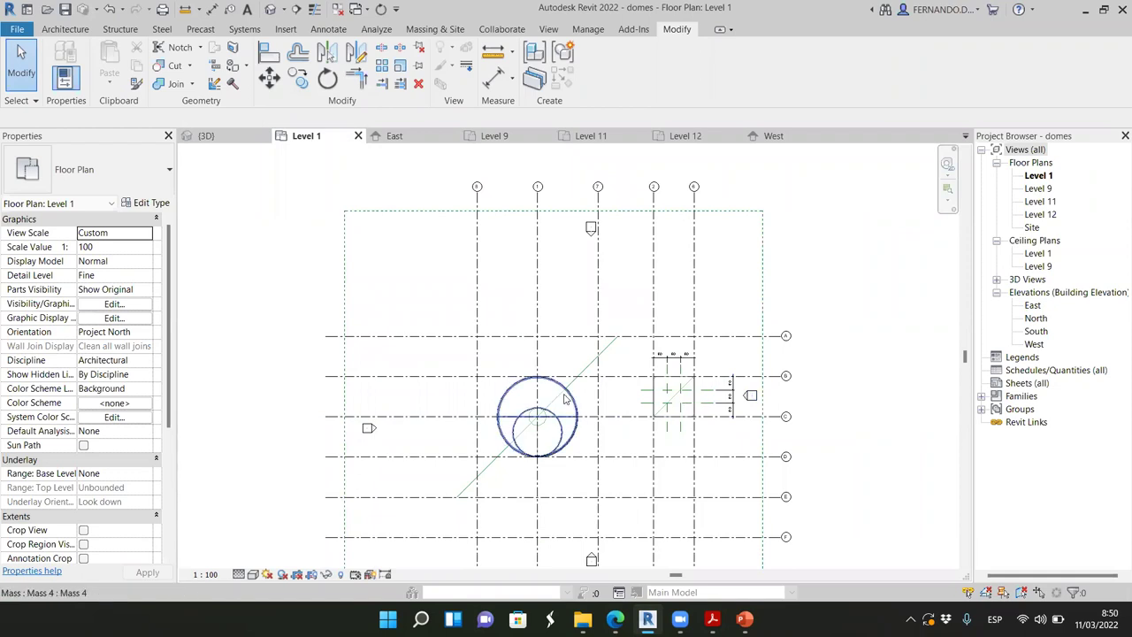
scroll(841, 500, "up", 2)
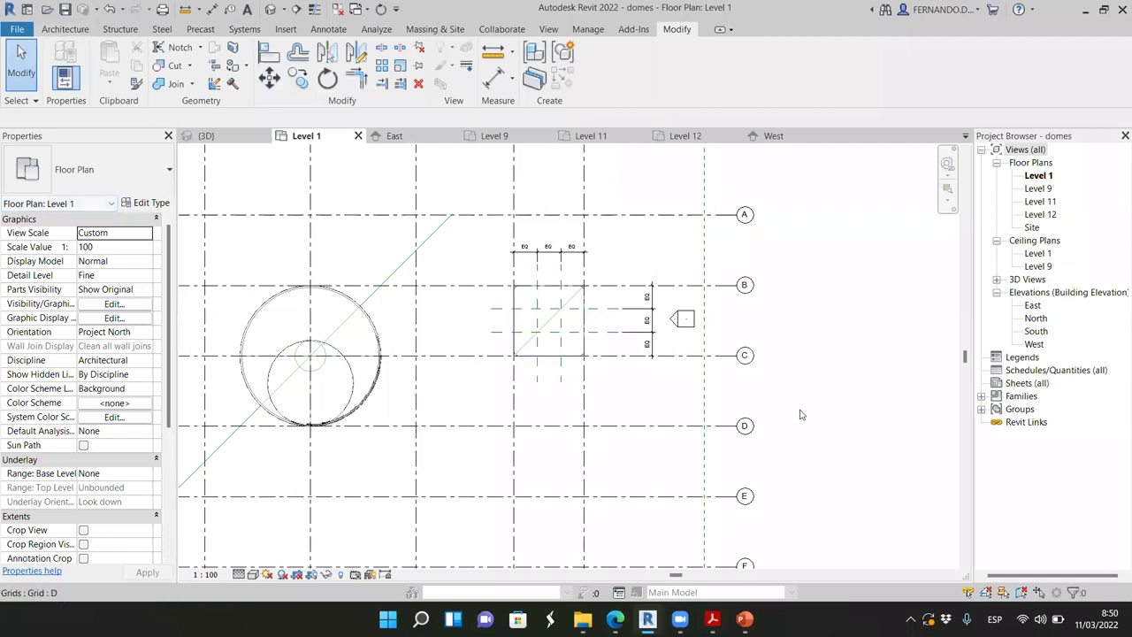
scroll(766, 372, "down", 2)
scroll(662, 288, "up", 2)
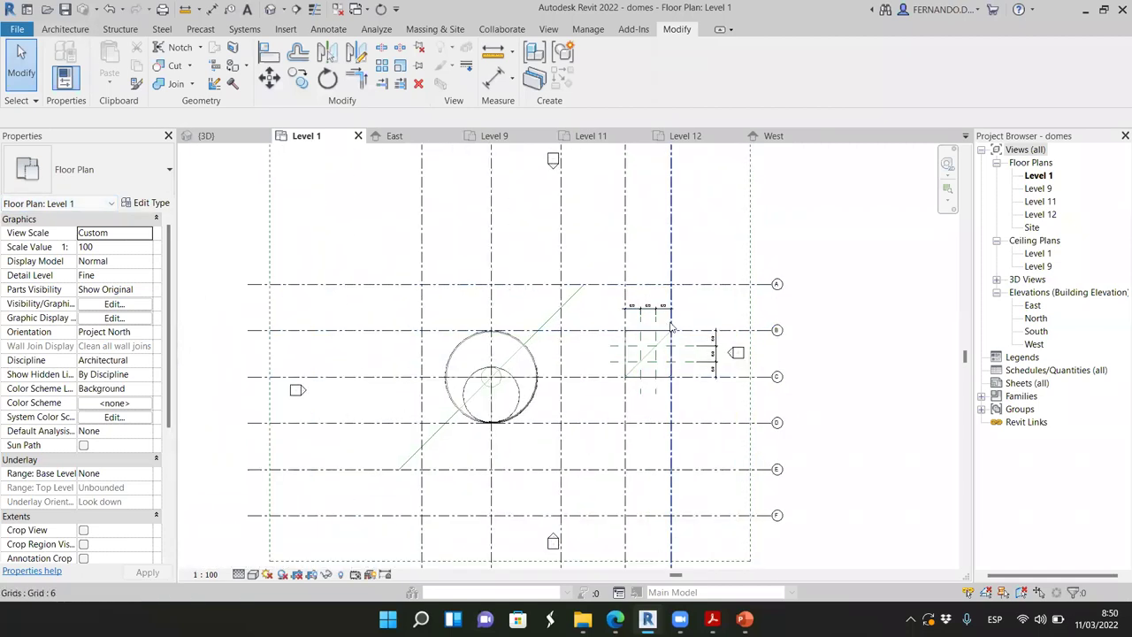
scroll(681, 306, "up", 3)
scroll(697, 319, "down", 4)
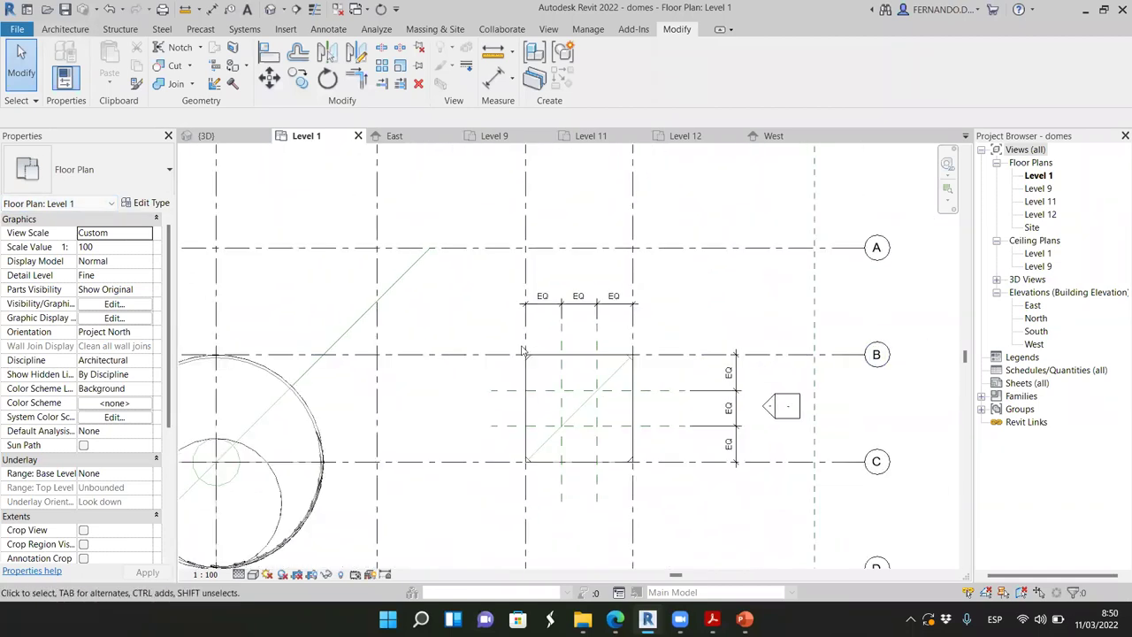
scroll(570, 389, "up", 3)
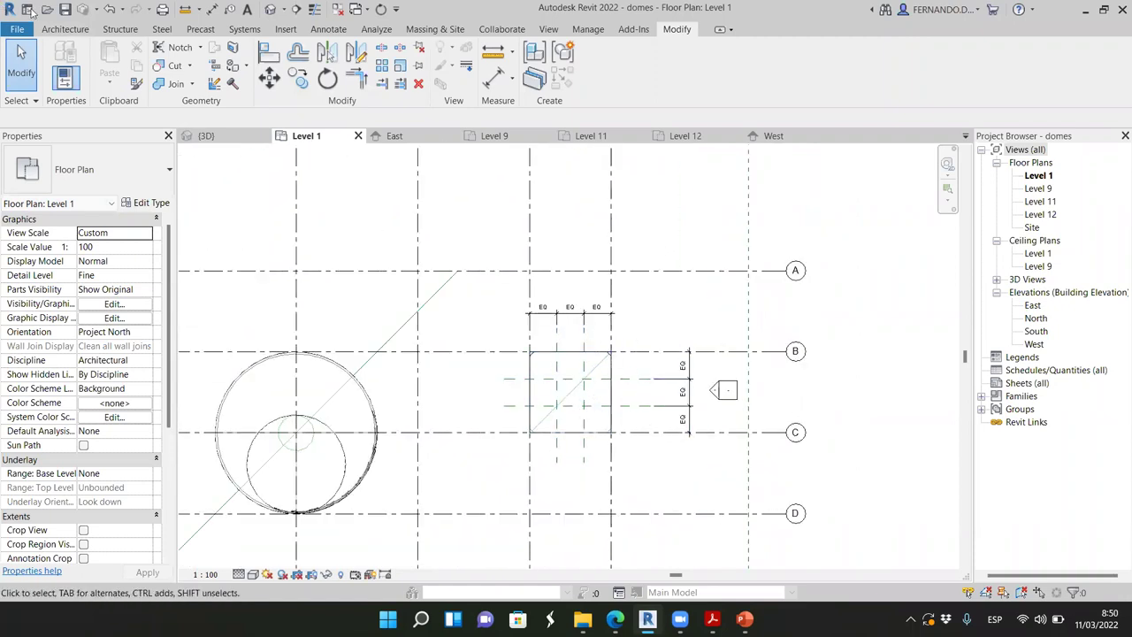
Step: Place an aligned dimension between vertical grids 2 and 6, above the square mass's equal-spacing dimensions
left_click(328, 30)
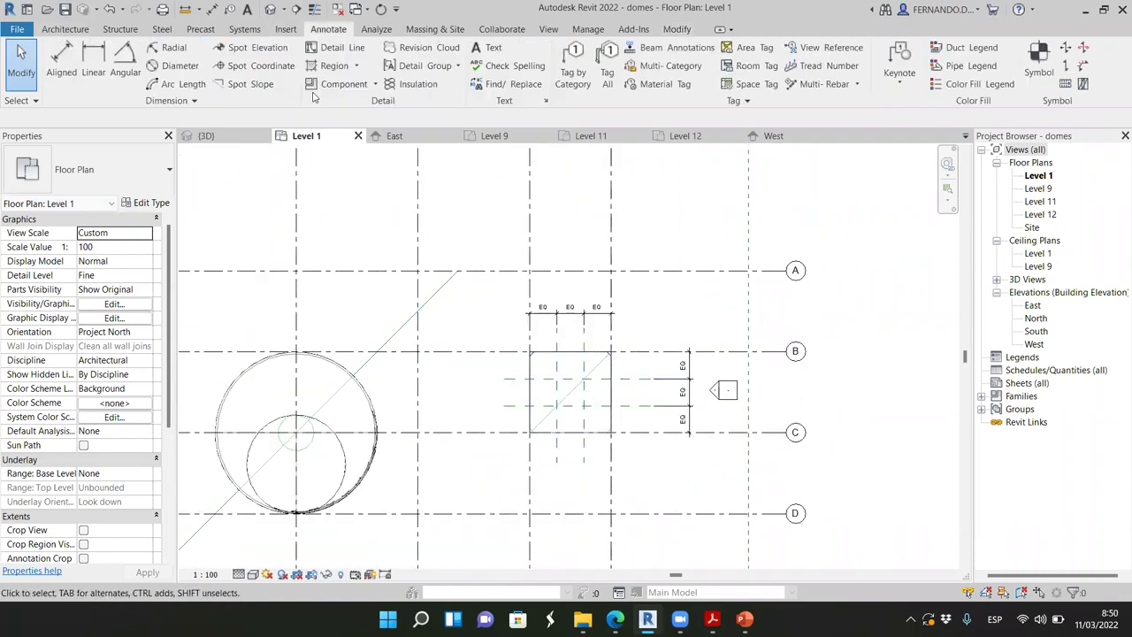
left_click(61, 62)
scroll(558, 331, "up", 2)
left_click(502, 270)
left_click(625, 268)
scroll(578, 261, "up", 2)
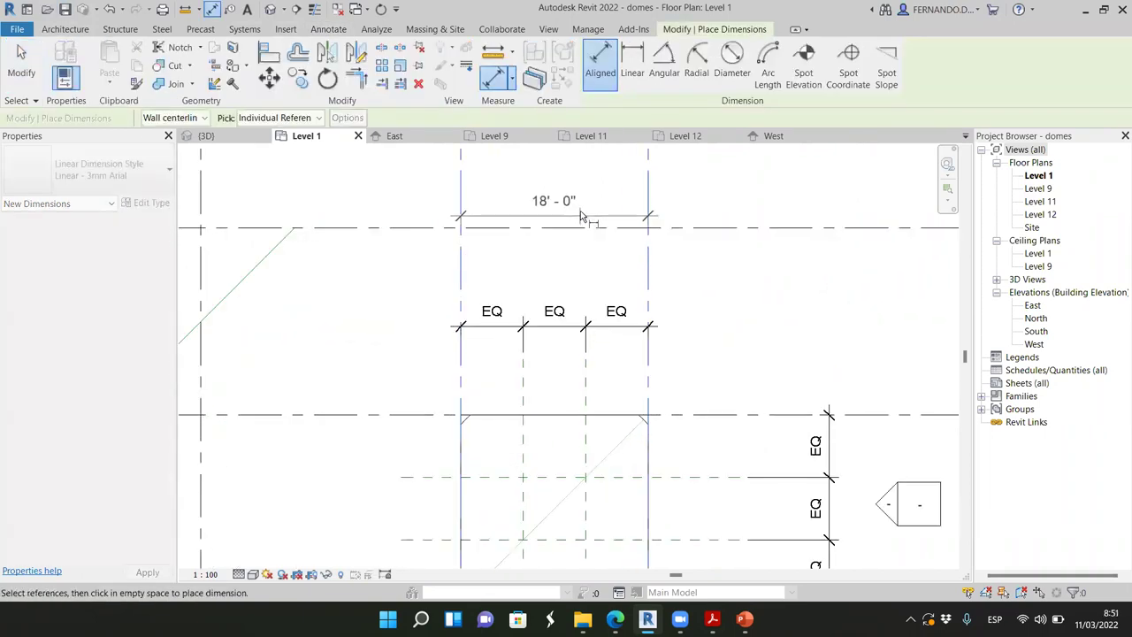
left_click(582, 202)
Step: Add an aligned dimension between horizontal grids B and C, to the left of the square mass
scroll(548, 217, "down", 4)
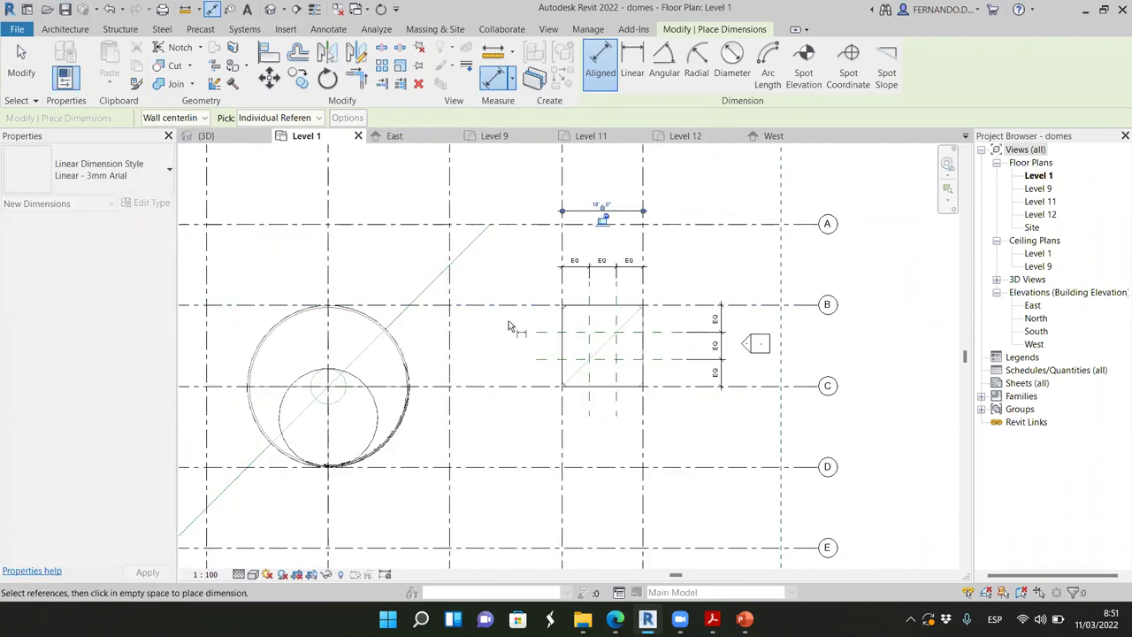
left_click(506, 309)
left_click(504, 387)
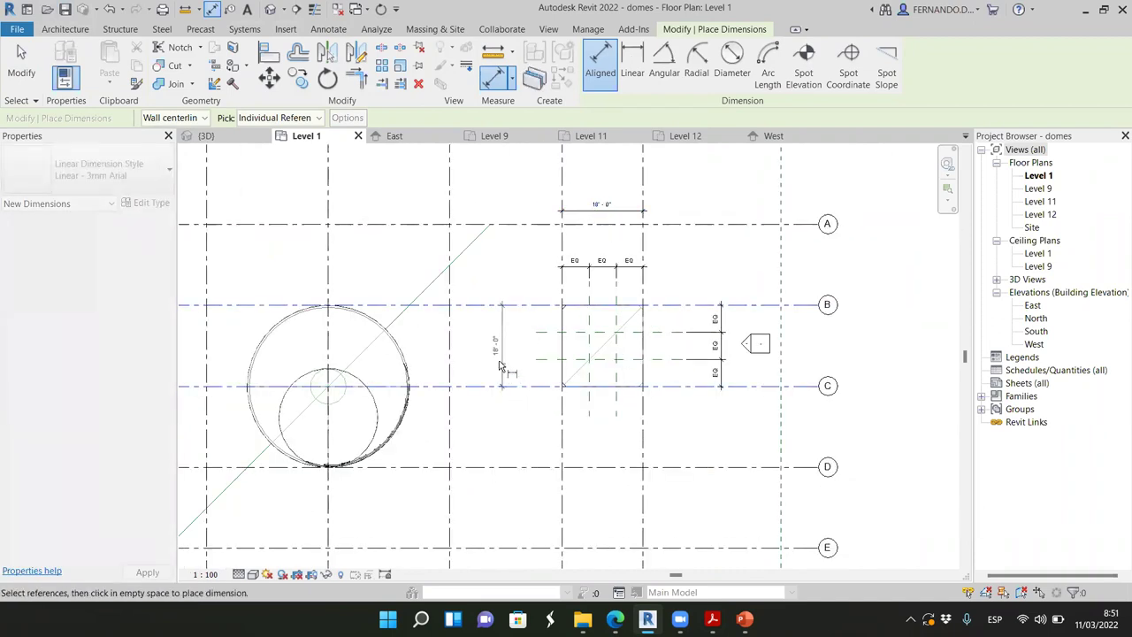
left_click(505, 367)
key("Escape")
key("Escape")
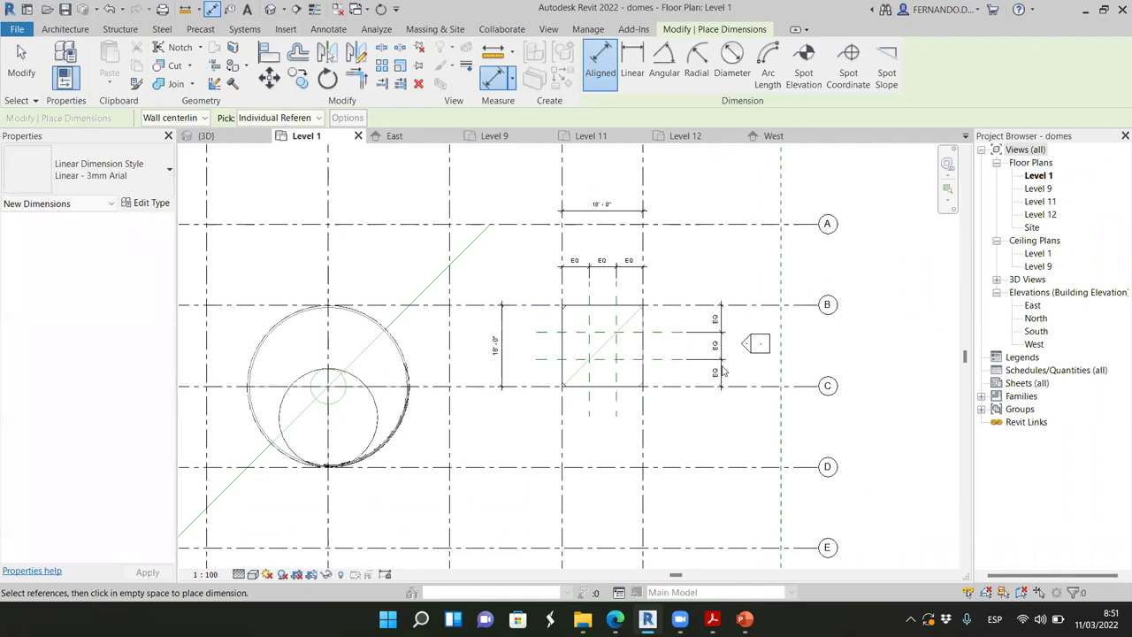
Step: Copy vertical grid 8 a distance of 18'-0" to its left, on the side away from the circular mass
scroll(669, 302, "up", 2)
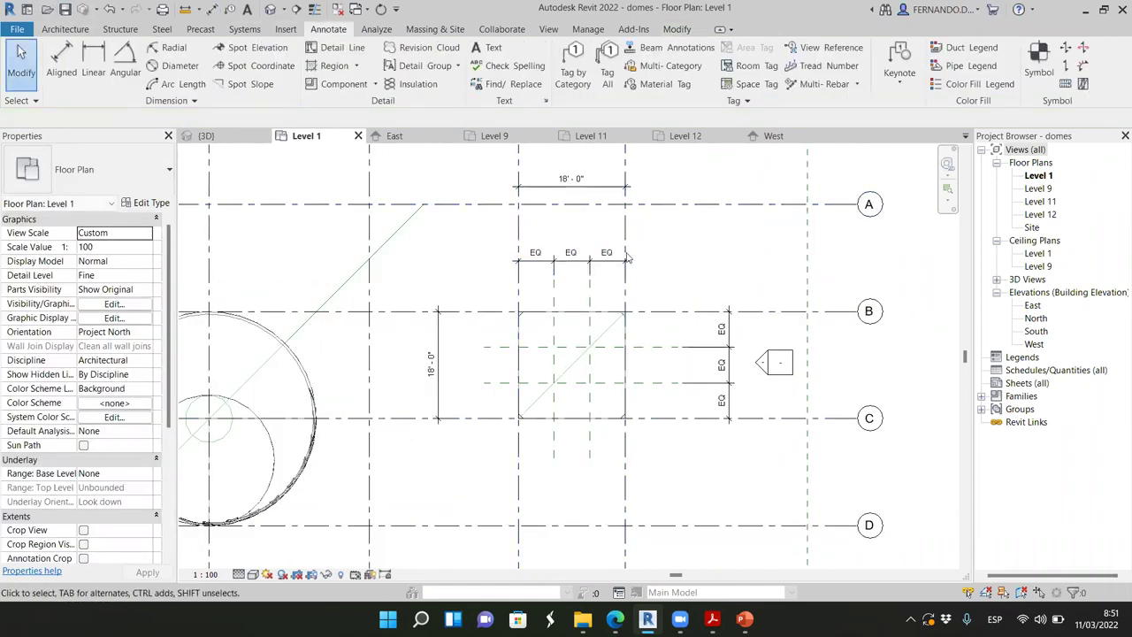
scroll(543, 280, "up", 2)
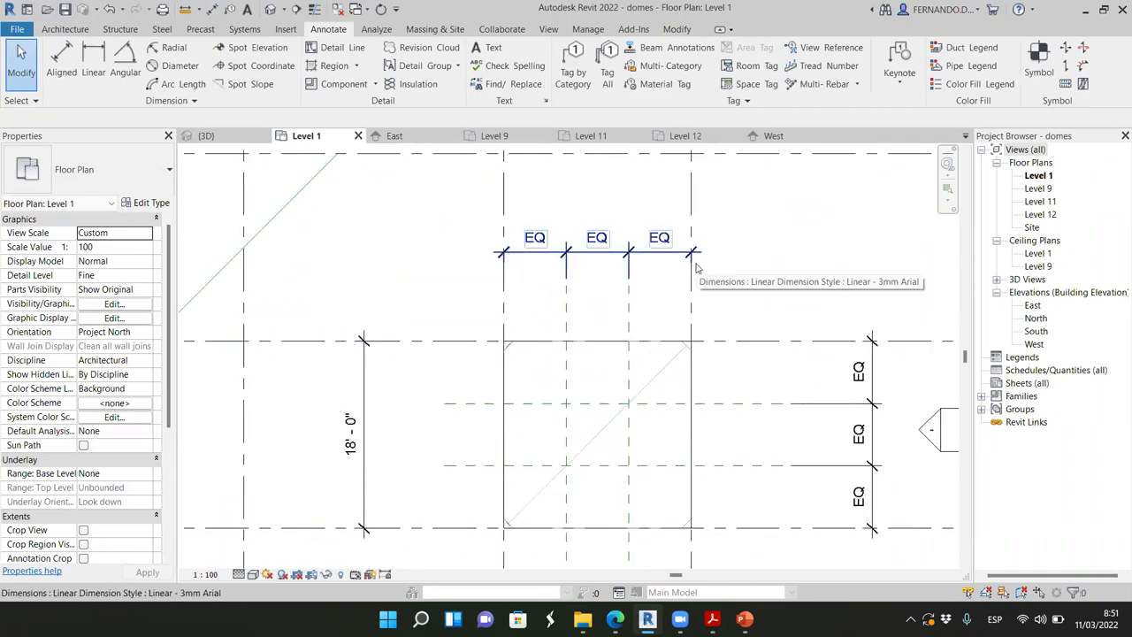
scroll(566, 328, "down", 2)
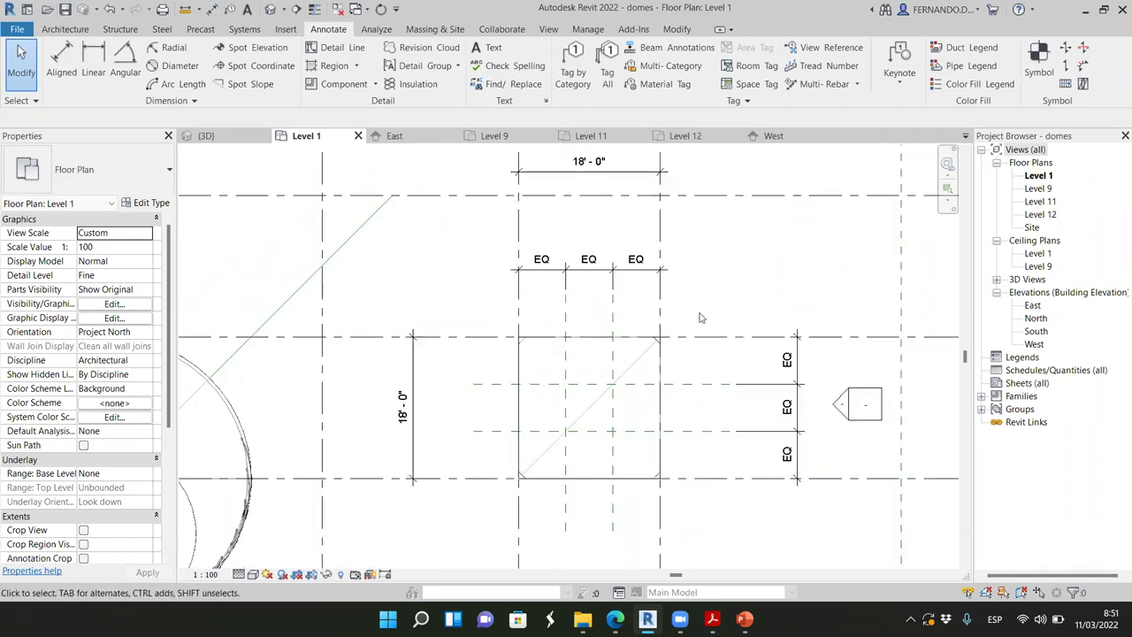
scroll(871, 315, "down", 3)
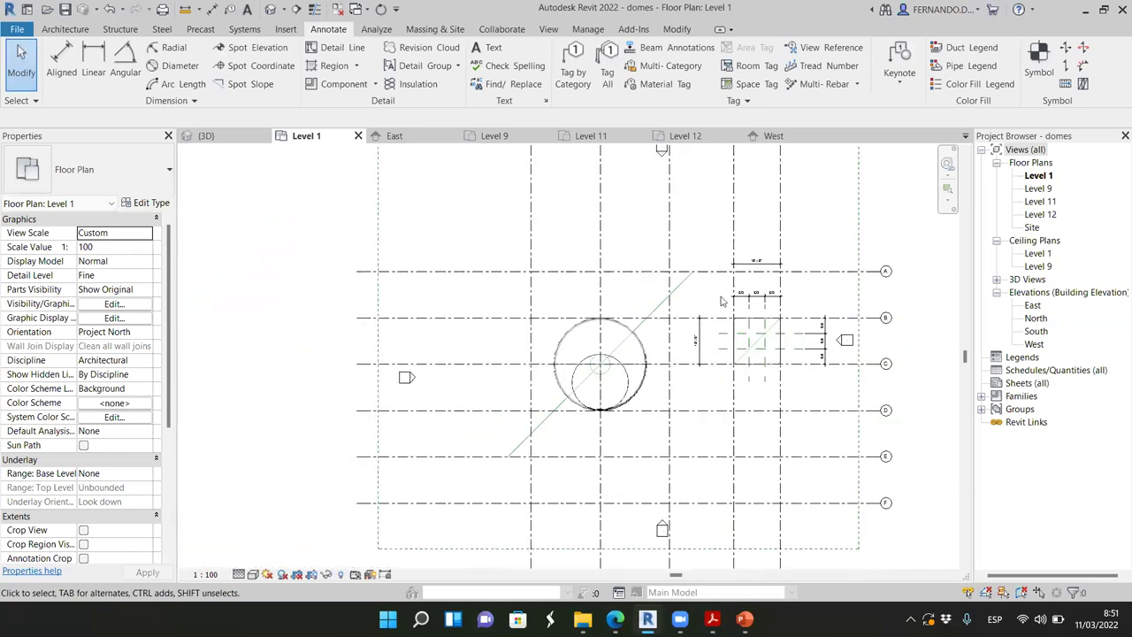
scroll(522, 310, "up", 1)
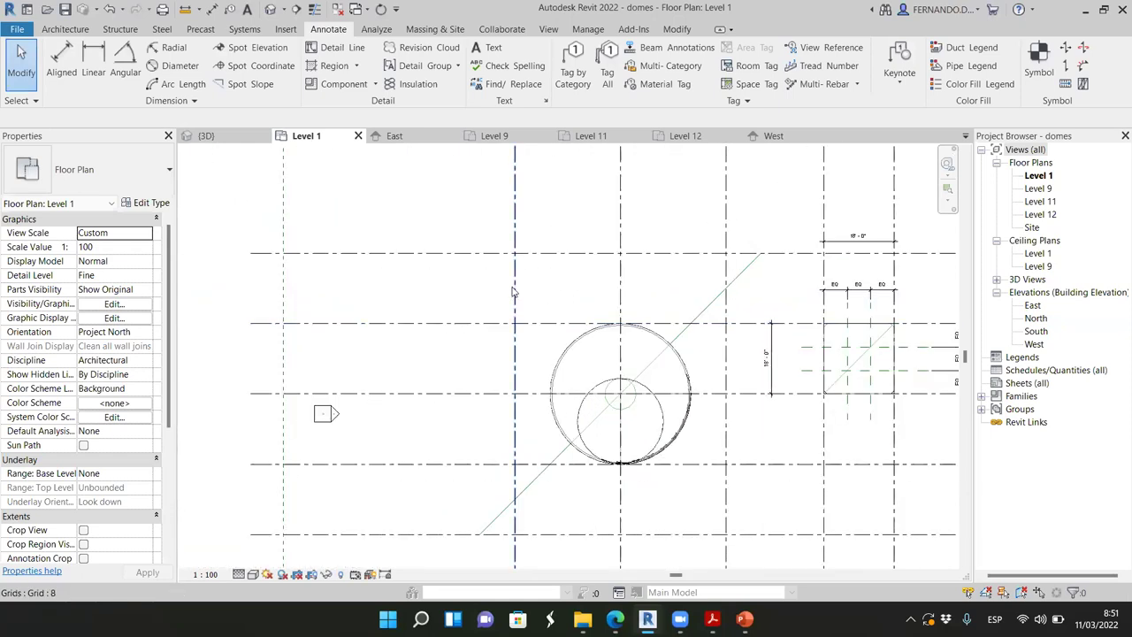
left_click(512, 291)
key("m")
key("v")
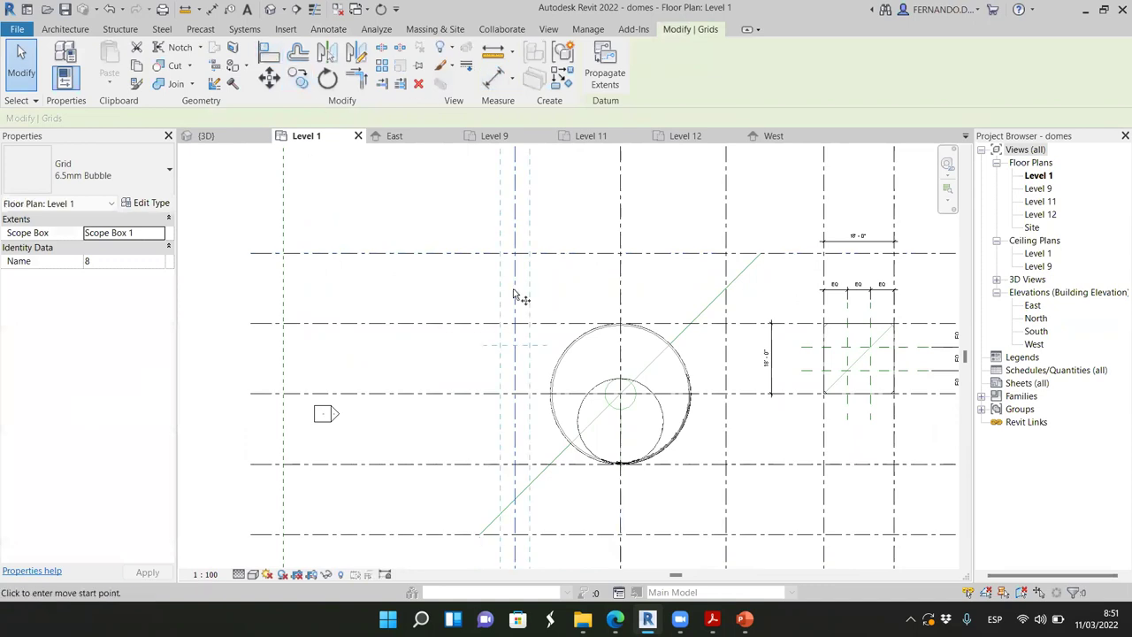
key("c")
key("o")
left_click(516, 293)
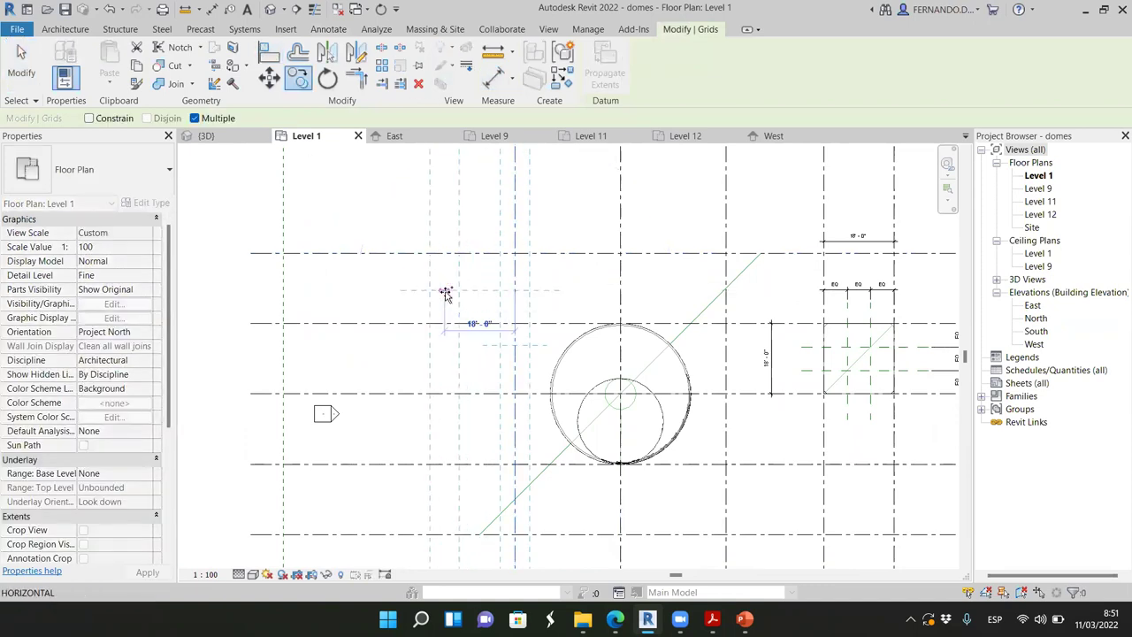
left_click(447, 294)
key("Escape")
key("Escape")
Step: Examine the bay between the two leftmost vertical grids, their grid labels and the dimensioned square bay in the Level 1 plan
scroll(641, 323, "down", 2)
scroll(557, 353, "up", 2)
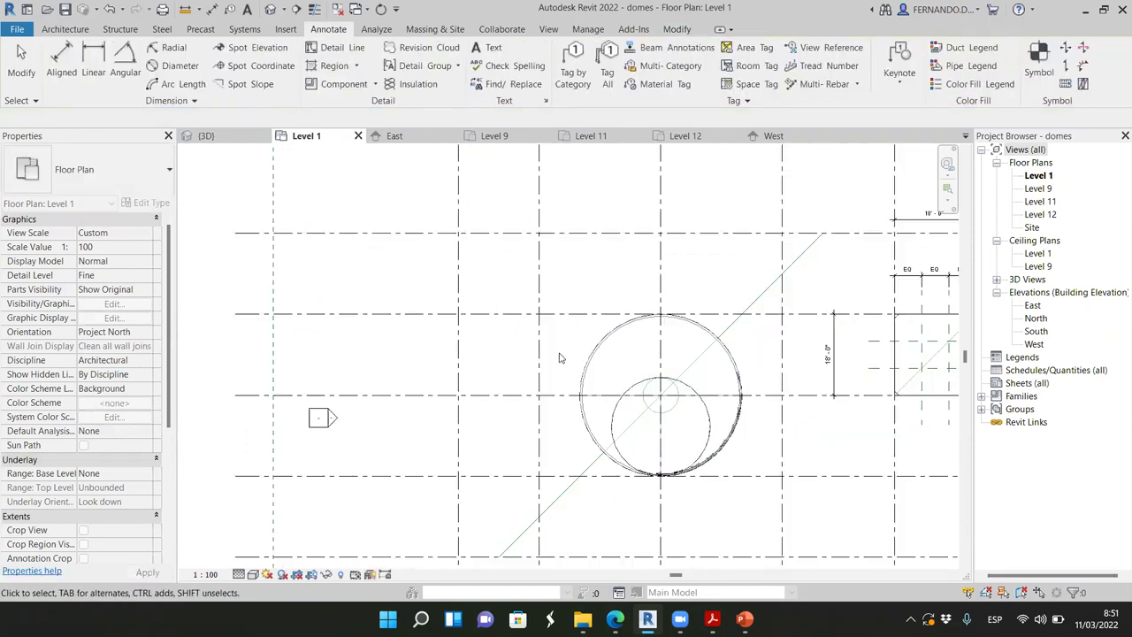
scroll(570, 367, "down", 4)
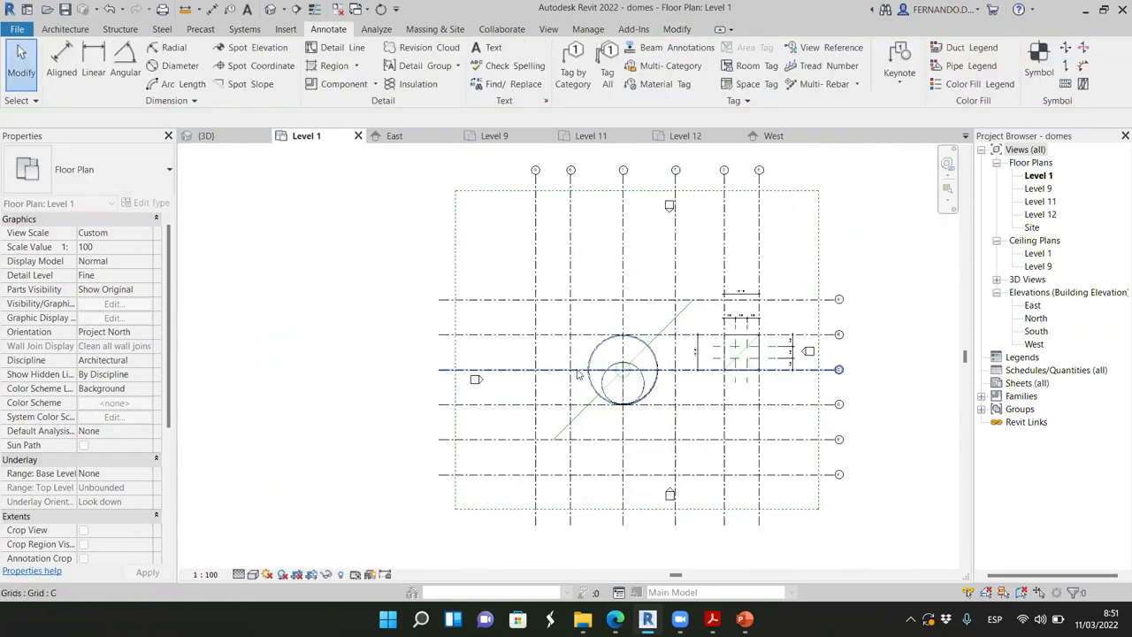
scroll(573, 366, "up", 2)
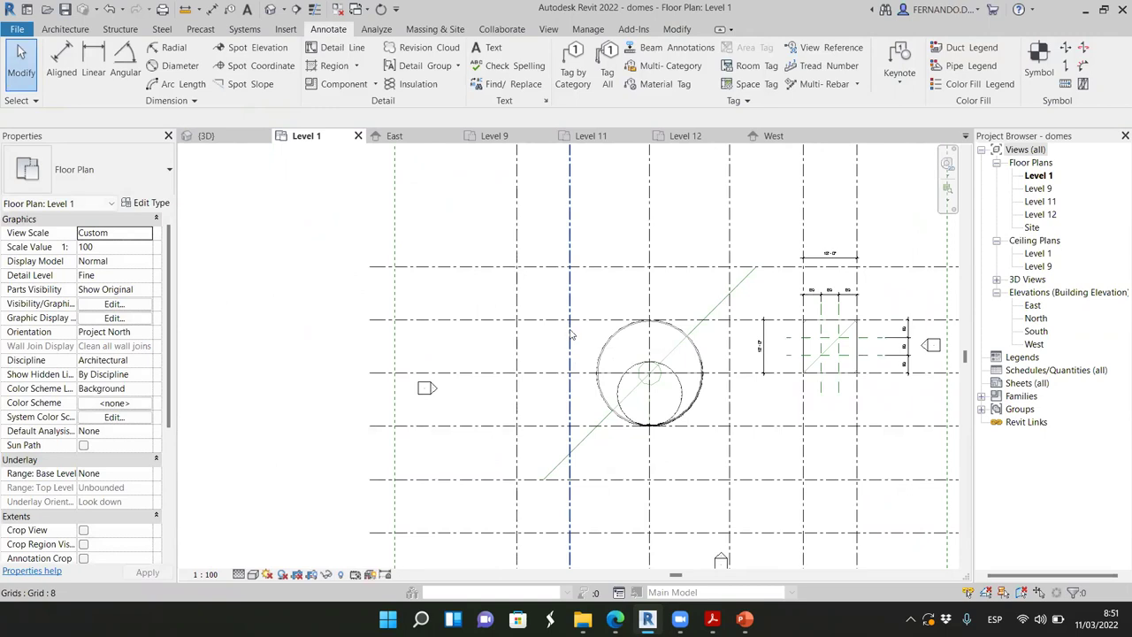
scroll(570, 334, "up", 2)
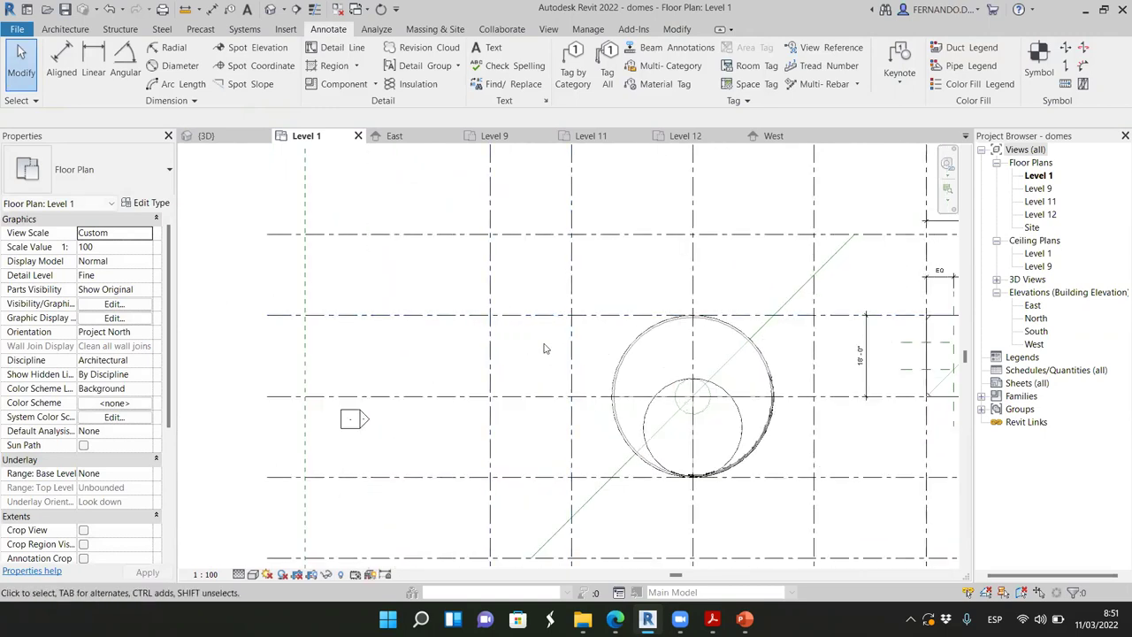
scroll(608, 333, "up", 2)
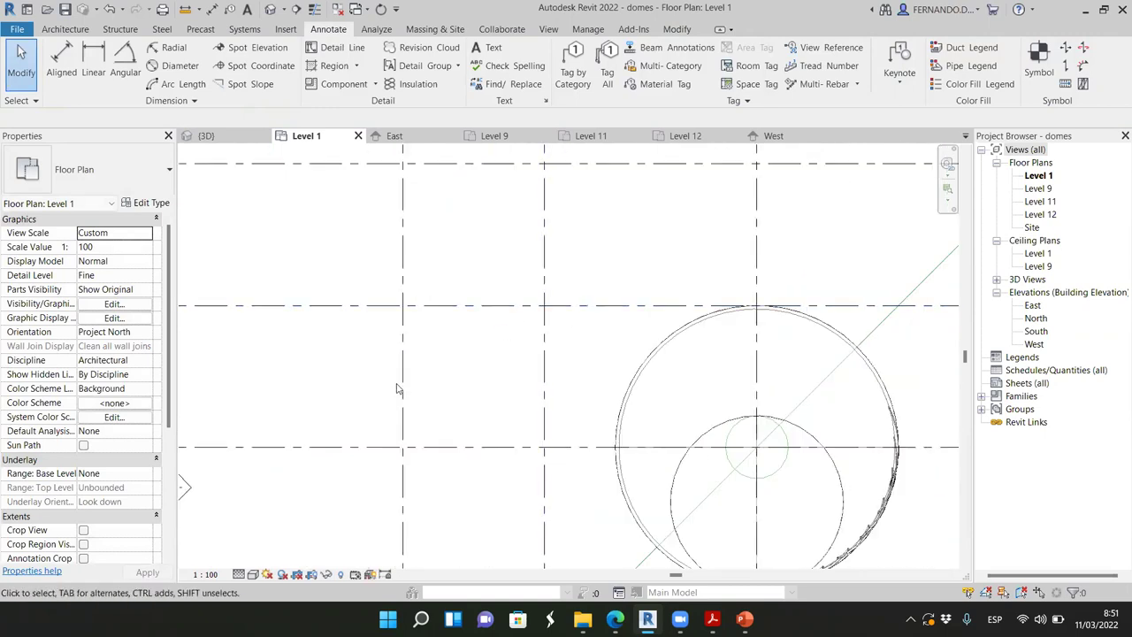
scroll(482, 377, "down", 5)
scroll(431, 286, "up", 4)
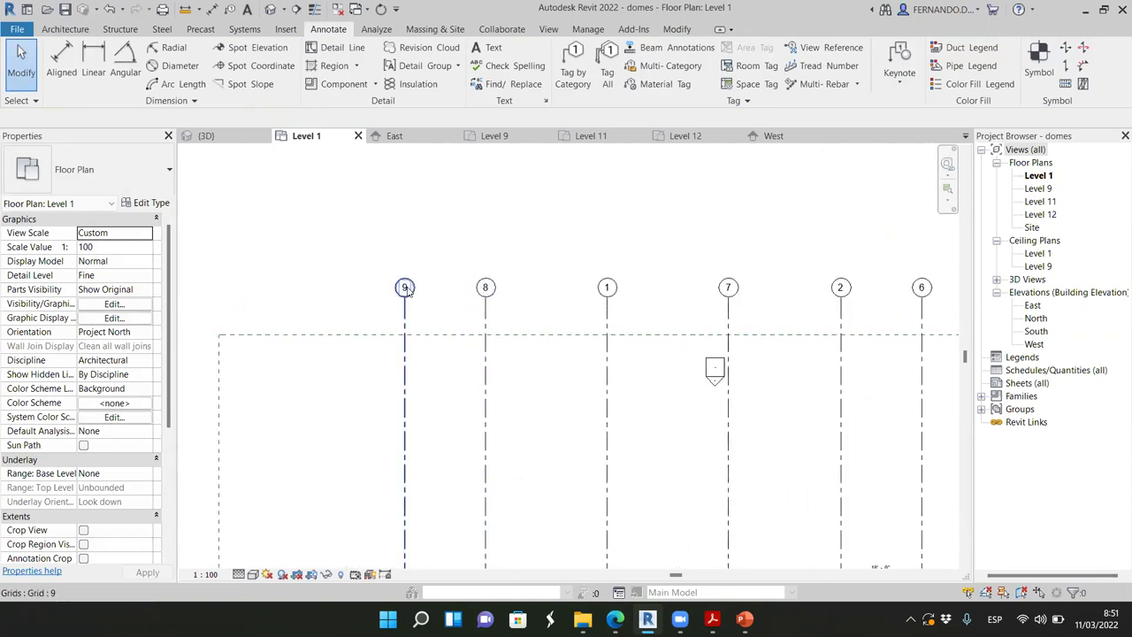
scroll(472, 277, "down", 4)
scroll(450, 518, "up", 4)
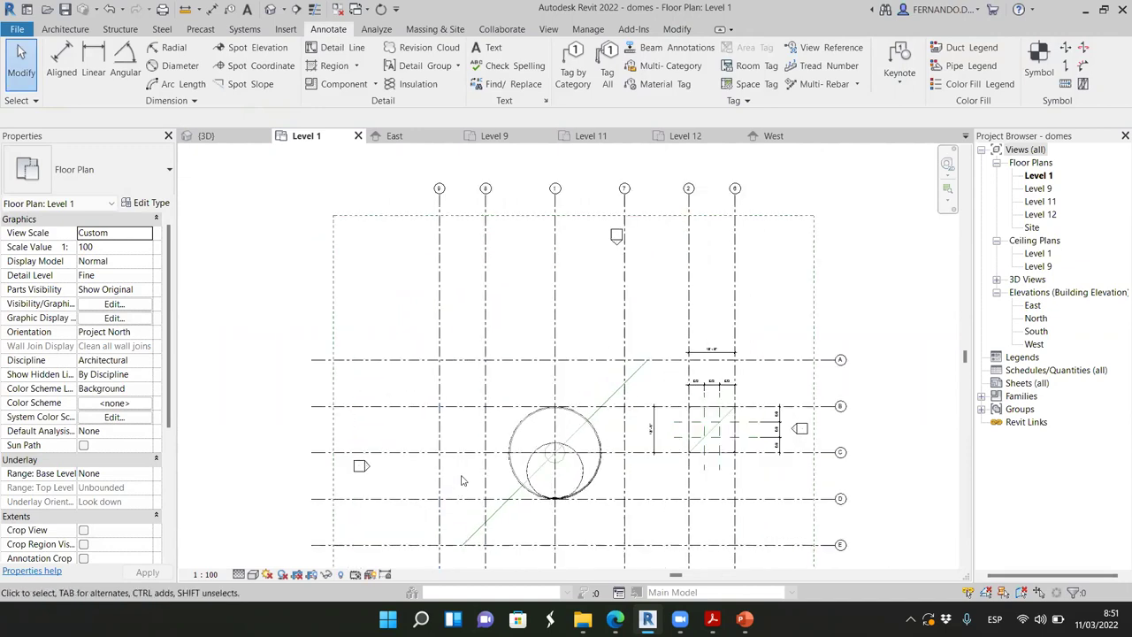
scroll(374, 286, "up", 1)
scroll(375, 292, "down", 2)
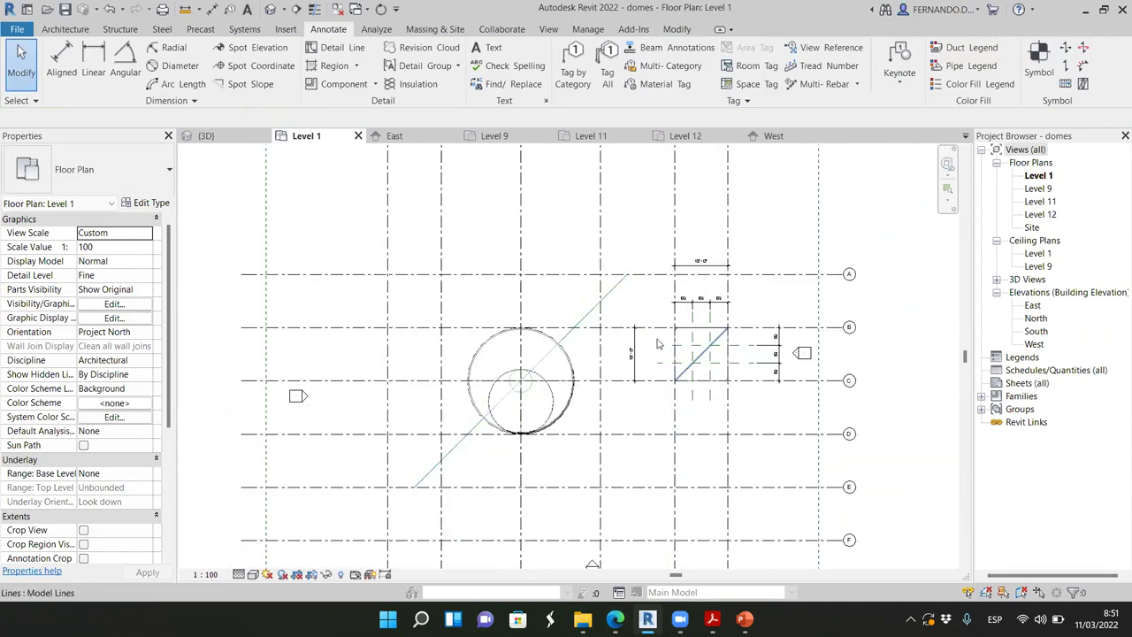
Step: Inspect the pendentive dome mass in the 3D view and compare it with its square footprint in the Level 1 floor plan
left_click(256, 135)
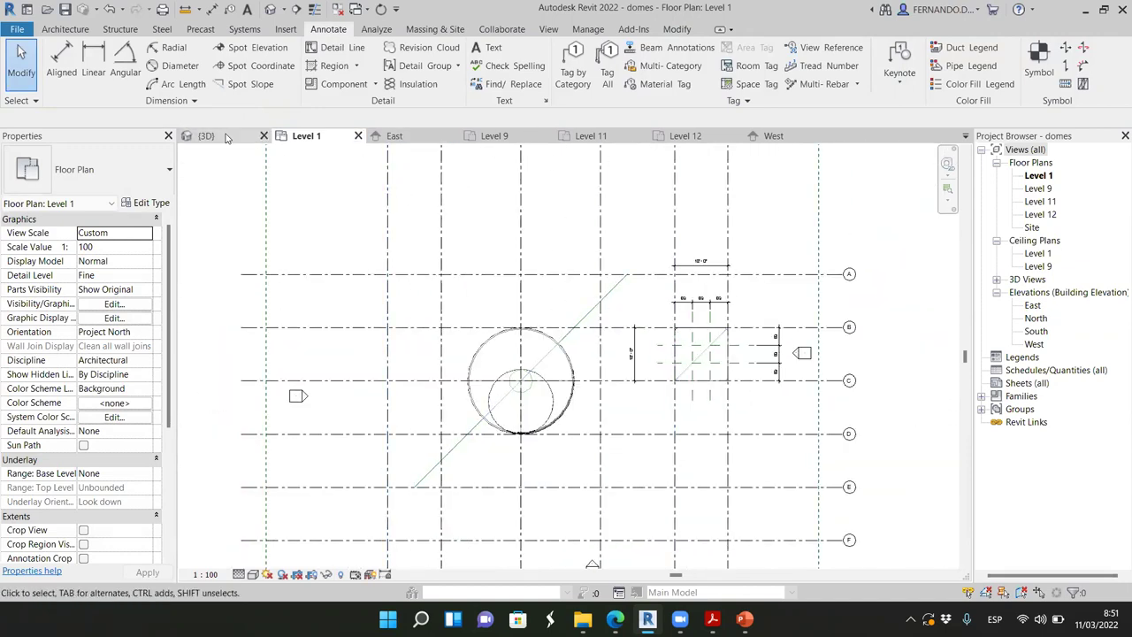
scroll(600, 334, "up", 3)
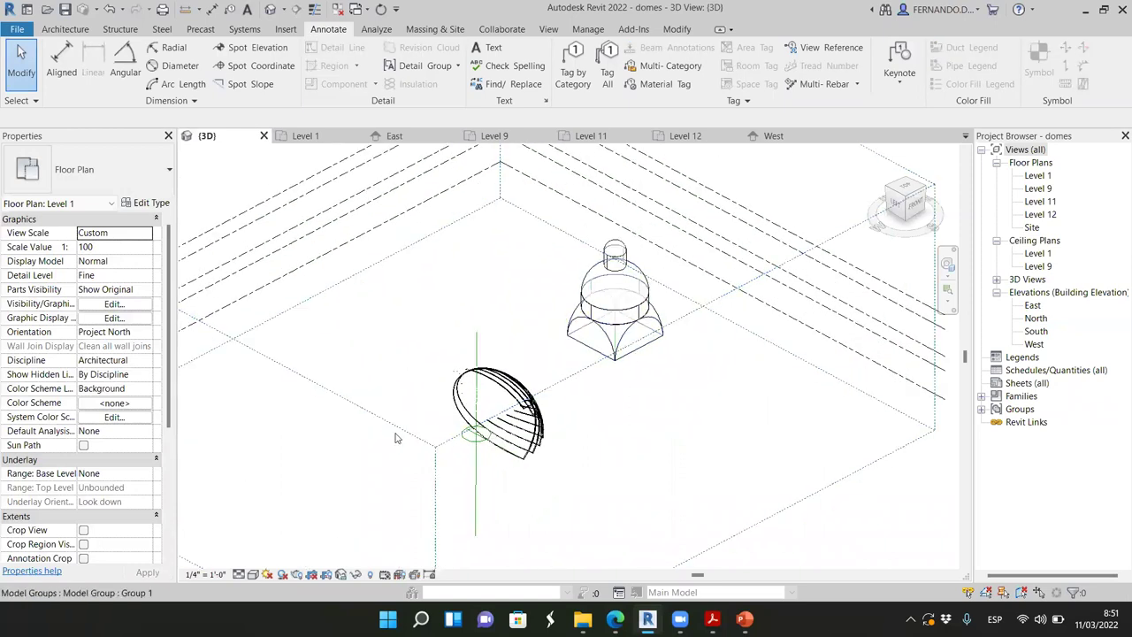
scroll(633, 352, "up", 2)
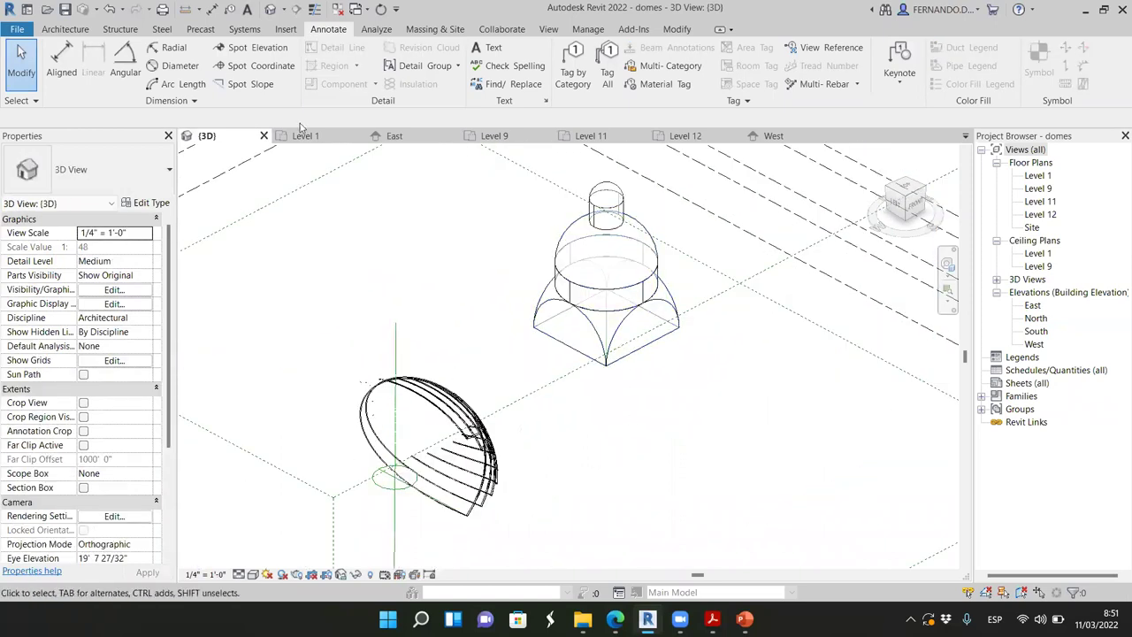
left_click(333, 139)
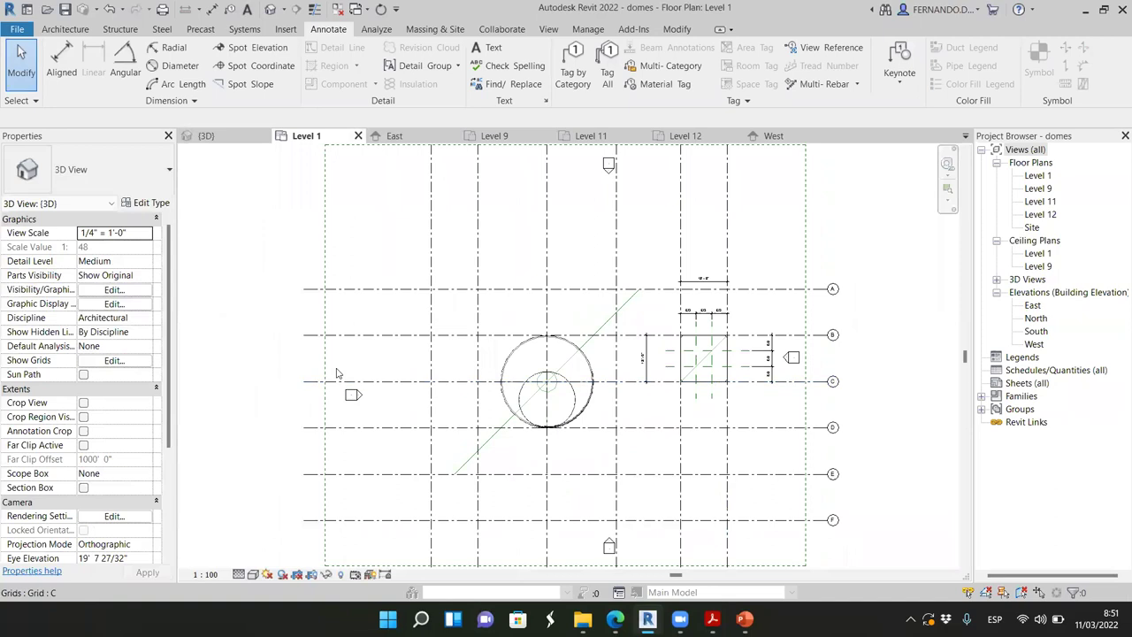
scroll(825, 395, "down", 1)
scroll(823, 360, "up", 2)
scroll(741, 331, "up", 2)
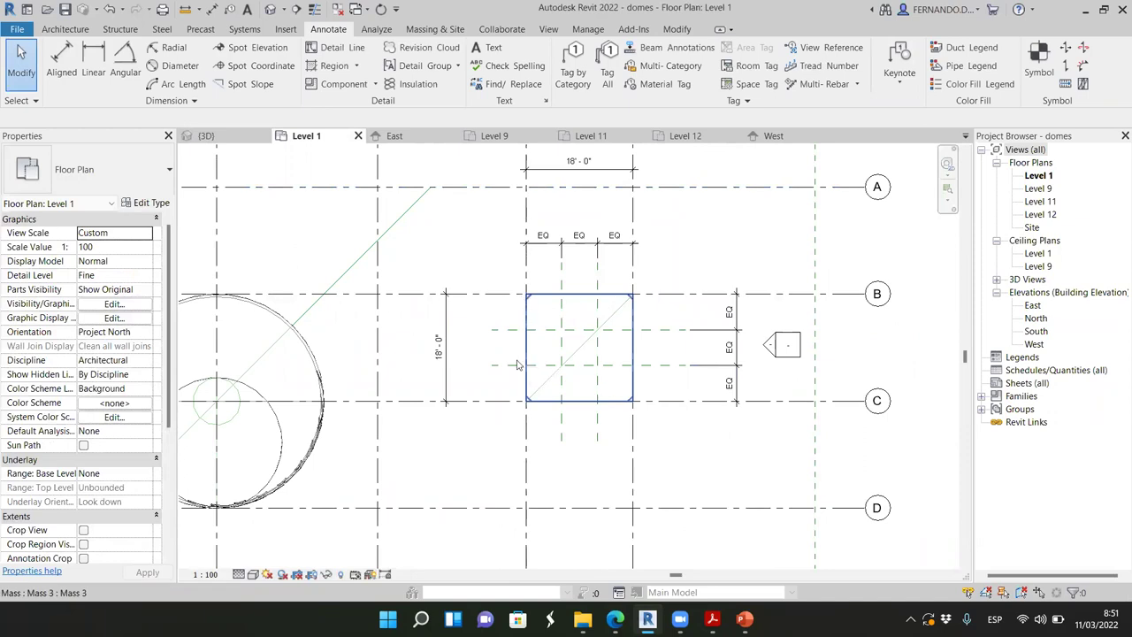
scroll(823, 367, "down", 2)
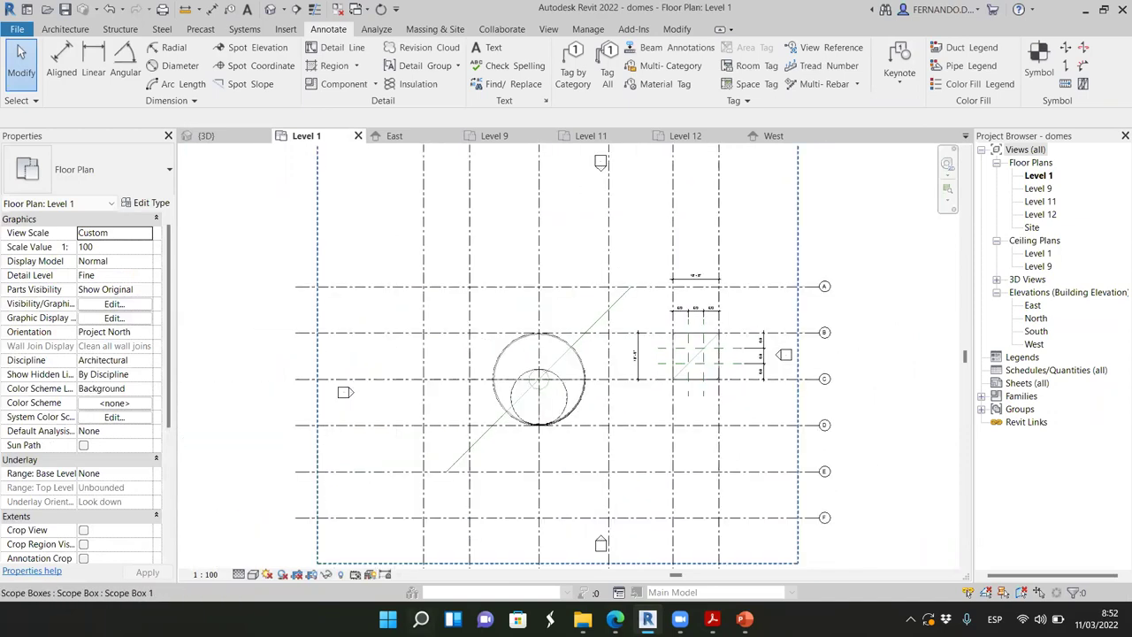
Step: Switch to the browser, examine the pendentive dome reference diagrams showing the segmental sphere over a square plan, and return to Revit
left_click(615, 619)
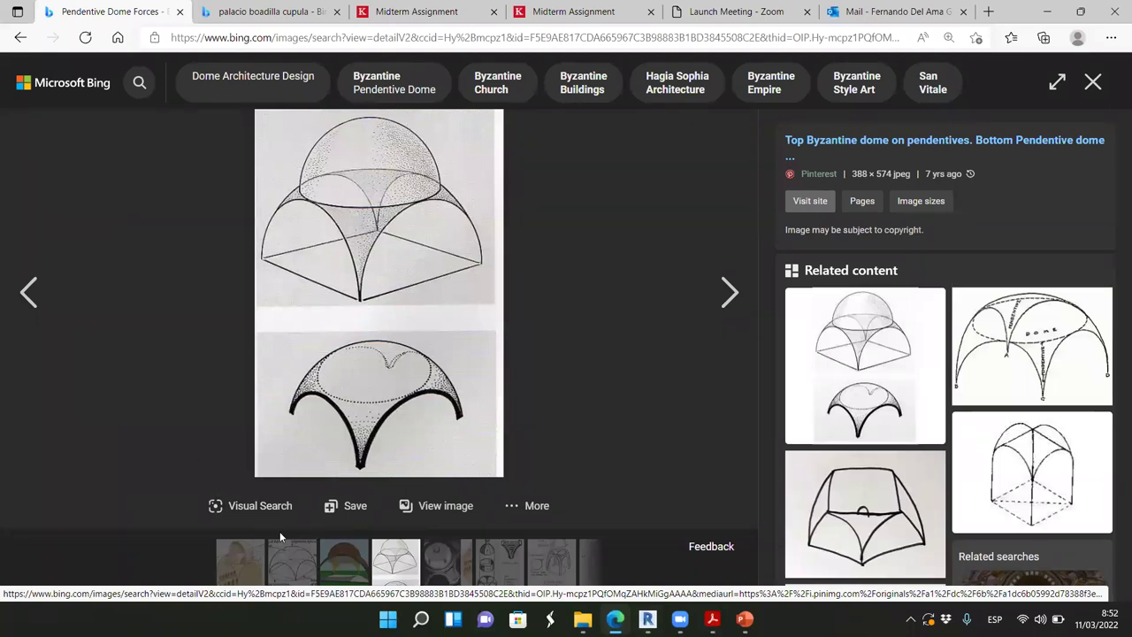
key("Right")
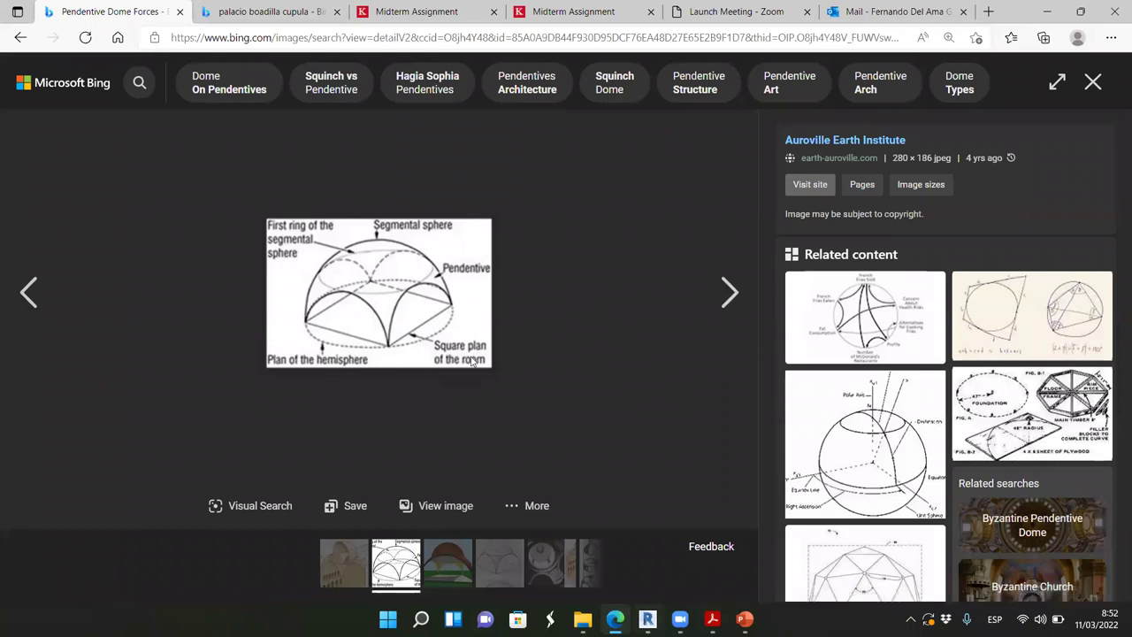
key("alt+Tab")
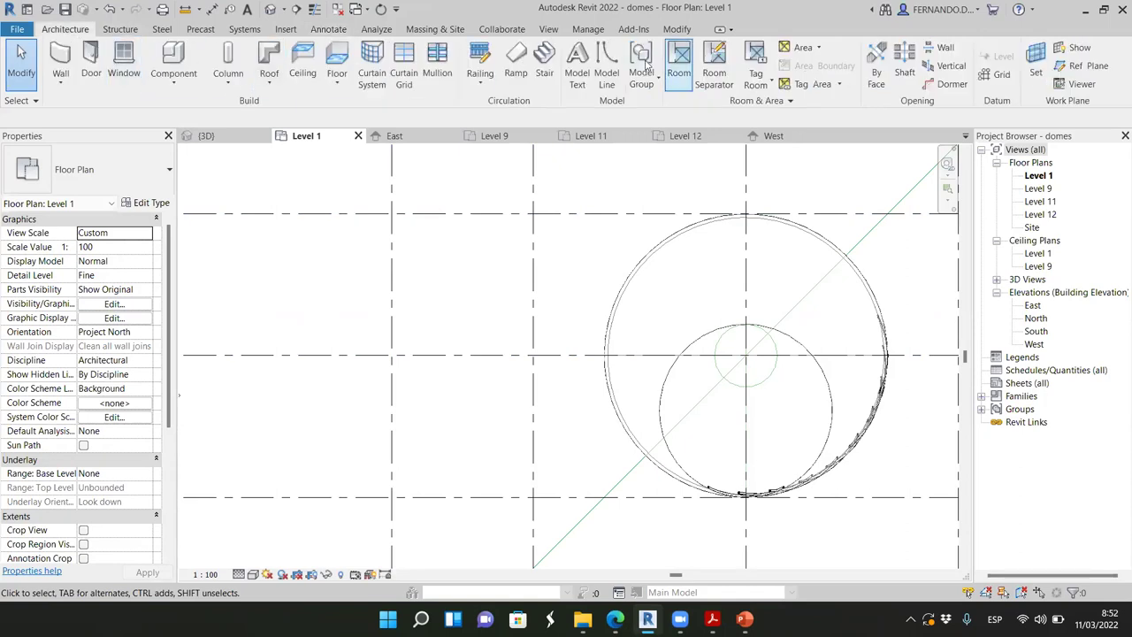
Step: Draw a diagonal model line across the square bay, from the intersection of grids C and 9 to that of grids B and 8
left_click(607, 66)
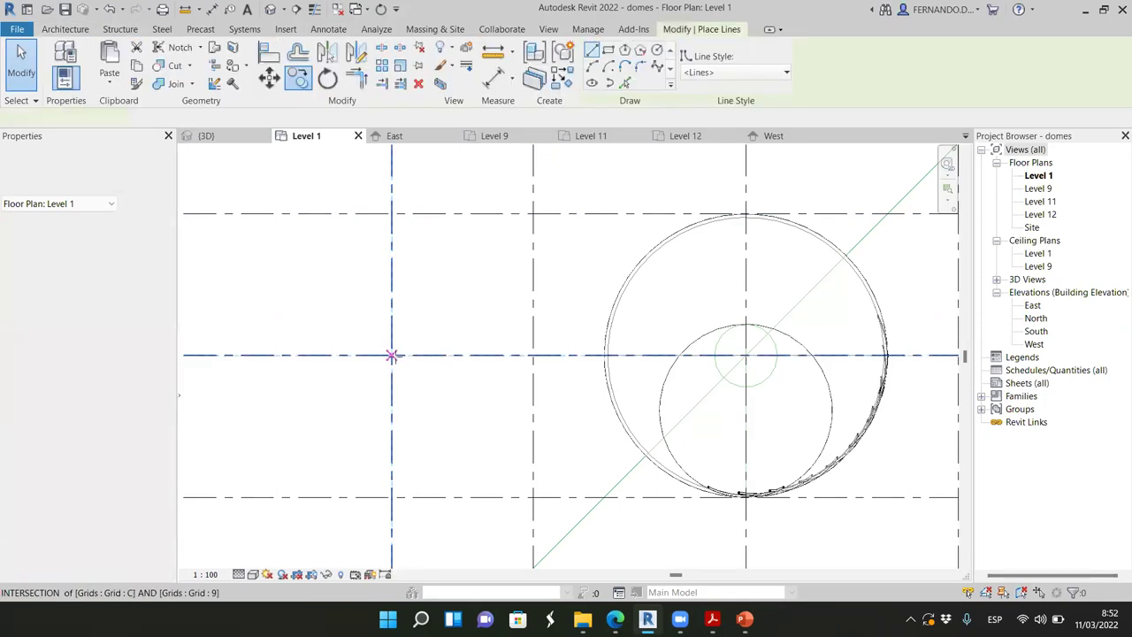
left_click(392, 354)
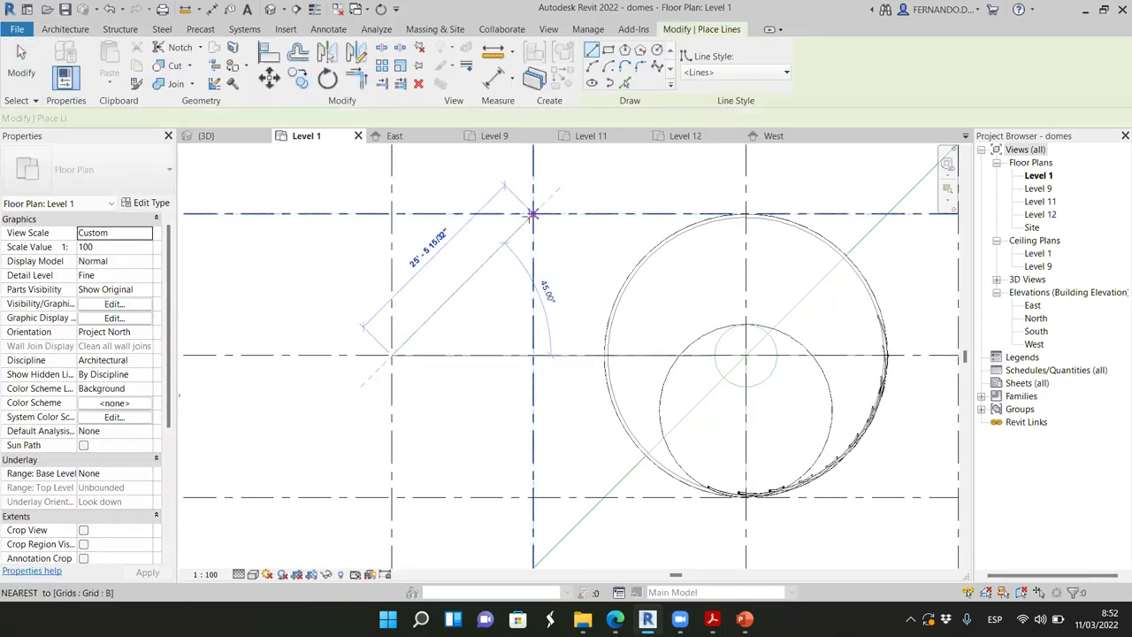
left_click(532, 214)
key("Escape")
key("Escape")
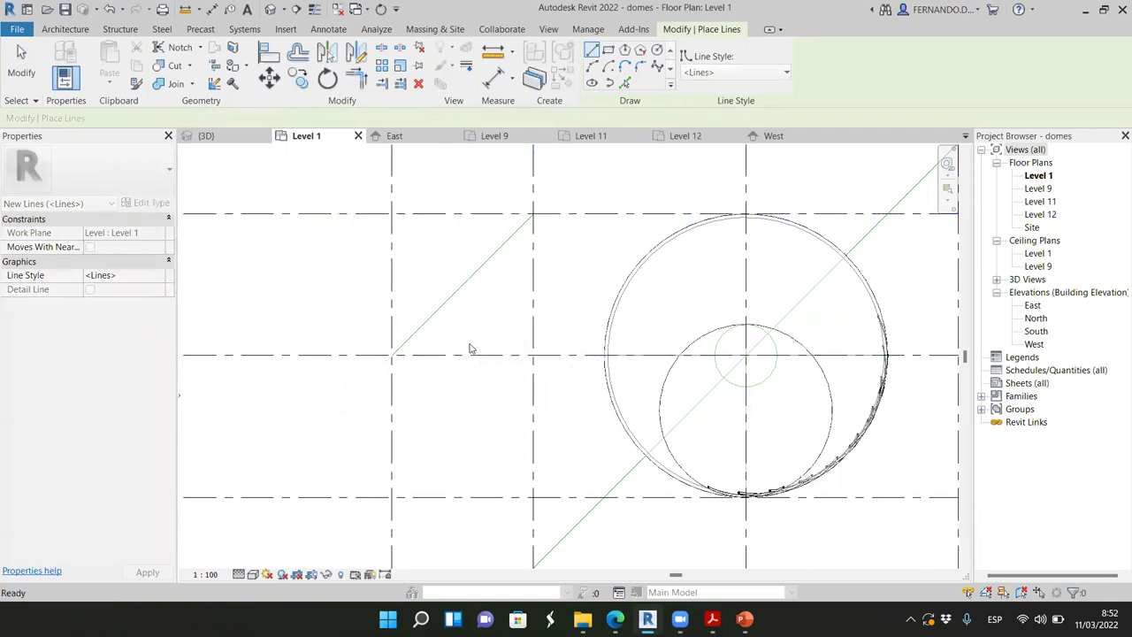
scroll(520, 301, "down", 2)
scroll(520, 301, "up", 2)
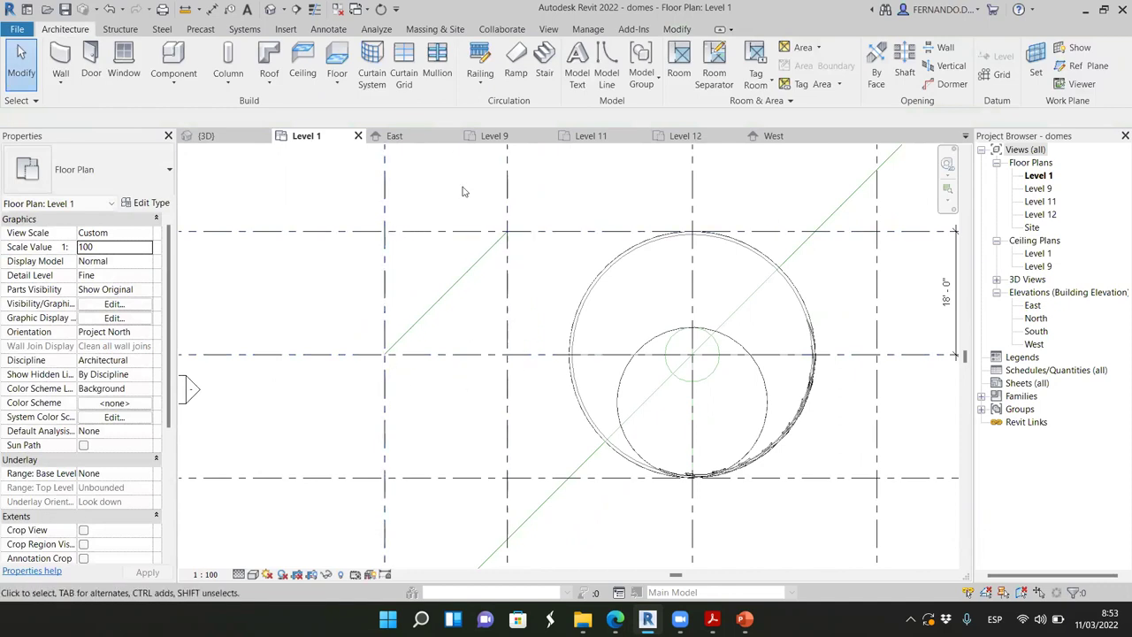
scroll(434, 222, "down", 2)
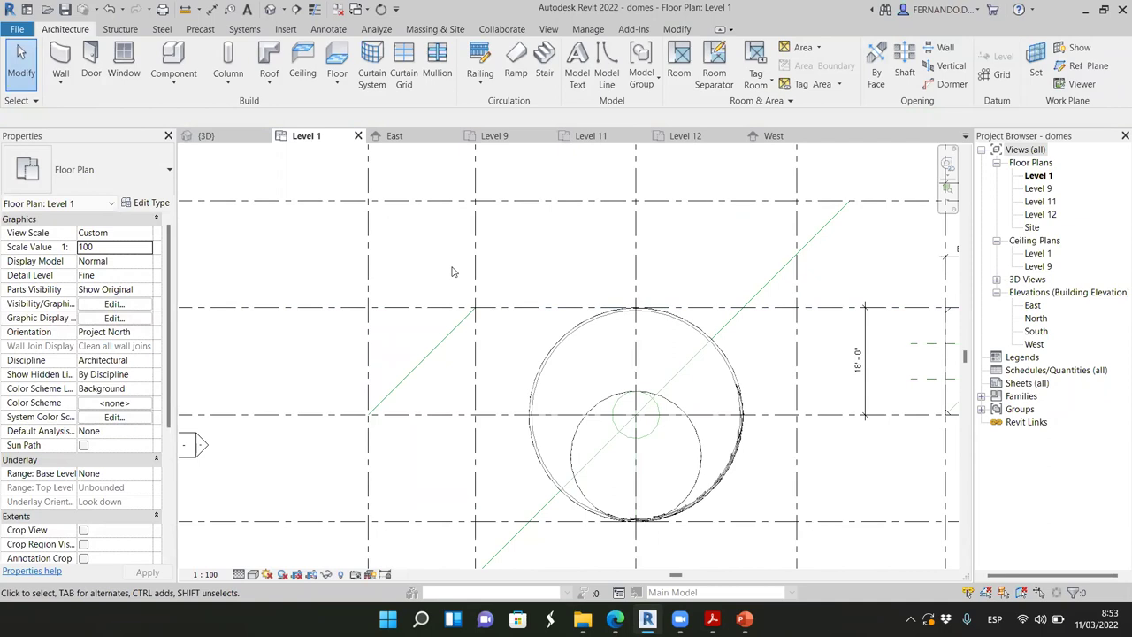
Step: Start a new in-place mass under the default name and set its work plane to Level 1
left_click(475, 280)
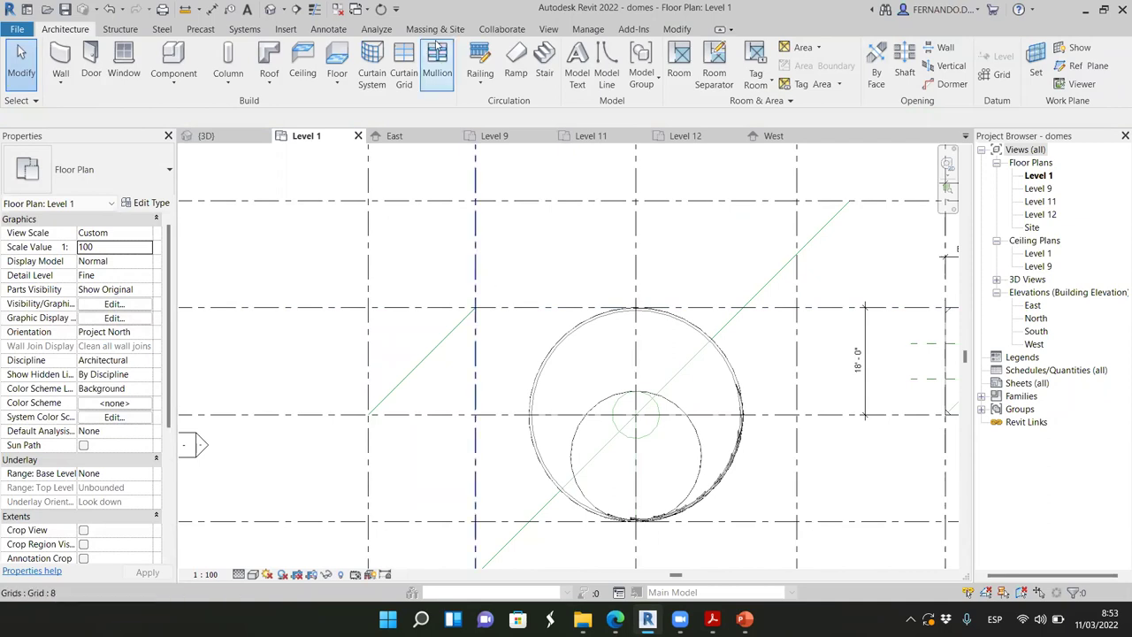
left_click(433, 29)
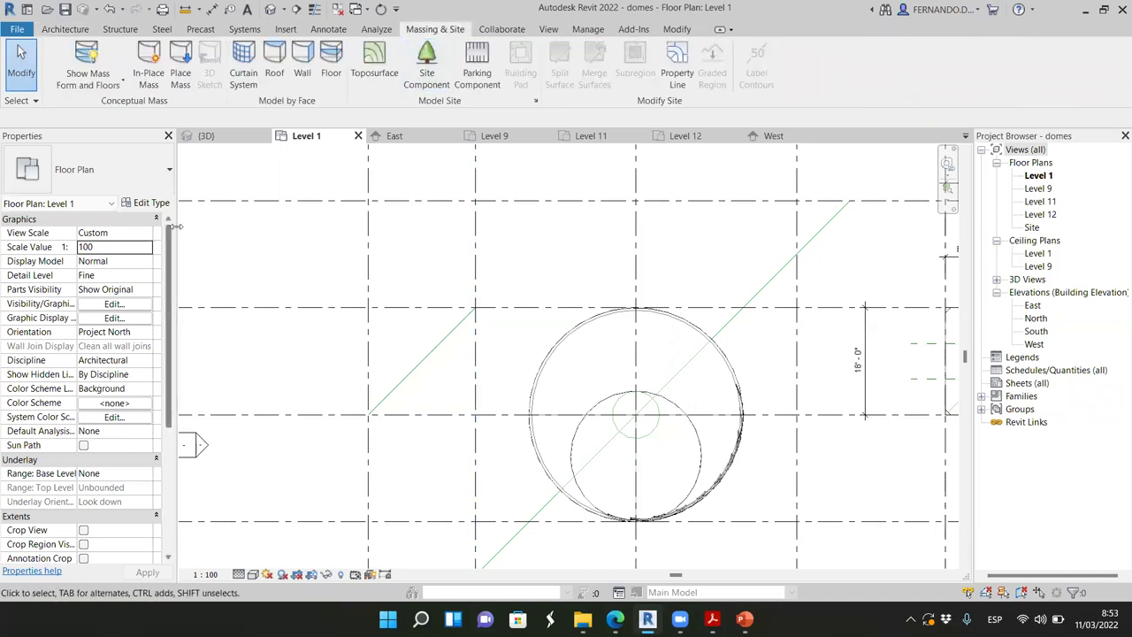
left_click(143, 56)
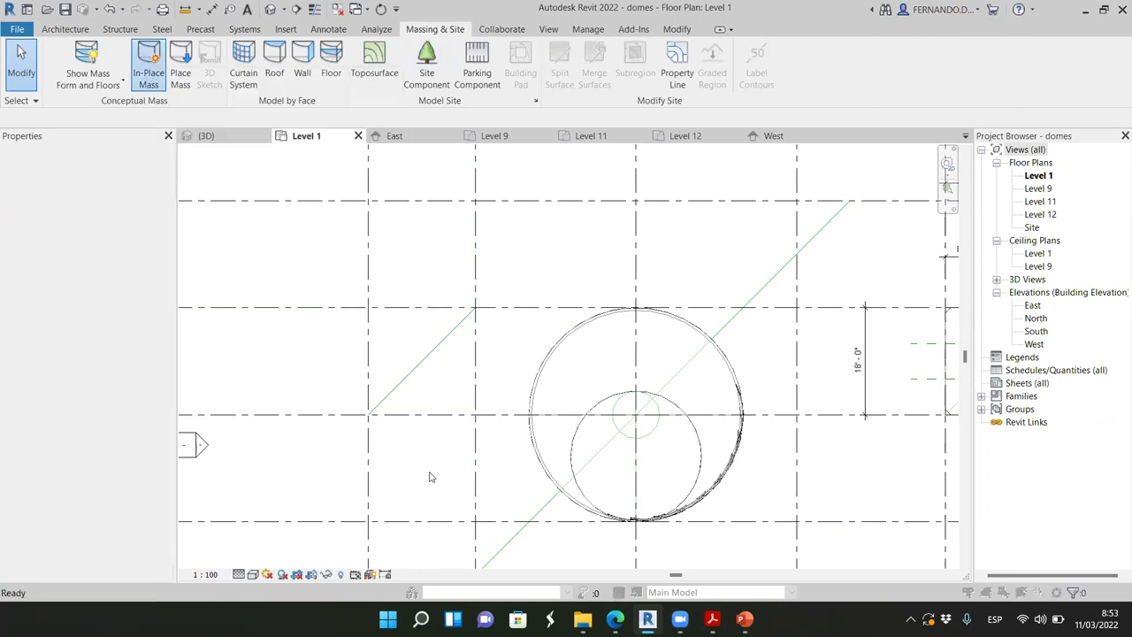
left_click(756, 309)
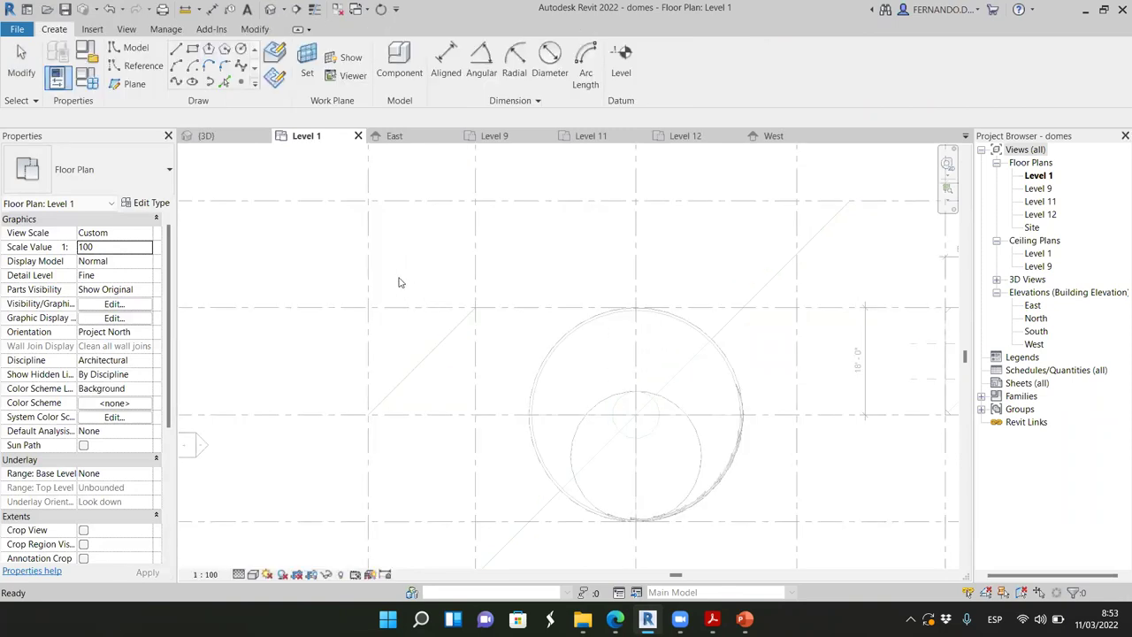
left_click(307, 71)
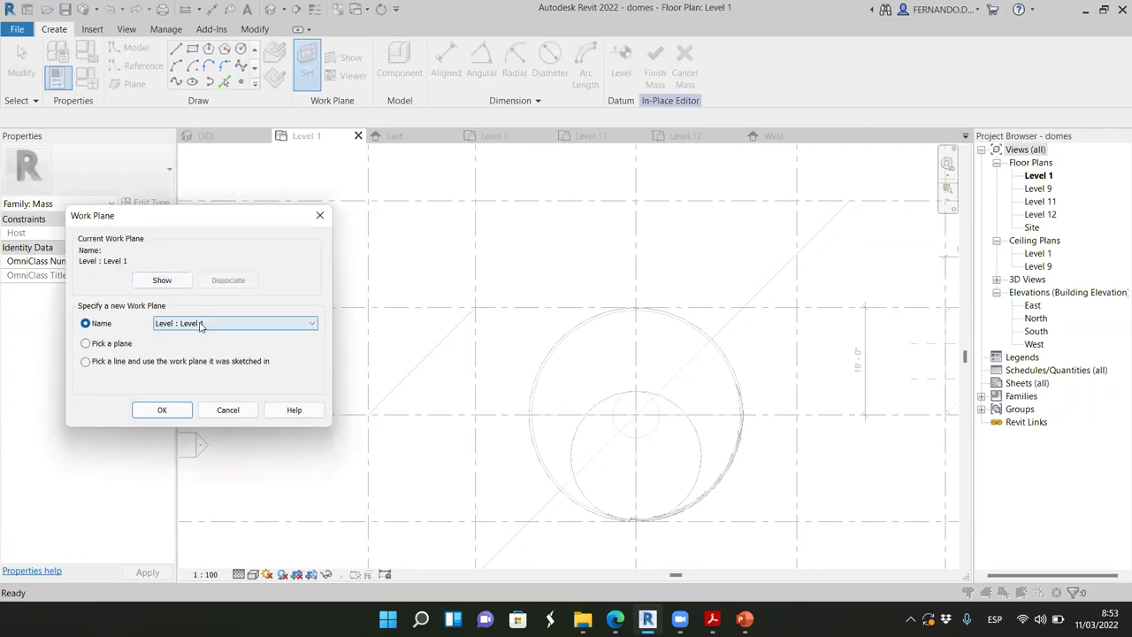
left_click(162, 412)
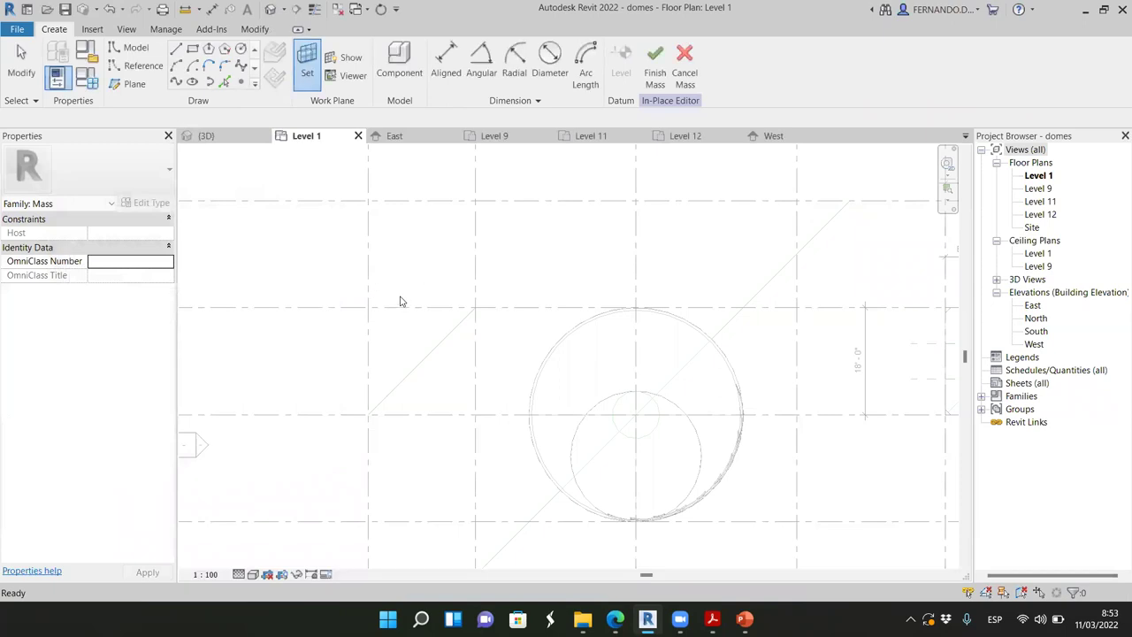
Step: Draw a circle centred on the midpoint of the bay's diagonal line, with its radius reaching the line's endpoint at the bay corner
left_click(242, 51)
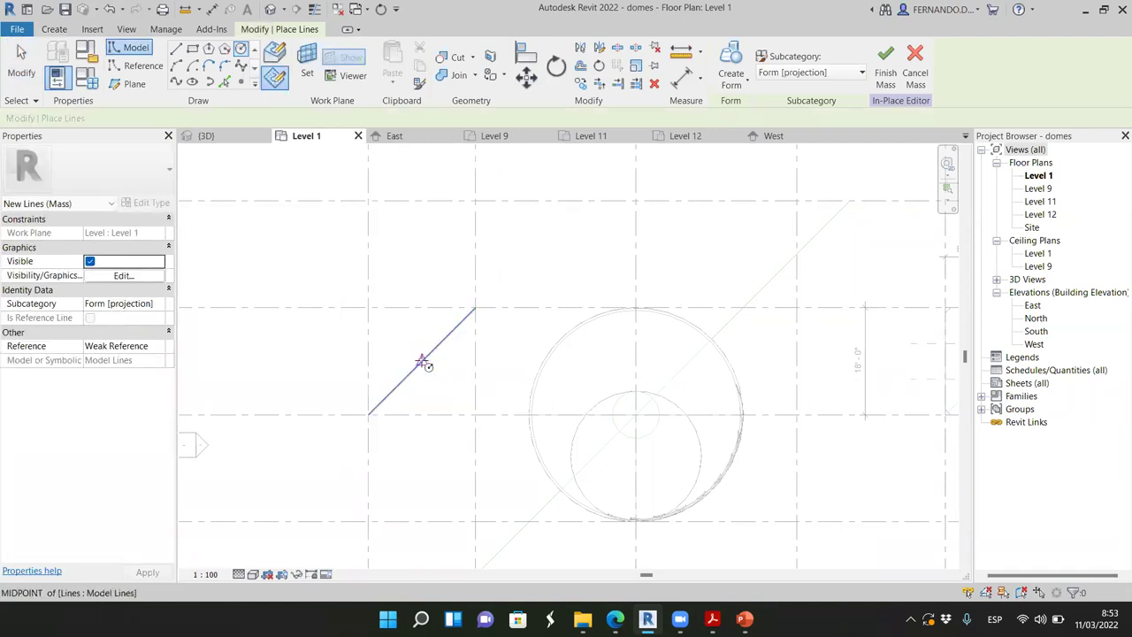
left_click(422, 361)
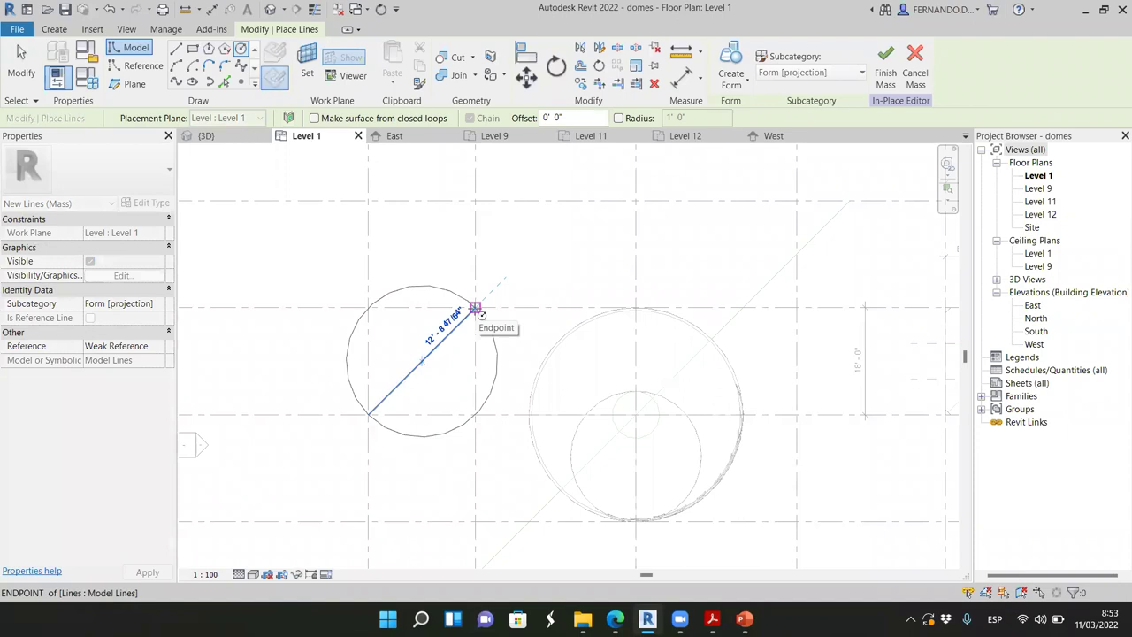
left_click(476, 308)
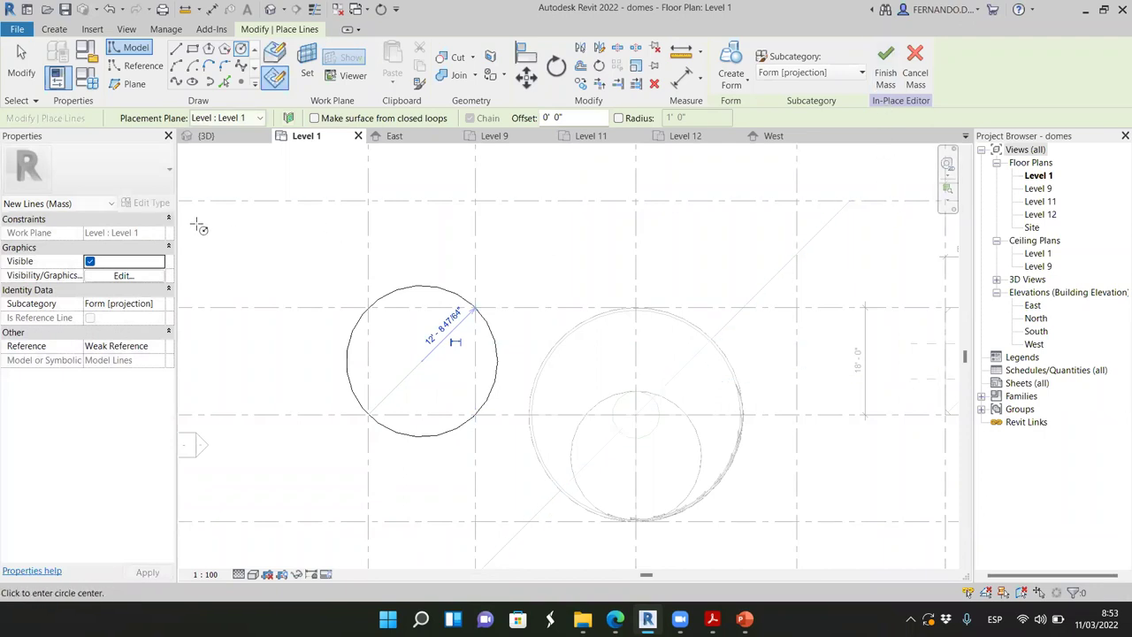
Step: Create a solid form from the circle in the 3D view, choosing the sphere instead of the cylinder
left_click(225, 140)
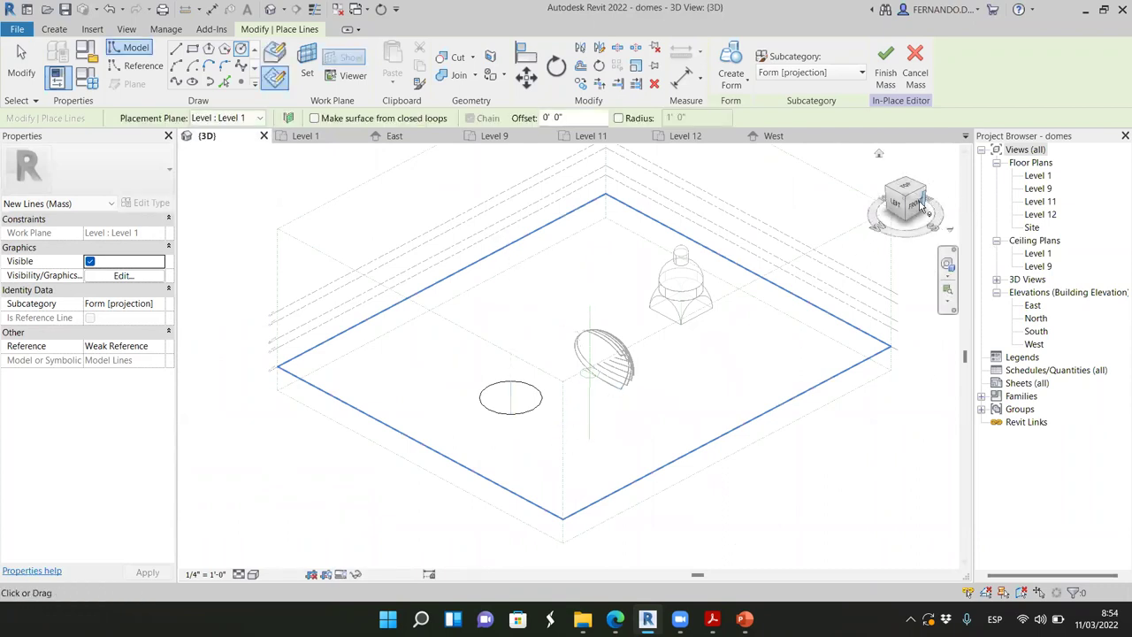
left_click_drag(920, 205, 933, 210)
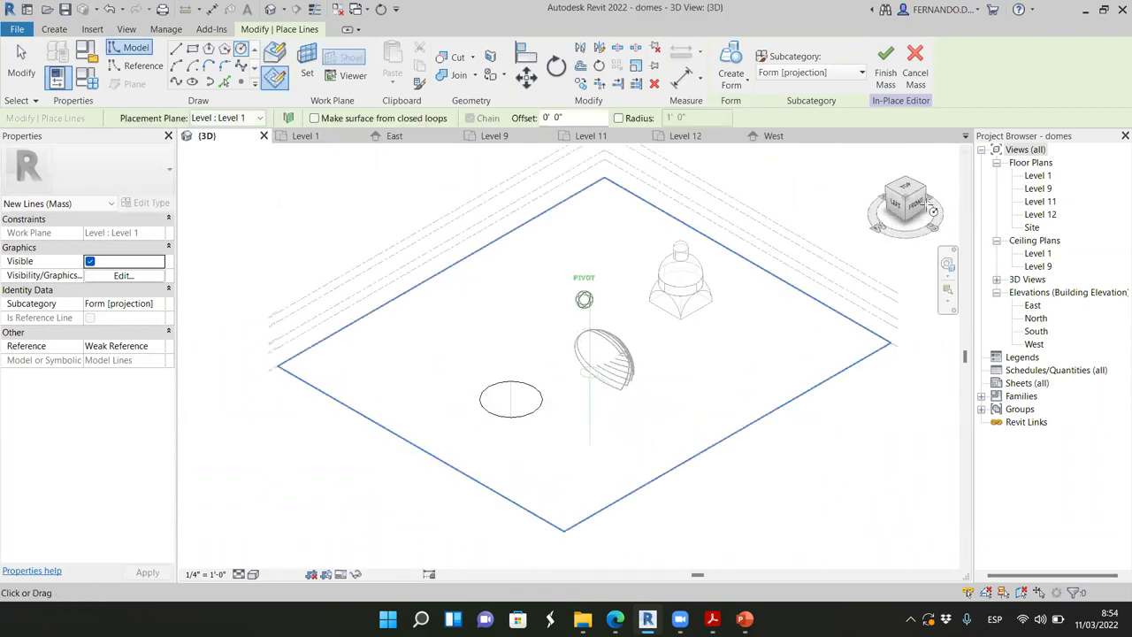
scroll(535, 385, "up", 5)
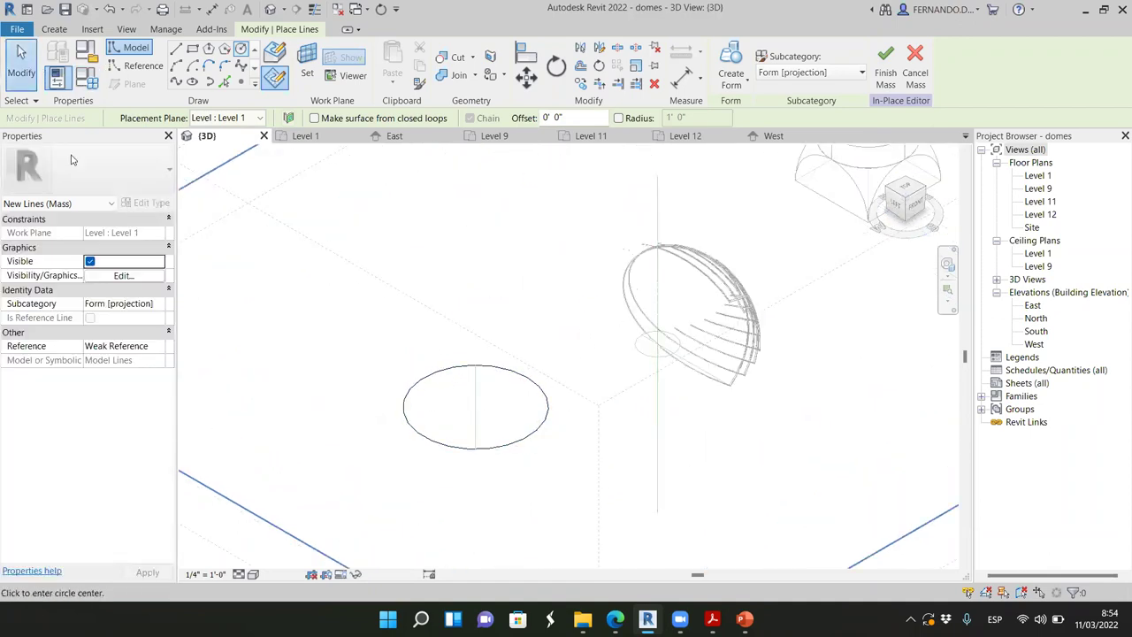
left_click(21, 64)
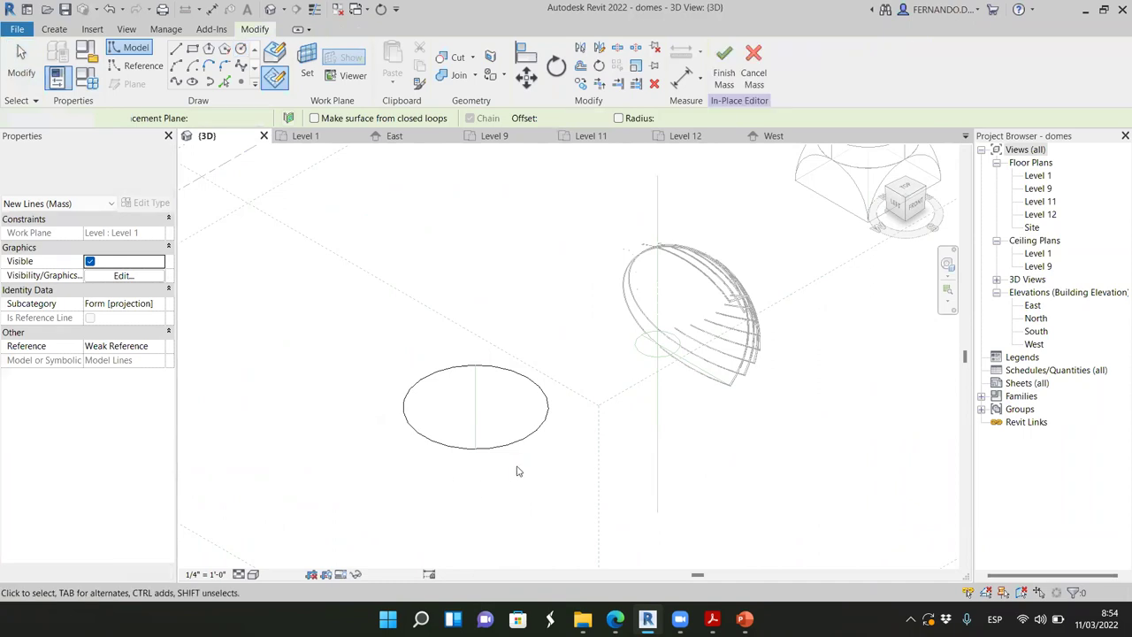
left_click(544, 521)
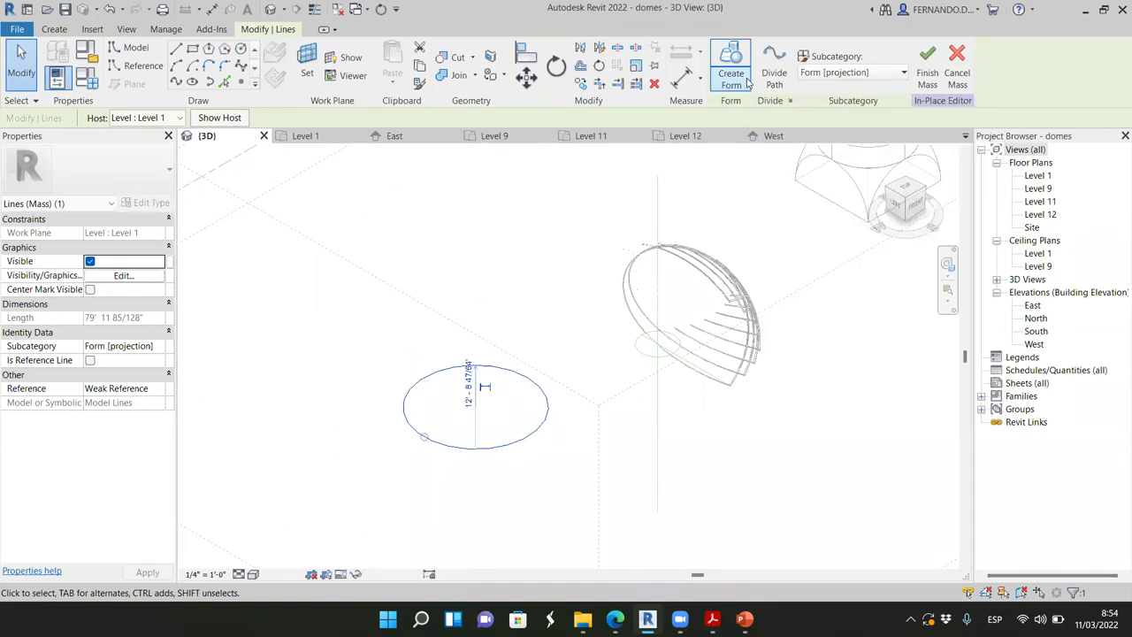
left_click(747, 81)
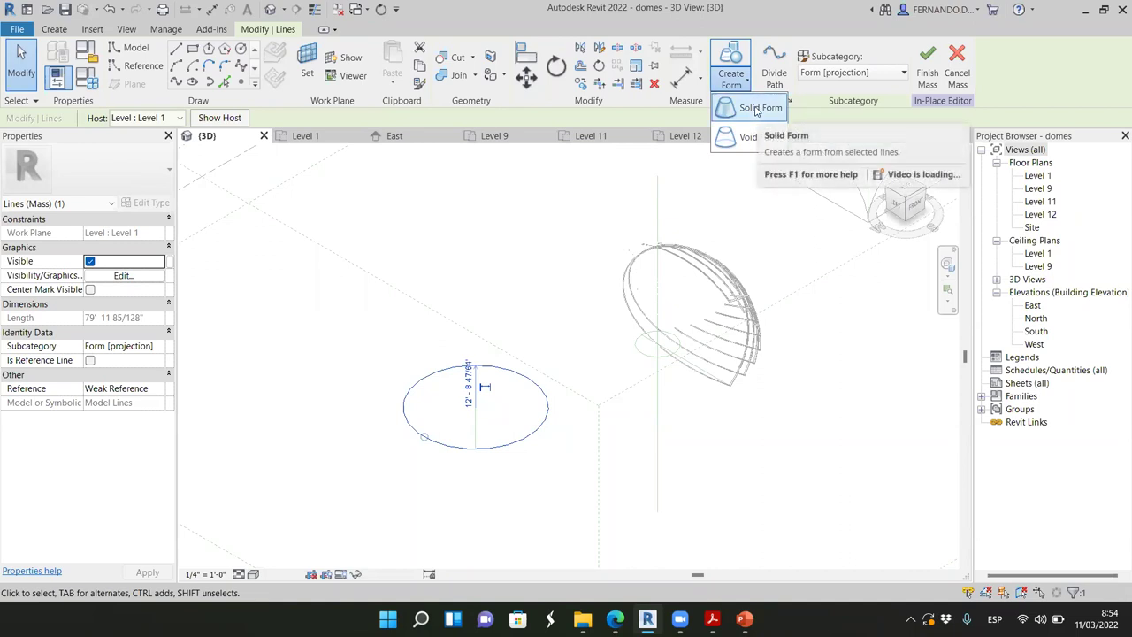
left_click(756, 108)
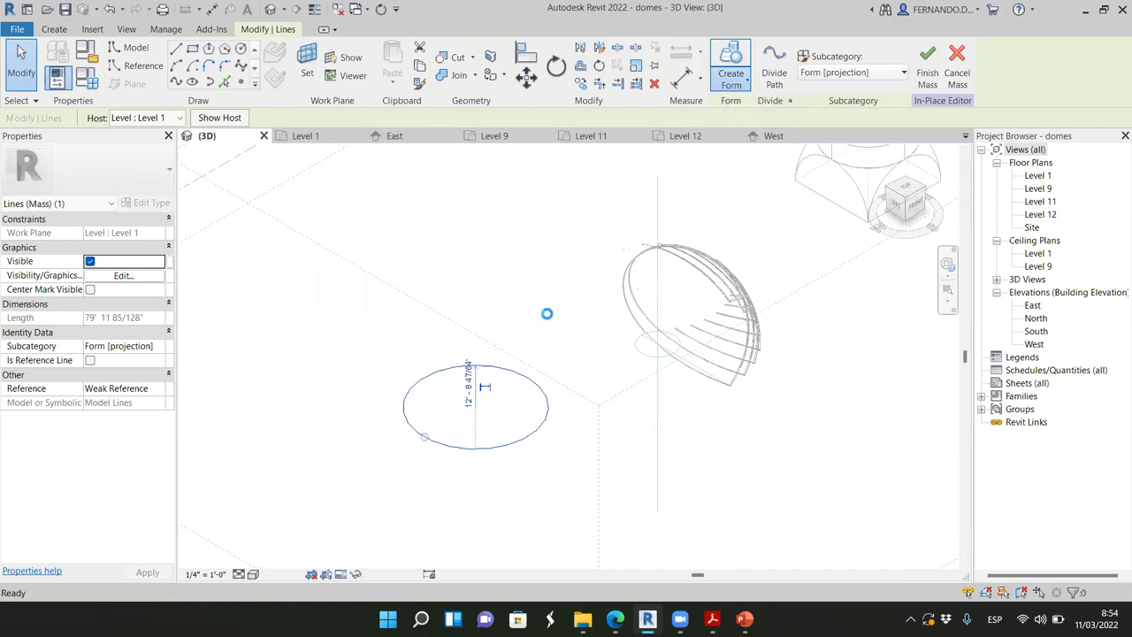
left_click(472, 549)
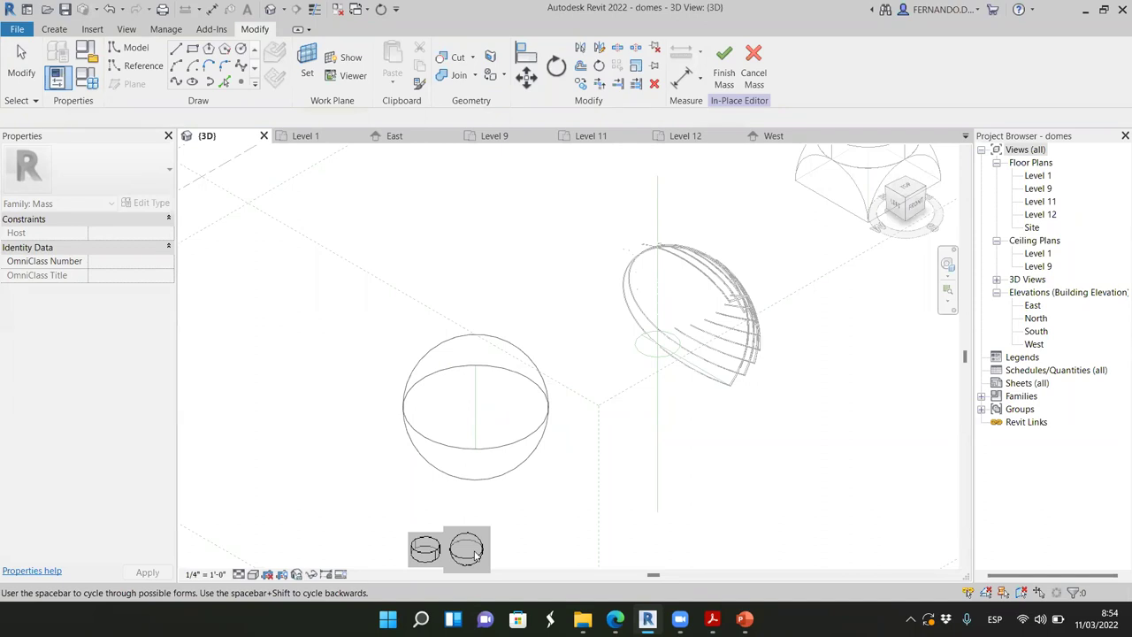
left_click(475, 552)
scroll(568, 327, "down", 2)
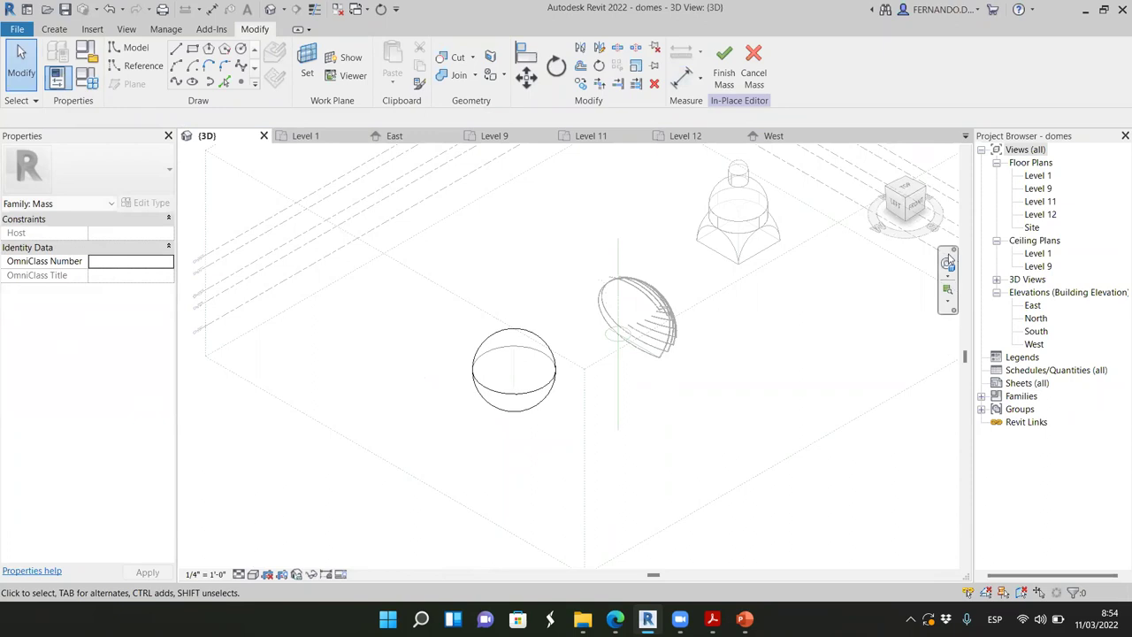
mouse_move(904, 197)
left_mouse_down()
mouse_move(888, 218)
mouse_move(893, 201)
left_mouse_up()
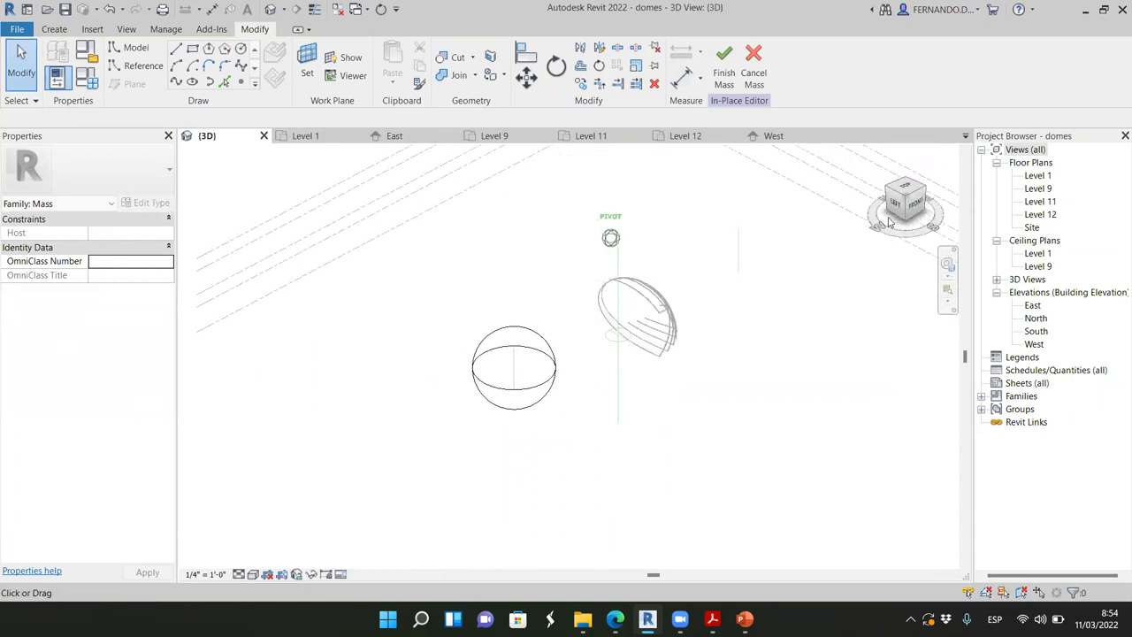
scroll(667, 380, "up", 1)
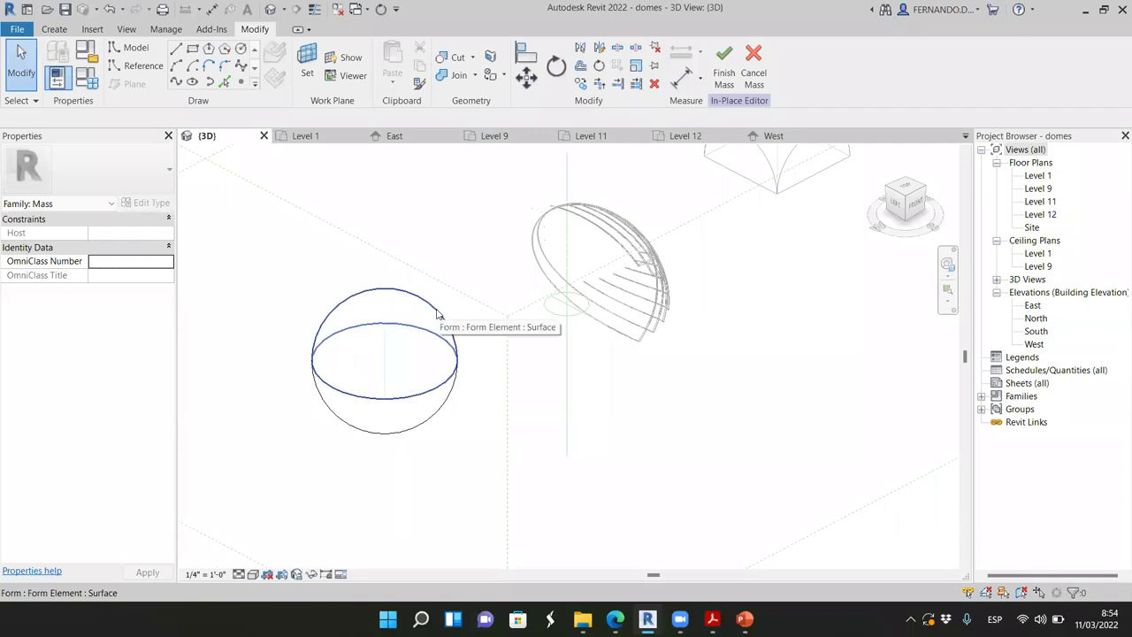
Step: Sketch a rectangle of about 33'-0" by 30'-6" around the sphere in the Level 1 plan
left_click(337, 142)
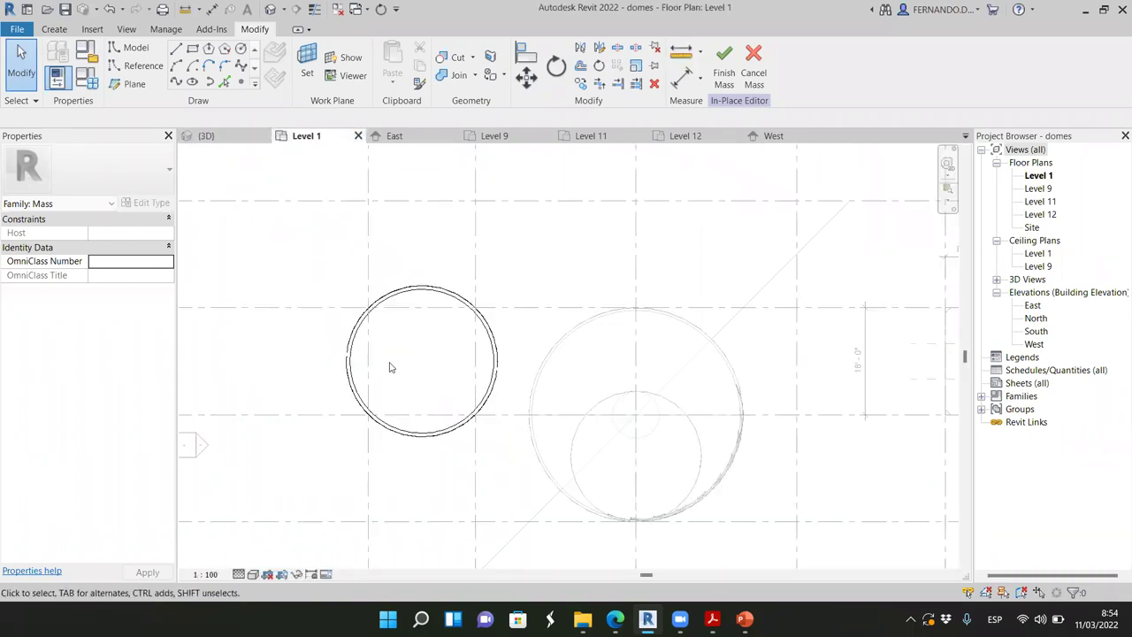
scroll(392, 367, "up", 2)
scroll(517, 298, "down", 2)
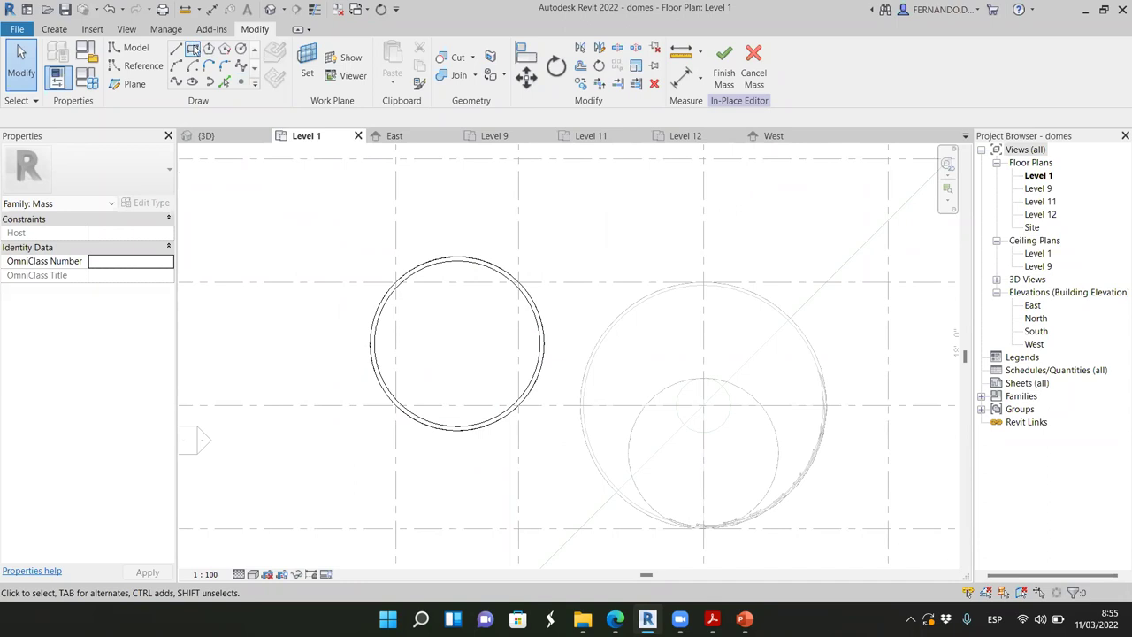
left_click(341, 243)
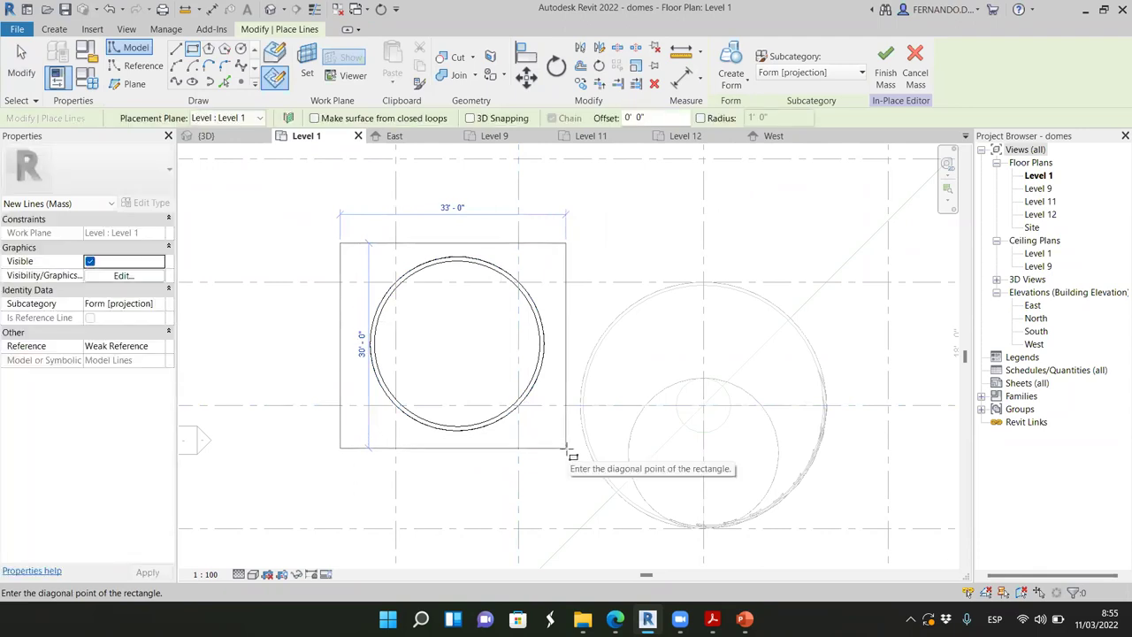
scroll(567, 449, "down", 1)
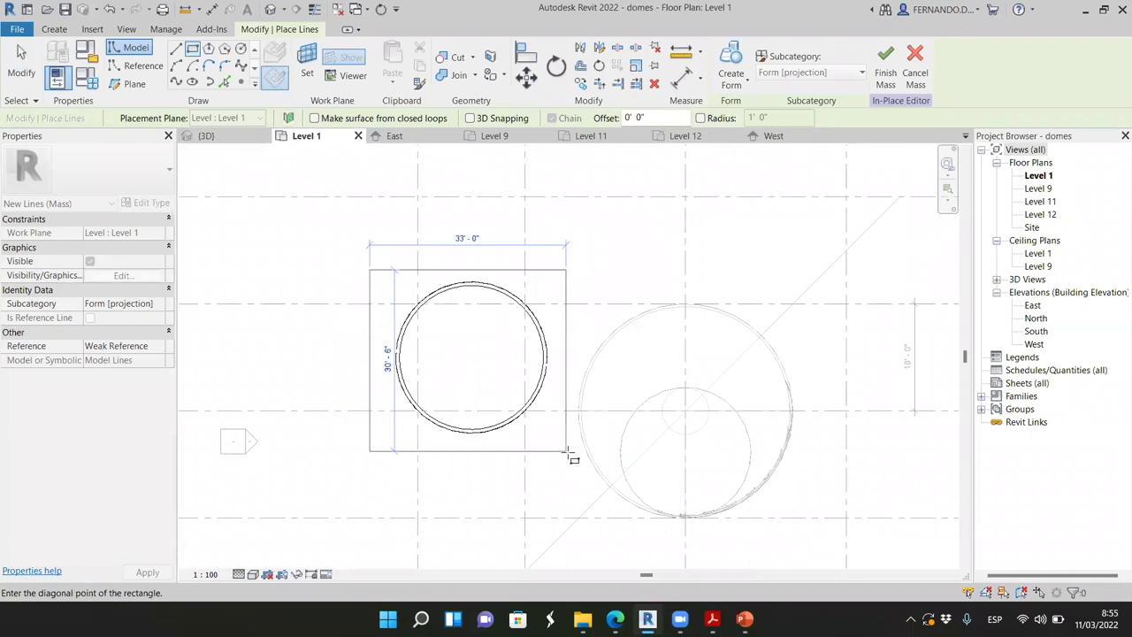
left_click(565, 449)
key("Escape")
Step: Create a void form from the rectangle surrounding the sphere in the 3D view
left_click(206, 135)
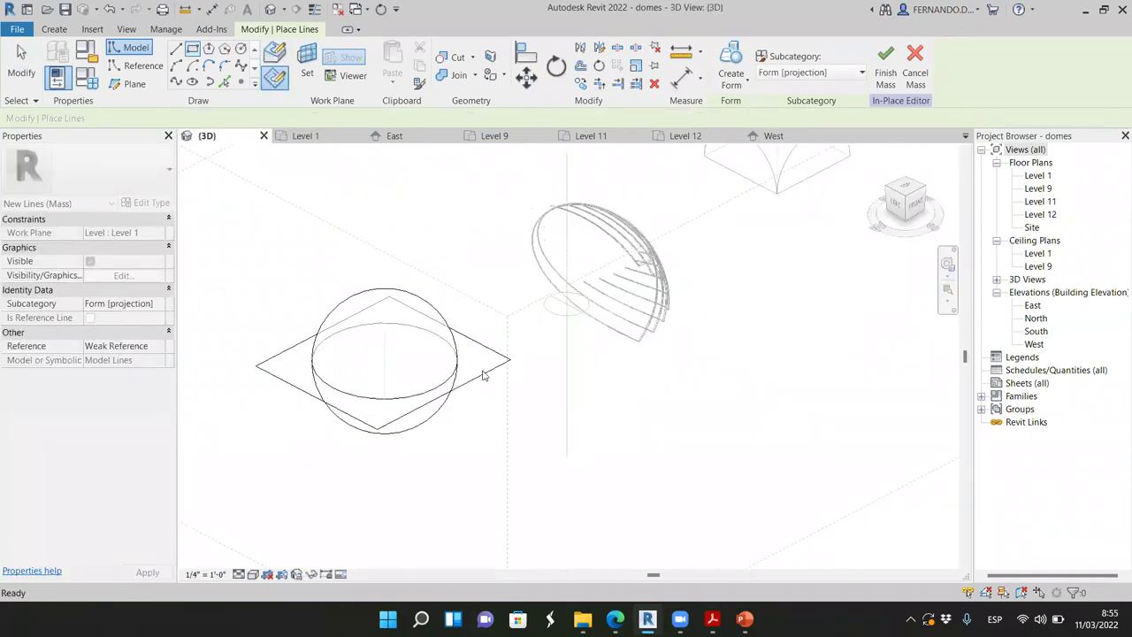
key("Escape")
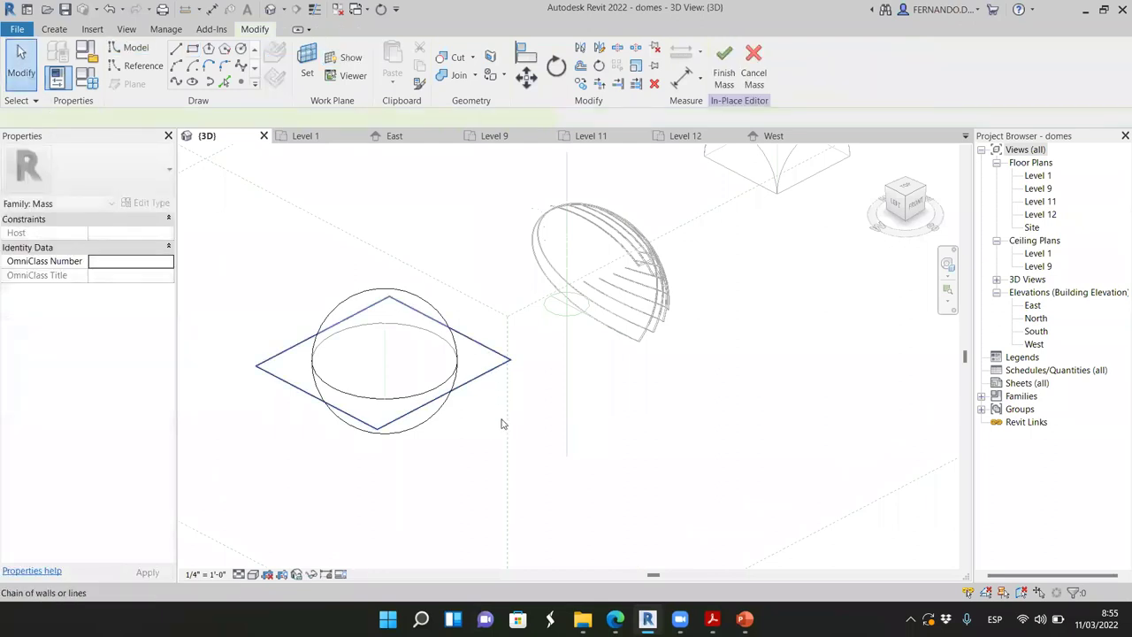
left_click(500, 424)
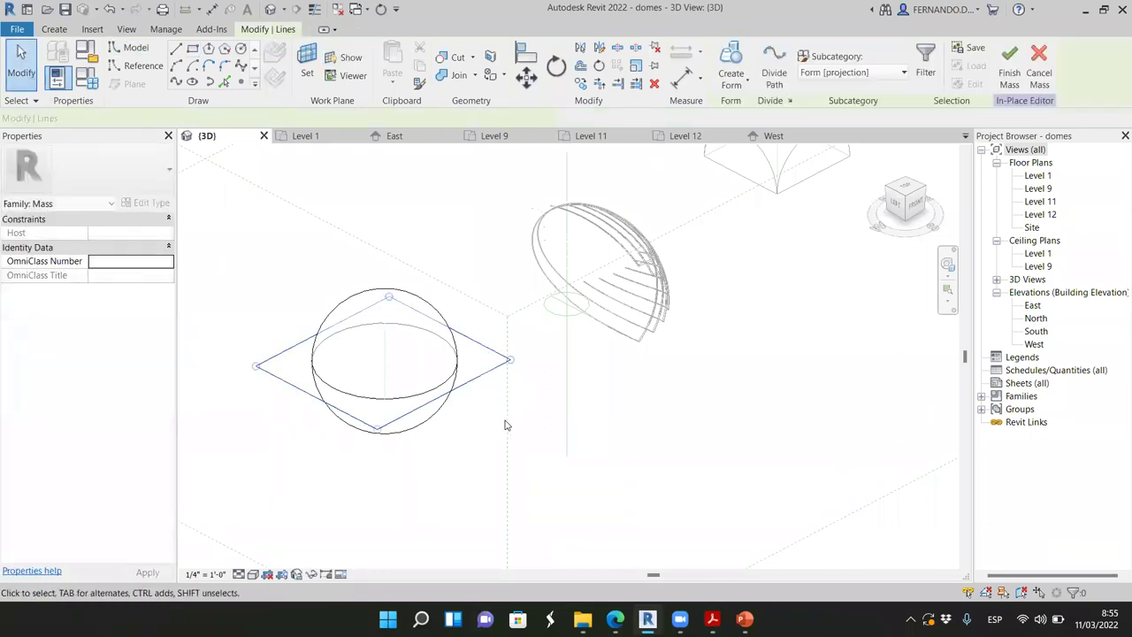
left_click(741, 80)
left_click(748, 141)
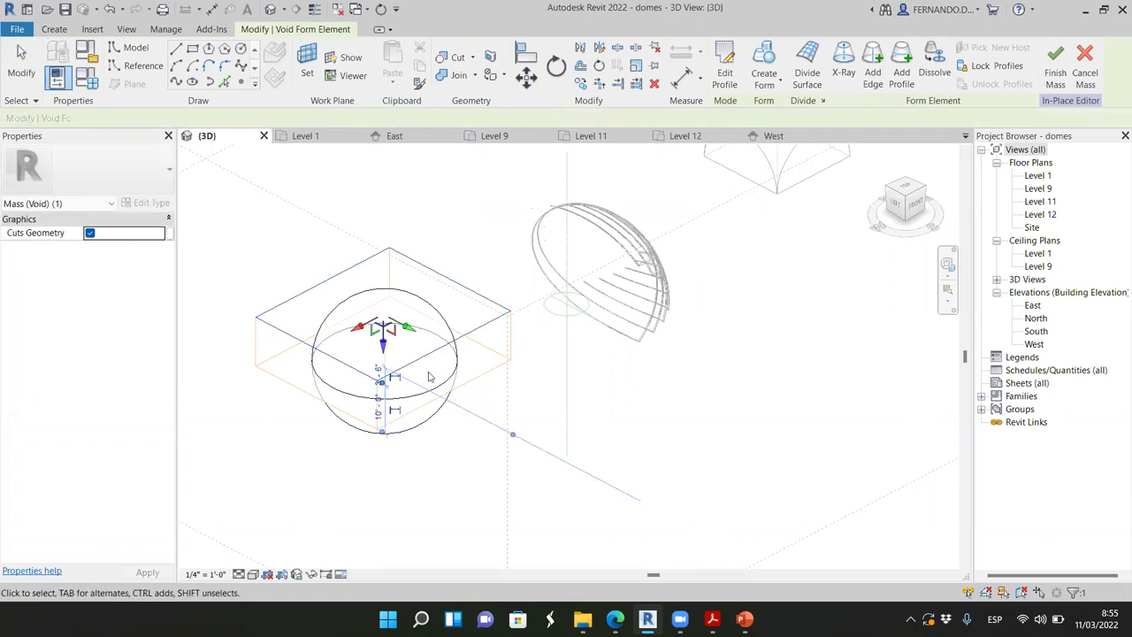
Step: Pull the void's upper face down below the sphere, about 16'-10" deep, to cut away the lower half, and finish the mass
left_click_drag(383, 354, 421, 528)
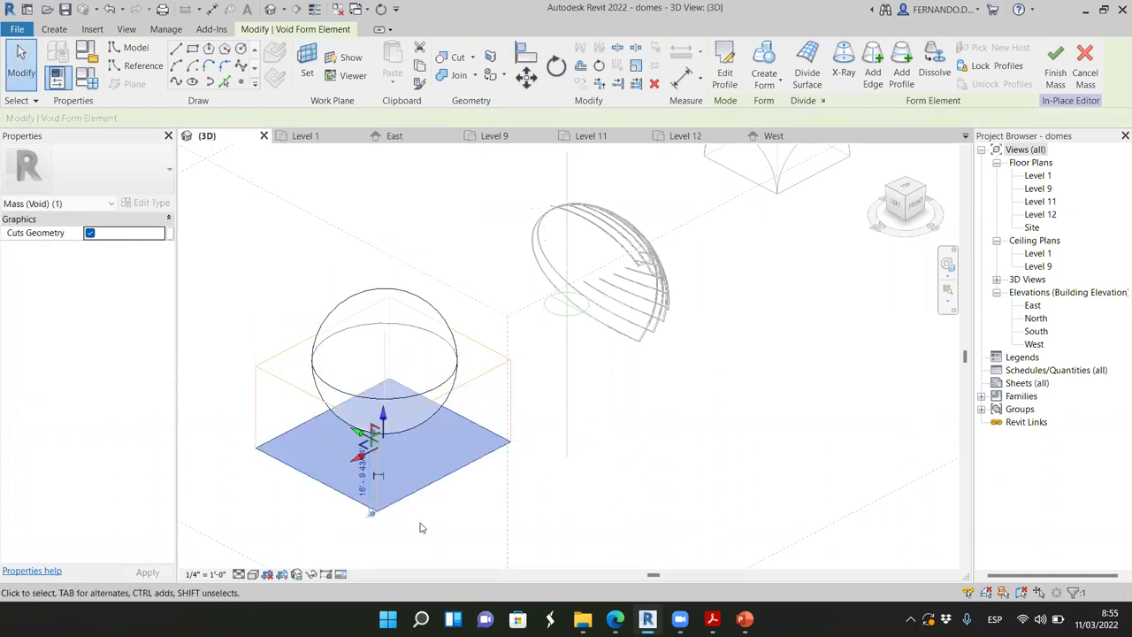
left_click_drag(913, 205, 895, 255)
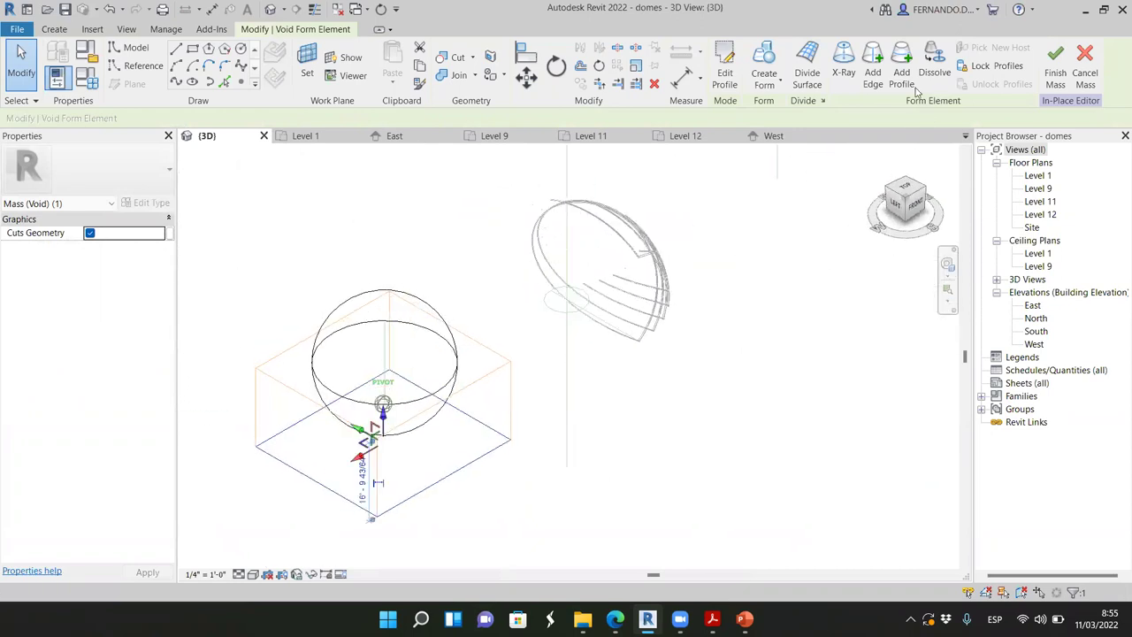
left_click(416, 460)
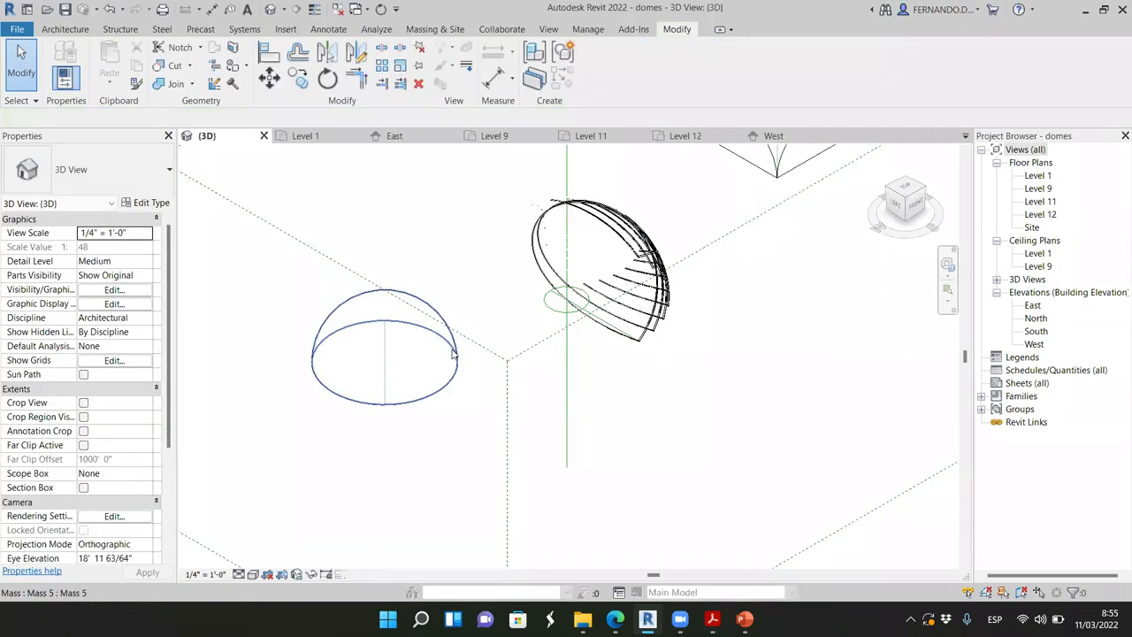
Step: Inspect the hemisphere mass in the 3D view and the Level 1 plan, and consult the pendentive dome reference image in the browser
left_click(521, 437)
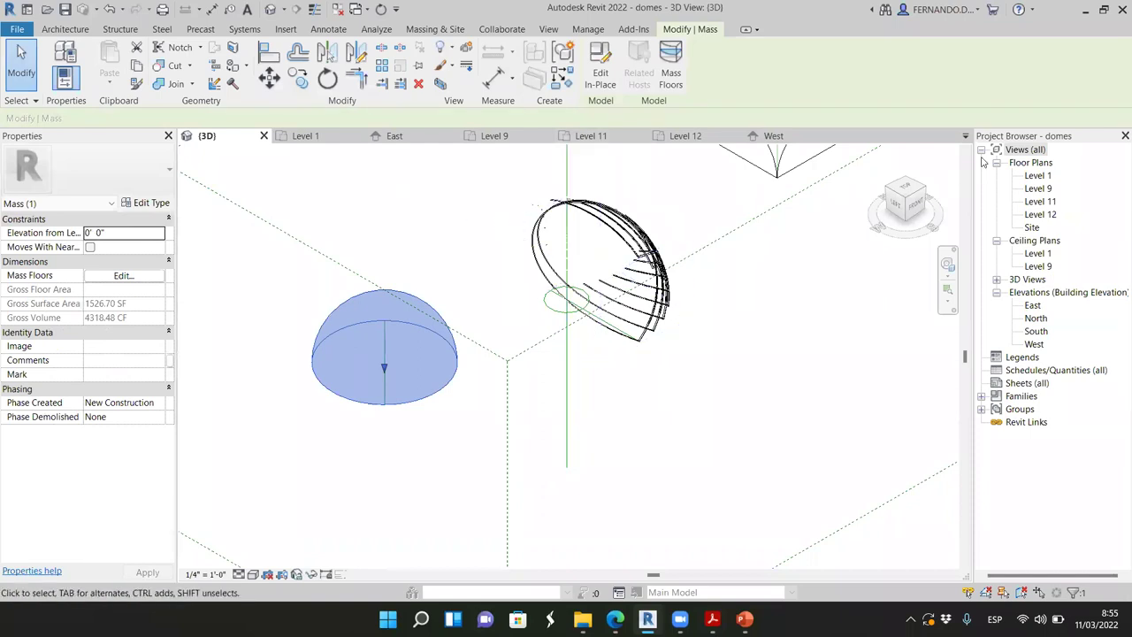
mouse_move(918, 210)
left_mouse_down()
mouse_move(885, 193)
mouse_move(899, 209)
left_mouse_up()
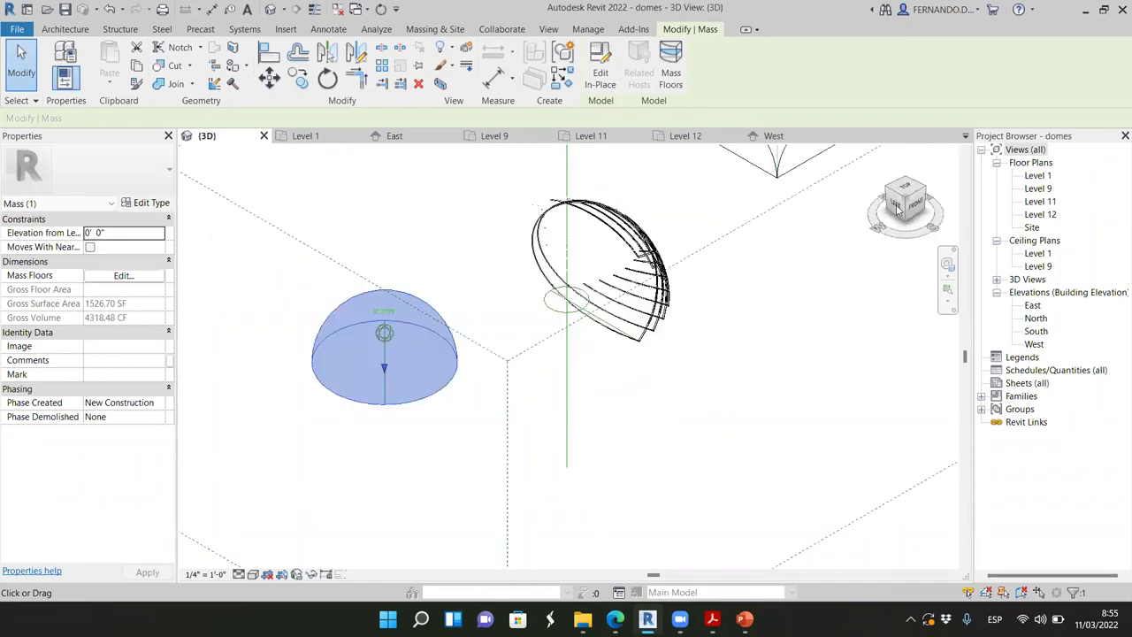
scroll(610, 372, "down", 3)
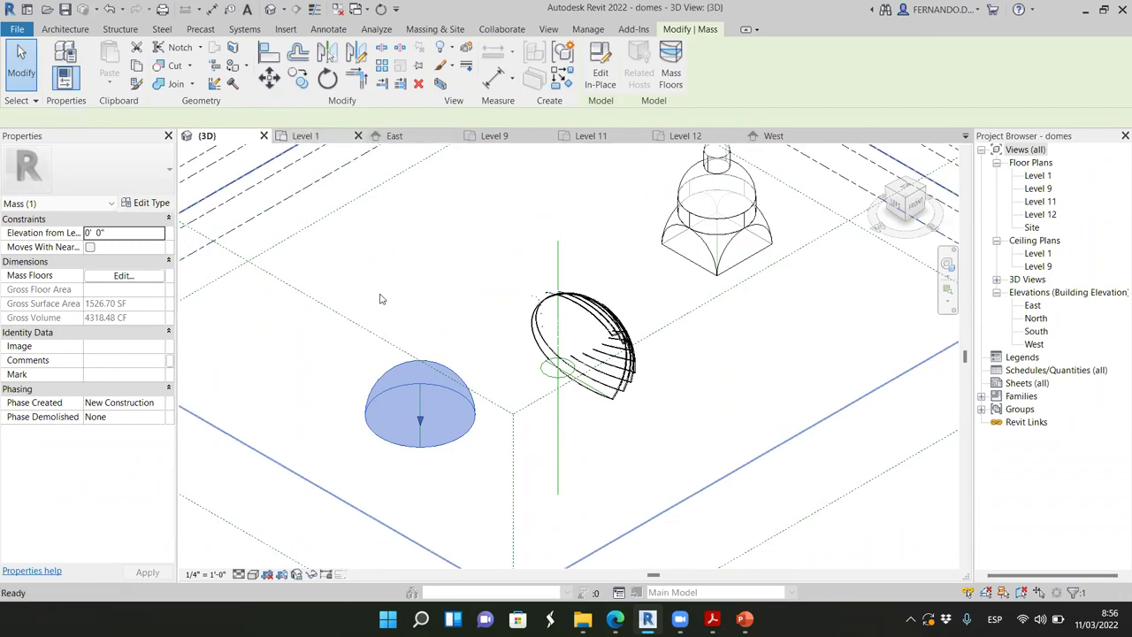
key("ctrl+Tab")
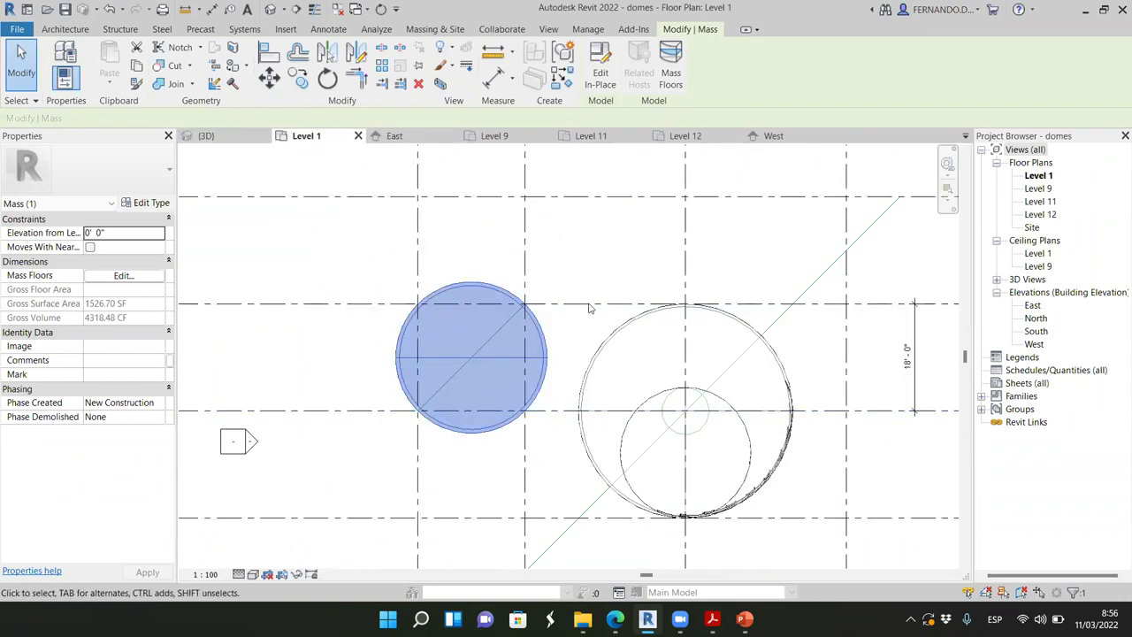
left_click(610, 245)
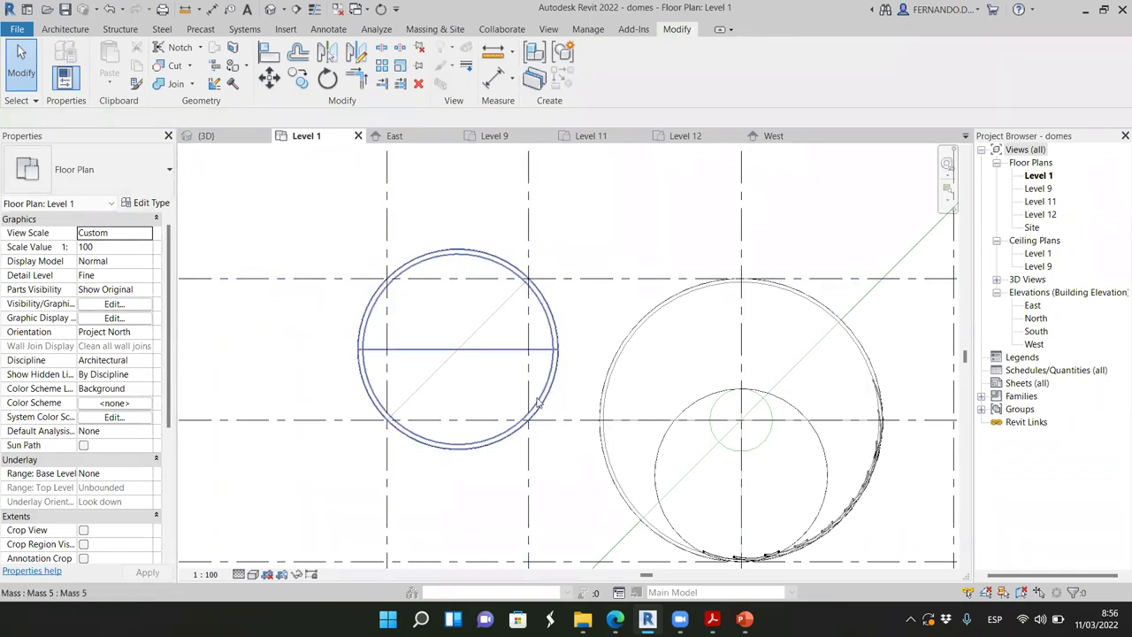
scroll(399, 383, "up", 2)
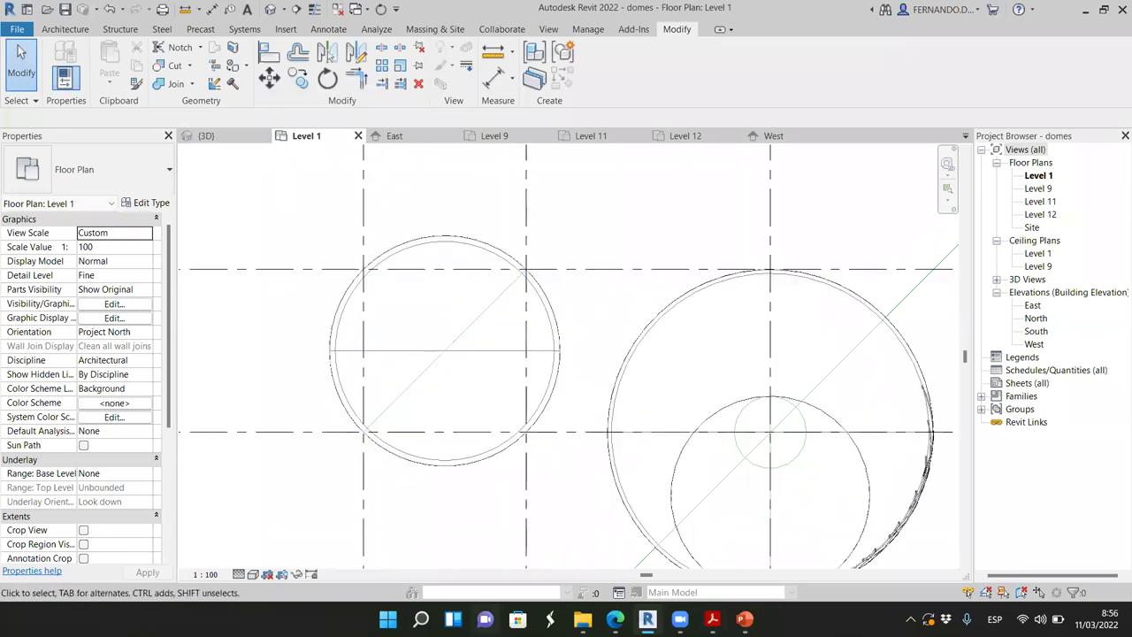
left_click(612, 620)
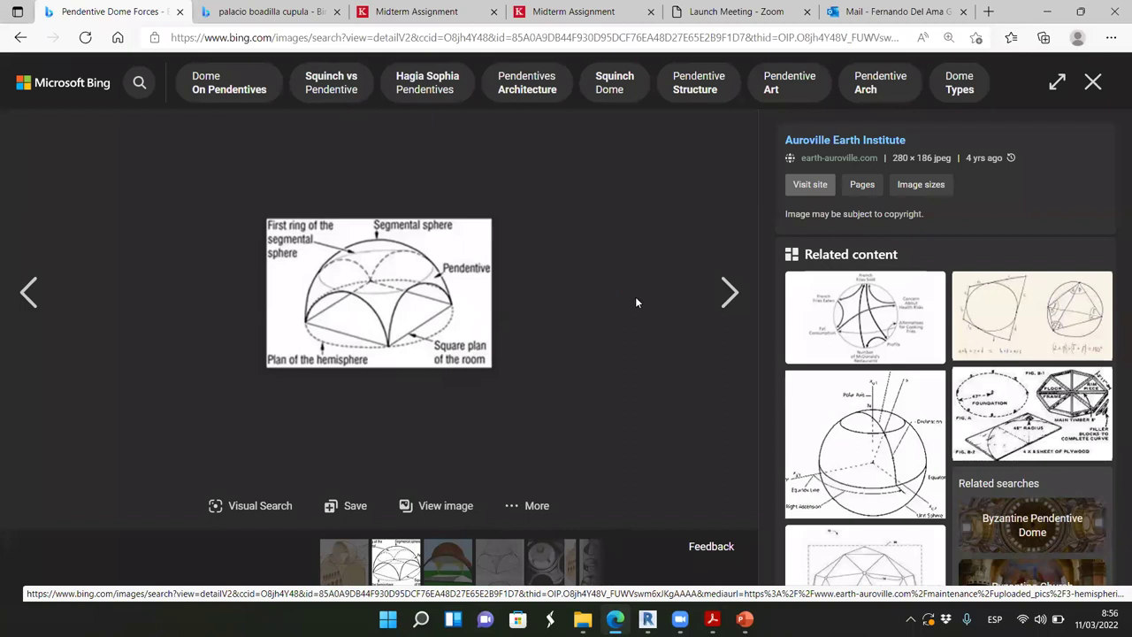
key("alt+Tab")
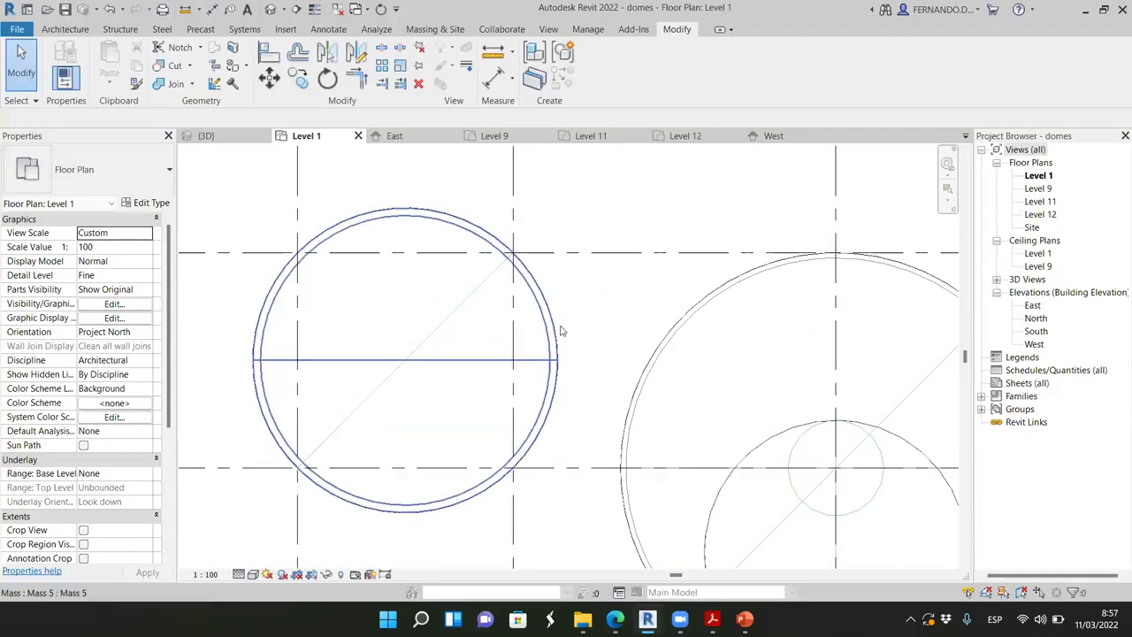
Step: Delete the older, larger dome construction beside the new hemisphere in the Level 1 plan, keeping the grids and diagonal reference line
scroll(559, 329, "down", 2)
scroll(549, 345, "up", 1)
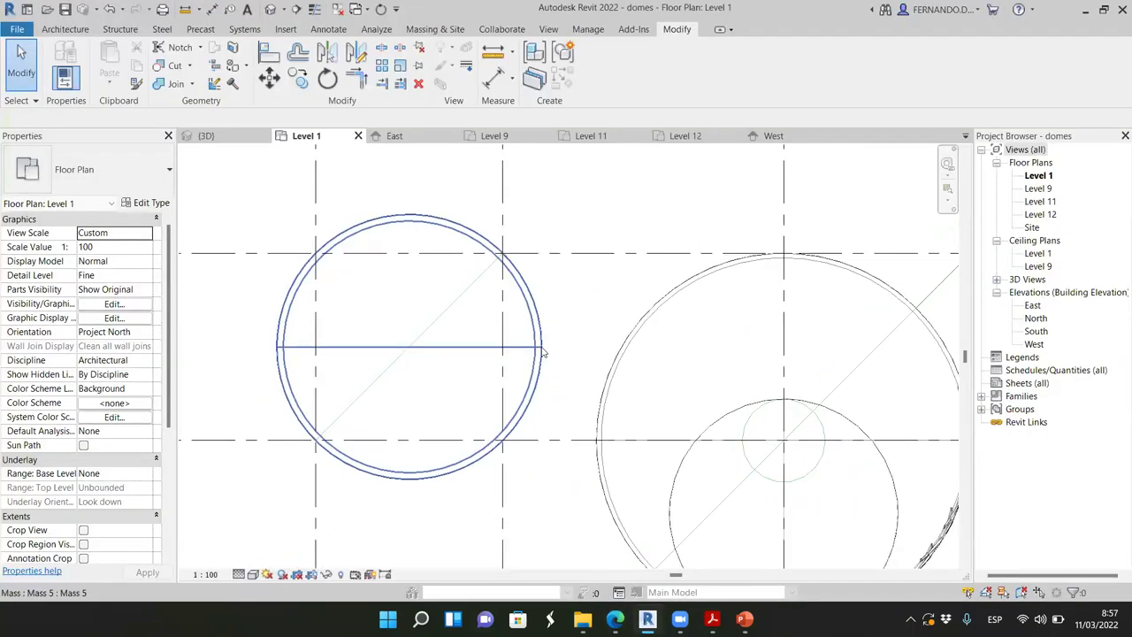
scroll(547, 350, "down", 1)
scroll(613, 347, "down", 1)
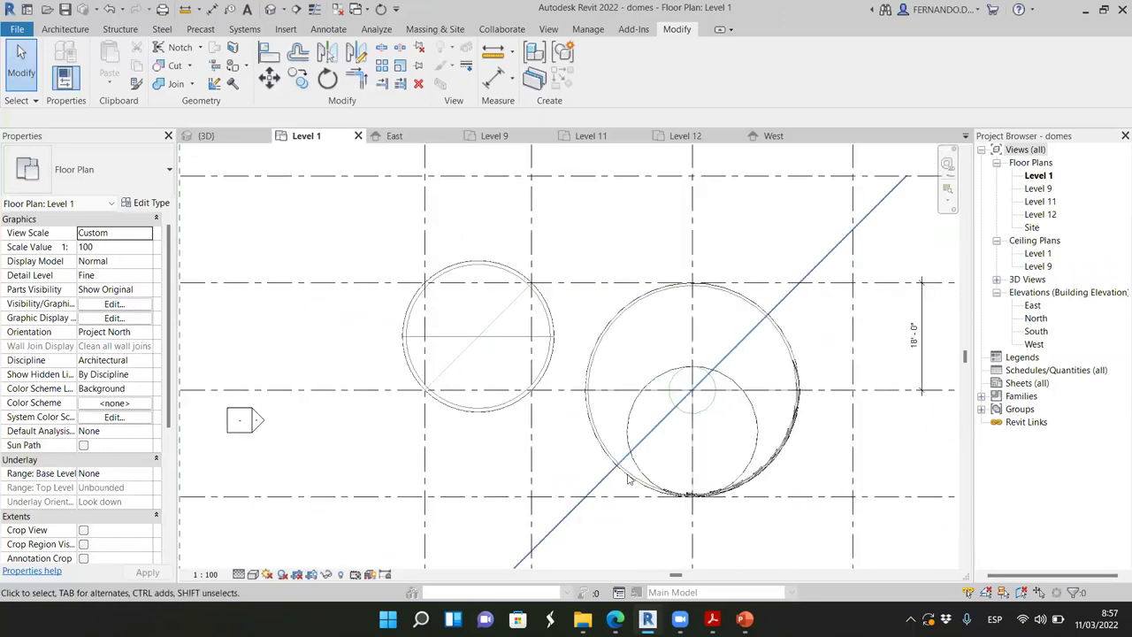
left_click_drag(575, 544, 820, 212)
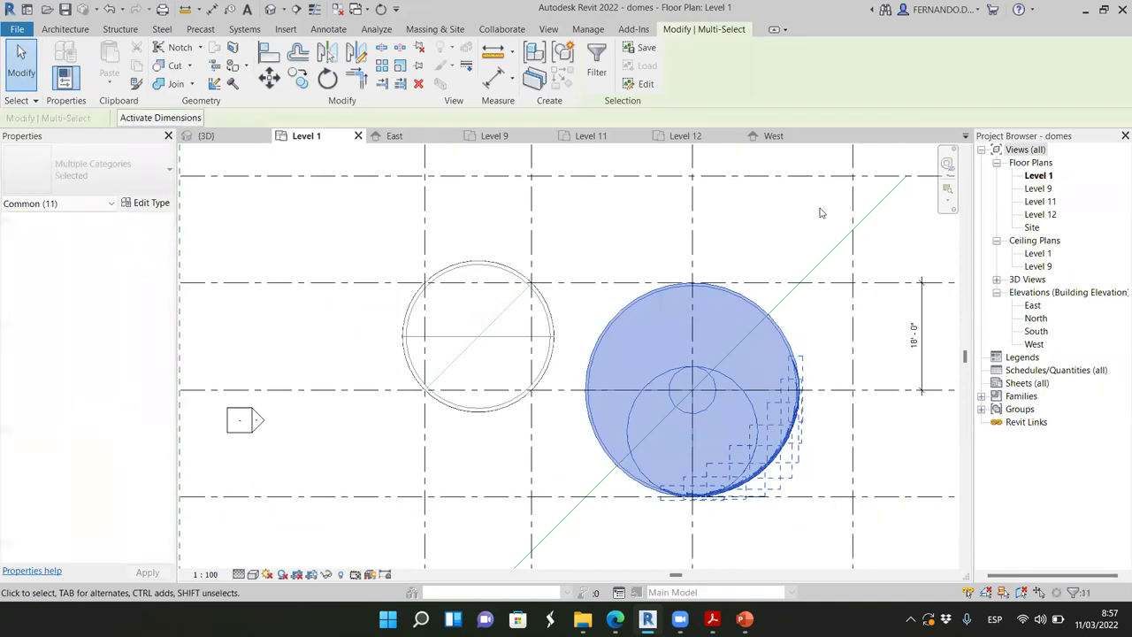
key("Delete")
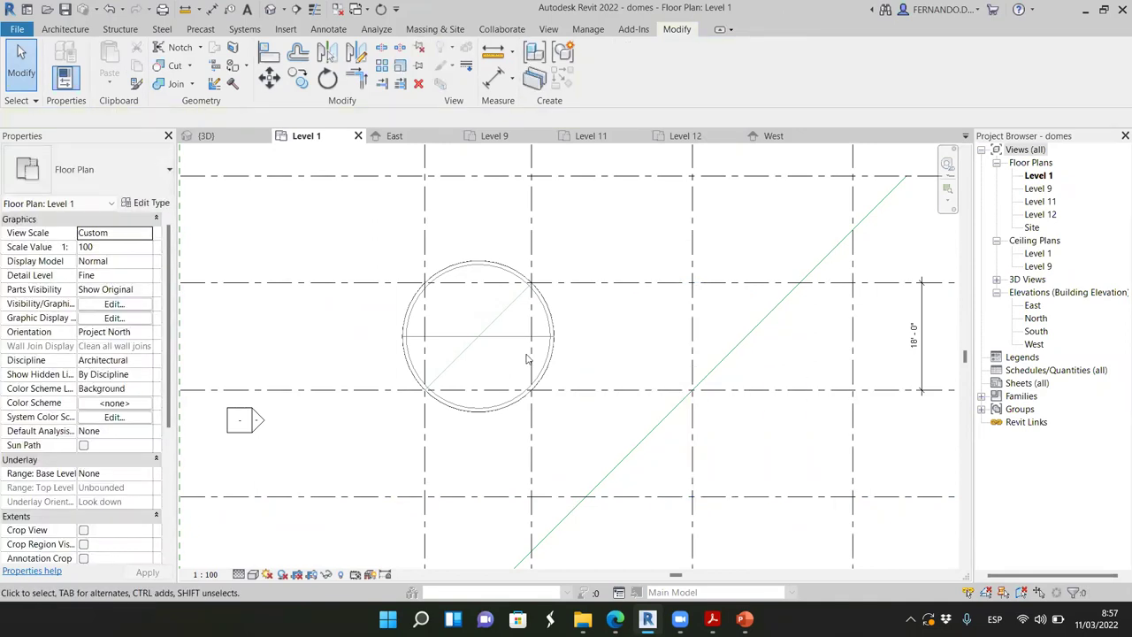
Step: Save the file as a new template named domes2.rte in the 2022-03-11 folder
scroll(531, 359, "down", 2)
scroll(534, 357, "up", 2)
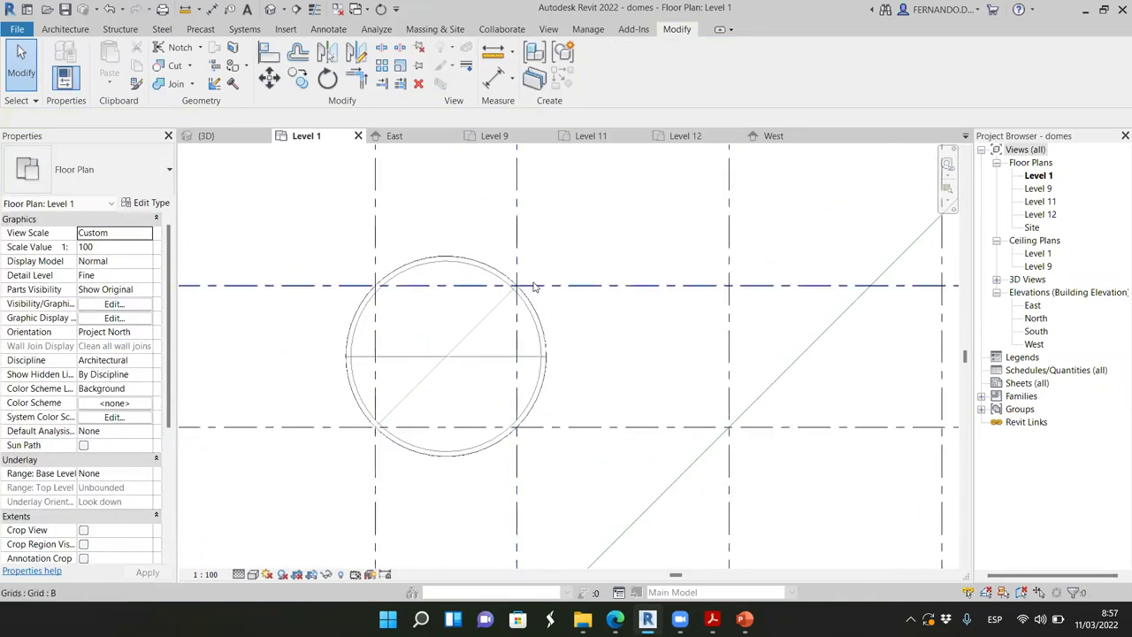
scroll(537, 290, "up", 2)
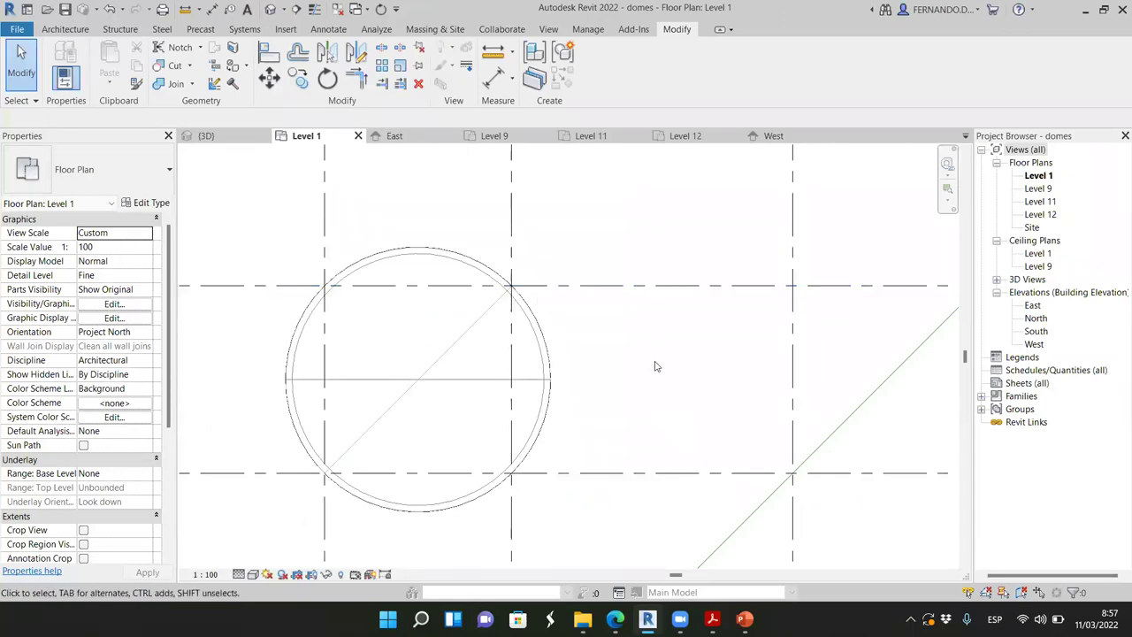
scroll(658, 362, "down", 2)
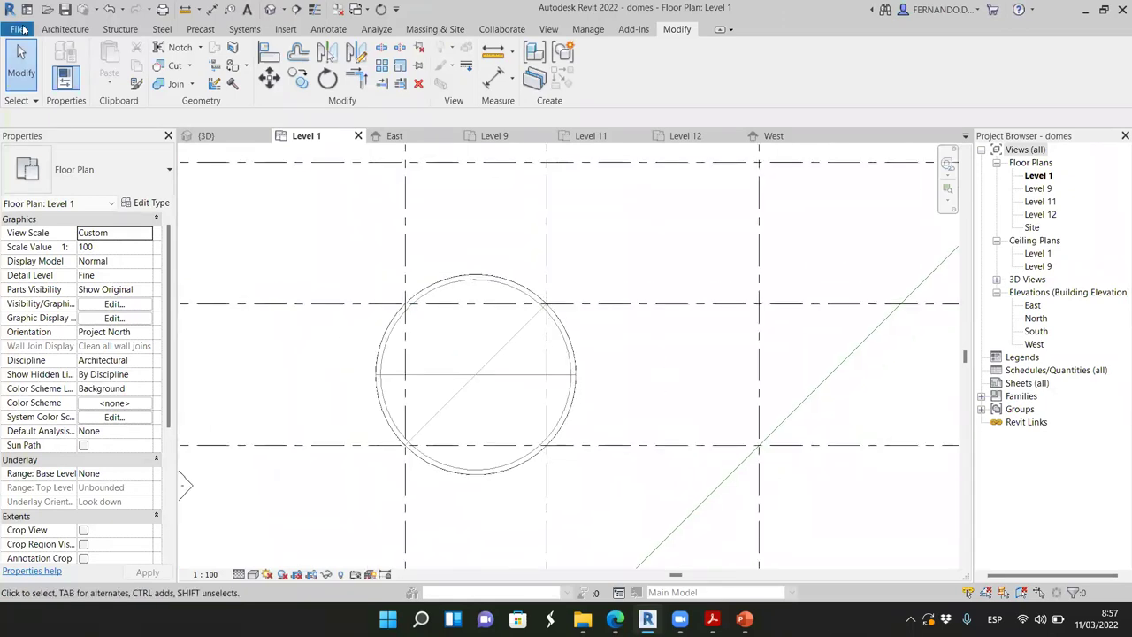
left_click(17, 30)
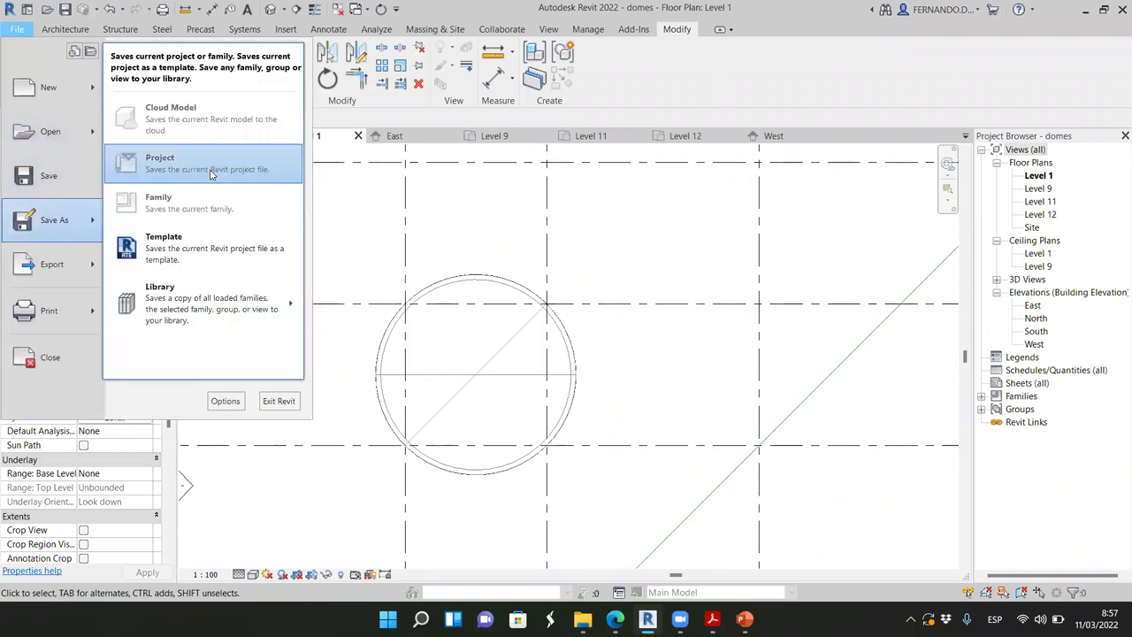
key("Escape")
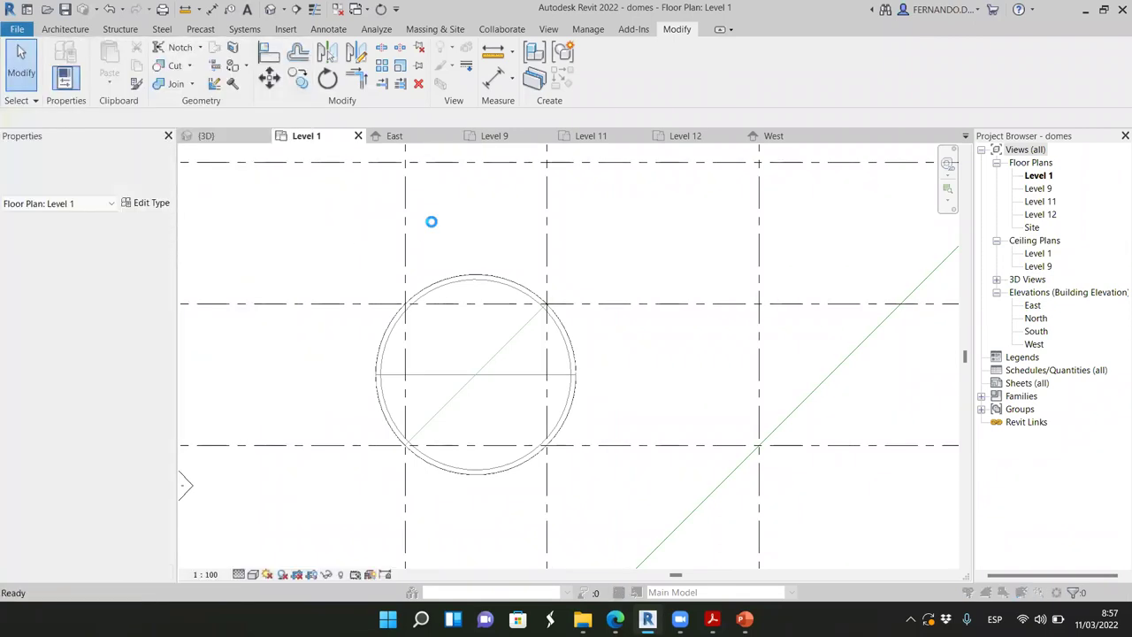
left_click(459, 414)
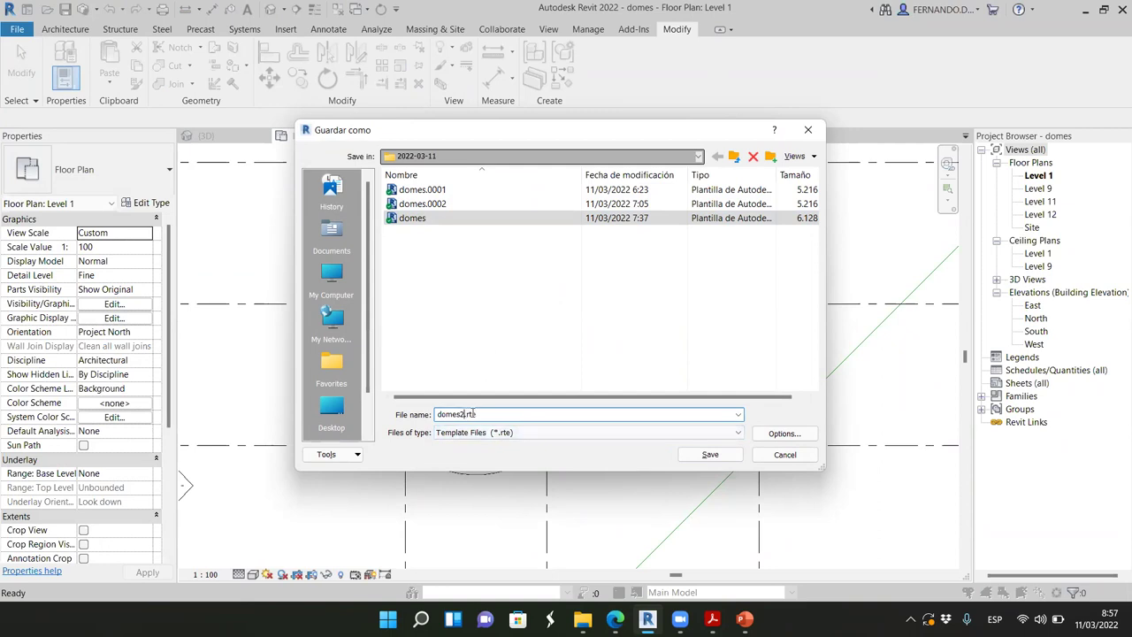
left_click(709, 455)
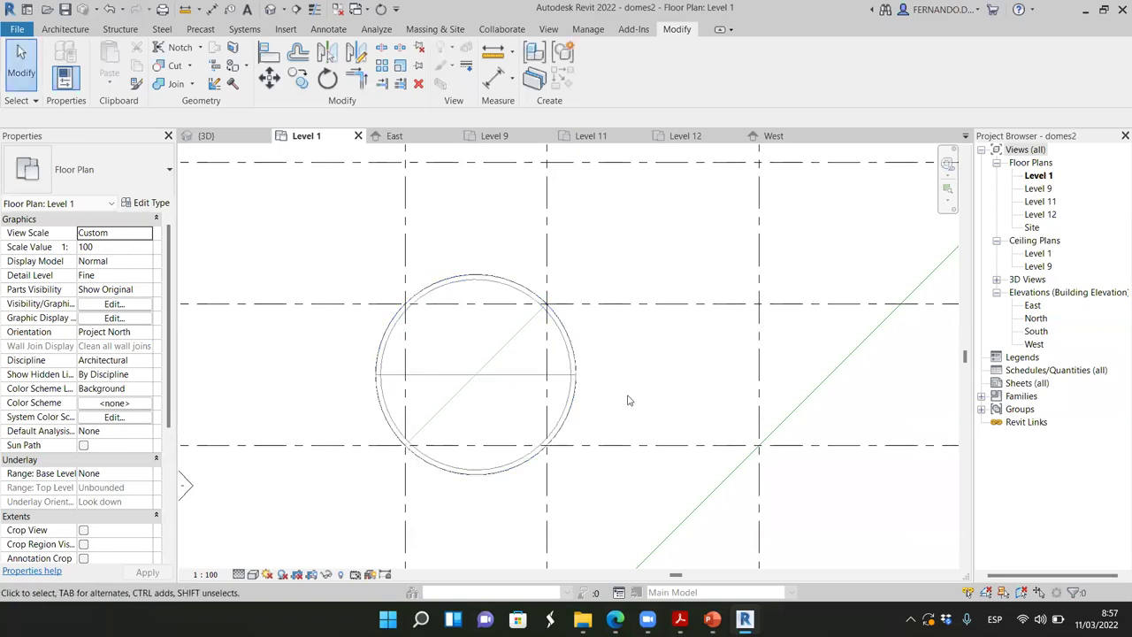
Step: Edit the hemisphere mass in place and sketch a tall rectangle from the bay's east grid line outward, enclosing the circle segment beyond it
scroll(628, 401, "up", 2)
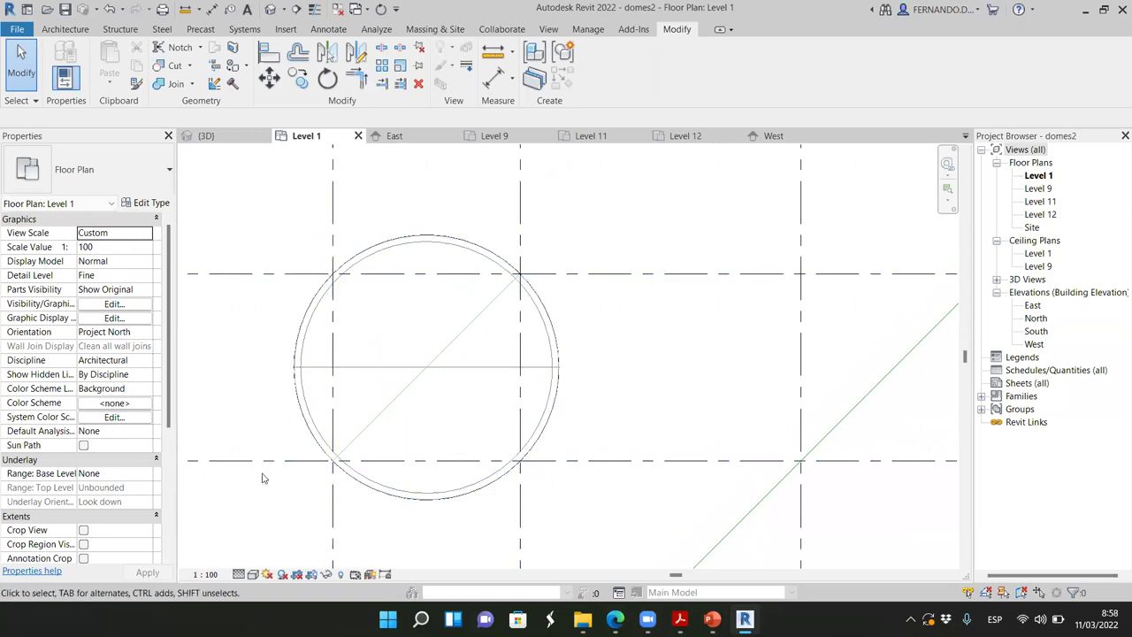
scroll(407, 330, "down", 2)
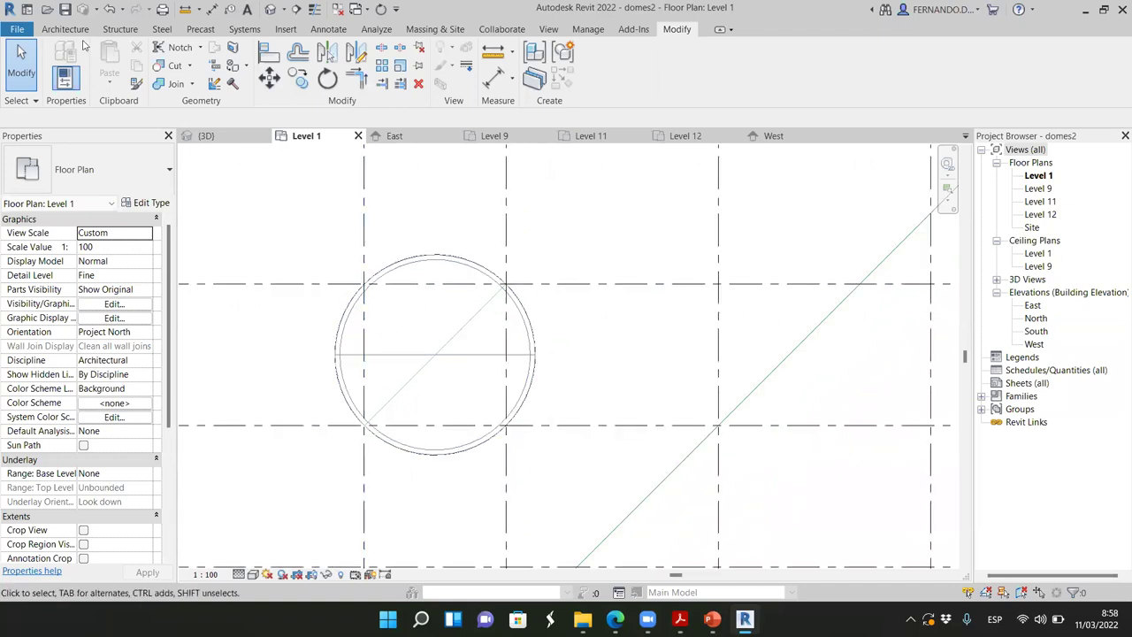
left_click(433, 371)
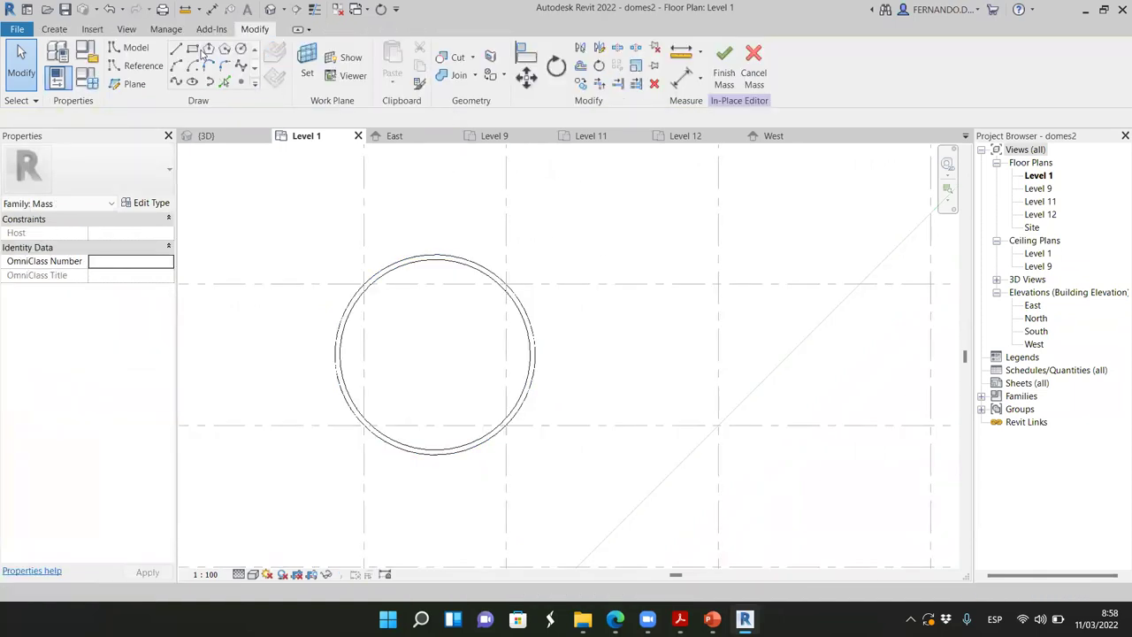
left_click(192, 48)
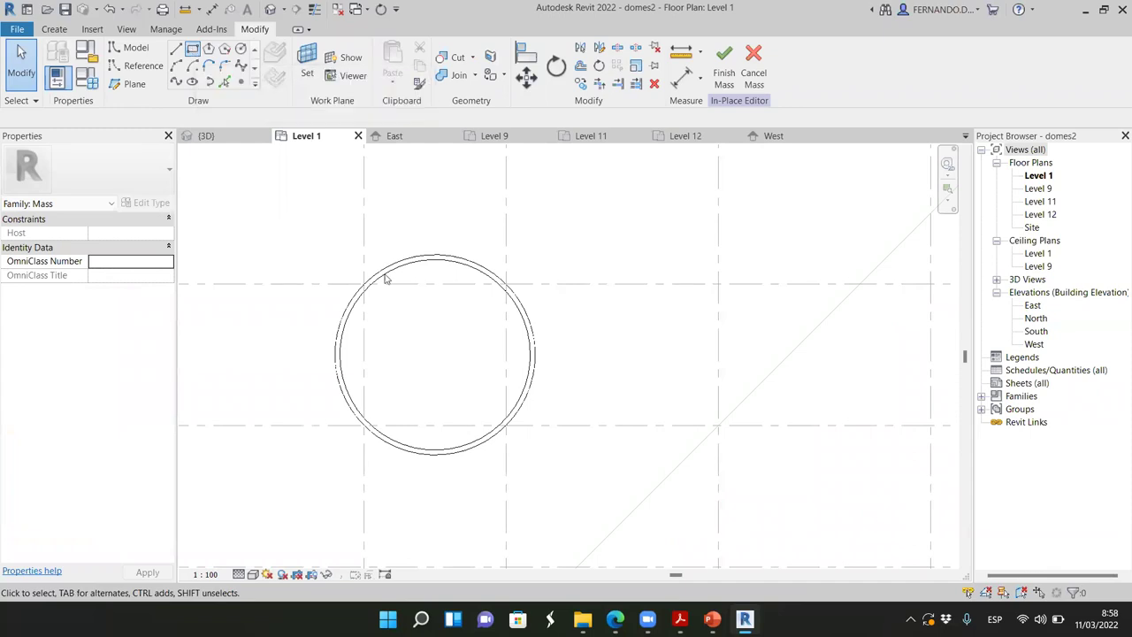
left_click(506, 226)
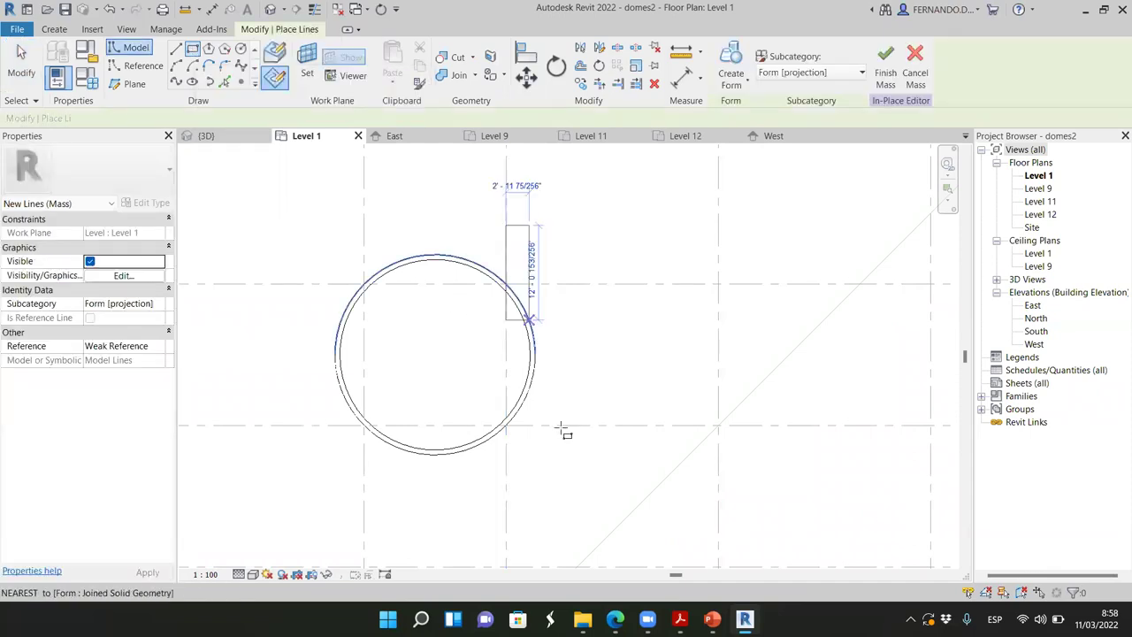
left_click(578, 501)
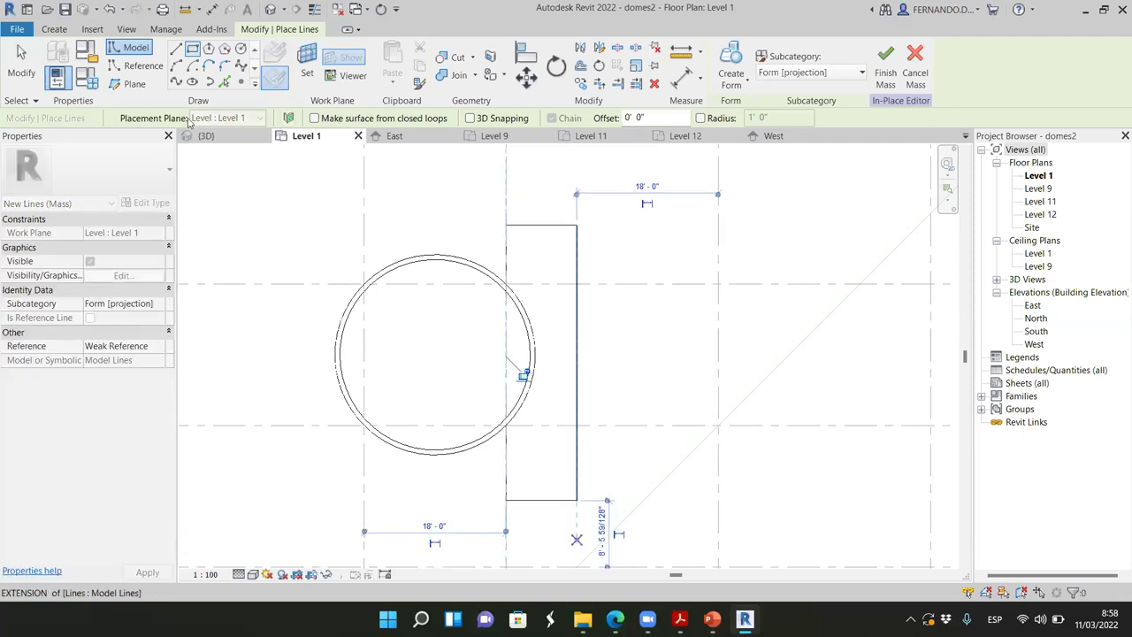
Step: Create a void form from the rectangle east of the hemisphere and raise its top face above the dome in the 3D view
left_click(209, 136)
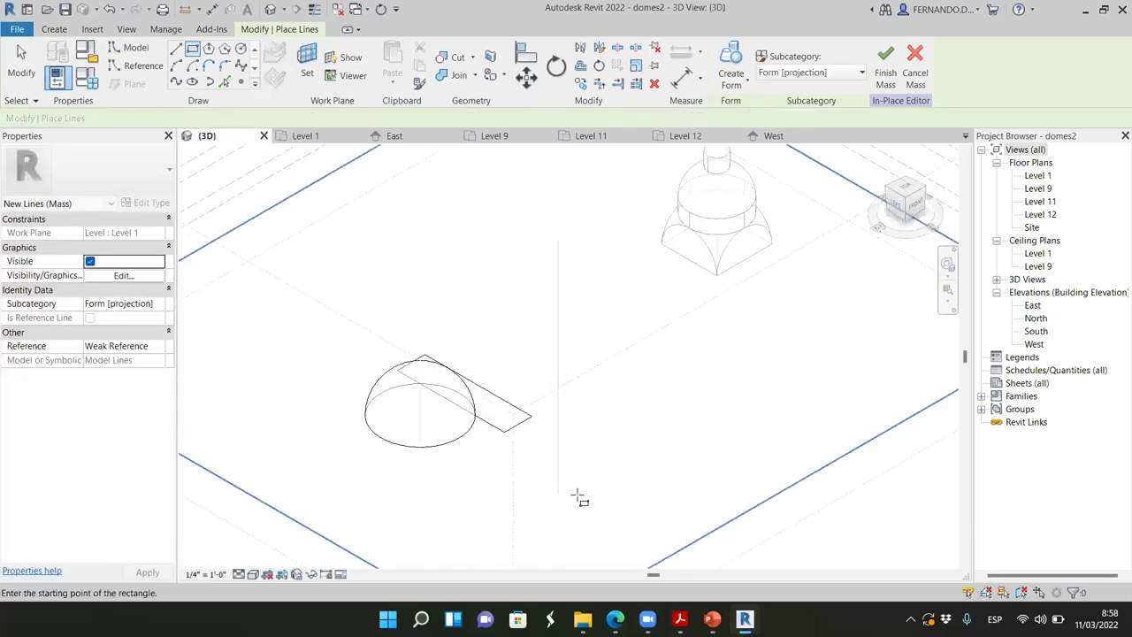
scroll(542, 416, "down", 3)
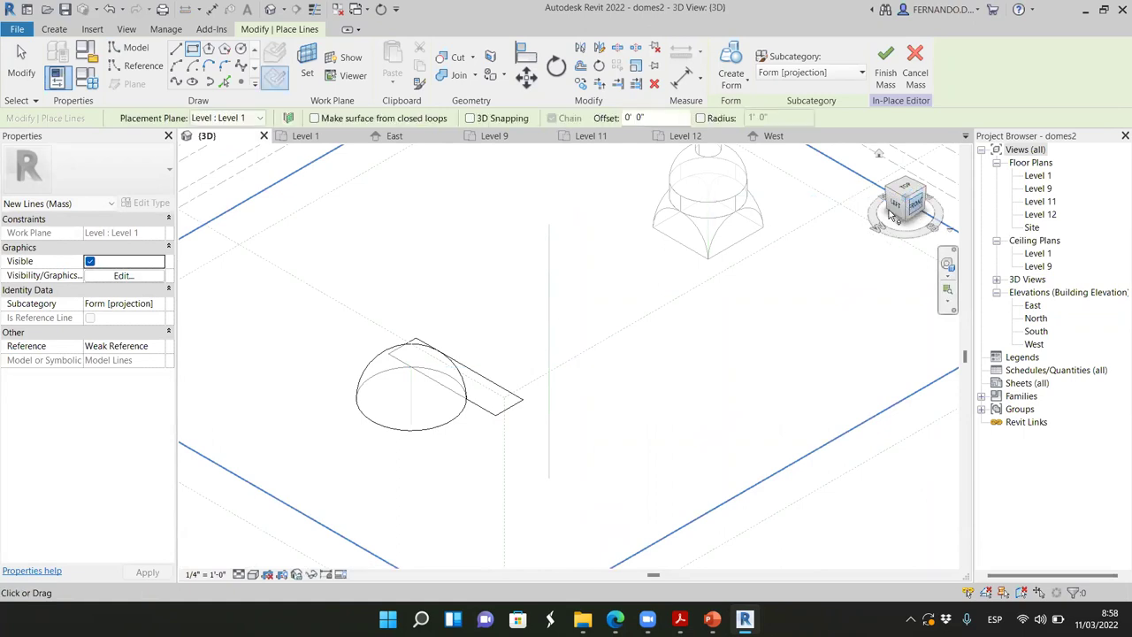
left_click(916, 196)
middle_click_drag(780, 226, 731, 192, "shift")
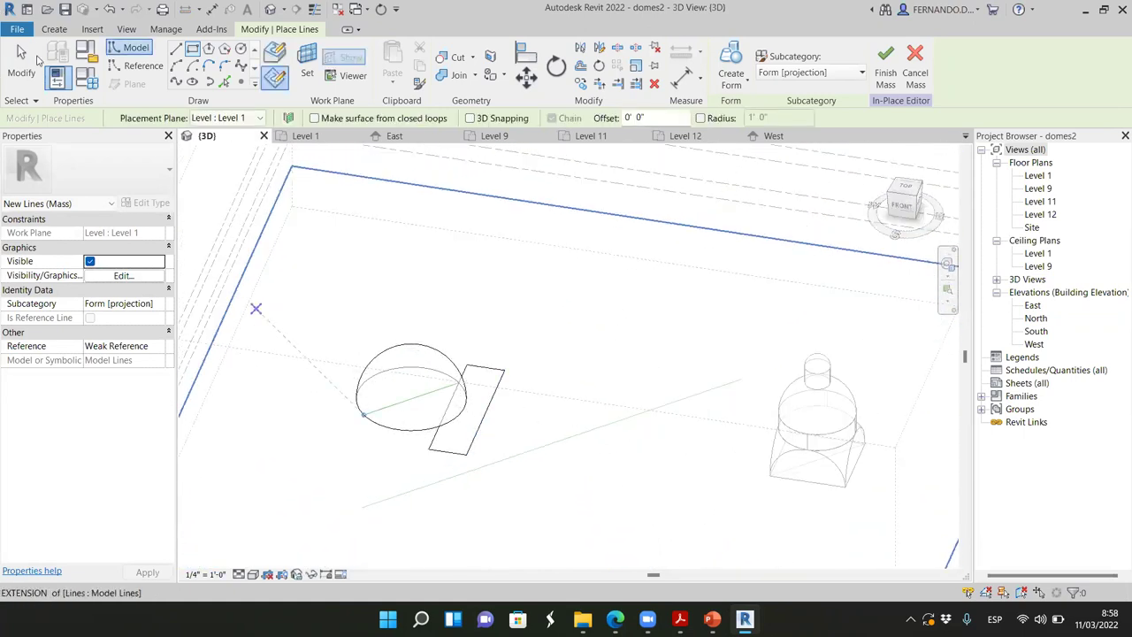
left_click(36, 56)
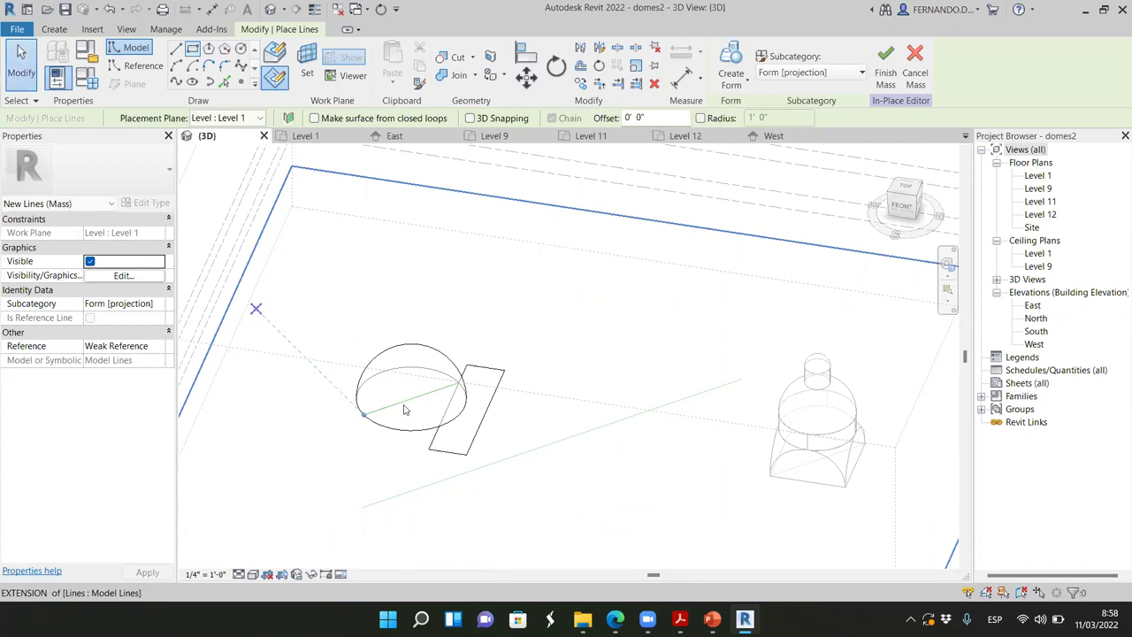
left_click(516, 501)
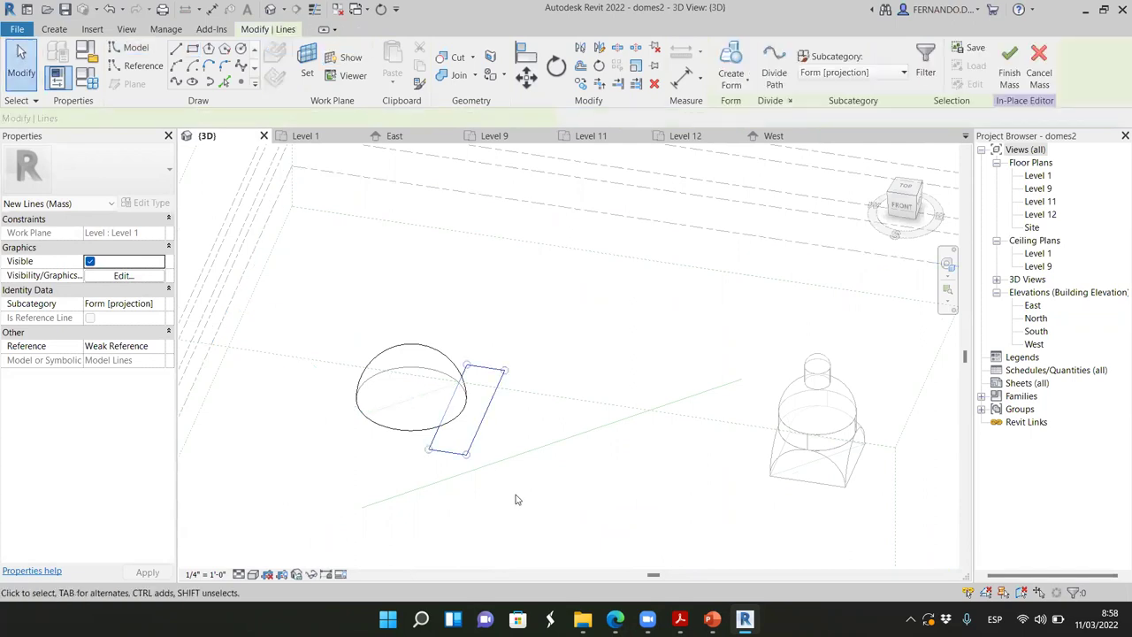
left_click(747, 81)
left_click(756, 137)
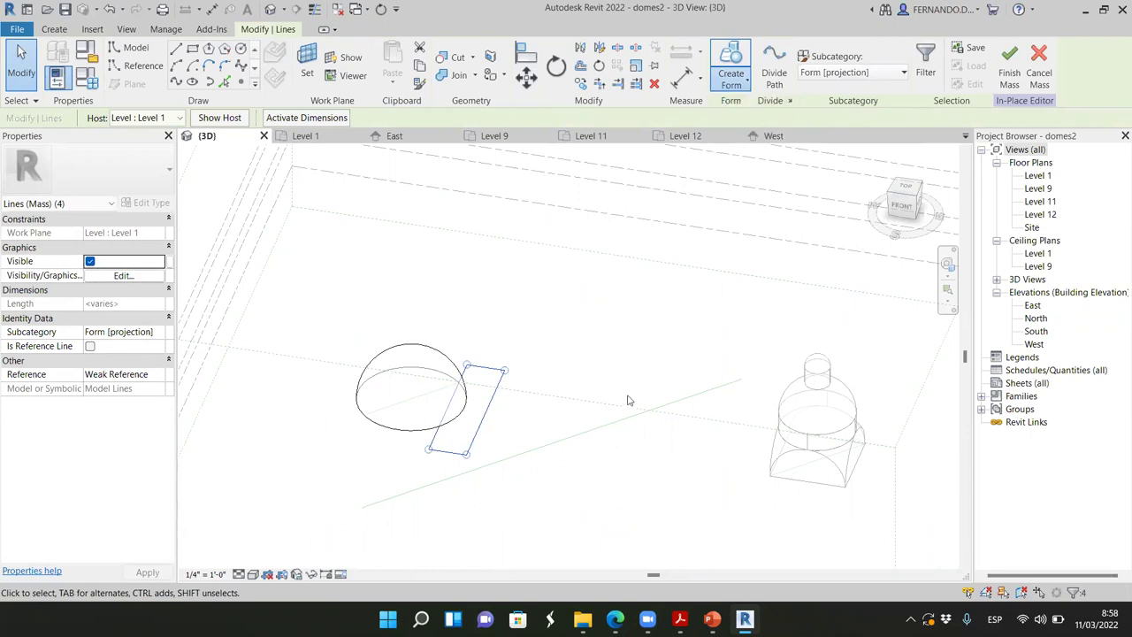
left_click_drag(467, 404, 465, 331)
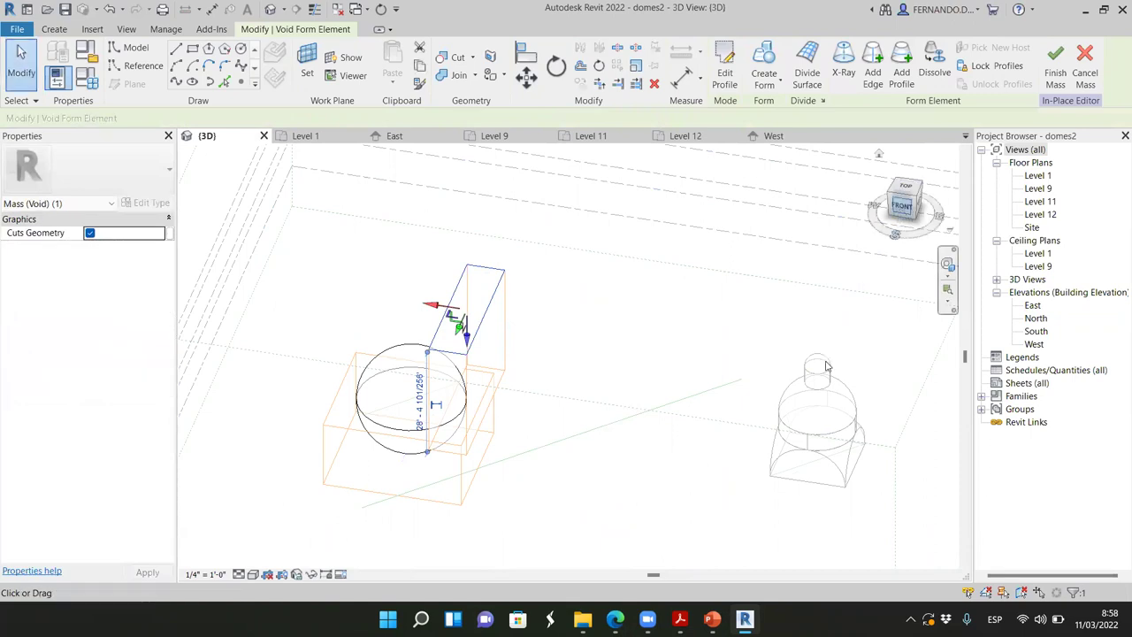
Step: Check the void's height from the front, finish the mass edit, and view the hemisphere's cut east side
left_click(901, 205)
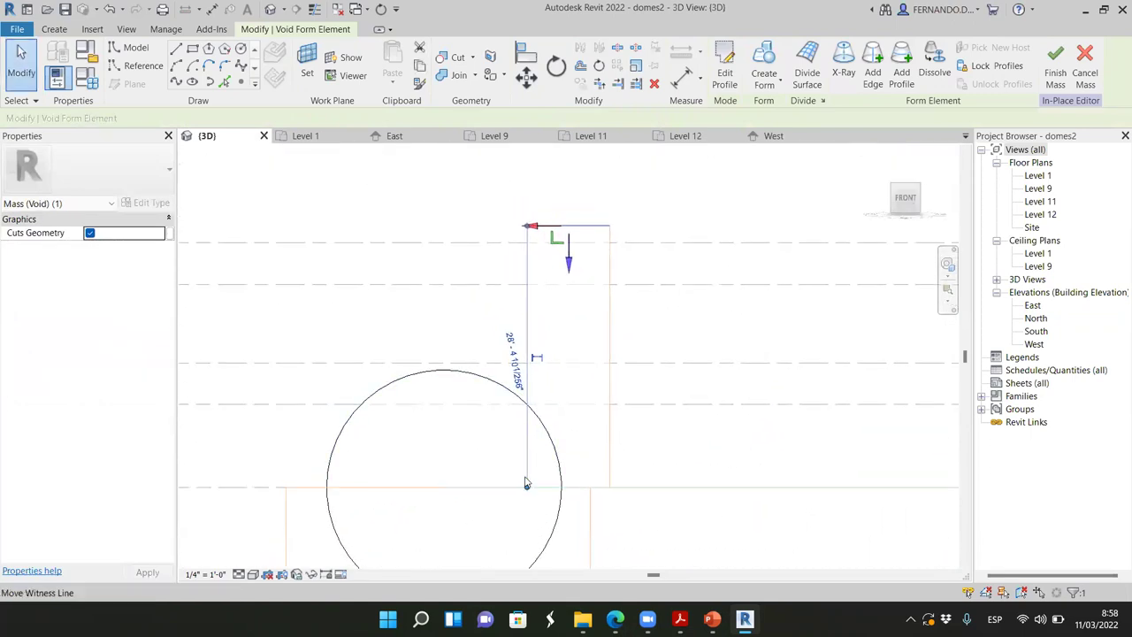
left_click(571, 284)
left_click_drag(567, 344, 578, 396)
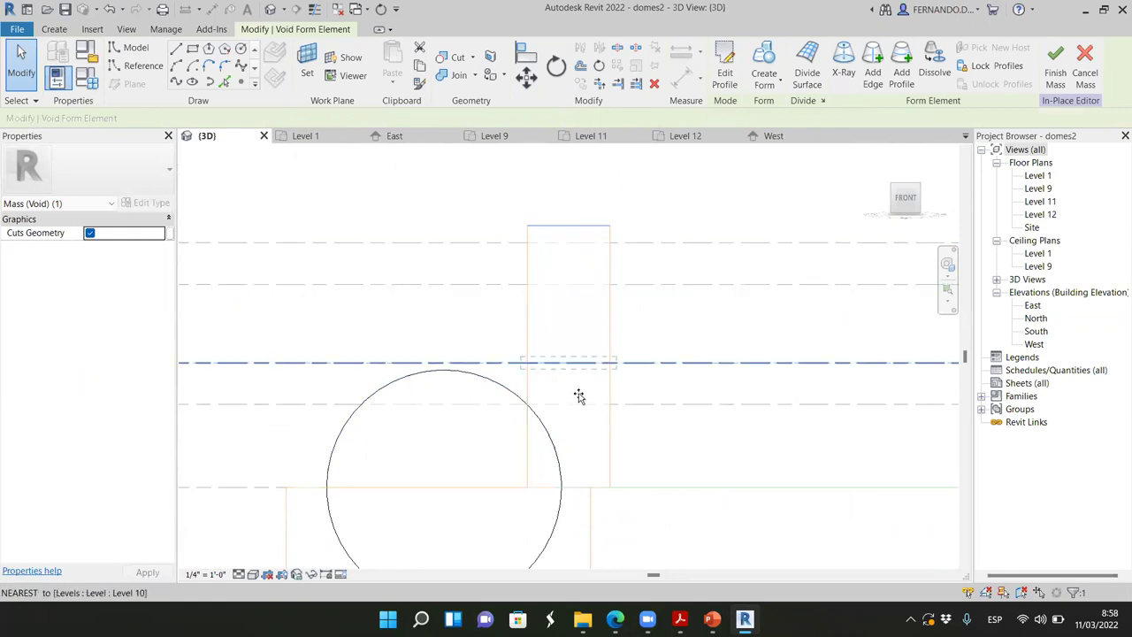
key("Escape")
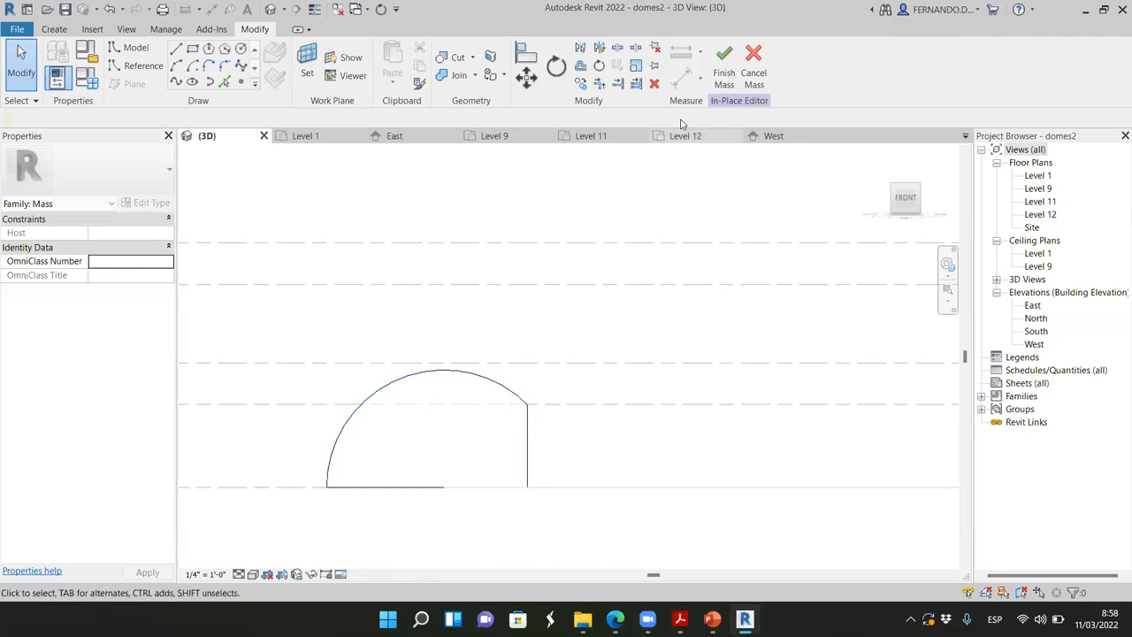
left_click(723, 67)
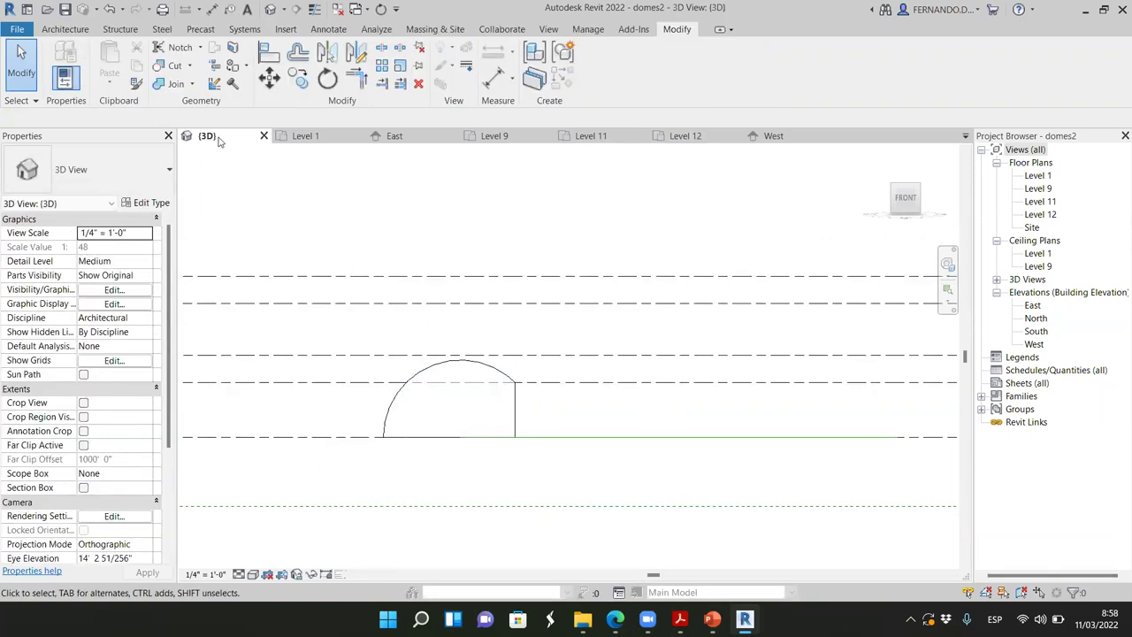
left_click_drag(889, 227, 856, 238)
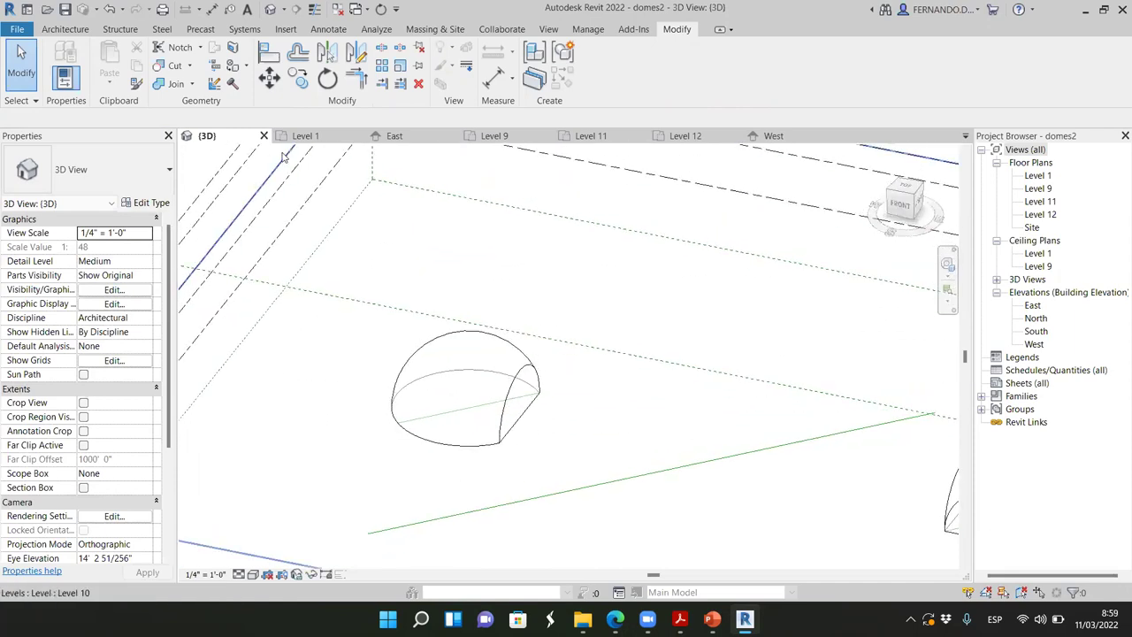
Step: Edit the mass in place in the Level 1 plan and sketch a rectangle about 36'-7" by 7'-5" outward from the bay's north grid line
left_click(326, 139)
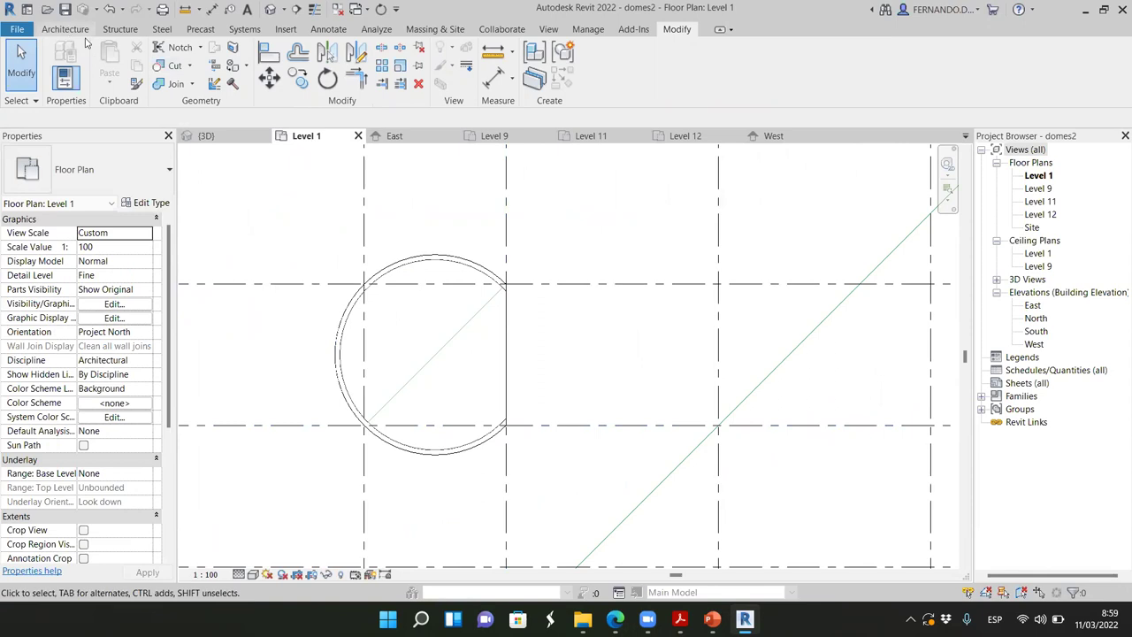
left_click(610, 222)
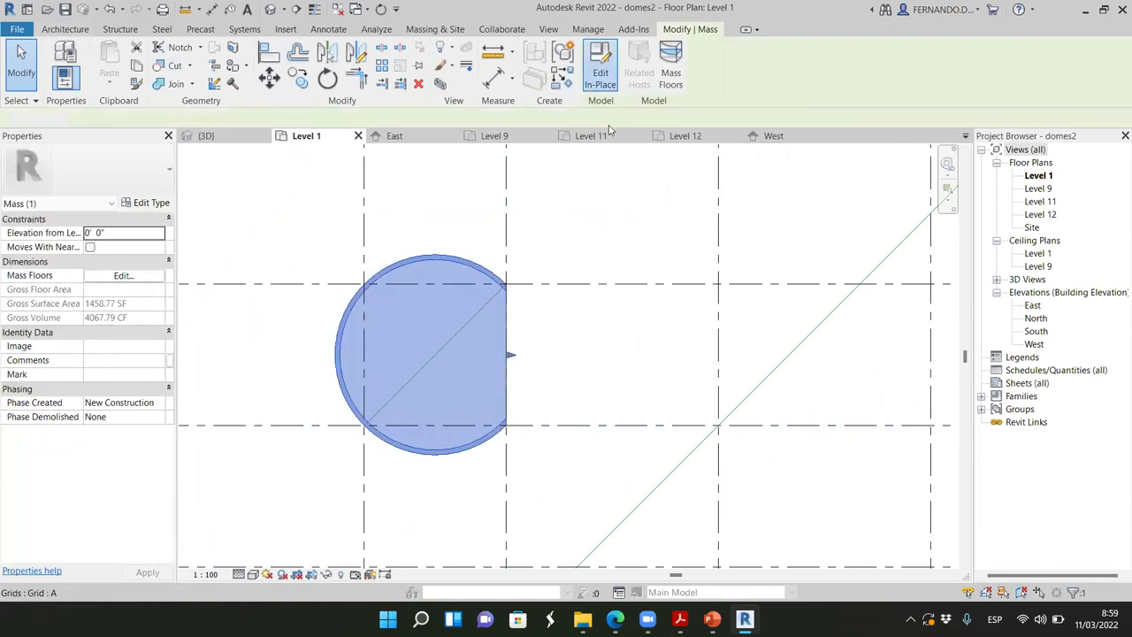
left_click(600, 67)
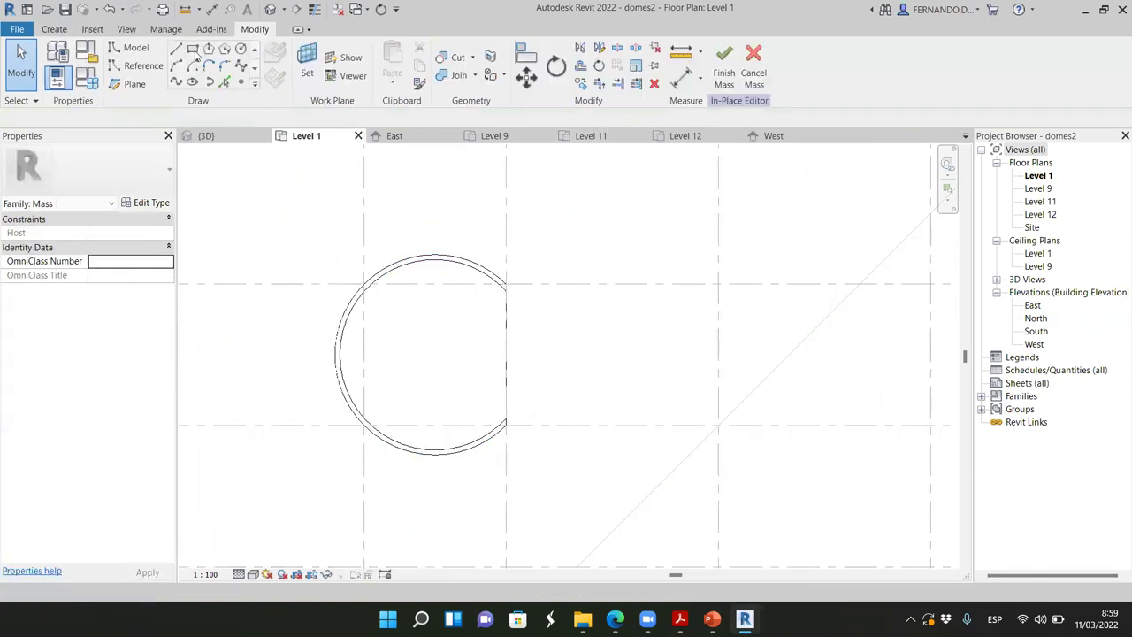
left_click(194, 50)
left_click(289, 284)
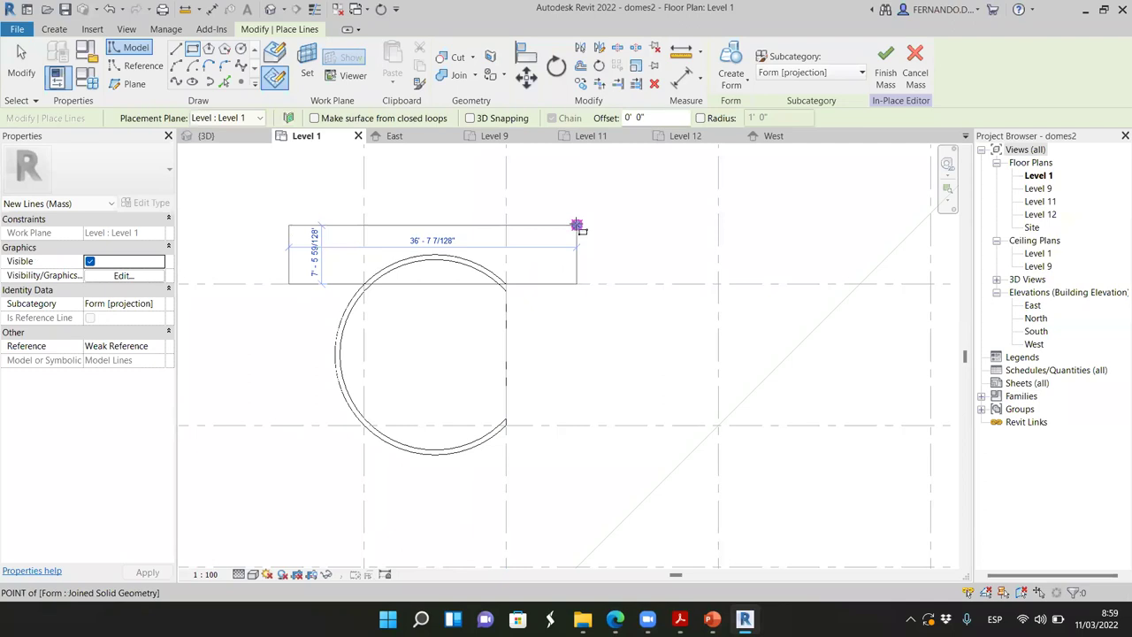
left_click(576, 225)
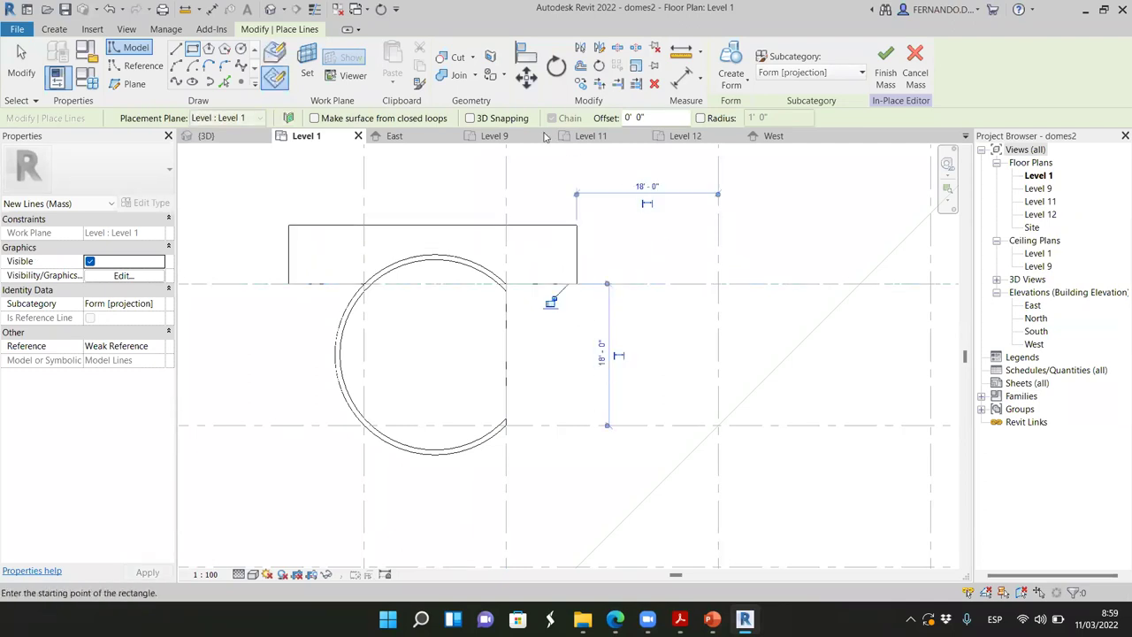
Step: Create a void form from the rectangle along the bay's north side in the 3D view
left_click(208, 137)
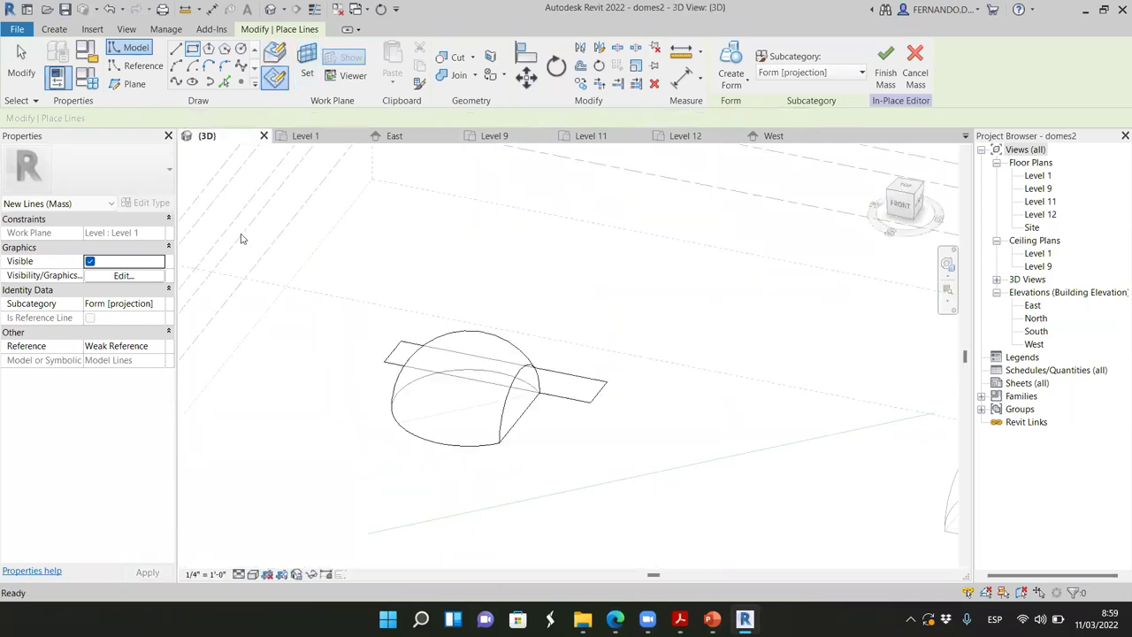
key("Escape")
key("Escape")
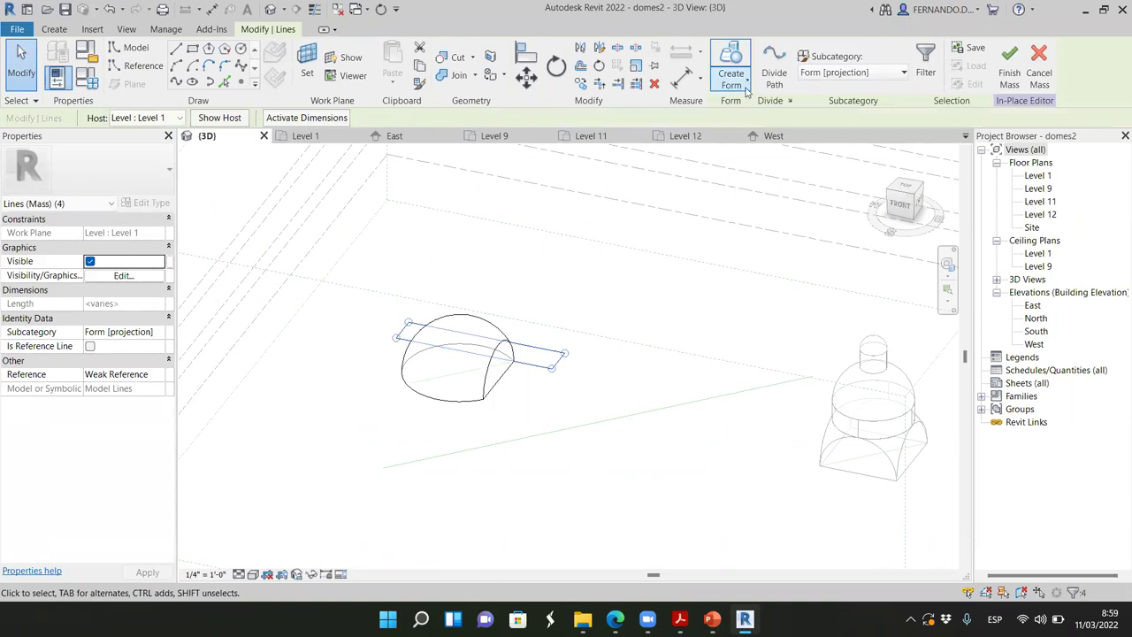
left_click(745, 89)
left_click(741, 147)
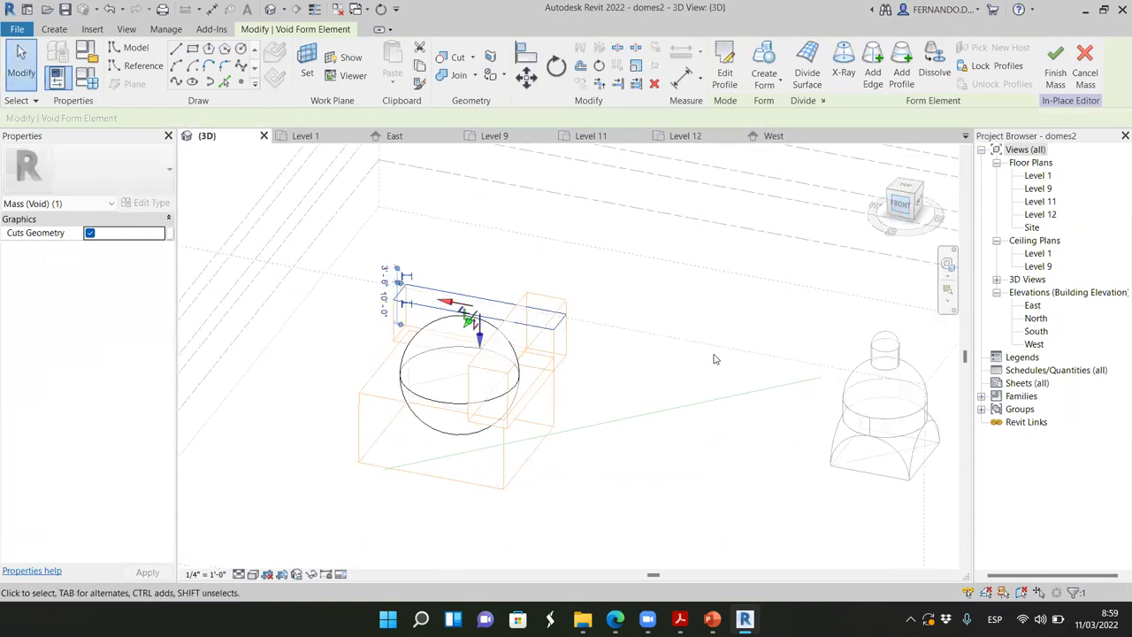
Step: Raise the north void's top face to the level line 13'-6" above Level 1, just over the dome, and finish the mass edit
left_click_drag(569, 336, 570, 267)
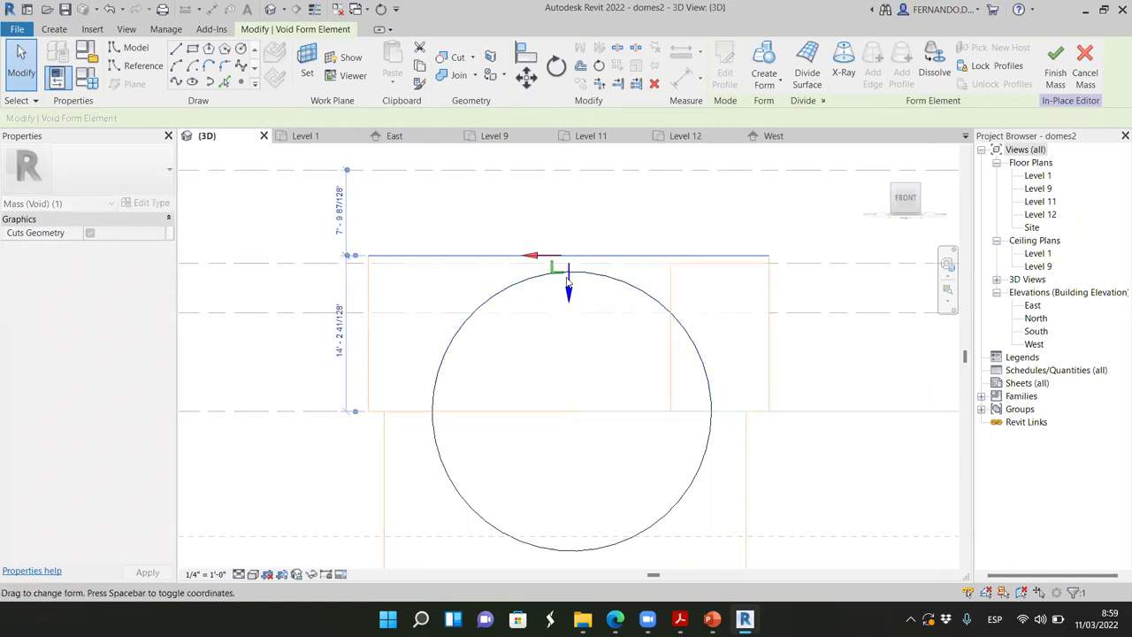
mouse_move(570, 291)
left_mouse_down()
mouse_move(569, 309)
mouse_move(569, 283)
left_mouse_up()
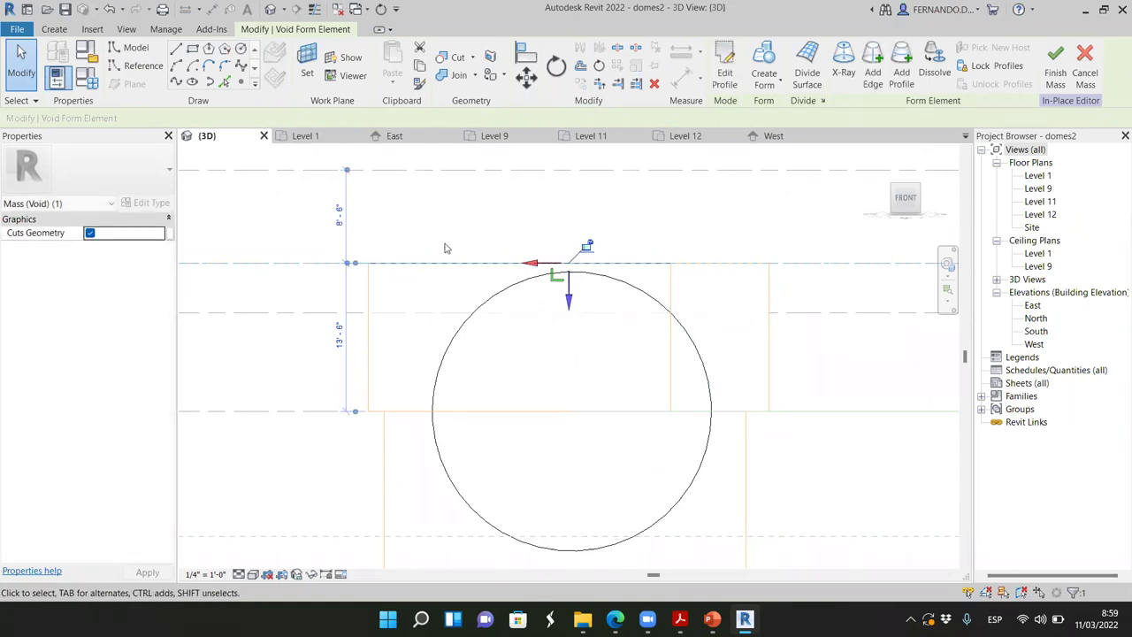
scroll(445, 249, "down", 1)
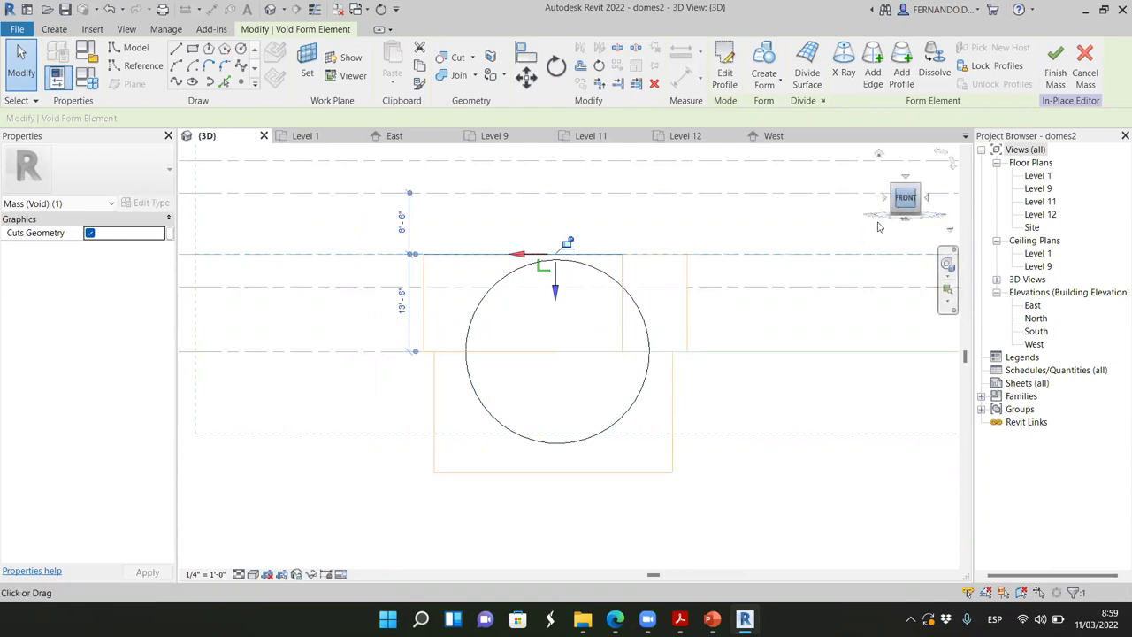
left_click(911, 191)
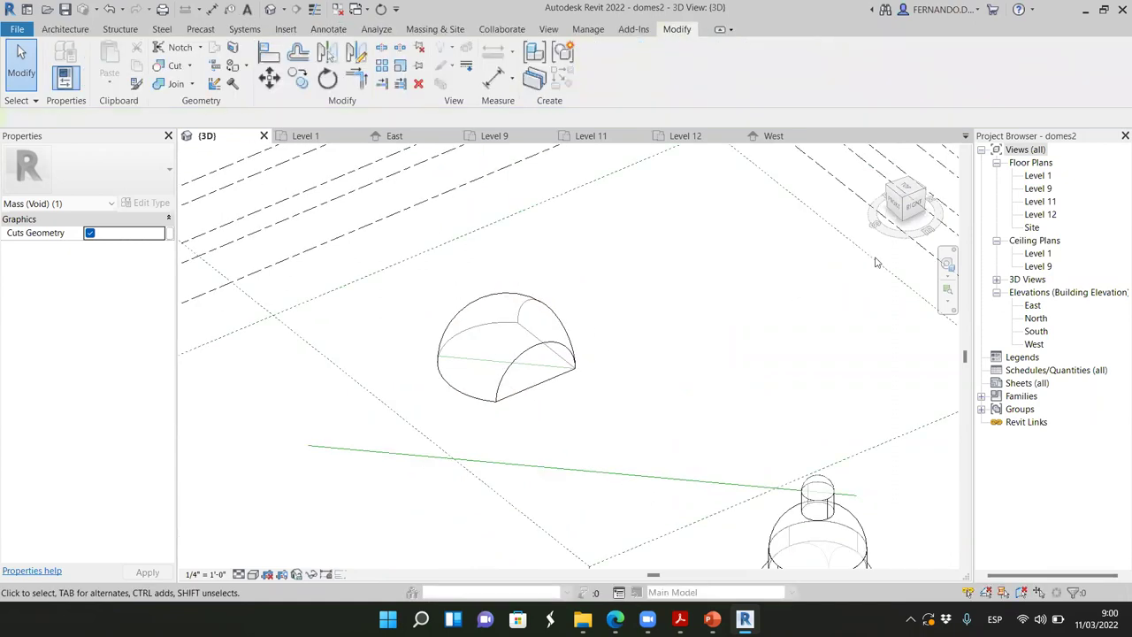
Step: Examine the hemisphere's two cut sides in the 3D view and compare them with the neighbouring finished dome mass
left_click(913, 205)
mouse_move(832, 216)
middle_mouse_down("shift")
mouse_move(783, 157)
mouse_move(801, 203)
mouse_move(787, 187)
middle_mouse_up("shift")
left_click(911, 208)
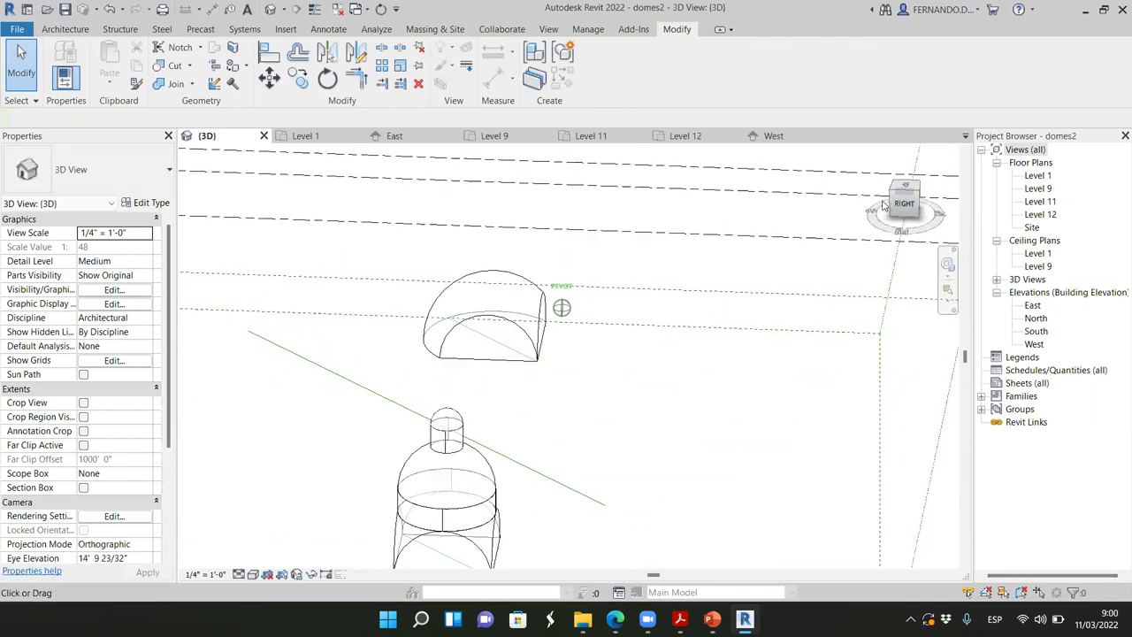
scroll(531, 308, "up", 2)
scroll(530, 308, "up", 1)
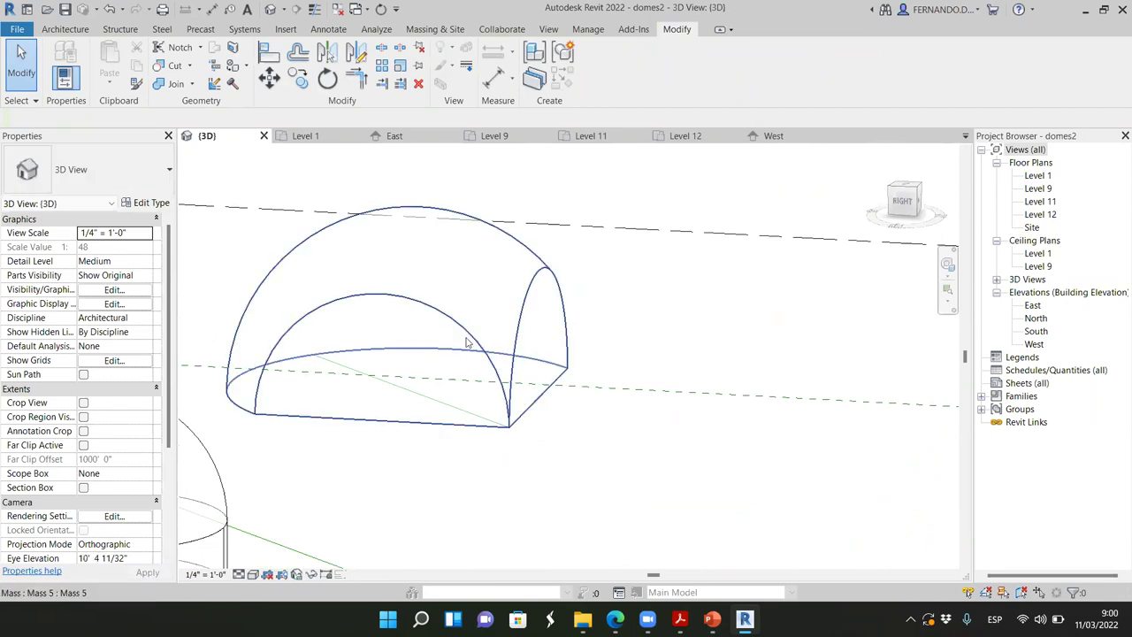
scroll(654, 317, "down", 1)
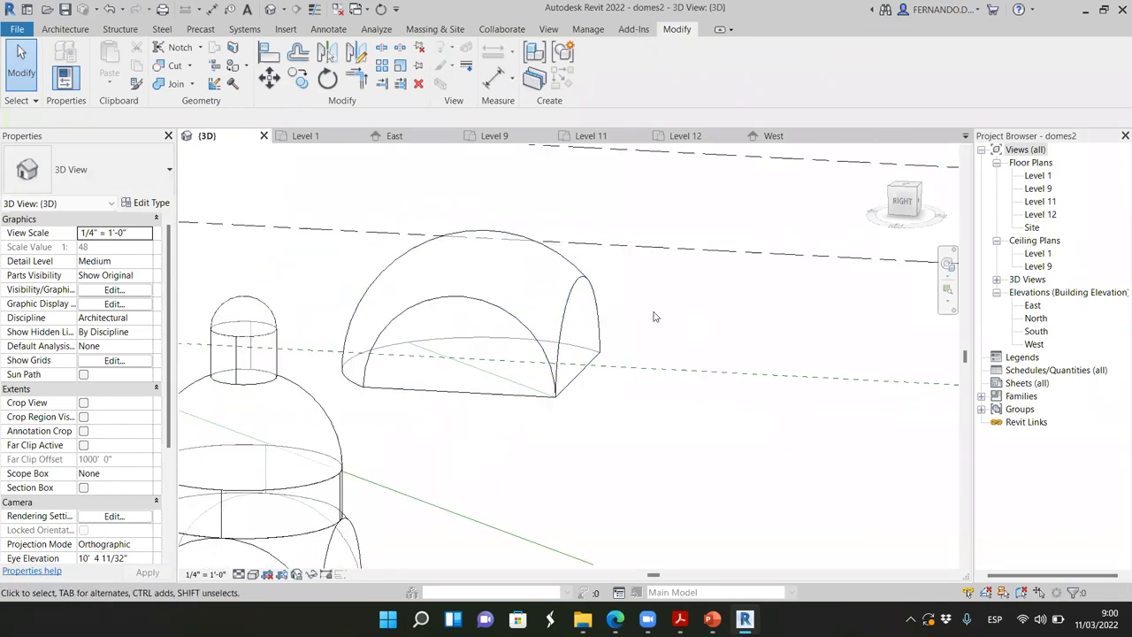
scroll(380, 244, "down", 1)
scroll(323, 487, "up", 1)
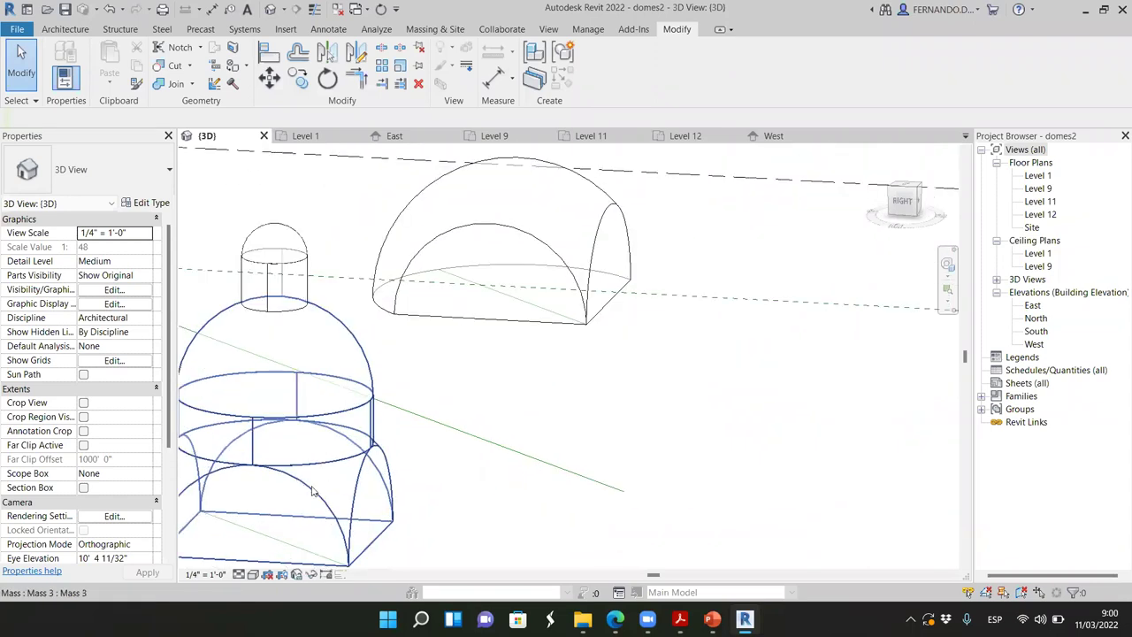
scroll(389, 292, "up", 1)
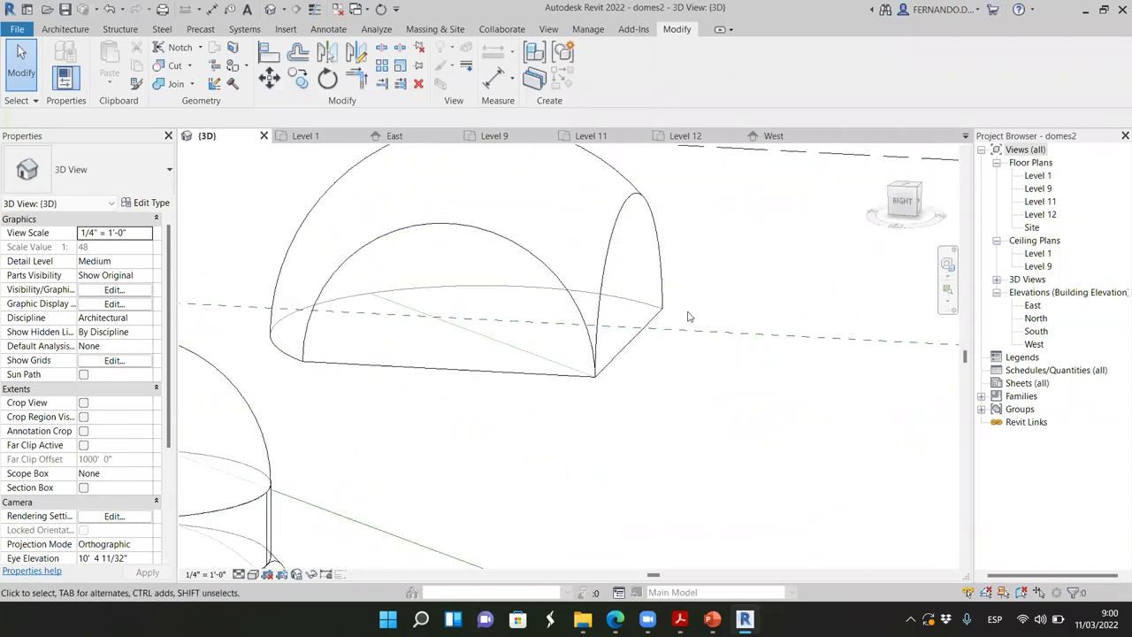
scroll(482, 358, "down", 1)
Step: Edit the mass in place in the Level 1 plan and draw 18-foot lines along the bay's west and south grid lines
left_click(306, 138)
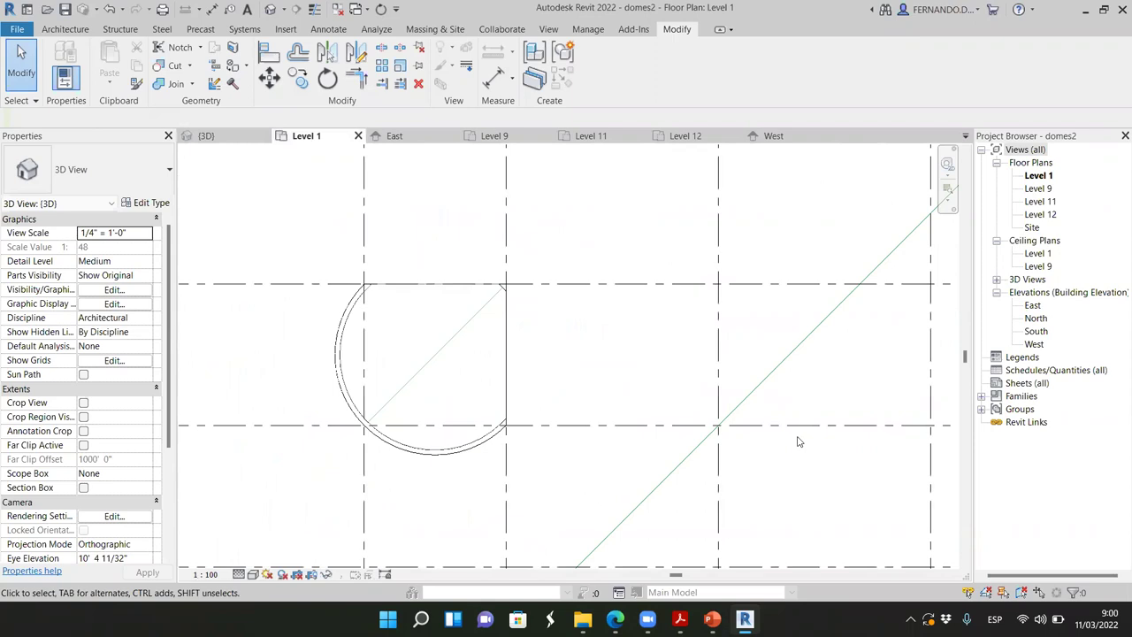
scroll(827, 413, "down", 1)
scroll(494, 397, "up", 1)
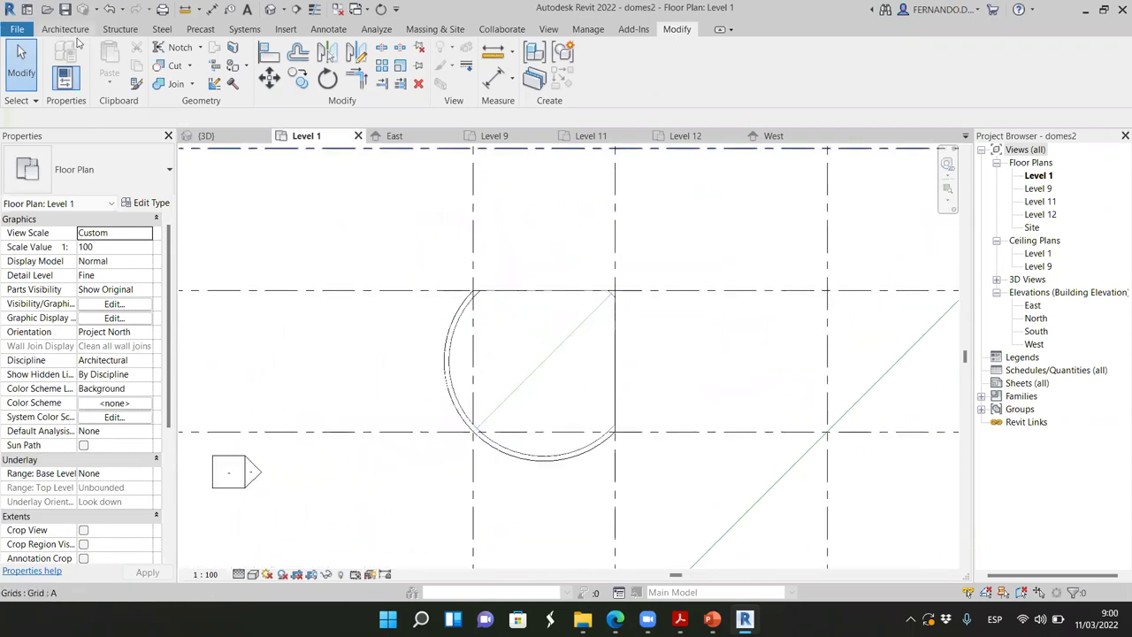
left_click(460, 355)
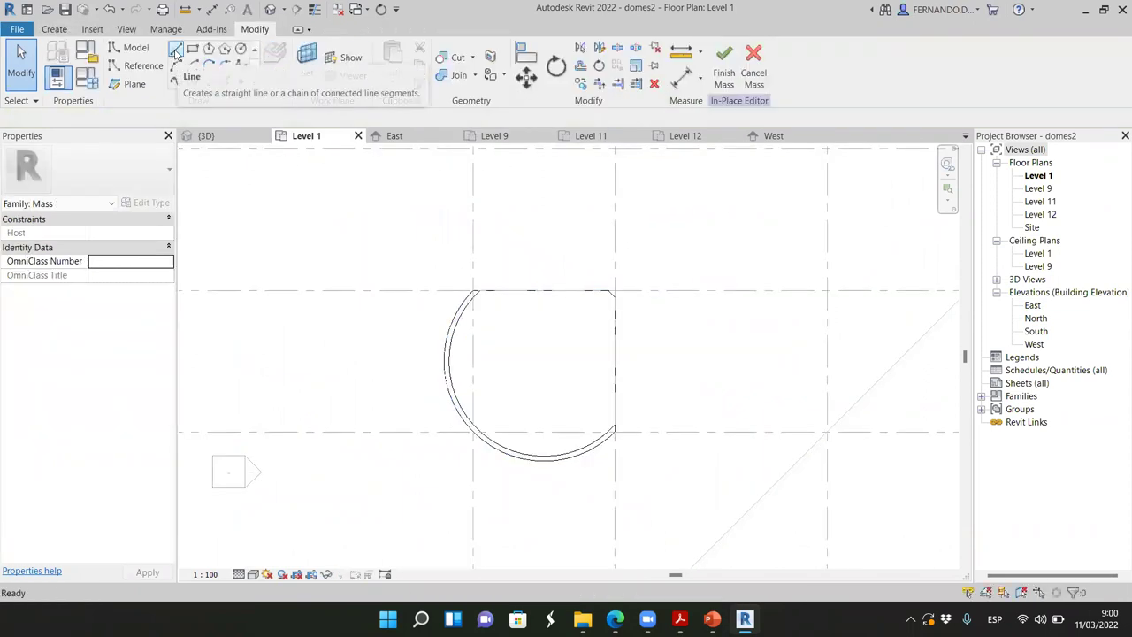
key("l")
key("i")
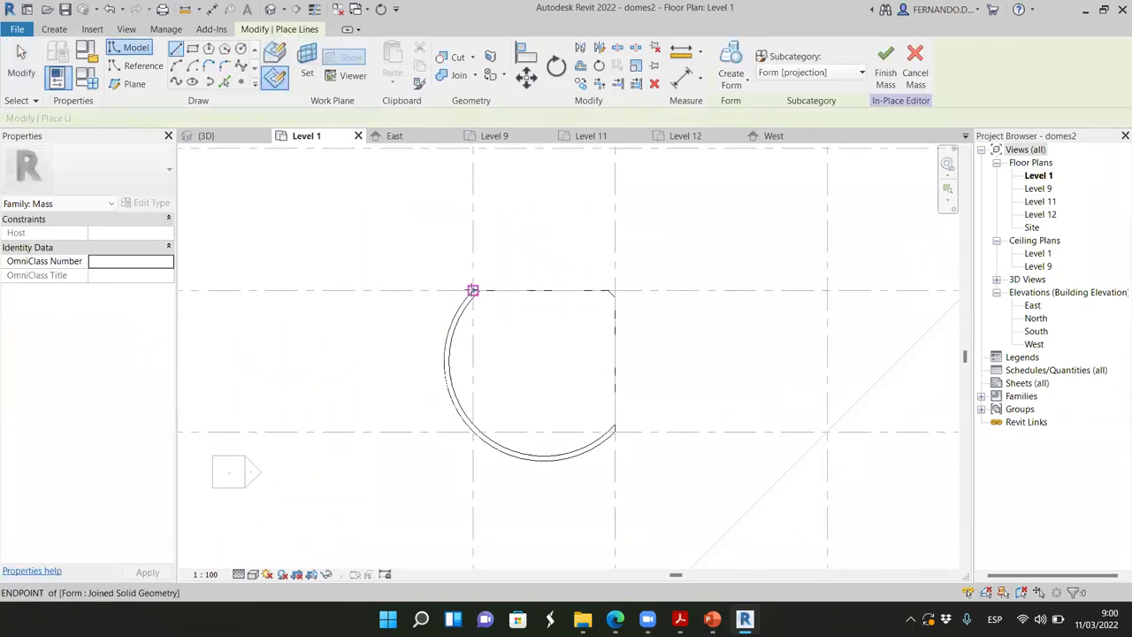
left_click(472, 291)
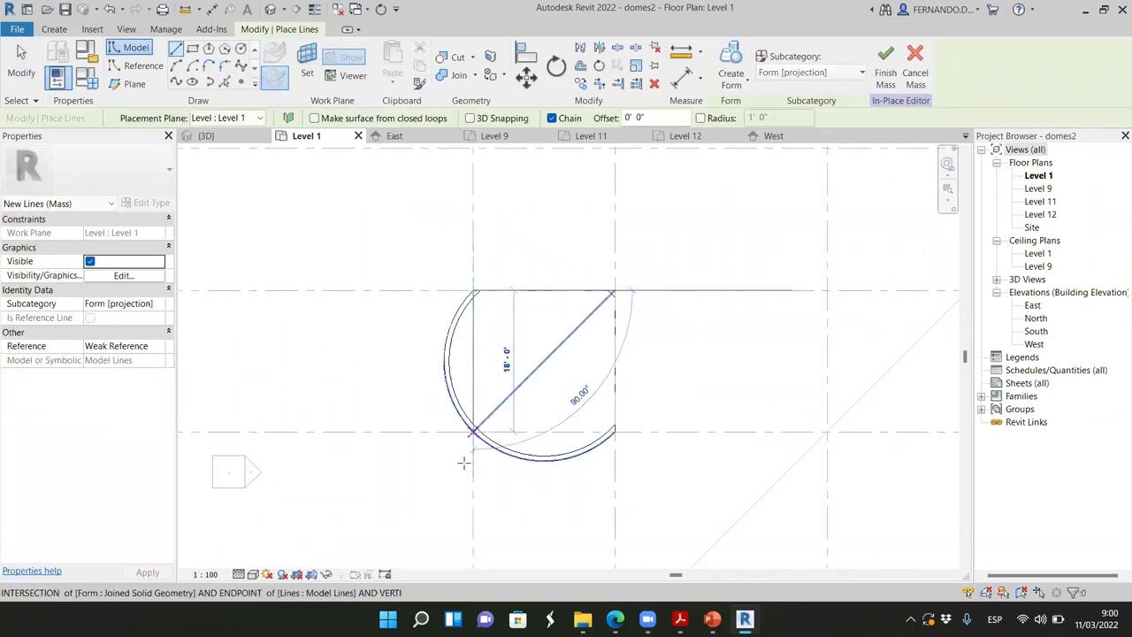
scroll(472, 429, "up", 3)
left_click(482, 399)
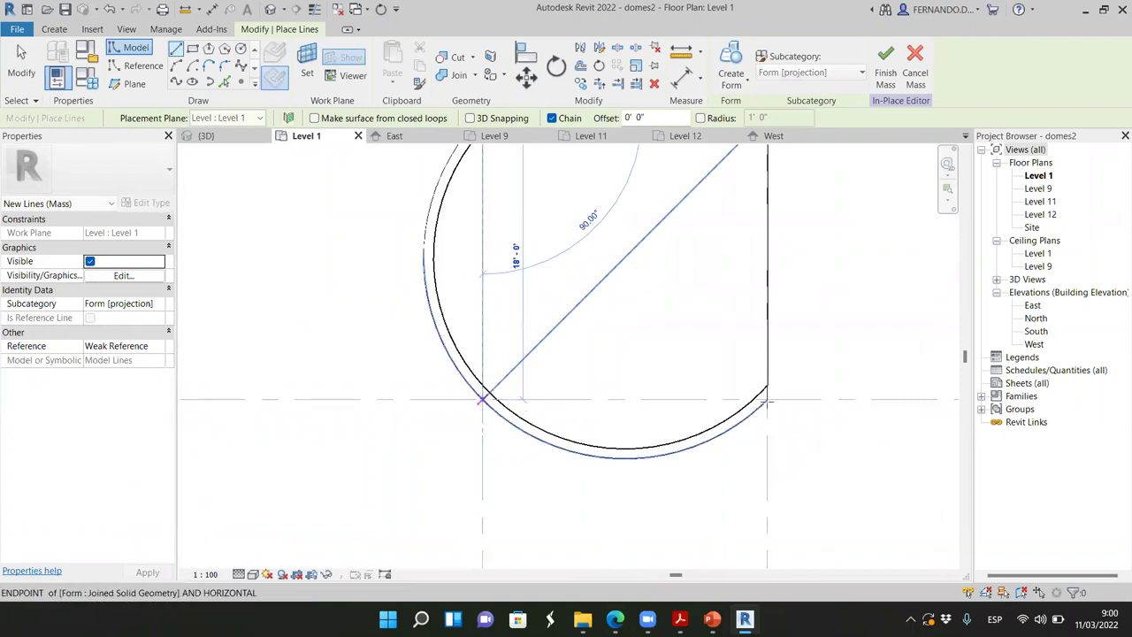
left_click(768, 399)
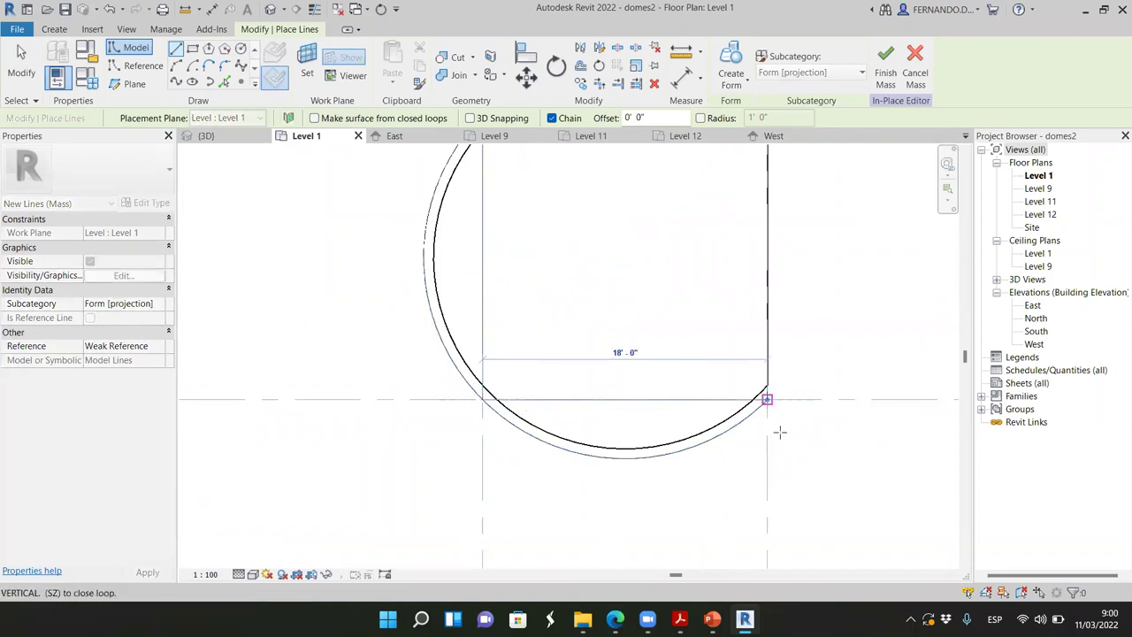
Step: Close the L-shaped outline around the bay's west and south sides with outer lines about 25'-6" long
scroll(775, 416, "down", 3)
left_click(772, 467)
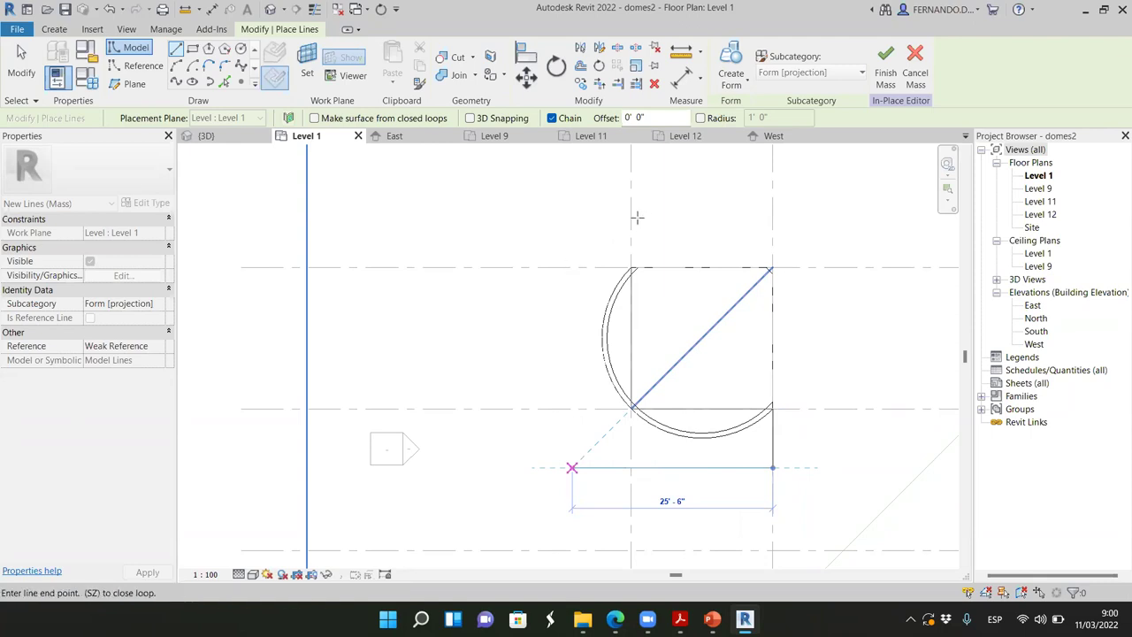
left_click(572, 467)
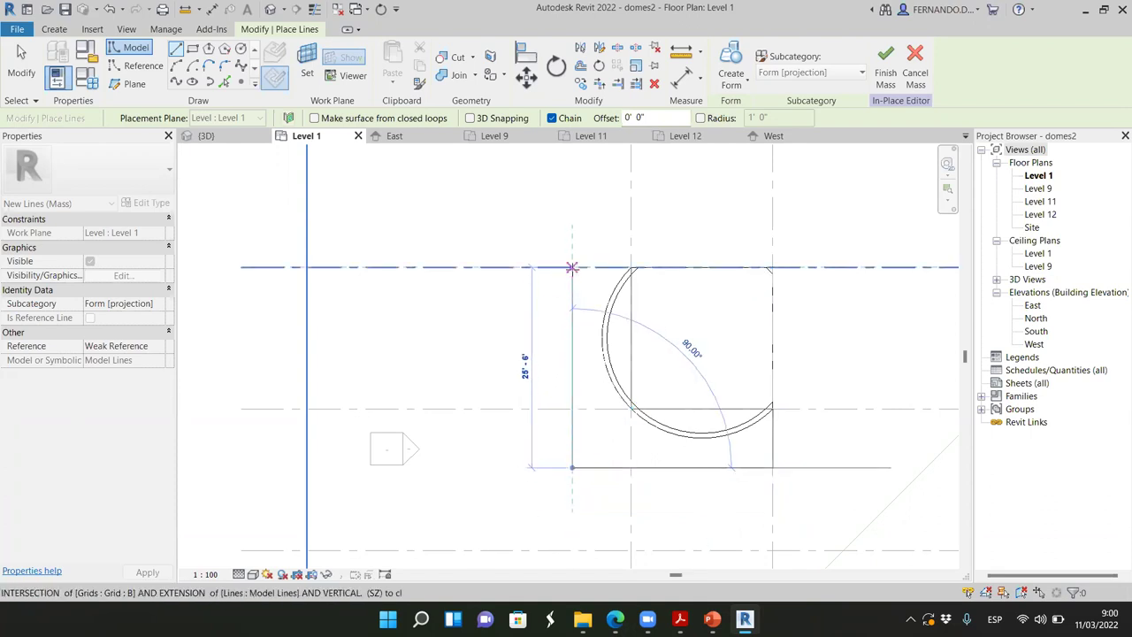
left_click(631, 262)
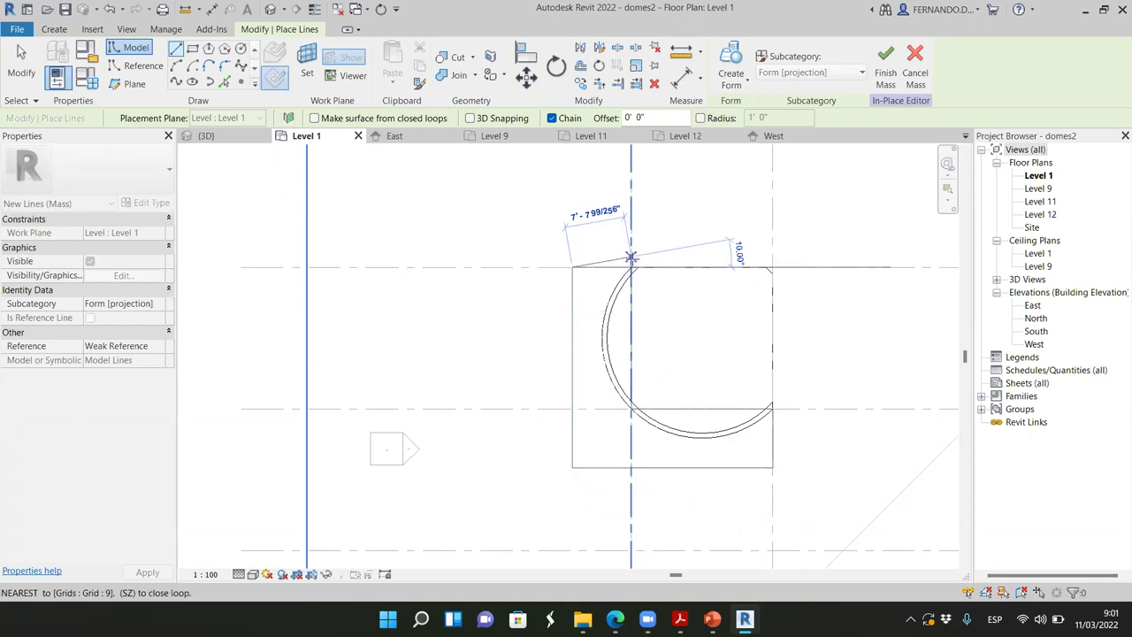
left_click(631, 267)
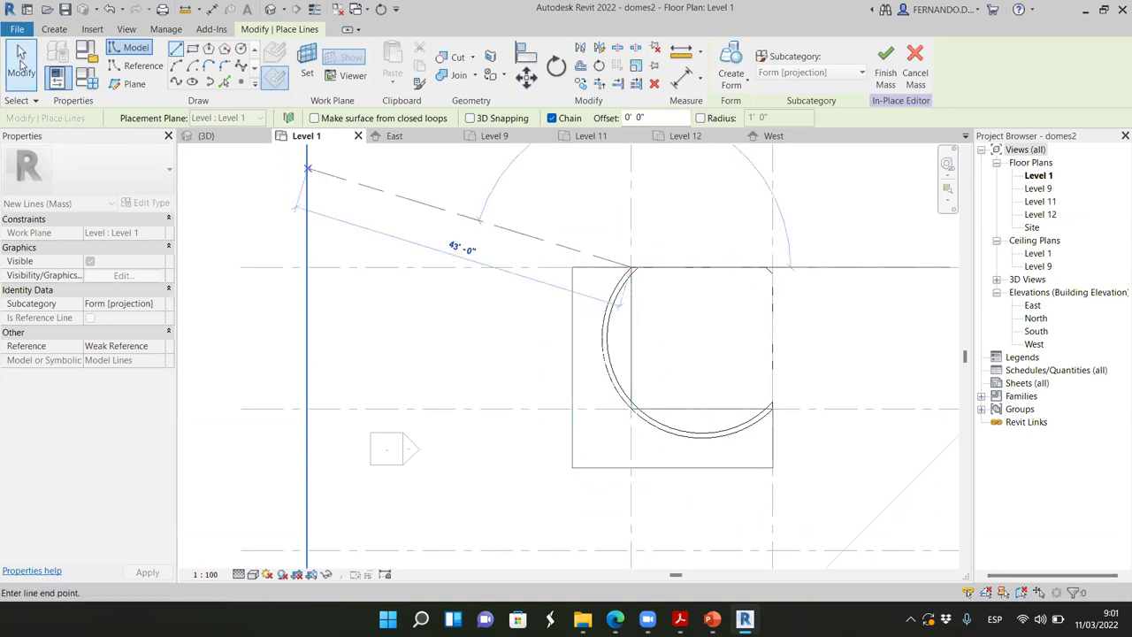
left_click(23, 64)
left_click(570, 461)
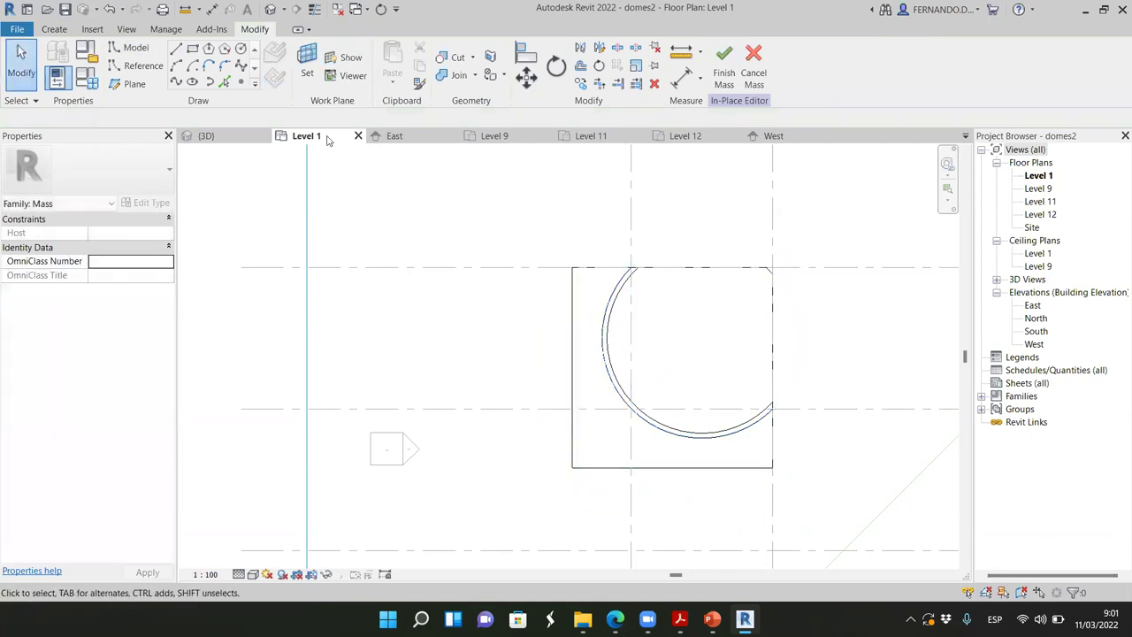
Step: Create a void form from the L-shaped outline in the 3D view
left_click(232, 137)
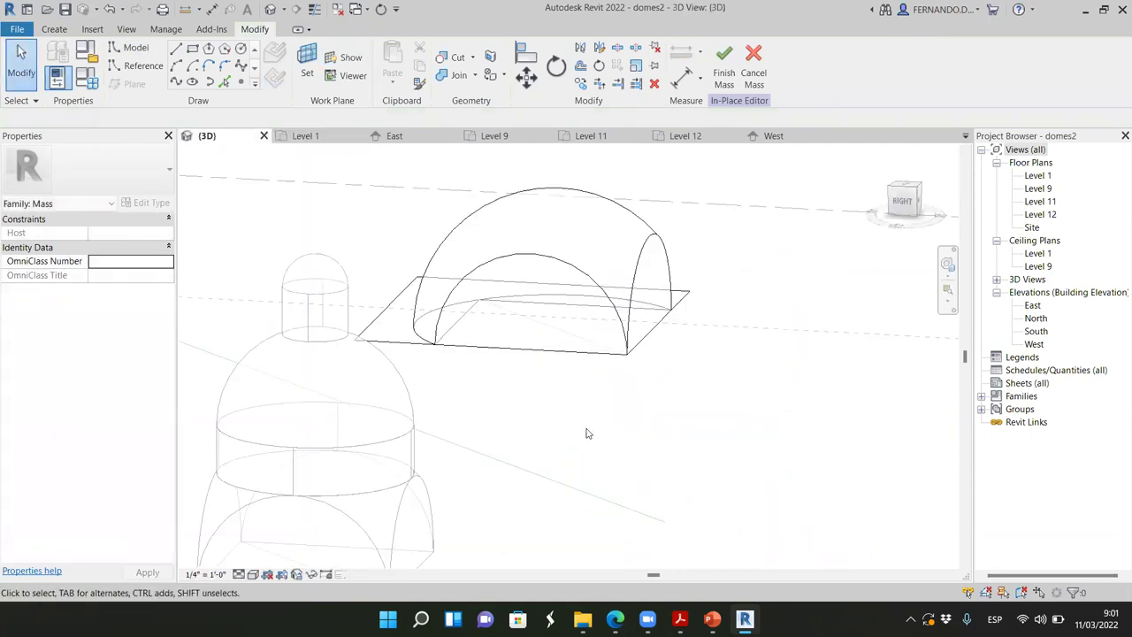
left_click_drag(914, 210, 925, 213)
left_click(480, 515)
left_click(733, 80)
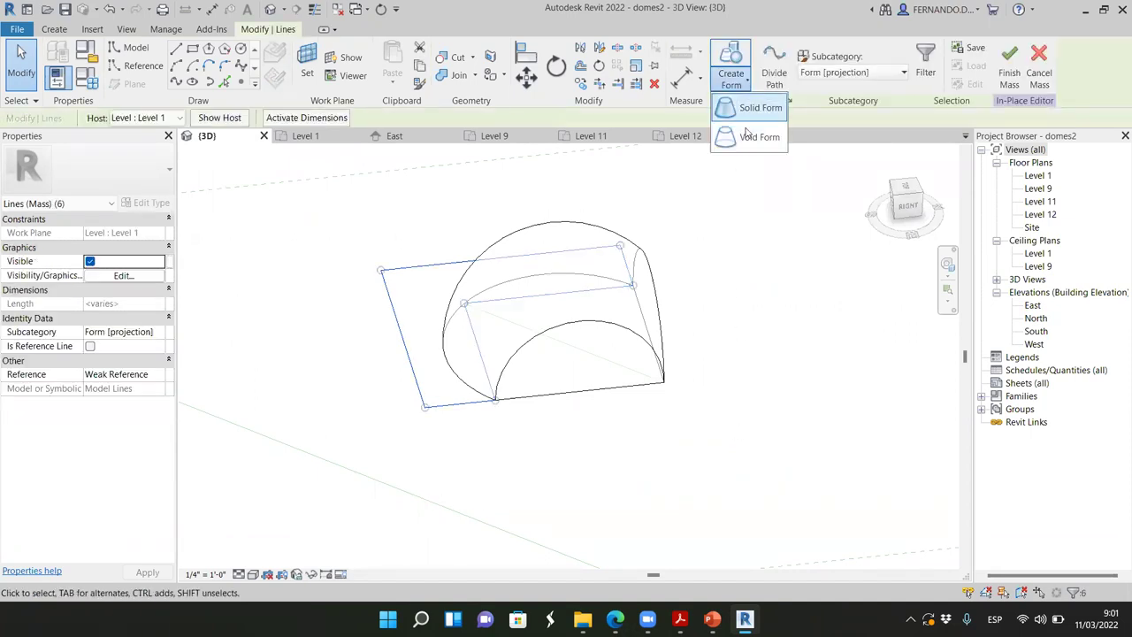
left_click(752, 137)
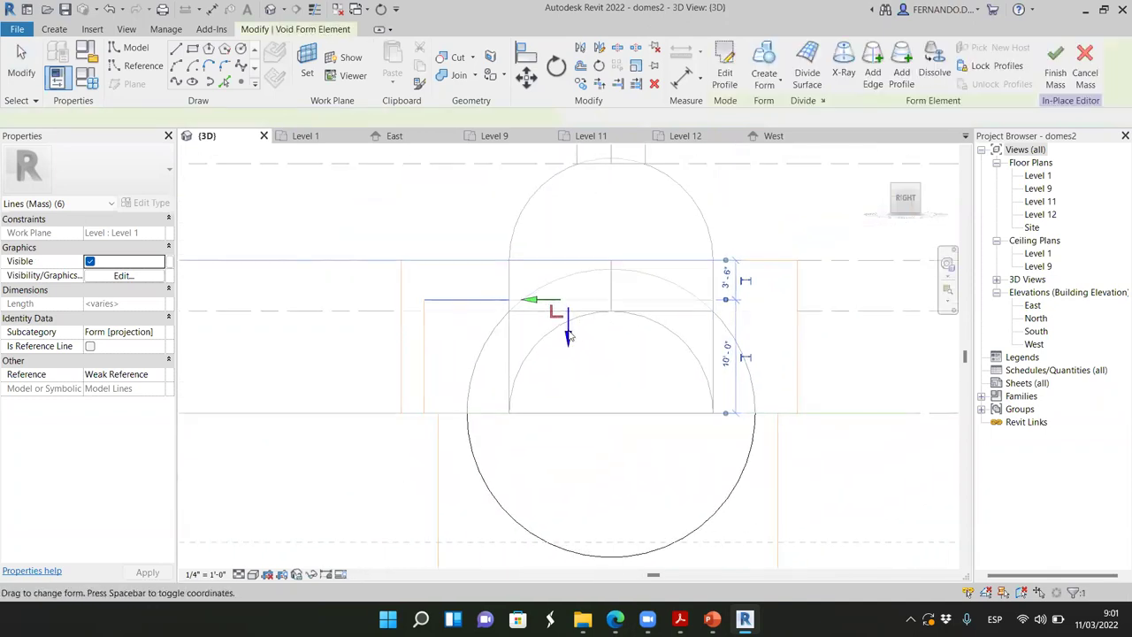
Step: Raise the L-shaped void's top face to the level line 13'-6" above Level 1 and finish the mass edit
left_click_drag(568, 336, 566, 298)
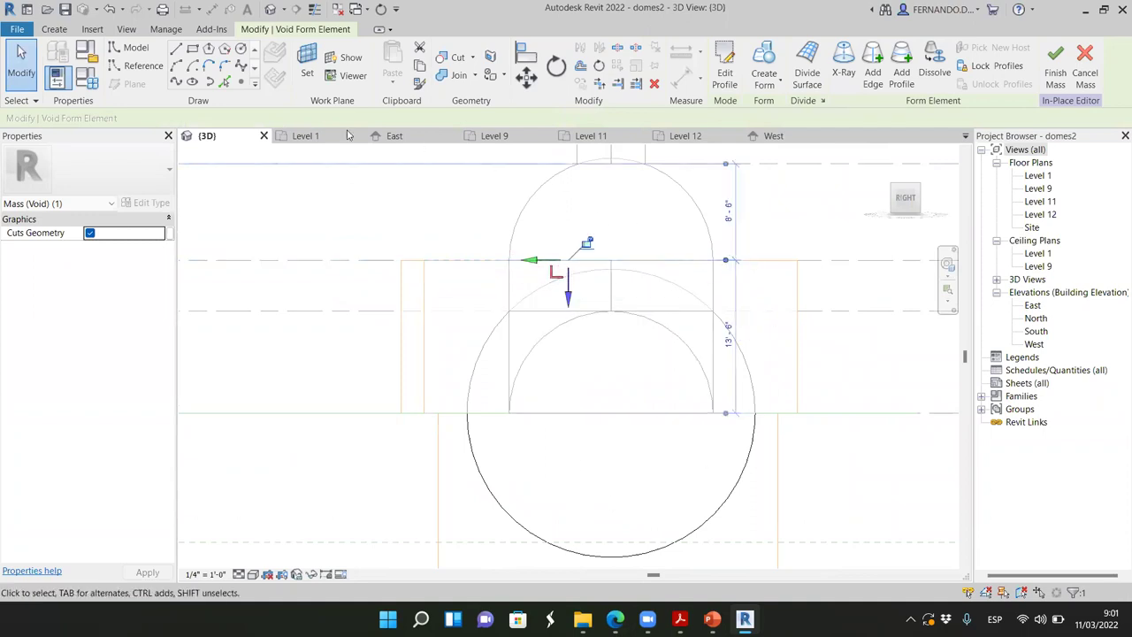
left_click_drag(913, 227, 874, 255)
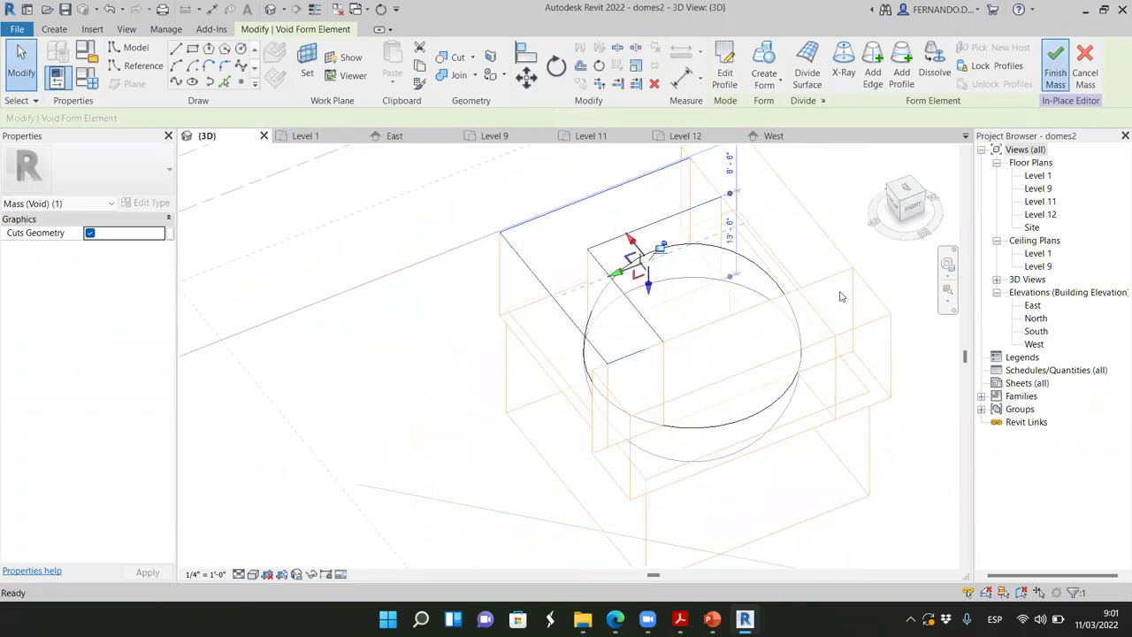
scroll(715, 384, "down", 2)
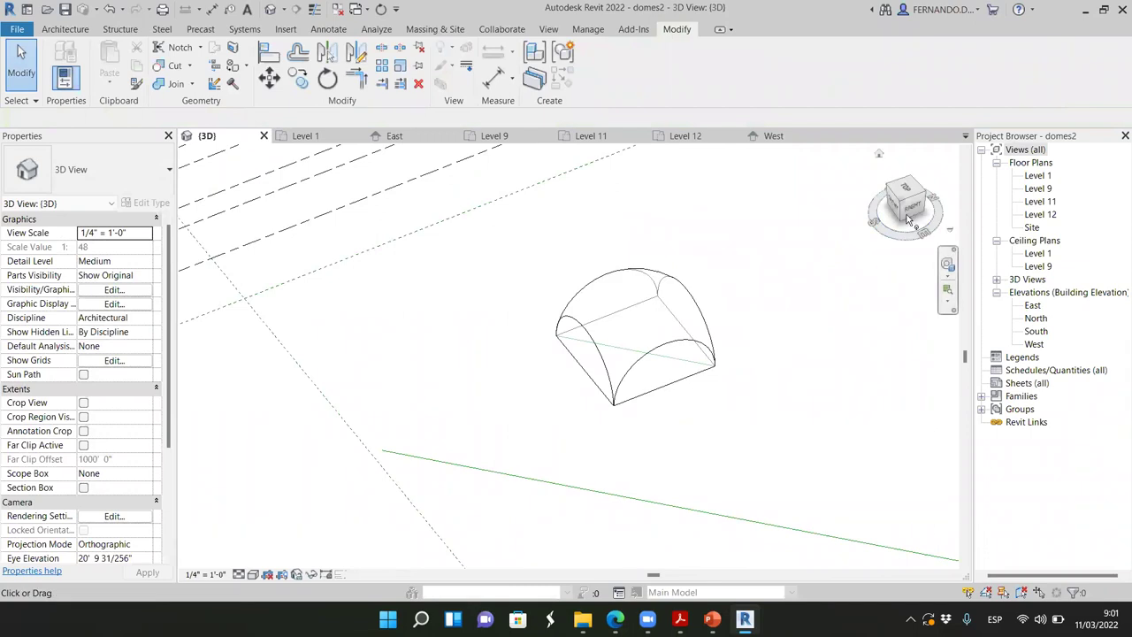
Step: Examine the dome cut on all four sides in 3D and compare it with the pendentive dome diagram in the browser
left_click_drag(873, 221, 226, 195)
mouse_move(909, 208)
left_mouse_down()
mouse_move(943, 212)
mouse_move(708, 181)
mouse_move(791, 205)
mouse_move(890, 199)
left_mouse_up()
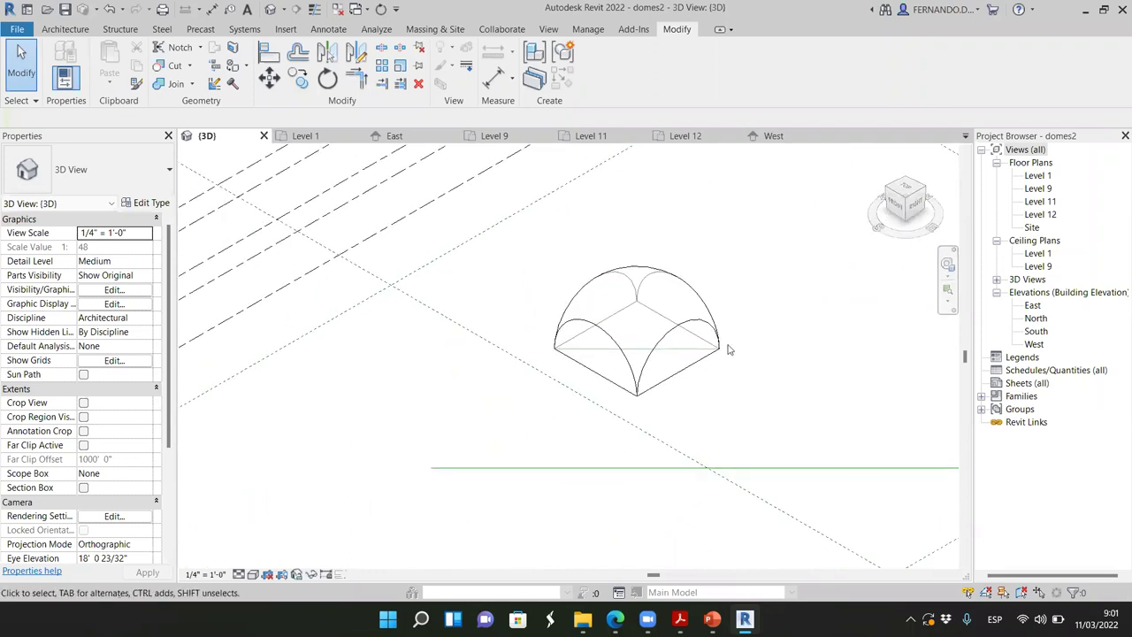
scroll(699, 299, "up", 5)
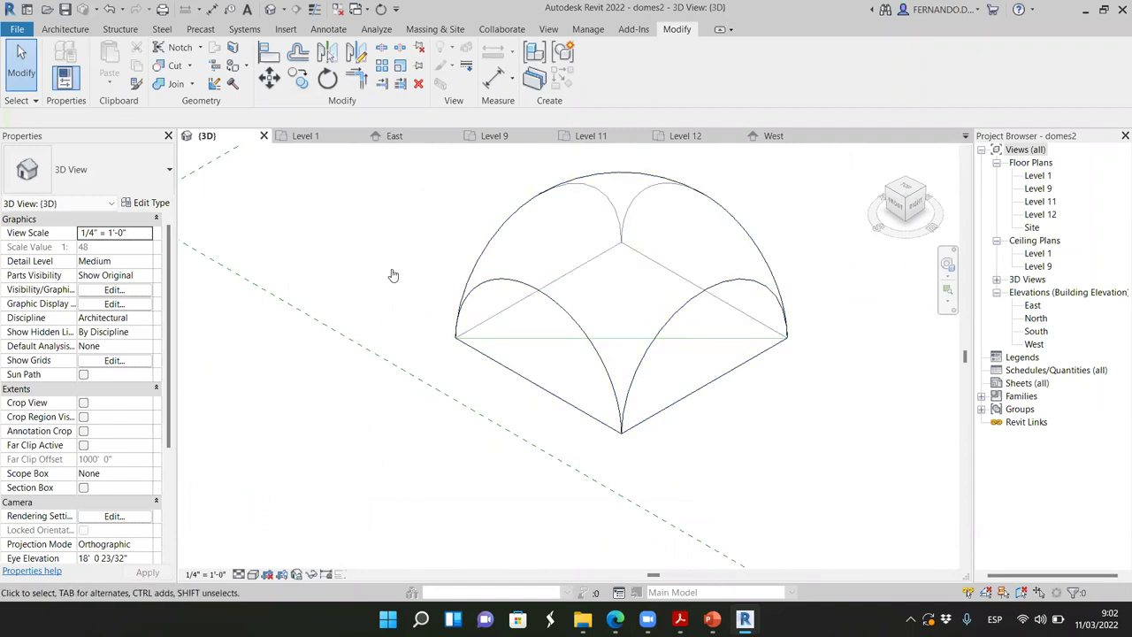
key("alt+Tab")
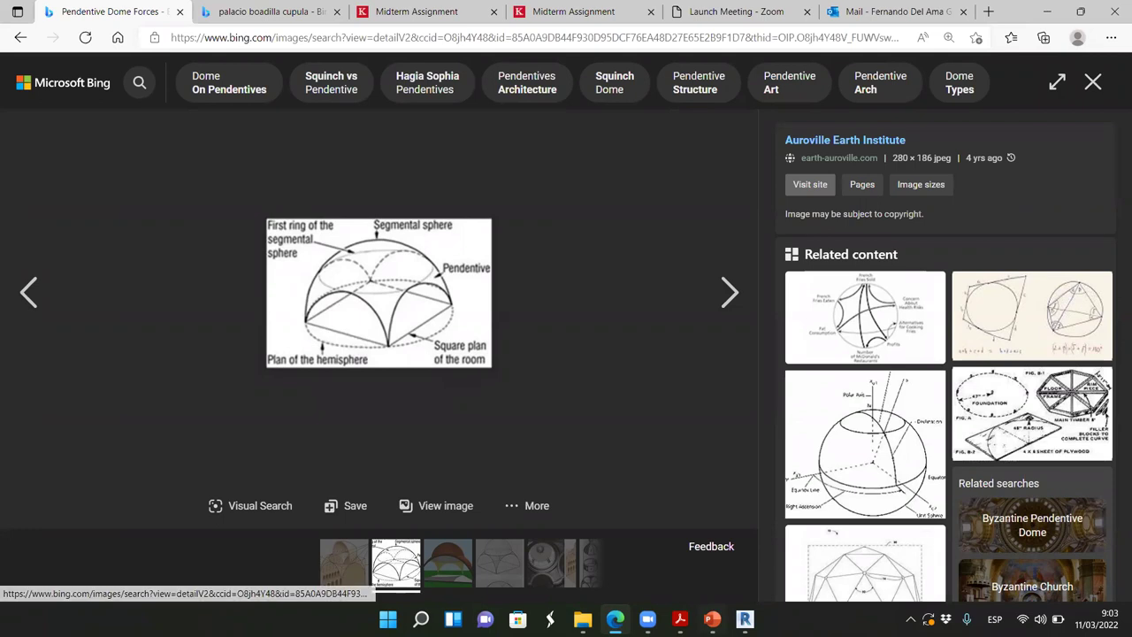
left_click(746, 619)
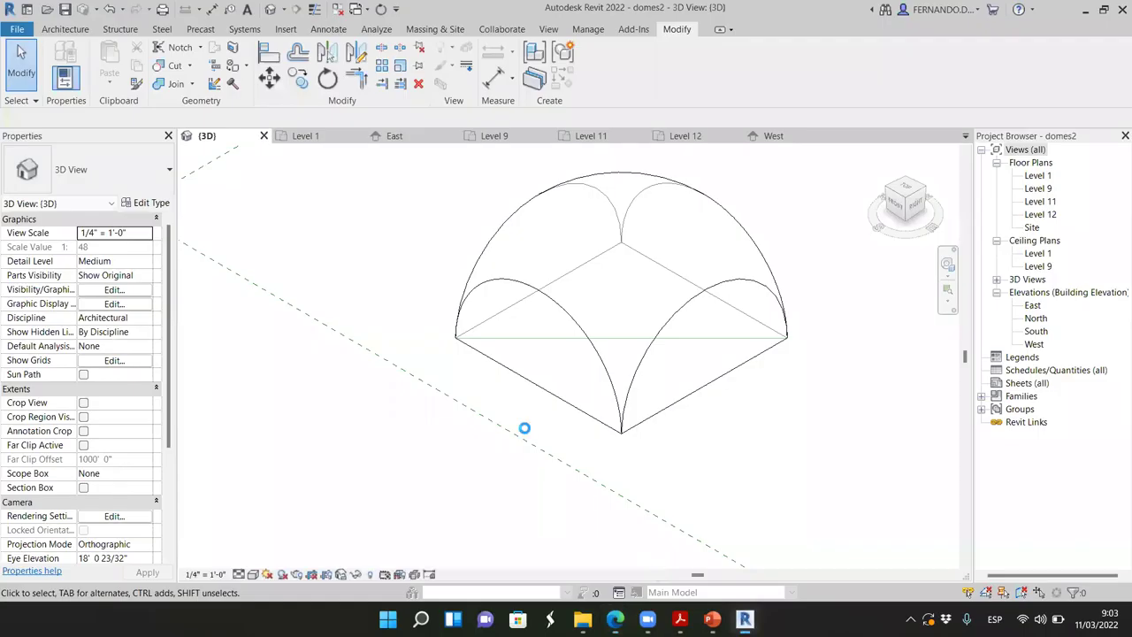
scroll(367, 321, "down", 3)
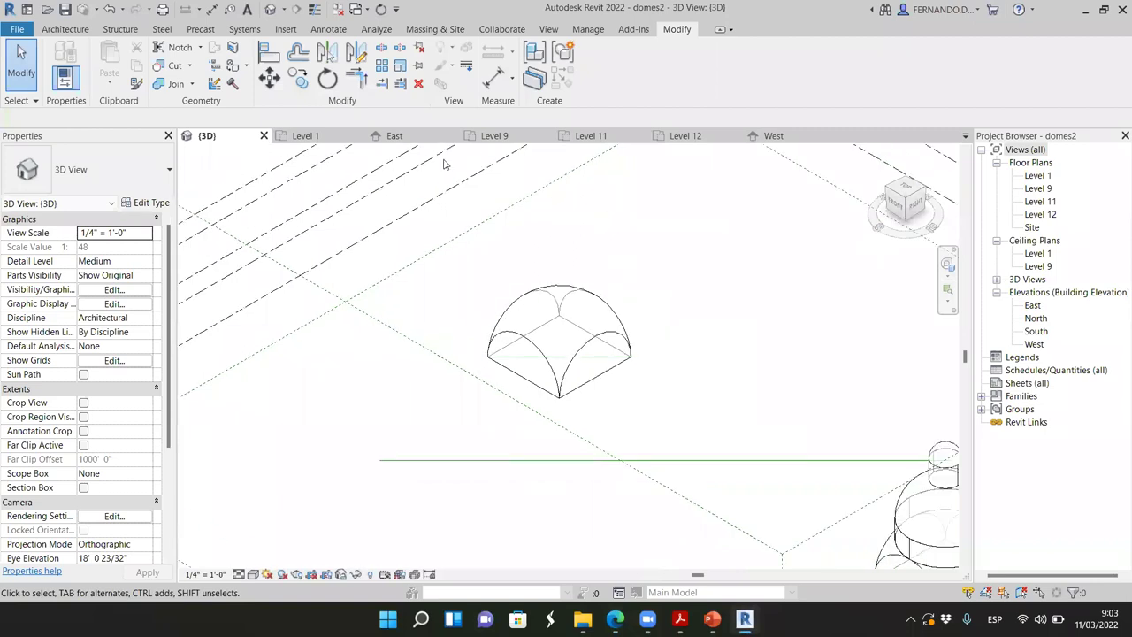
Step: Examine the dome masses against the grids and levels in the East elevation, and close that view
left_click(395, 135)
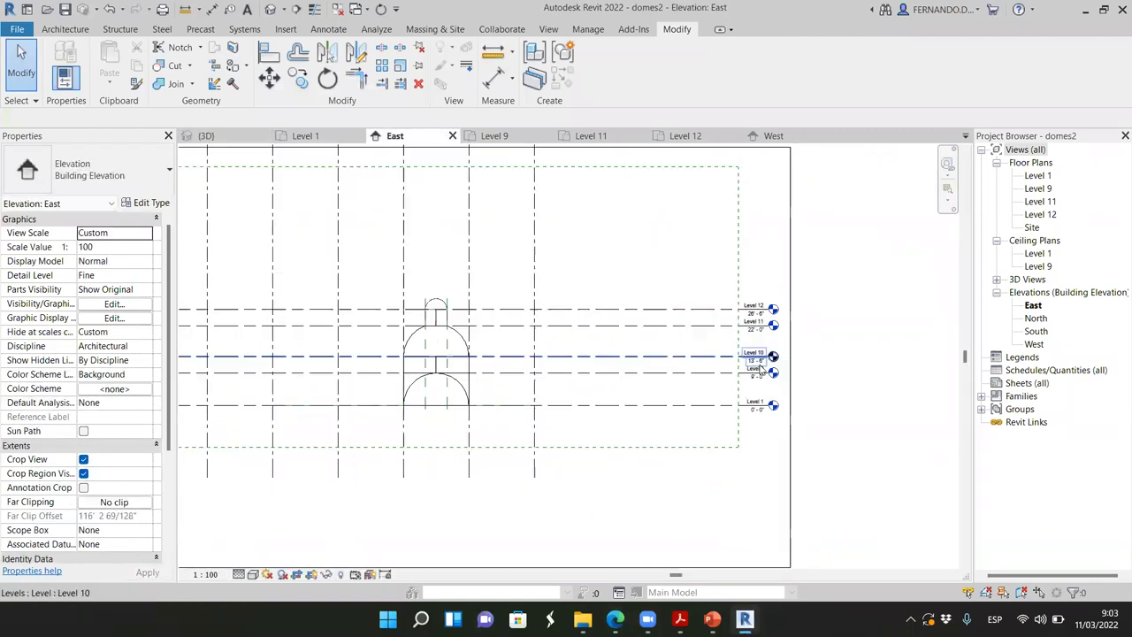
scroll(761, 368, "down", 2)
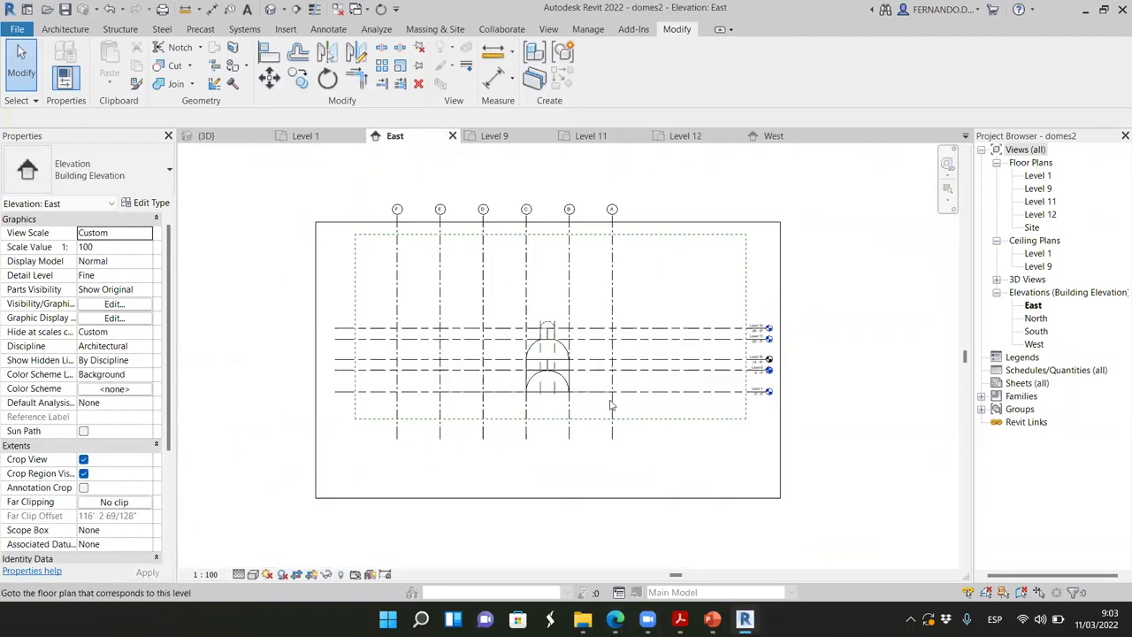
scroll(381, 375, "up", 1)
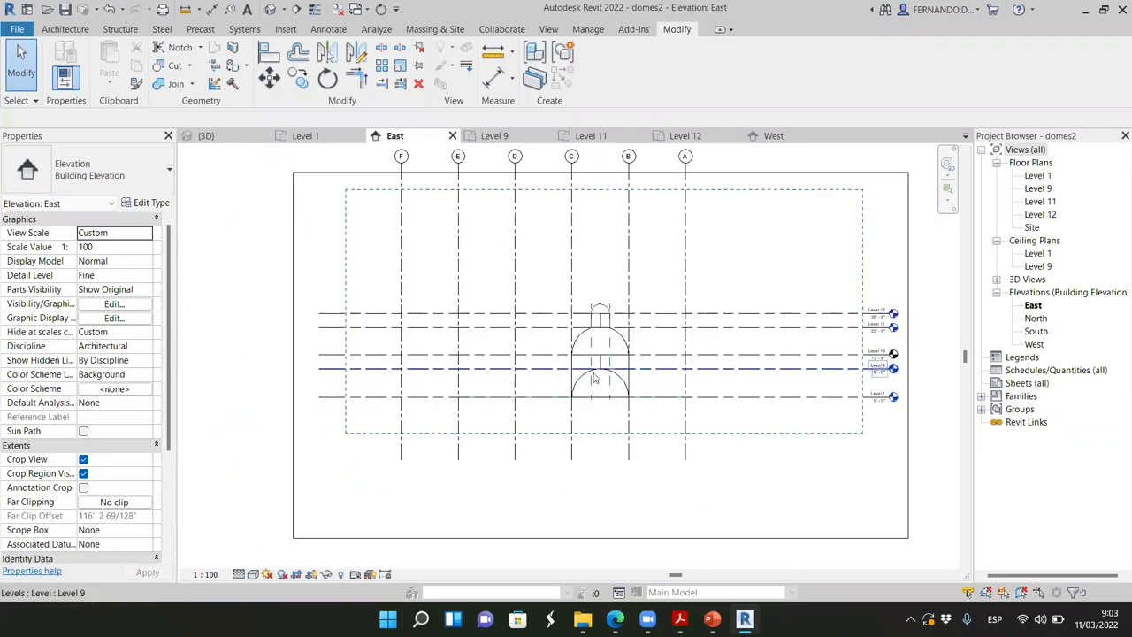
scroll(610, 376, "up", 3)
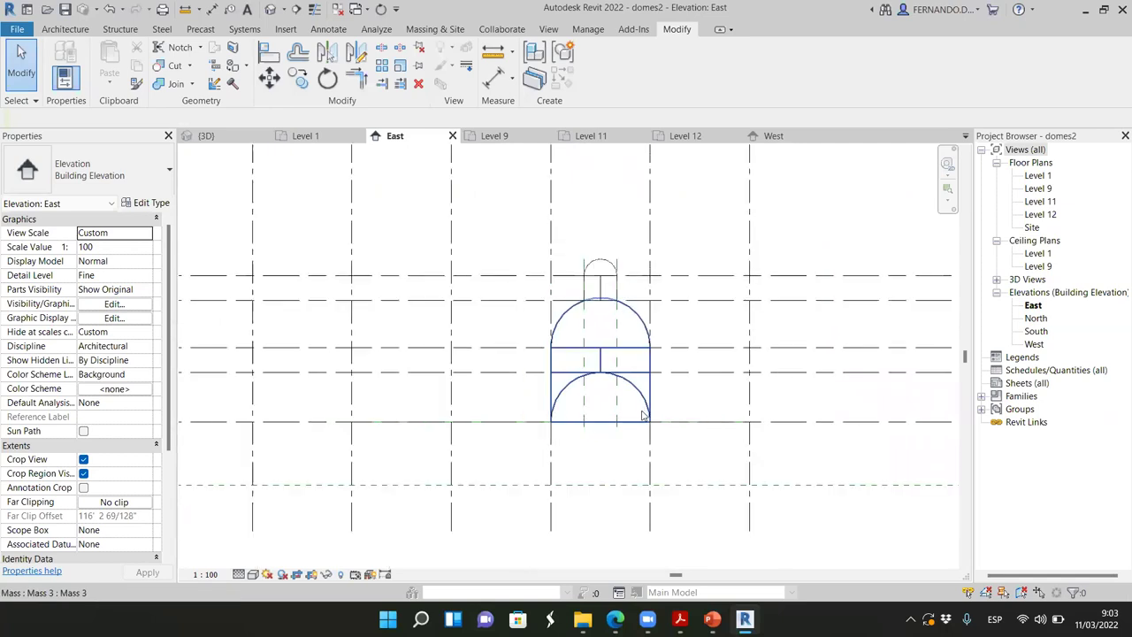
key("z")
key("f")
left_click(452, 136)
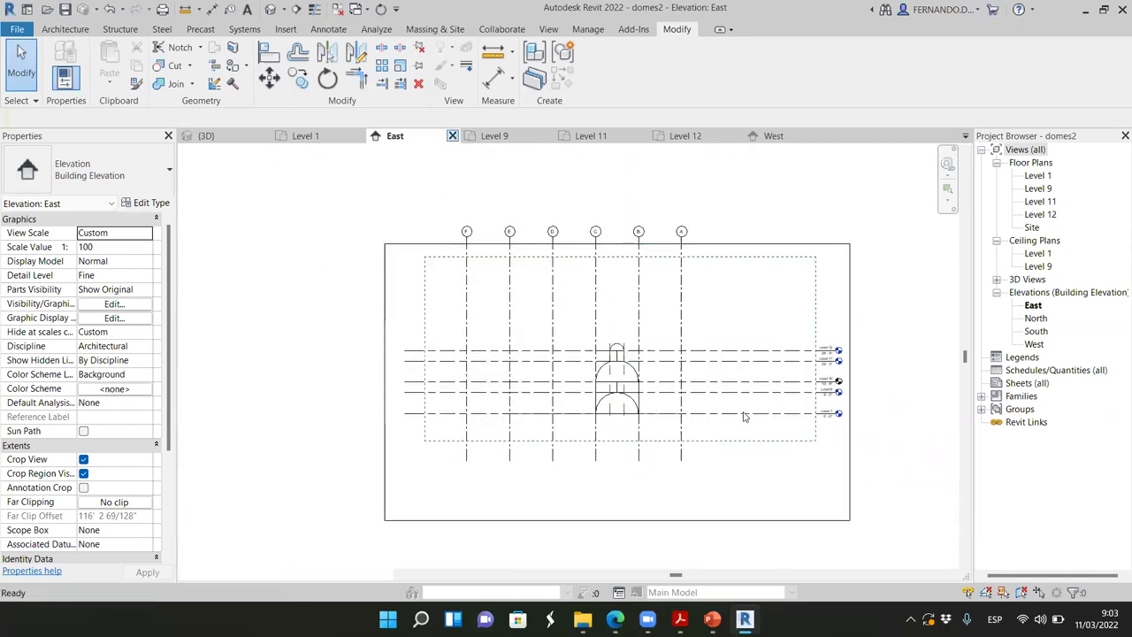
Step: Open the South elevation and examine how the side arches of both domes relate to Level 1 and Level 9
double_click(1035, 332)
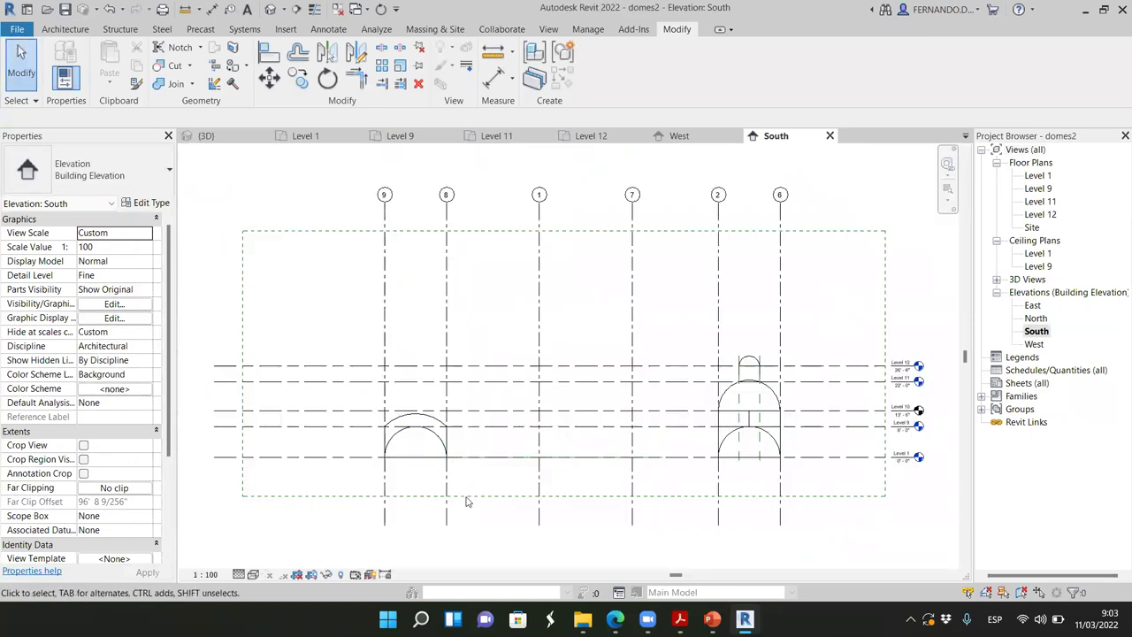
scroll(429, 469, "up", 2)
scroll(432, 467, "up", 2)
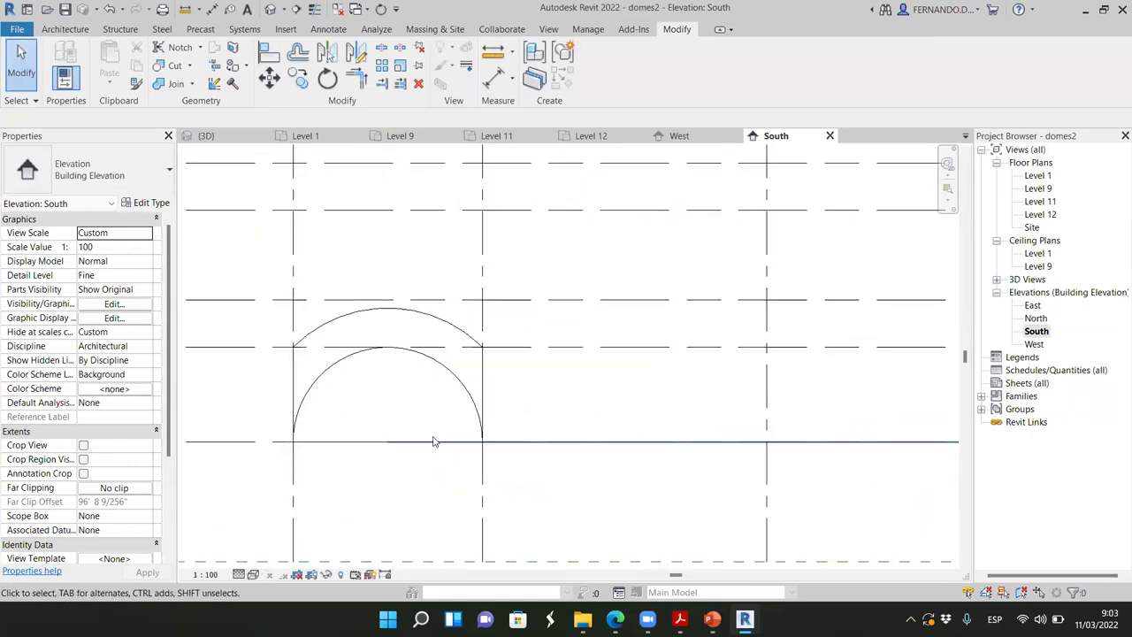
left_click(266, 441)
scroll(407, 437, "down", 4)
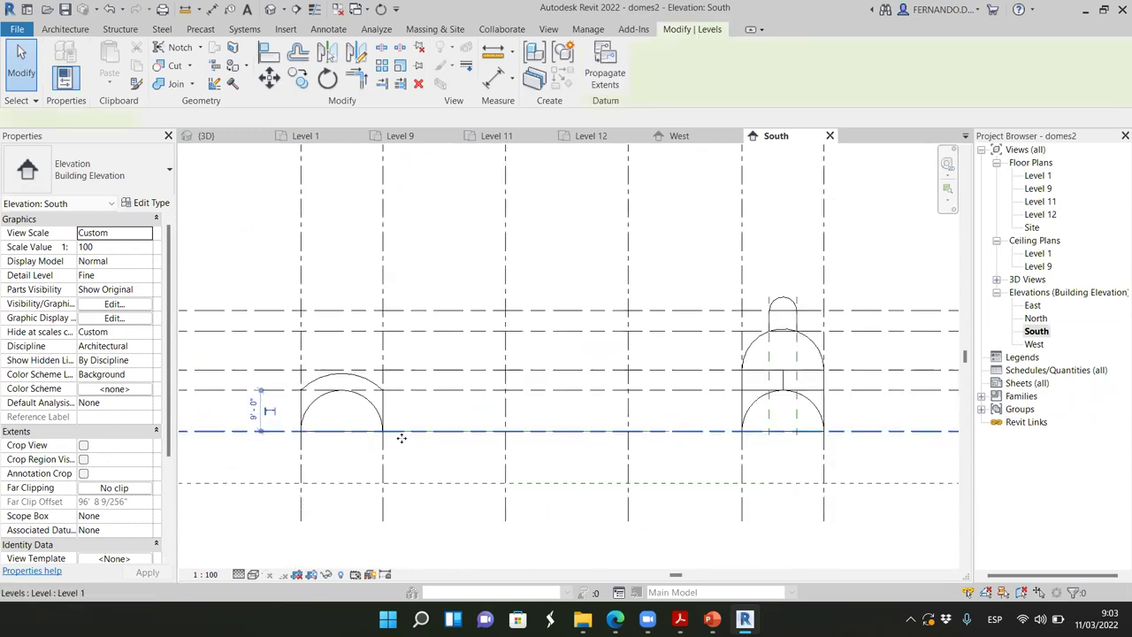
scroll(772, 440, "up", 4)
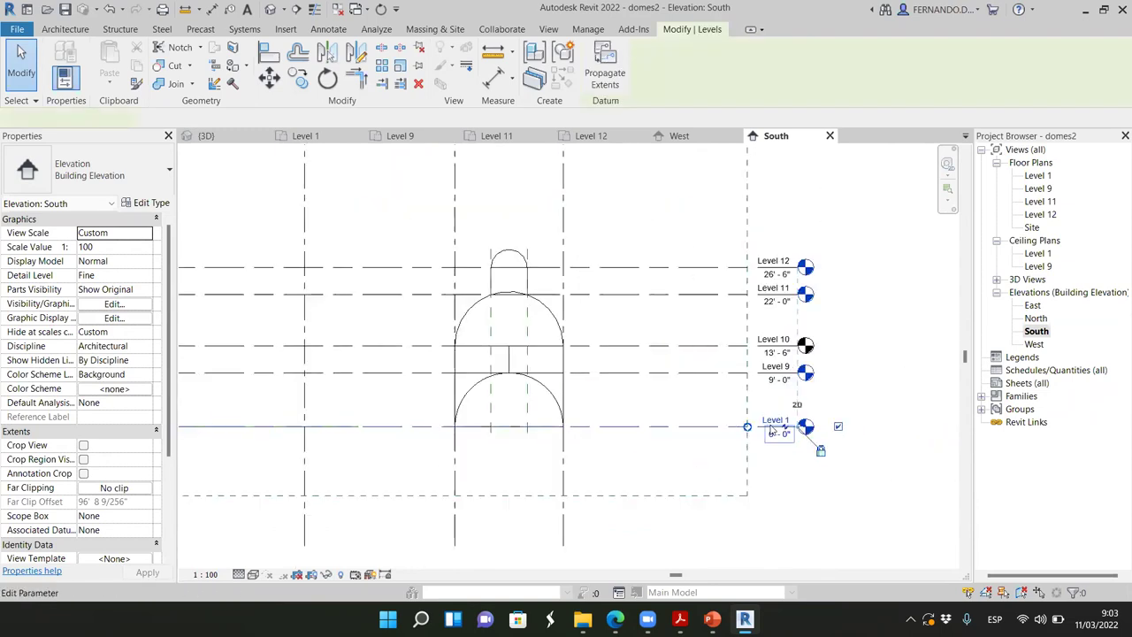
scroll(771, 440, "up", 1)
left_click(765, 323)
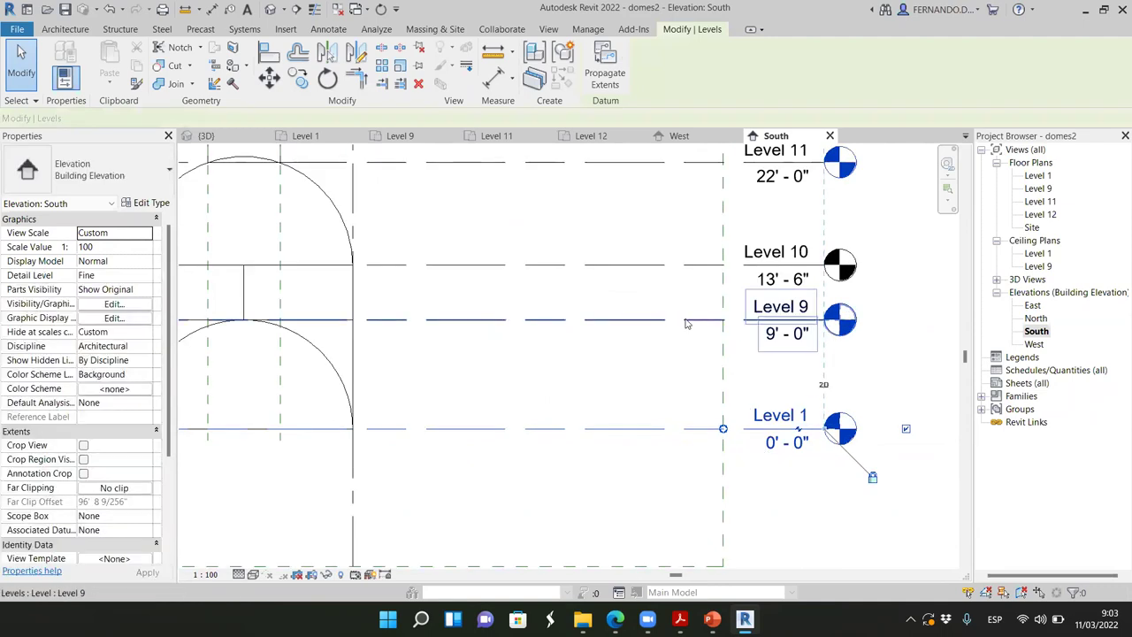
left_click(856, 534)
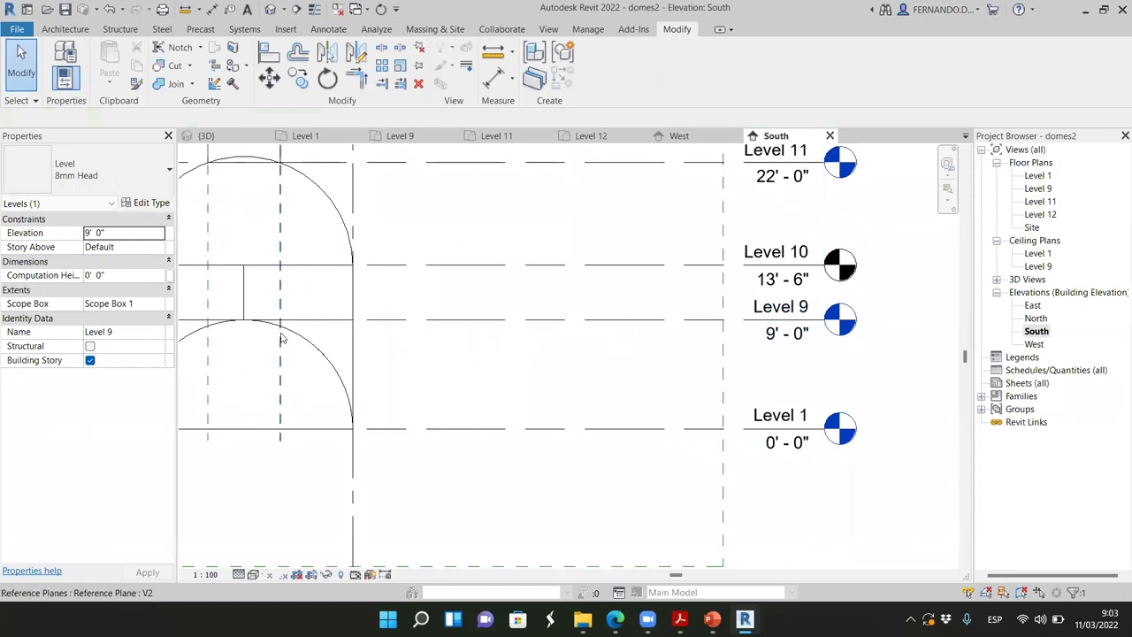
scroll(314, 411, "down", 1)
scroll(310, 405, "up", 3)
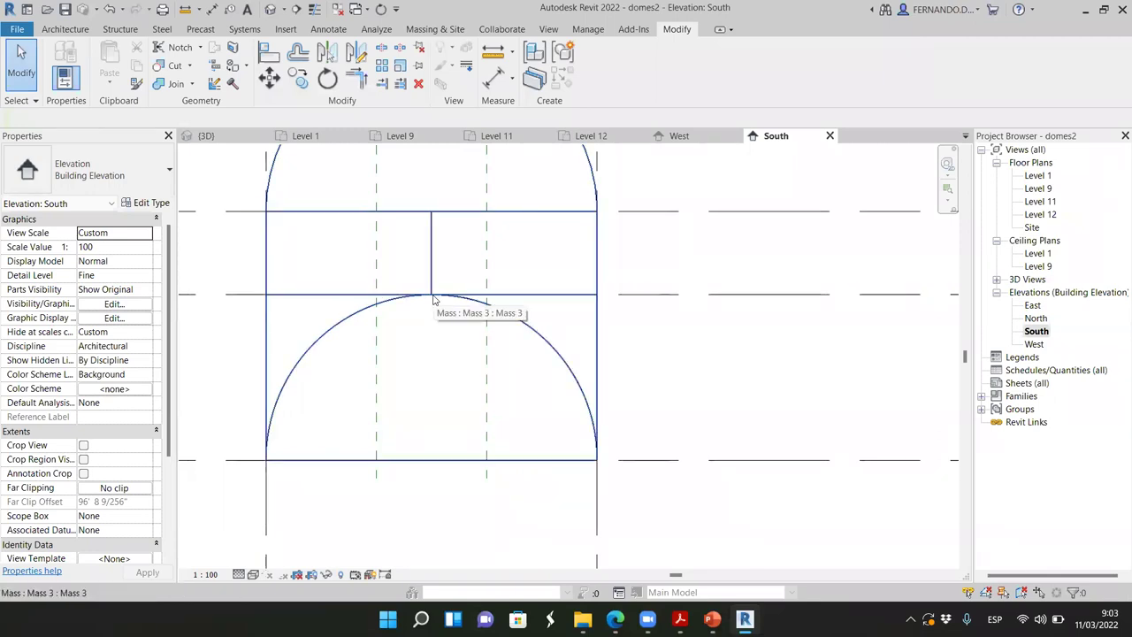
Step: Select the Level 9 line in the South elevation and examine how it meets the crowns of both domes' side arches
scroll(639, 432, "down", 4)
scroll(625, 440, "down", 2)
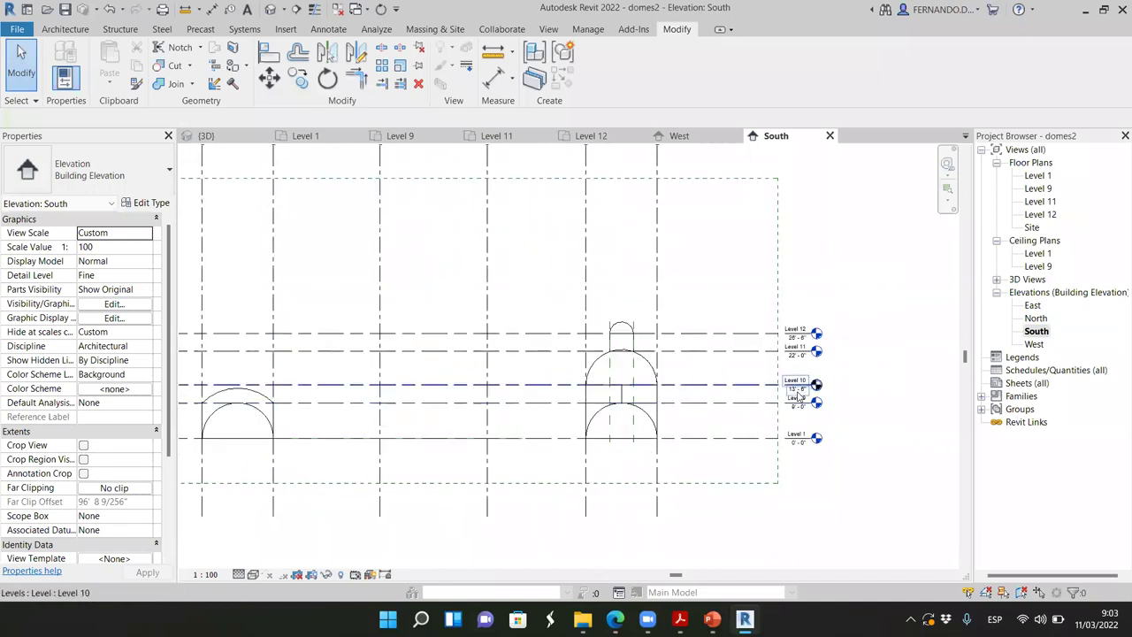
scroll(748, 406, "up", 4)
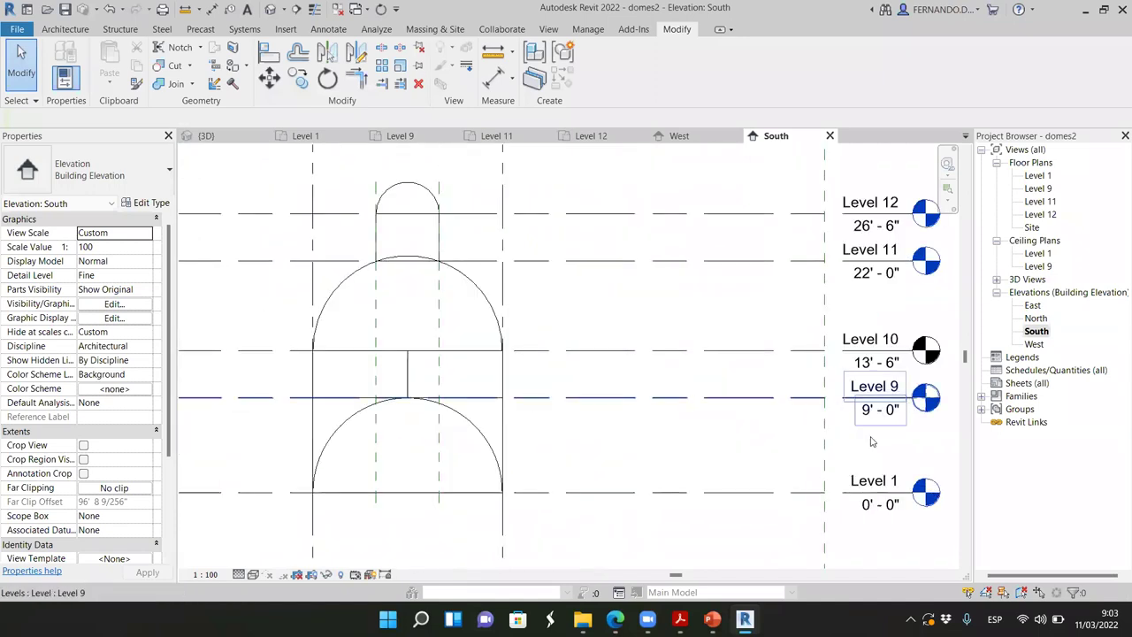
left_click(770, 399)
scroll(843, 428, "down", 4)
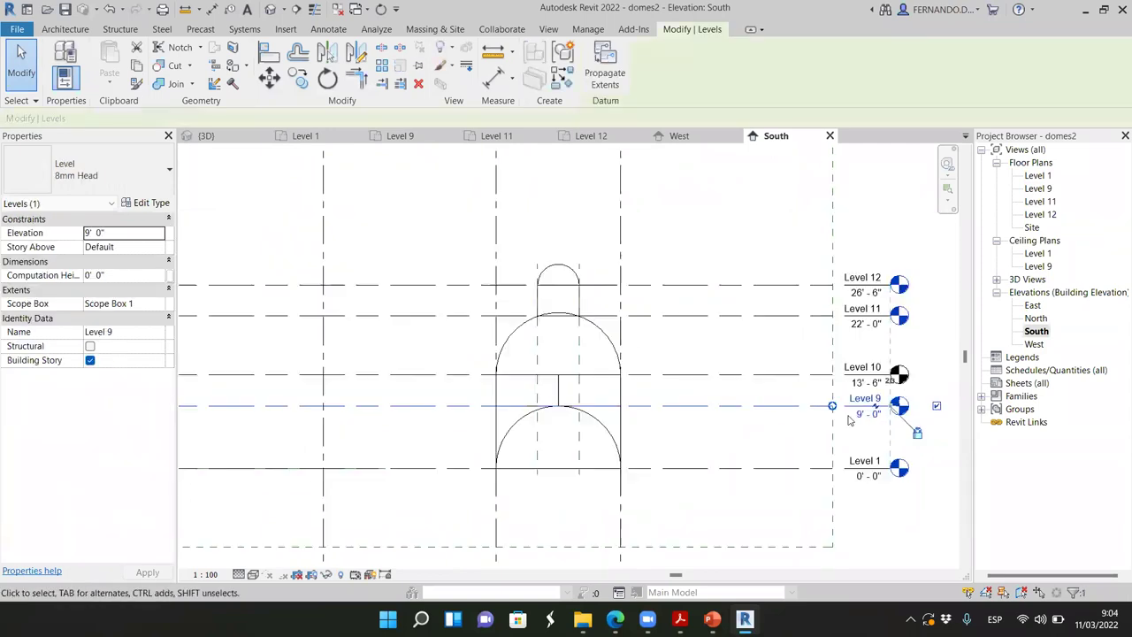
scroll(266, 412, "up", 1)
scroll(265, 412, "up", 6)
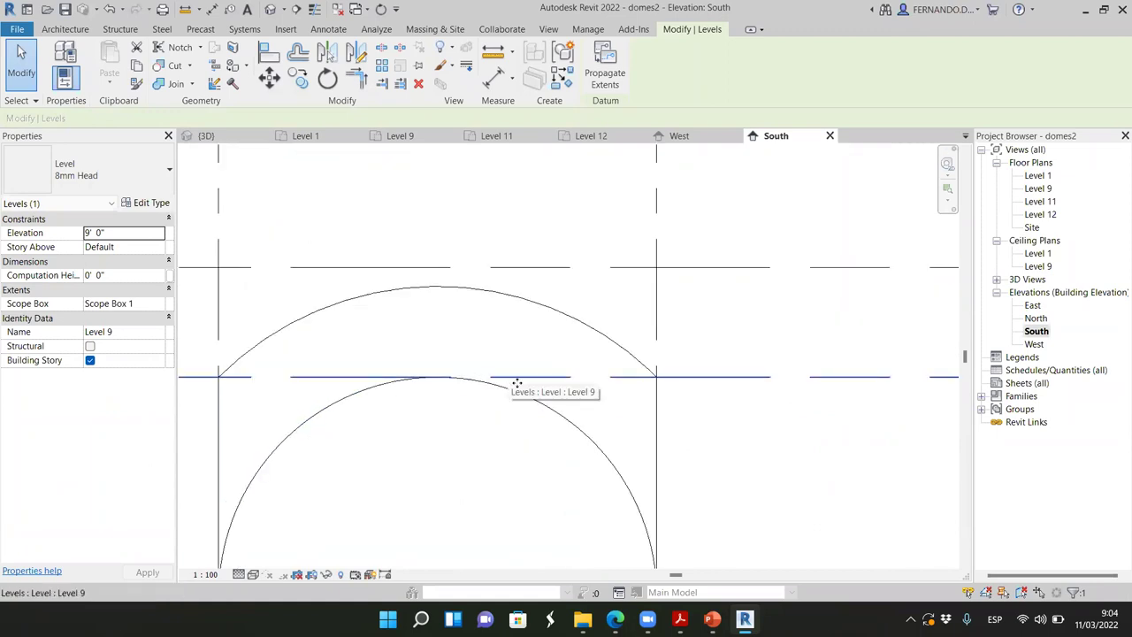
left_click(698, 235)
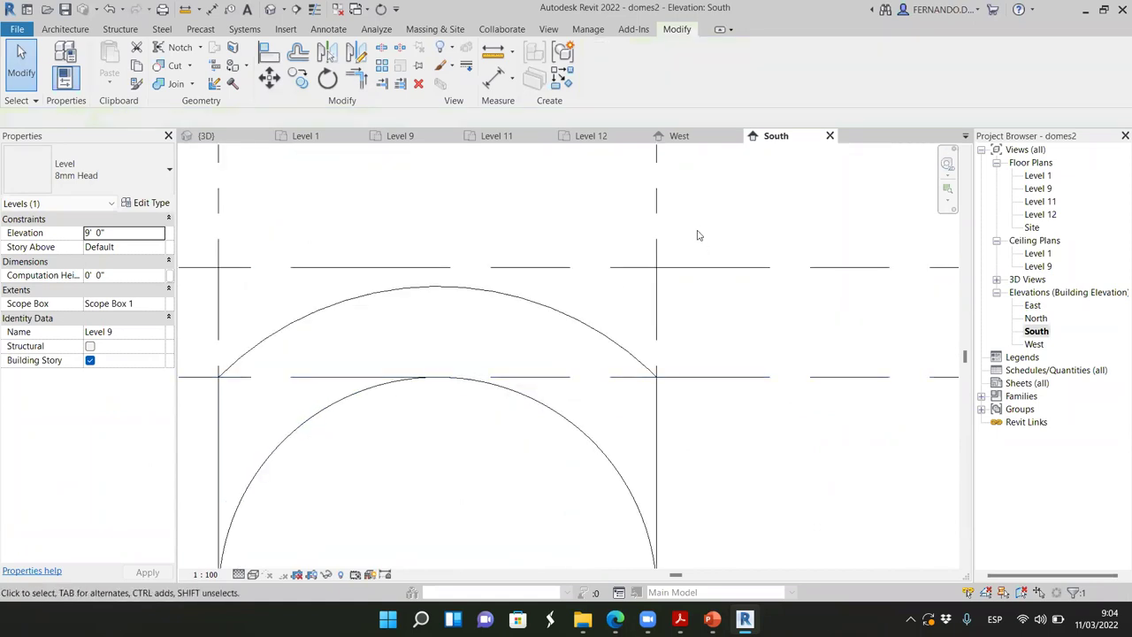
Step: Open the Level 9 floor plan and examine the square dome mass over its bay
double_click(1036, 189)
scroll(681, 332, "down", 5)
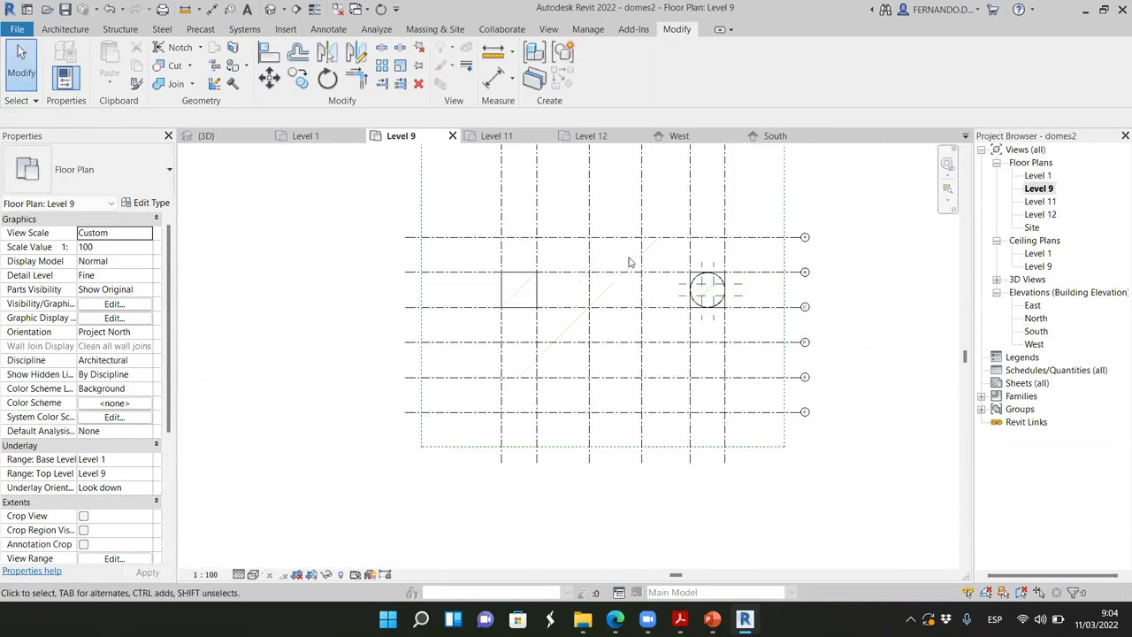
scroll(509, 304, "up", 5)
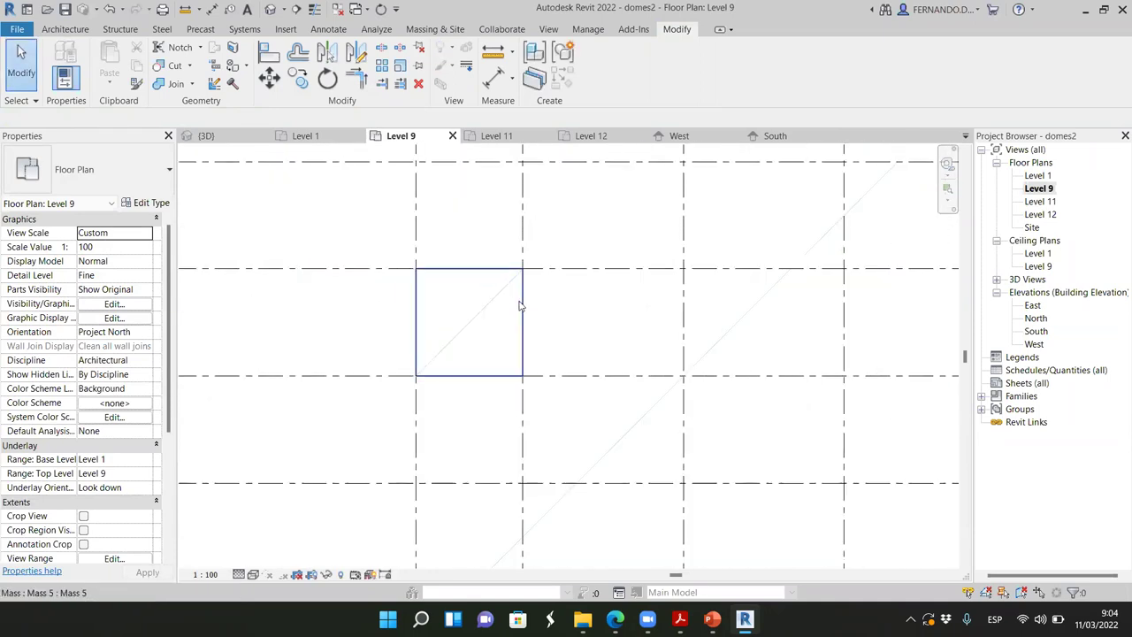
left_click(520, 305)
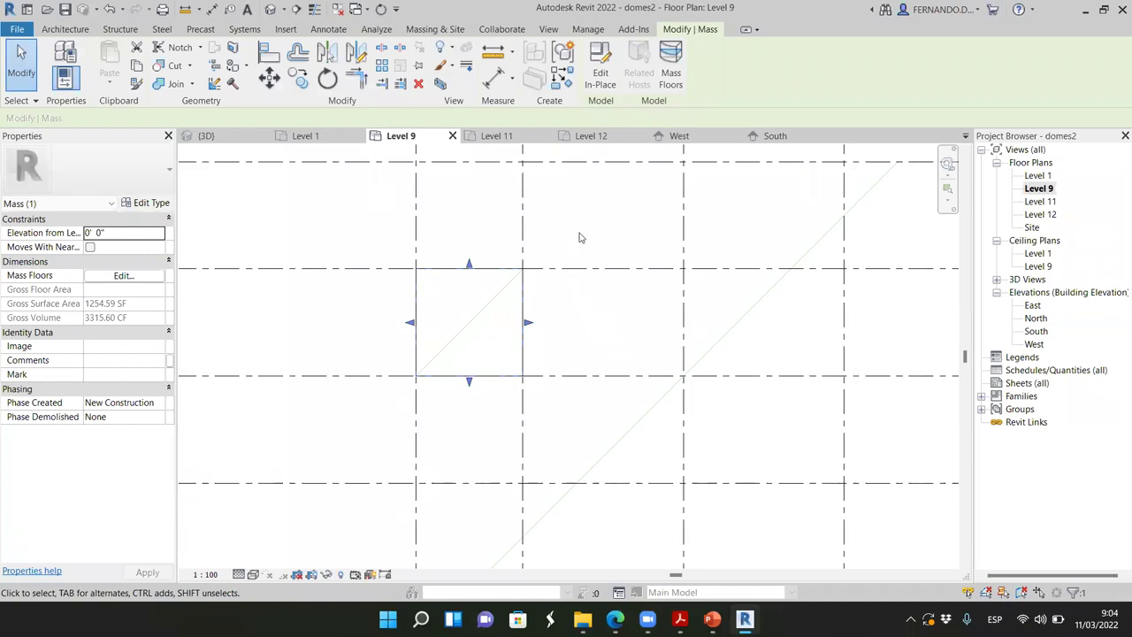
key("Escape")
scroll(517, 266, "up", 1)
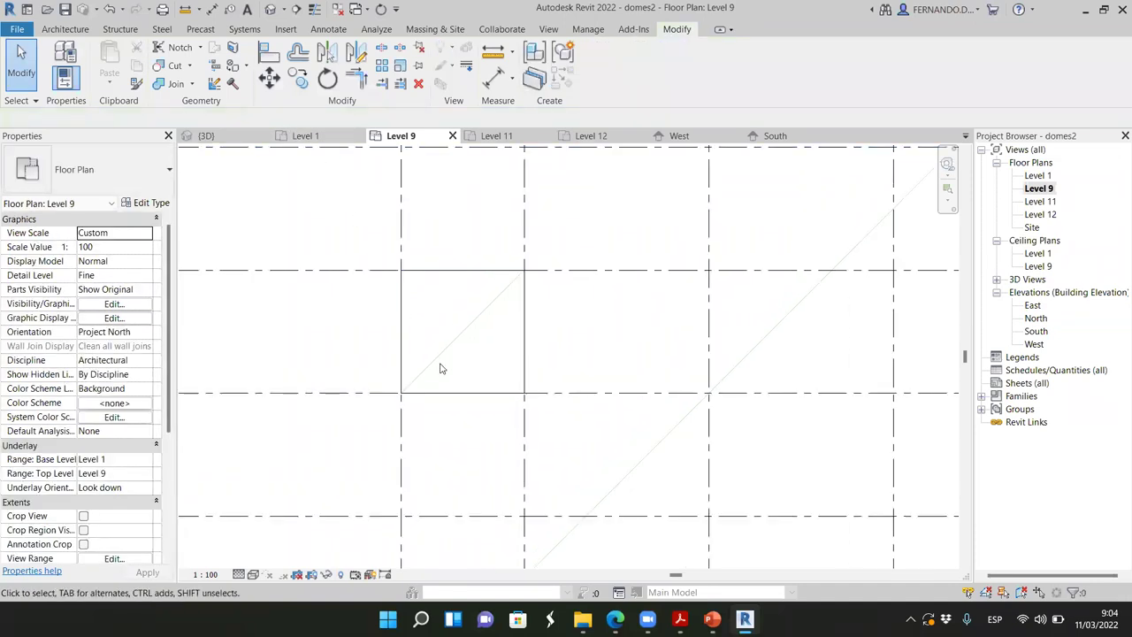
Step: Draw a model-line circle on Level 1 from the bay's centre through the square's corners, and check it in 3D
left_click(306, 136)
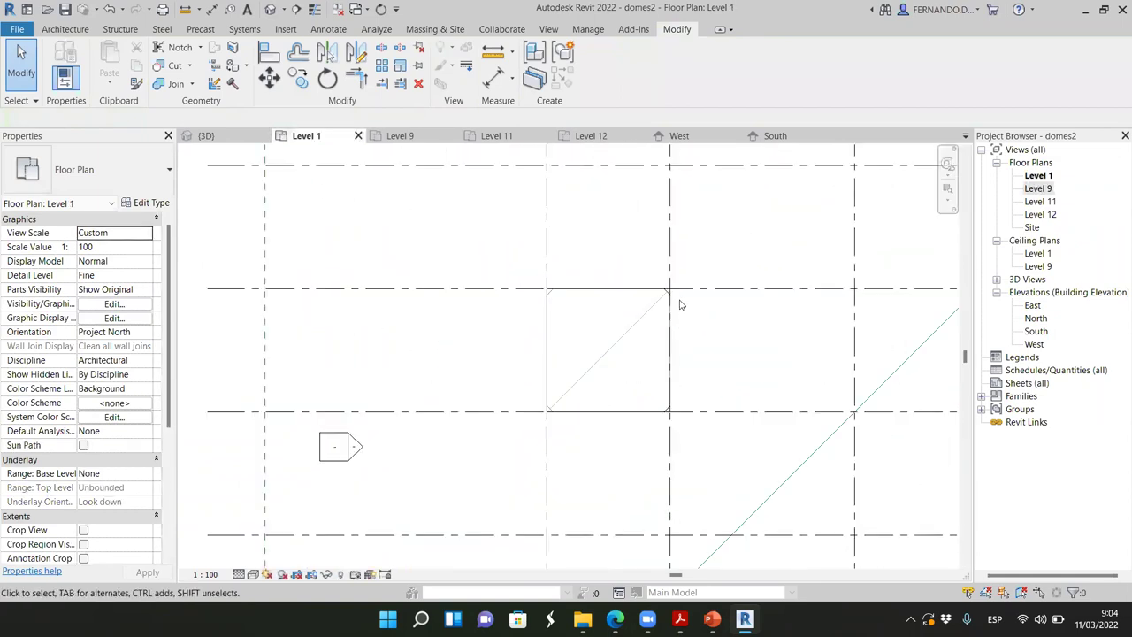
left_click(67, 29)
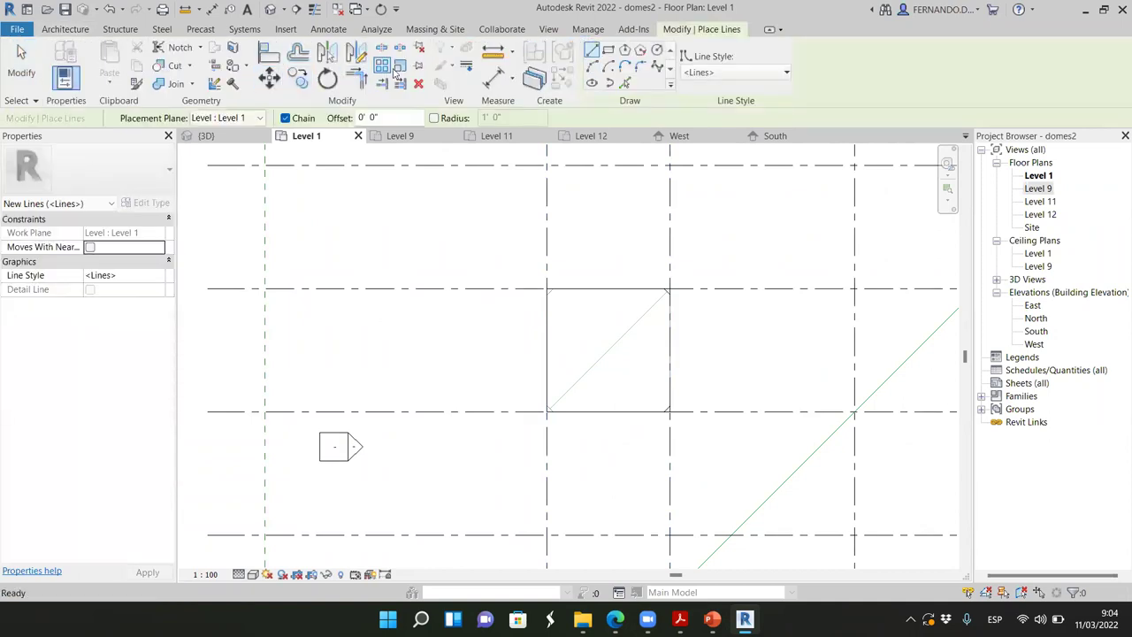
left_click(656, 50)
left_click(608, 350)
scroll(672, 287, "up", 1)
scroll(675, 285, "up", 2)
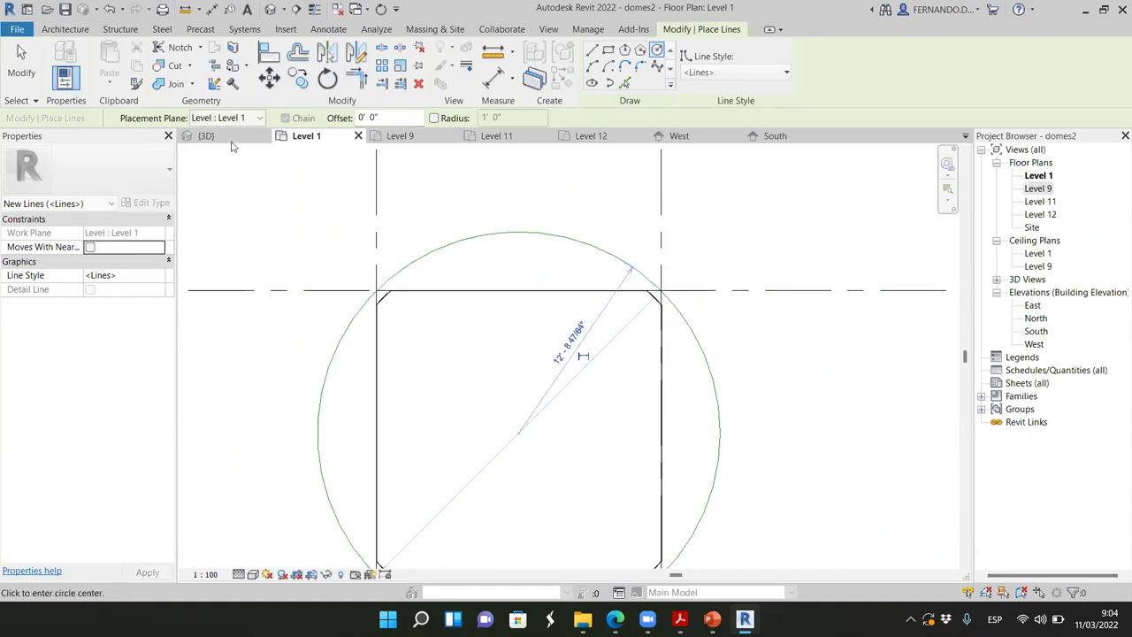
left_click(205, 136)
scroll(584, 406, "up", 3)
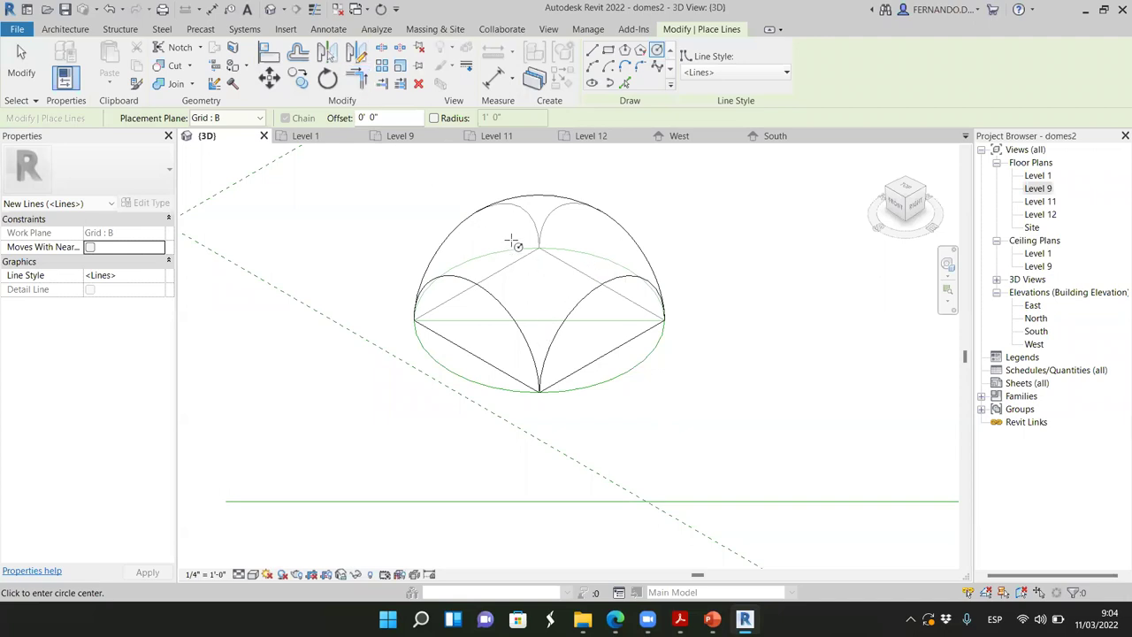
Step: Draw a 9'-0" radius model-line circle on Level 9, inscribed in the dome's square, and view it in 3D
left_click(394, 139)
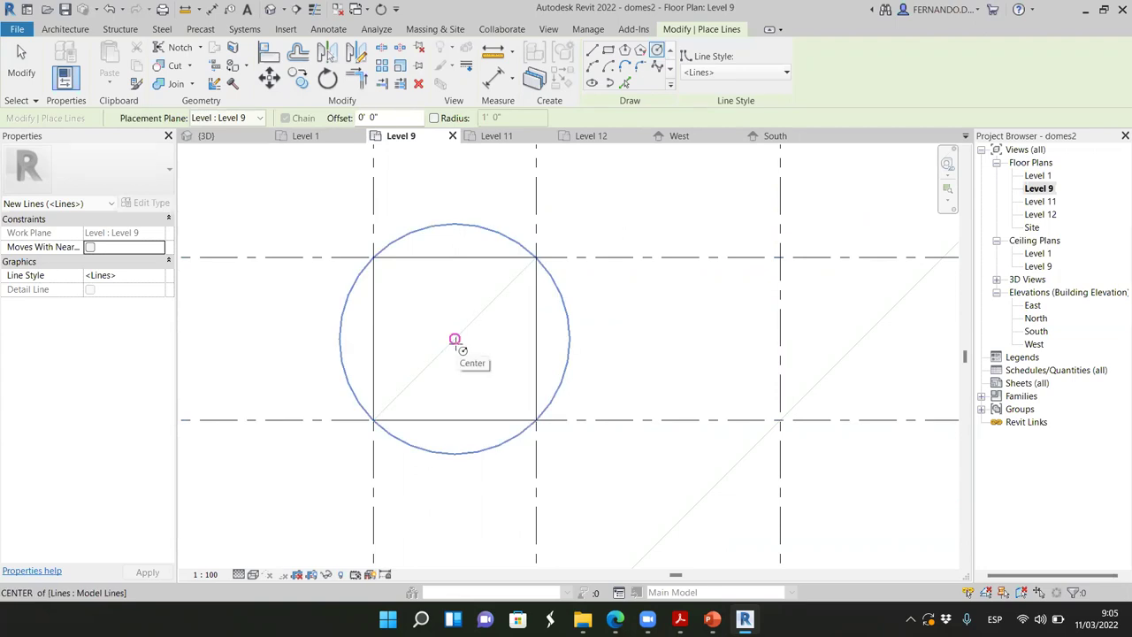
left_click(454, 339)
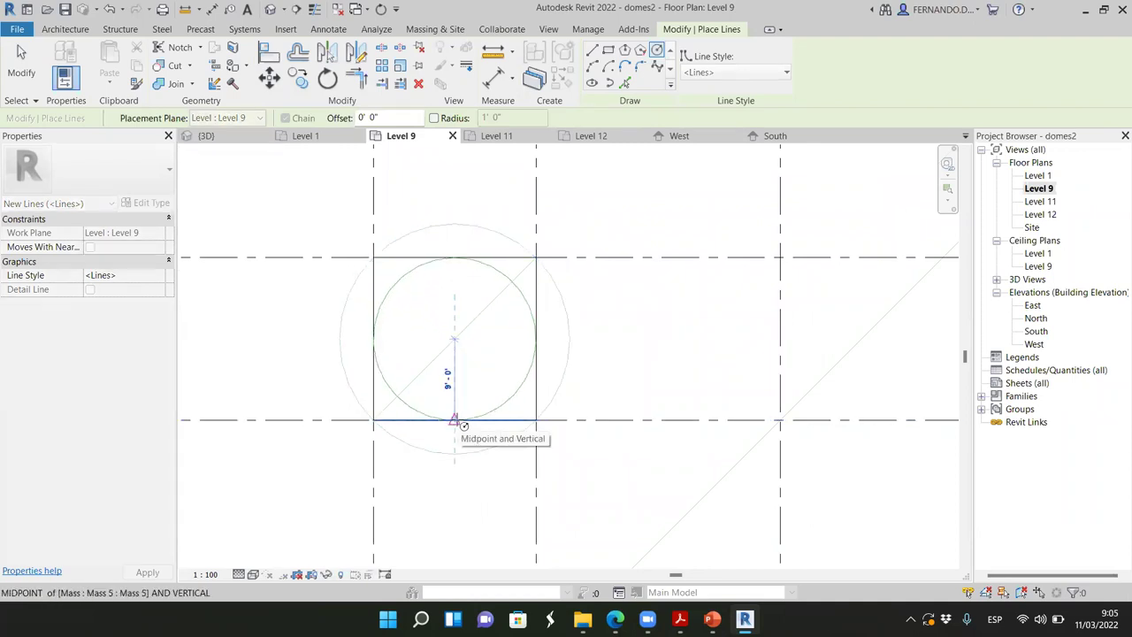
left_click(455, 419)
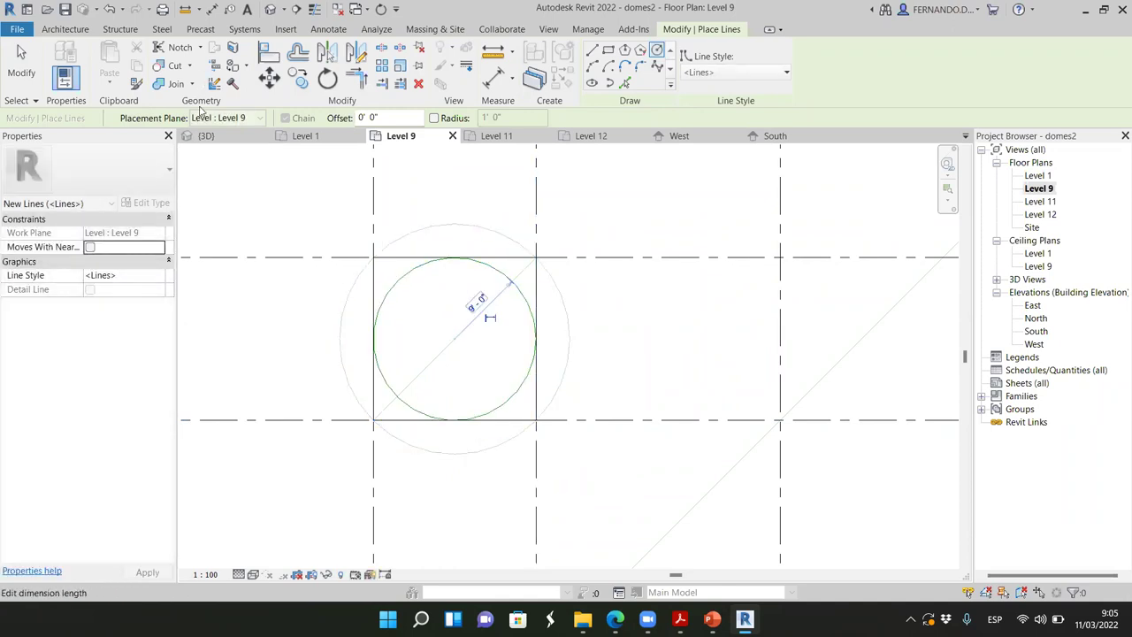
left_click(206, 135)
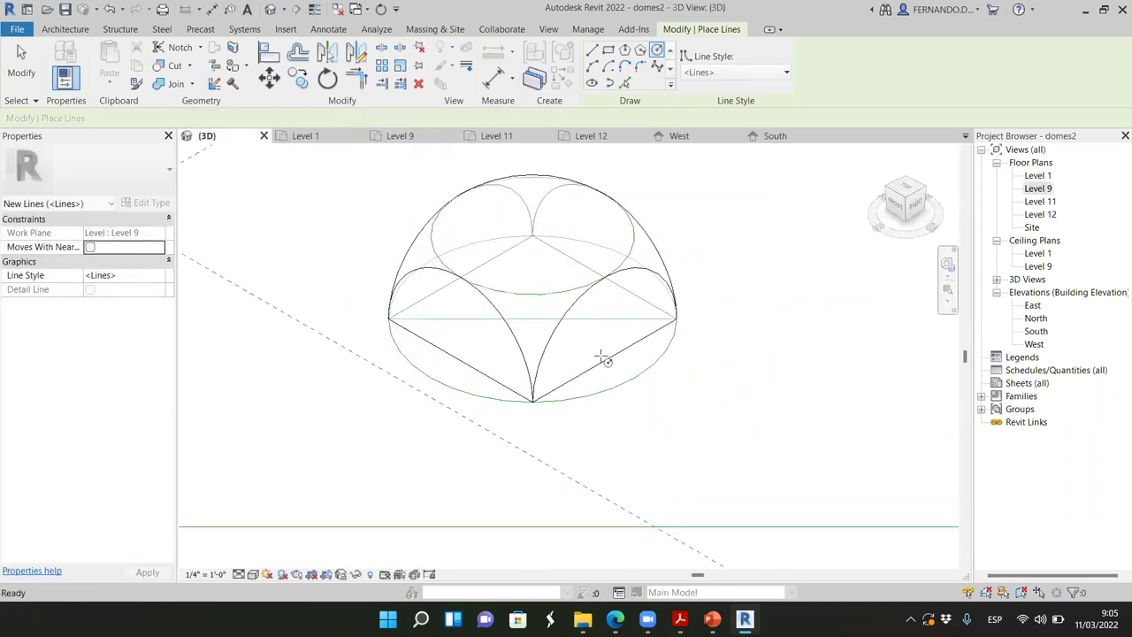
mouse_move(900, 205)
left_mouse_down()
mouse_move(916, 198)
mouse_move(808, 245)
left_mouse_up()
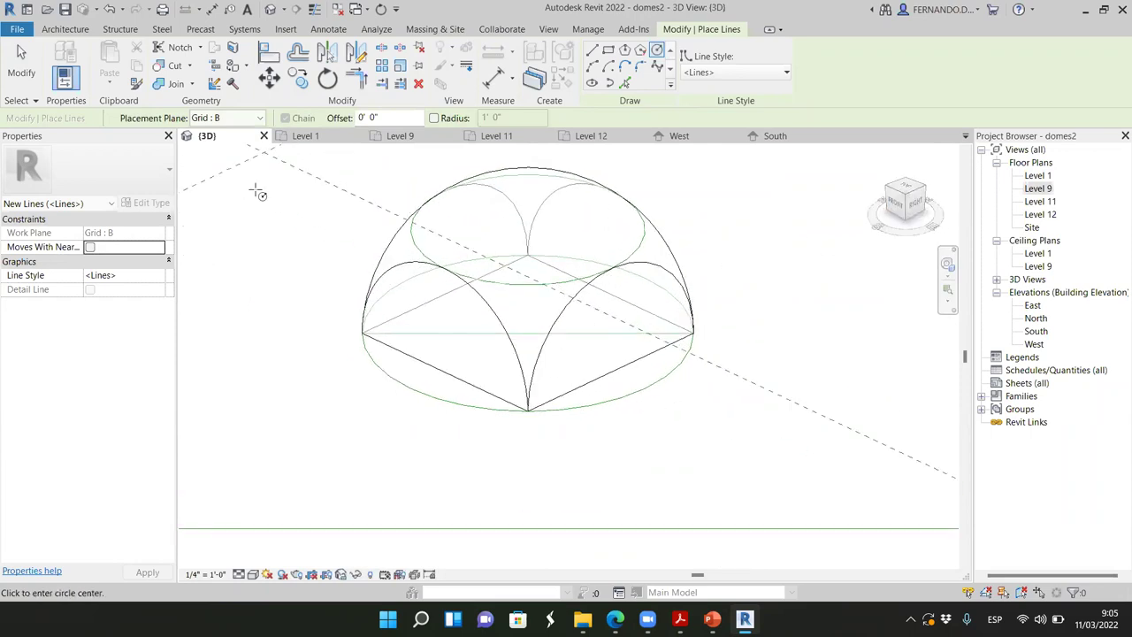
left_click(21, 55)
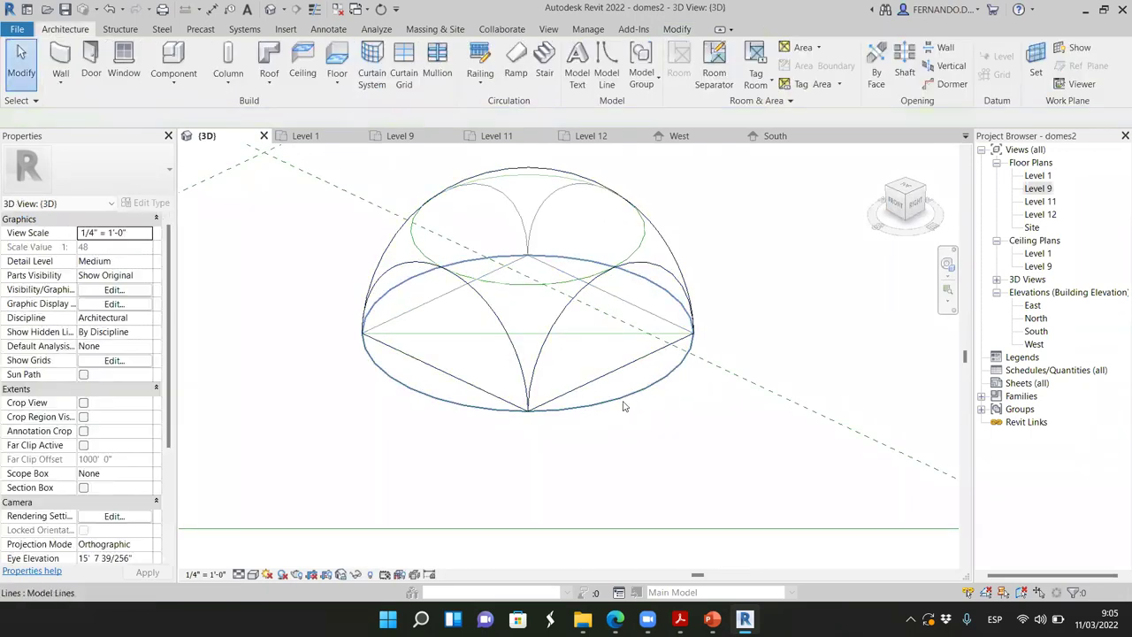
Step: Check the work planes of the large base circle and the smaller upper circle
left_click(653, 384)
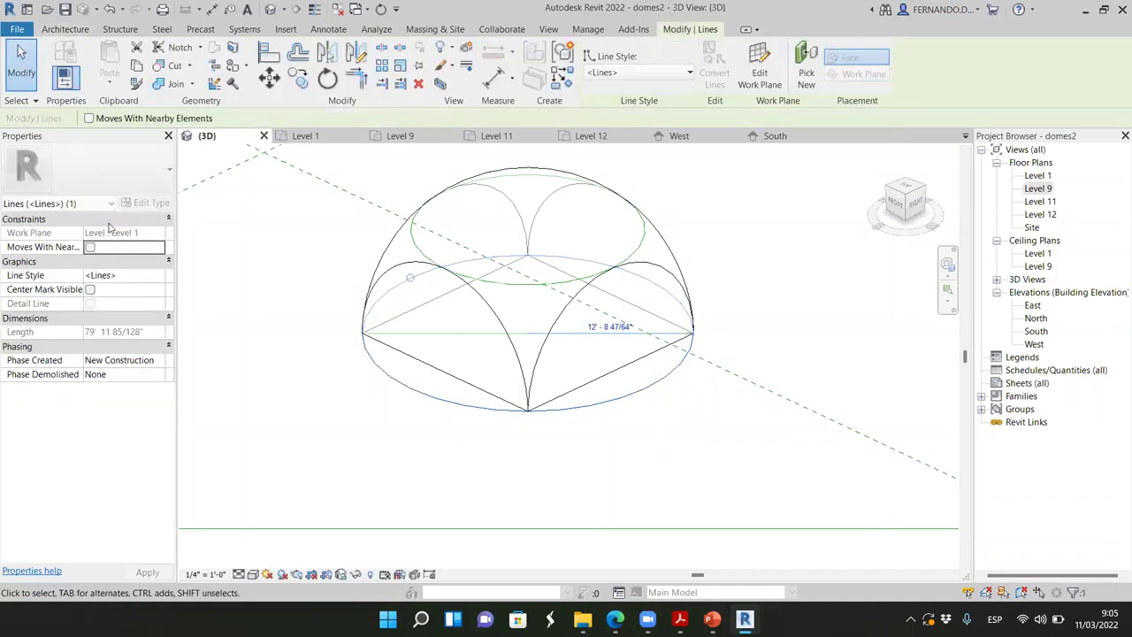
left_click(513, 283)
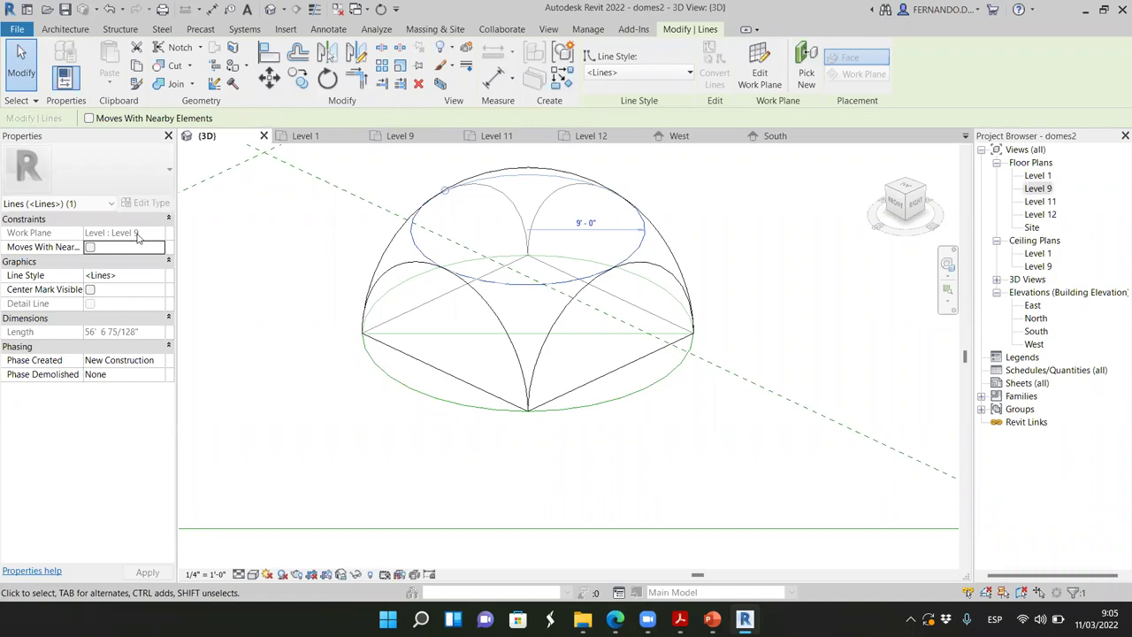
left_click(658, 455)
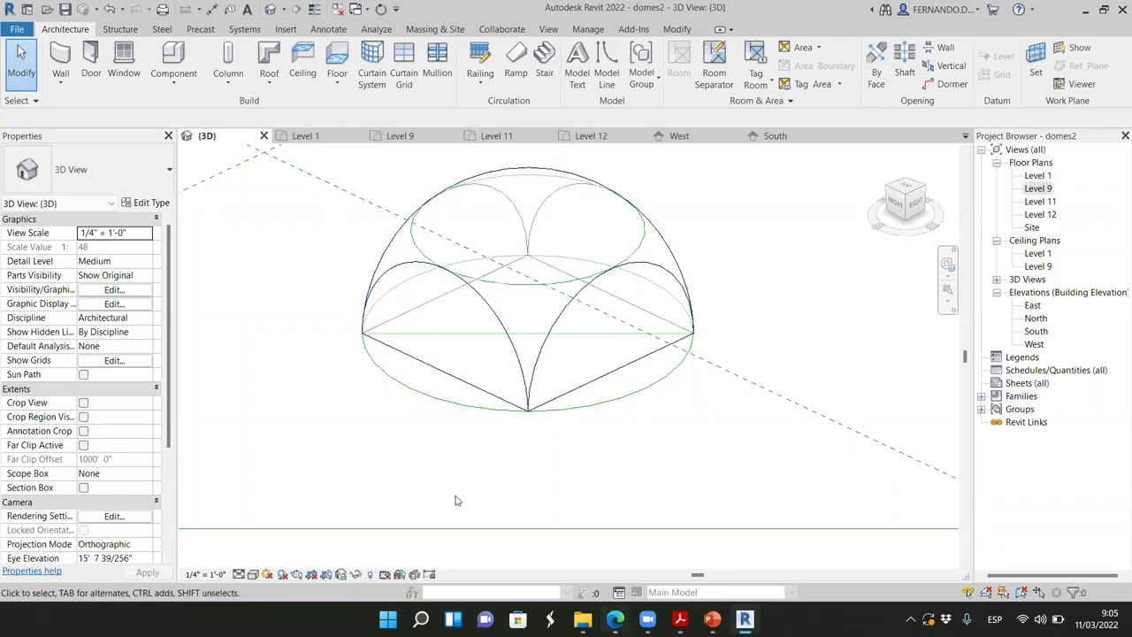
Step: Switch to the browser, study the pendentive dome diagrams against the model, and return to Revit
key("alt+Tab")
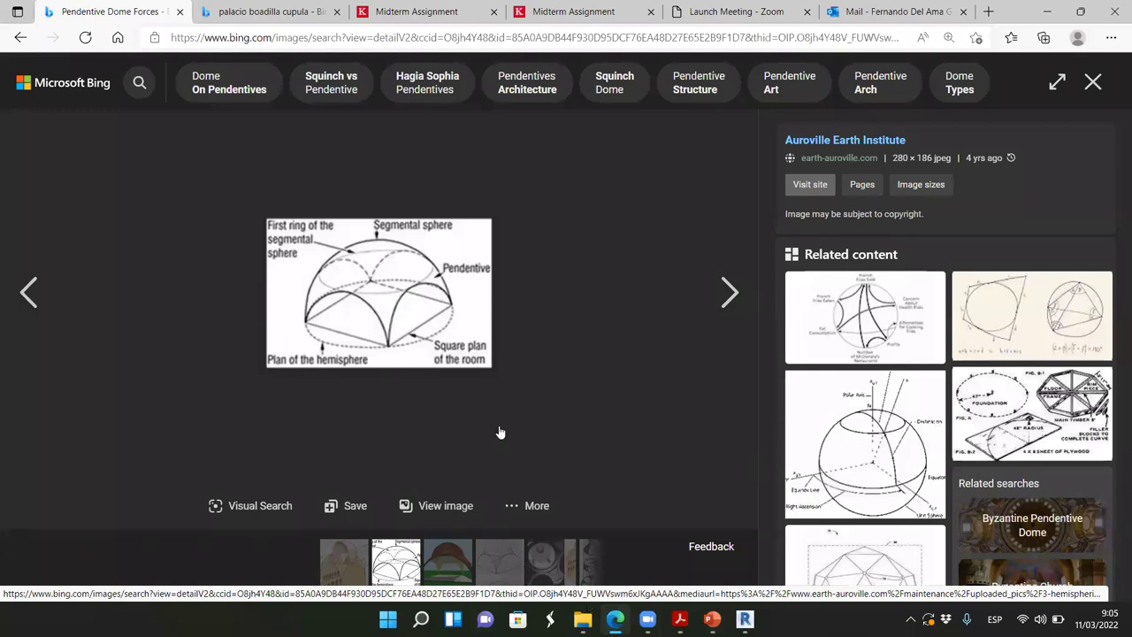
scroll(469, 579, "down", 3)
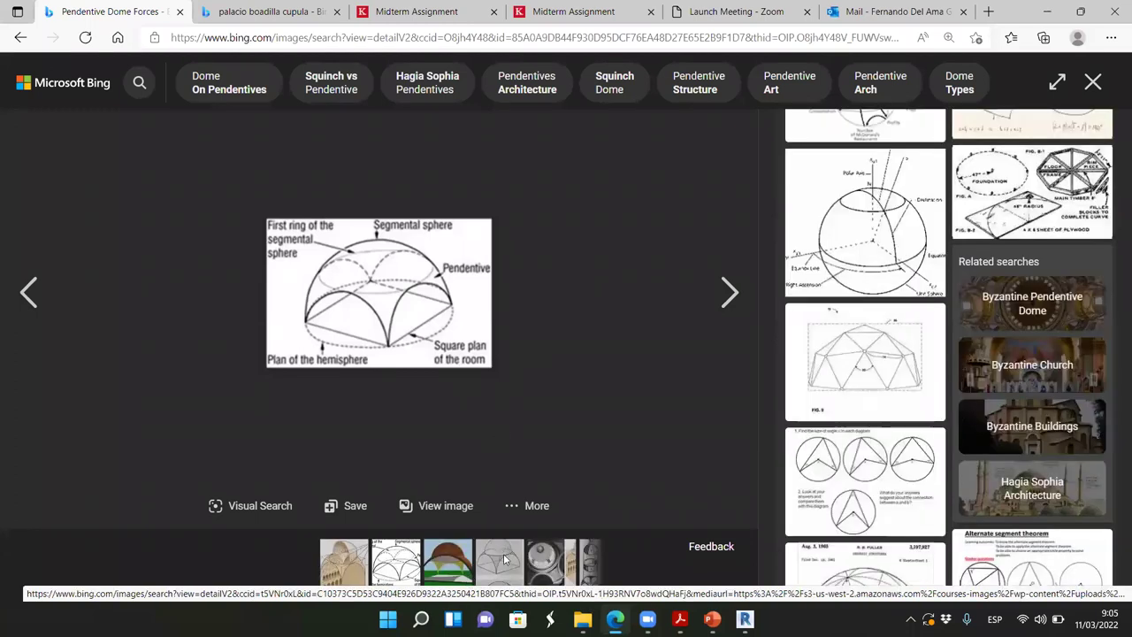
left_click(564, 384)
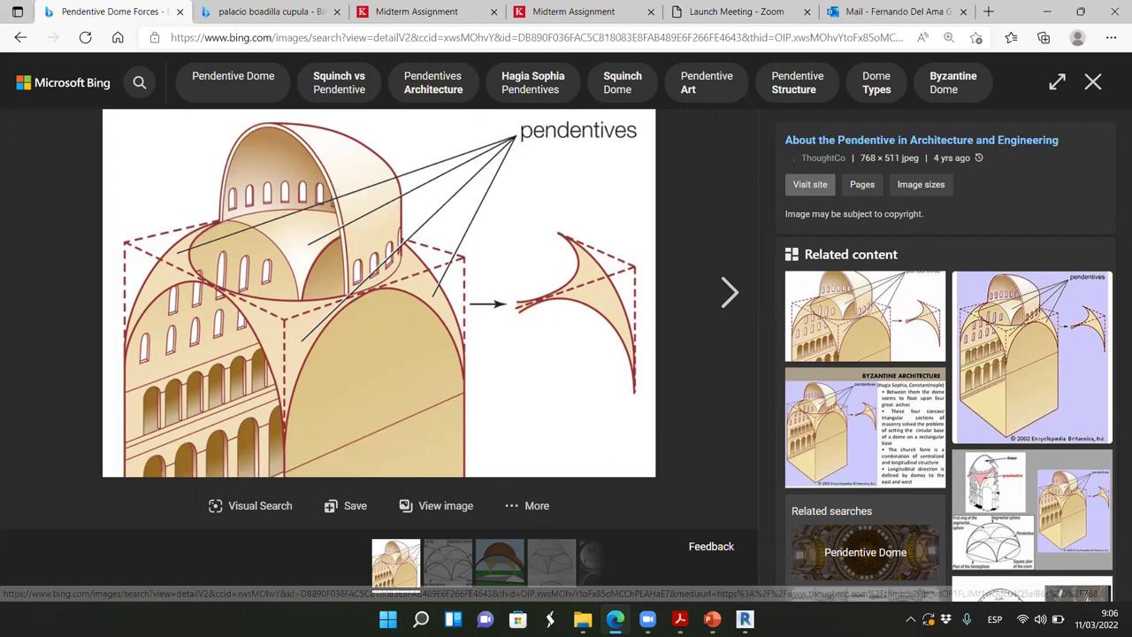
key("alt+Tab")
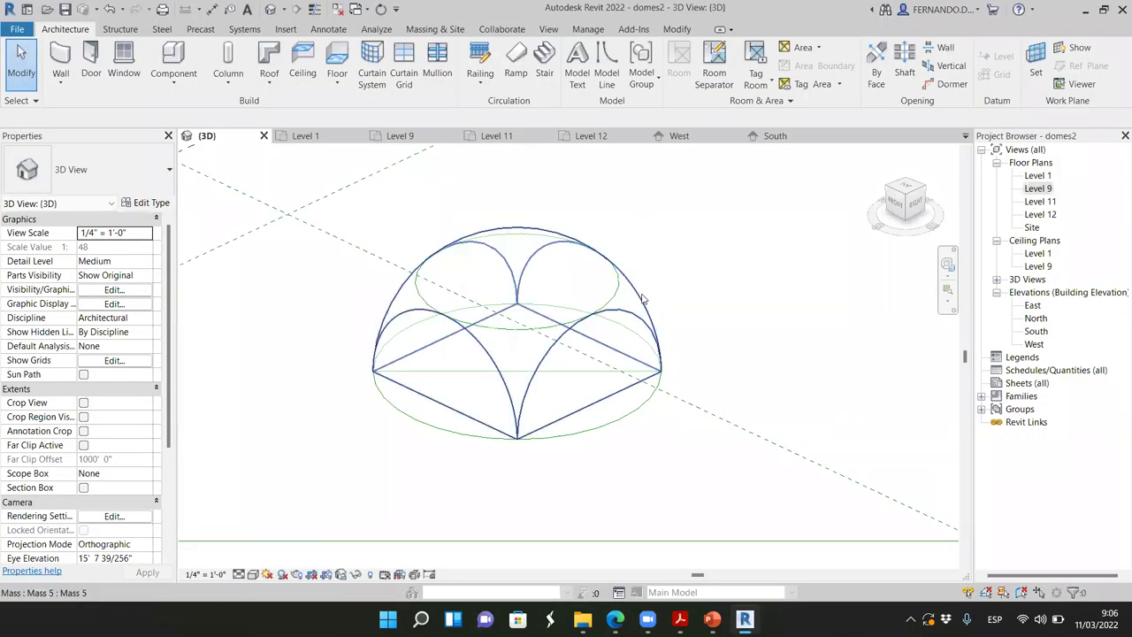
Step: Edit the dome mass in place and trace the inscribed circle on Level 9 with Pick Lines
left_click(756, 352)
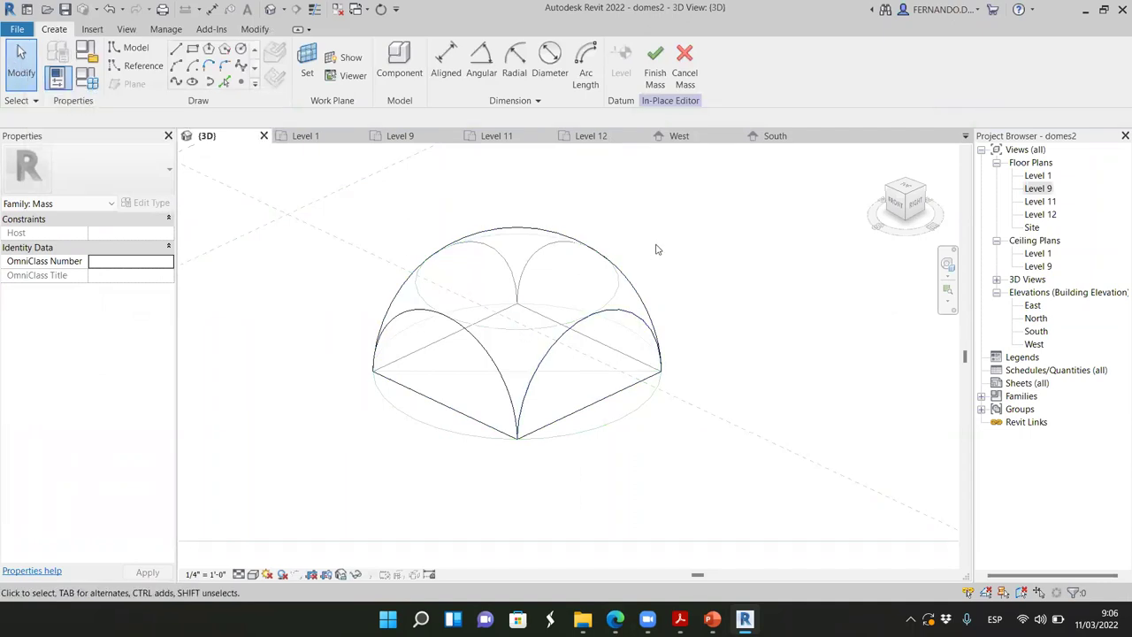
left_click(399, 135)
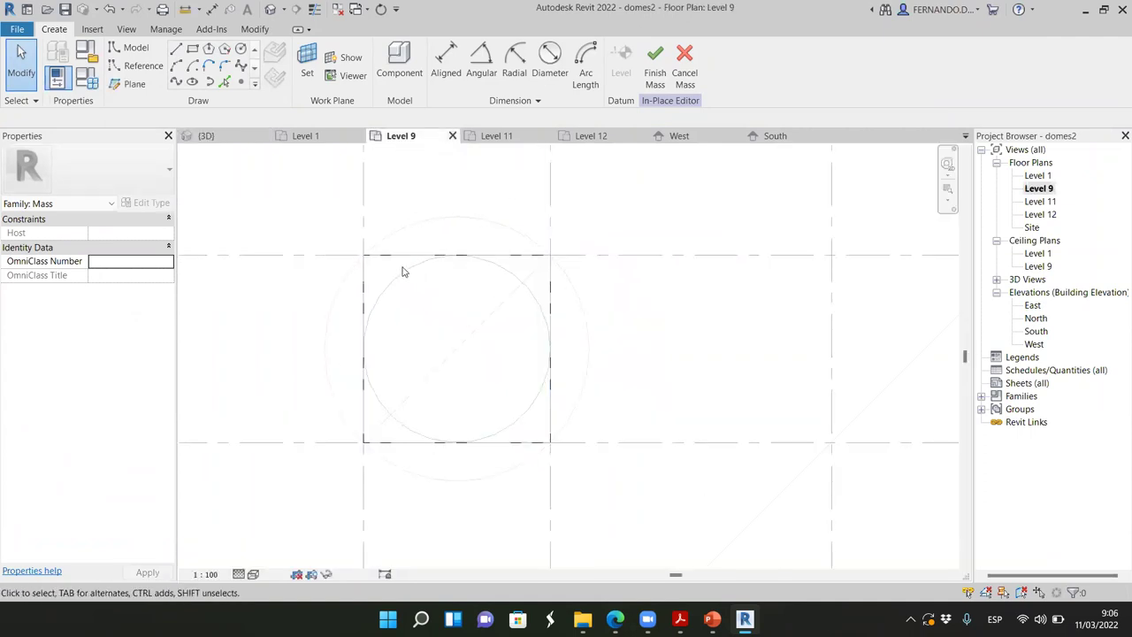
key("l")
key("i")
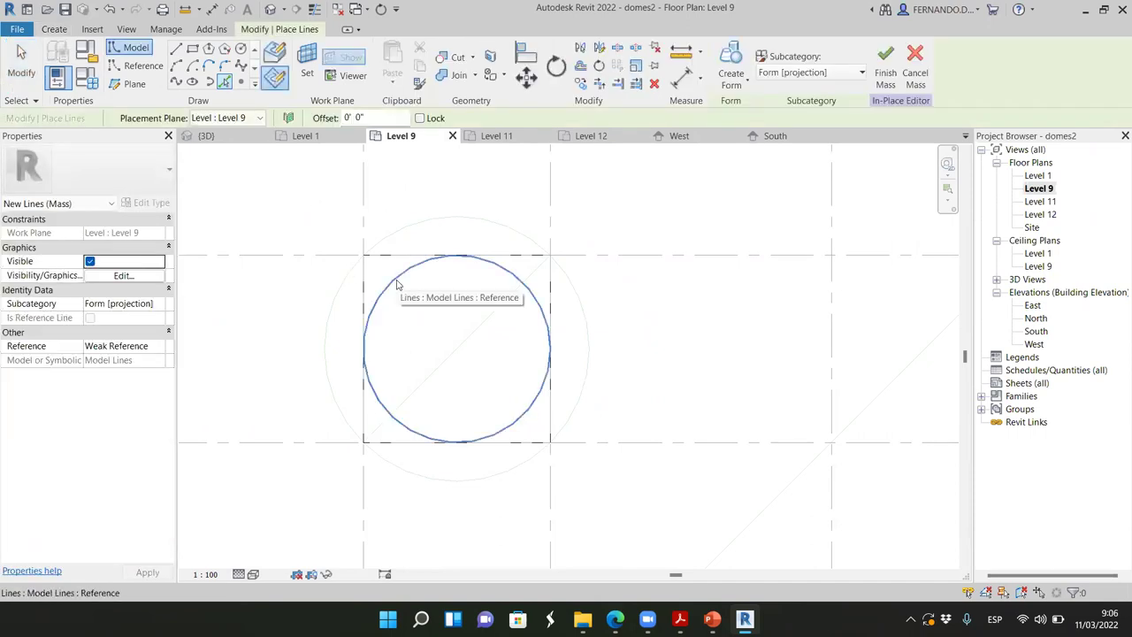
left_click(397, 284)
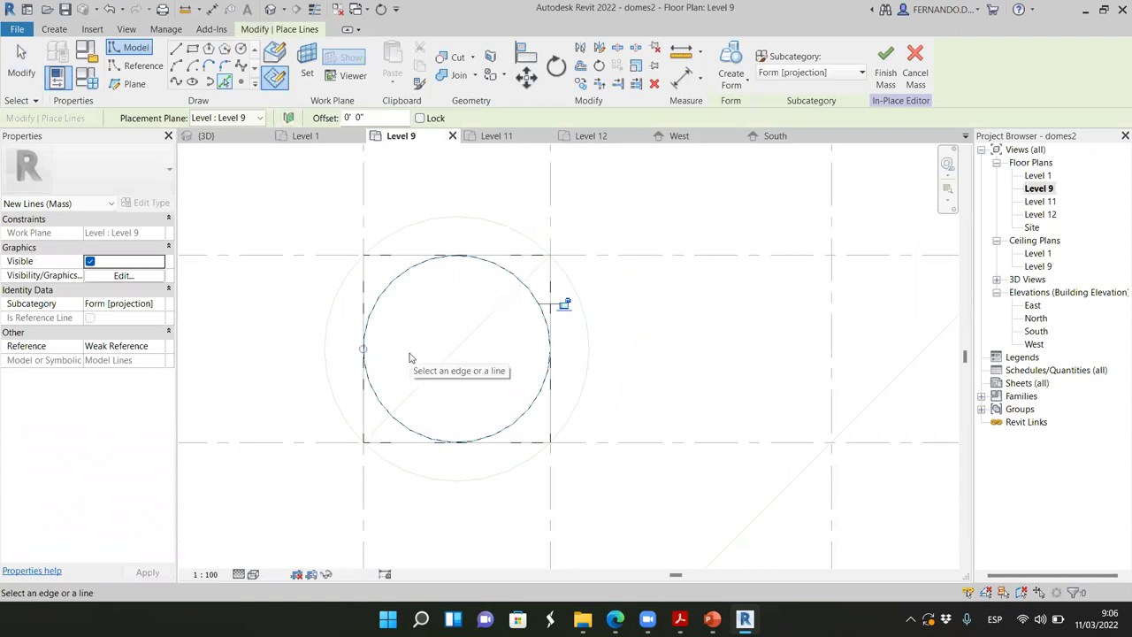
Step: Try to trace the upper circle with Pick Lines in the 3D view using the Level 1 work plane, and undo it
left_click(231, 138)
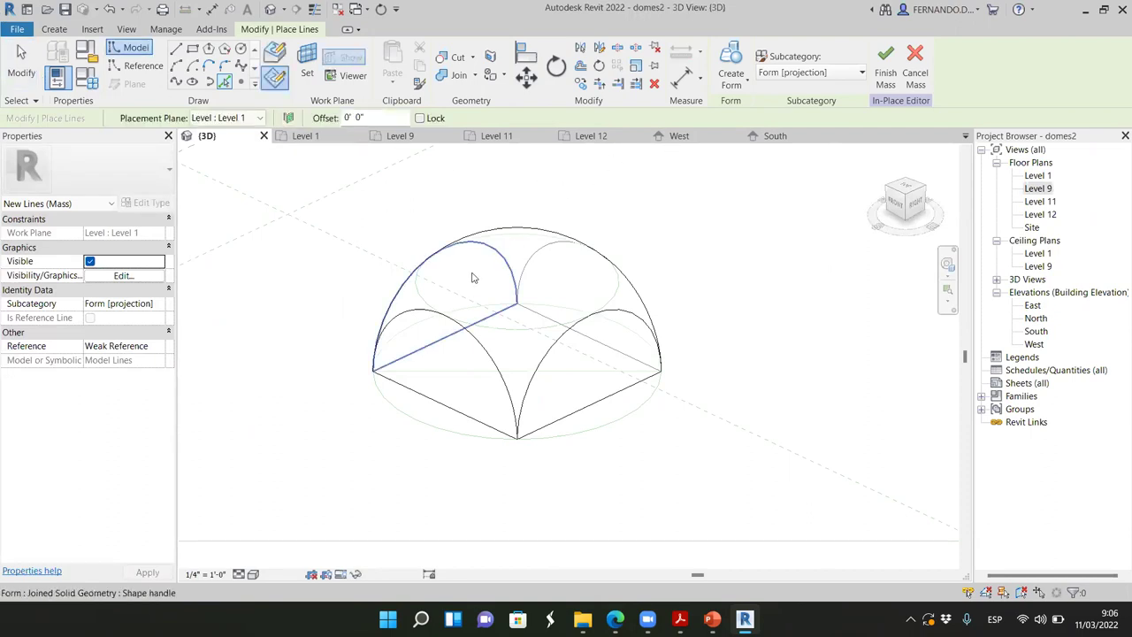
left_click(510, 333)
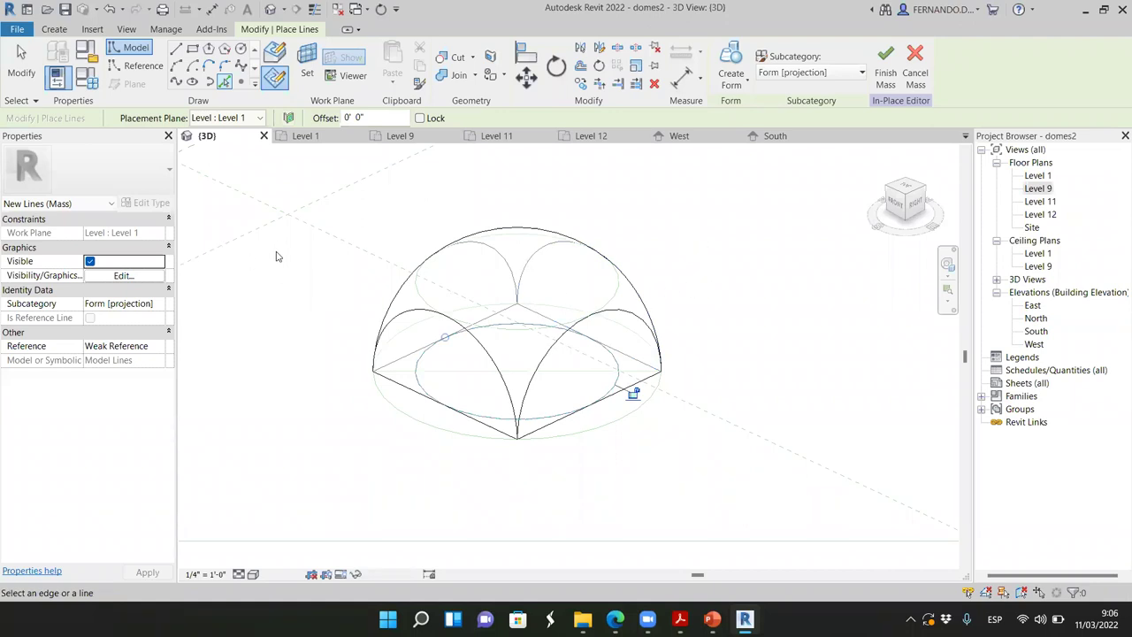
key("ctrl+z")
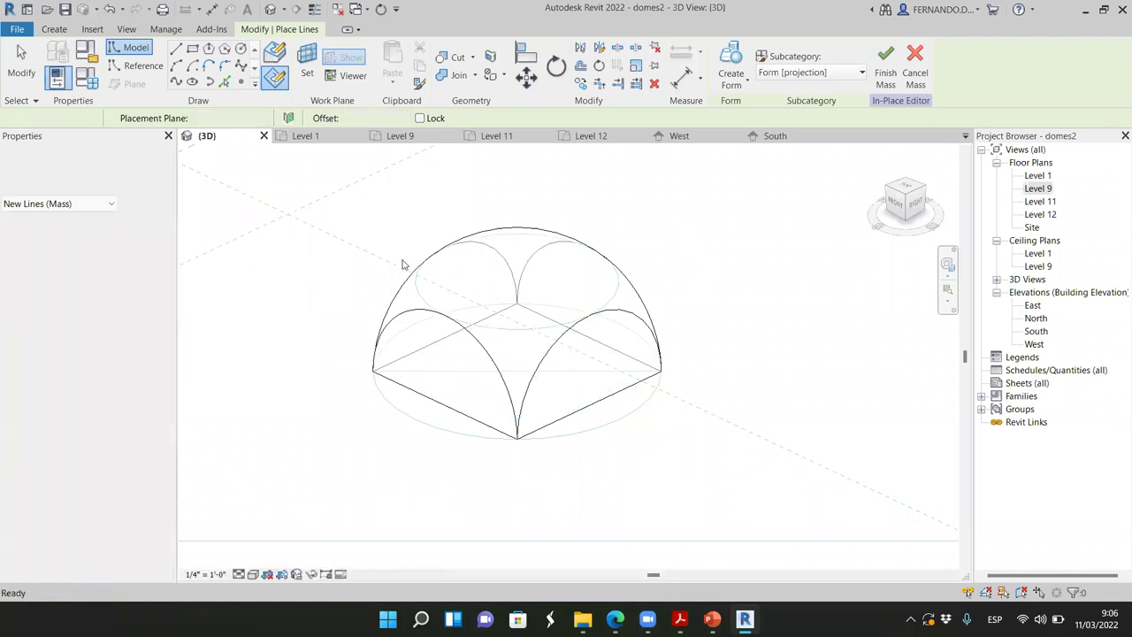
key("Escape")
Step: Set the work plane to Level 9 and trace the dome's upper circle with Pick Lines in the 3D view
left_click(307, 60)
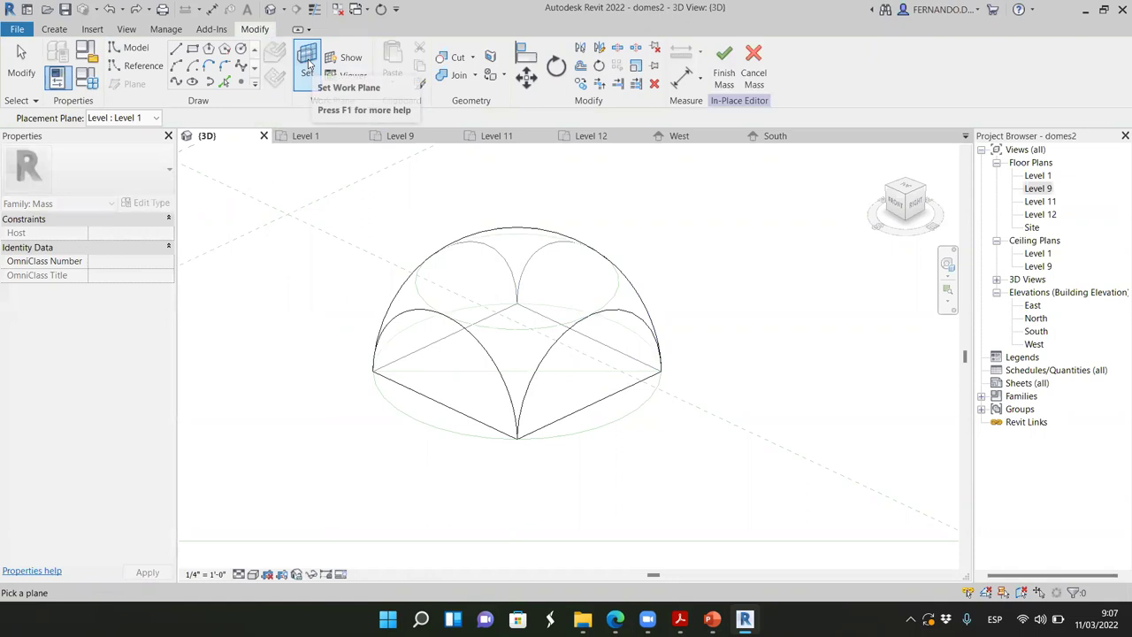
left_click(158, 118)
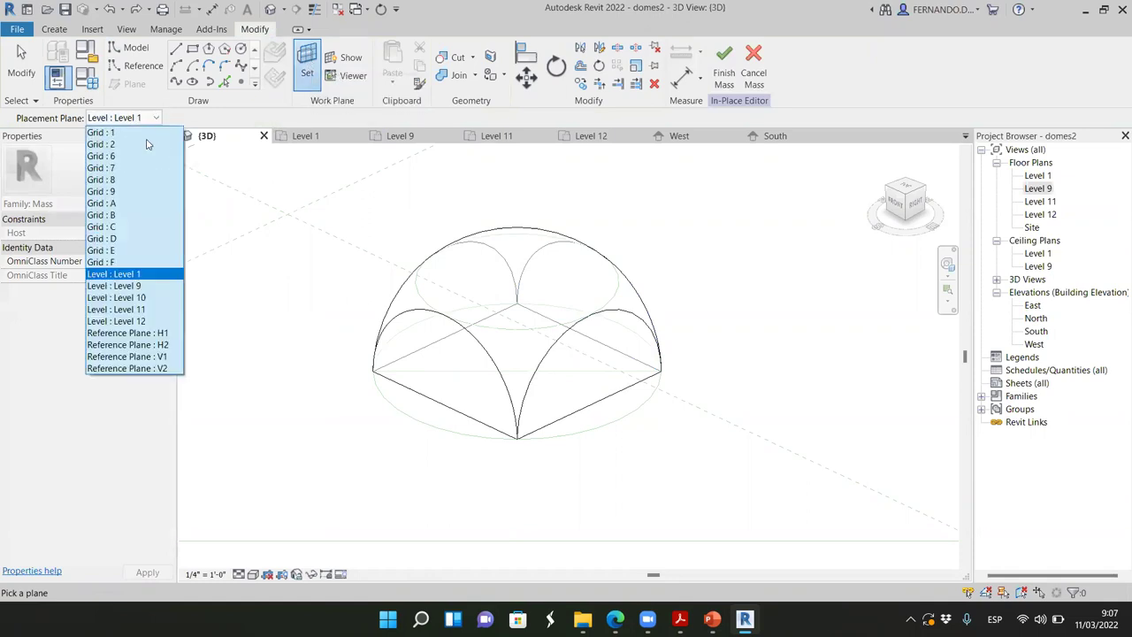
left_click(137, 289)
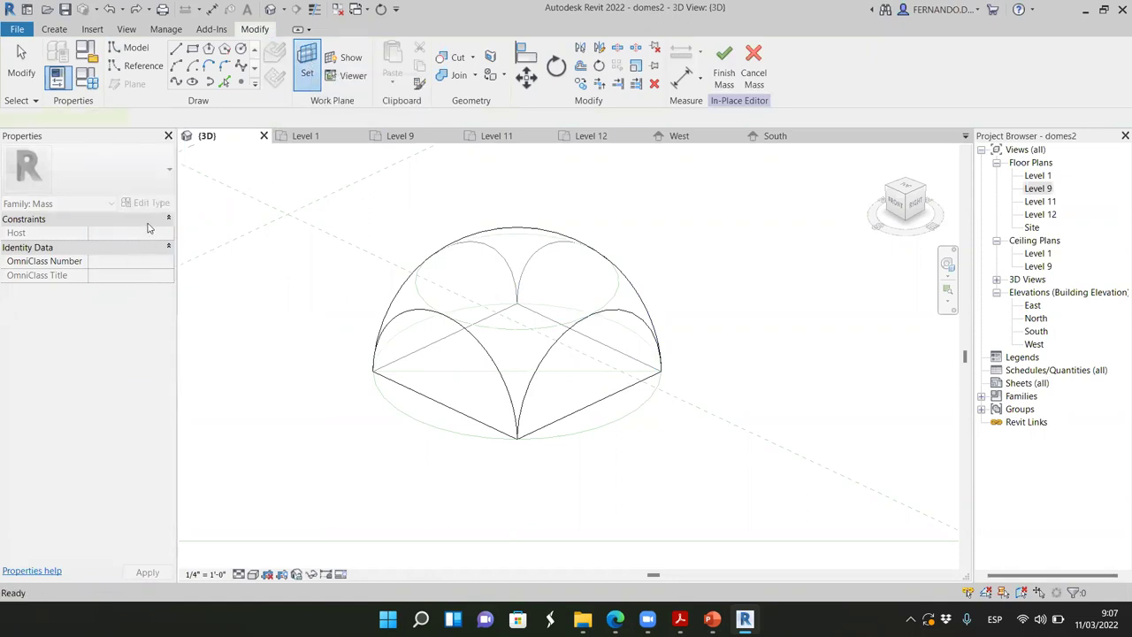
left_click(223, 81)
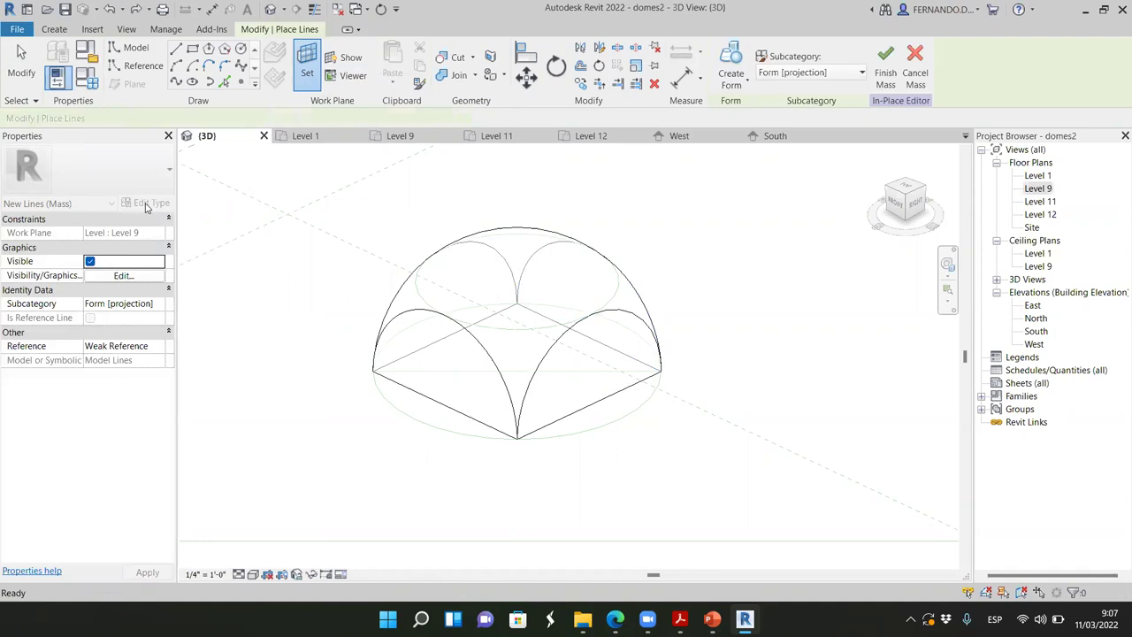
left_click(509, 335)
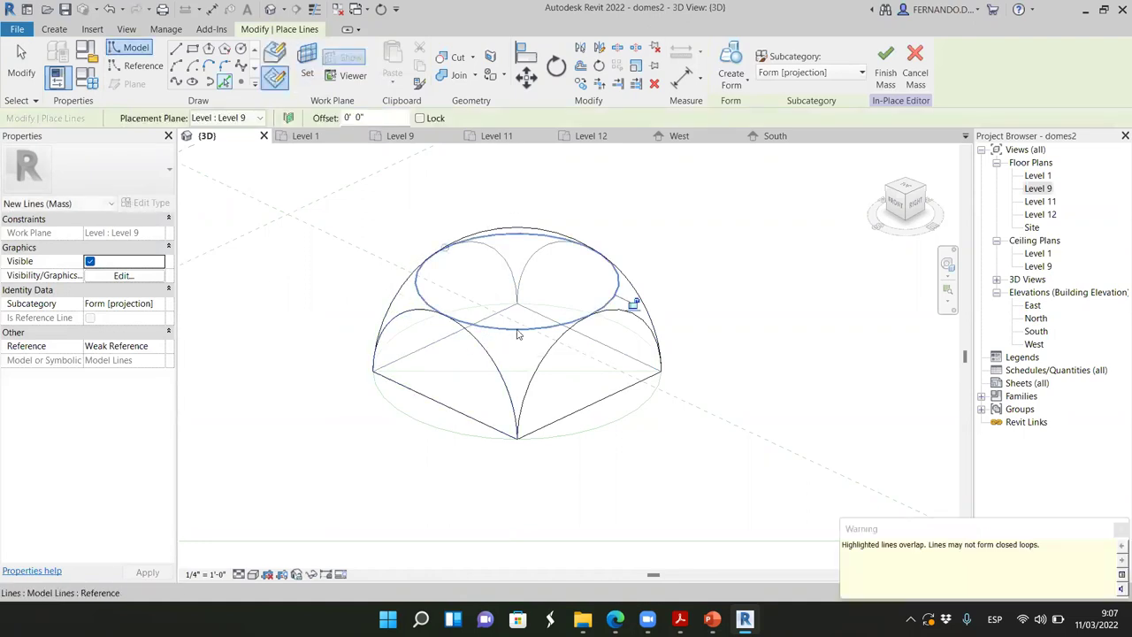
Step: Create a cylindrical void form from the traced Level 9 circle to cut off the dome's cap
left_click(746, 80)
left_click(757, 140)
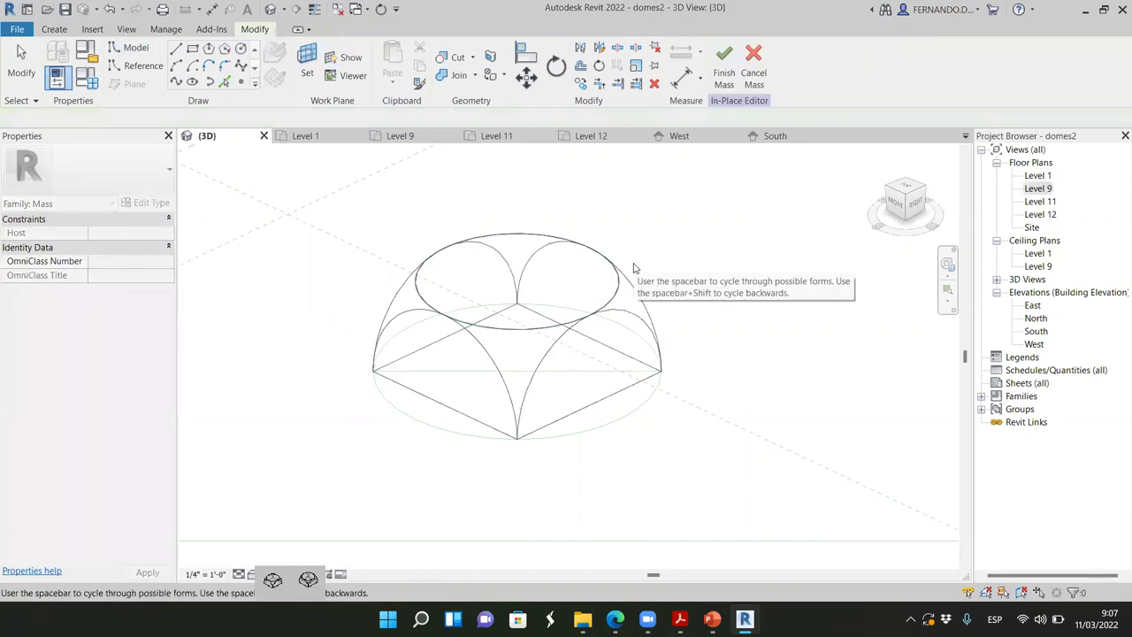
scroll(539, 335, "up", 2)
scroll(651, 250, "down", 4)
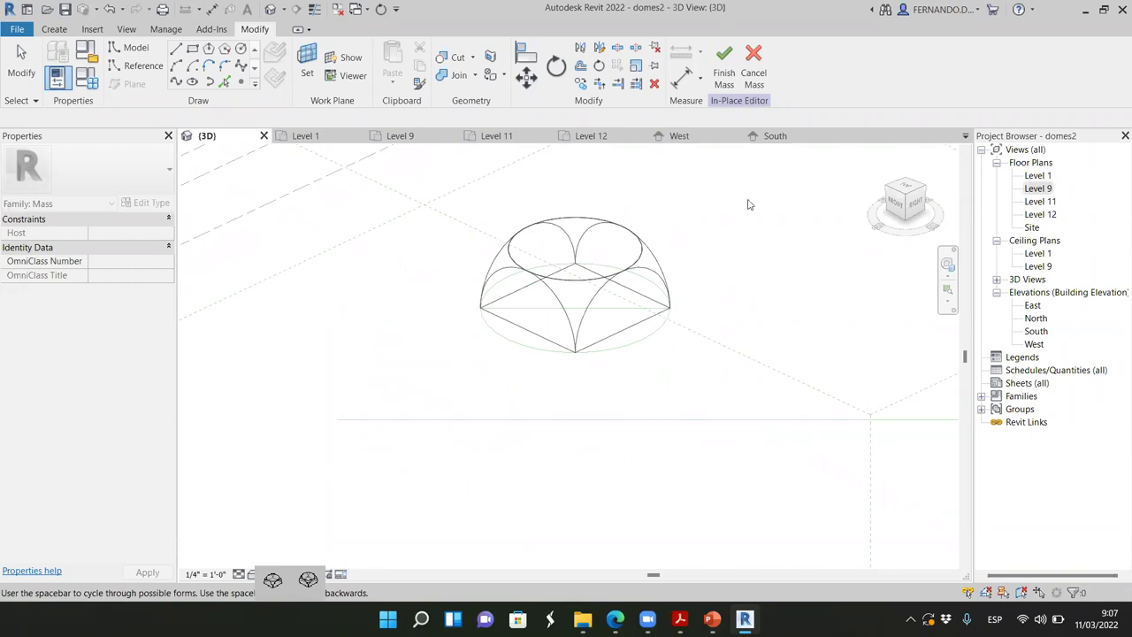
key("ctrl+z")
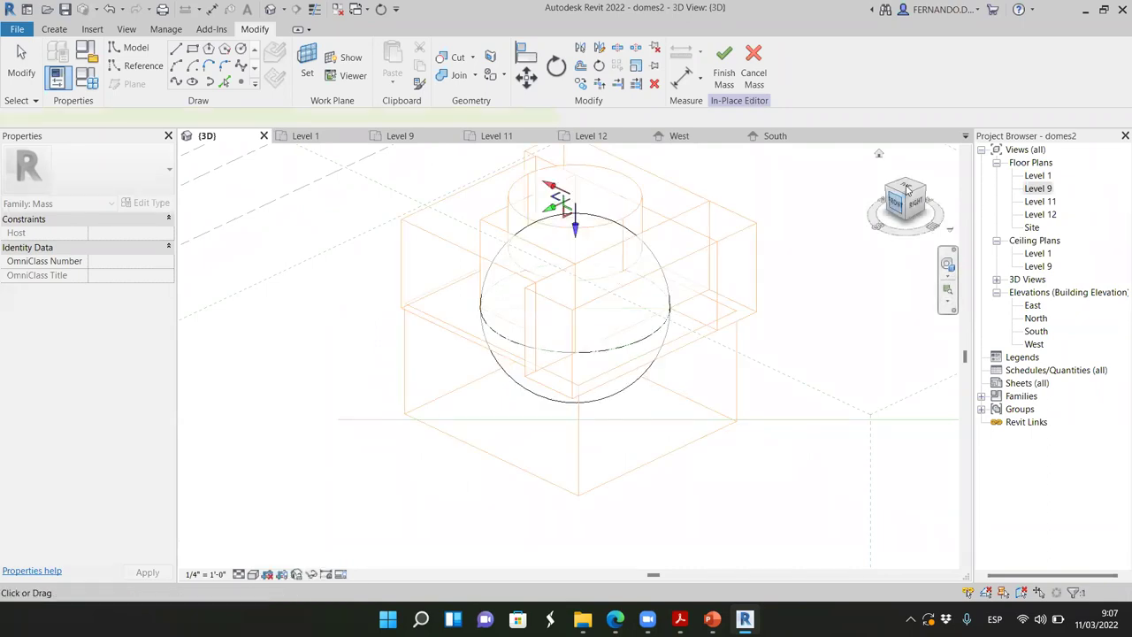
scroll(640, 223, "up", 2)
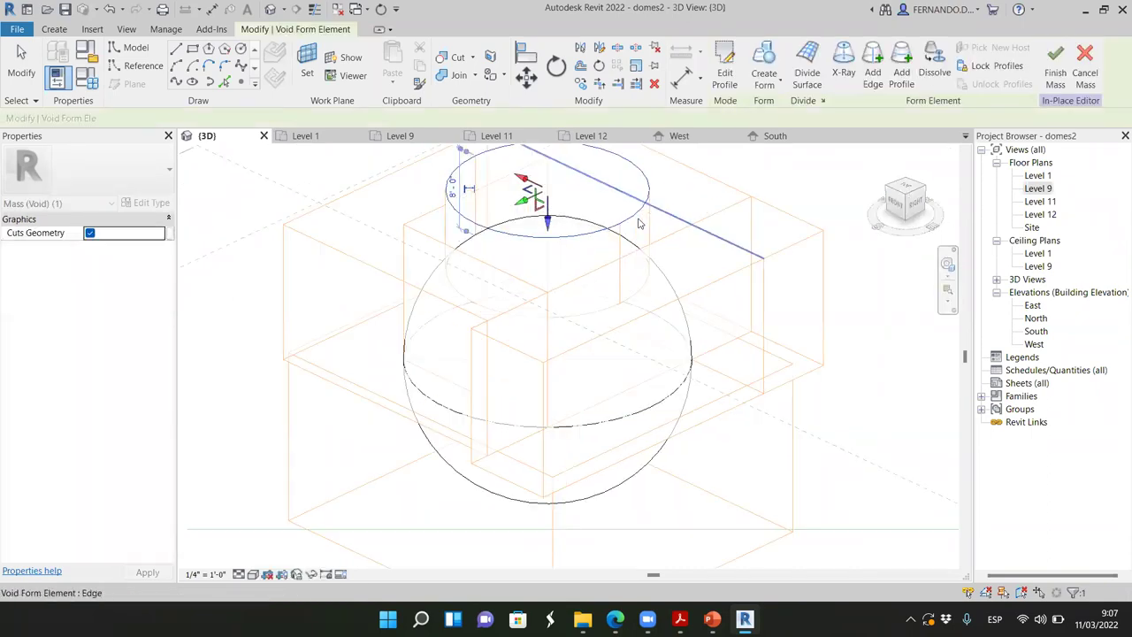
scroll(641, 223, "up", 1)
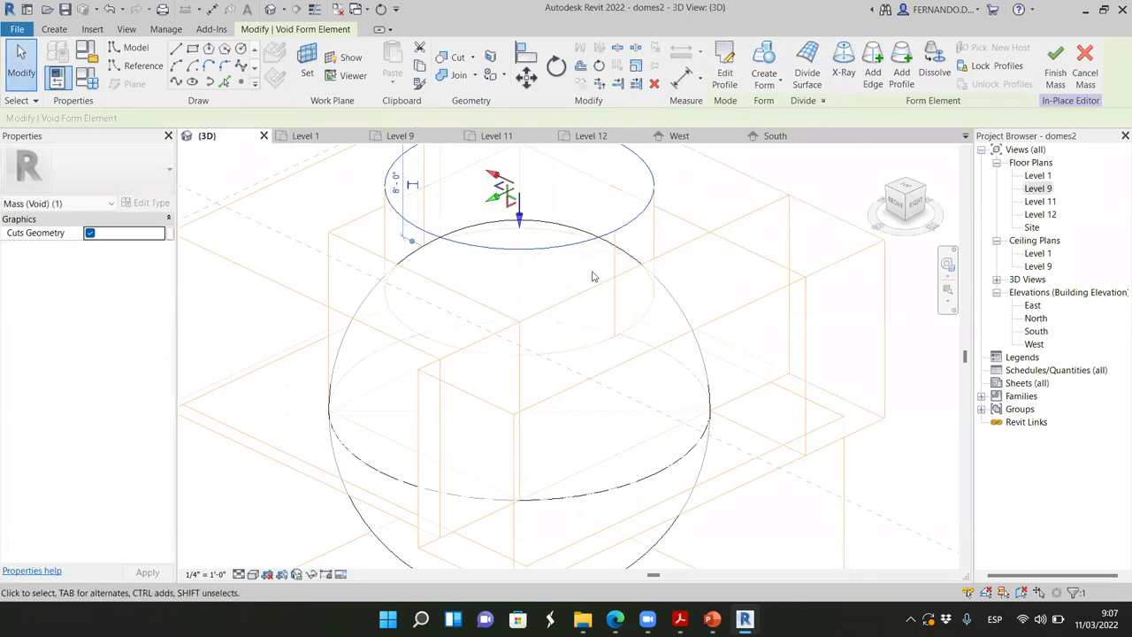
Step: Lower the void cylinder's top face onto the level line above the dome, giving a height of 4'-6", and finish the mass
left_click(900, 216)
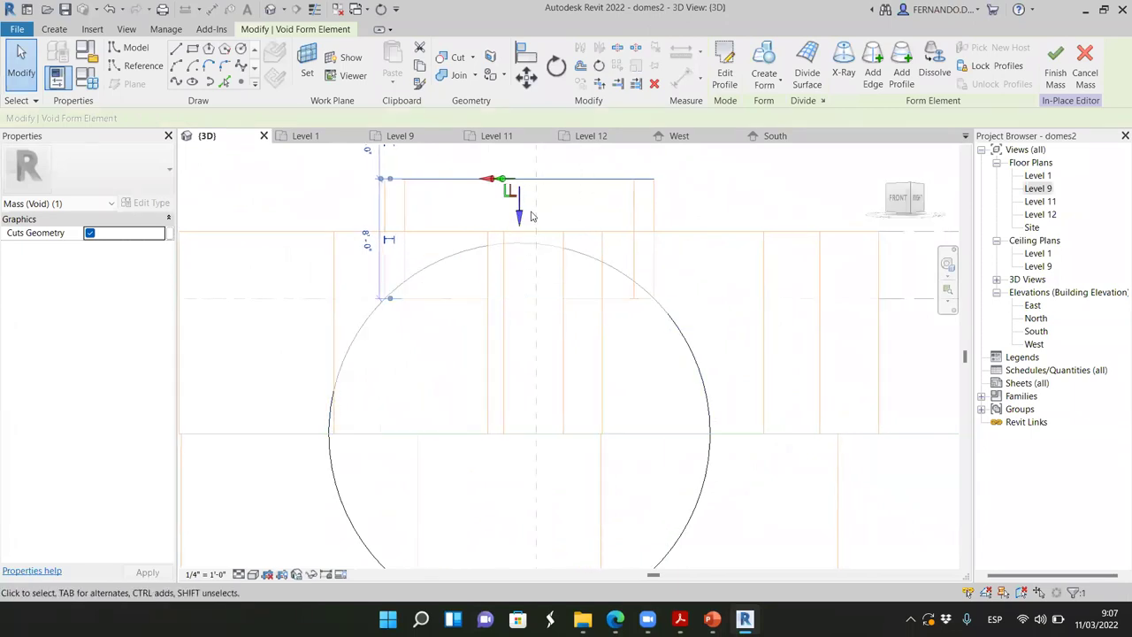
left_click_drag(520, 205, 535, 286)
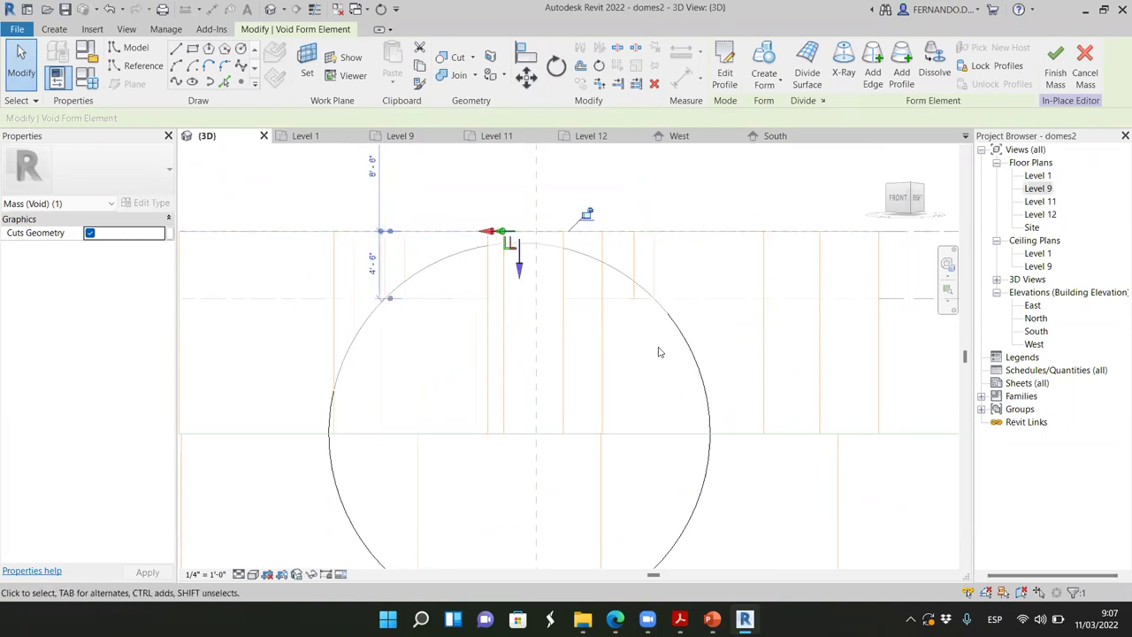
left_click_drag(887, 232, 814, 259)
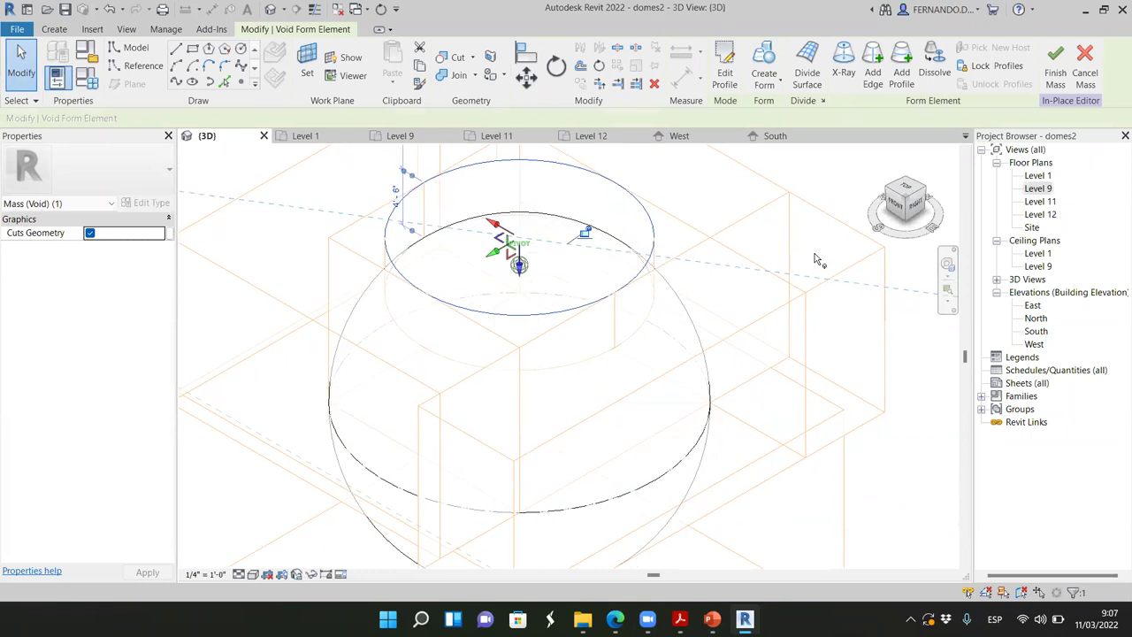
left_click(1055, 67)
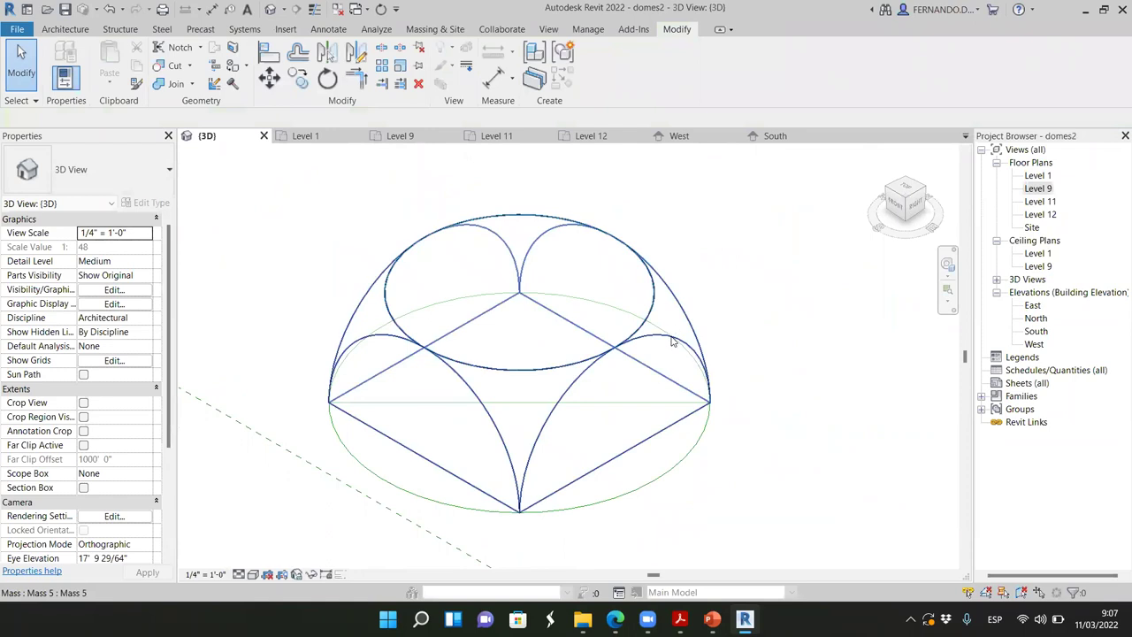
Step: Examine the trimmed dome from corner elevation and angled 3D views, checking the arches against the flat circular cut
left_click(682, 369)
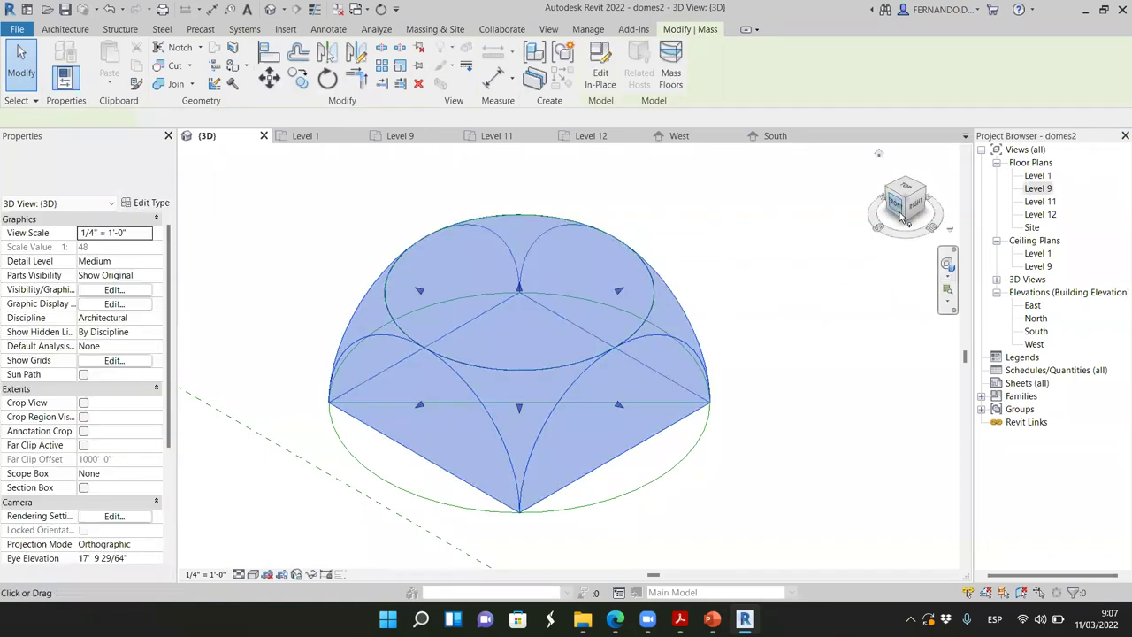
left_click(899, 211)
left_click(915, 180)
middle_click_drag(787, 222, 812, 320, "shift")
left_click(738, 374)
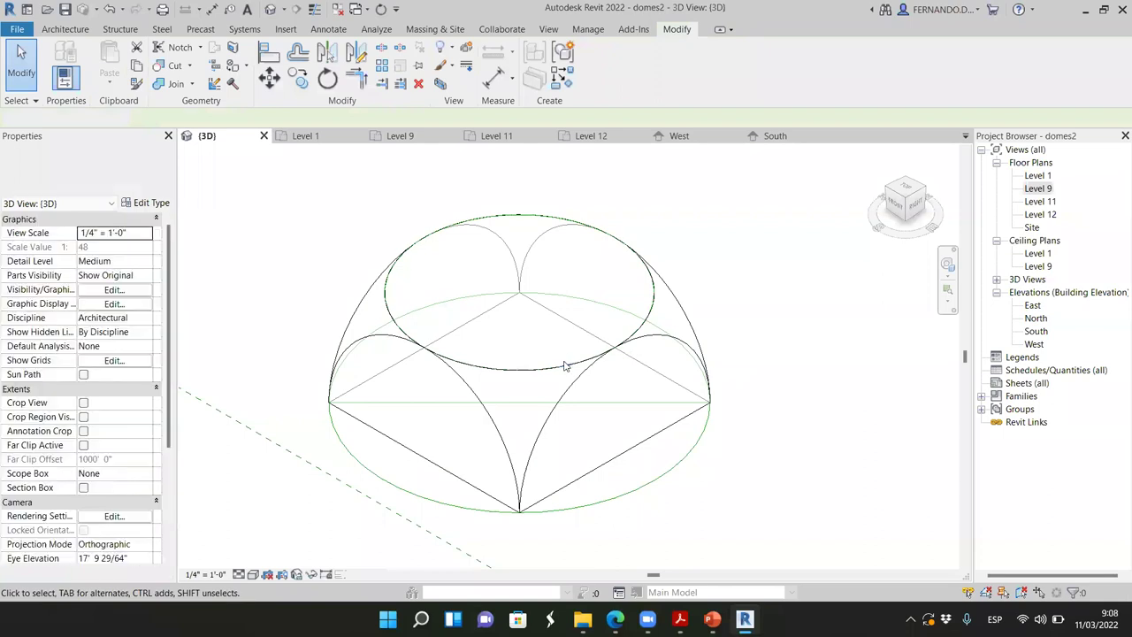
left_click(675, 378)
left_click(781, 319)
middle_click_drag(781, 318, 947, 283, "shift")
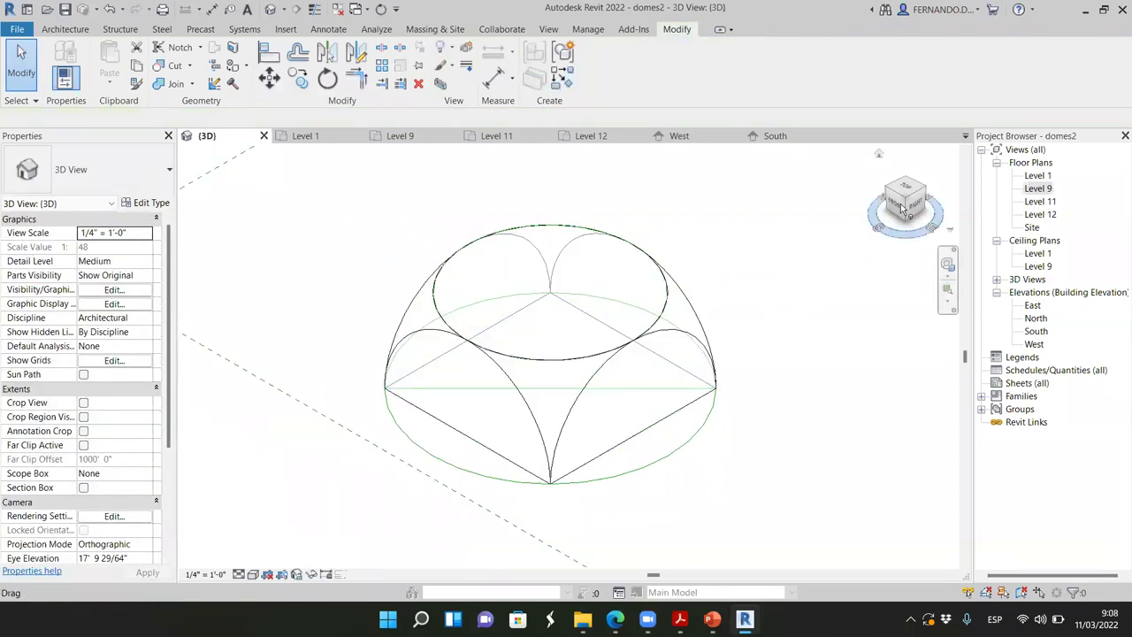
left_click(903, 207)
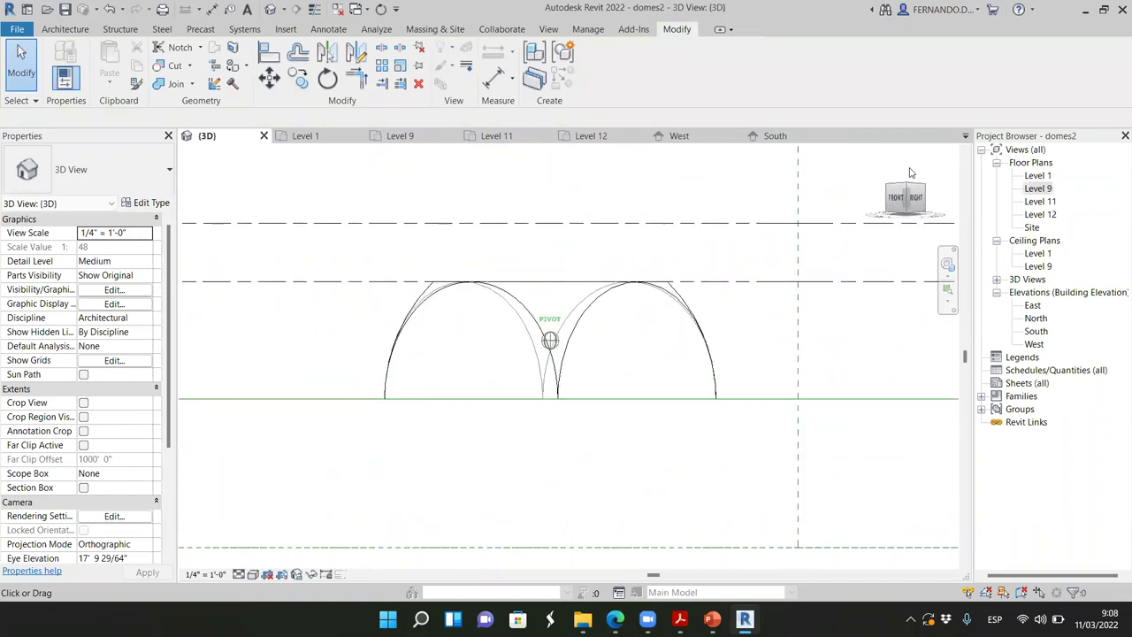
left_click_drag(909, 181, 849, 226)
left_click(893, 226)
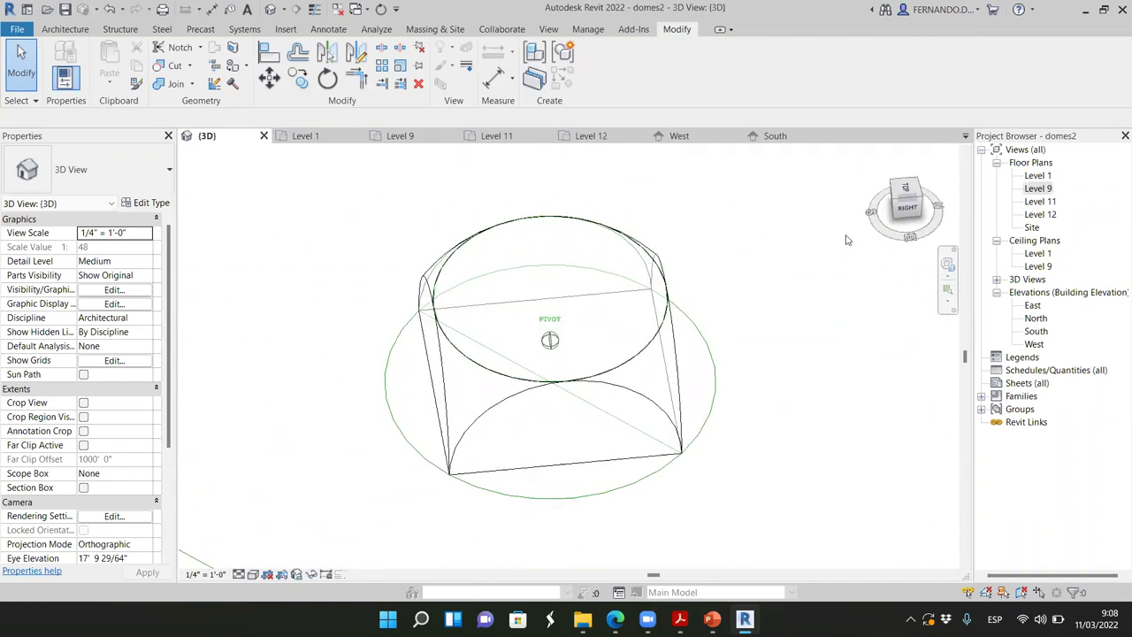
left_click(893, 209)
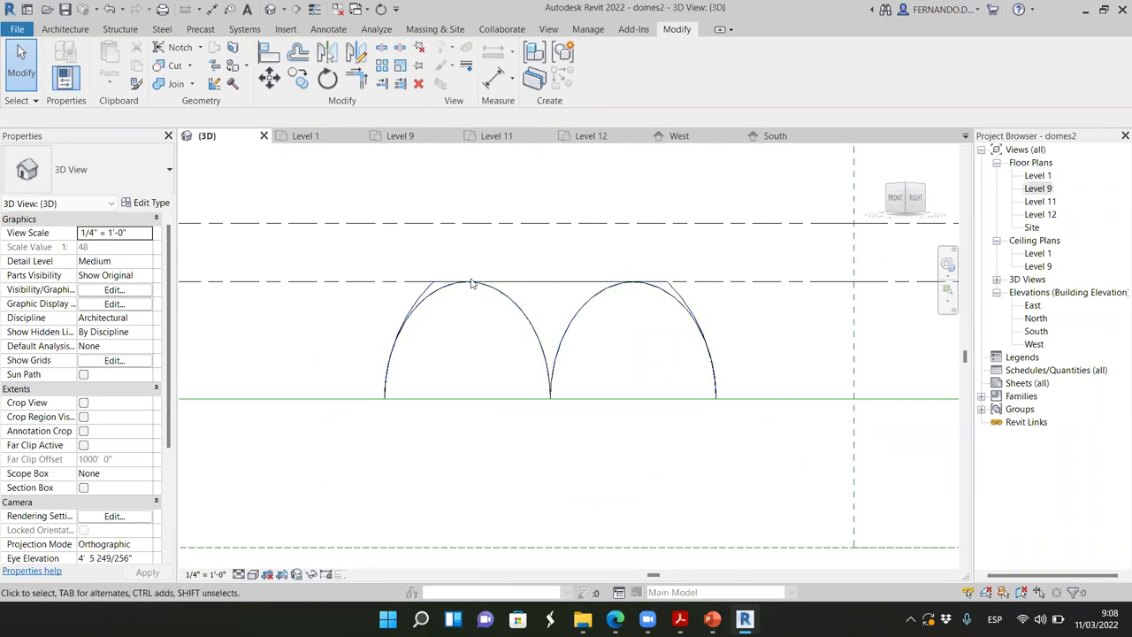
left_click_drag(887, 209, 796, 274)
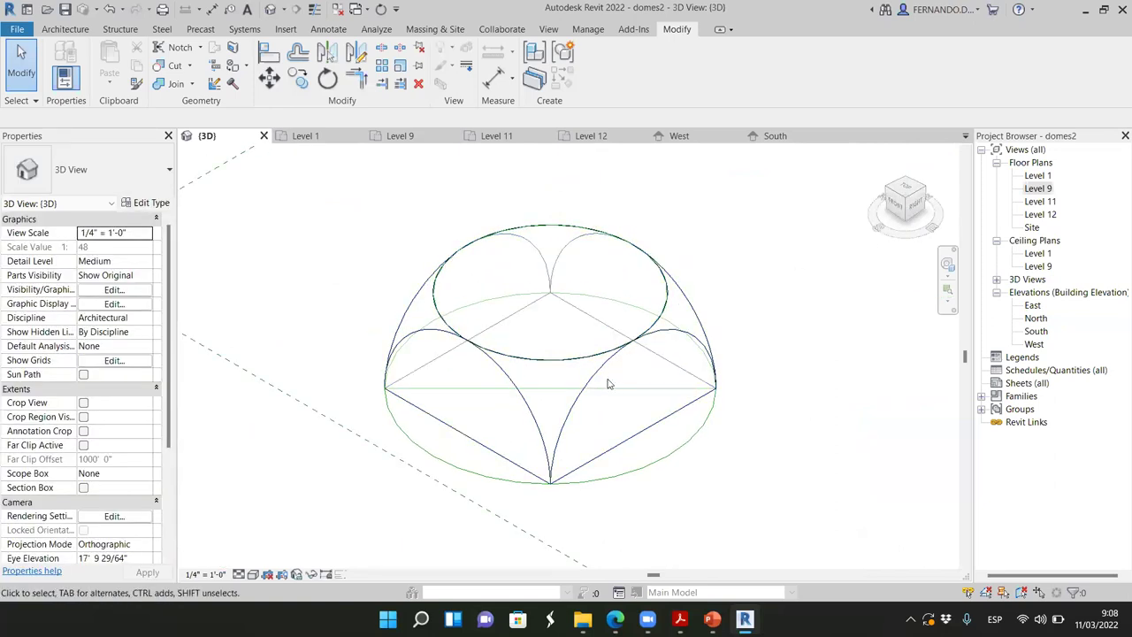
scroll(450, 293, "down", 2)
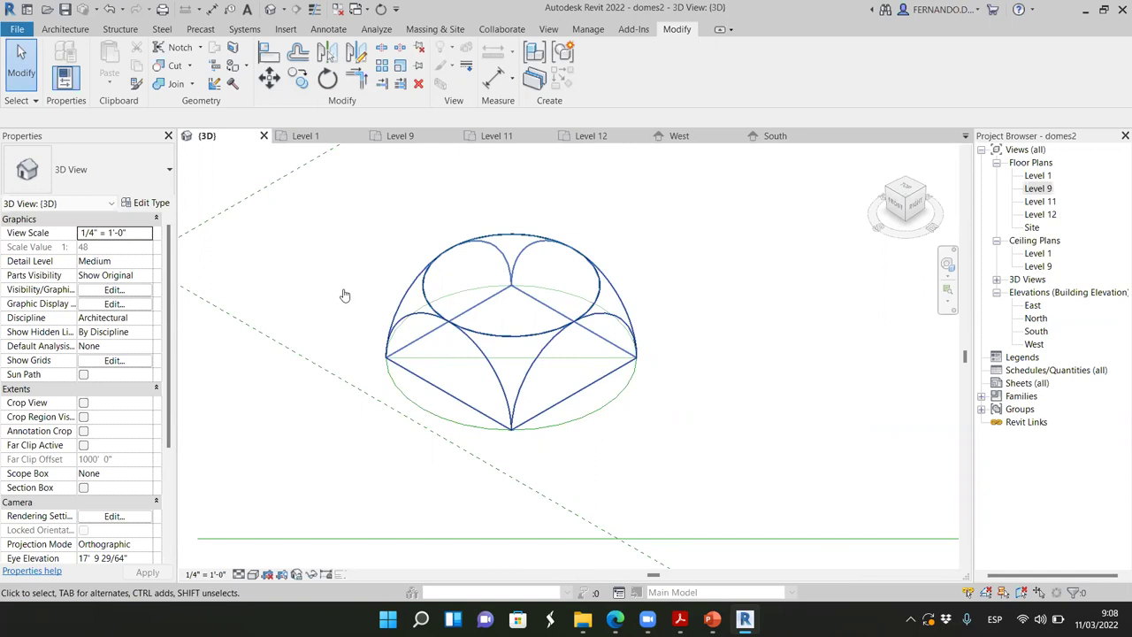
Step: Switch to the browser, review the pendentives diagram, and return to Revit's 3D view of the trimmed dome
key("alt+Tab")
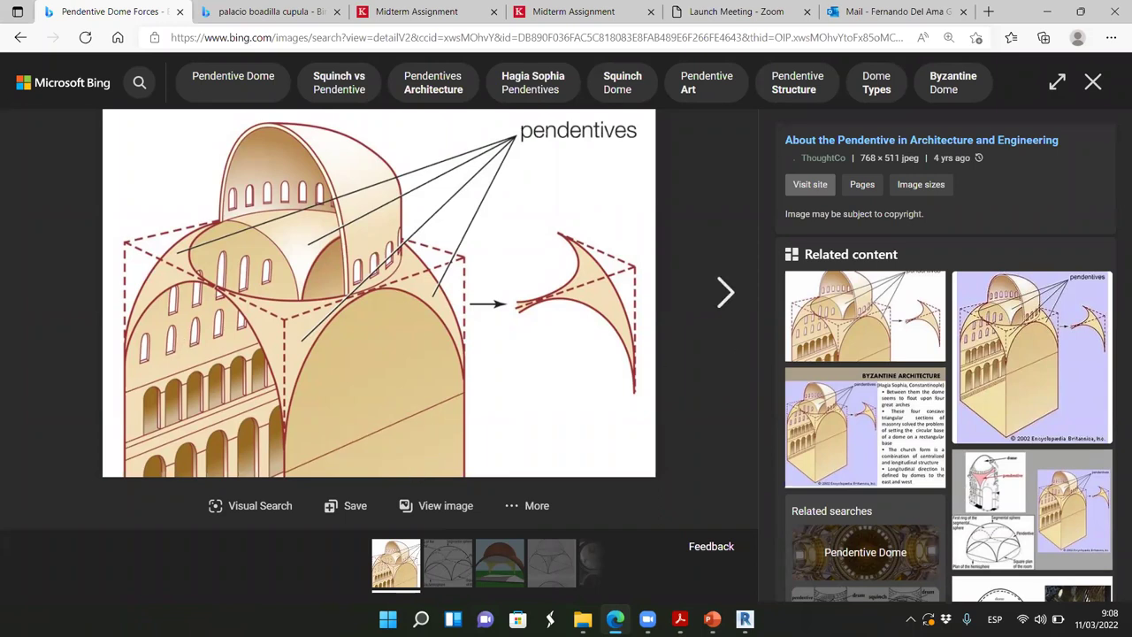
left_click(745, 619)
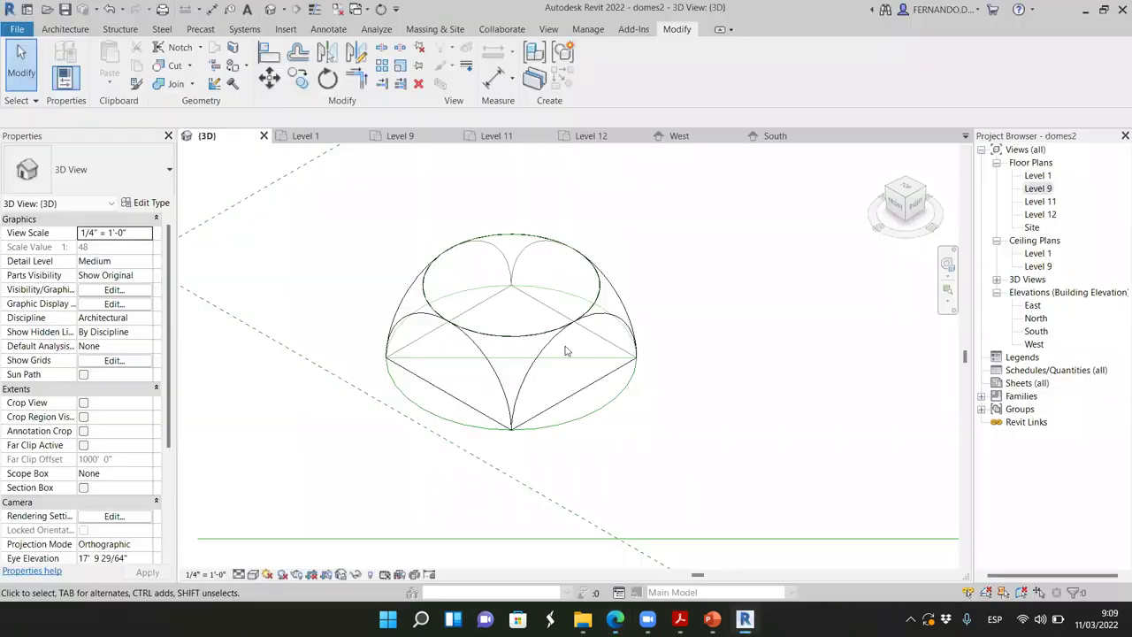
scroll(598, 287, "up", 1)
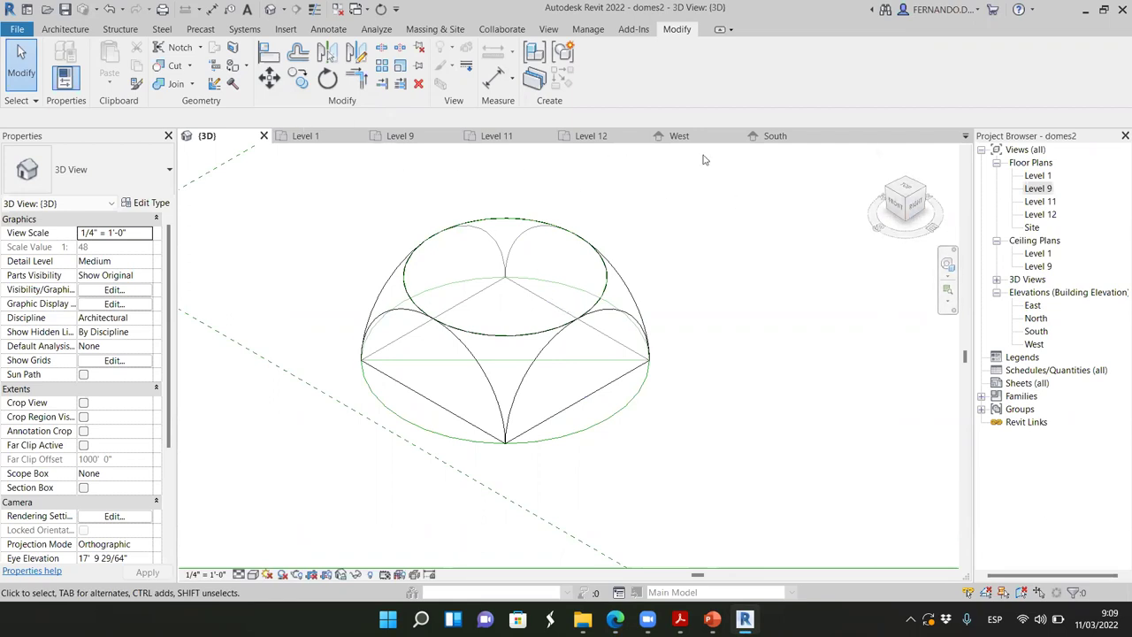
Step: Open the South elevation and examine the trimmed dome mass against the levels and neighbouring domes
left_click(775, 136)
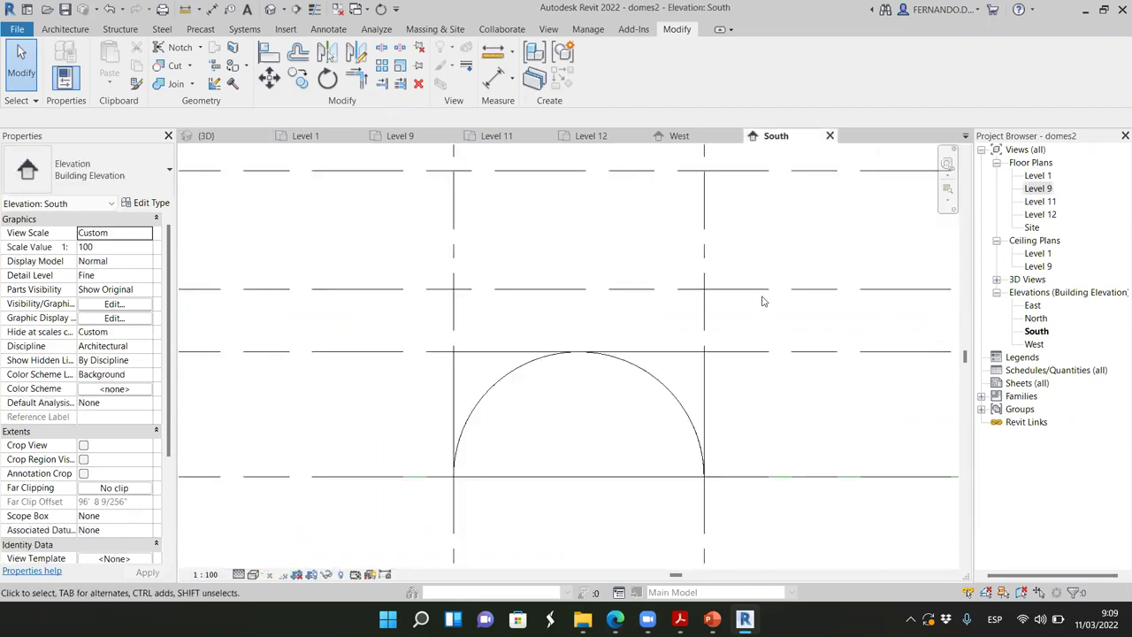
scroll(752, 310, "down", 5)
scroll(659, 345, "up", 4)
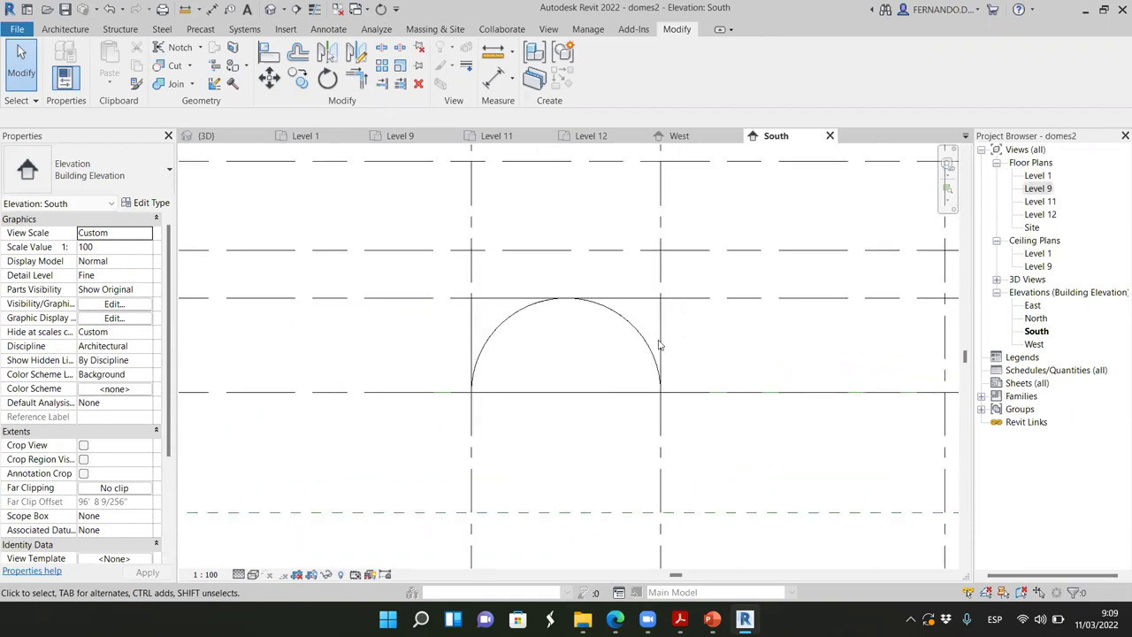
left_click(540, 393)
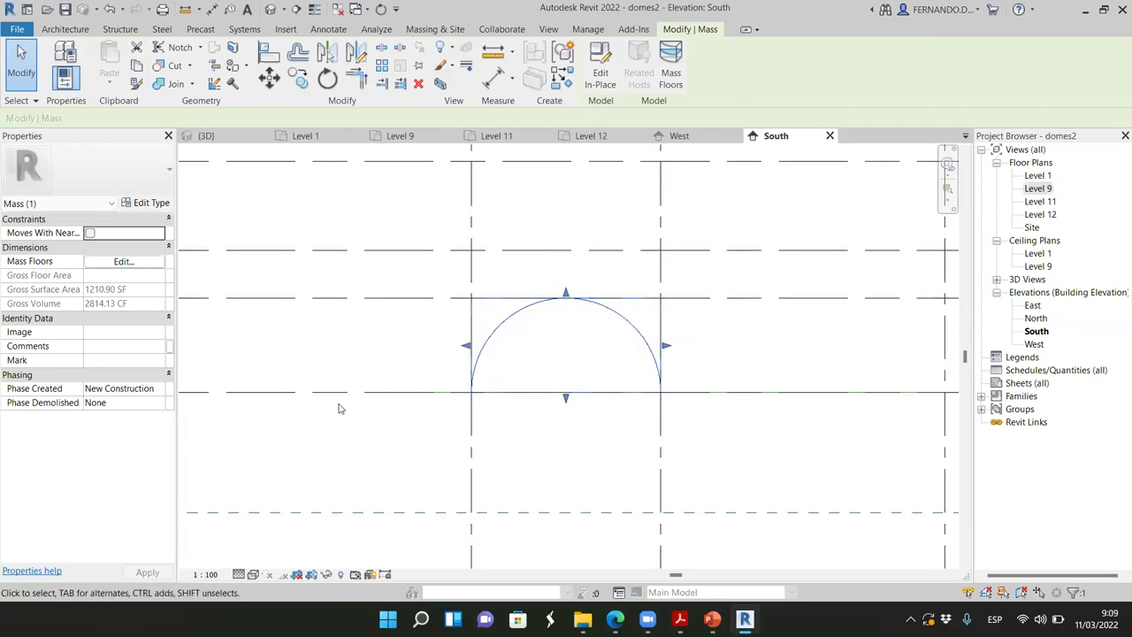
scroll(339, 403, "down", 3)
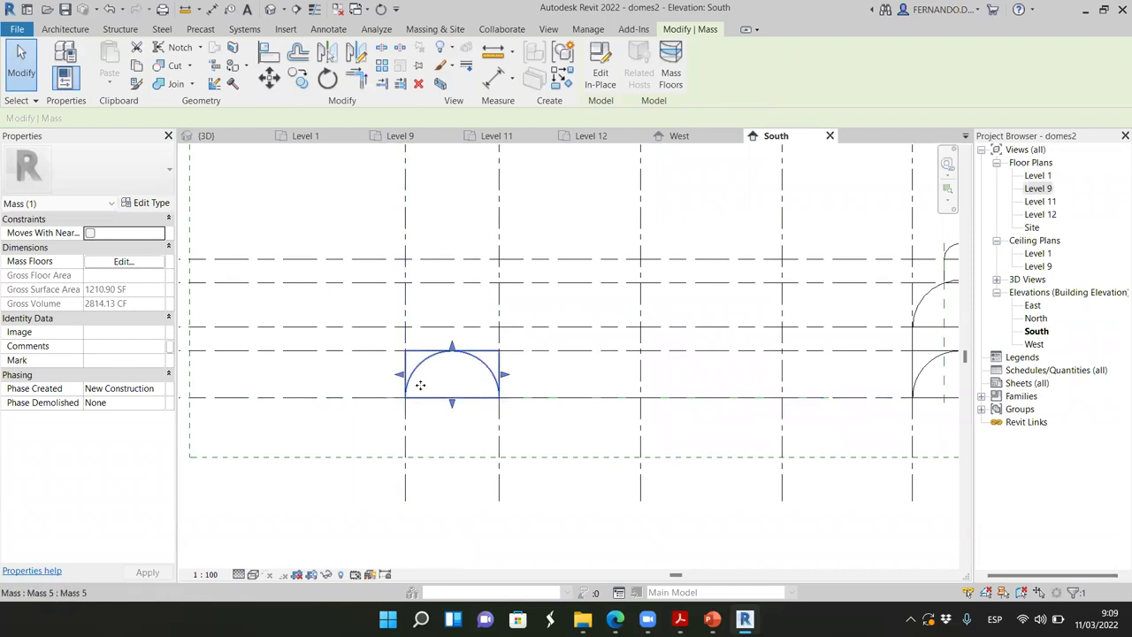
scroll(453, 354, "up", 1)
Step: In the Level 9 floor plan, start a new in-place mass named Mass 4 with Level 9 as the work plane
left_click(423, 139)
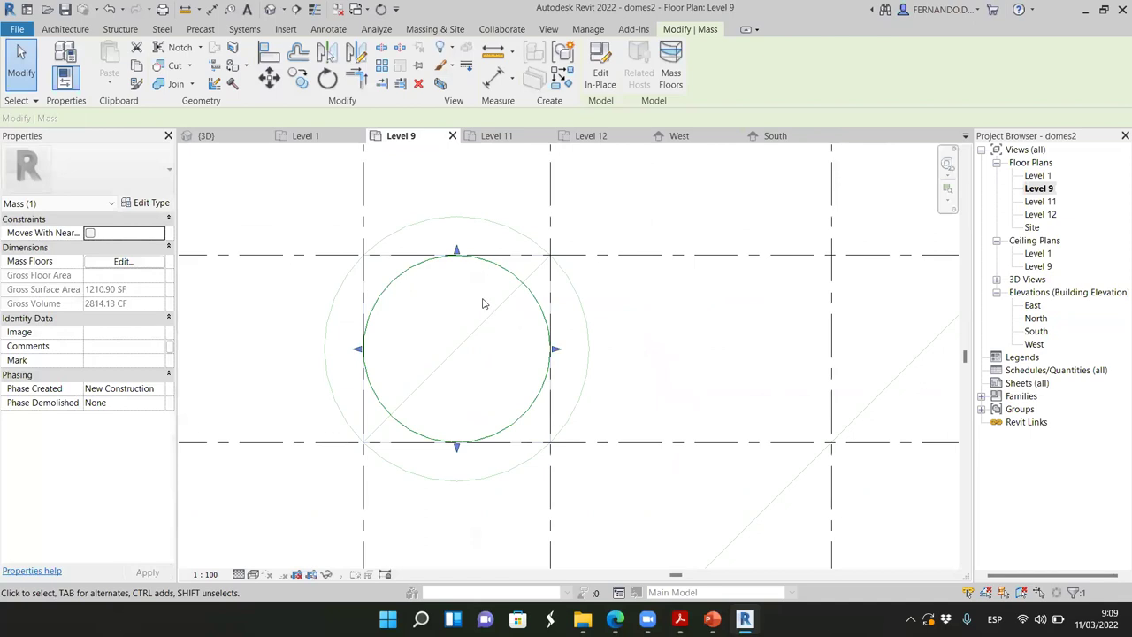
left_click(713, 375)
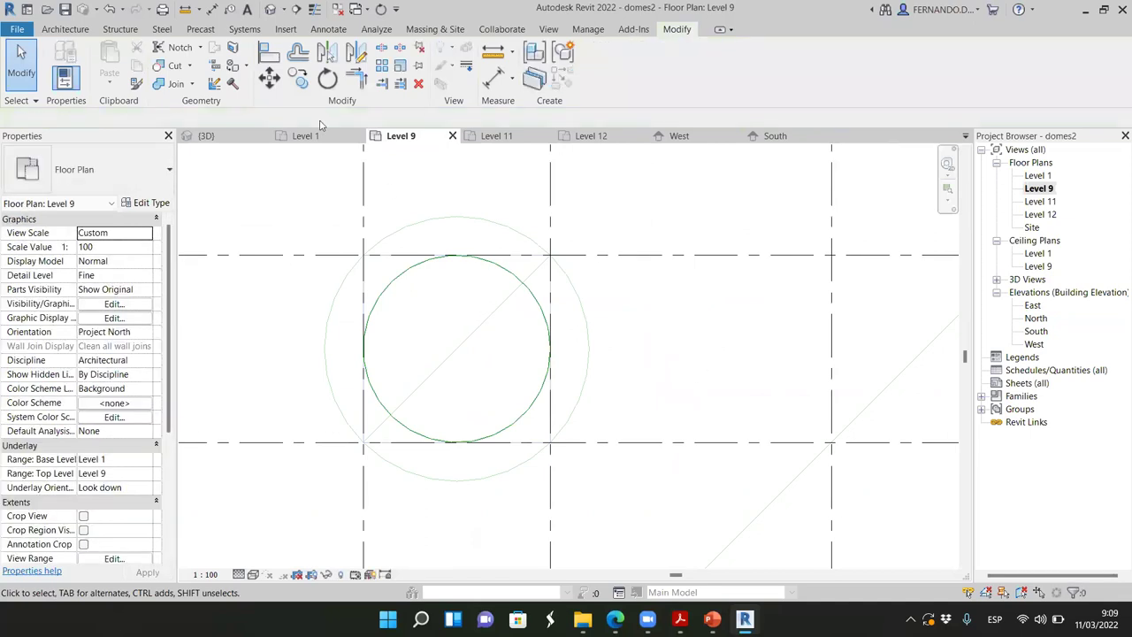
left_click(429, 30)
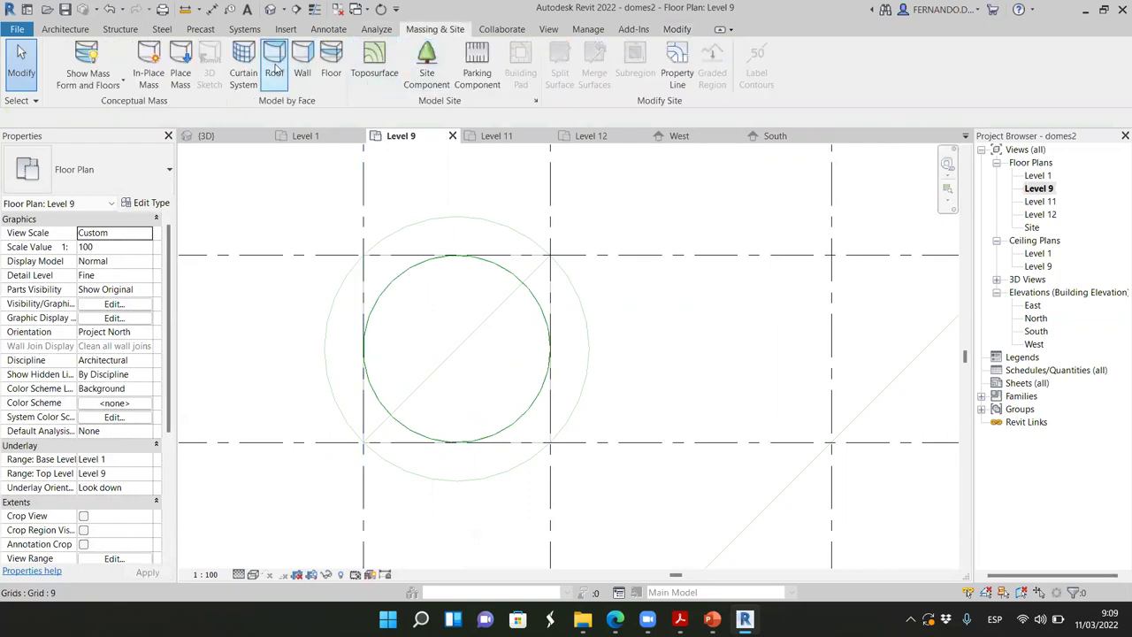
left_click(148, 62)
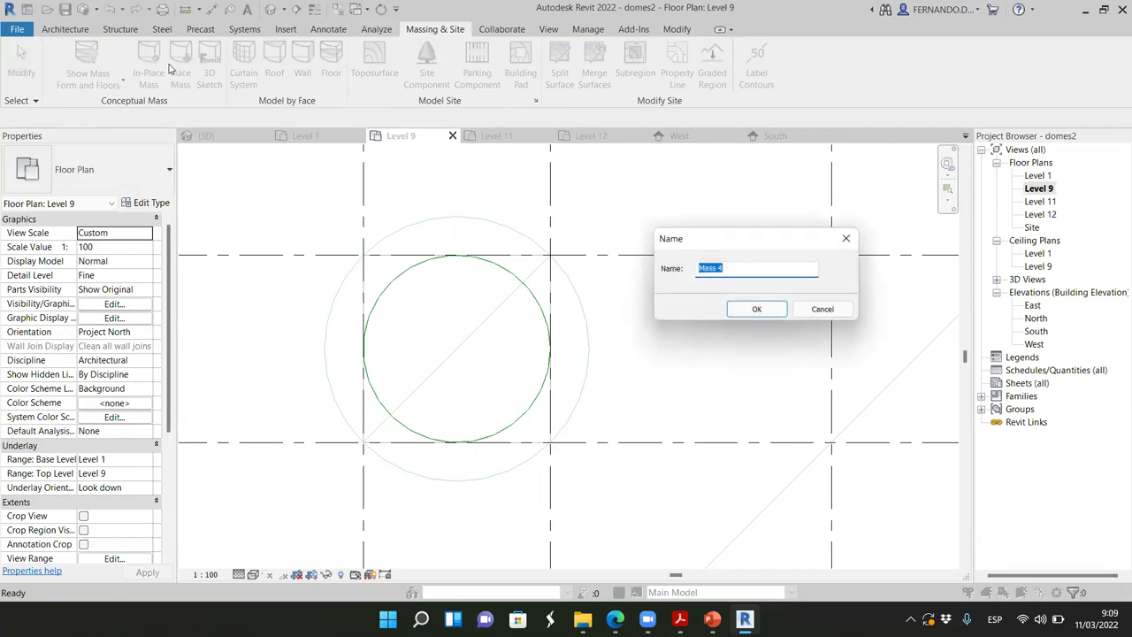
left_click(758, 310)
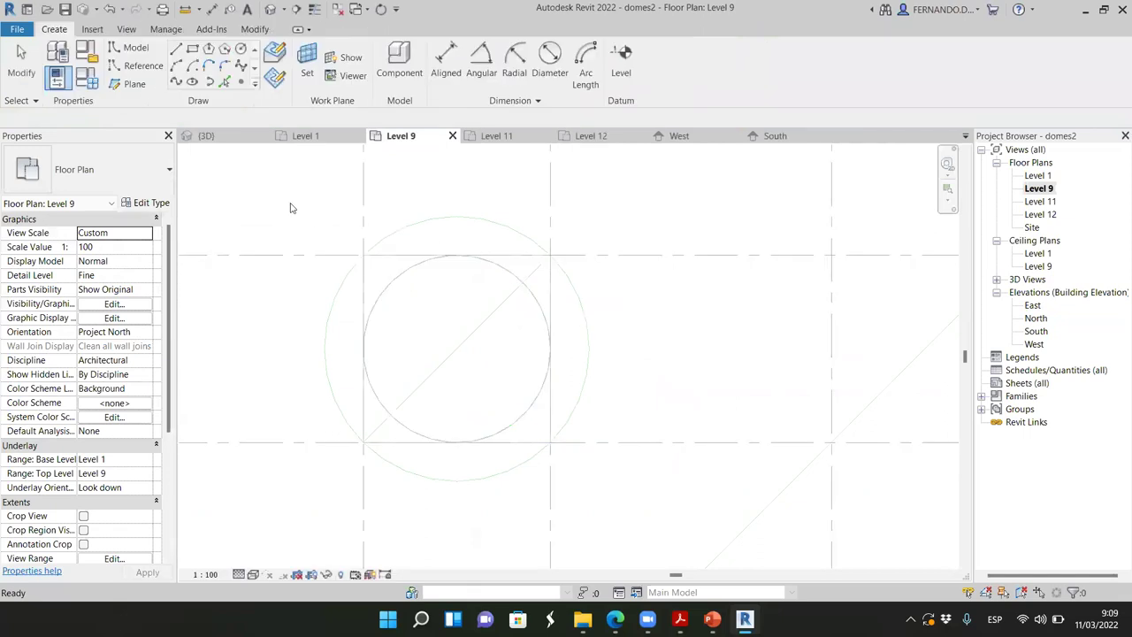
left_click(305, 55)
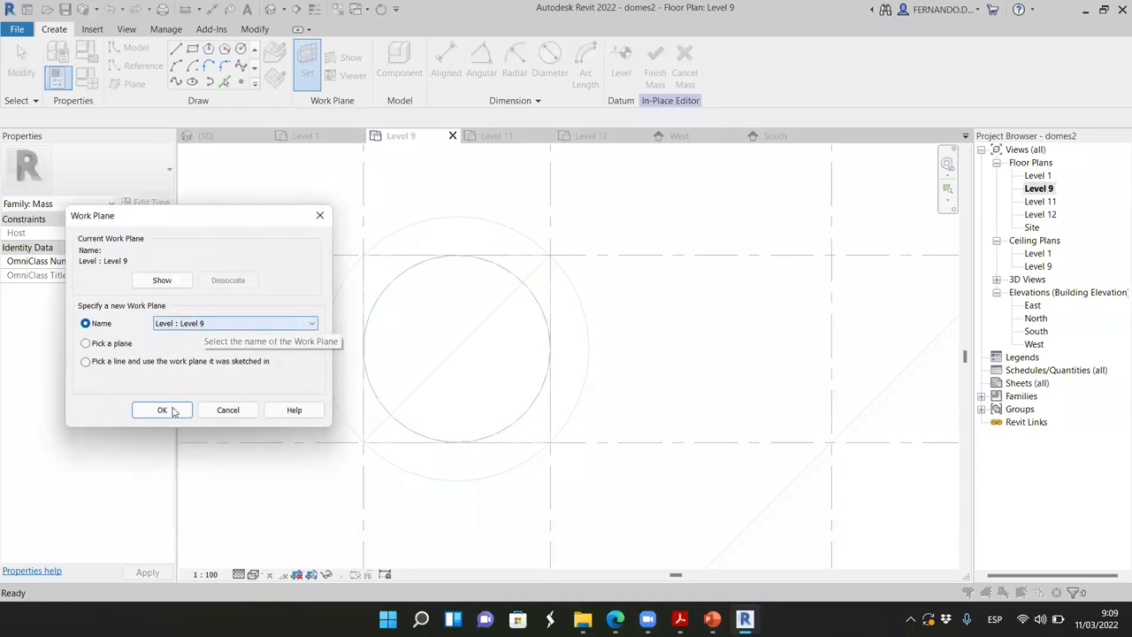
left_click(189, 409)
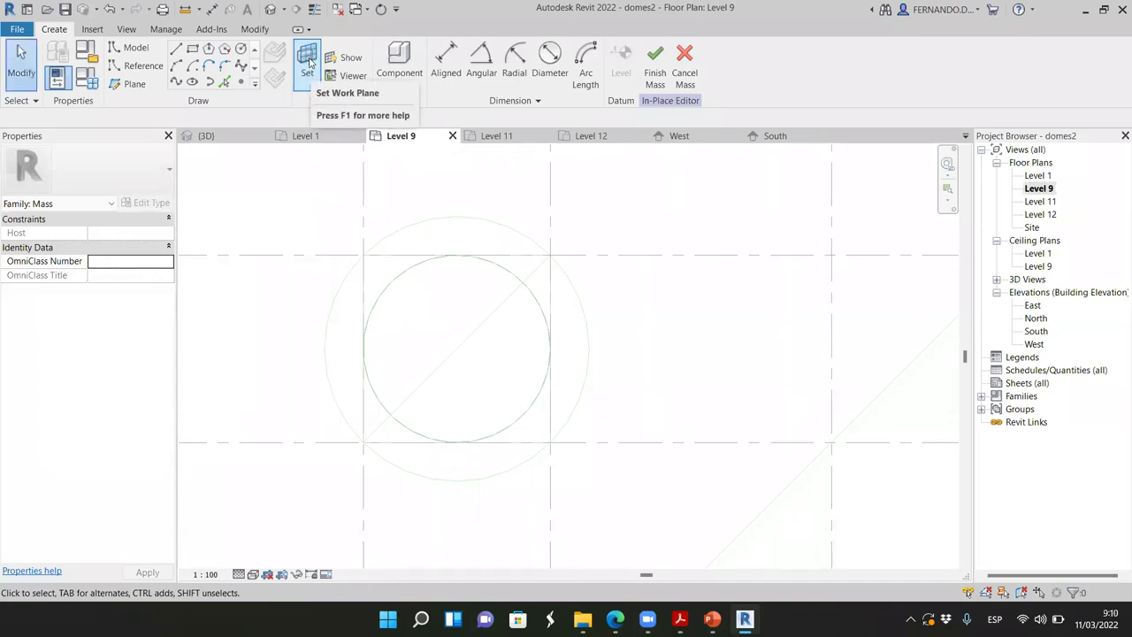
Step: Sketch a circle of 9'-0" radius from the bay's center, matching the dome's circular cut
left_click(241, 49)
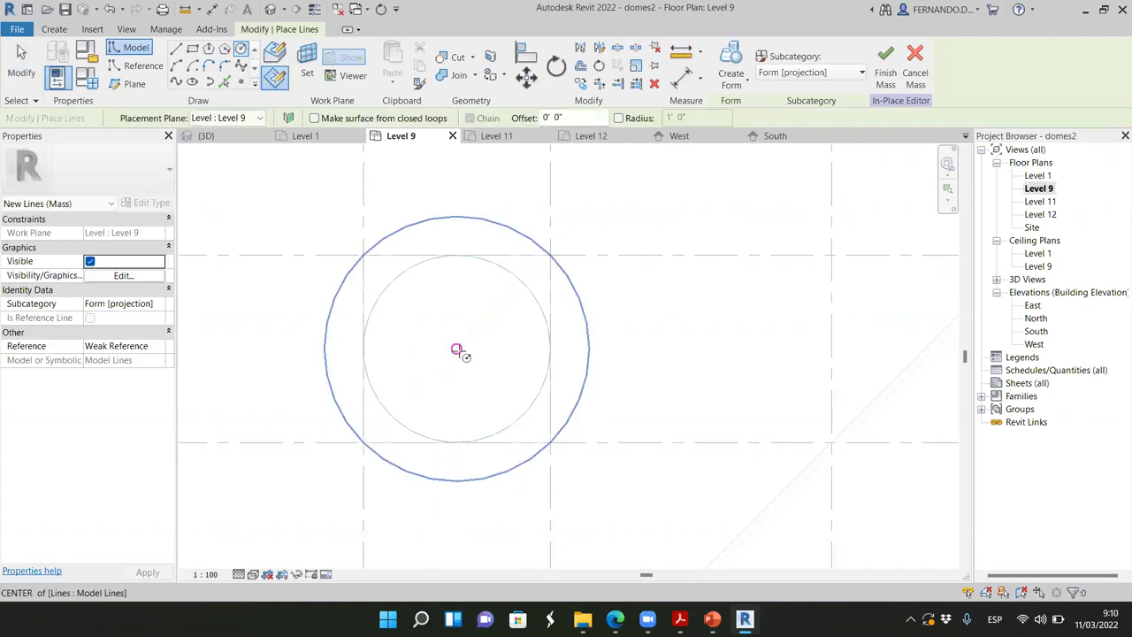
left_click(457, 351)
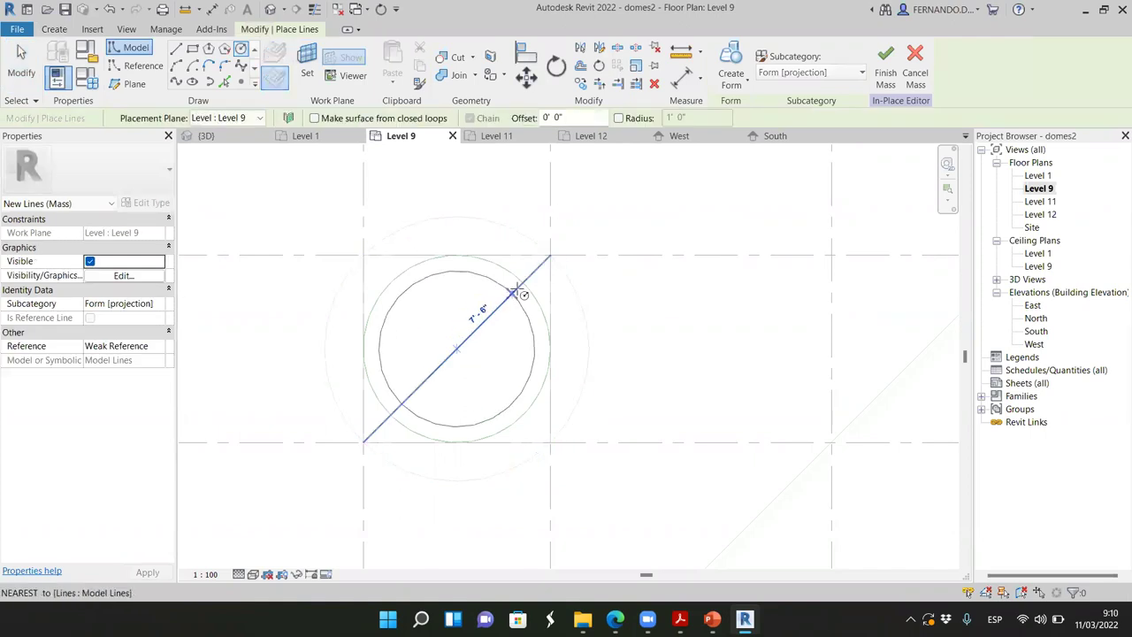
left_click(523, 286)
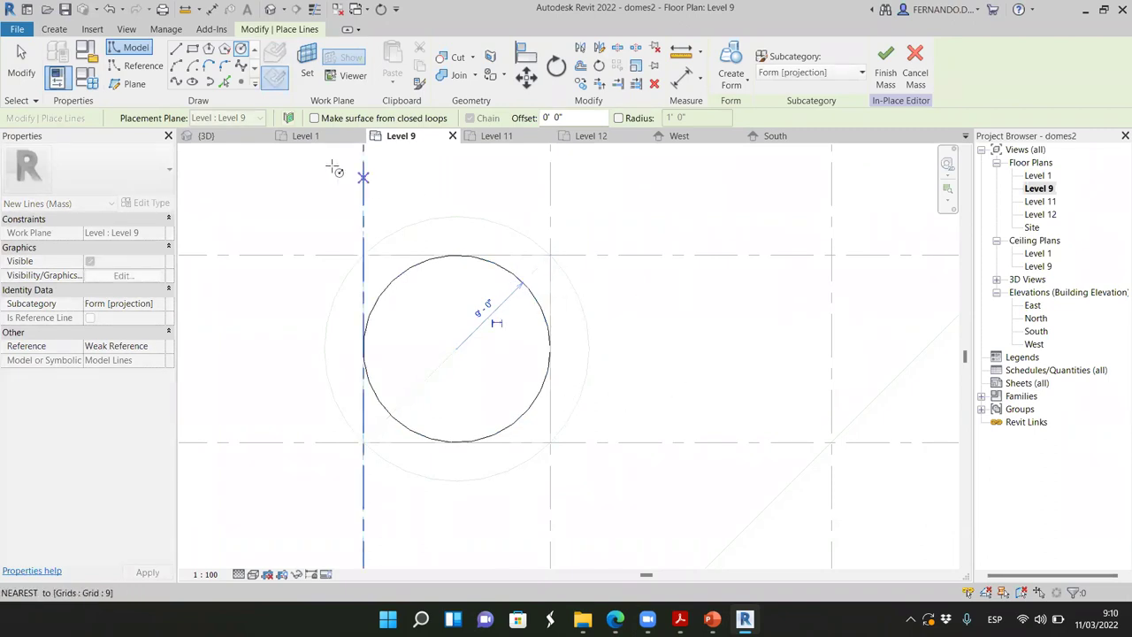
Step: In the 3D view, create a solid cylinder form from the 9'-0" radius circle
left_click(232, 139)
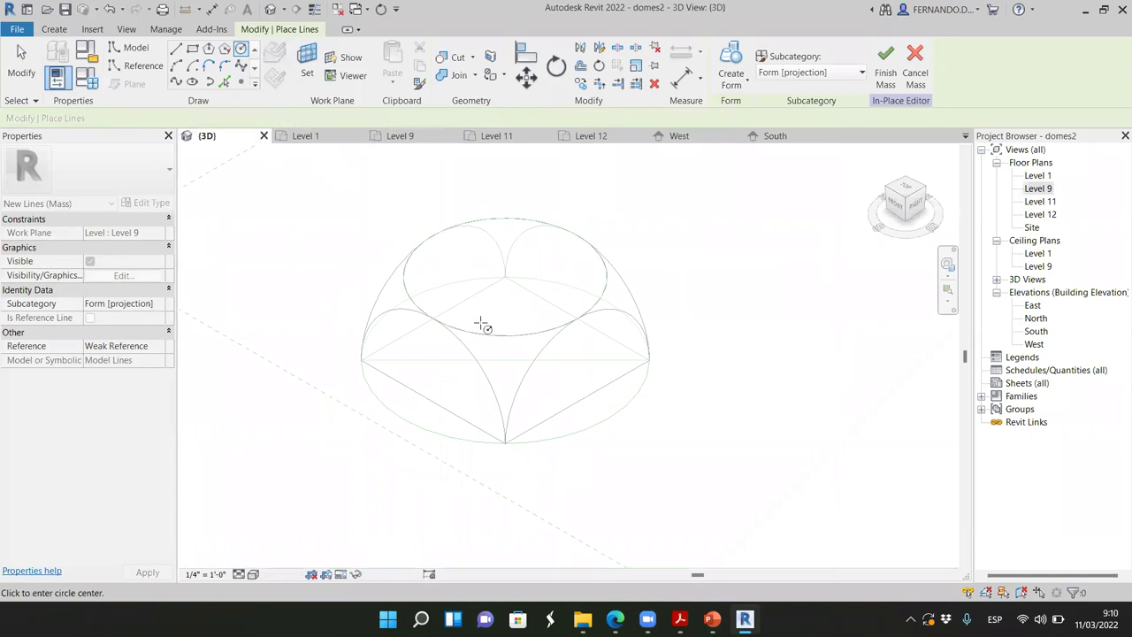
left_click(20, 55)
left_click(517, 336)
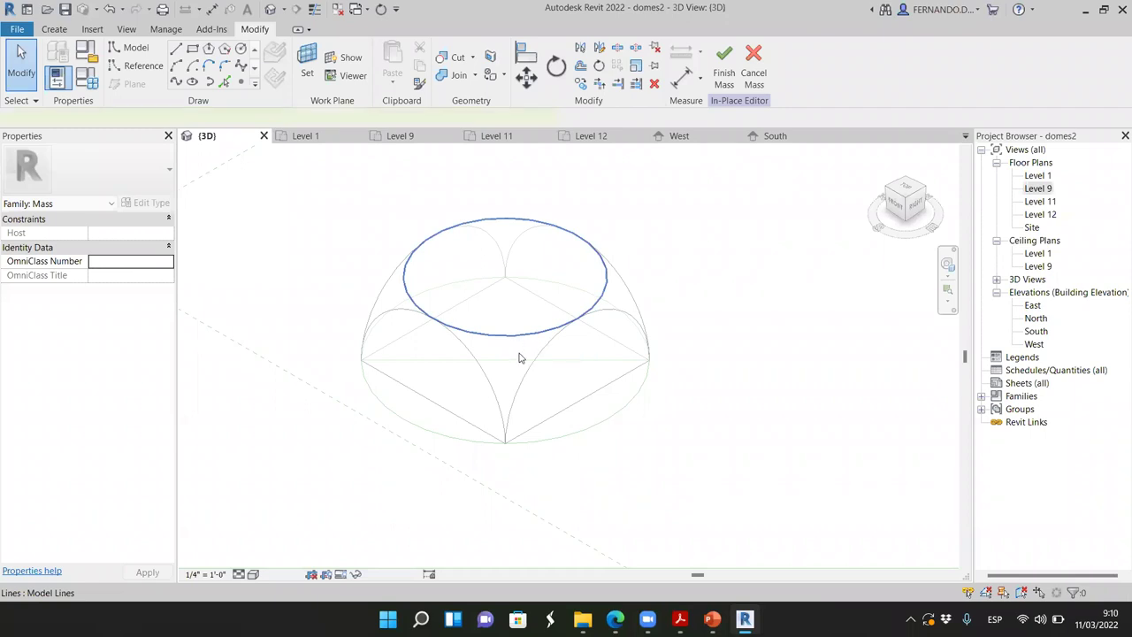
left_click(519, 357)
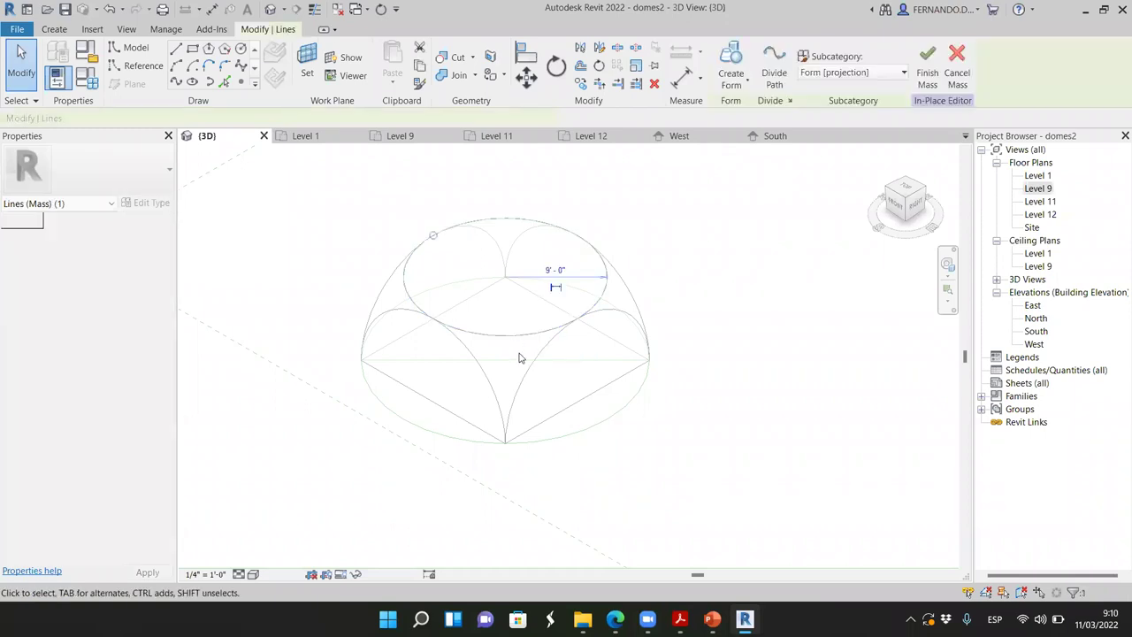
left_click(745, 85)
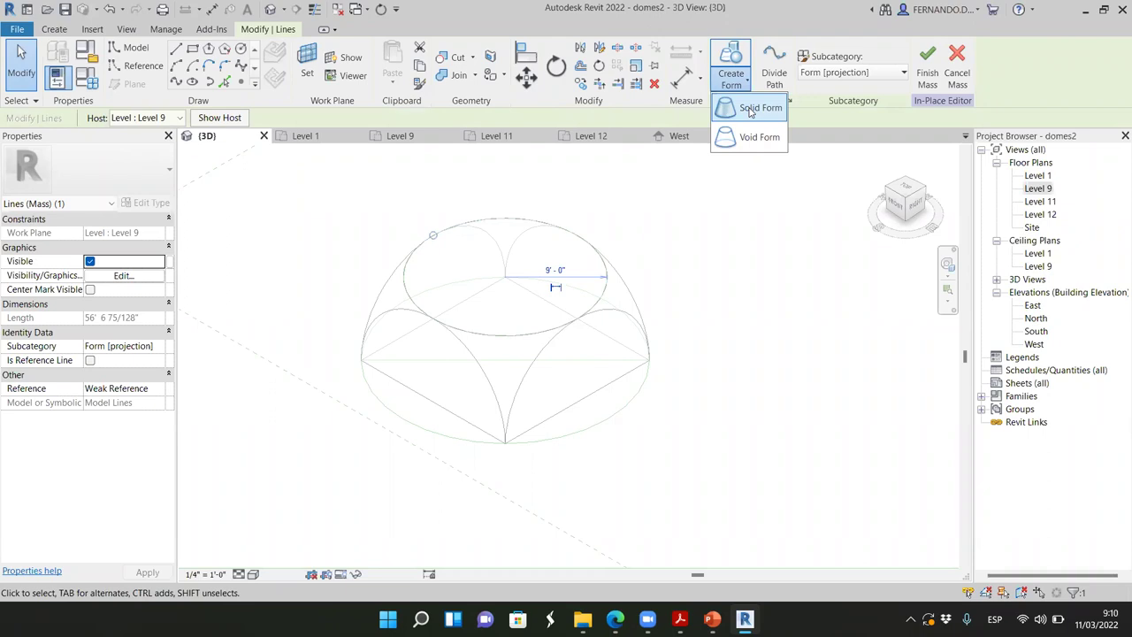
left_click(749, 109)
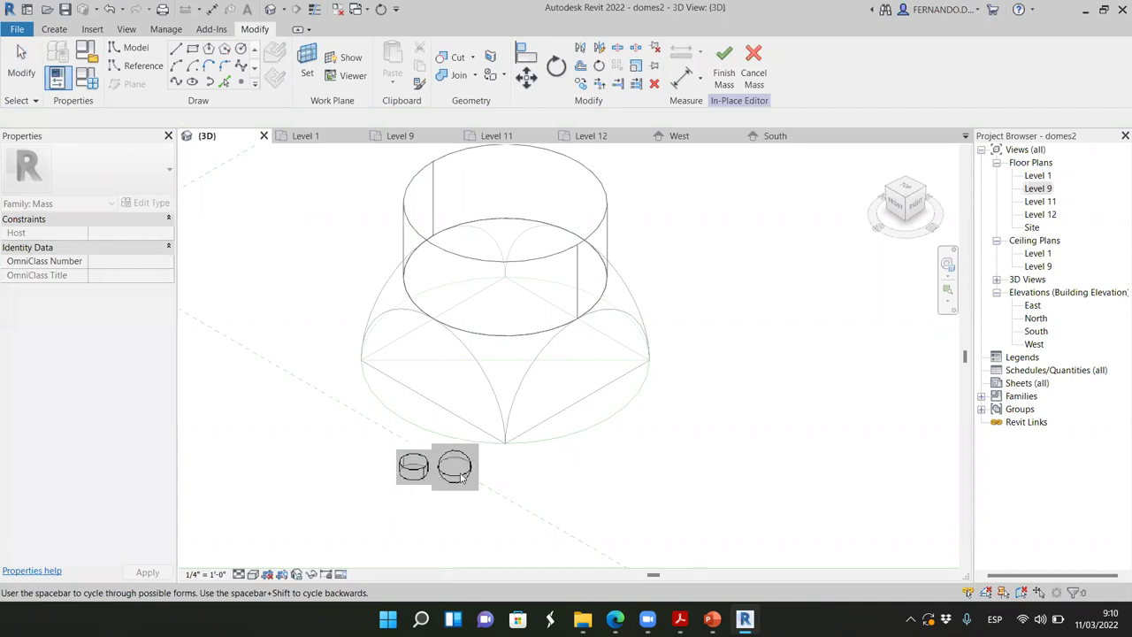
left_click(416, 476)
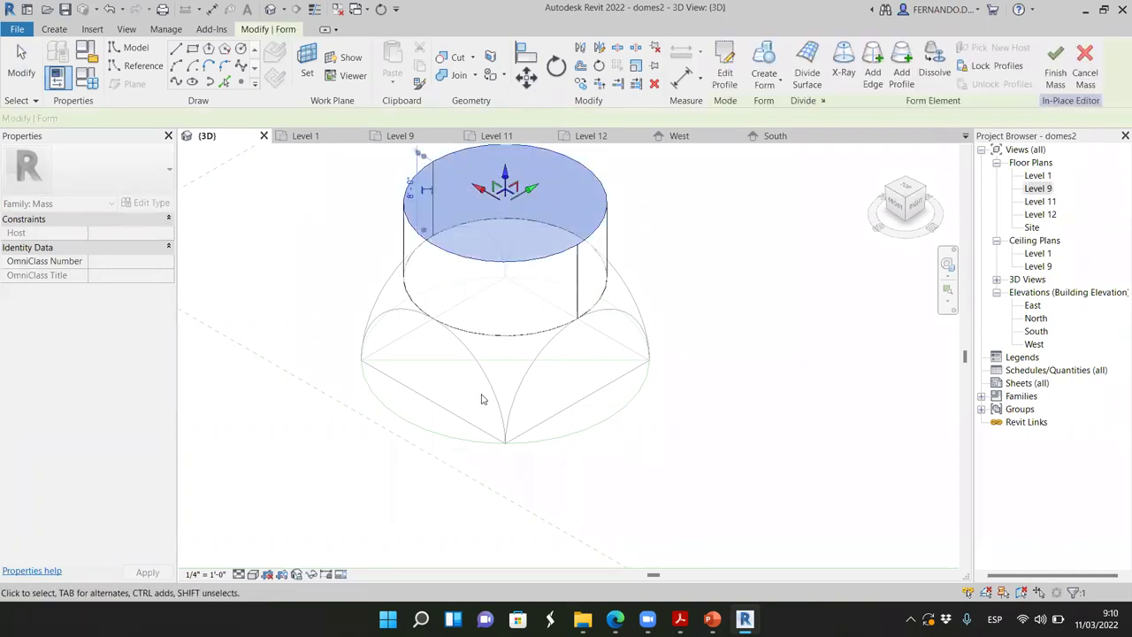
Step: In the South elevation, lower the cylinder's top face onto Level 10, giving the drum a height of 4'-6"
scroll(481, 397, "down", 2)
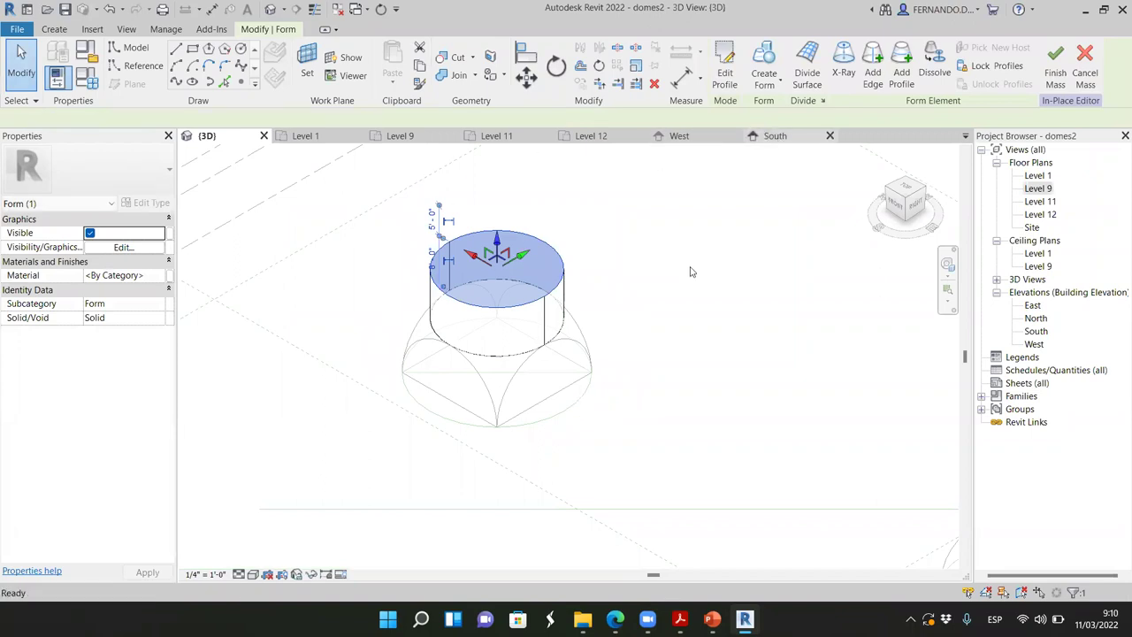
key("ctrl+Tab")
scroll(353, 301, "down", 3)
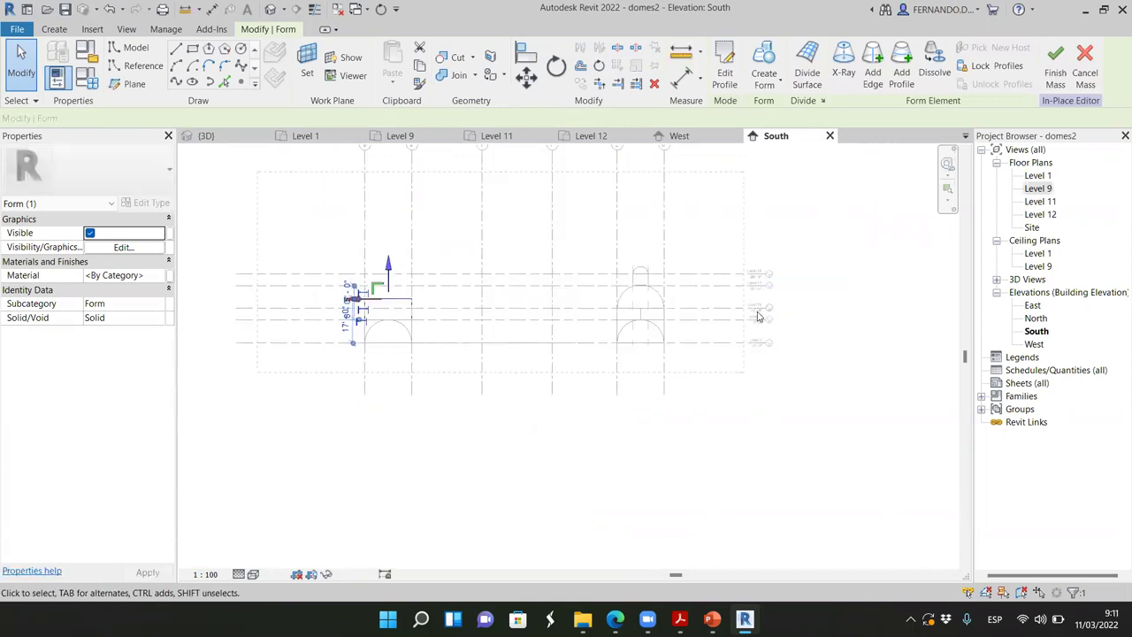
scroll(763, 317, "up", 5)
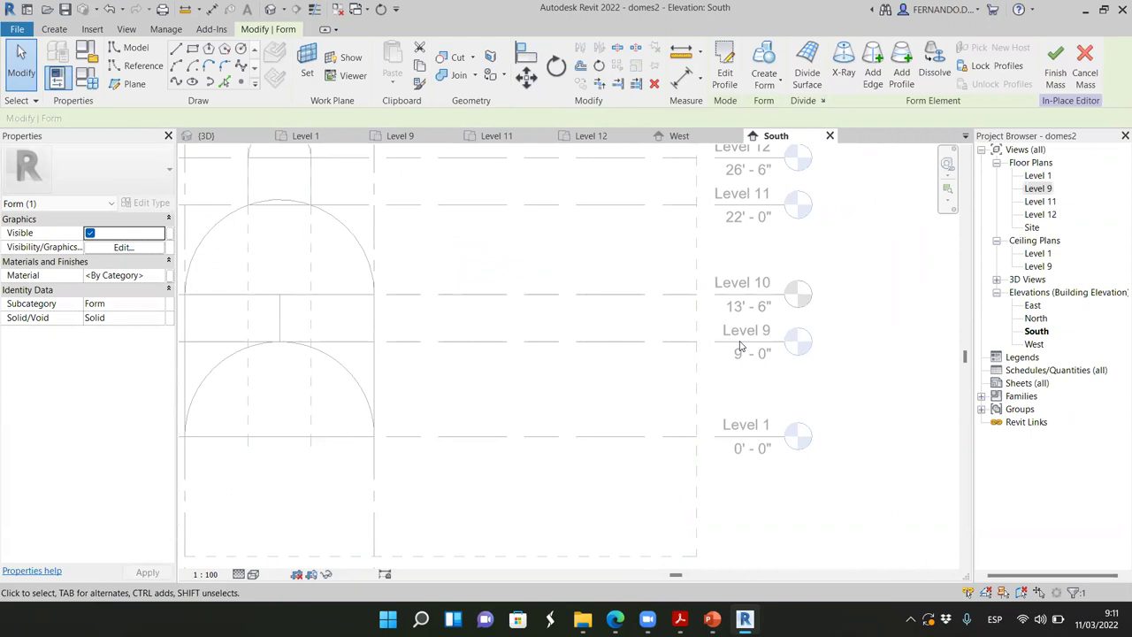
scroll(743, 347, "up", 2)
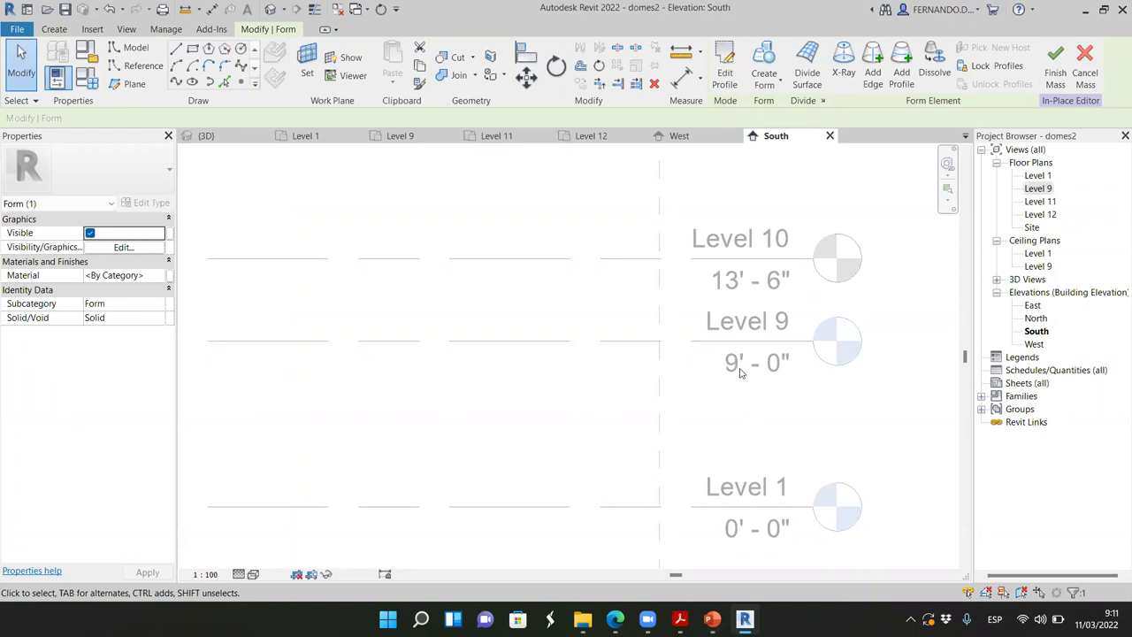
scroll(824, 332, "down", 3)
scroll(833, 297, "up", 2)
scroll(808, 305, "up", 3)
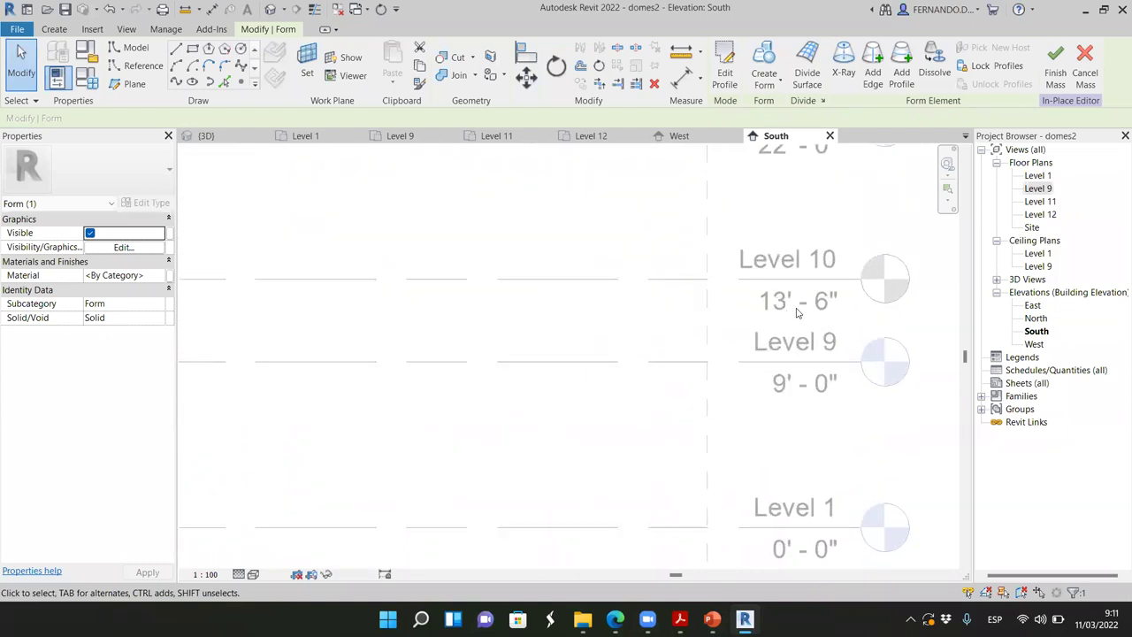
scroll(840, 312, "down", 5)
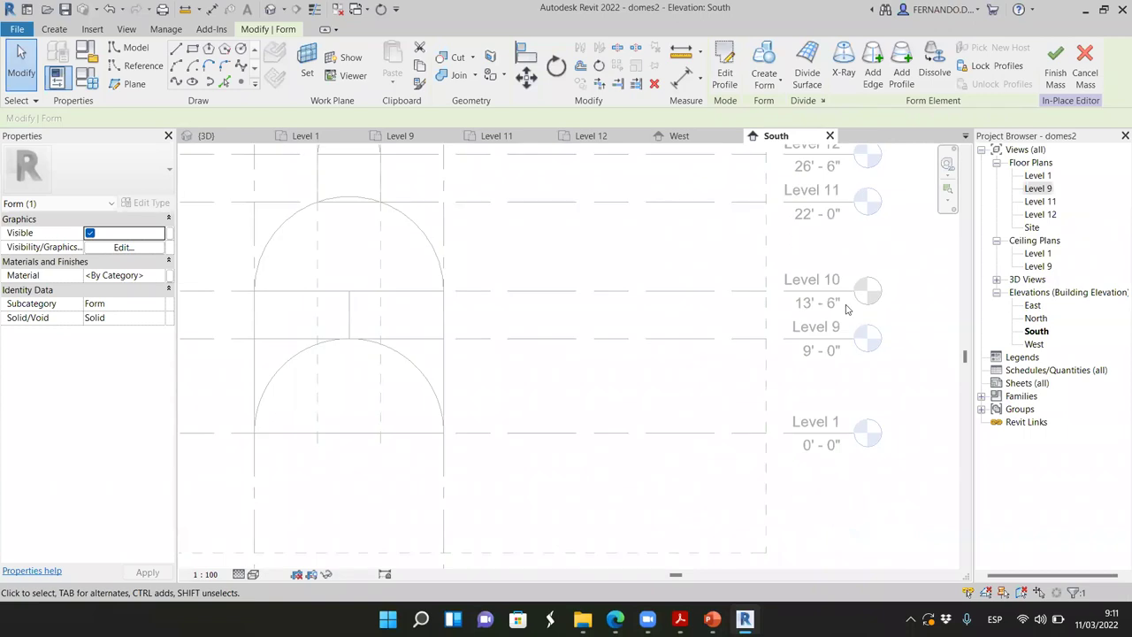
scroll(496, 295, "up", 5)
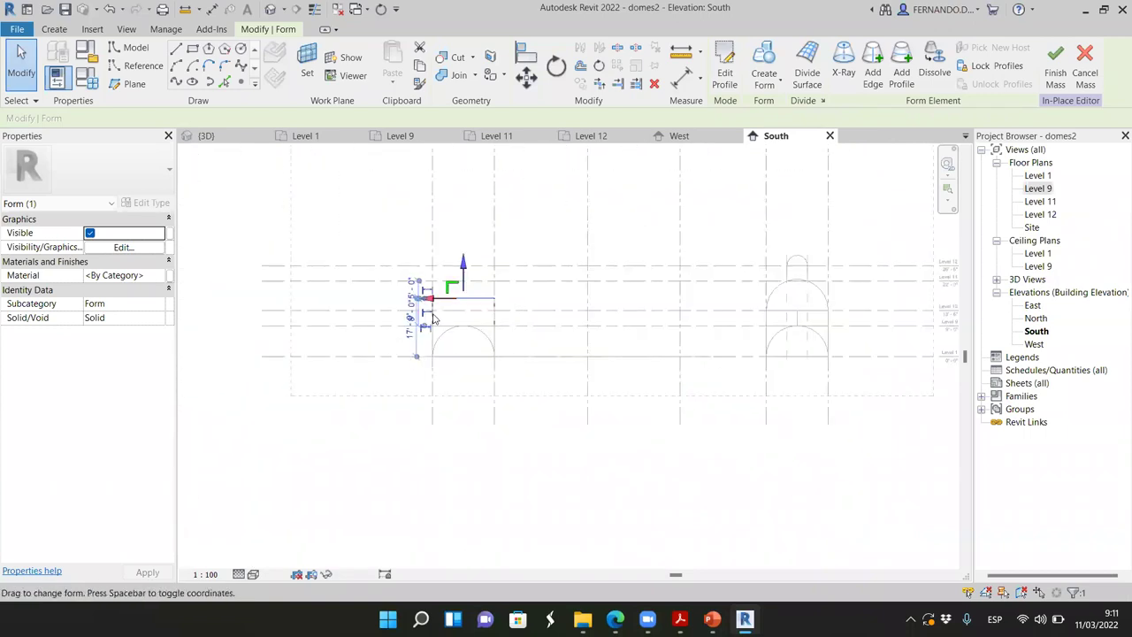
left_click_drag(521, 252, 525, 285)
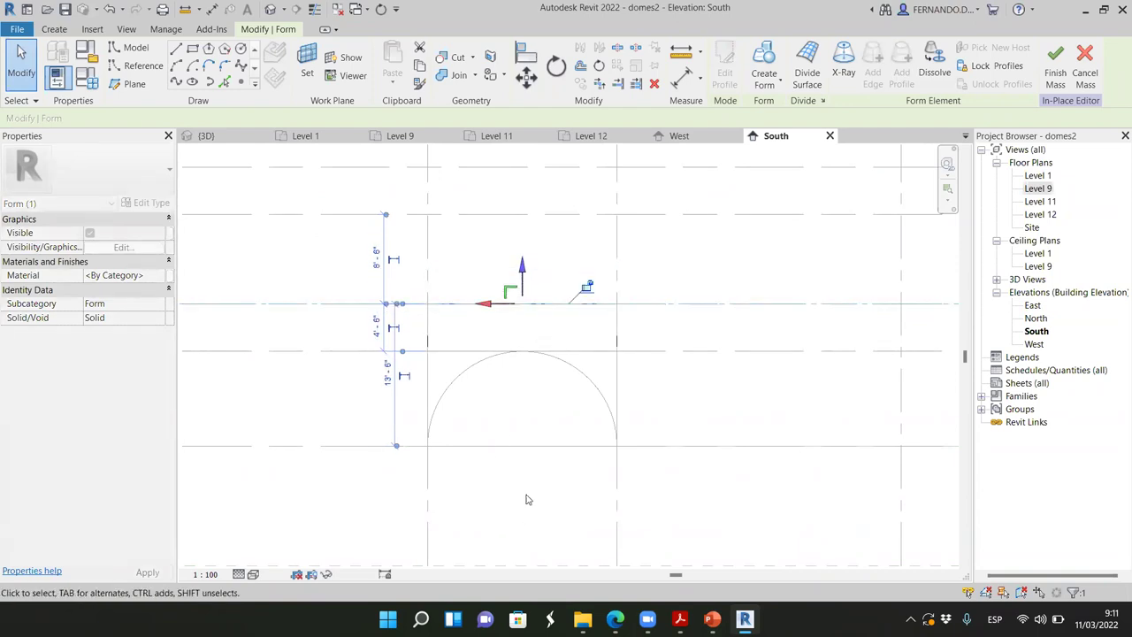
left_click(506, 303)
Step: Return to the 3D view and finish the drum mass above the pendentives
left_click(259, 135)
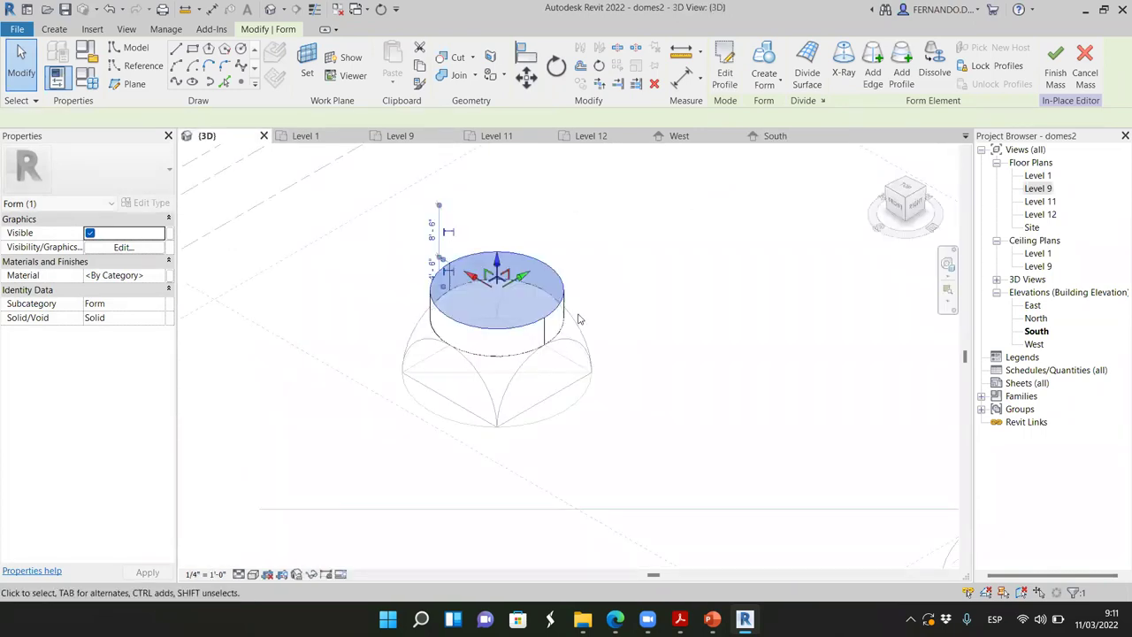
left_click(652, 442)
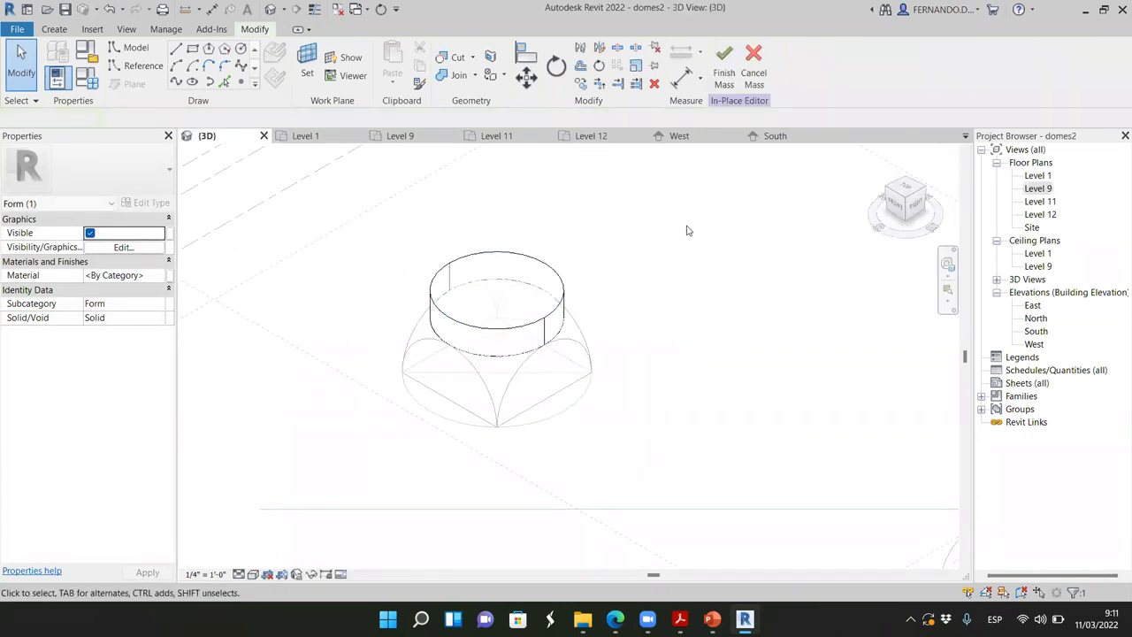
left_click(725, 63)
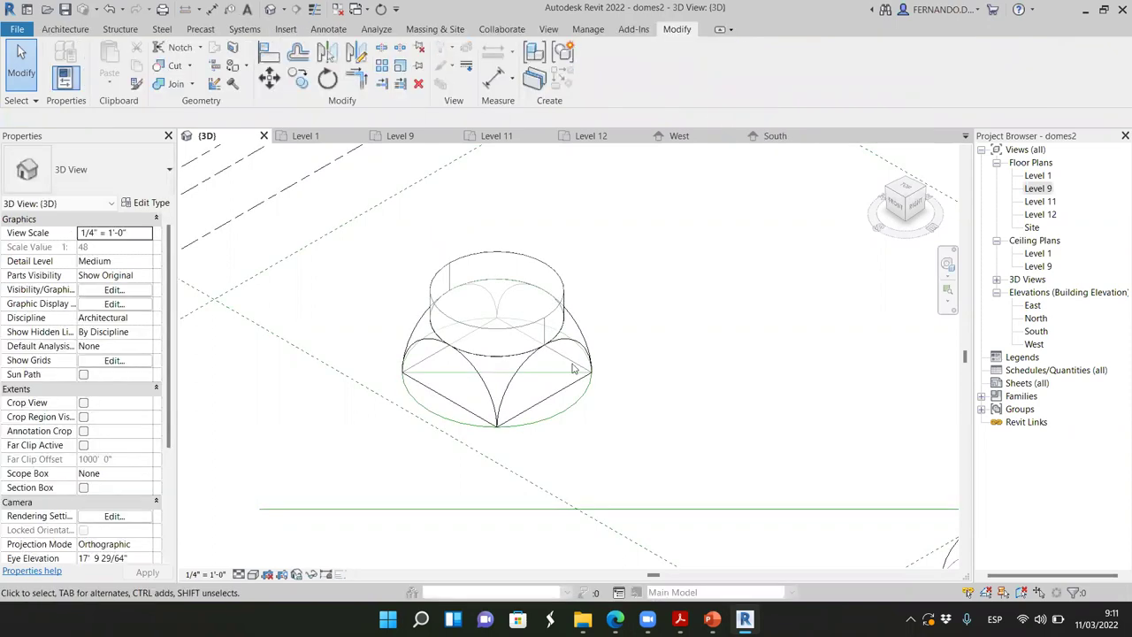
Step: Inspect the pendentive mass and the cylindrical drum mass separately in the 3D view
scroll(533, 354, "up", 2)
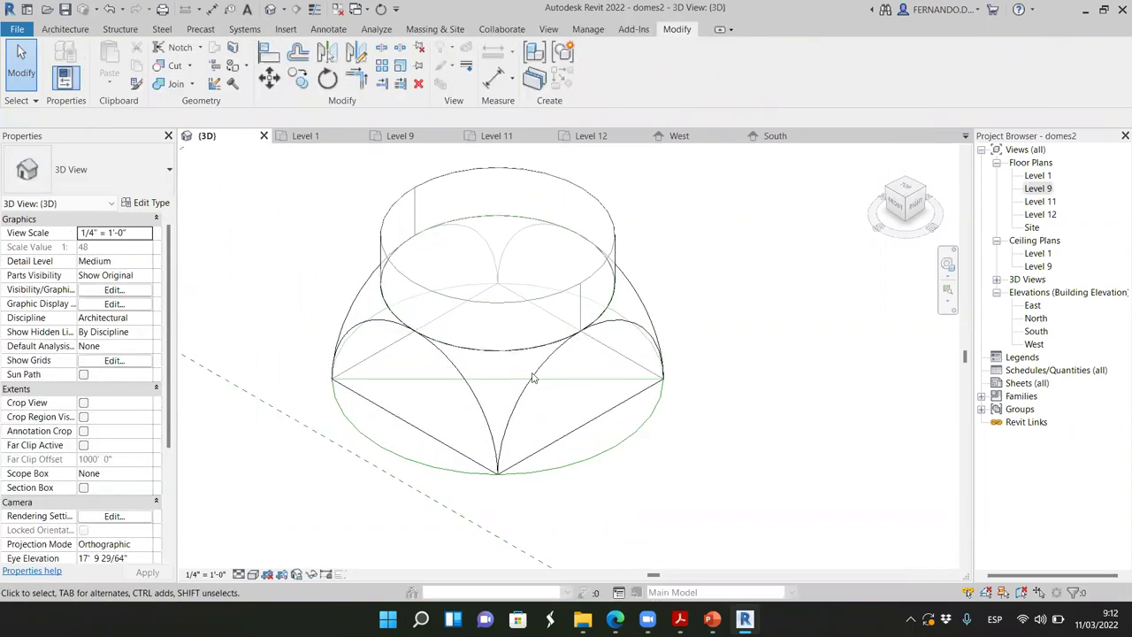
left_click(516, 522)
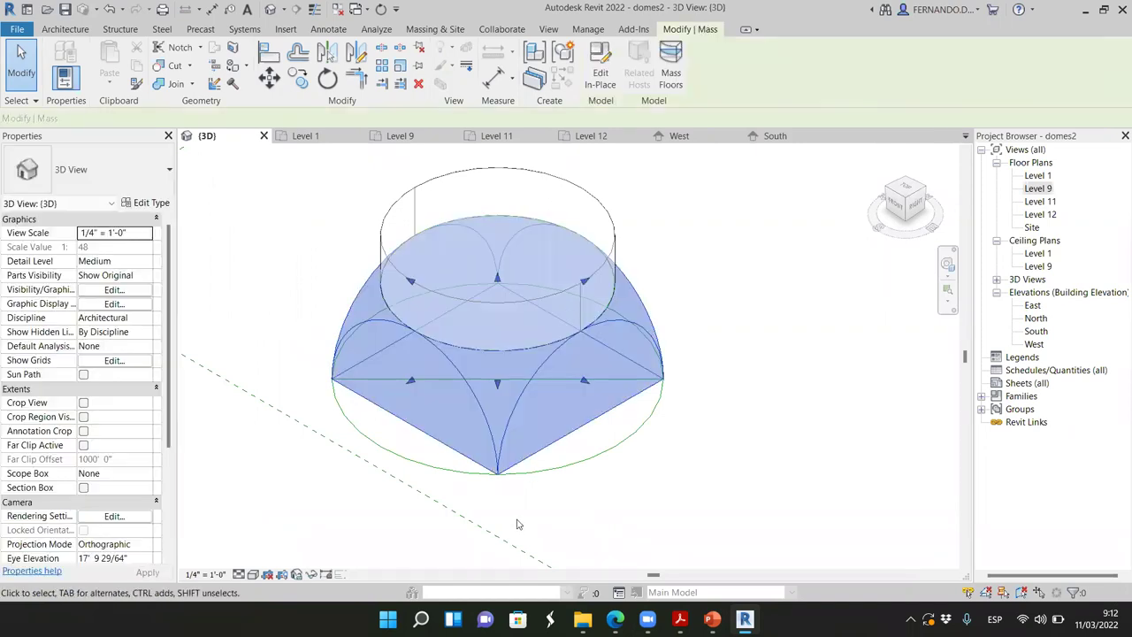
left_click(769, 312)
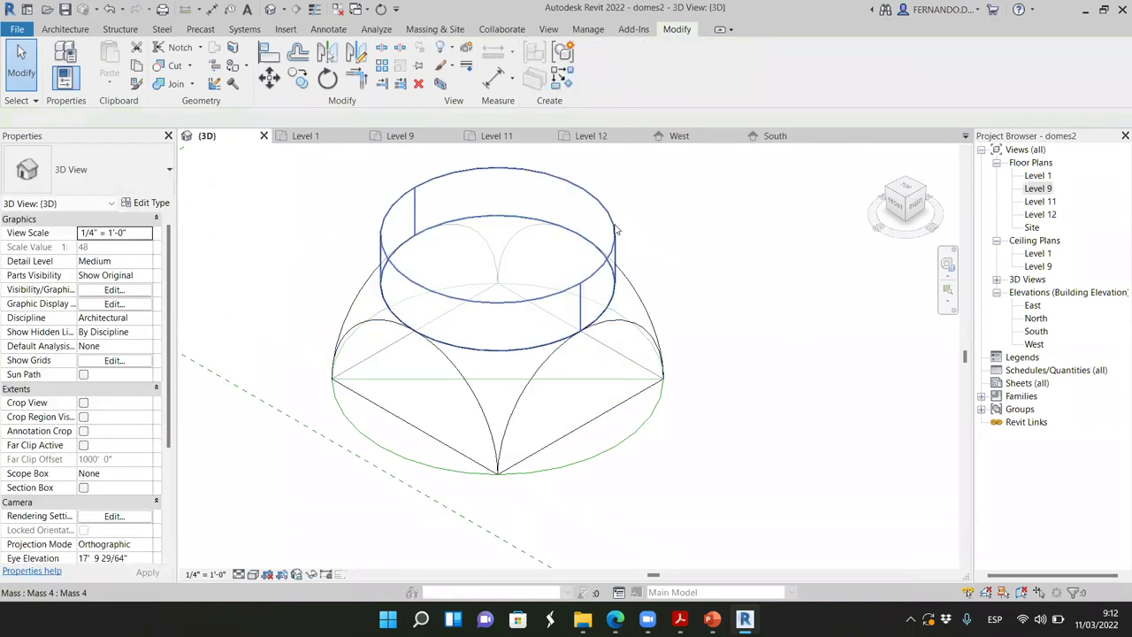
left_click(618, 229)
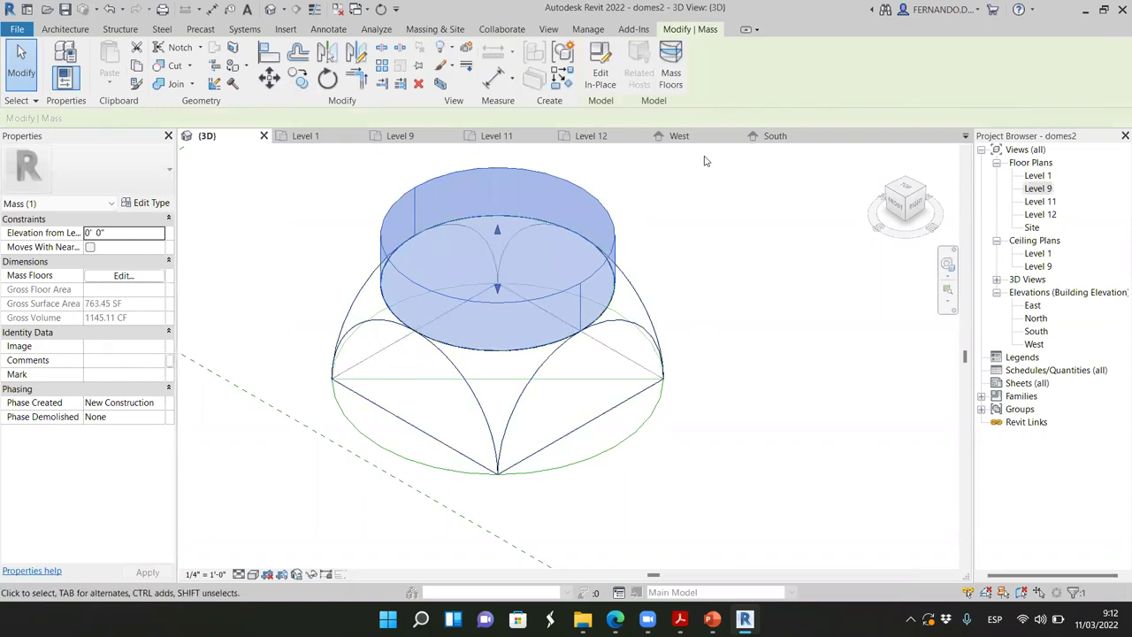
Step: In the South elevation, rename Level 1 as Level 0 and rename its corresponding views
left_click(791, 140)
scroll(680, 381, "down", 5)
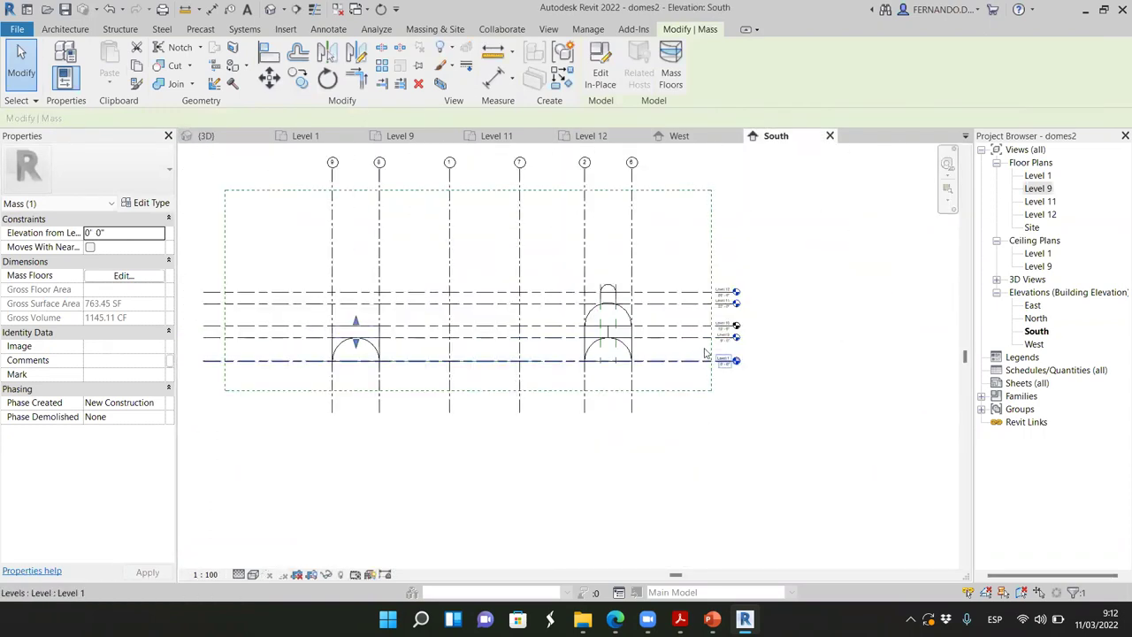
scroll(704, 354, "up", 3)
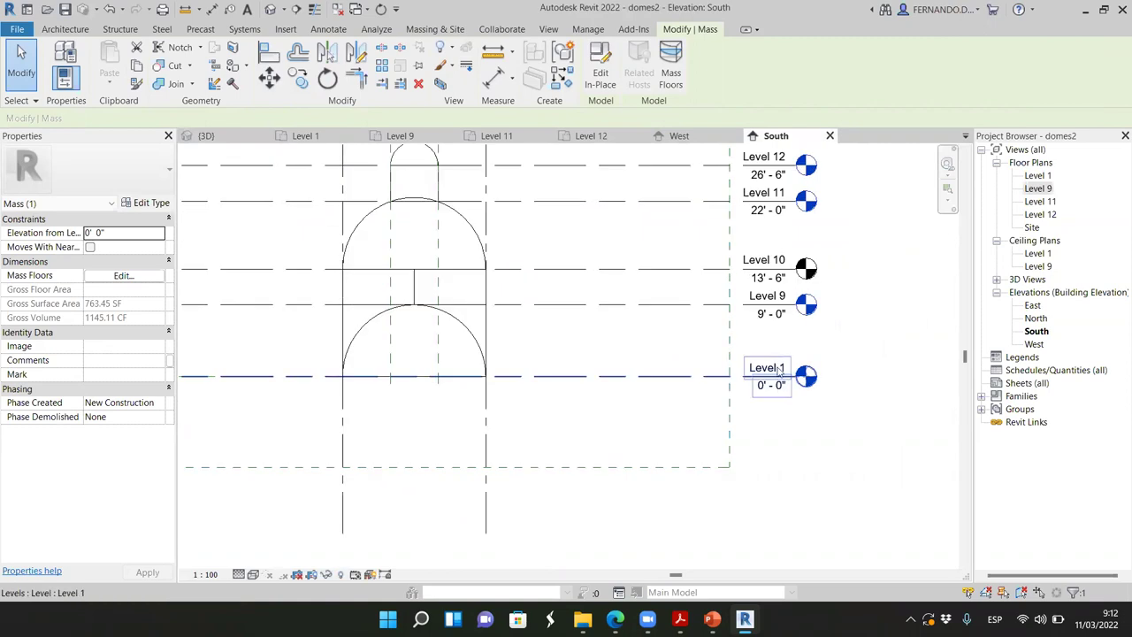
scroll(778, 370, "up", 3)
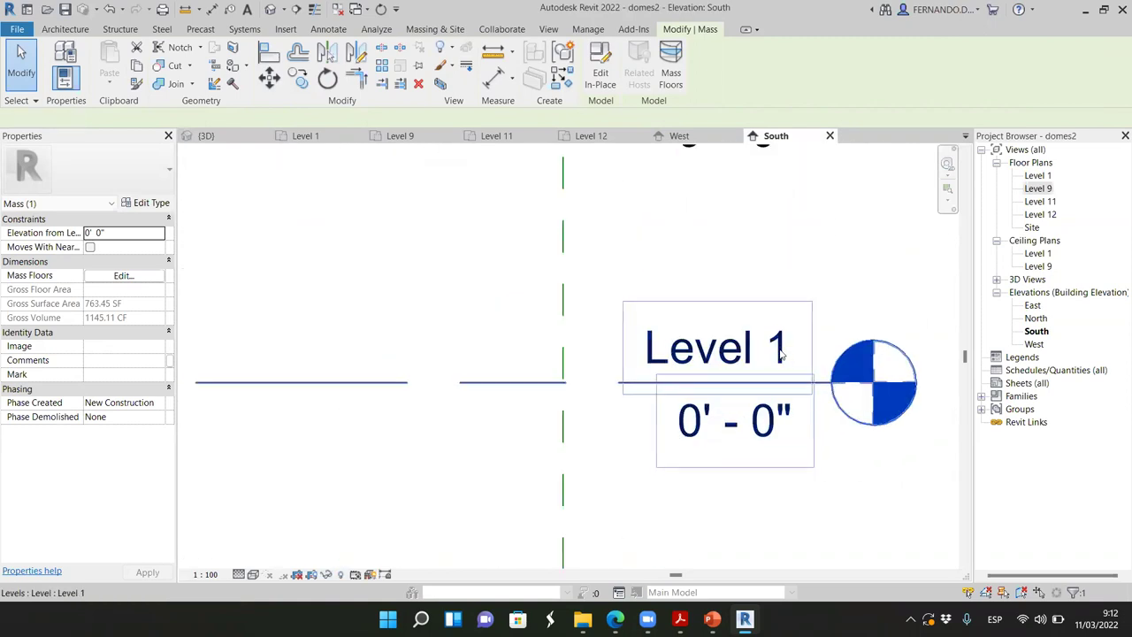
left_click(781, 354)
left_click(759, 361)
double_click(758, 362)
type("0")
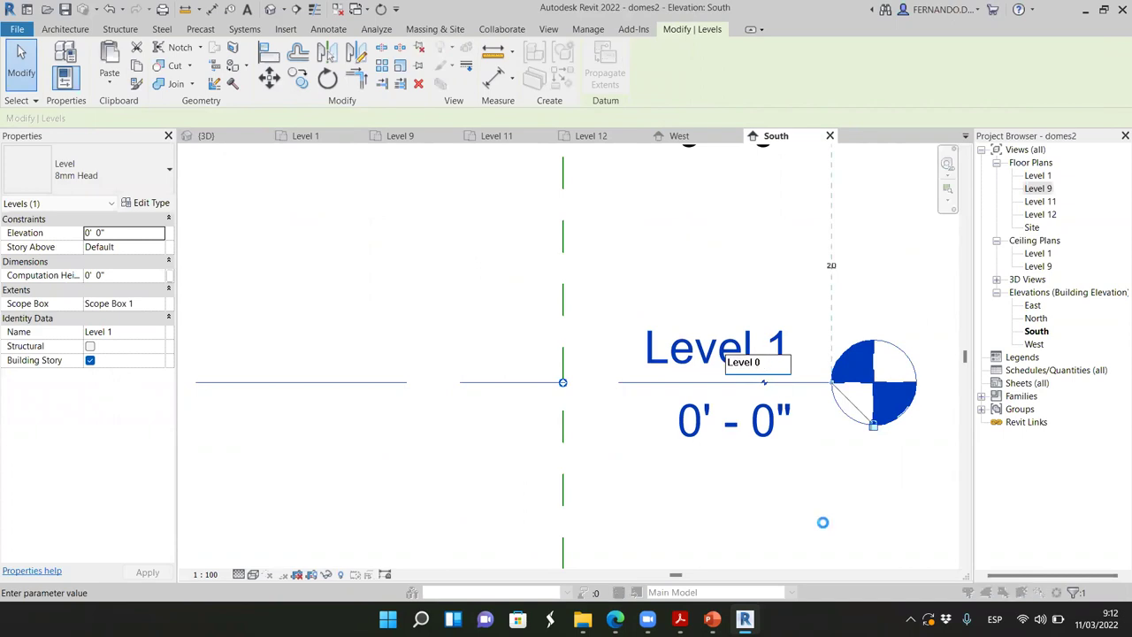
left_click(821, 524)
left_click(622, 311)
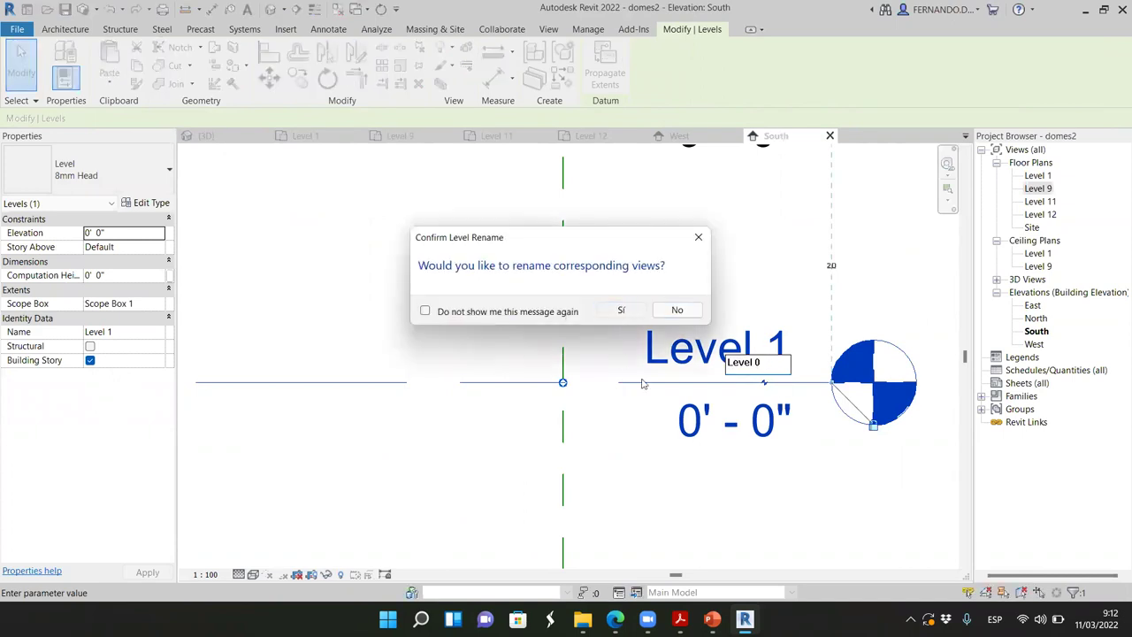
Step: Rename Level 10 as Level 13-6 in the South elevation and clear the selection
scroll(769, 472, "down", 3)
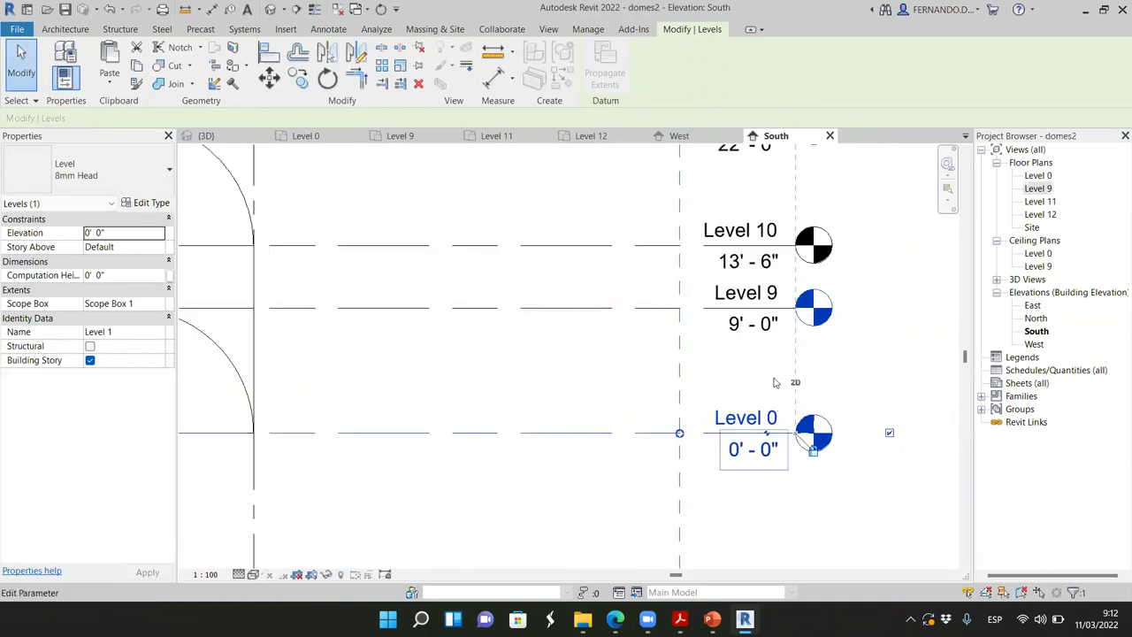
scroll(769, 365, "up", 3)
scroll(772, 272, "up", 1)
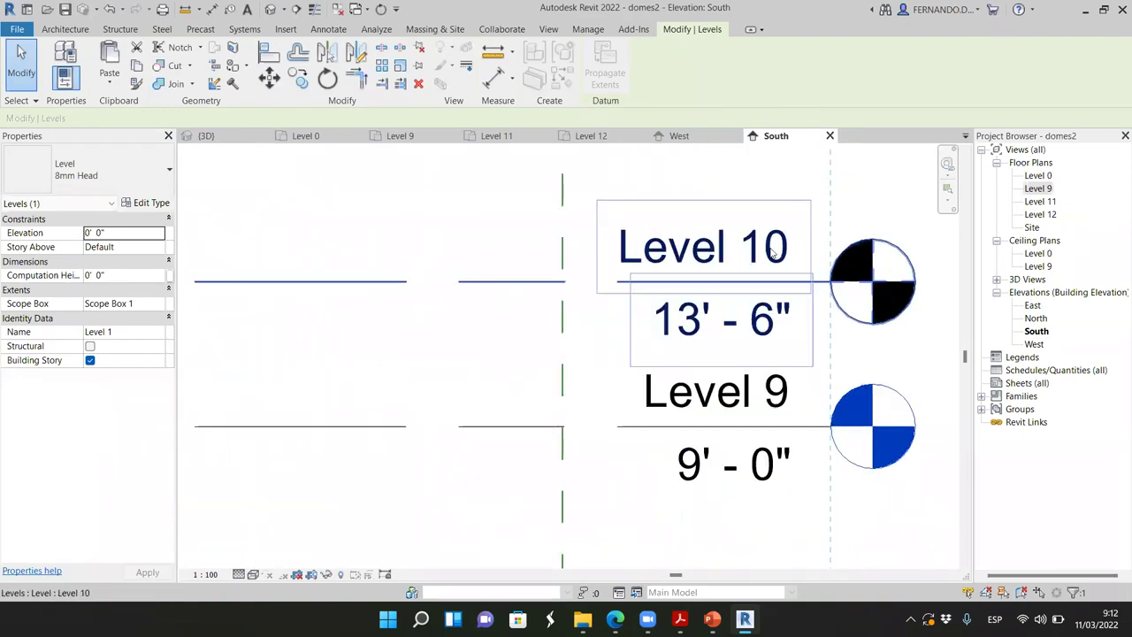
left_click(775, 257)
left_click(775, 257)
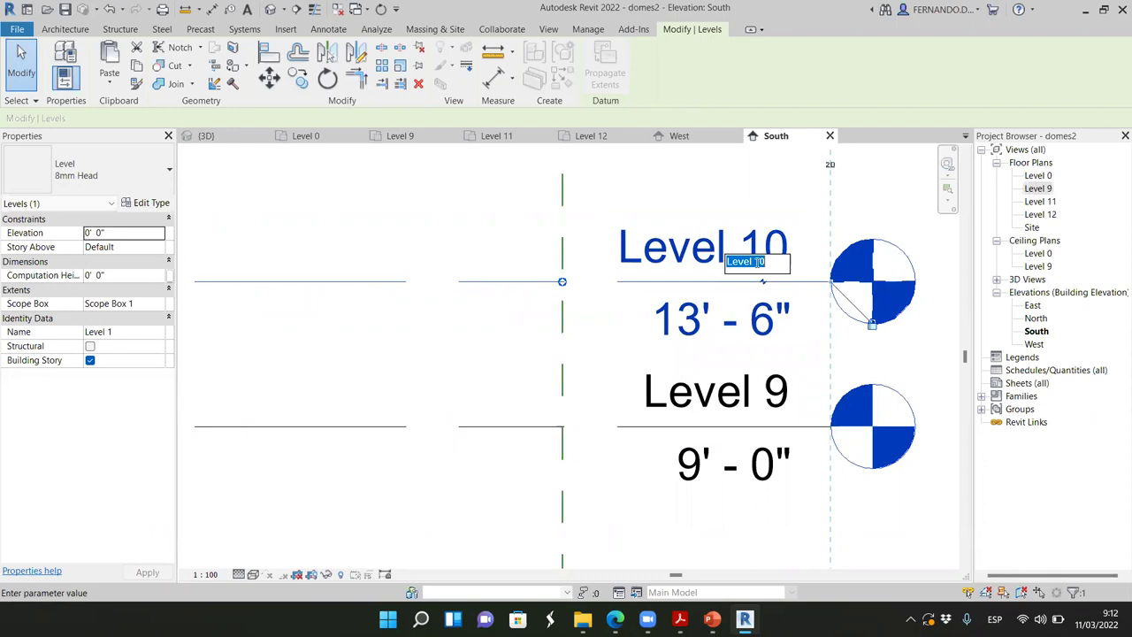
left_click_drag(760, 262, 769, 261)
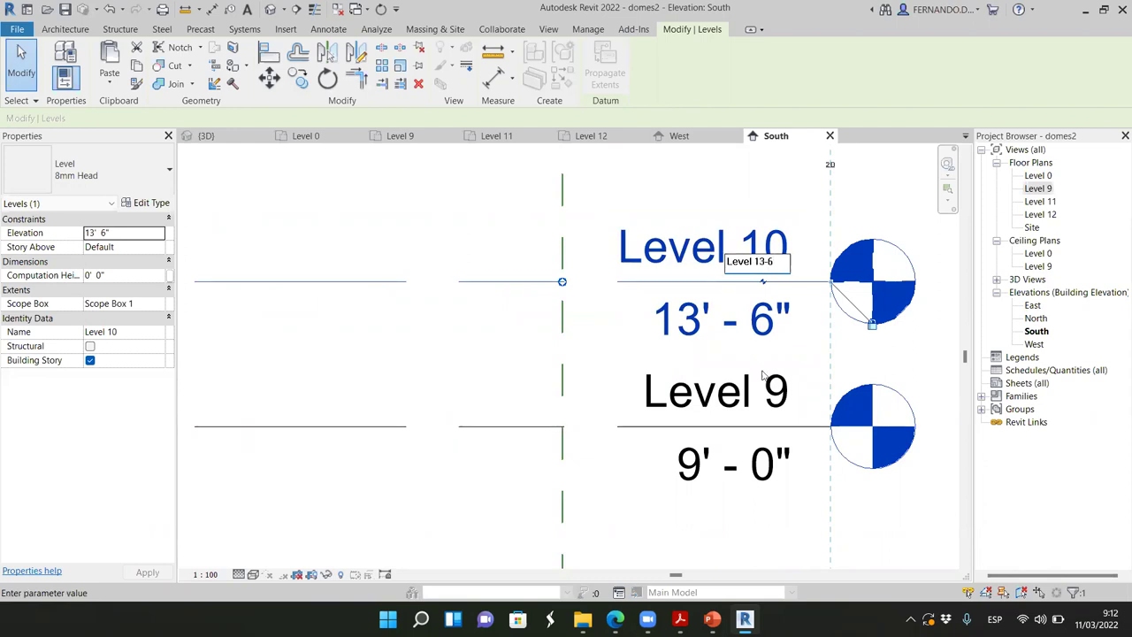
key("Return")
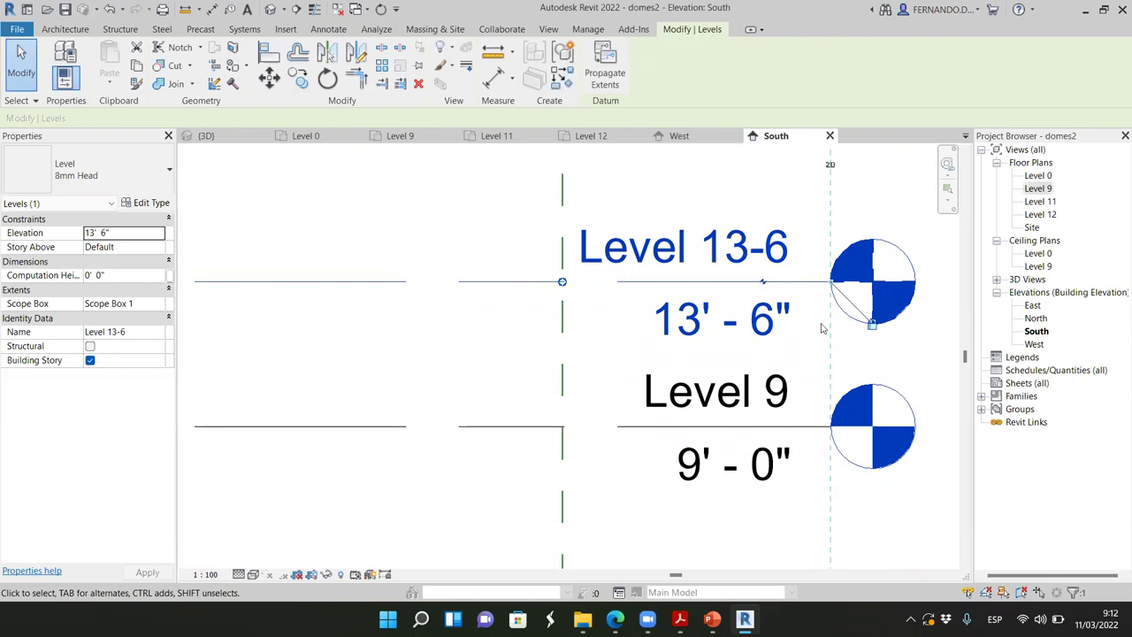
scroll(811, 283, "down", 2)
scroll(811, 283, "down", 4)
left_click(864, 473)
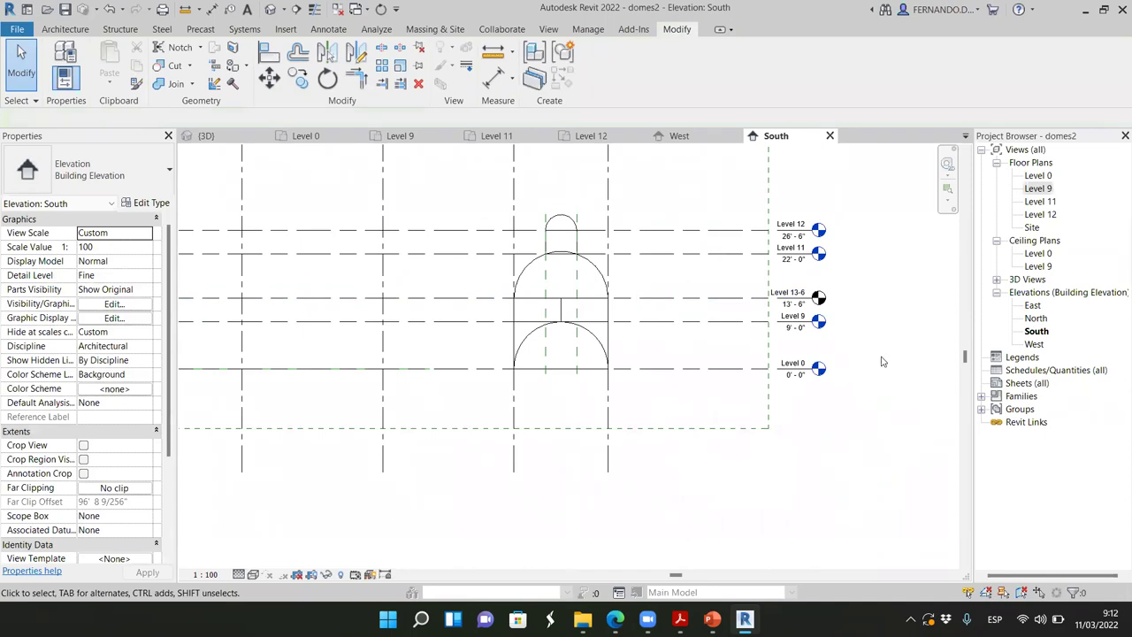
Step: Examine the pendentive mass and its circumscribed base circle in the 3D view and the Level 0 plan
scroll(882, 361, "down", 3)
scroll(416, 323, "up", 3)
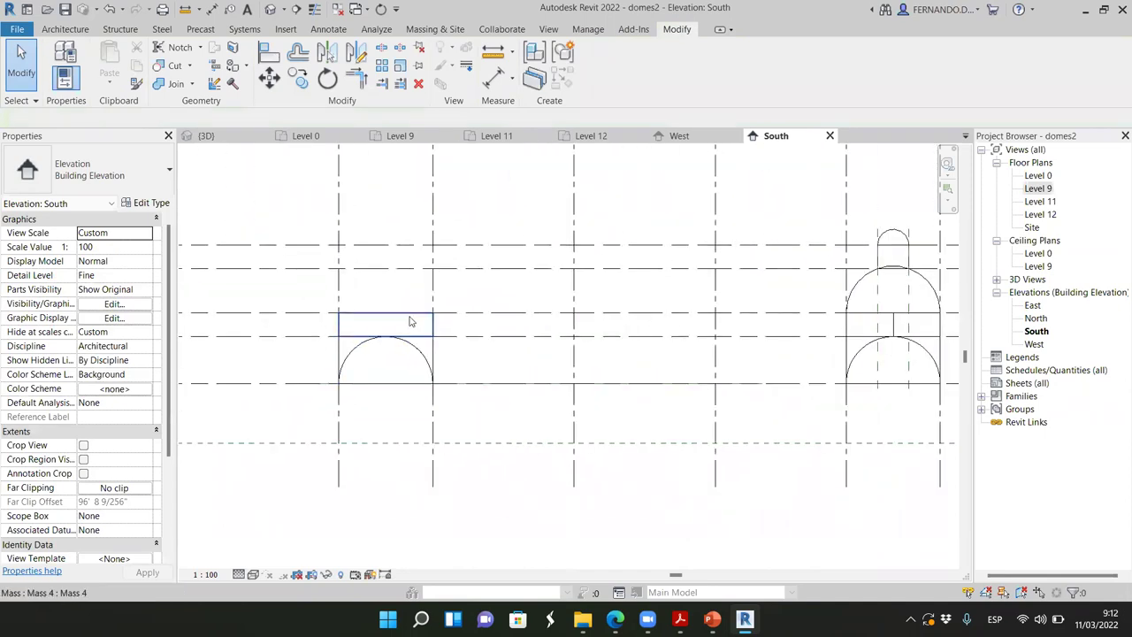
left_click(203, 136)
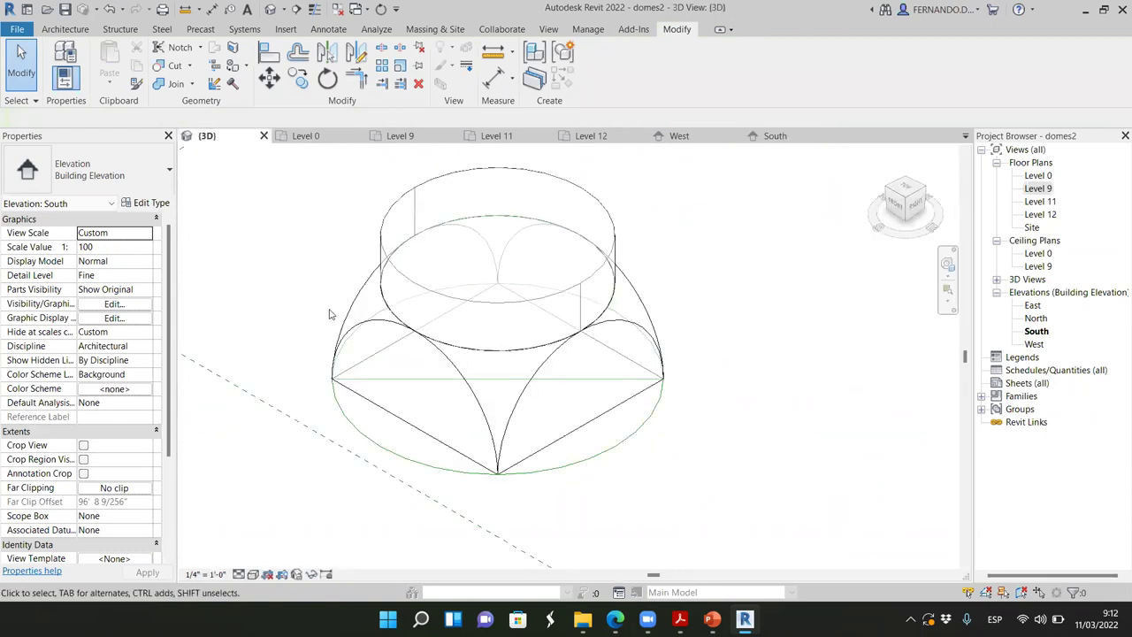
left_click(528, 358)
left_click(530, 363)
scroll(531, 362, "up", 1)
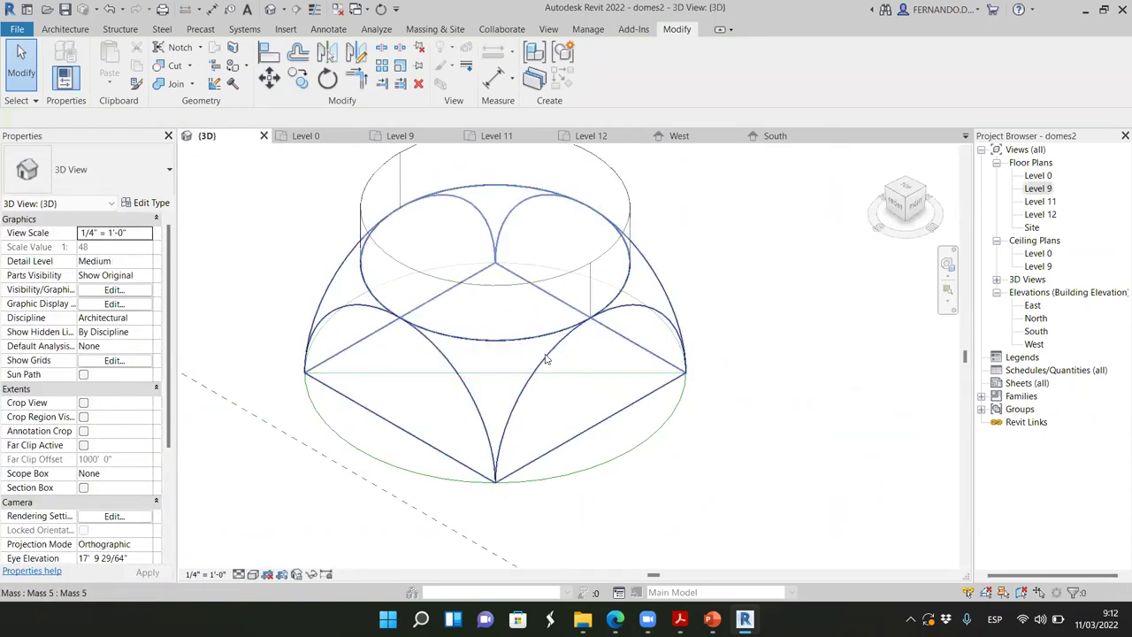
left_click(650, 470)
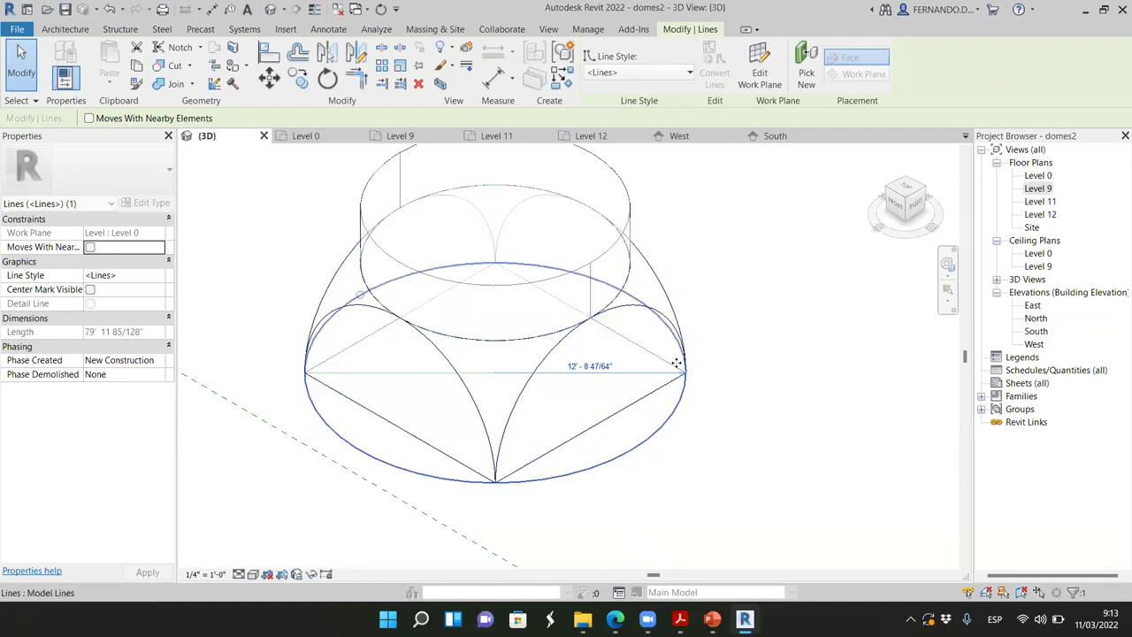
left_click(343, 140)
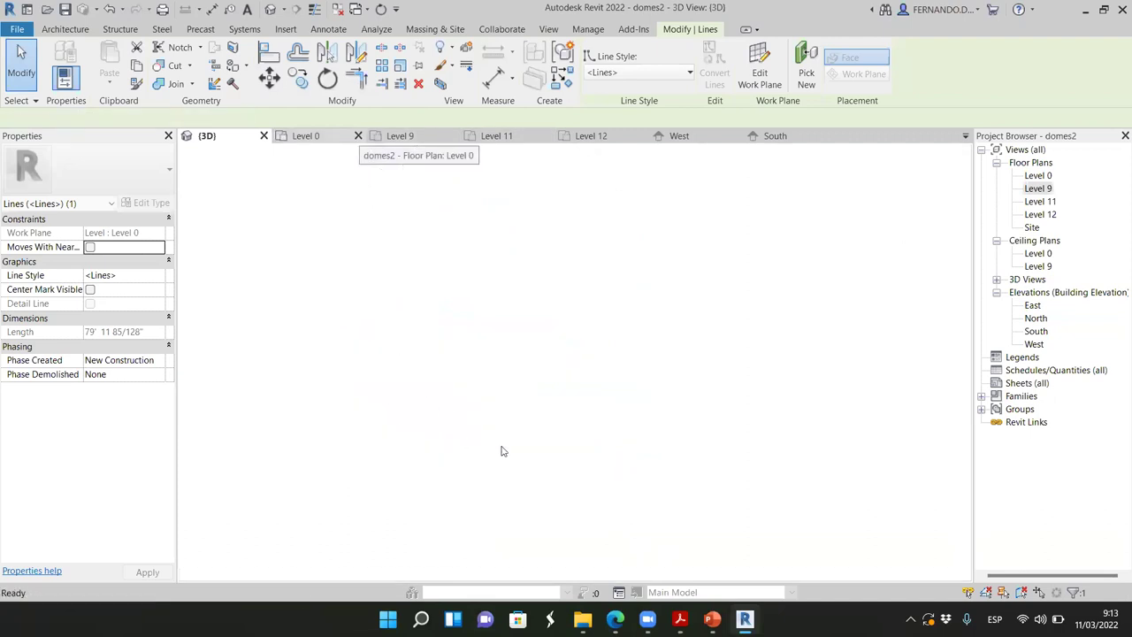
scroll(626, 346, "down", 2)
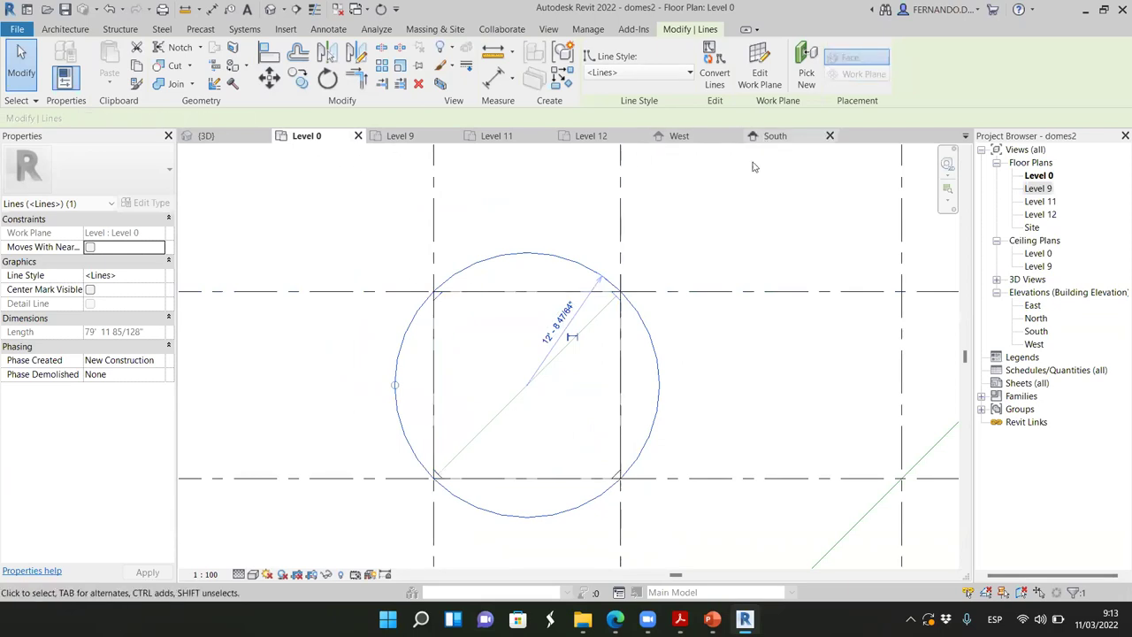
Step: In the South elevation, compare the drum and pendentive heights with the levels and the reference dome profile
key("ctrl+Tab")
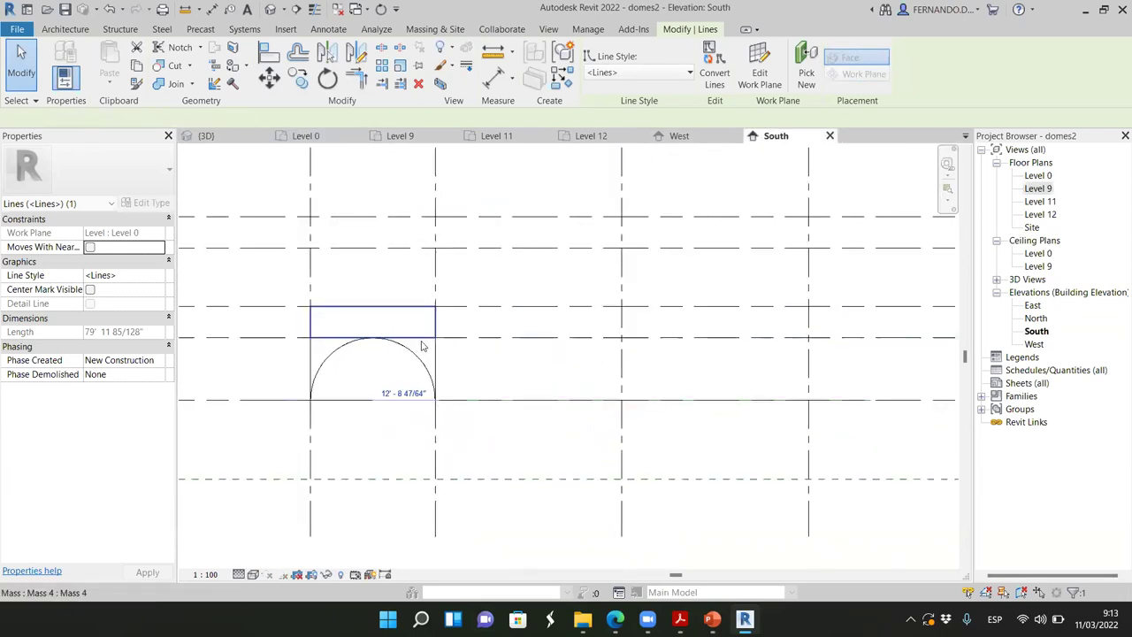
left_click(374, 339)
scroll(374, 338, "up", 2)
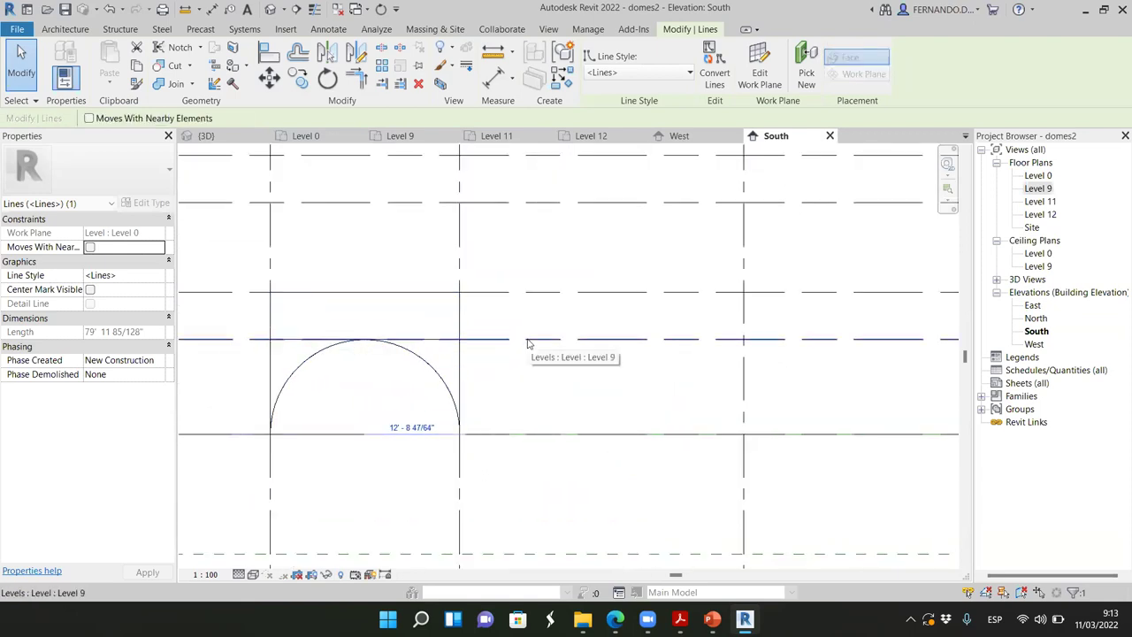
scroll(416, 354, "down", 4)
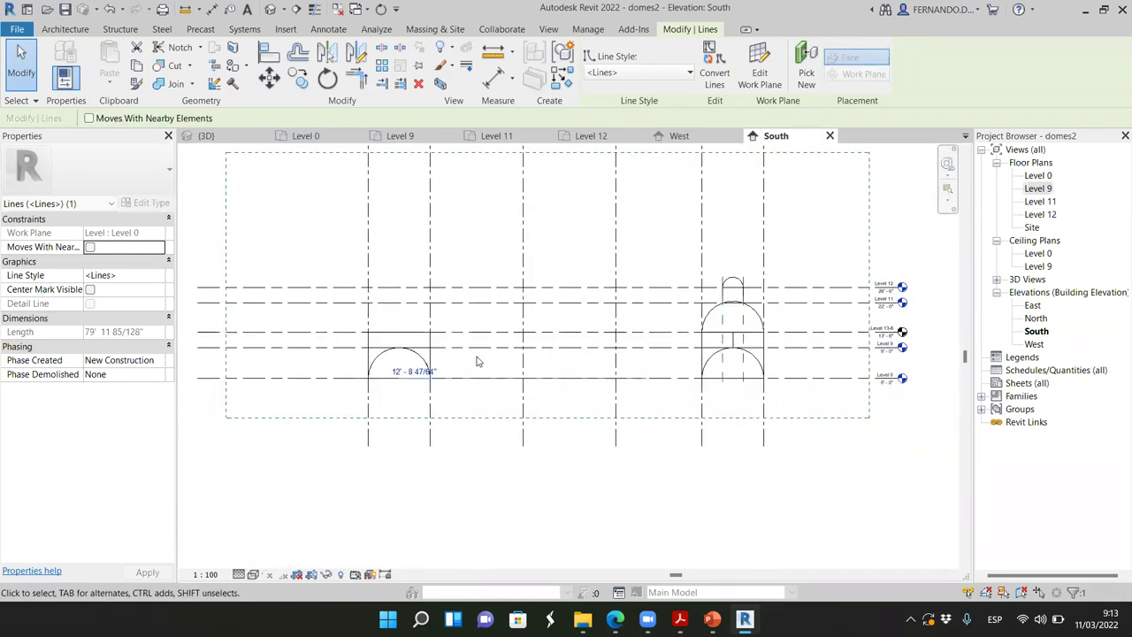
scroll(788, 356, "up", 3)
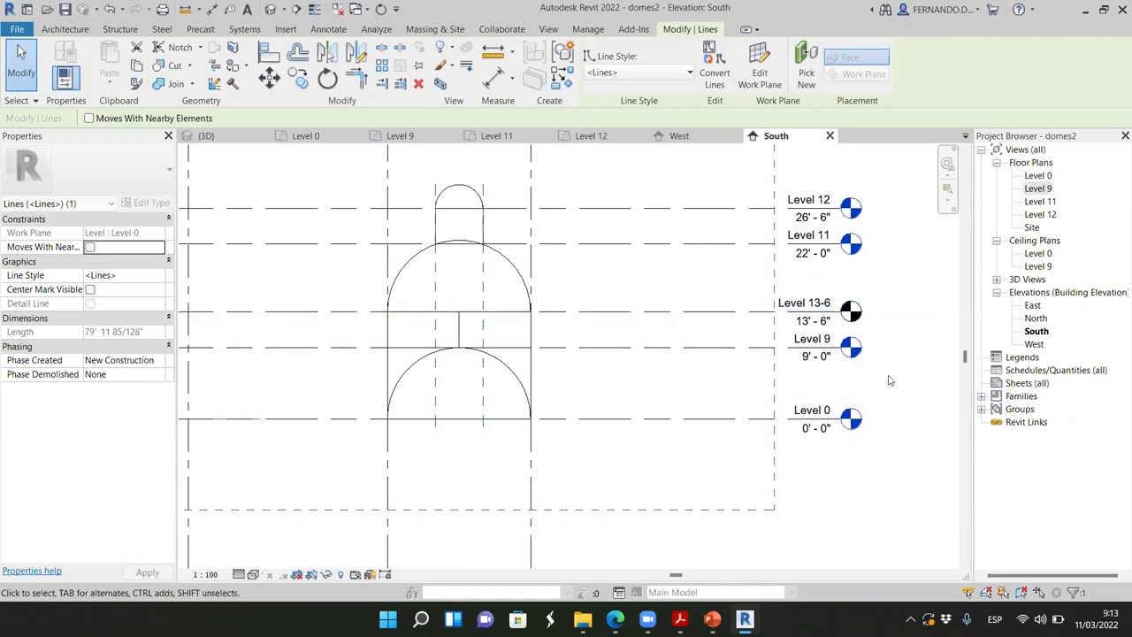
scroll(563, 372, "down", 4)
scroll(629, 370, "up", 4)
scroll(628, 371, "up", 3)
left_click(592, 354)
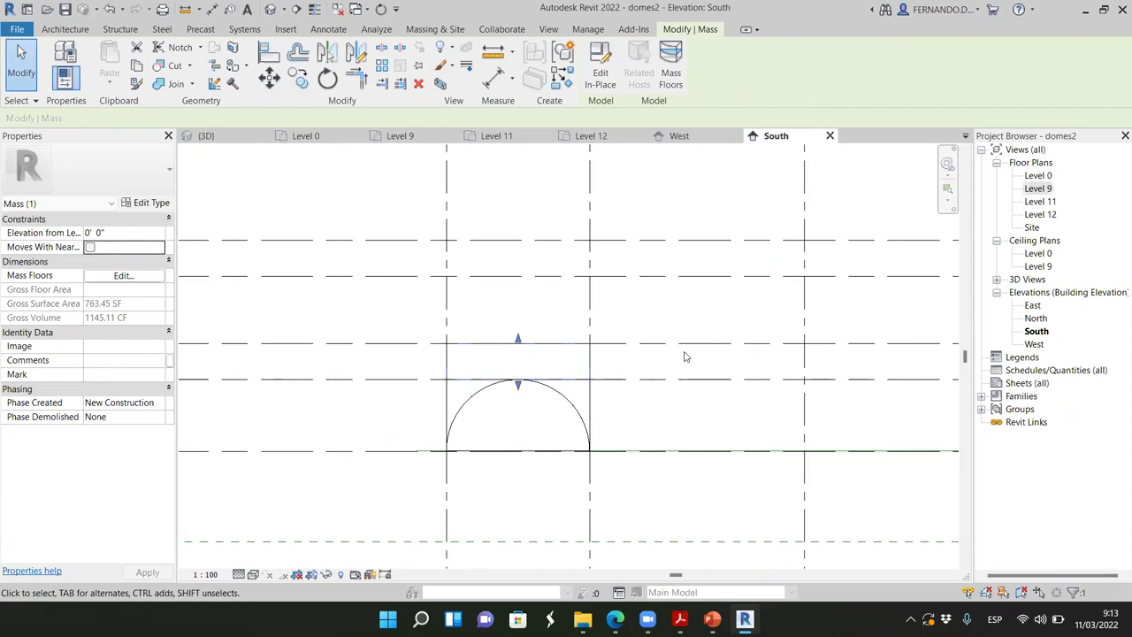
left_click(677, 310)
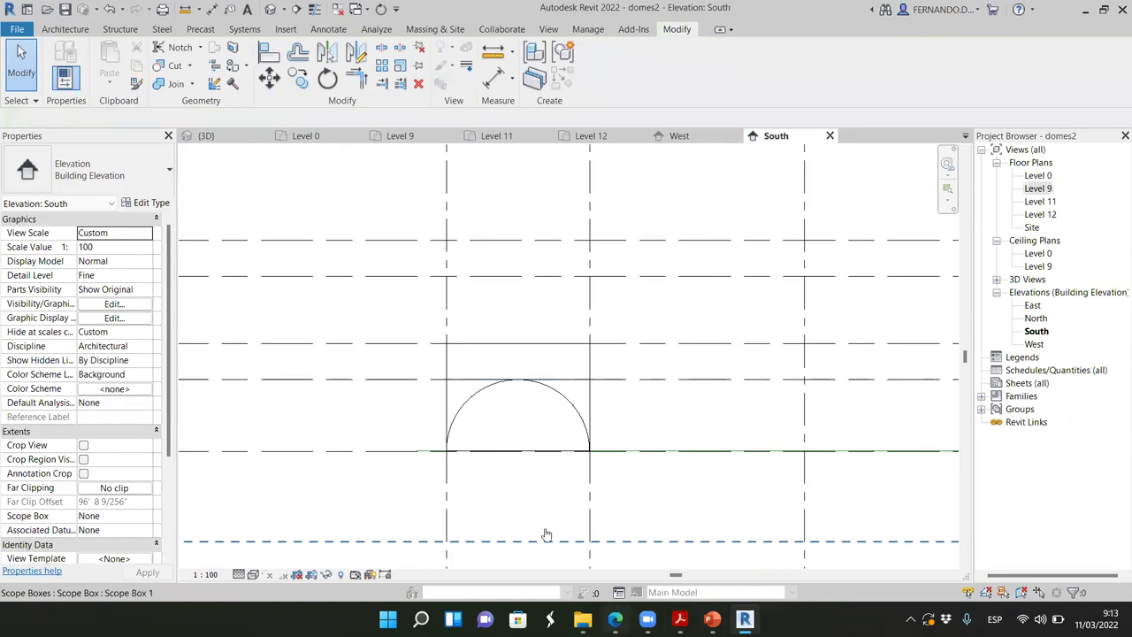
Step: Switch to the browser and examine the labelled pendentive, drum, dome and lantern diagram in the Pendentive Dome Forces image results
key("alt+Tab")
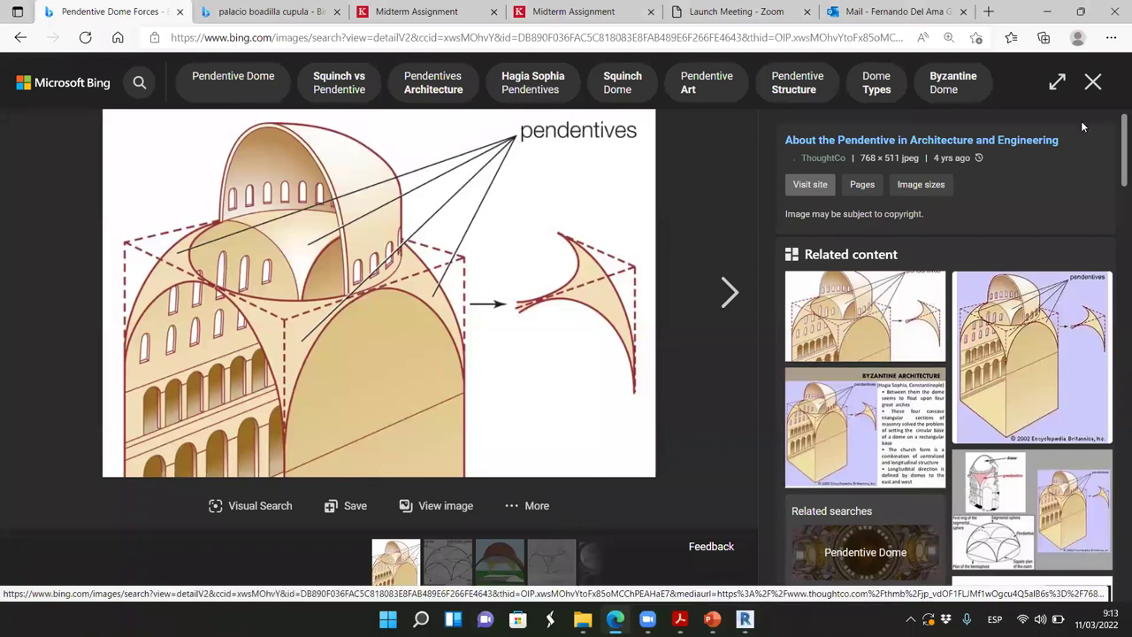
left_click(1093, 82)
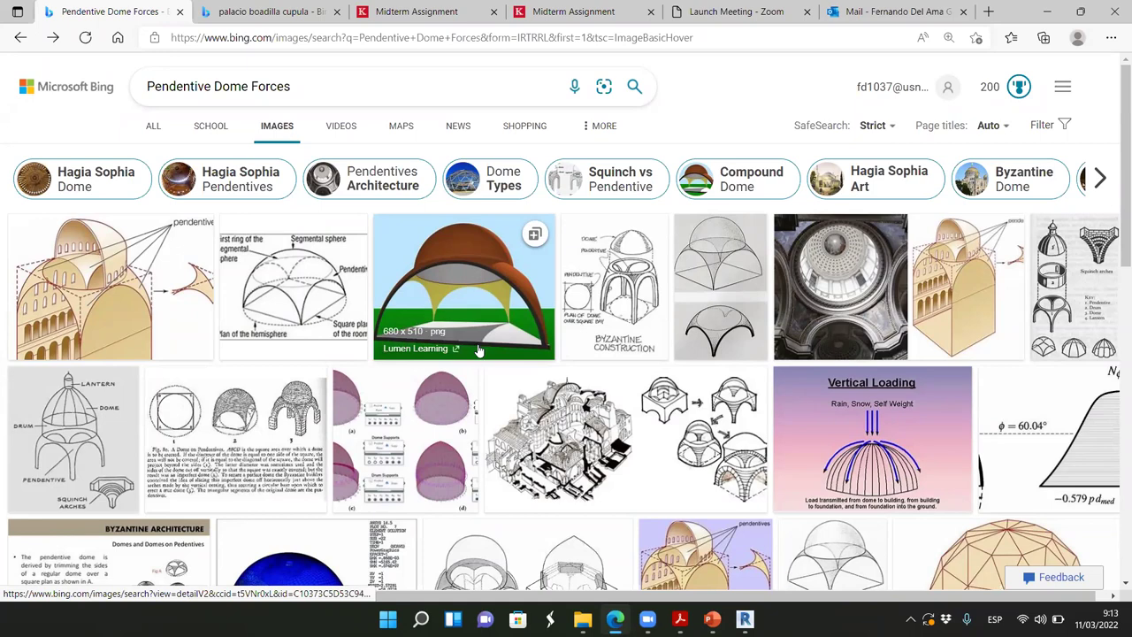
scroll(477, 352, "down", 3)
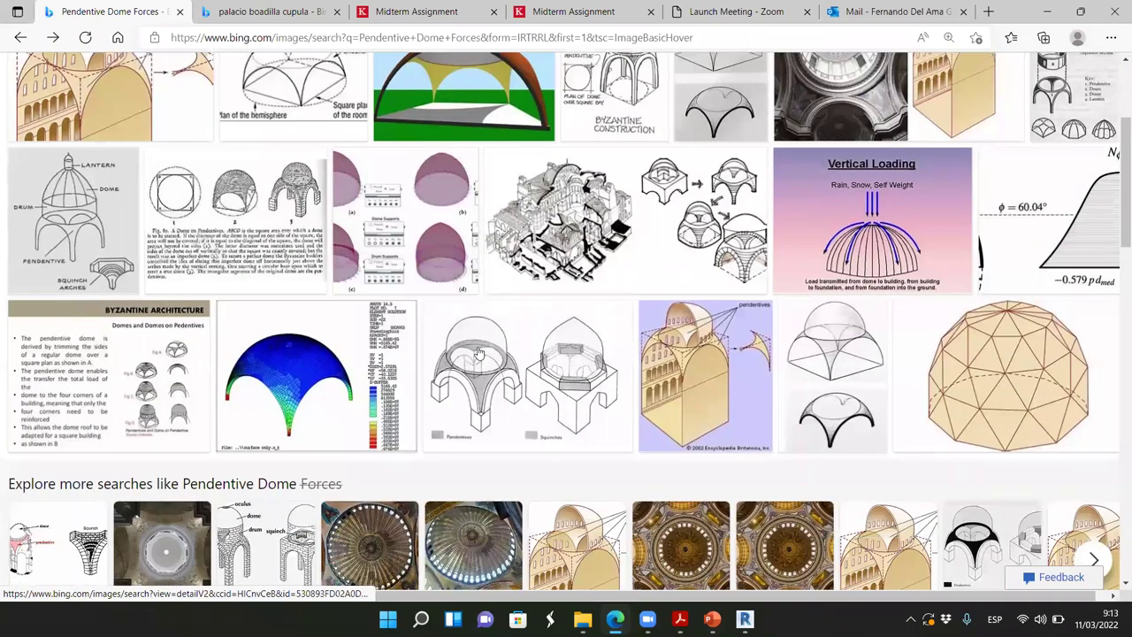
left_click(184, 362)
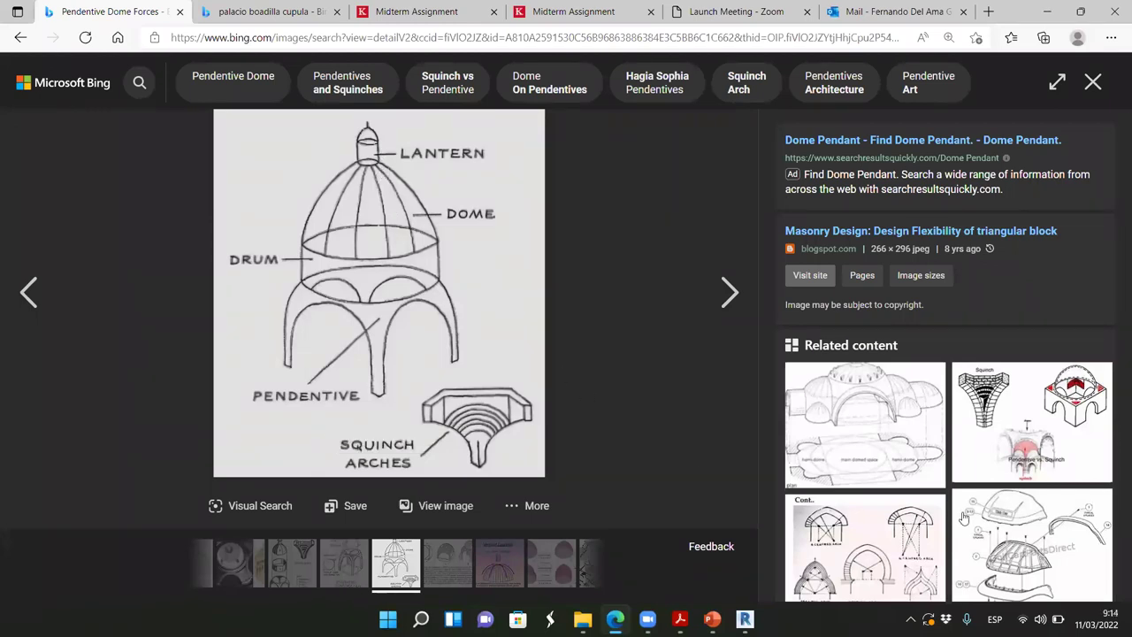
scroll(890, 445, "down", 3)
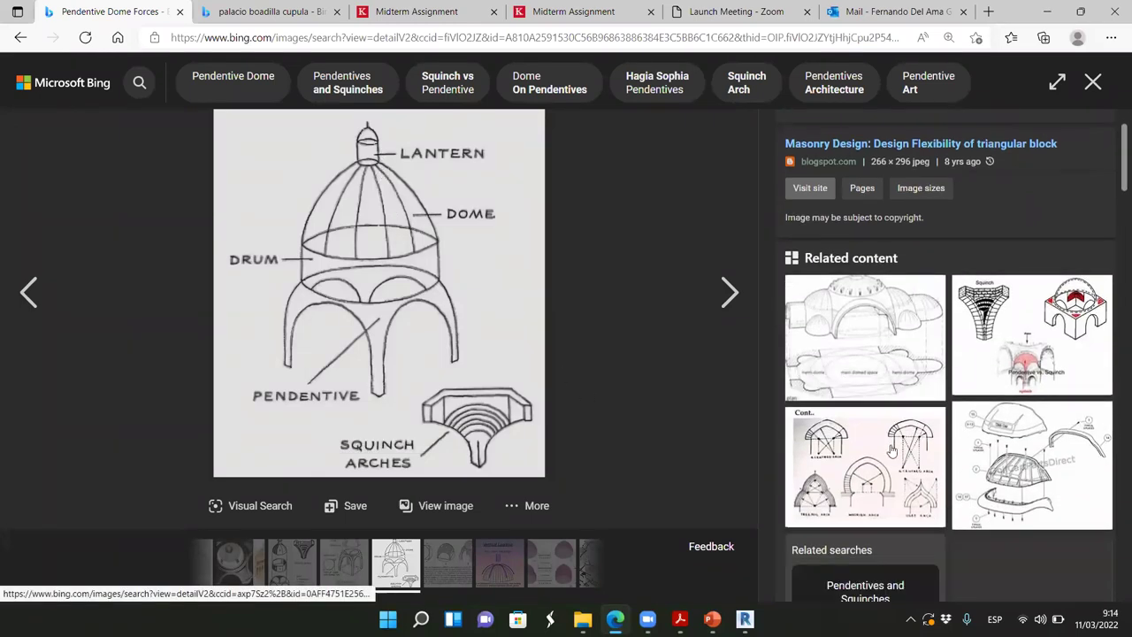
scroll(905, 406, "down", 1)
scroll(905, 407, "down", 3)
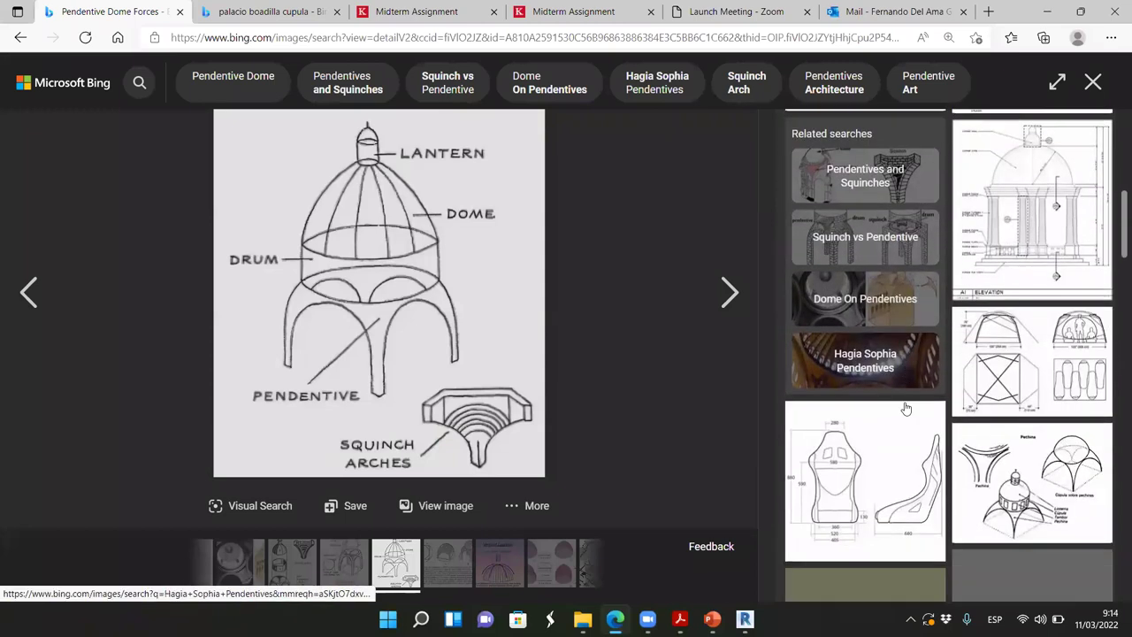
Step: Examine the Pendentive vs. Squinch illustration and browse further pendentive dome reference images
left_click(1093, 82)
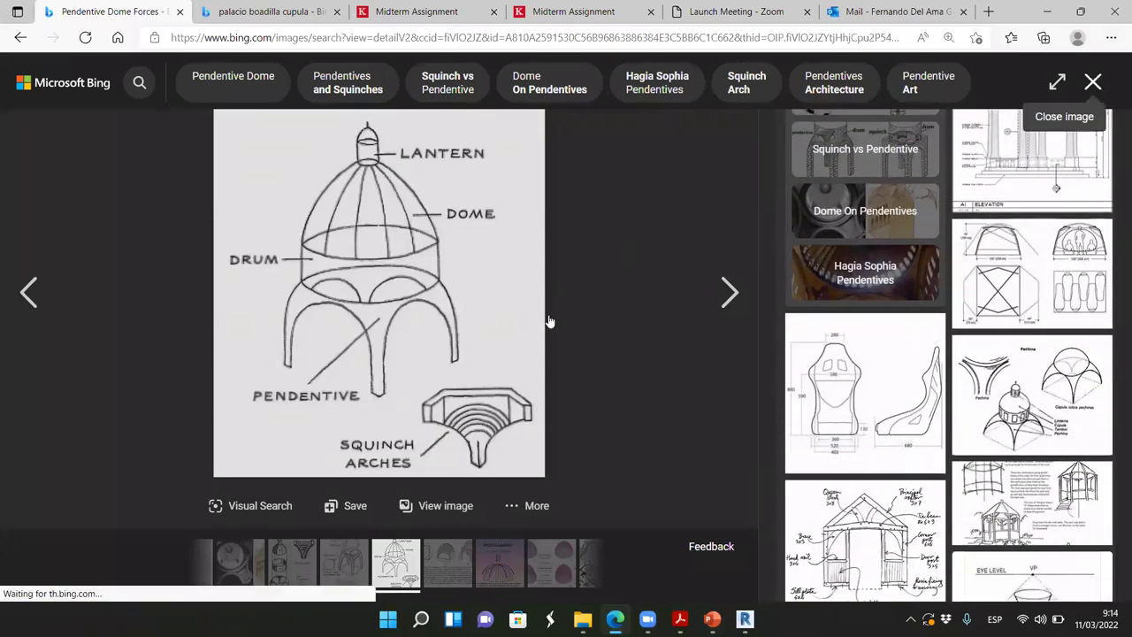
scroll(569, 313, "down", 3)
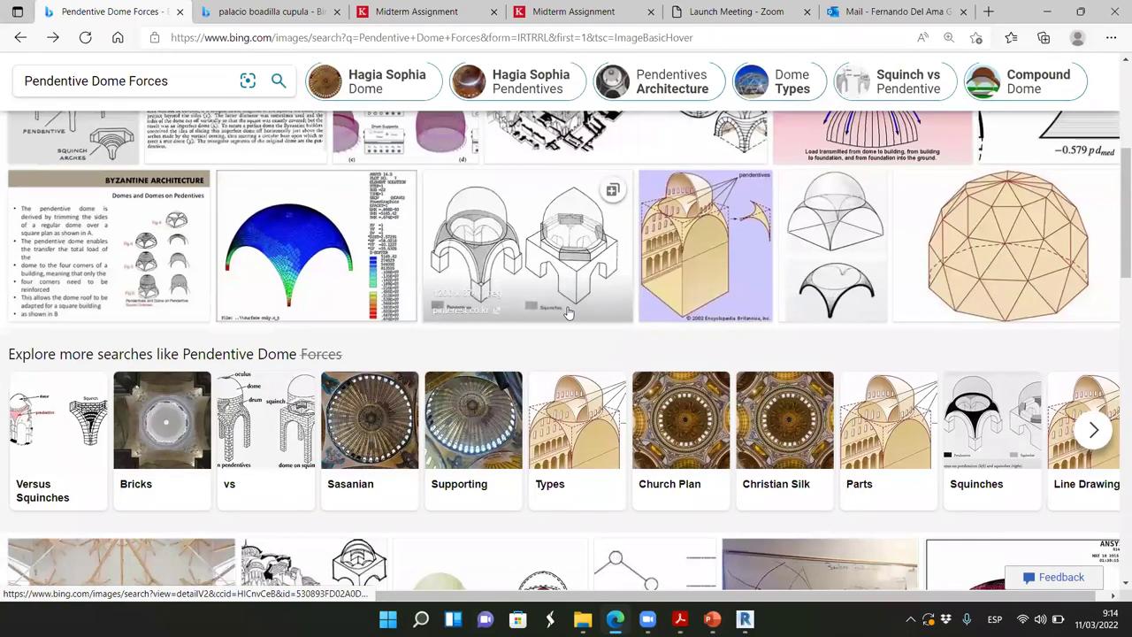
left_click(461, 470)
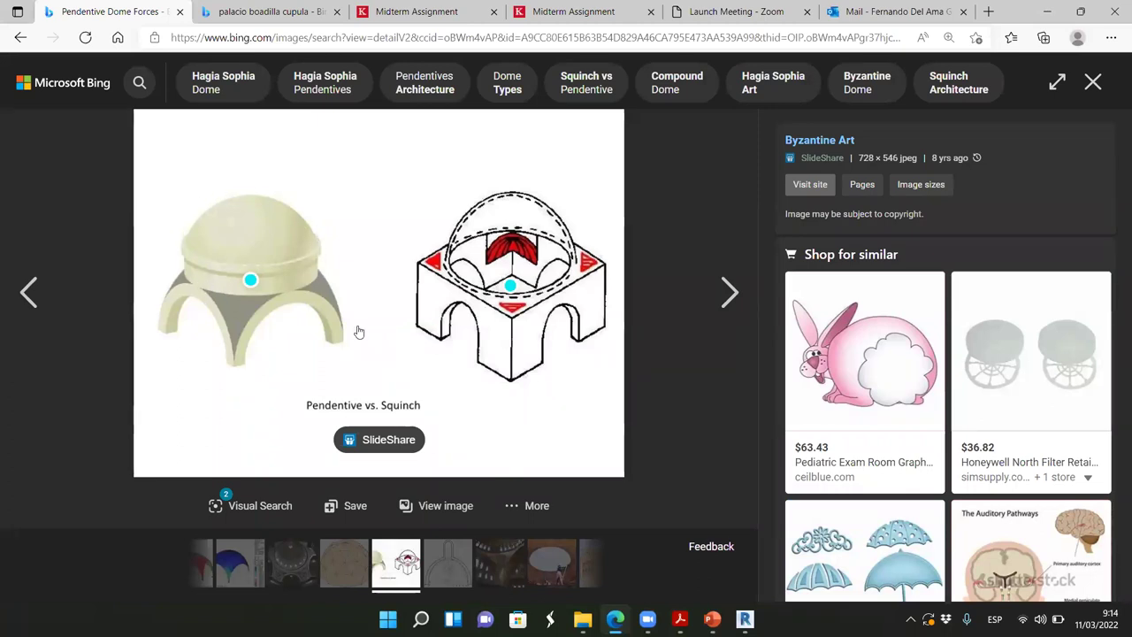
left_click(1092, 82)
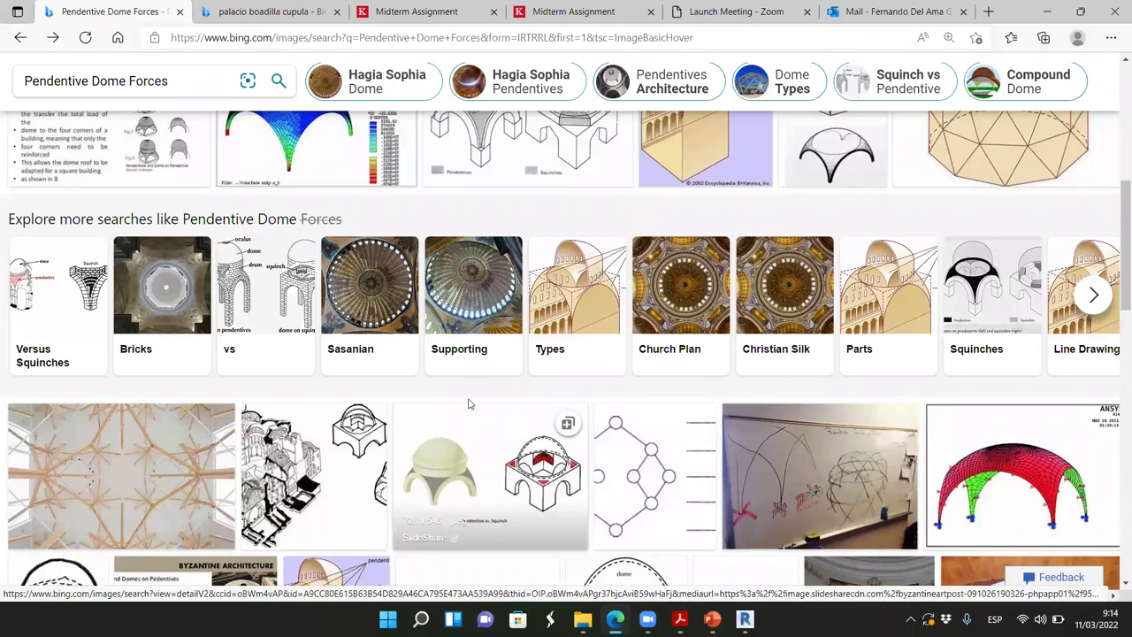
scroll(511, 380, "down", 2)
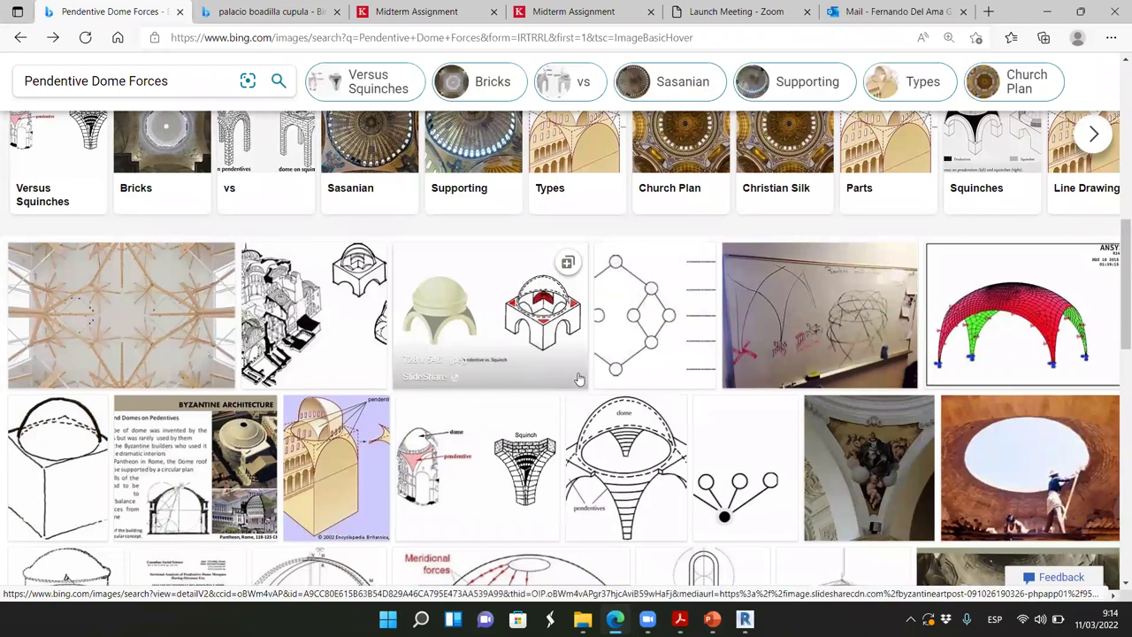
scroll(525, 376, "down", 2)
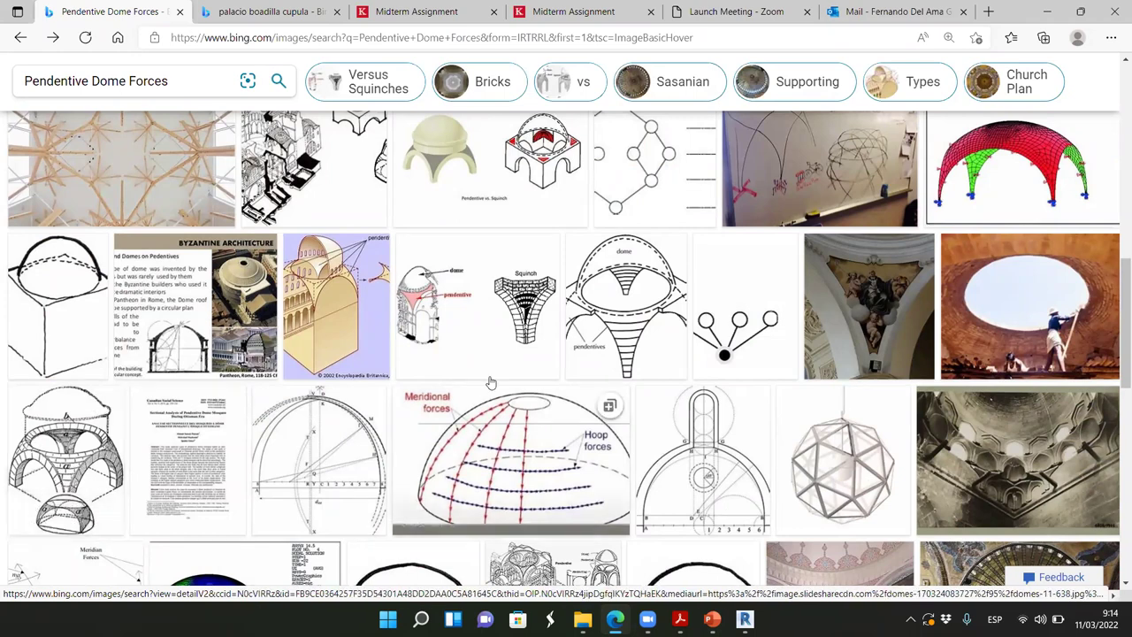
Step: Browse more Pendentive Dome Forces image results and open the Hagia Sophia pendentive dome construction drawing
scroll(675, 377, "down", 5)
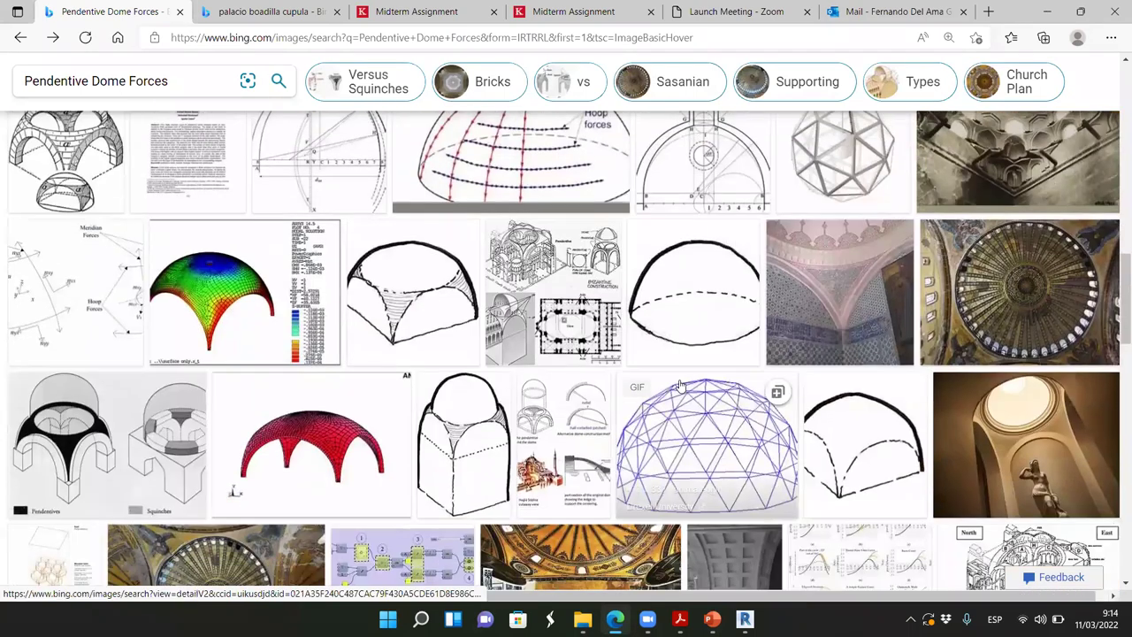
scroll(372, 327, "down", 1)
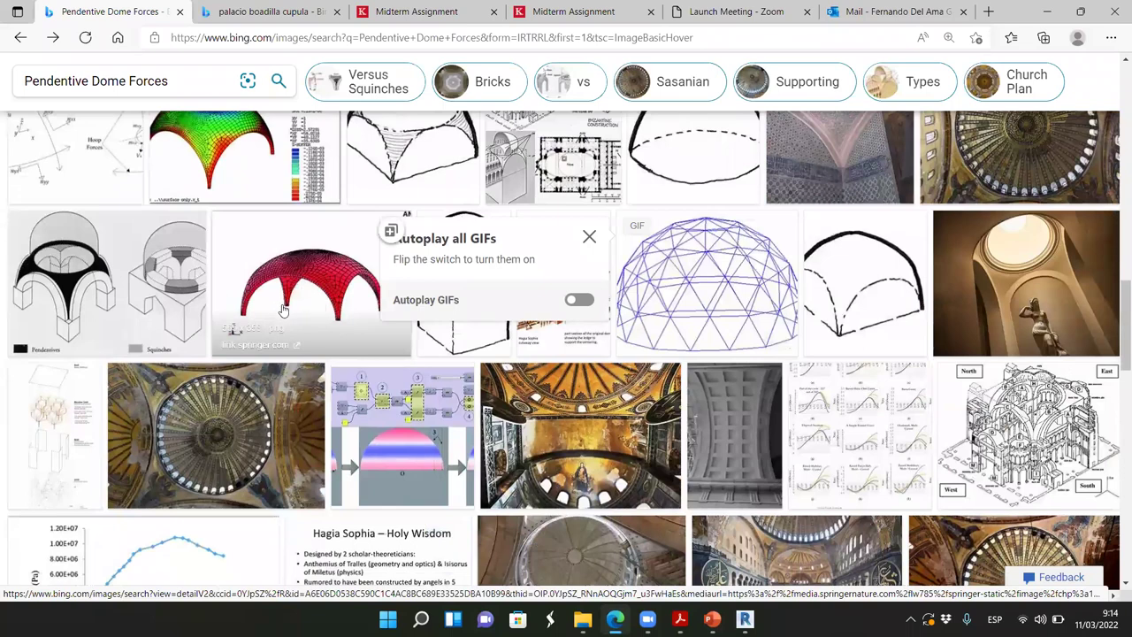
scroll(283, 310, "down", 6)
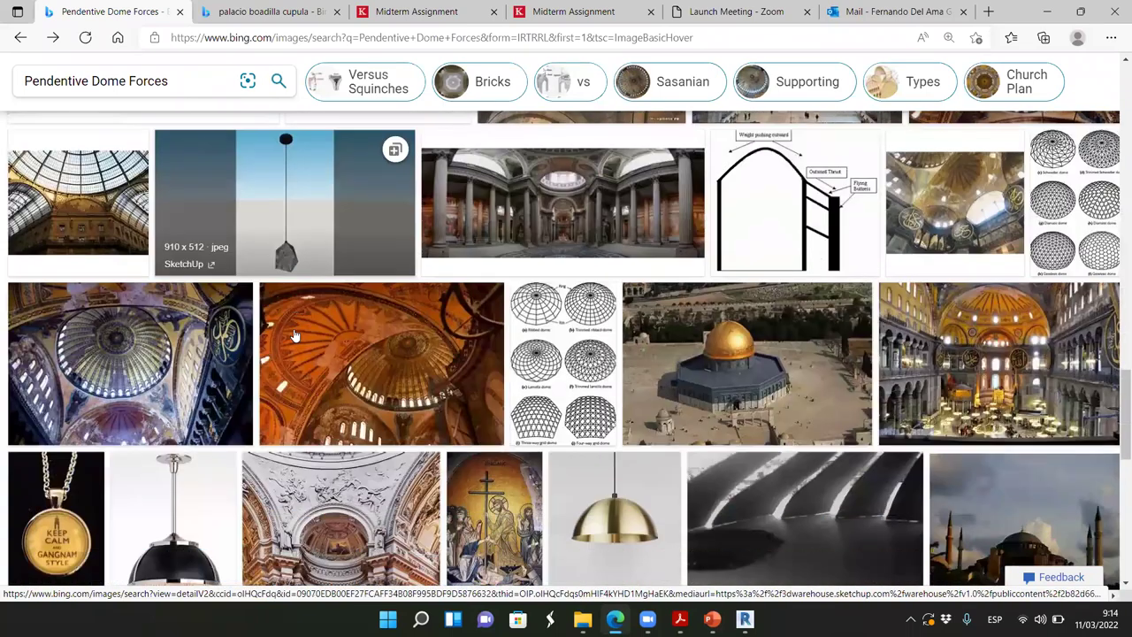
scroll(298, 332, "down", 1)
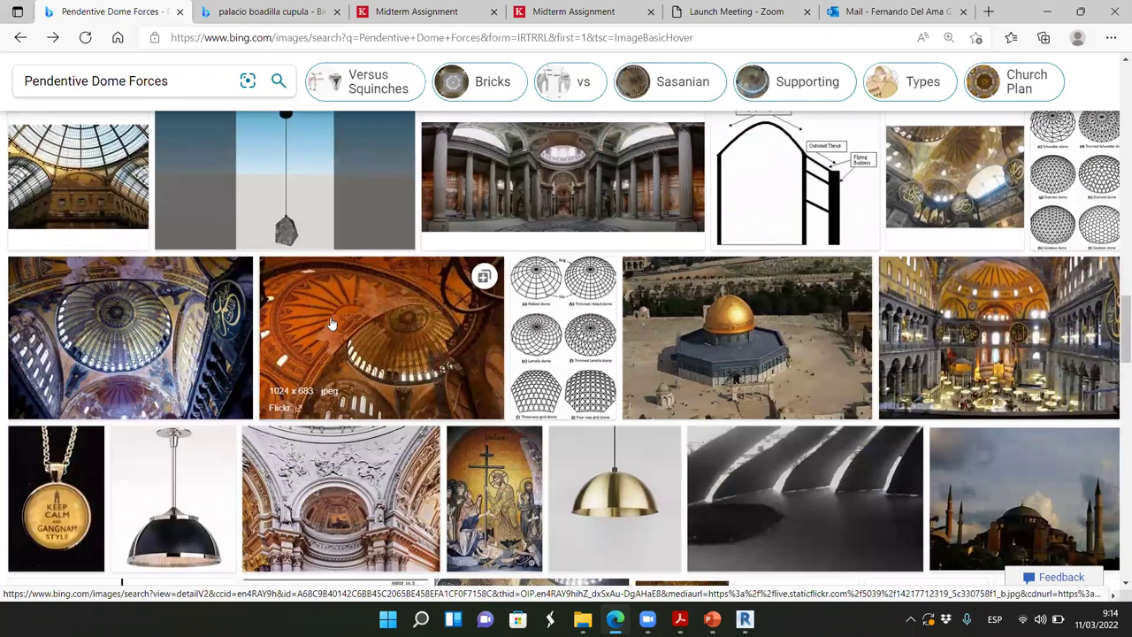
scroll(325, 333, "up", 8)
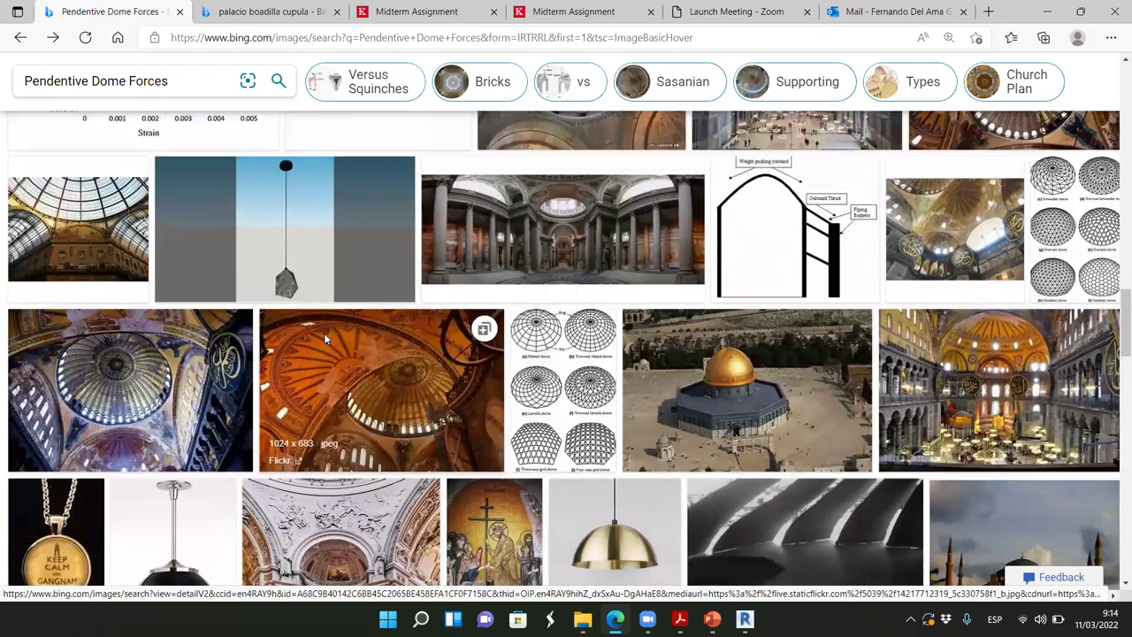
scroll(351, 340, "up", 7)
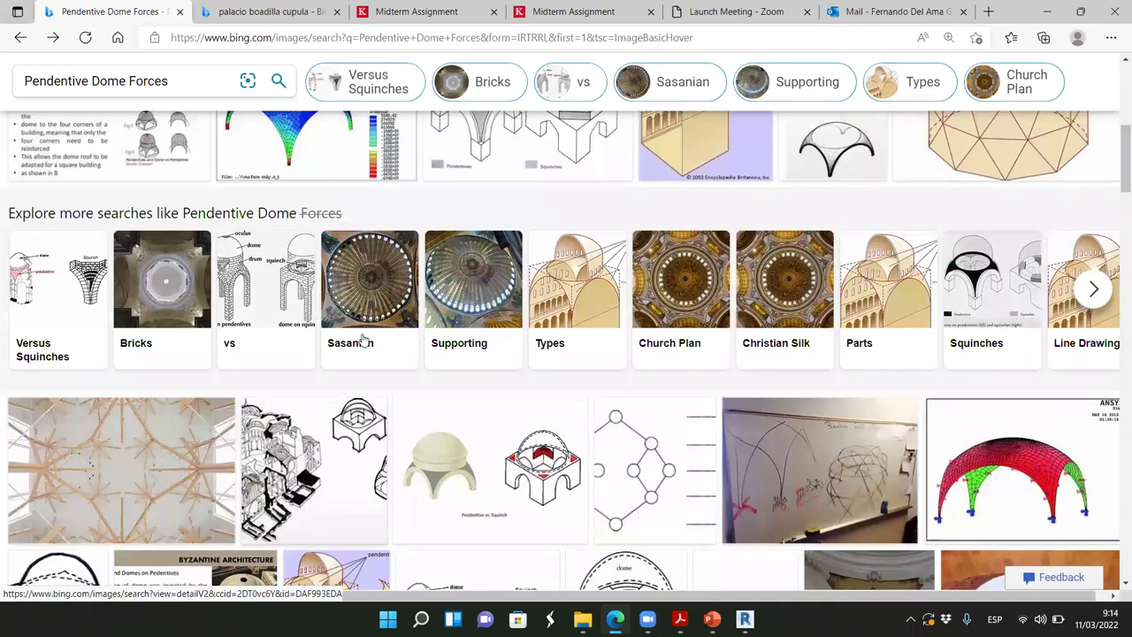
scroll(371, 331, "up", 3)
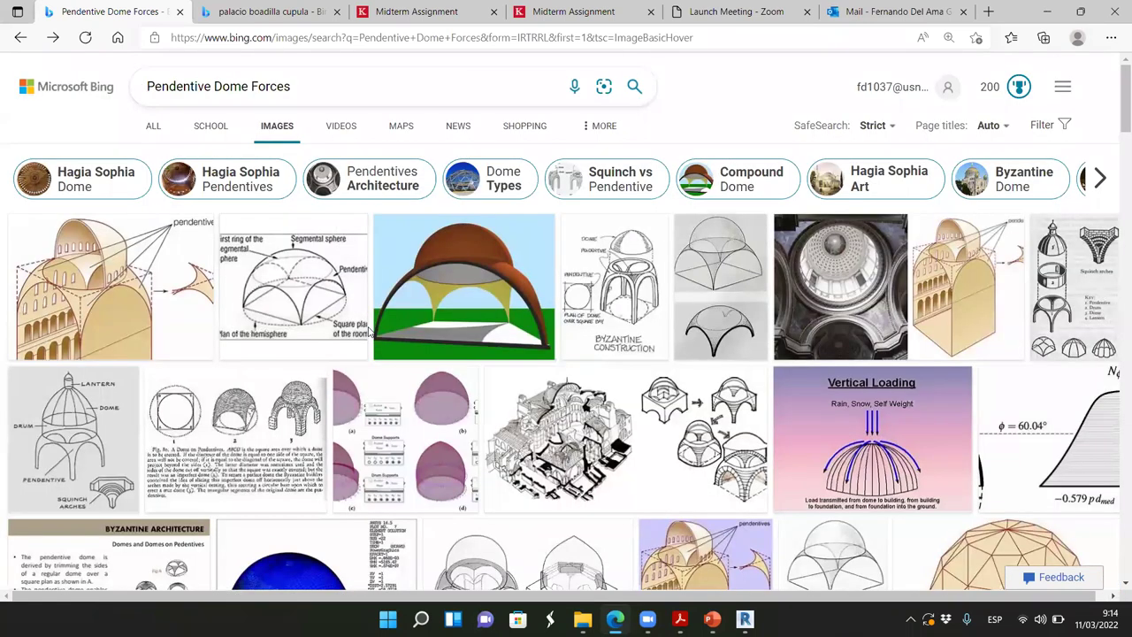
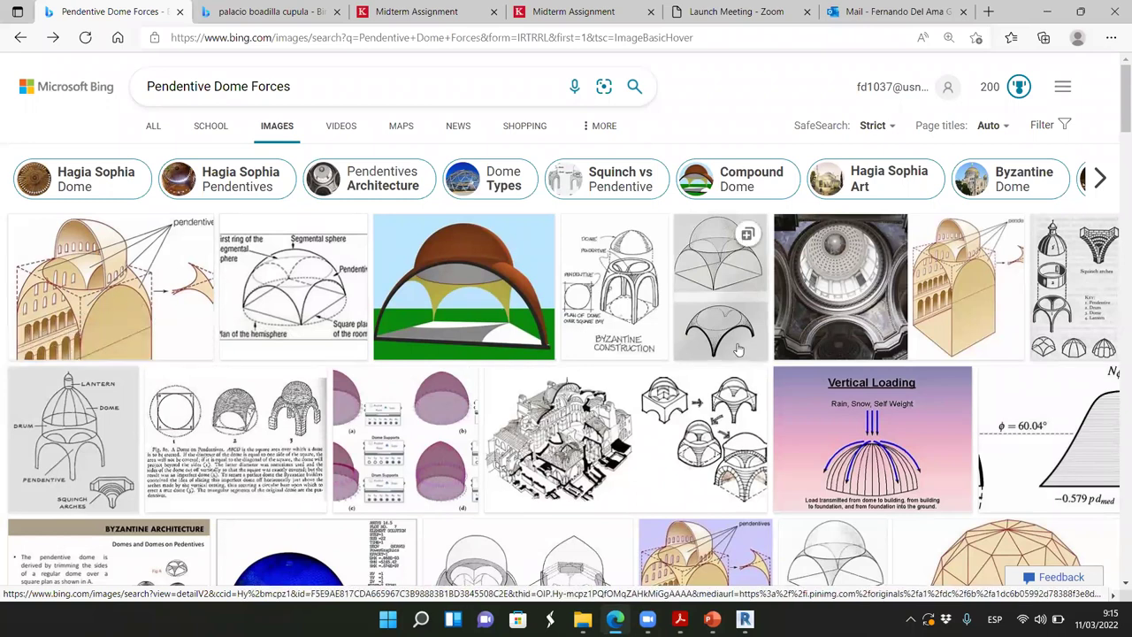
scroll(649, 305, "down", 3)
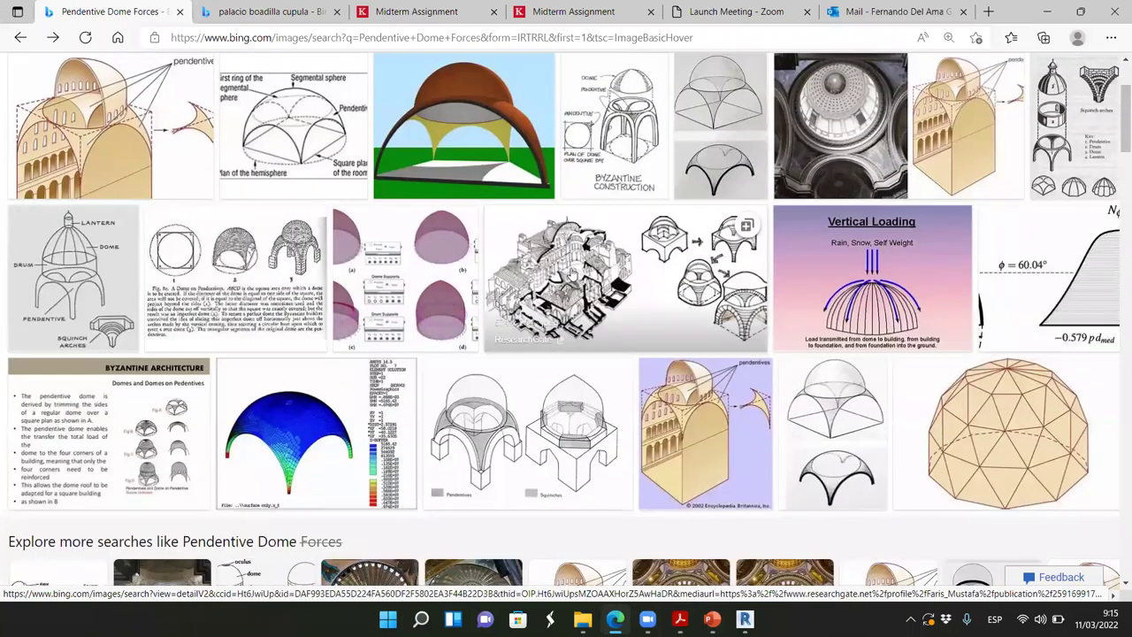
left_click(607, 334)
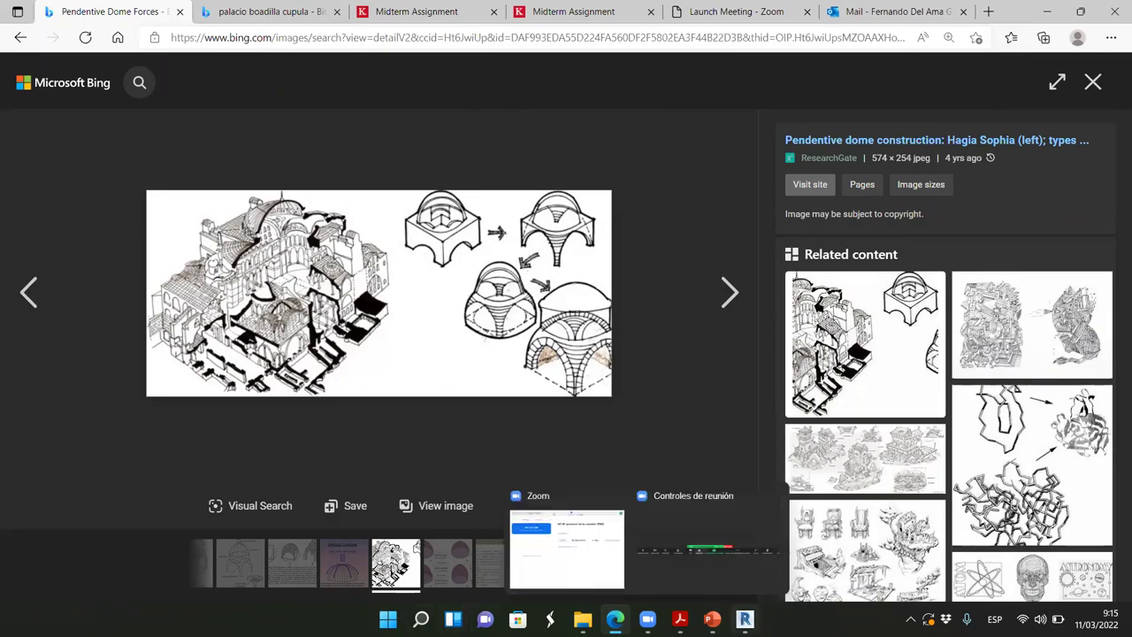
Step: Switch to Revit and examine the South elevation's levels alongside the reference profile of the drum, dome and lantern
left_click(744, 619)
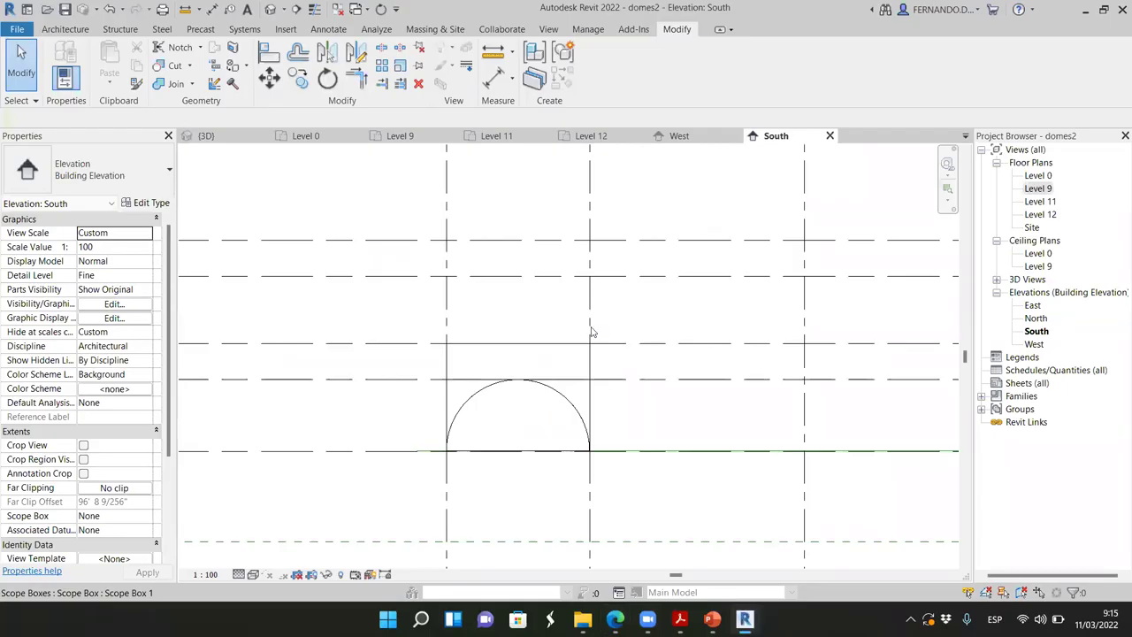
left_click(205, 136)
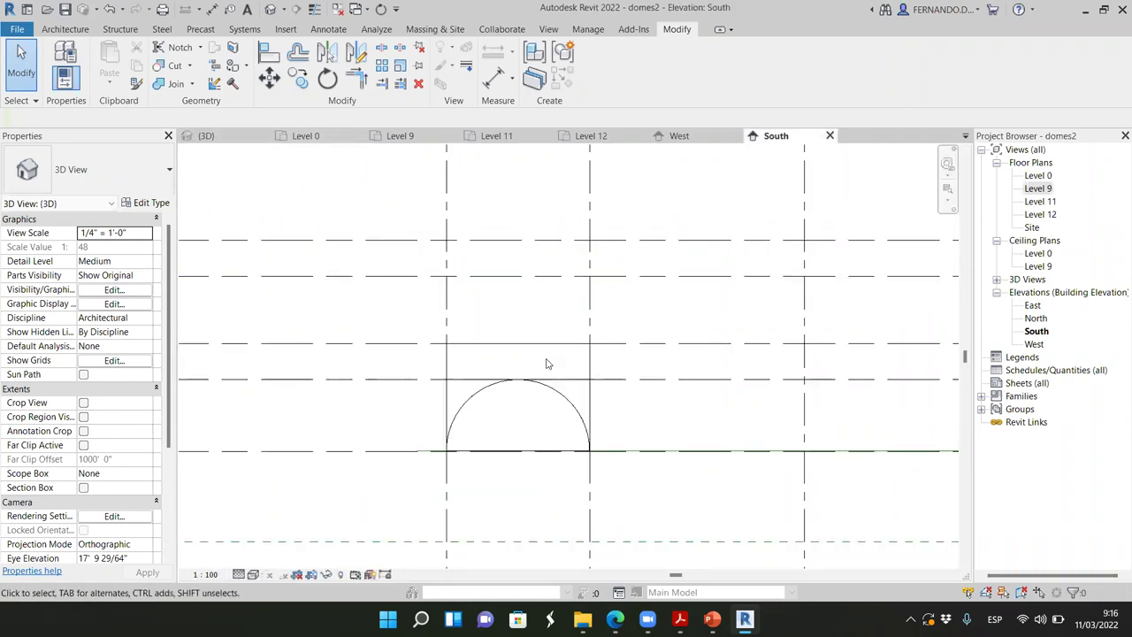
scroll(361, 347, "down", 4)
scroll(654, 341, "up", 5)
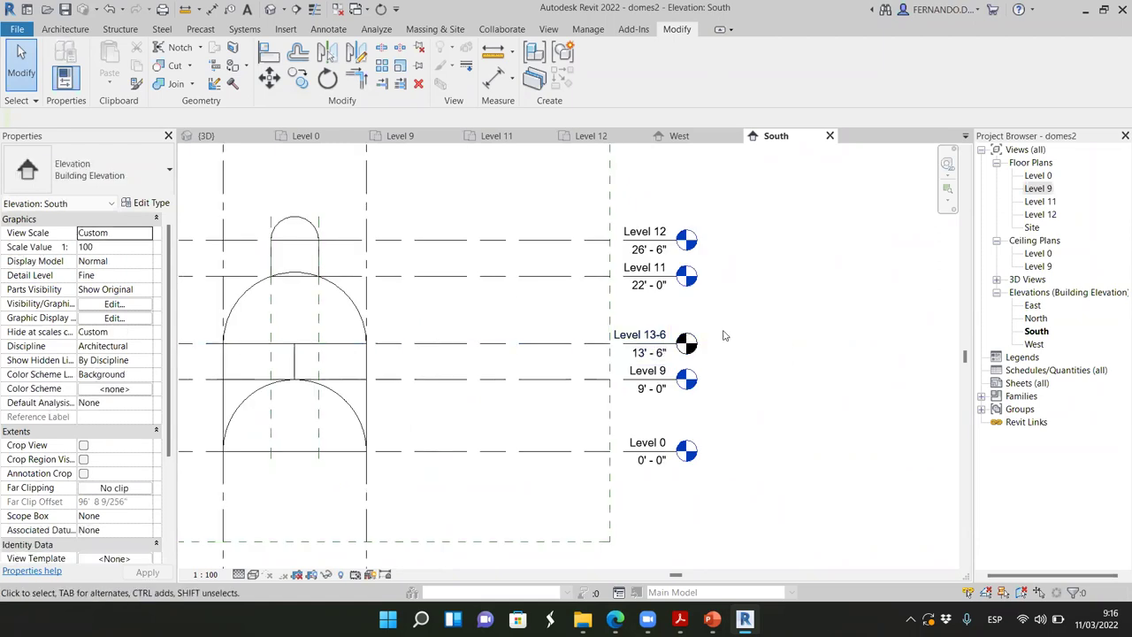
scroll(743, 333, "down", 4)
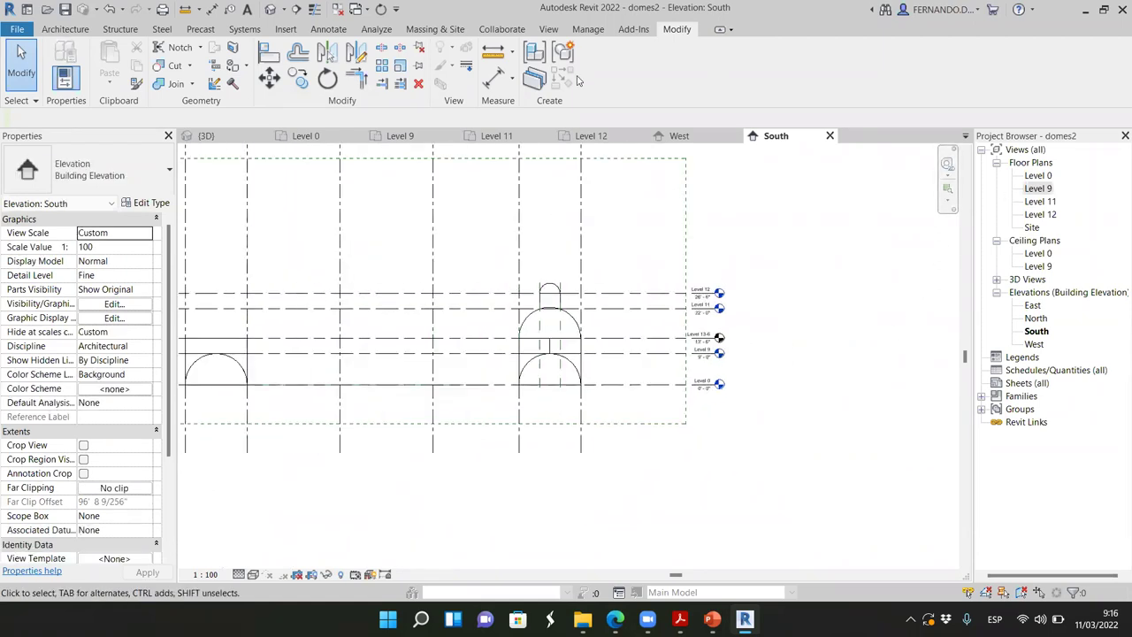
Step: Create a new floor plan view for Level 13-6
left_click(550, 30)
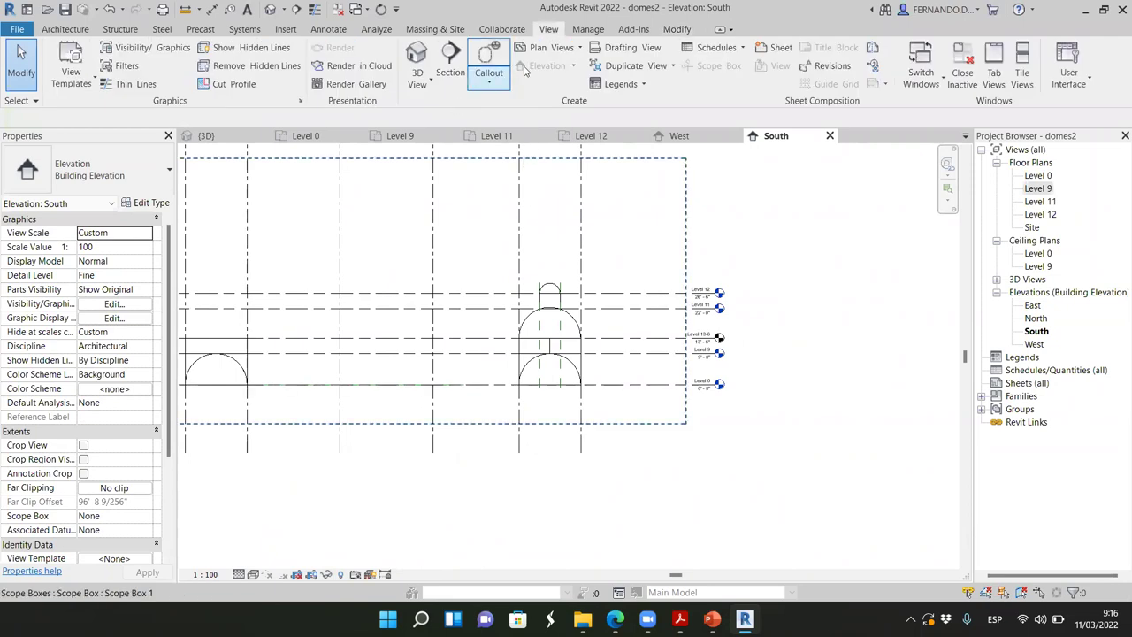
left_click(550, 47)
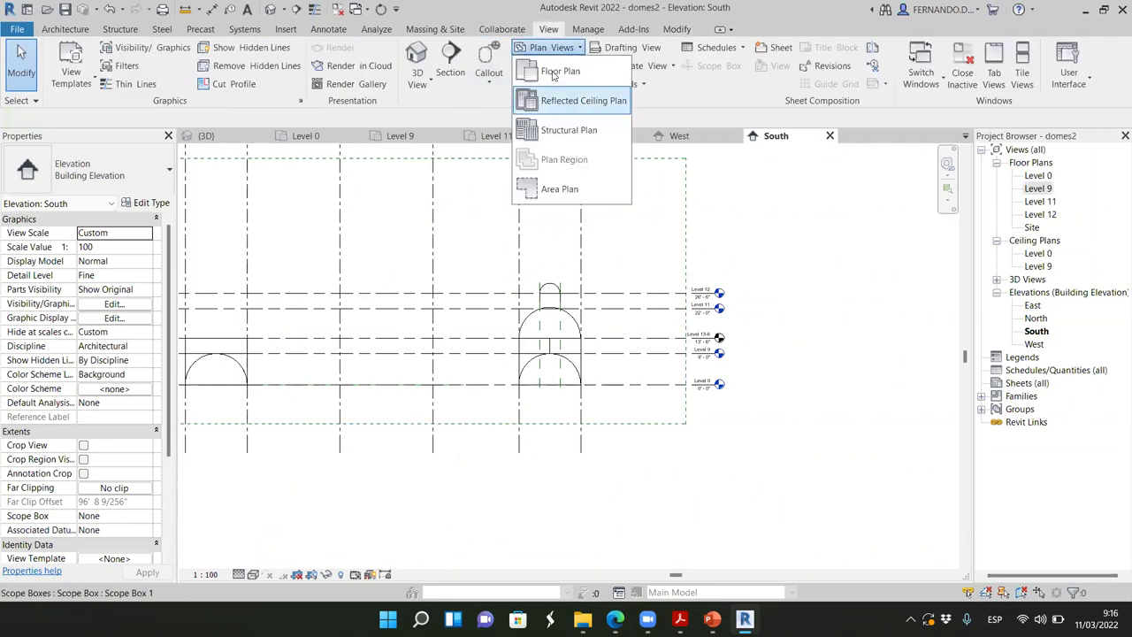
left_click(576, 100)
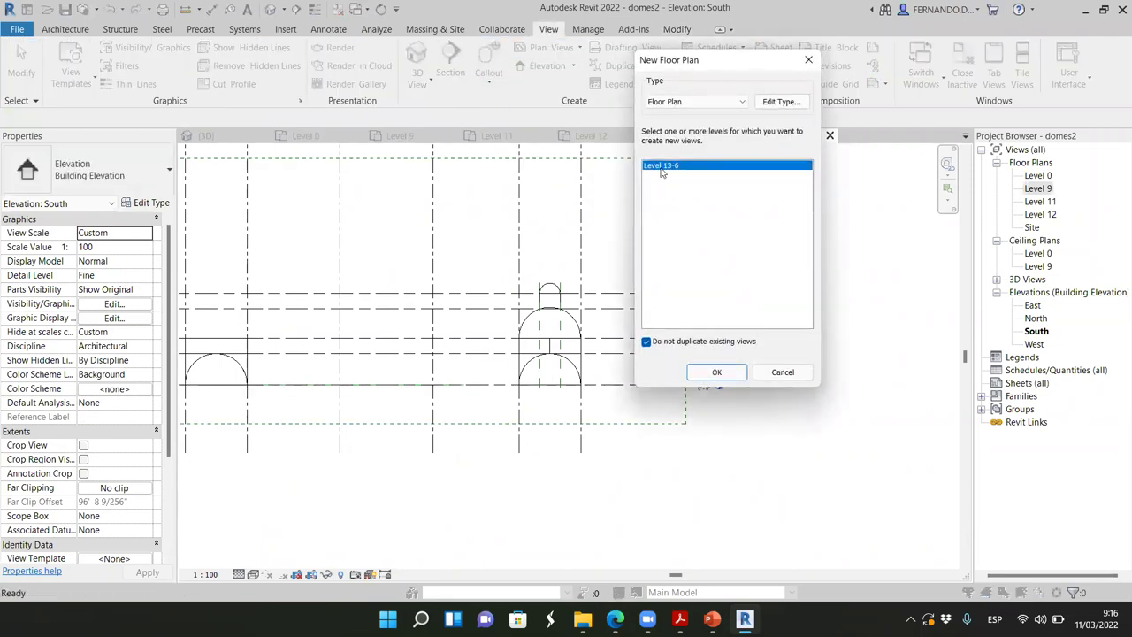
left_click(783, 372)
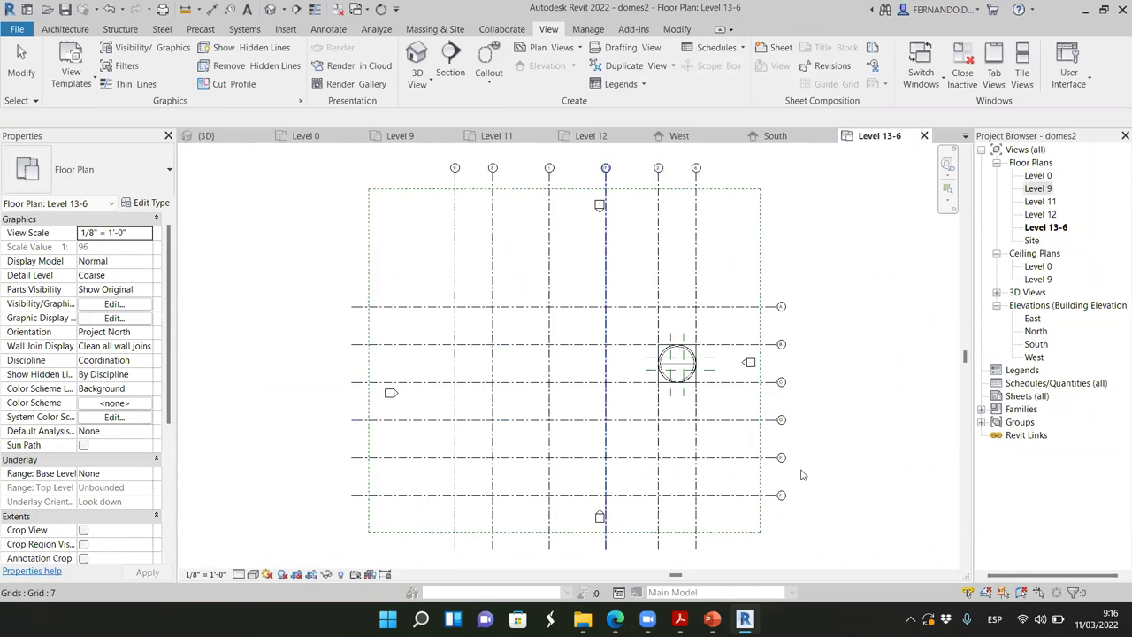
Step: Set the Level 13-6 plan's view range so both Bottom and View Depth are Unlimited
scroll(606, 485, "up", 2)
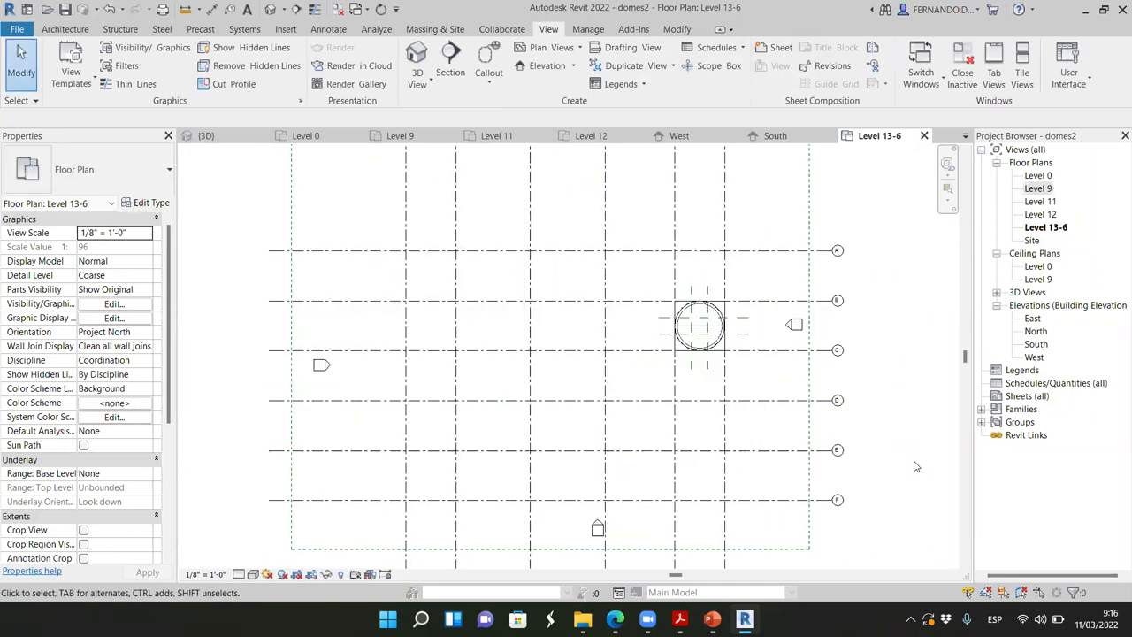
scroll(102, 421, "down", 5)
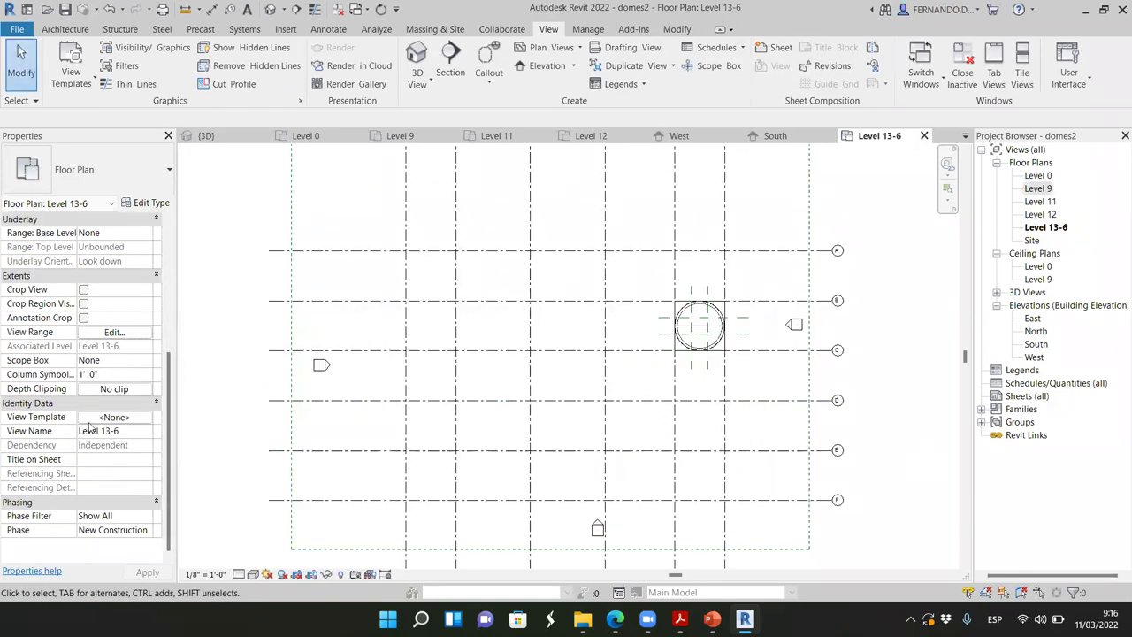
left_click(115, 333)
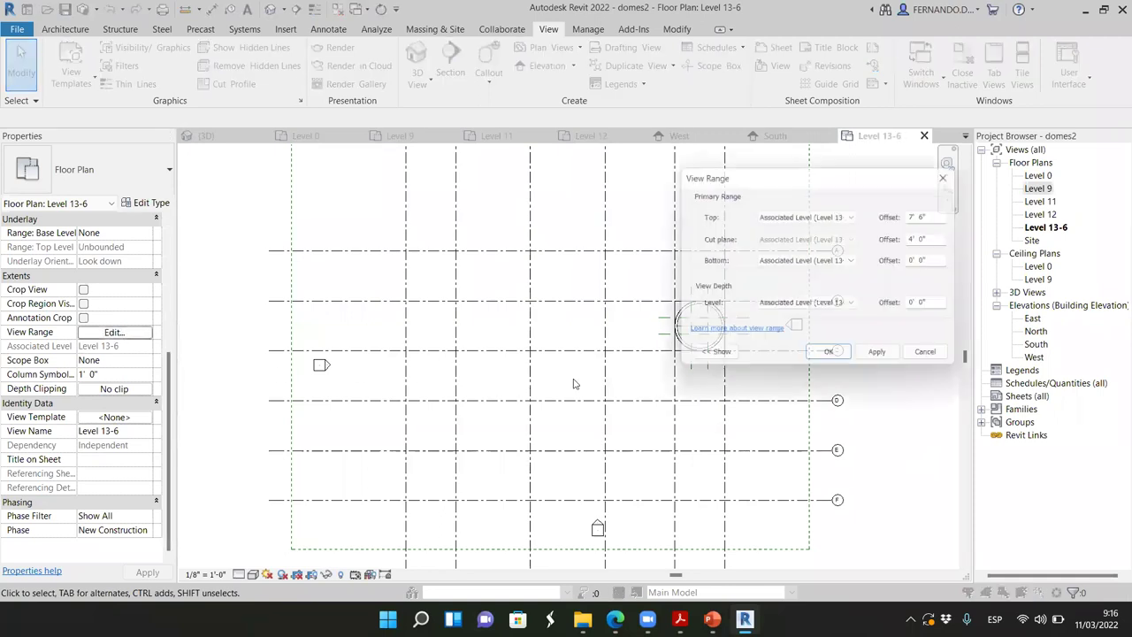
left_click(857, 263)
left_click(787, 302)
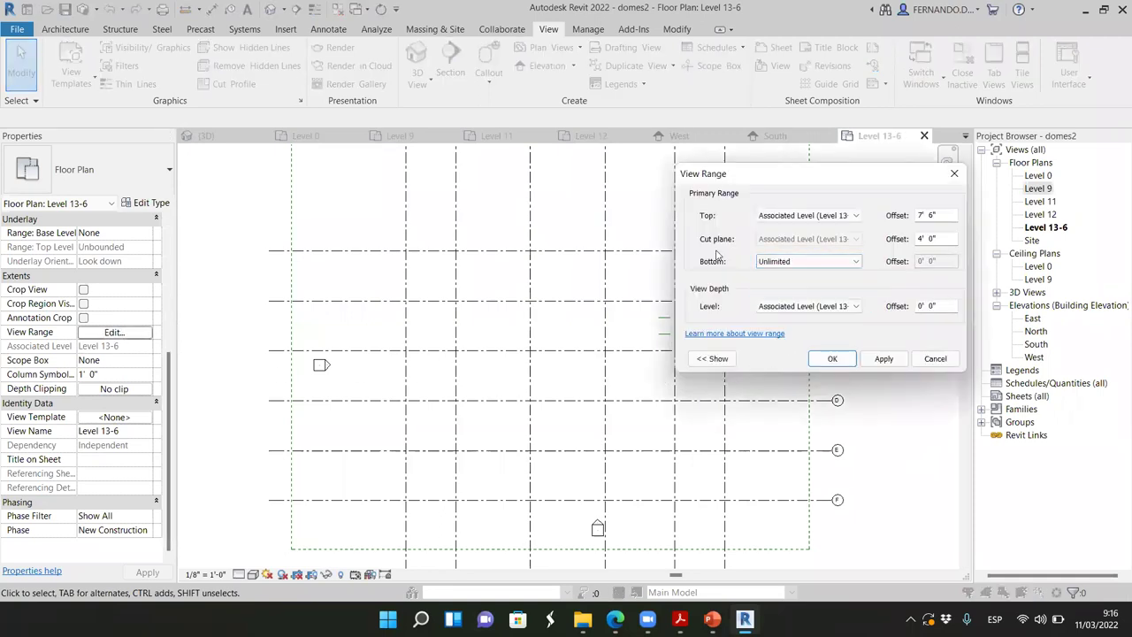
left_click(855, 306)
left_click(783, 346)
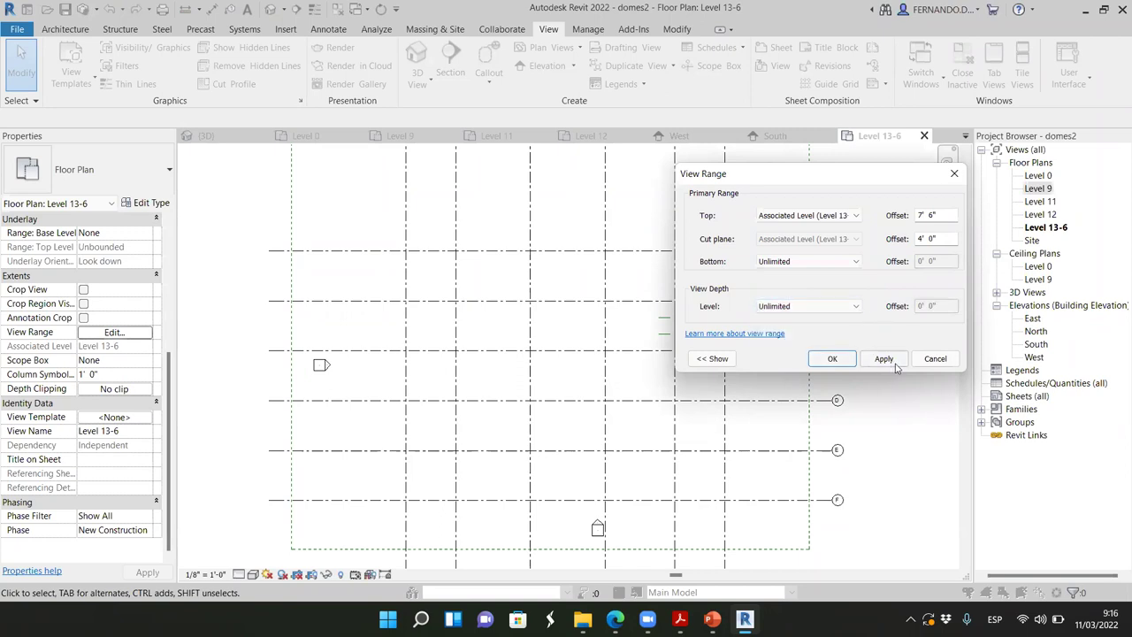
left_click(840, 359)
Step: Change the Level 13-6 plan's visual style to Wireframe around the domed square bay
scroll(451, 296, "up", 5)
scroll(451, 291, "up", 1)
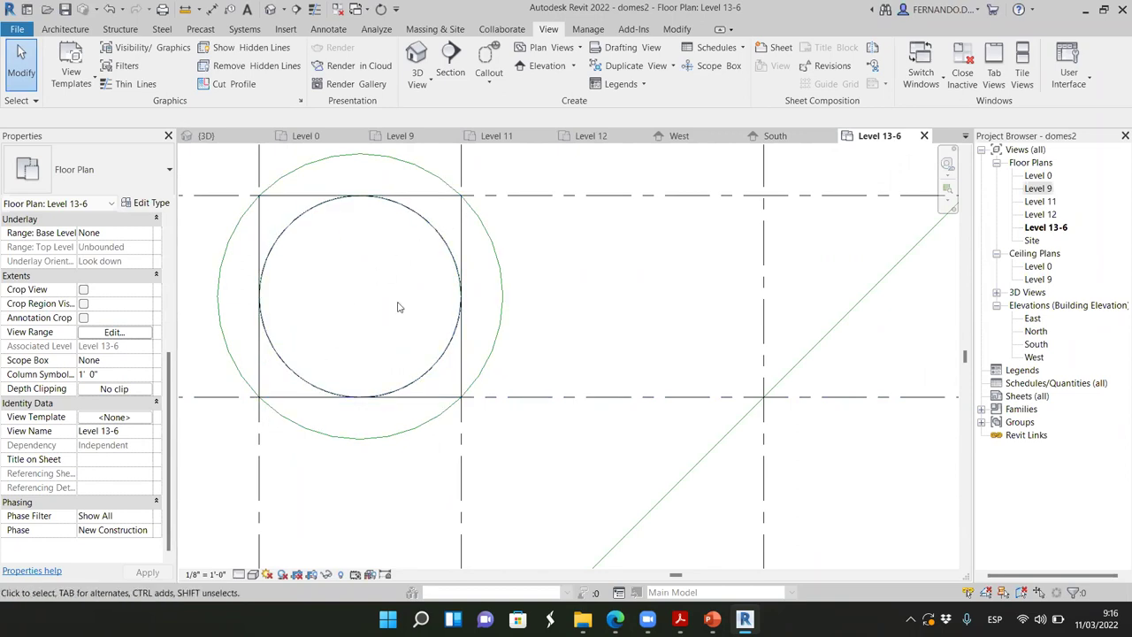
left_click(254, 574)
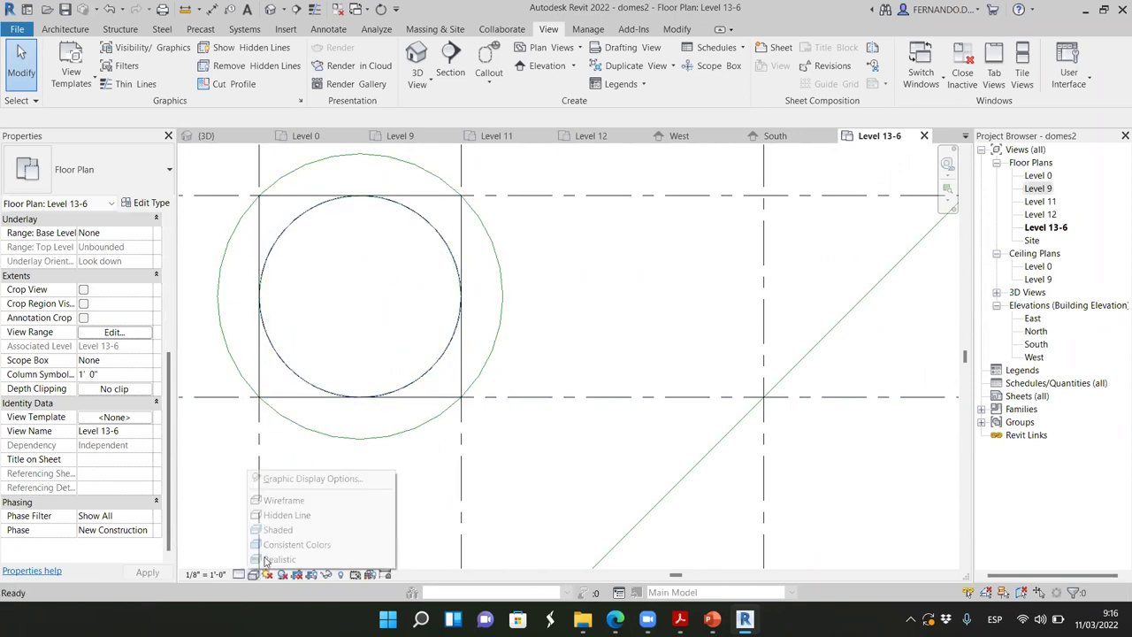
left_click(281, 501)
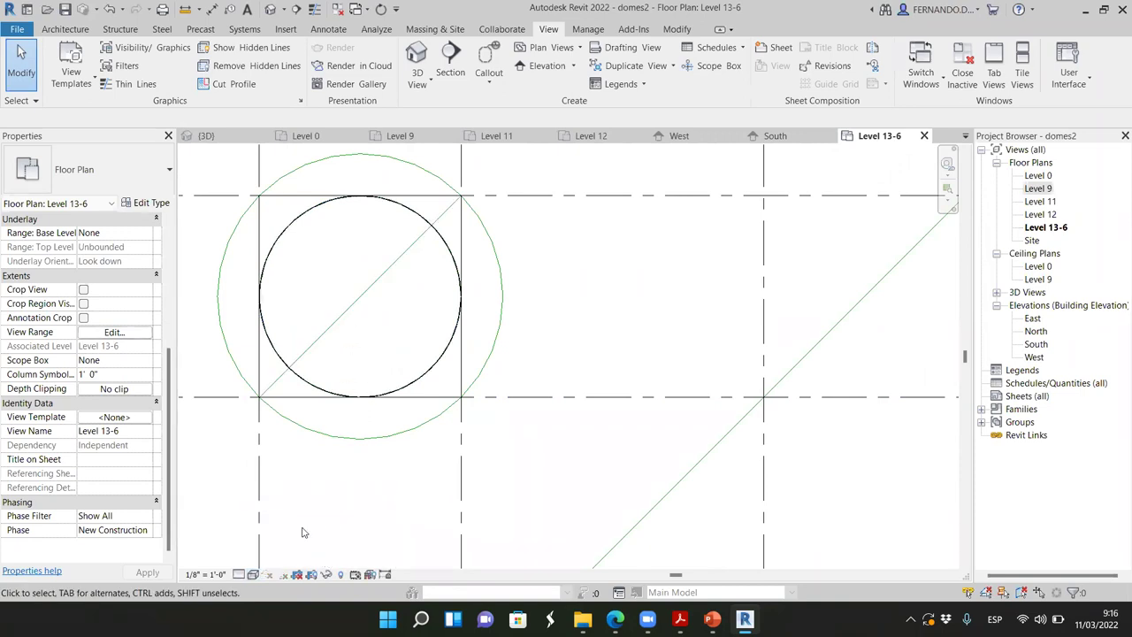
scroll(597, 329, "down", 2)
scroll(531, 265, "up", 2)
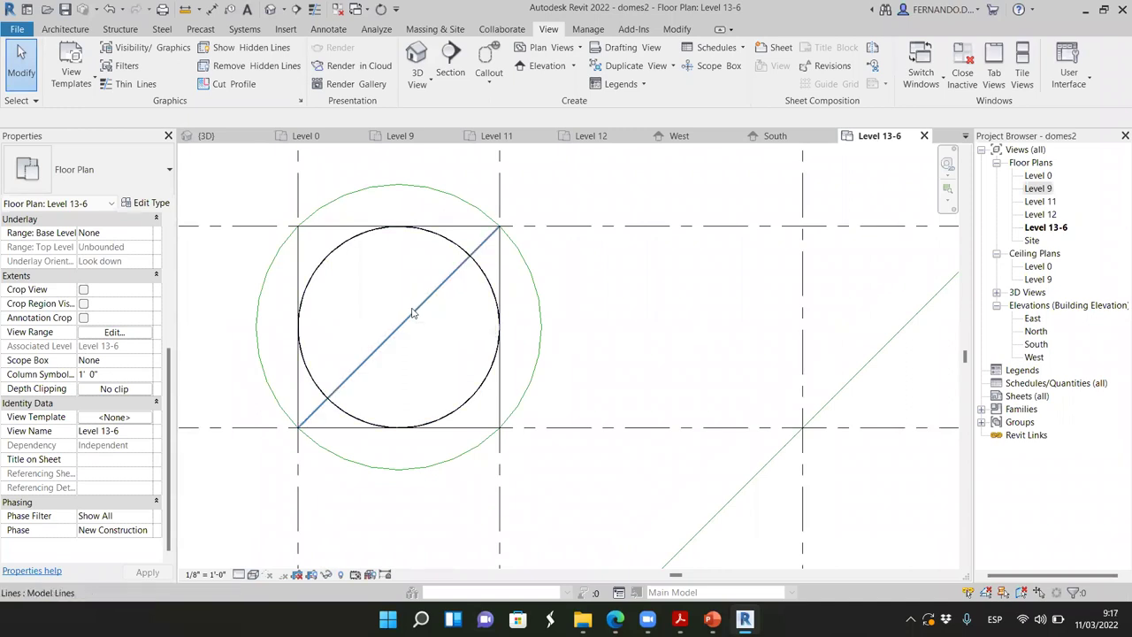
Step: Start a new in-place mass under its default name and use Level 13-6 as its work plane
left_click(429, 30)
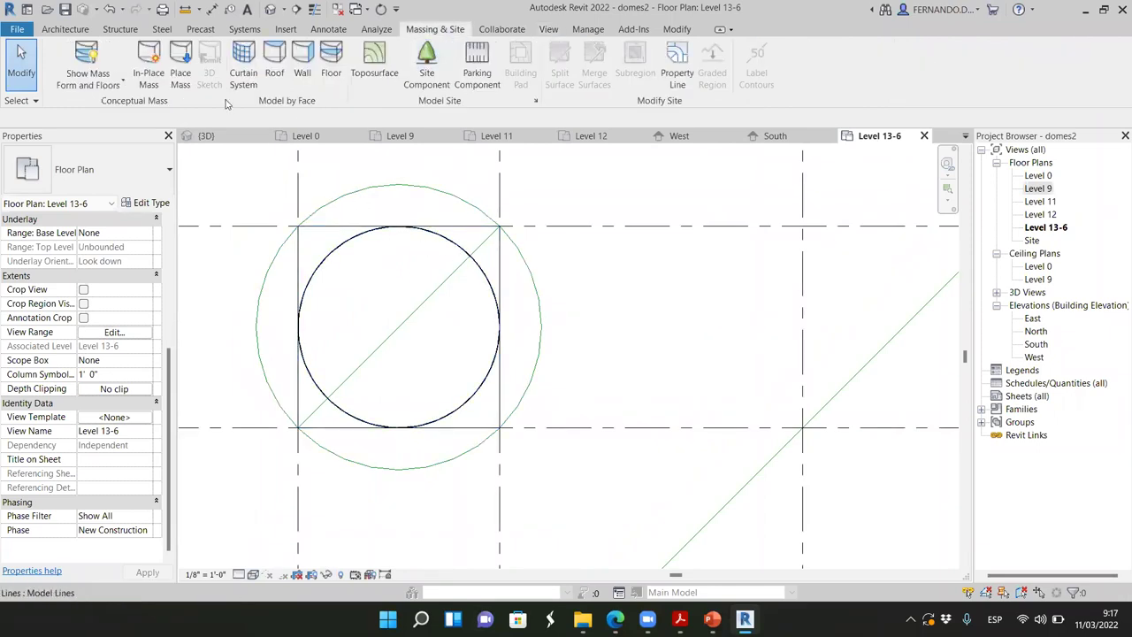
left_click(149, 60)
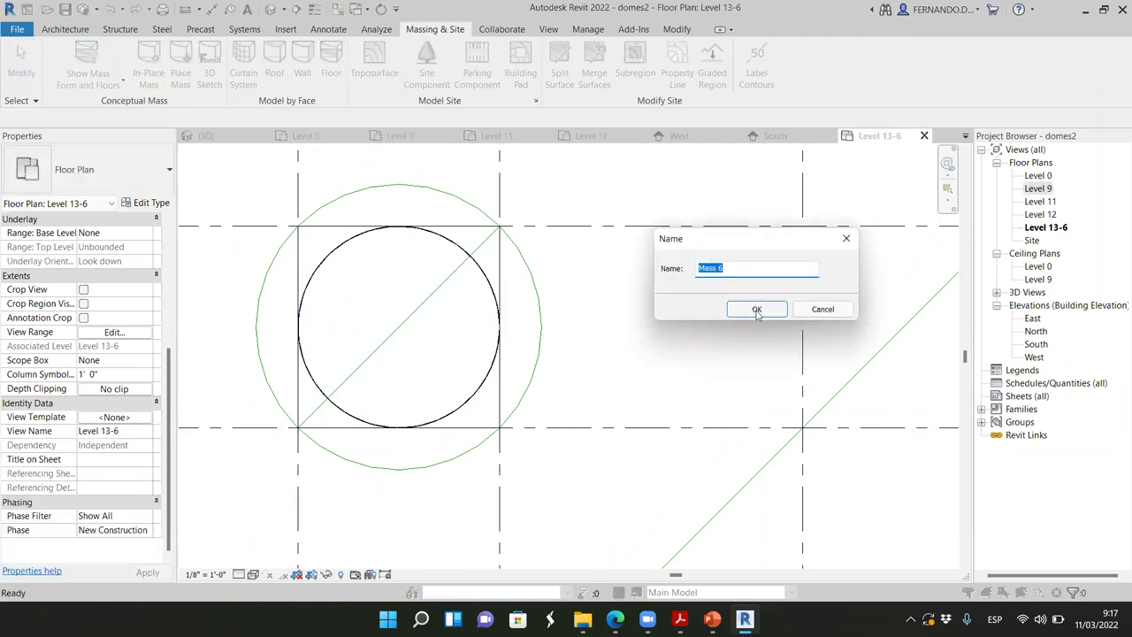
left_click(756, 308)
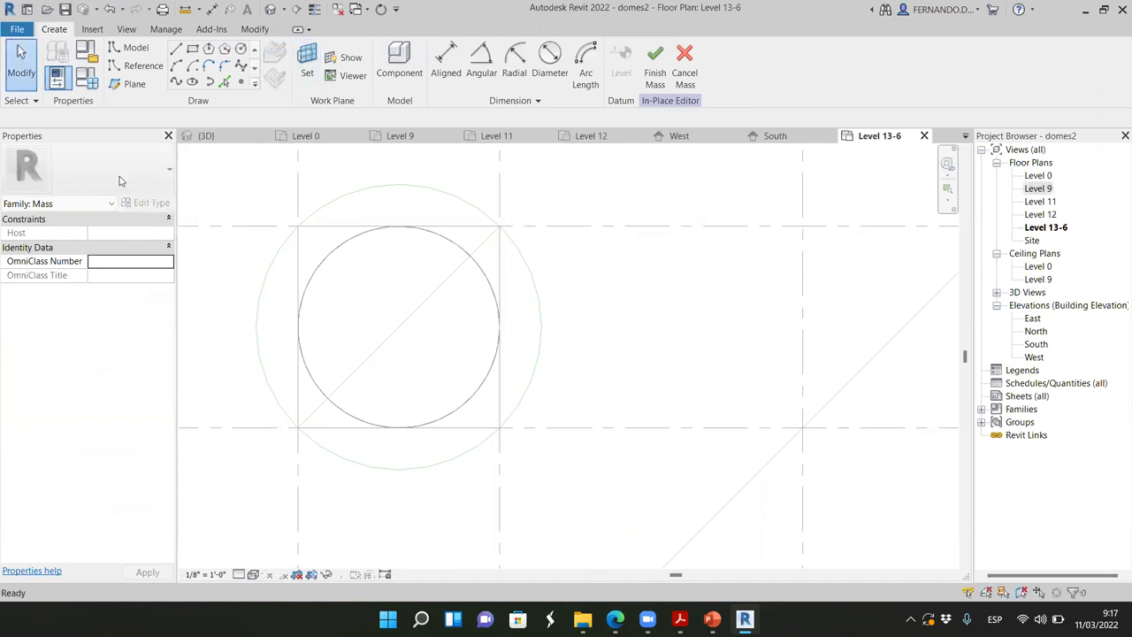
left_click(307, 62)
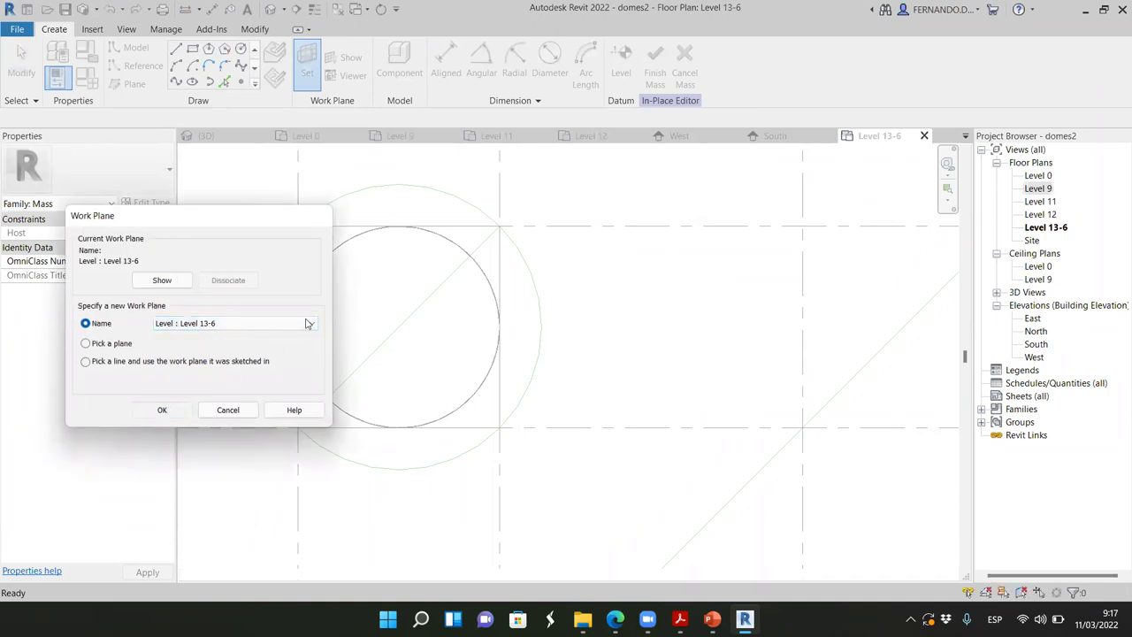
key("Return")
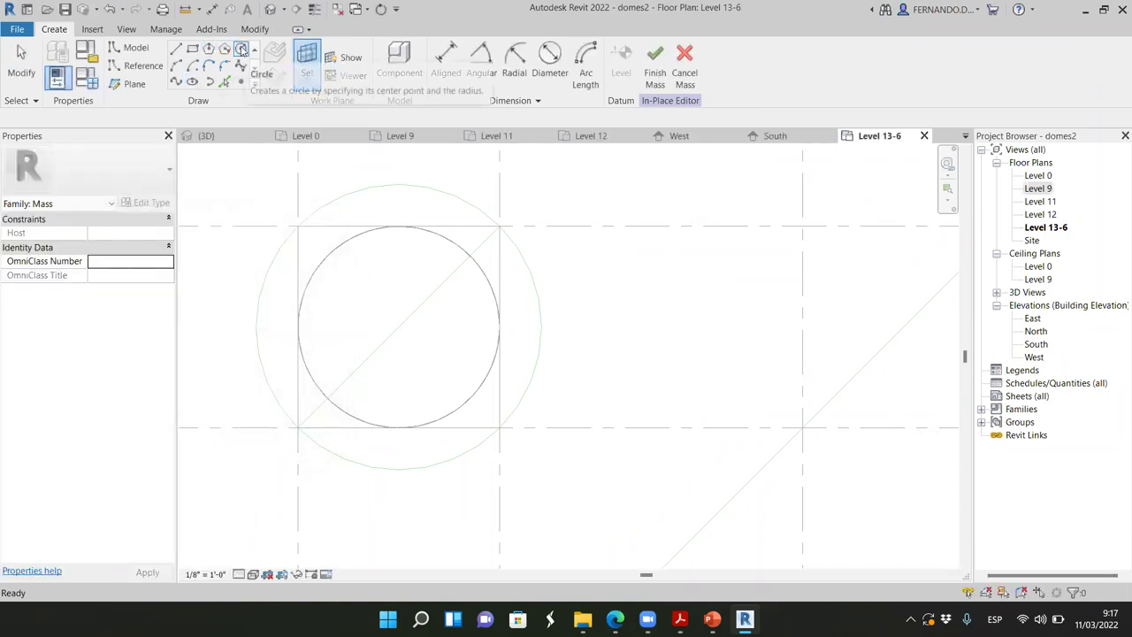
Step: Draw a model-line circle of 9'-0" radius centred on the square bay, matching the inscribed drum circle
left_click(240, 49)
left_click(399, 327)
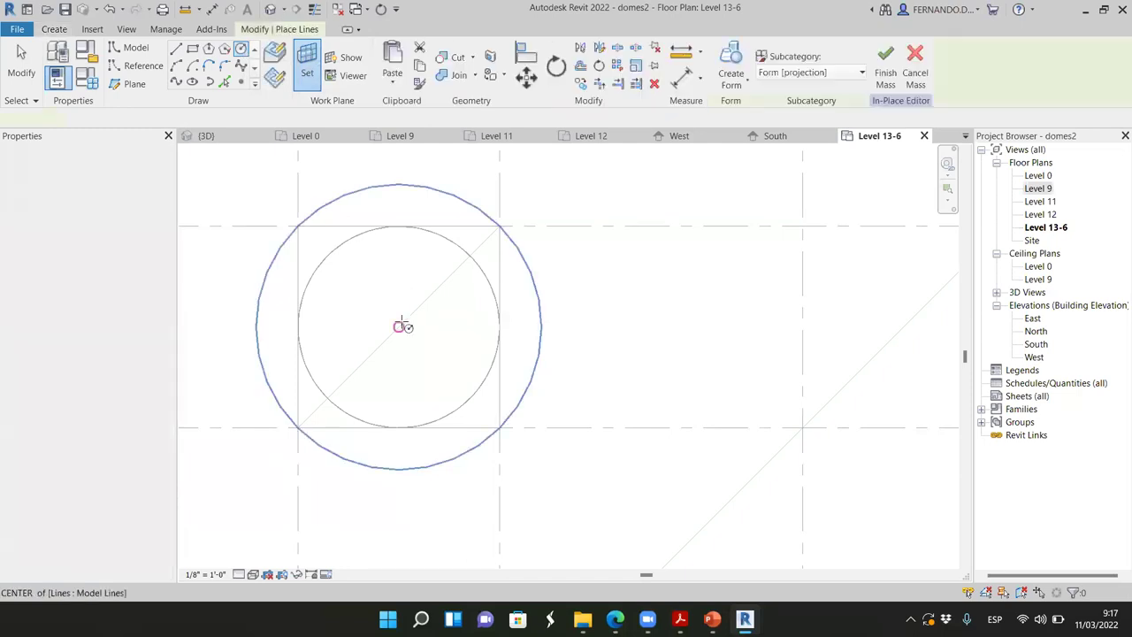
left_click(398, 326)
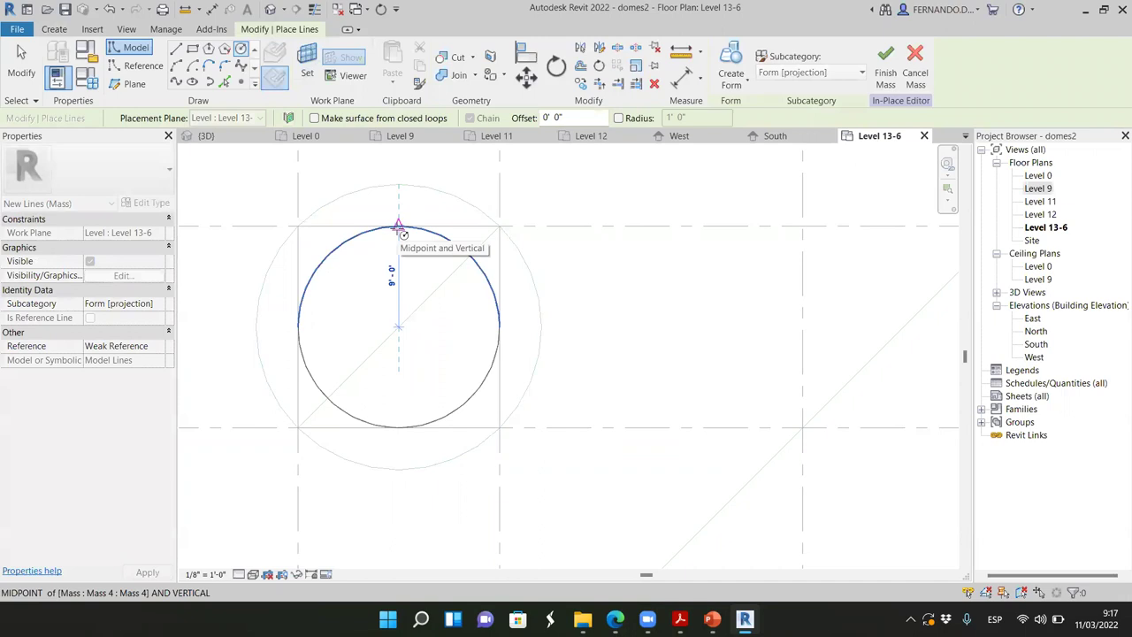
left_click(399, 228)
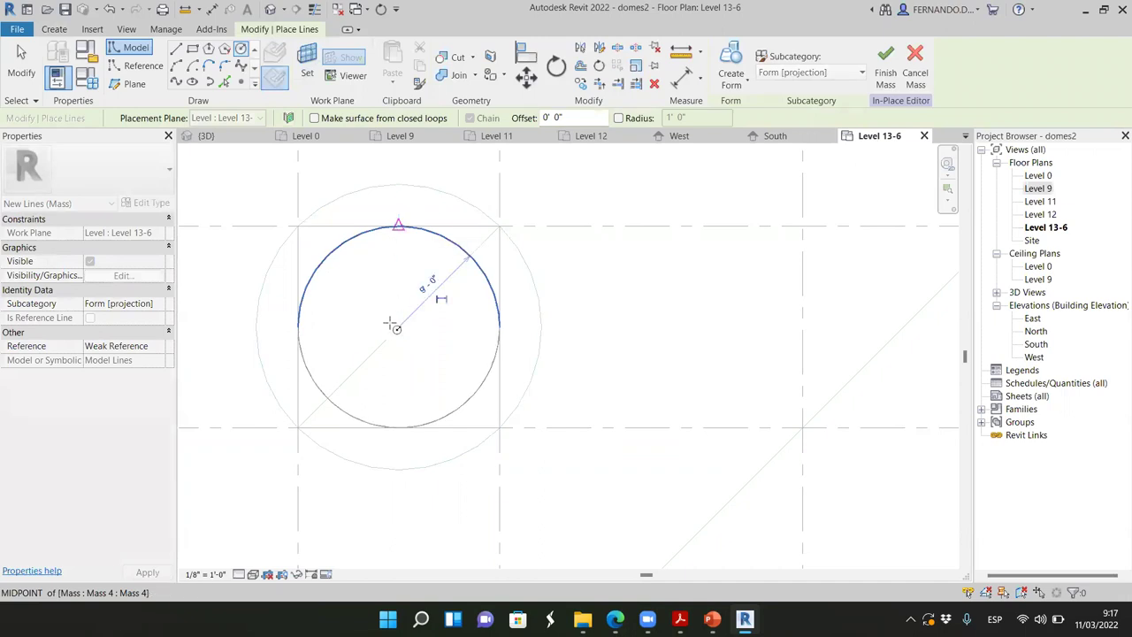
Step: Create a solid sphere form from the 9'-0" radius circle on Level 13-6 in the 3D view
left_click(231, 141)
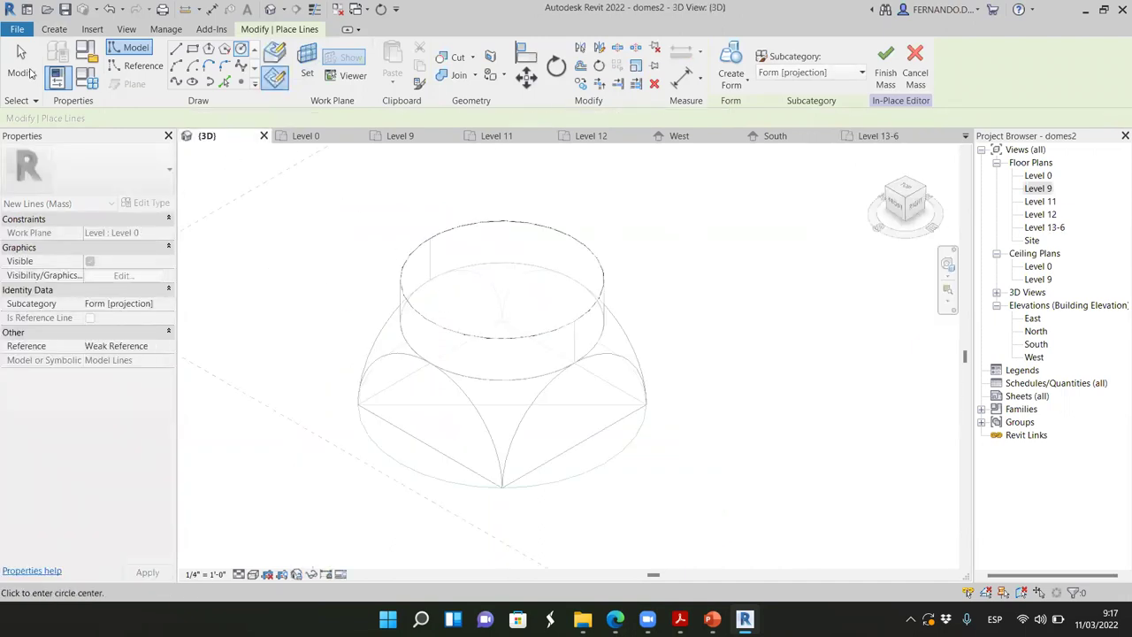
key("Escape")
key("Escape")
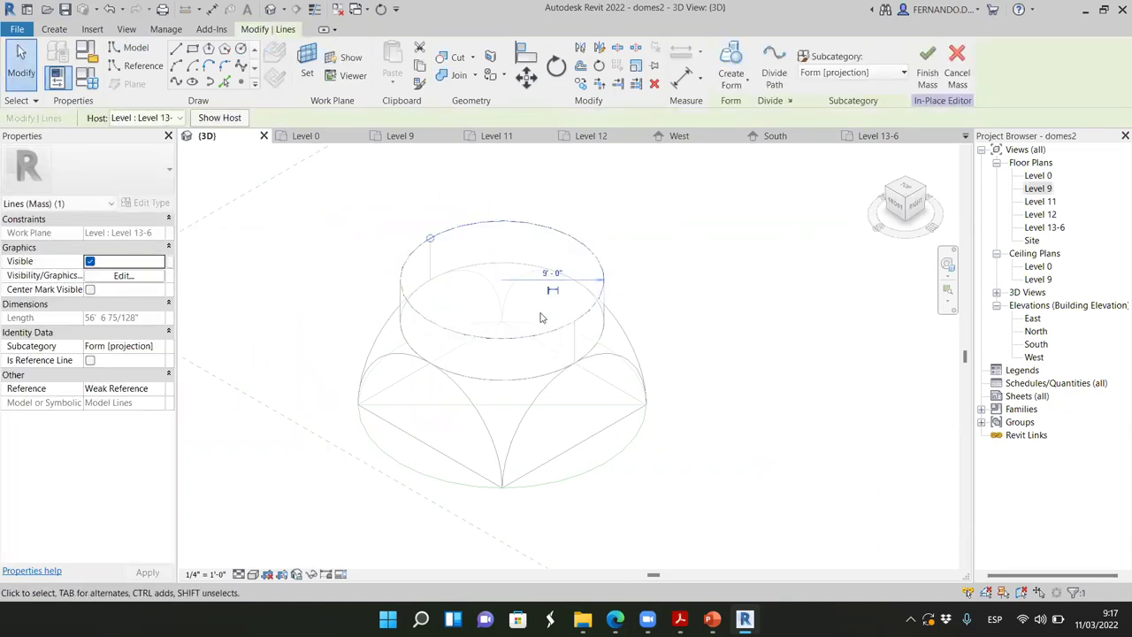
left_click(746, 85)
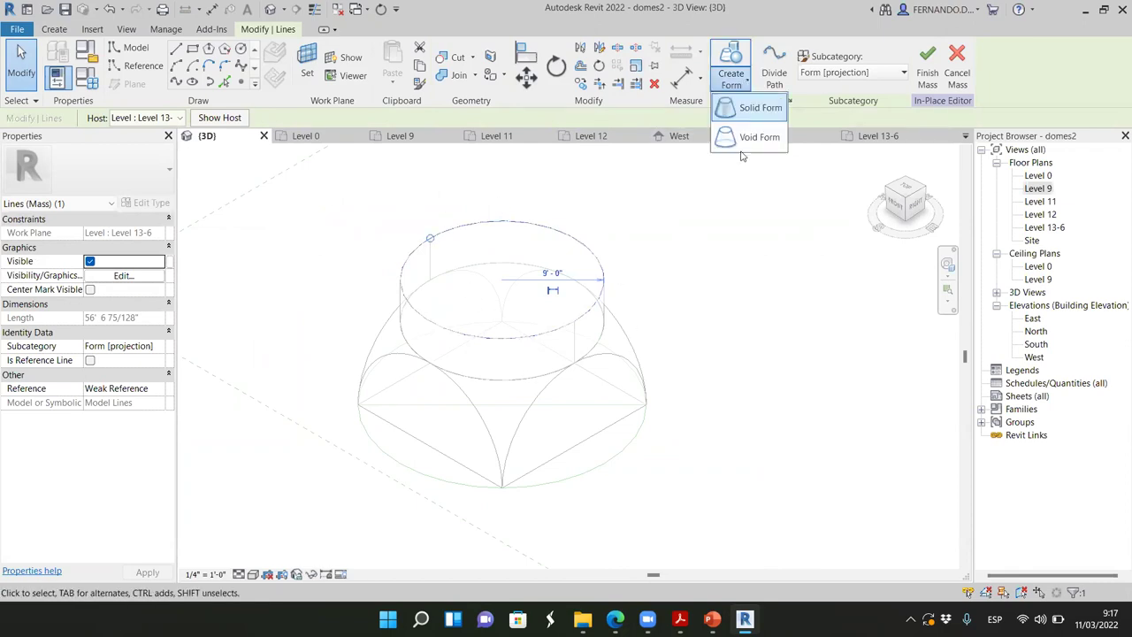
left_click(747, 108)
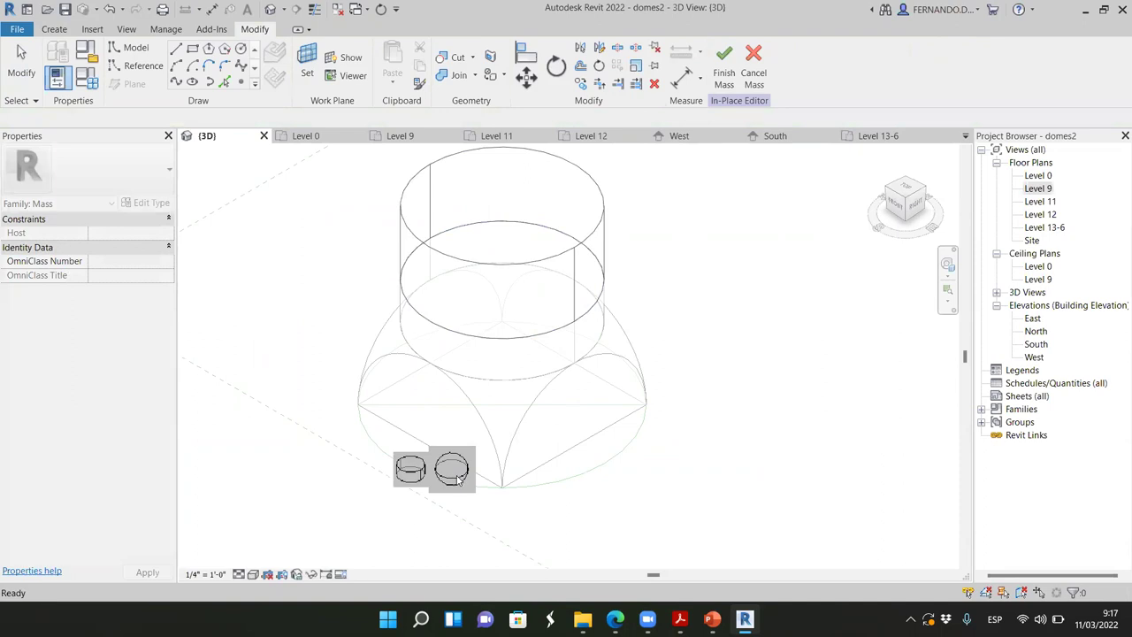
left_click(453, 471)
scroll(669, 243, "down", 1)
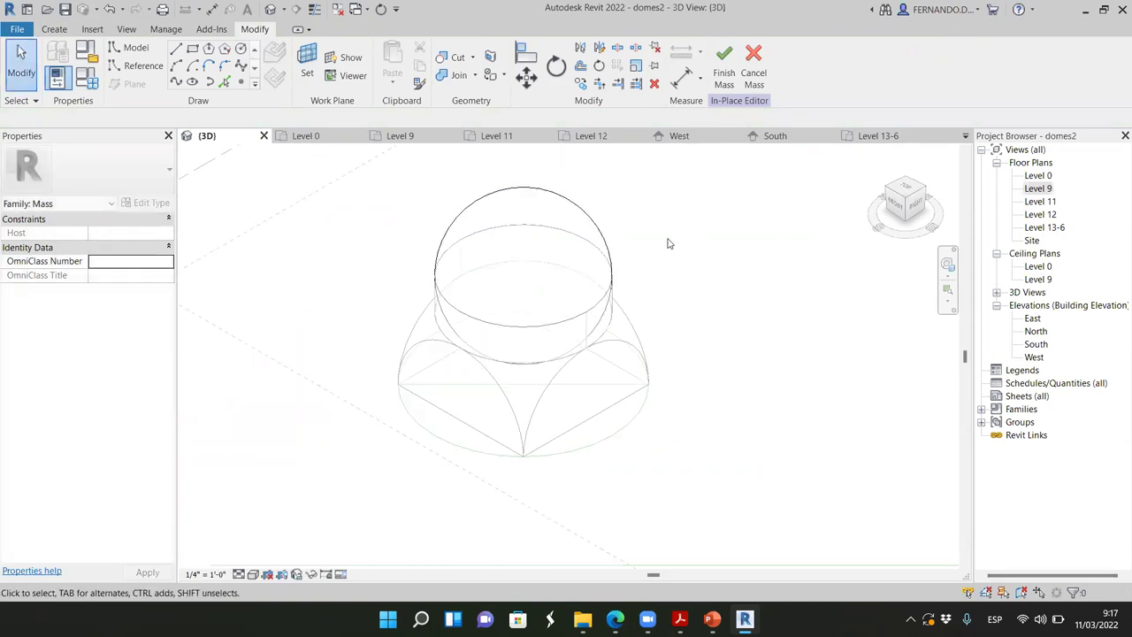
Step: Draw an 18'-0" by 18'-0" model-line square on Level 13-6, matching the corners of the domed square bay
left_click(895, 202)
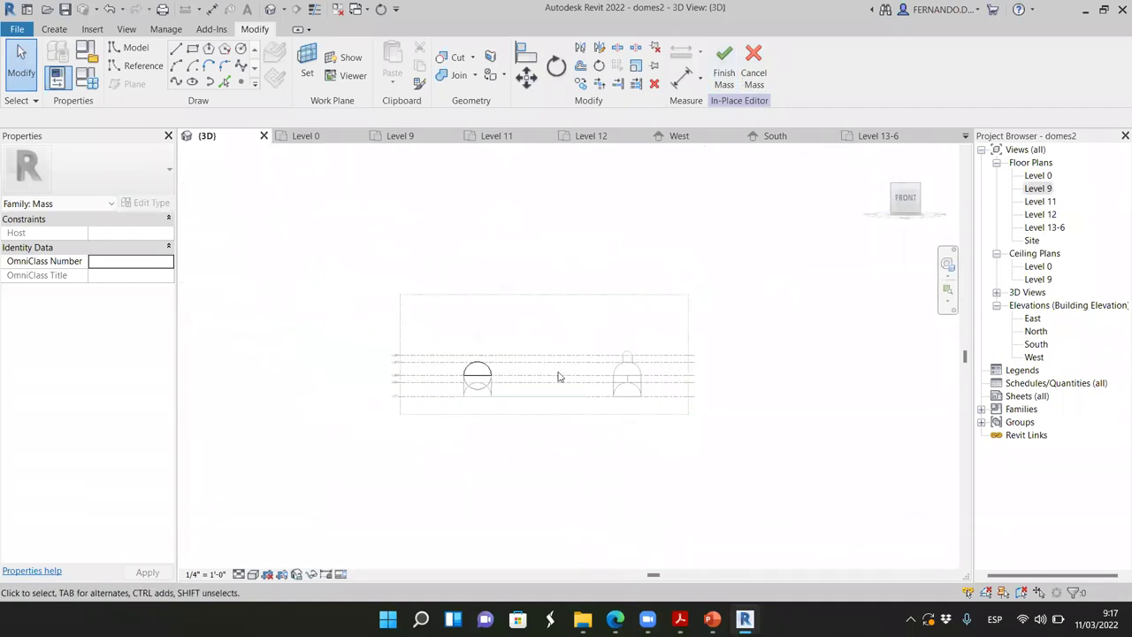
scroll(513, 403, "up", 5)
scroll(422, 397, "up", 2)
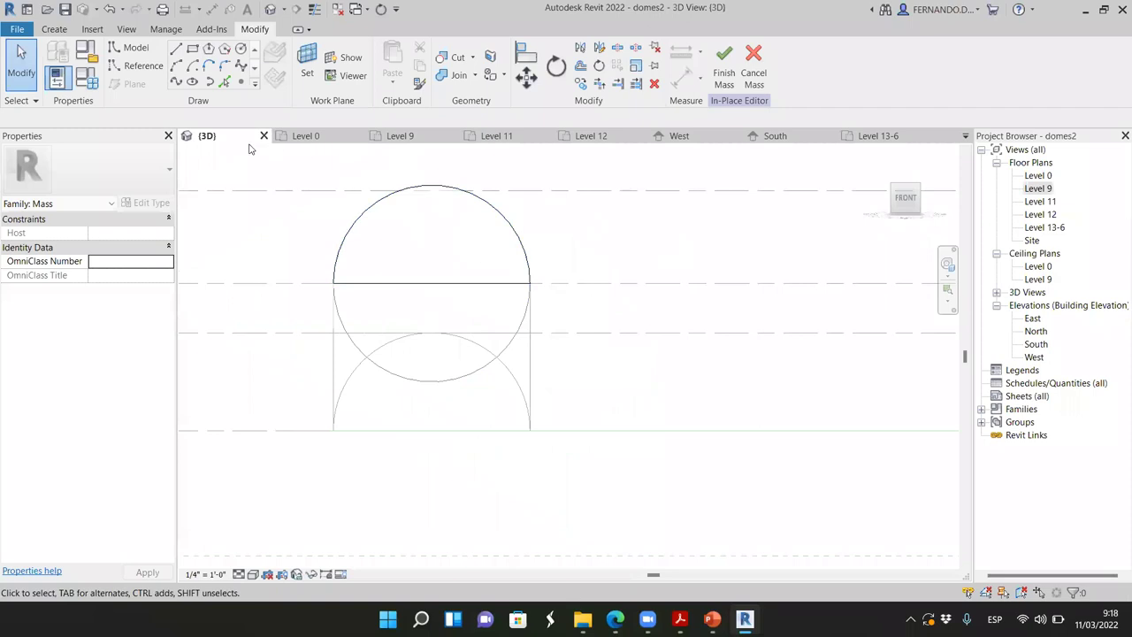
left_click(884, 135)
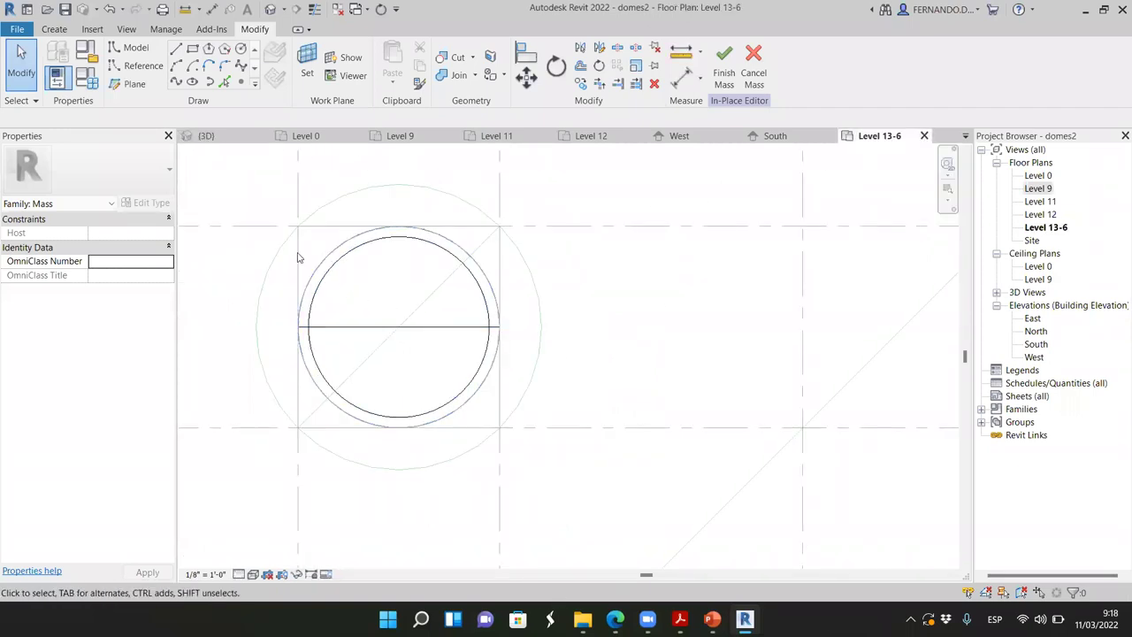
left_click(193, 53)
left_click(299, 228)
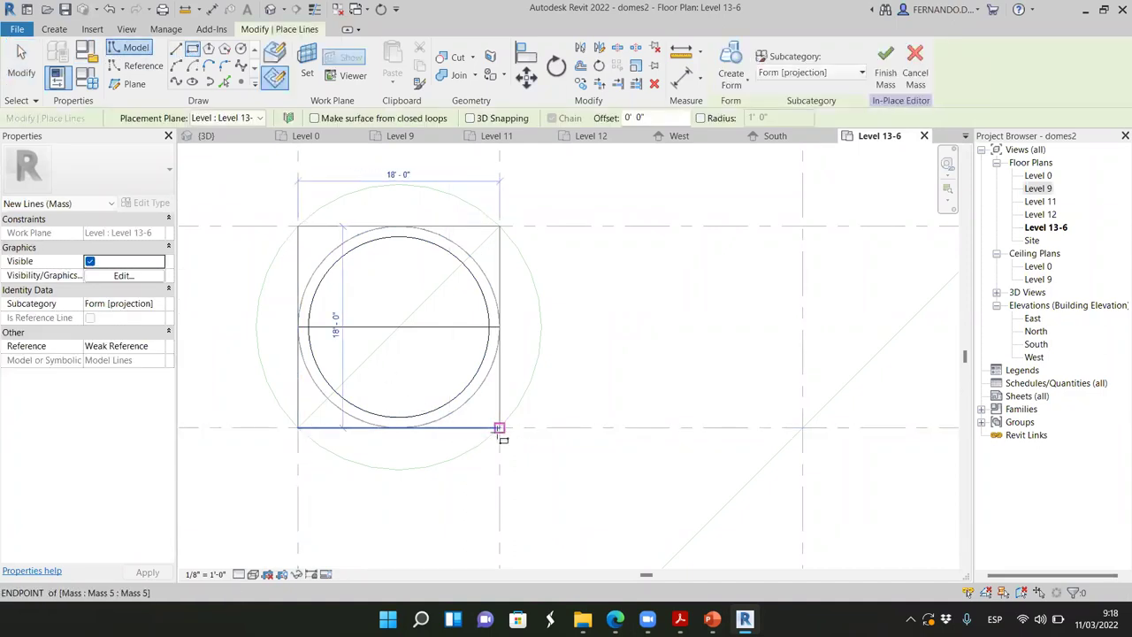
left_click(499, 428)
Step: Try to create a void form from the square around the sphere in an angled 3D view
left_click(206, 136)
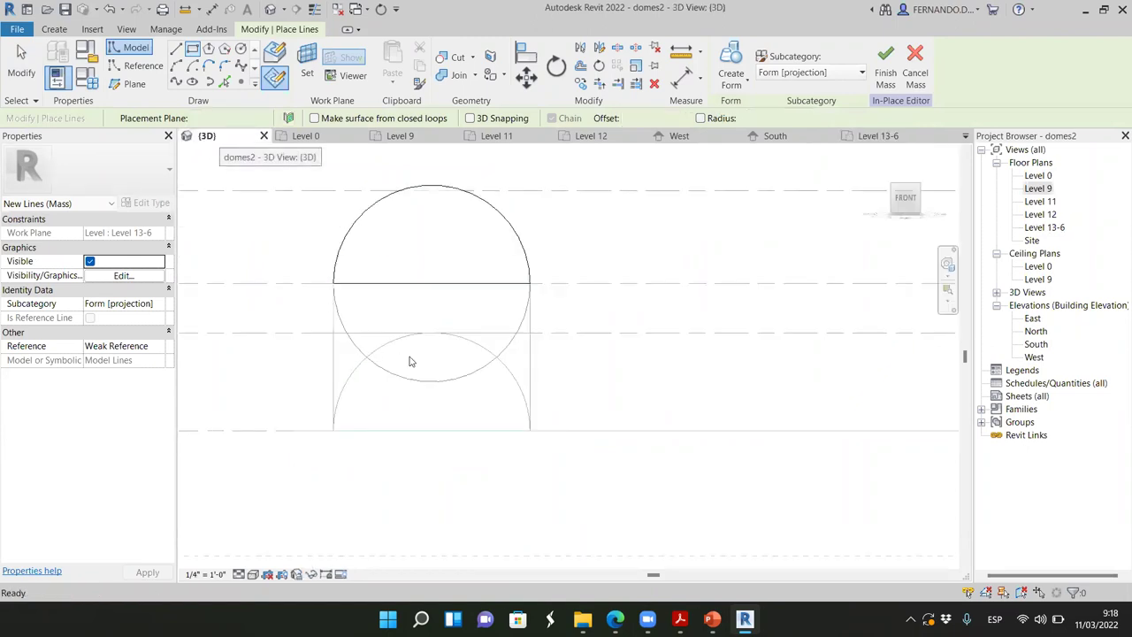
left_click_drag(904, 203, 849, 241)
scroll(733, 298, "down", 5)
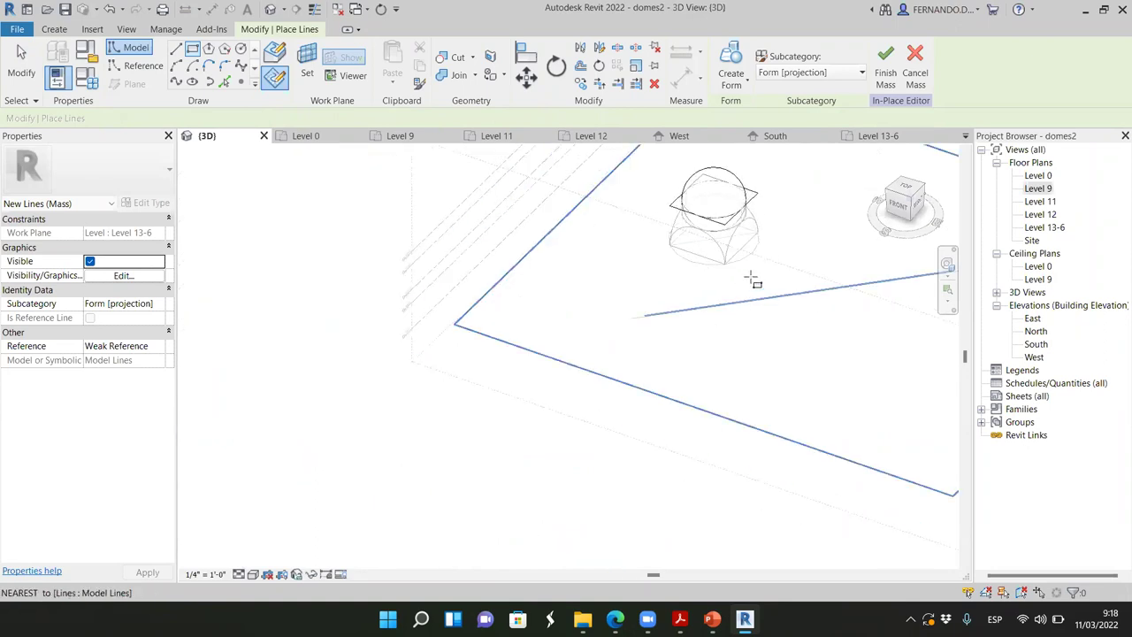
scroll(802, 180, "up", 2)
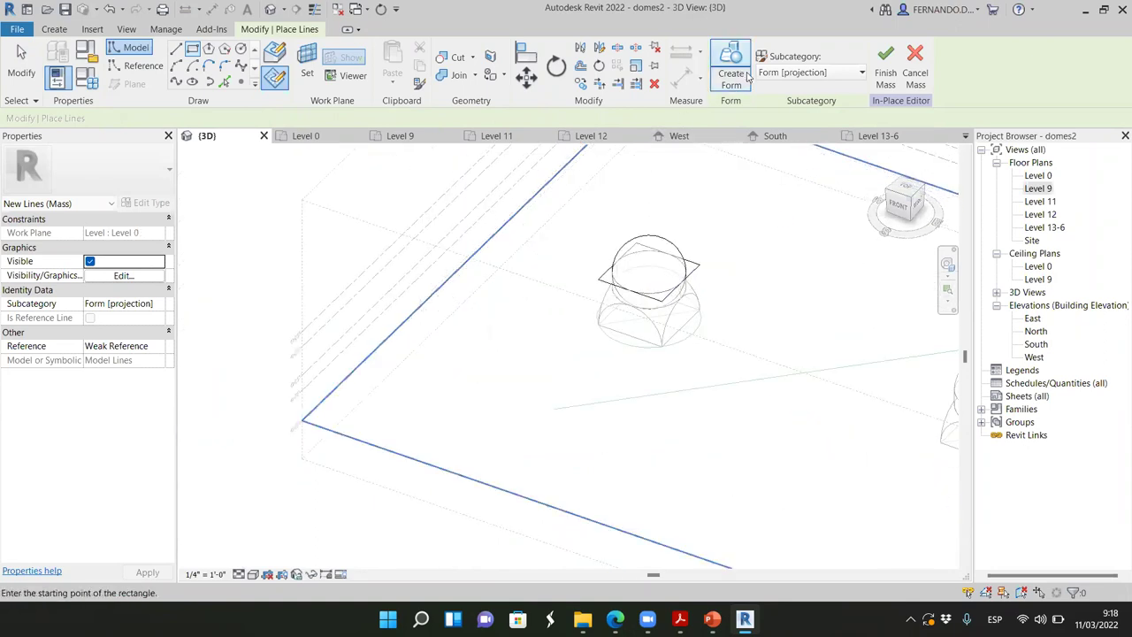
left_click(748, 84)
left_click(756, 141)
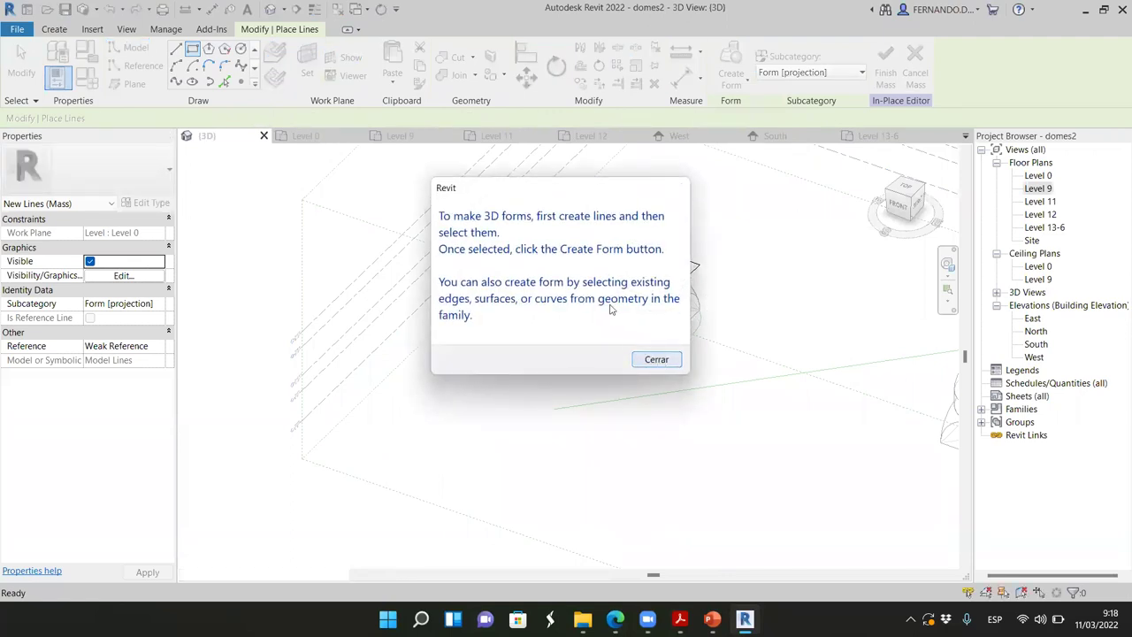
left_click(656, 359)
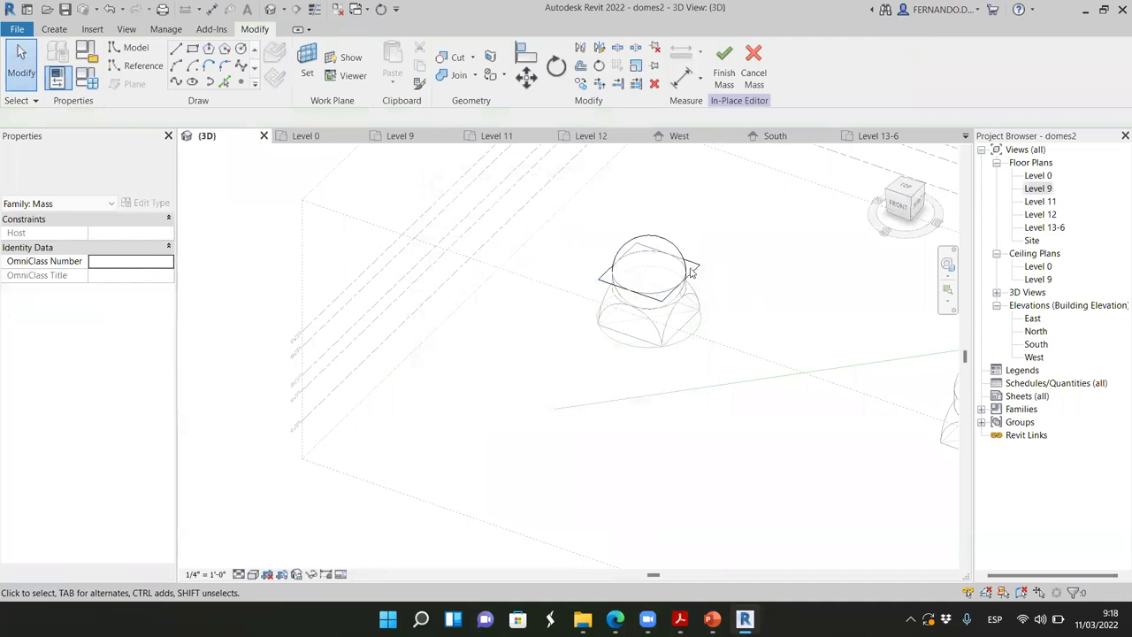
Step: Create a void form from the square drawn around the sphere on Level 13-6
left_click(734, 330)
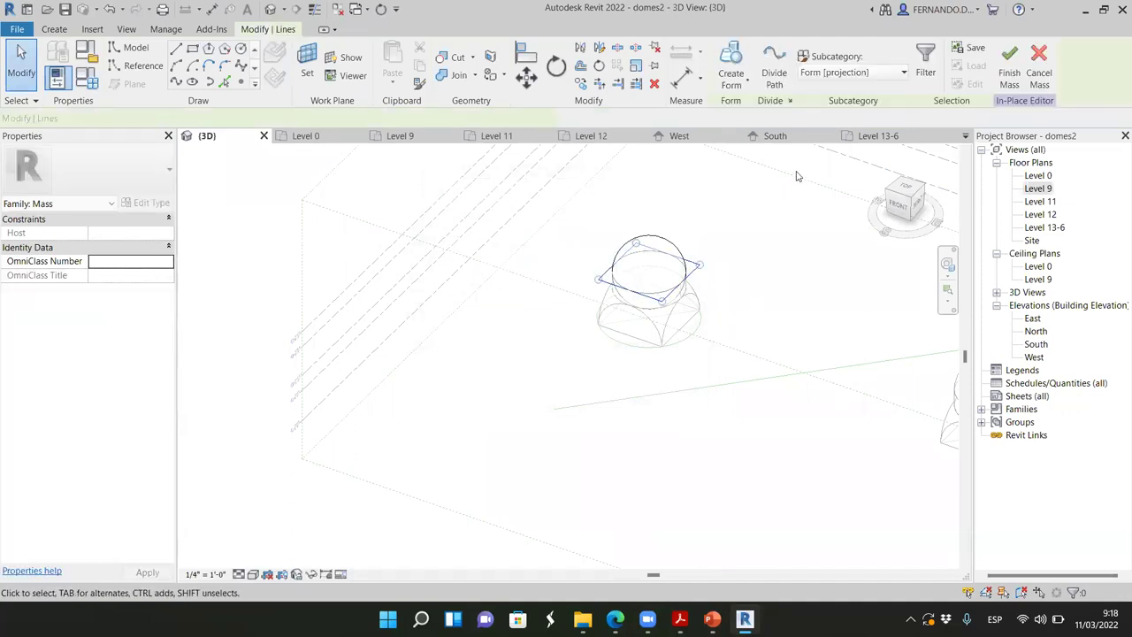
left_click(732, 78)
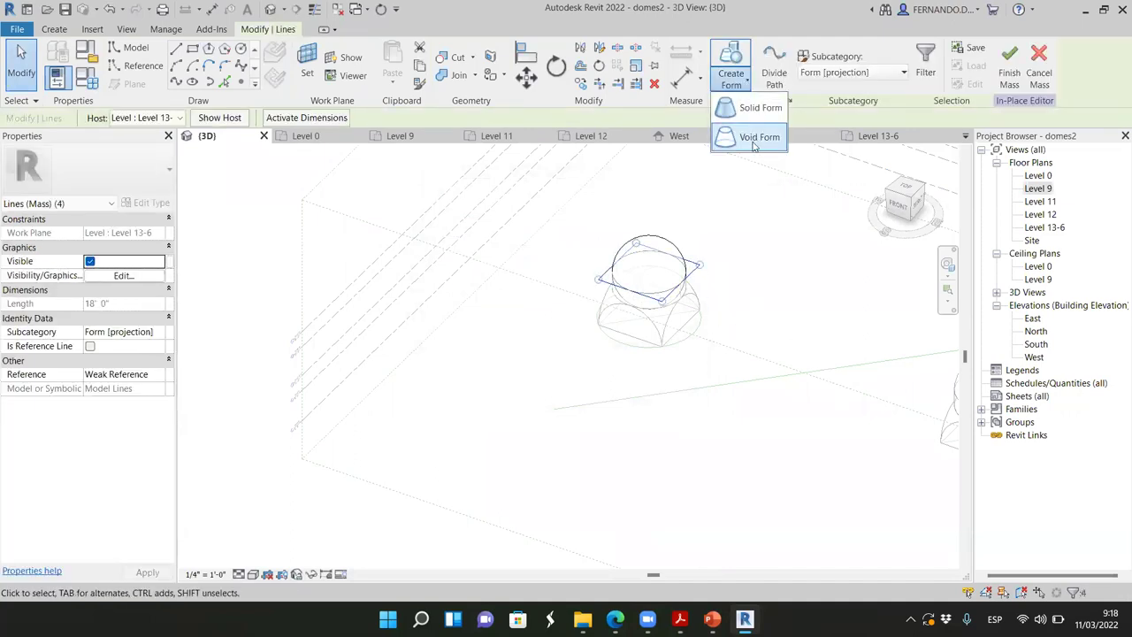
left_click(753, 141)
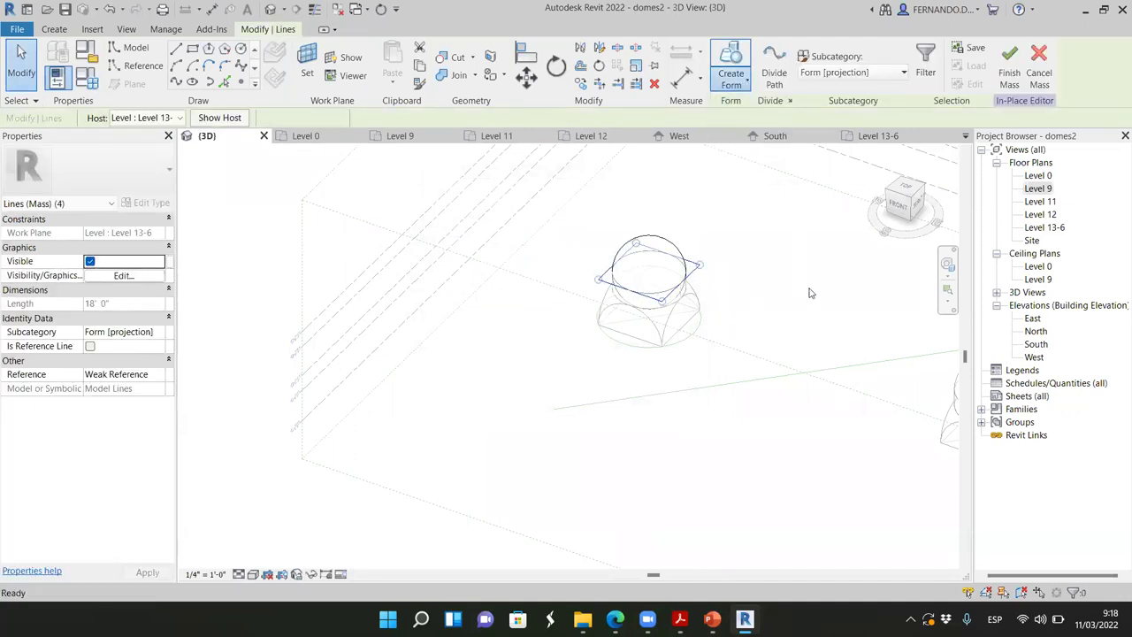
Step: Extend the void form's lower face down to Level 0 and try to finish the mass
left_click(904, 213)
scroll(756, 288, "up", 2)
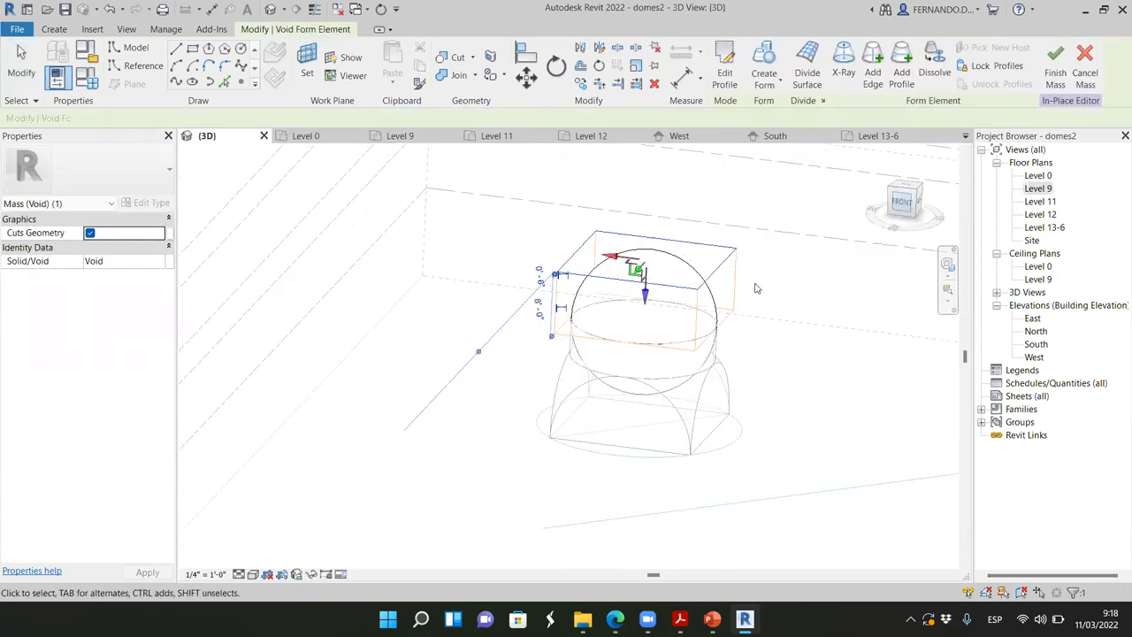
scroll(631, 264, "down", 2)
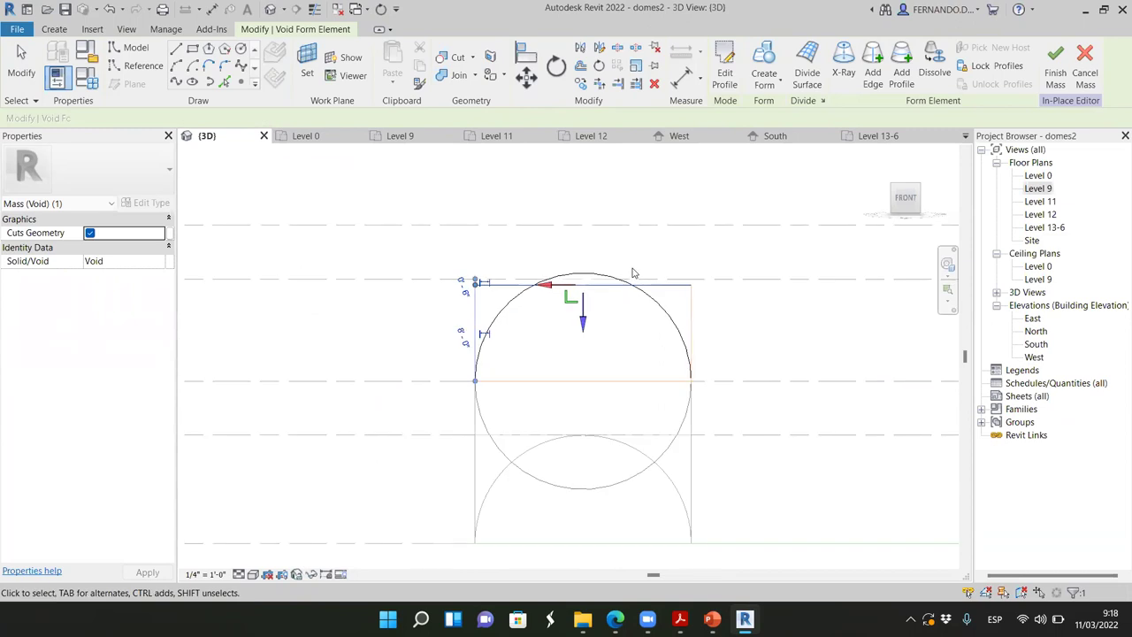
left_click_drag(588, 326, 609, 541)
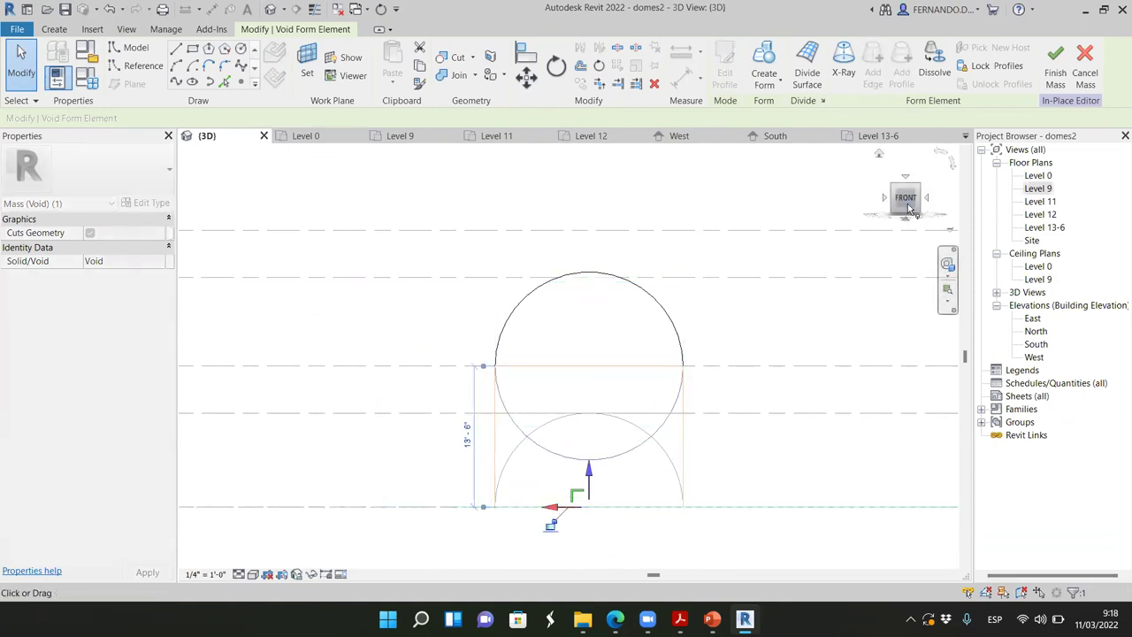
left_click_drag(895, 221, 813, 283)
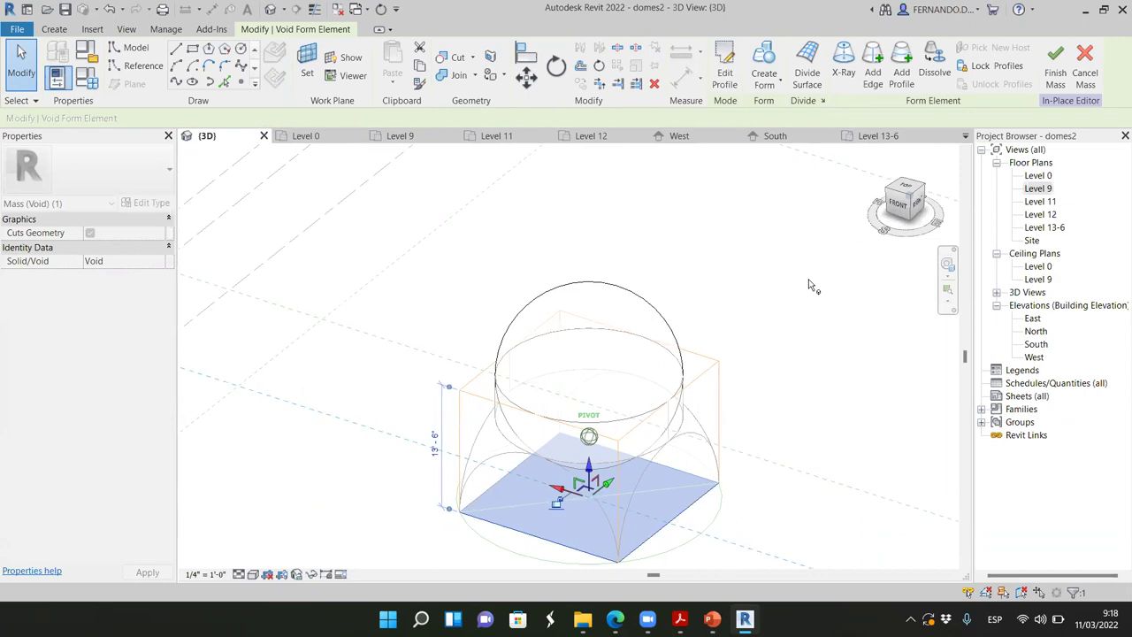
left_click(1056, 62)
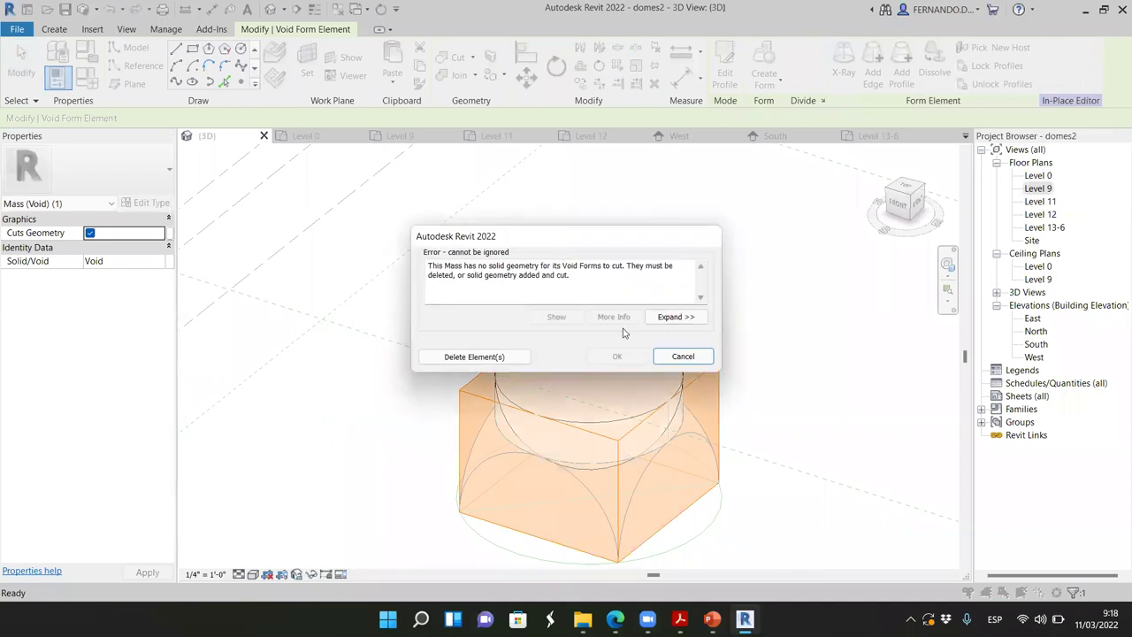
left_click(674, 357)
Step: Try to cut the sphere with the void box, picking the void before the sphere
left_click(351, 160)
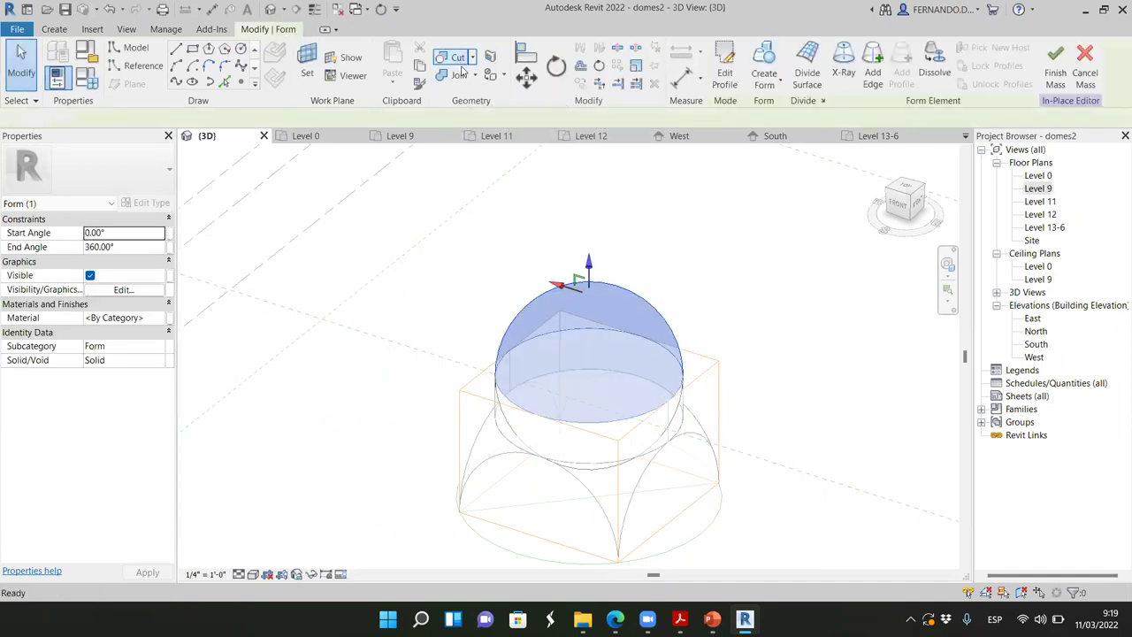
left_click(459, 75)
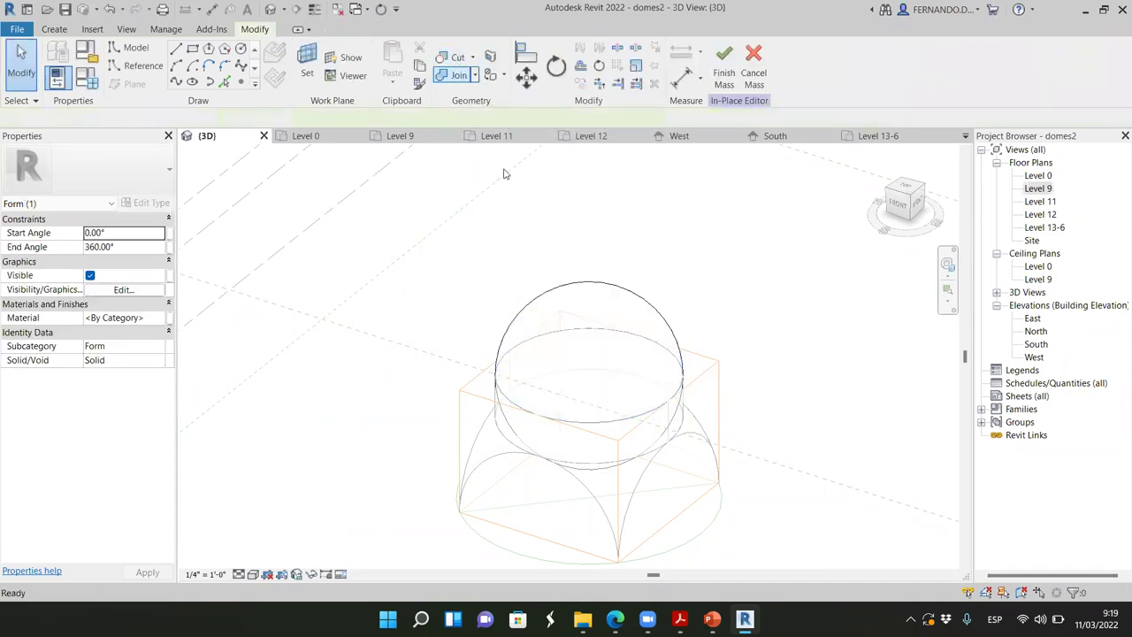
left_click(703, 368)
left_click(676, 329)
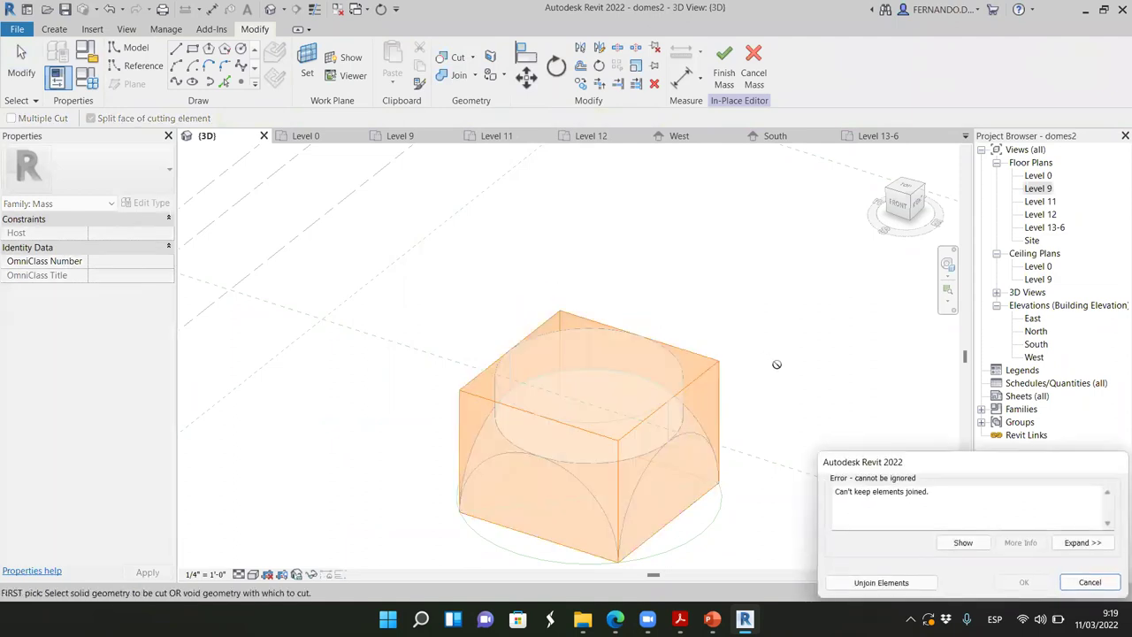
left_click(1087, 582)
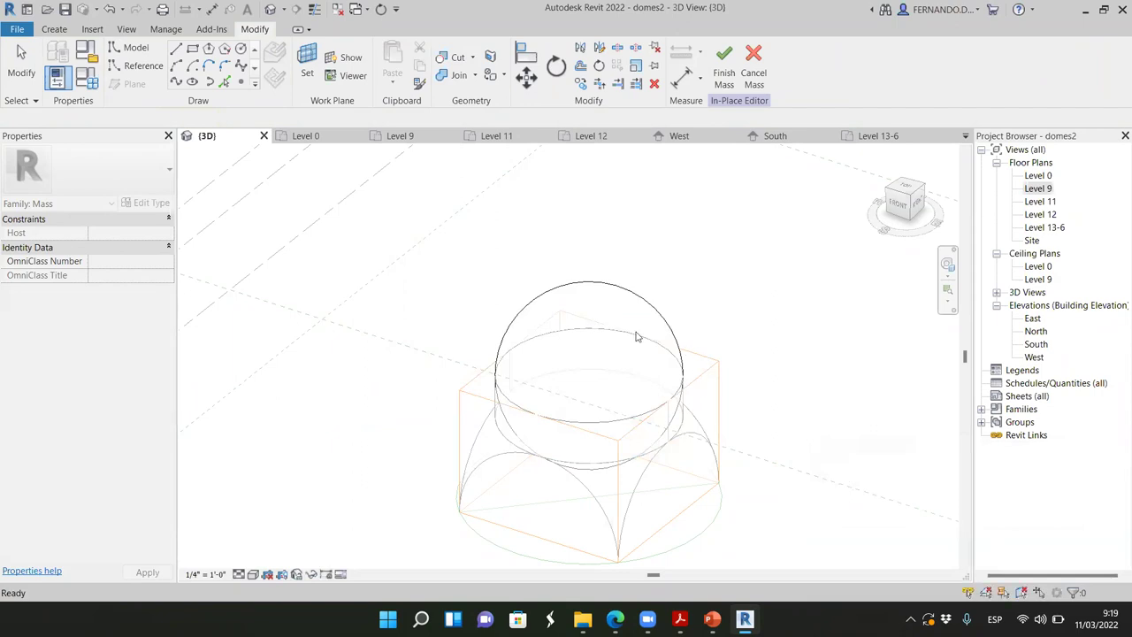
left_click(451, 59)
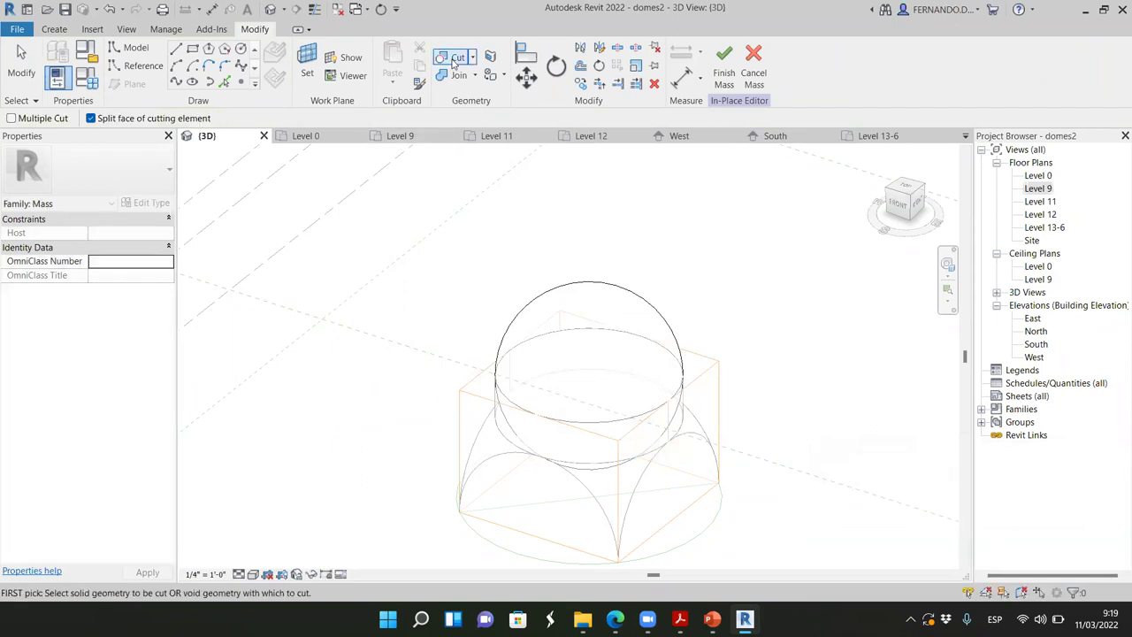
left_click(709, 369)
left_click(665, 322)
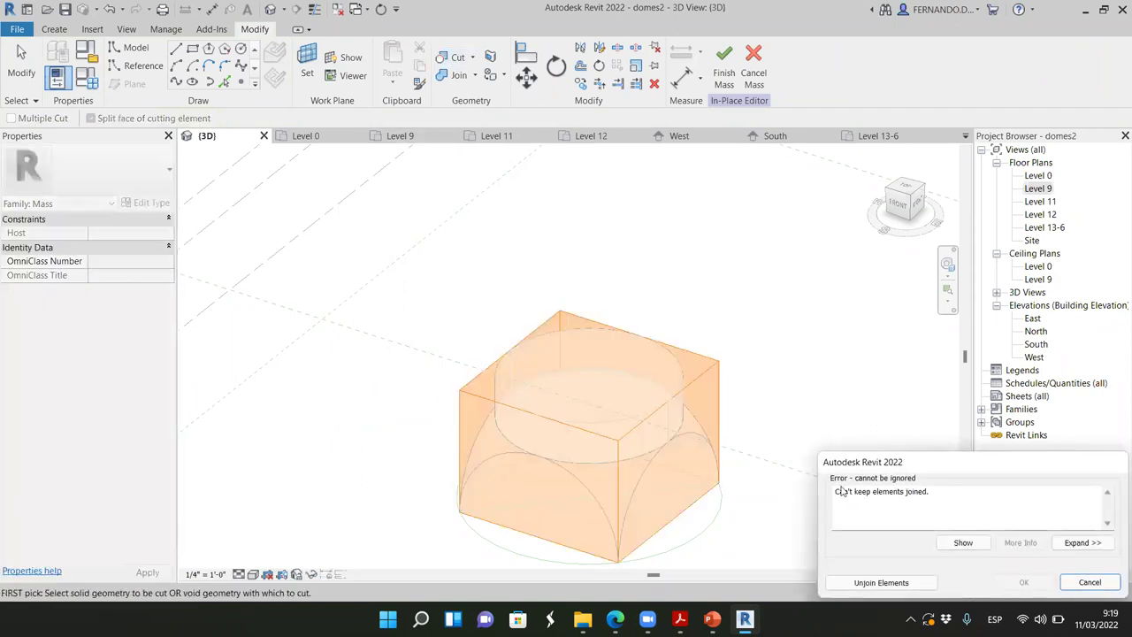
left_click(1089, 581)
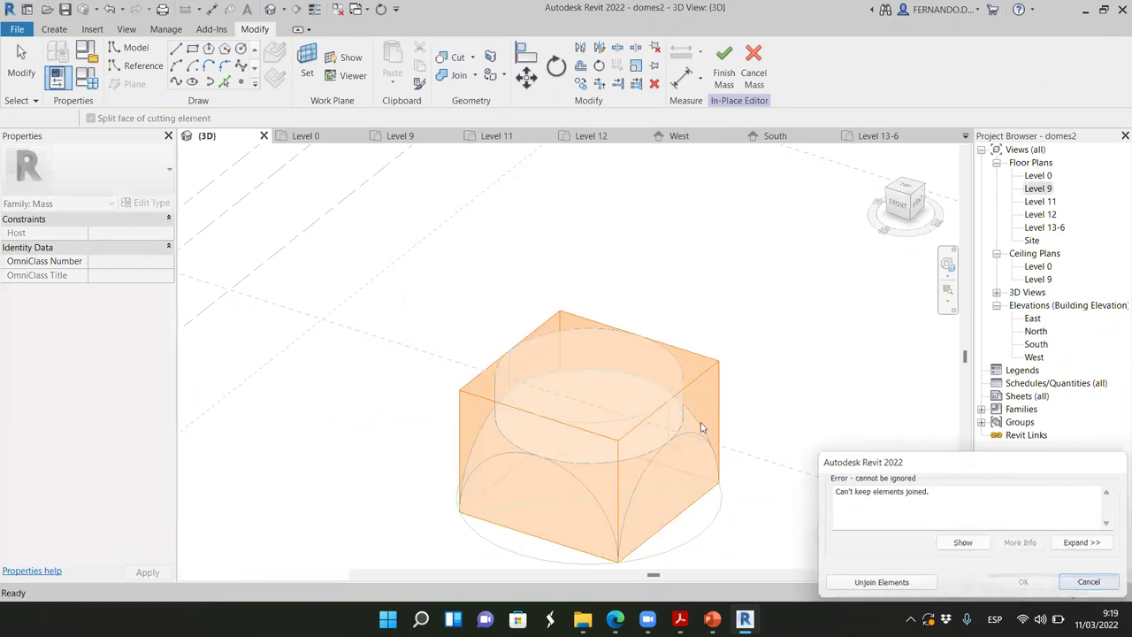
Step: Try the cut in reverse order, picking the sphere before the void box, and unjoin the elements
left_click(456, 57)
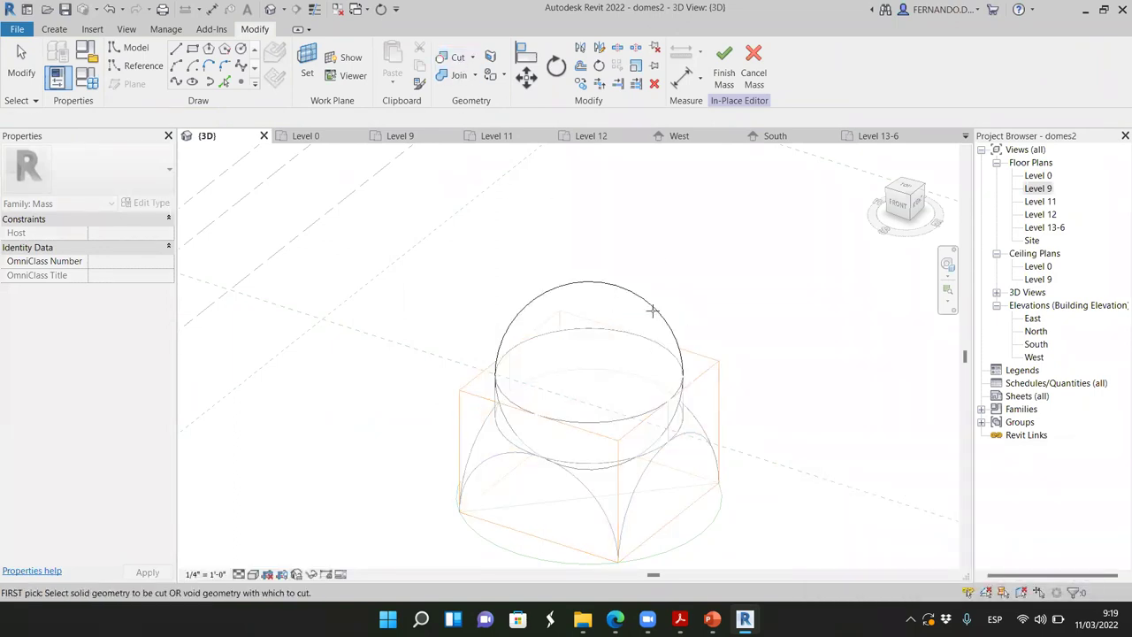
left_click(687, 310)
left_click(711, 380)
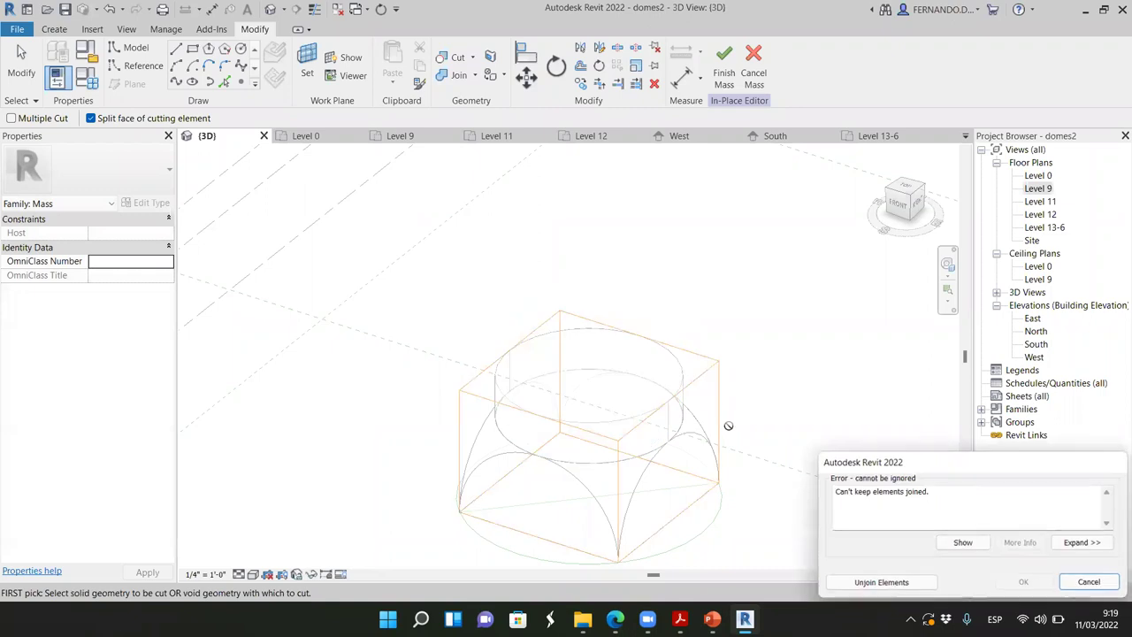
left_click(849, 582)
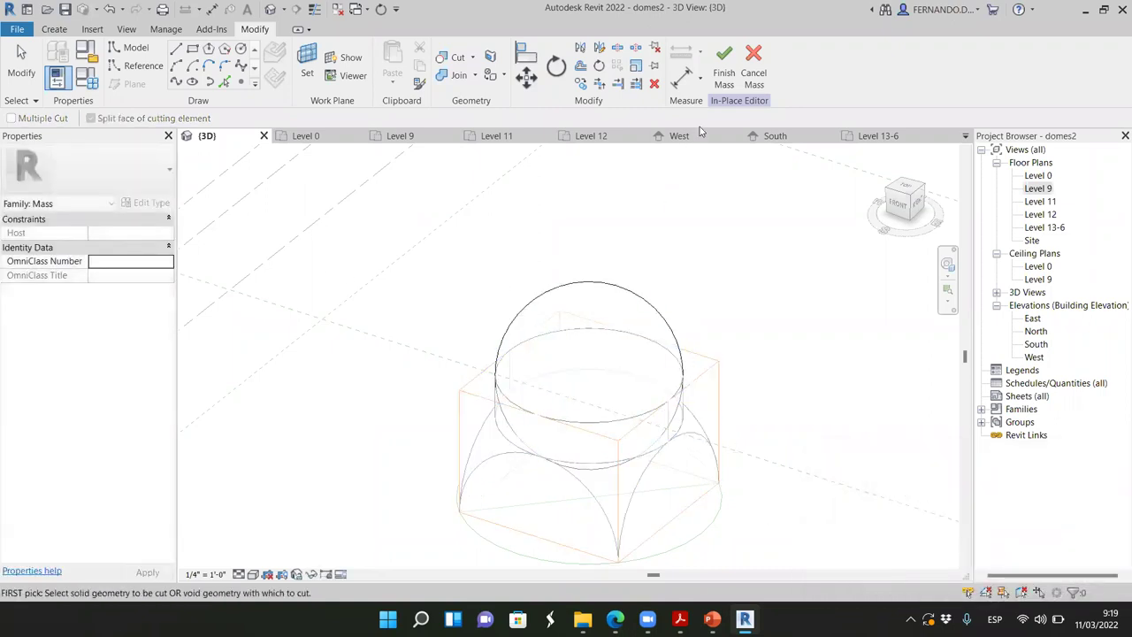
Step: Finish the mass, deleting the void form
left_click(723, 67)
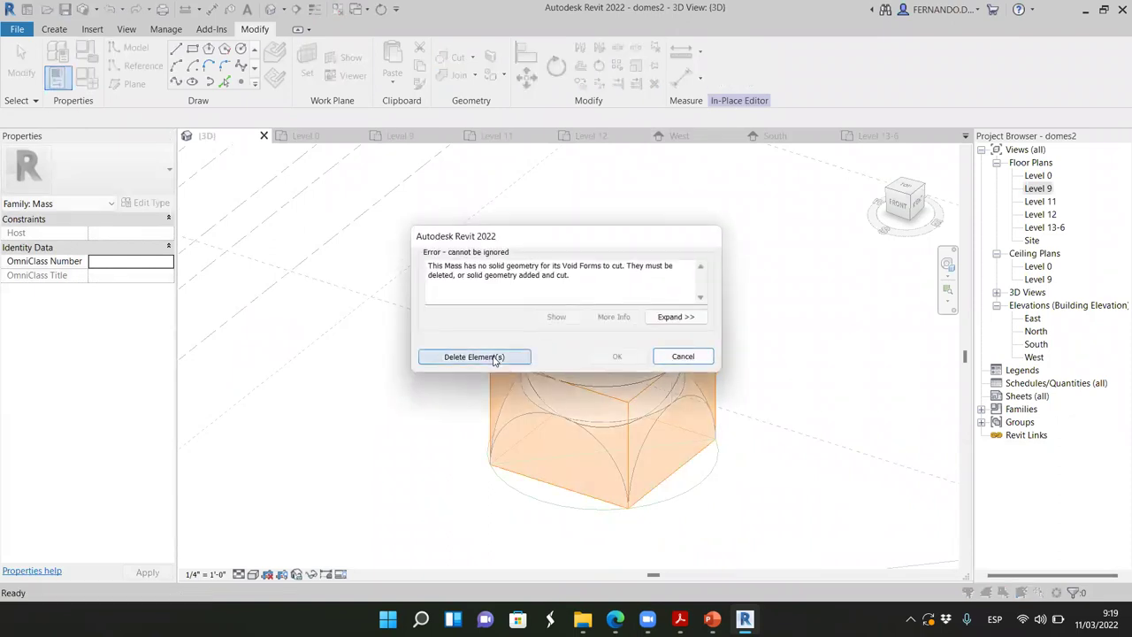
left_click(495, 359)
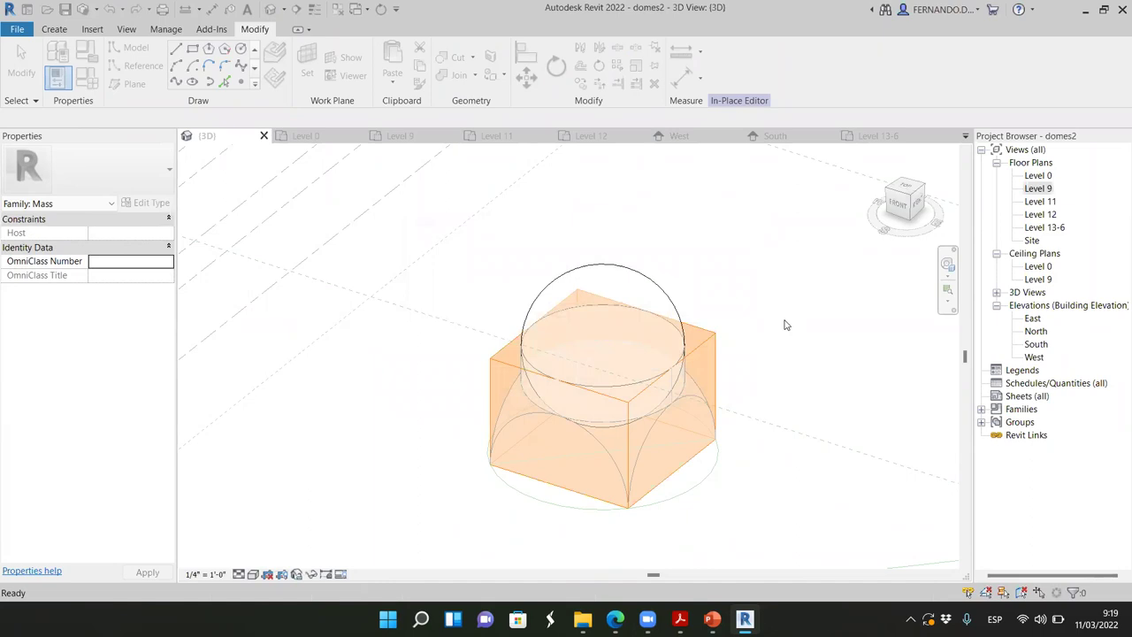
Step: Select the sphere mass above the arched base and reopen it for in-place editing
left_click(673, 300)
scroll(623, 284, "down", 2)
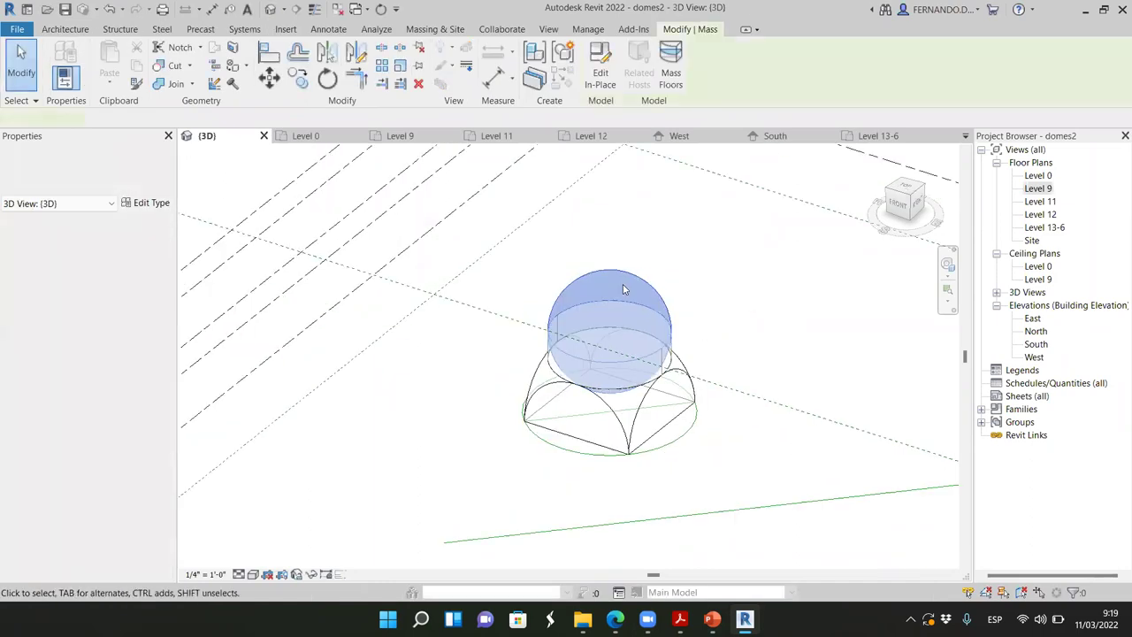
left_click(897, 203)
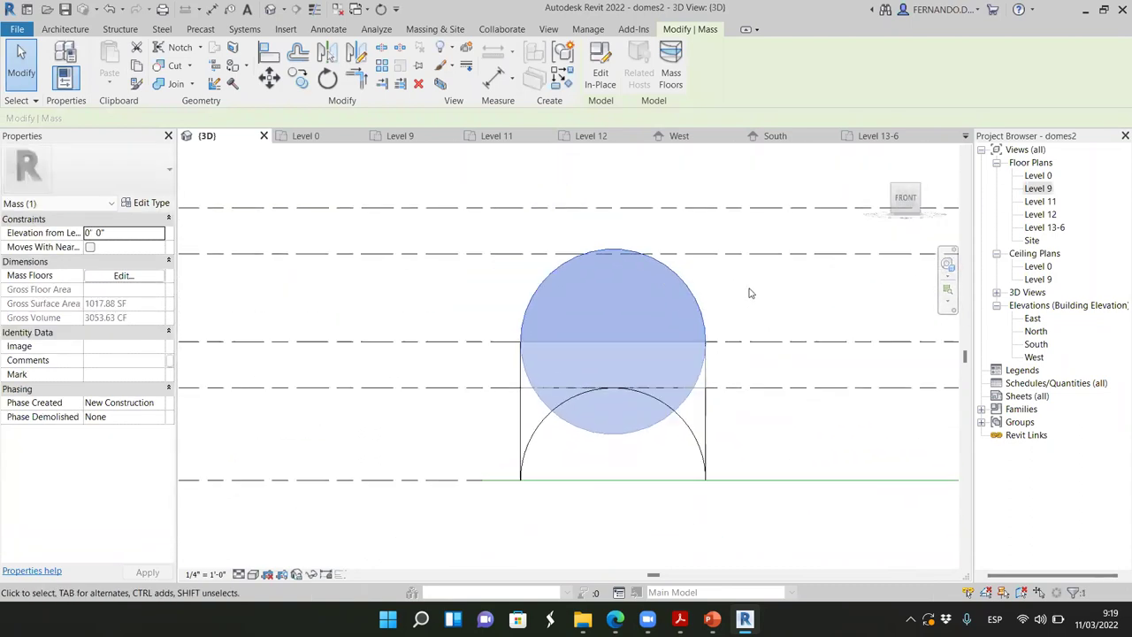
left_click(904, 198)
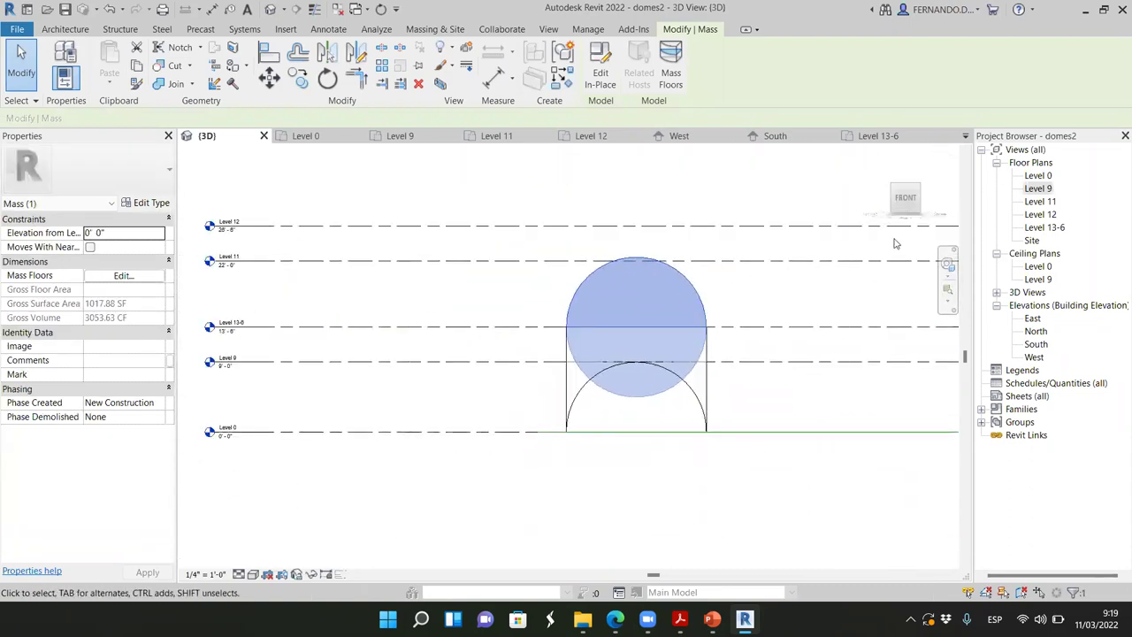
left_click_drag(902, 203, 836, 234)
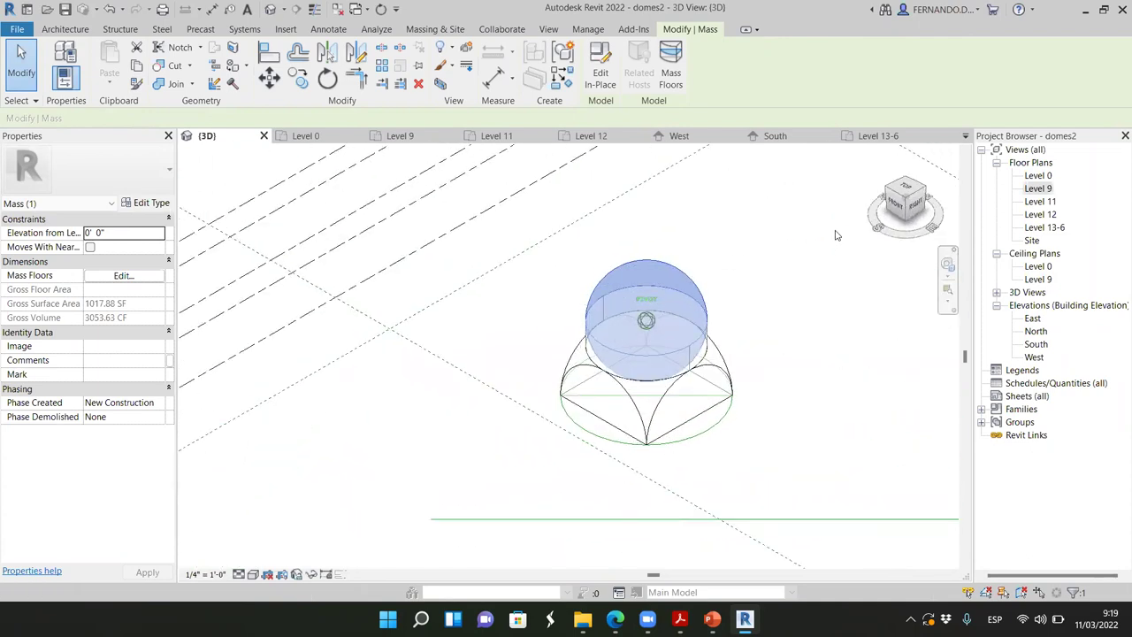
scroll(720, 260, "up", 3)
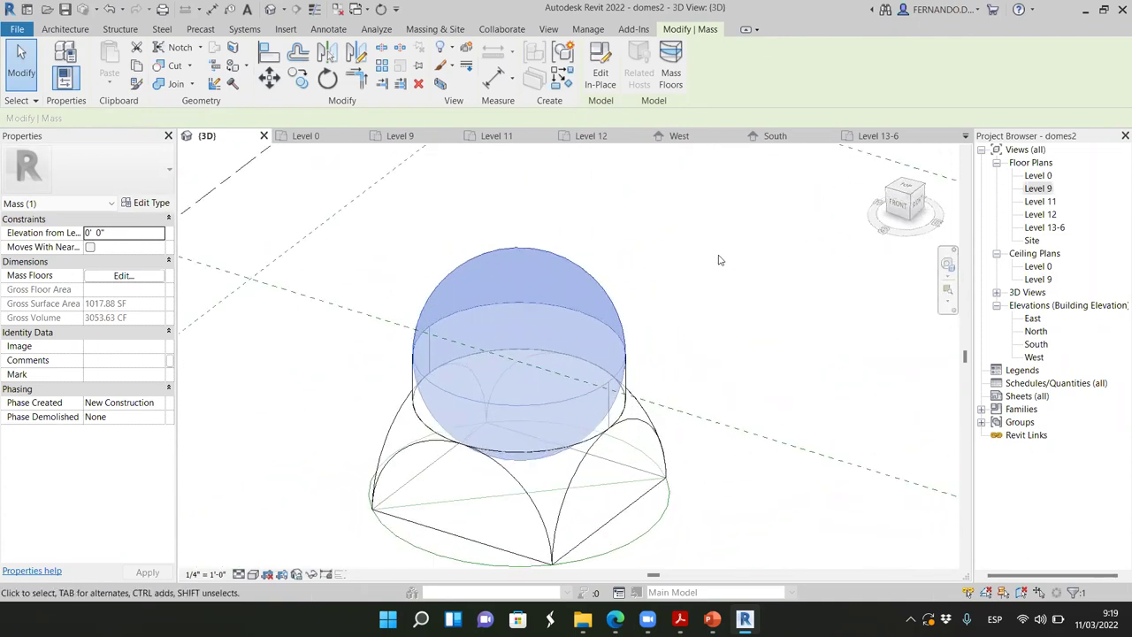
left_click(643, 293)
left_click(637, 324)
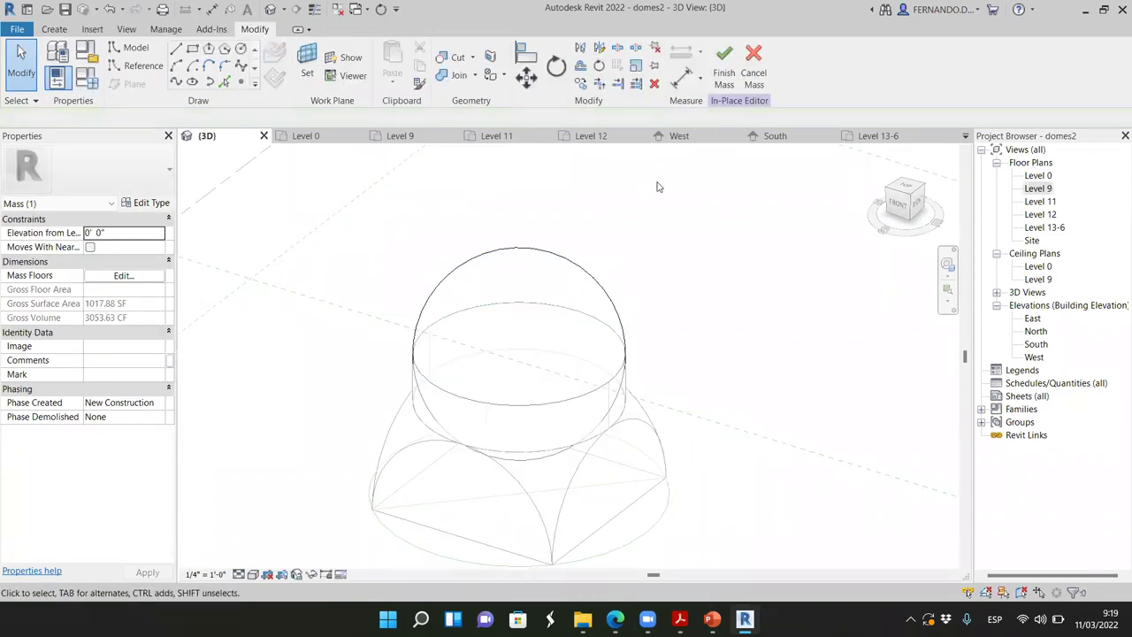
Step: Set Level 13-6 as the work plane and draw a rectangle of about 23' by 21'-6" around the sphere
middle_click_drag(659, 210, 667, 204, "shift")
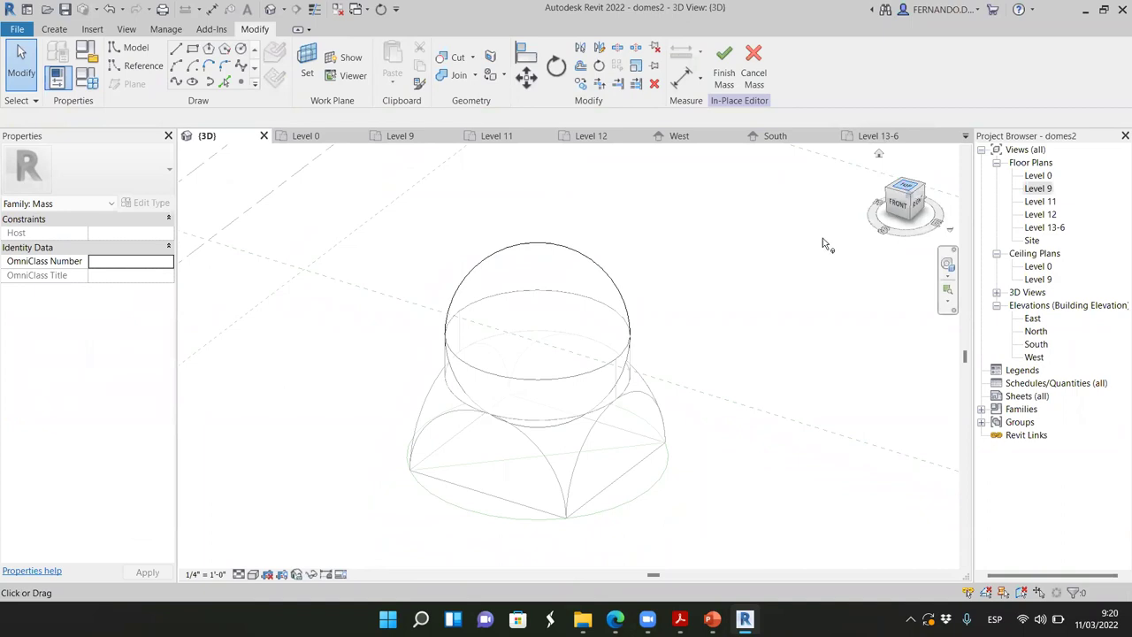
scroll(522, 372, "up", 5)
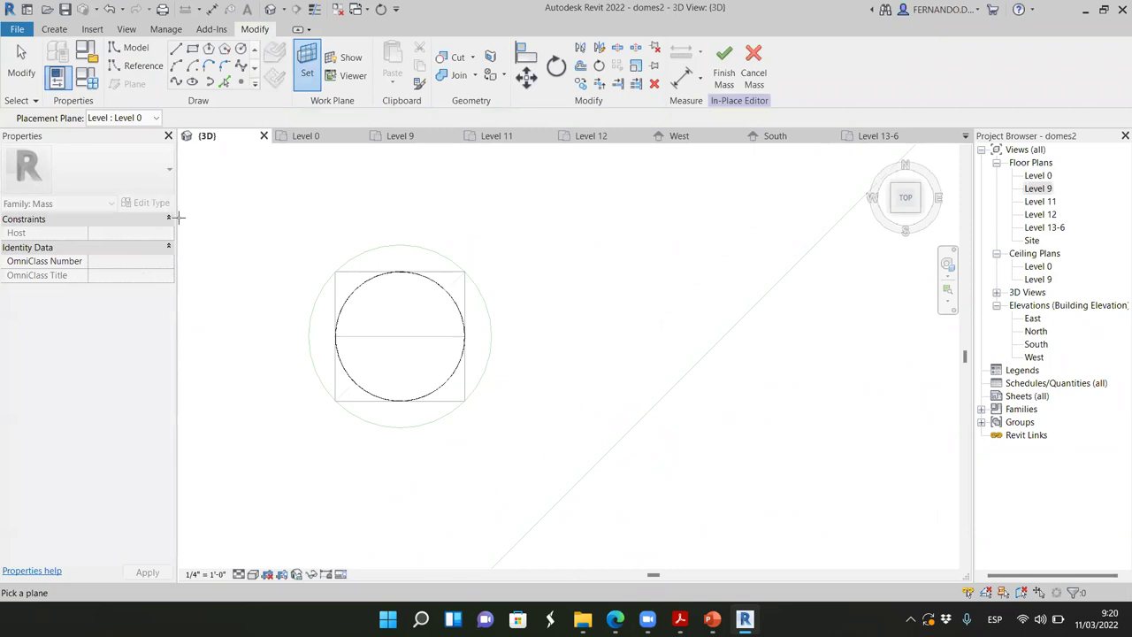
left_click(155, 120)
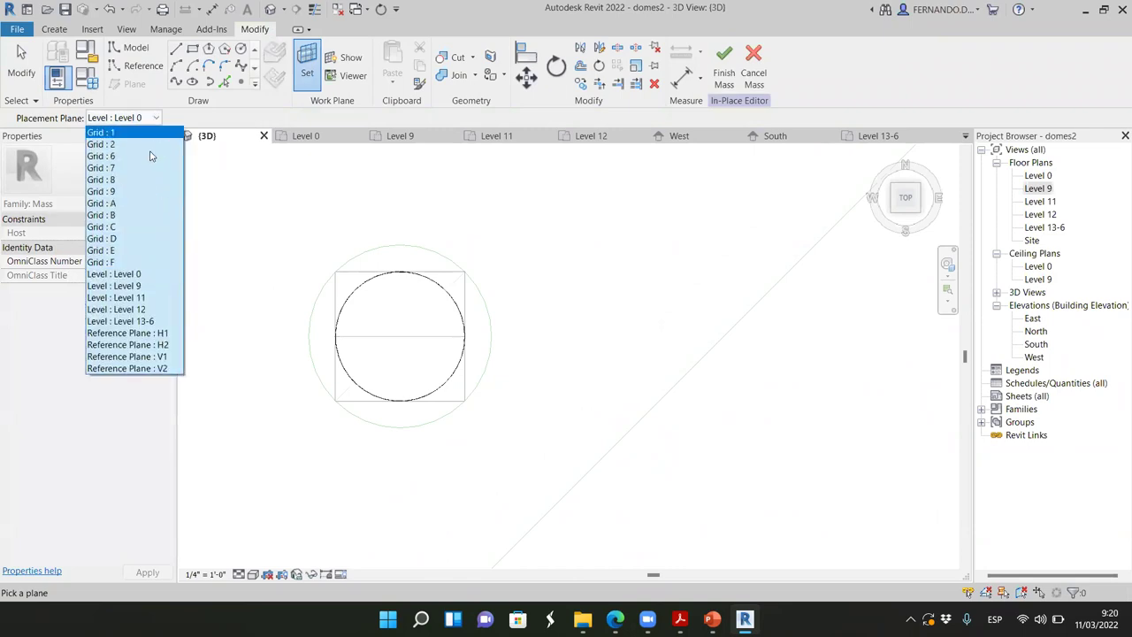
left_click(133, 323)
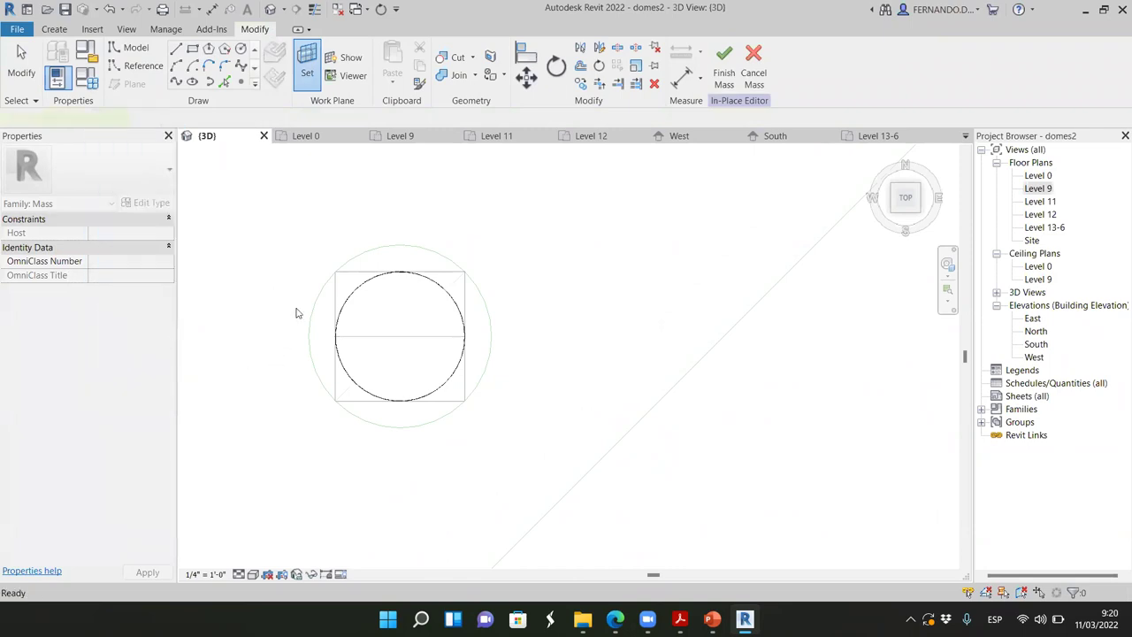
left_click(314, 263)
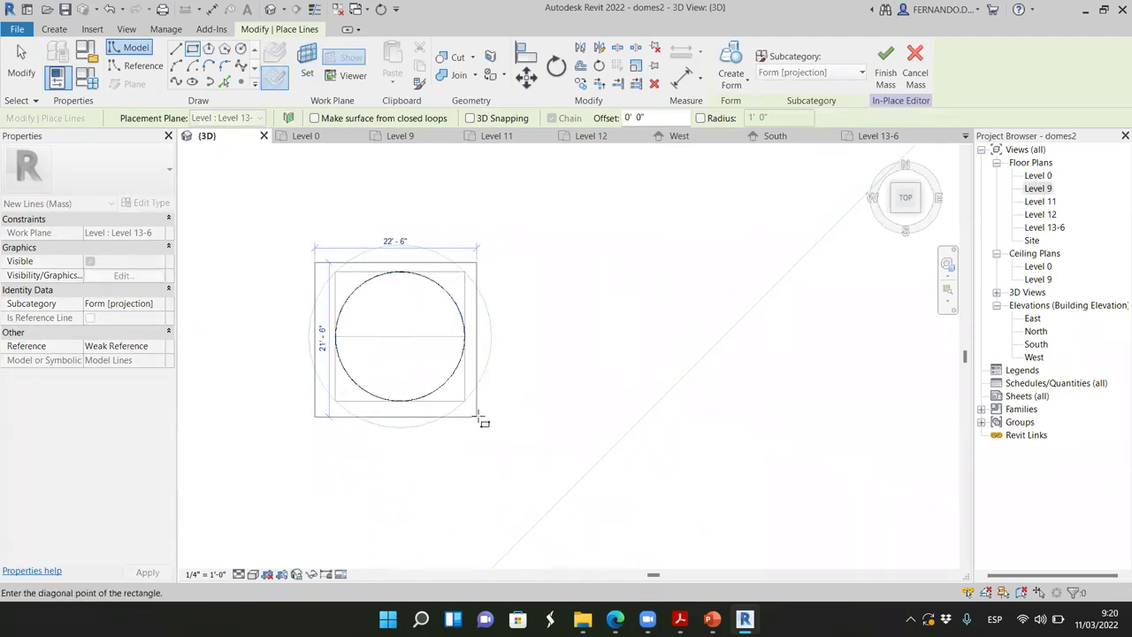
left_click(500, 457)
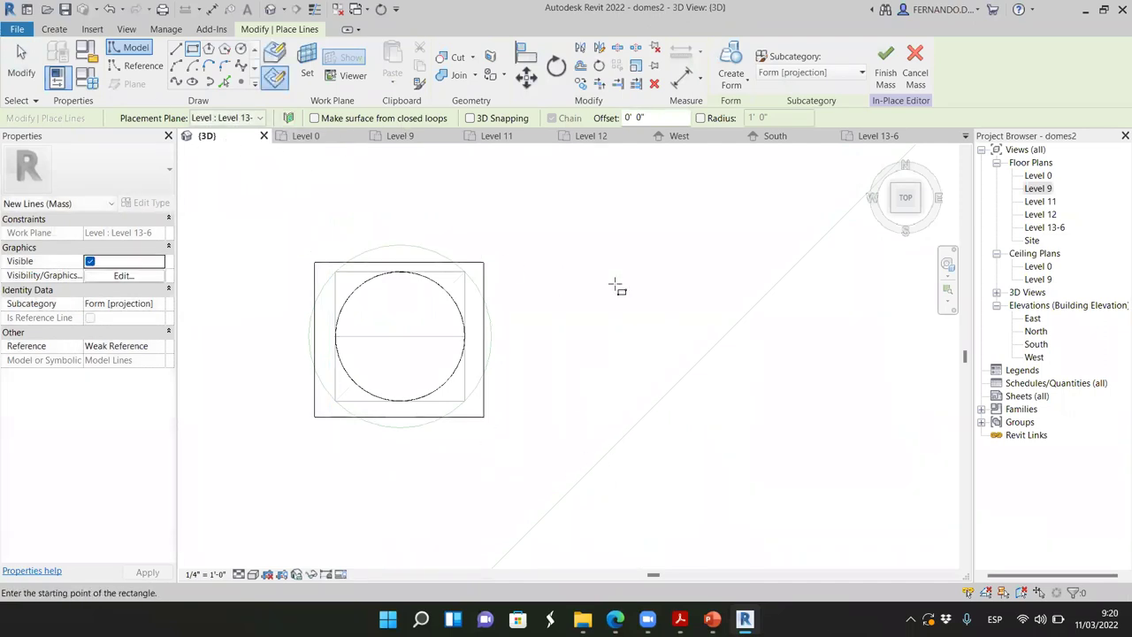
left_click_drag(911, 190, 982, 230)
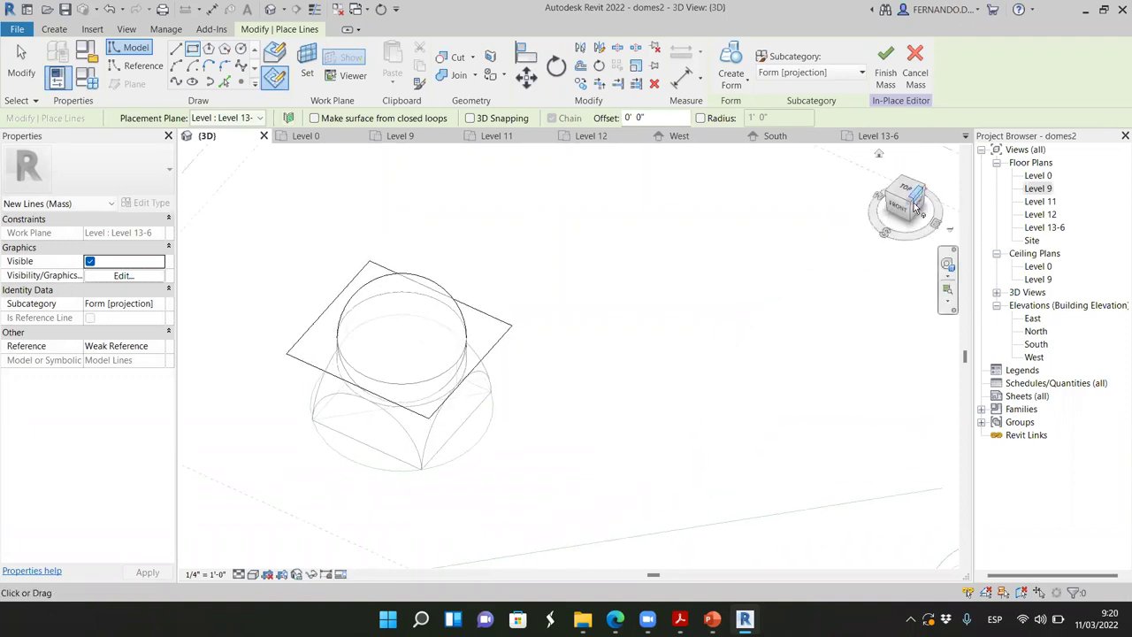
middle_click_drag(530, 292, 172, 291, "shift")
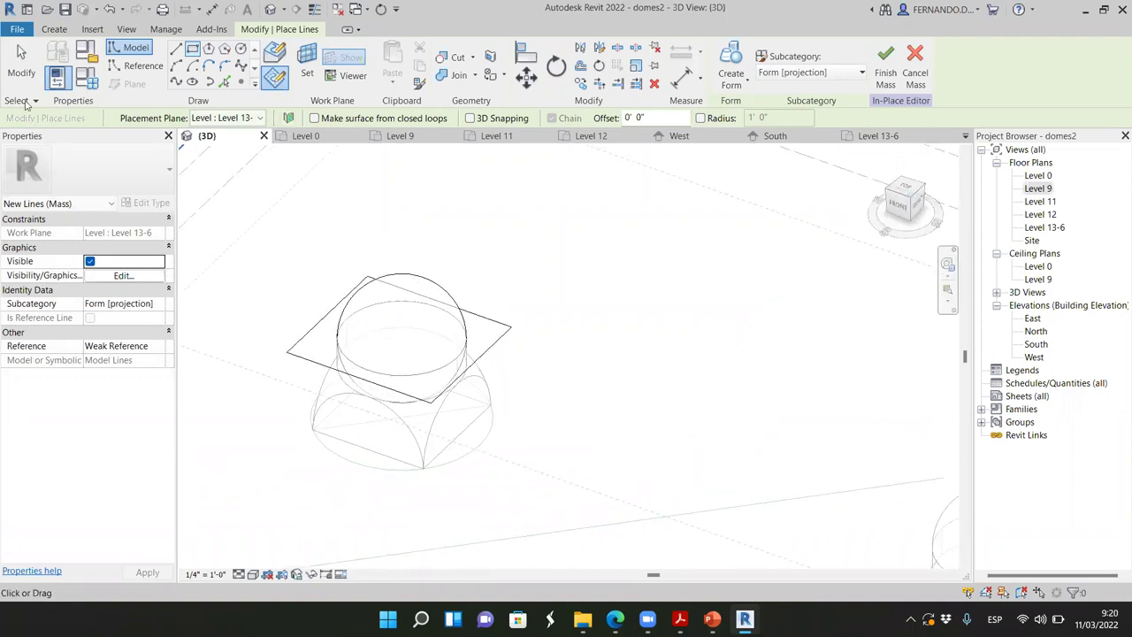
left_click(22, 62)
key("Escape")
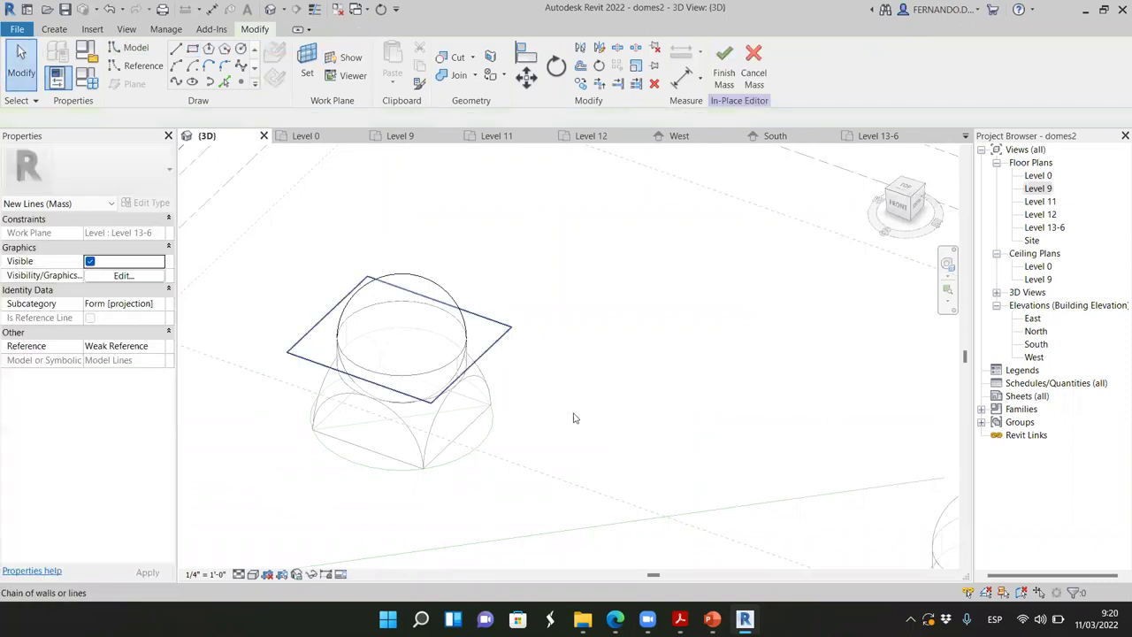
Step: Create a void form from the rectangle, extend it about 20'-2" below Level 13-6 through the sphere, and finish the mass
left_click(601, 434)
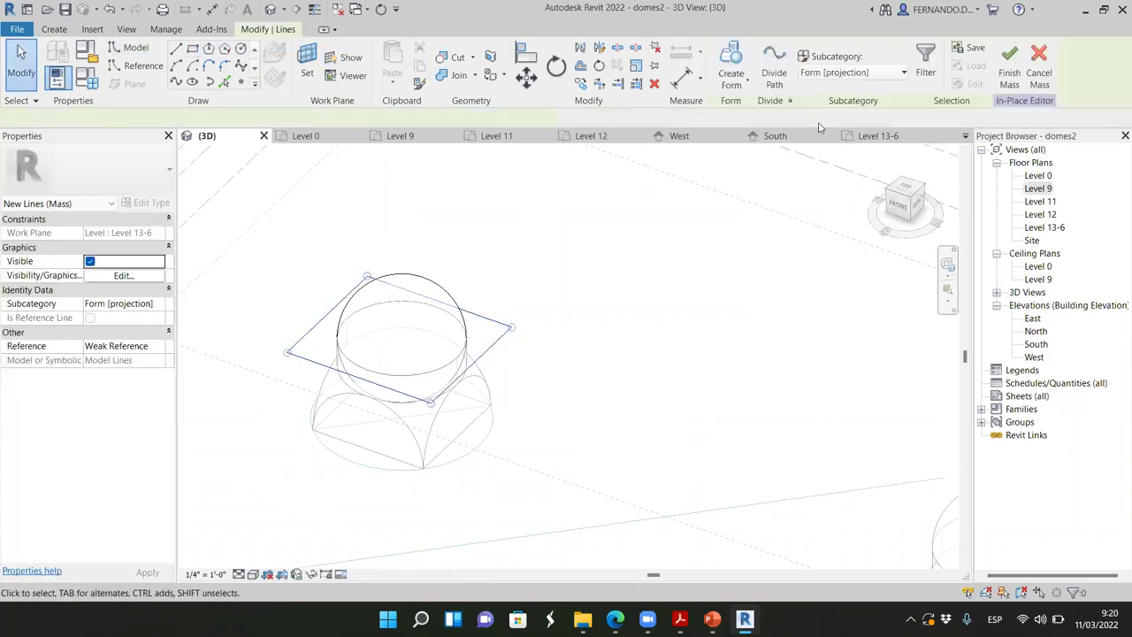
left_click(730, 78)
left_click(750, 137)
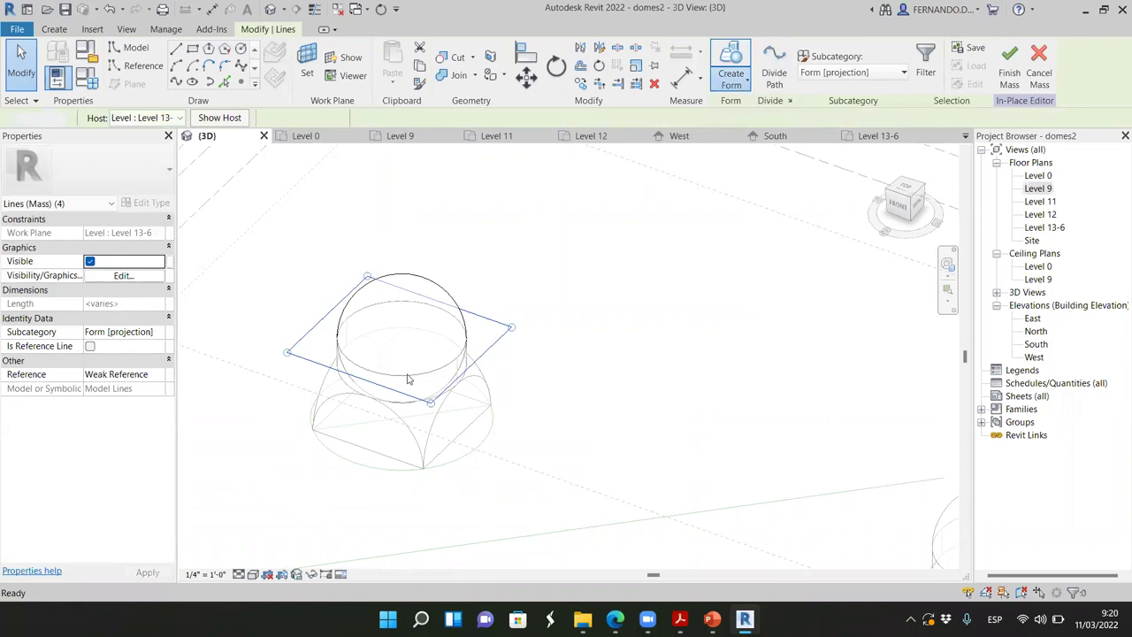
left_click(409, 449)
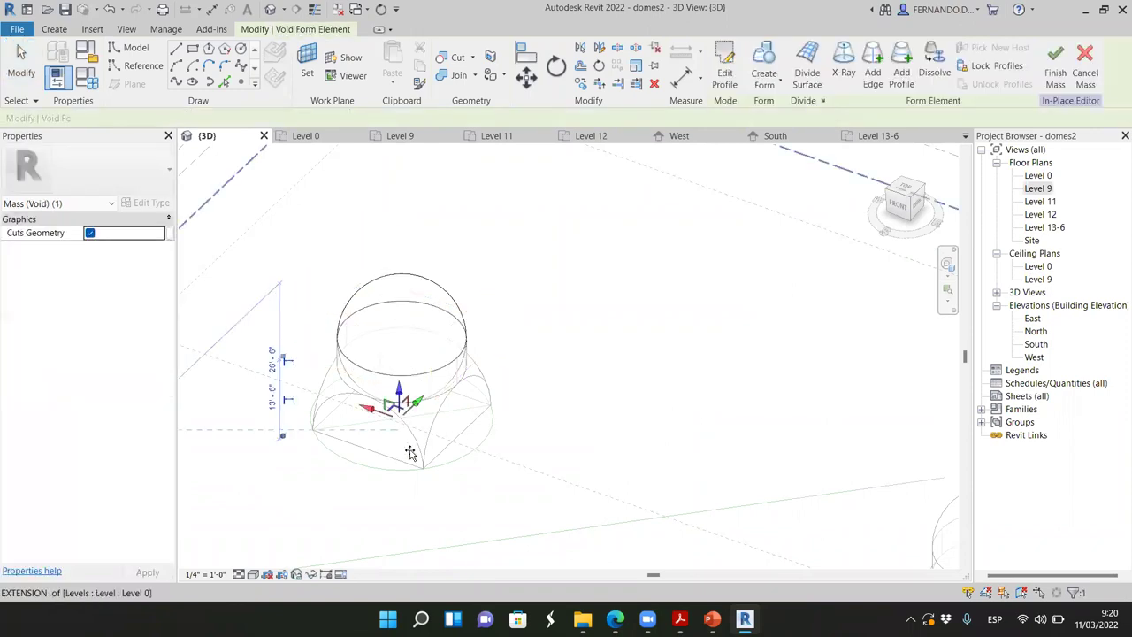
left_click(425, 491)
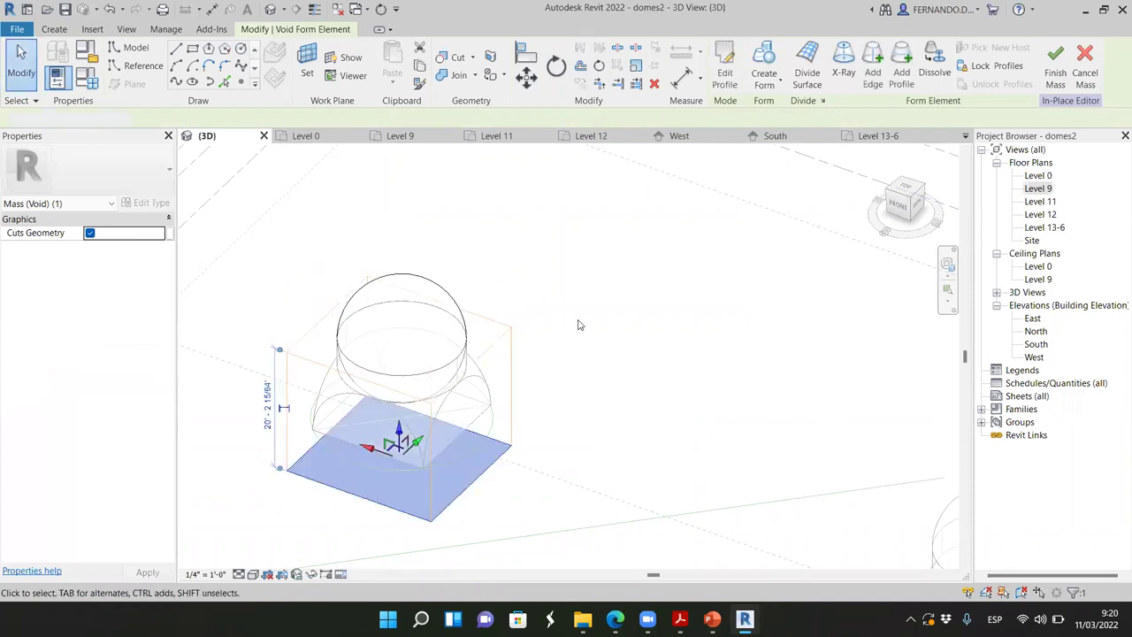
left_click(546, 319)
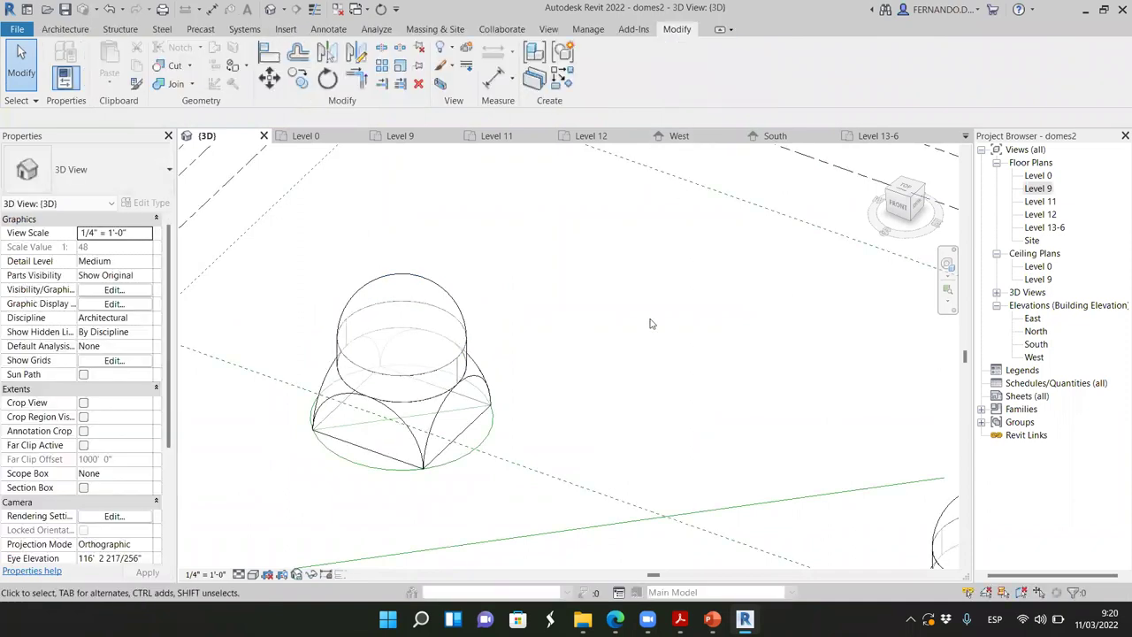
Step: Inspect the trimmed dome on its arched base from above and from the side, and compare it with the neighbouring dome with a lantern
scroll(475, 358, "up", 4)
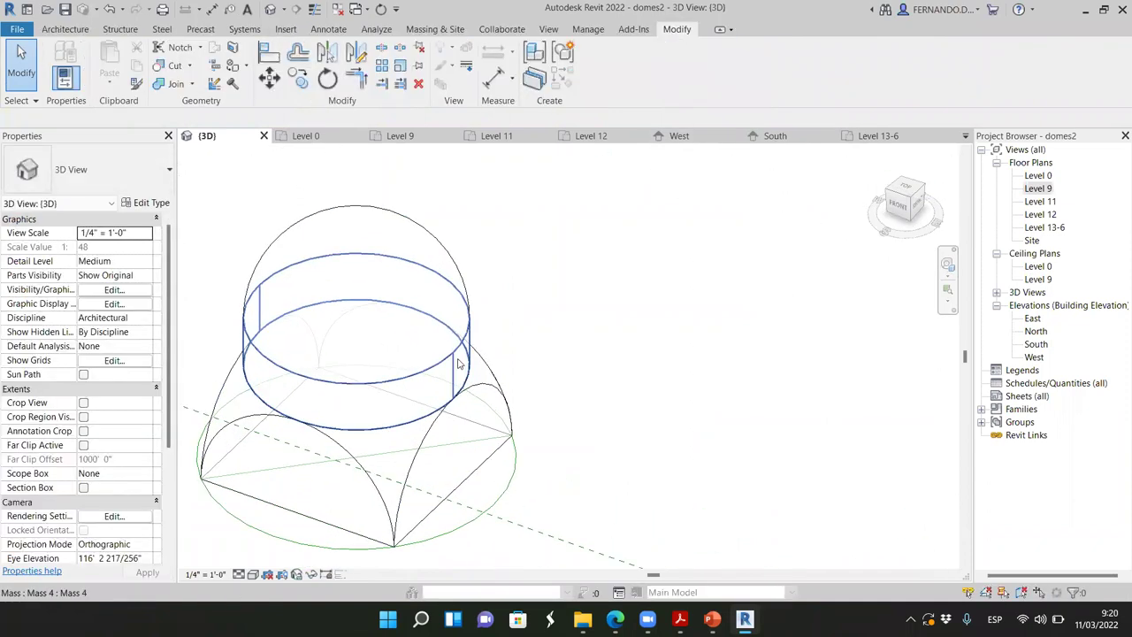
scroll(460, 298, "down", 6)
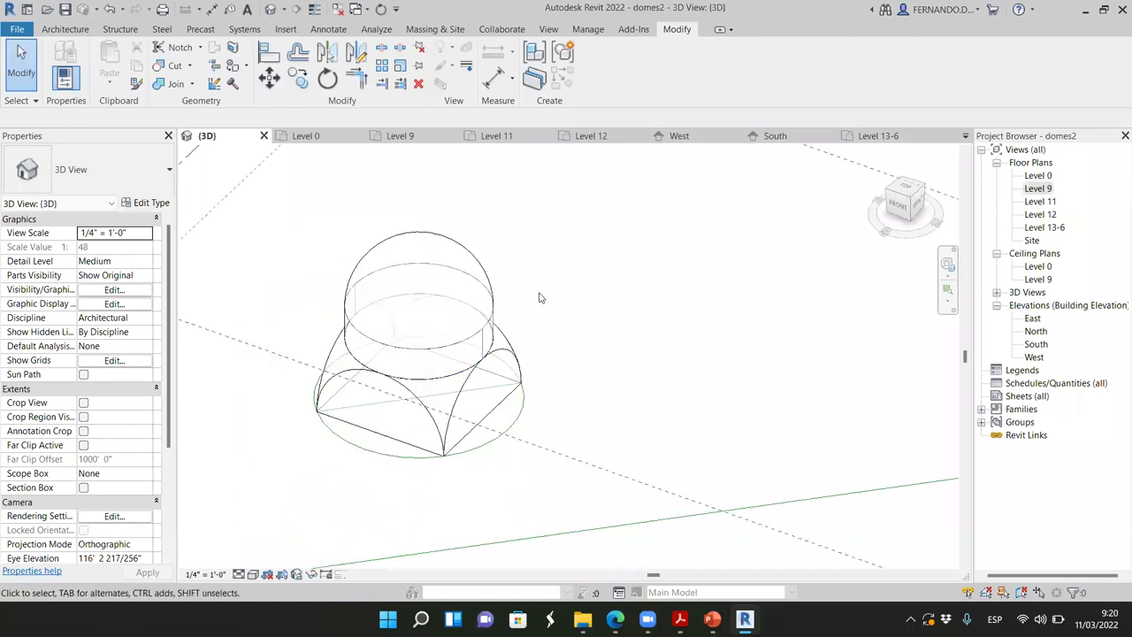
left_click(901, 209)
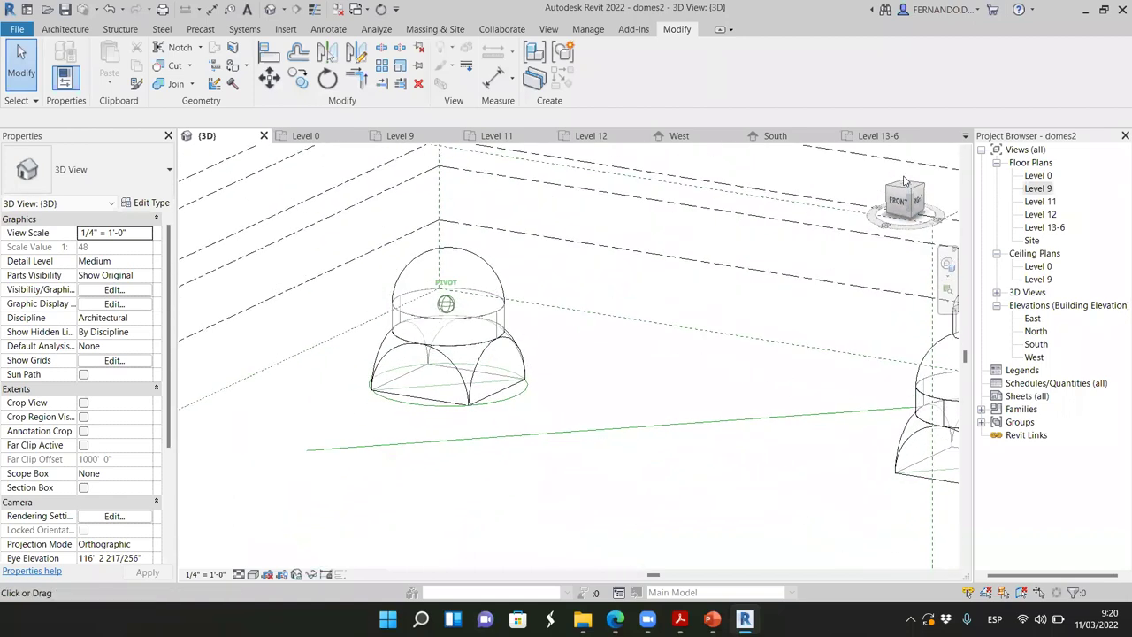
left_click_drag(904, 189, 460, 263)
scroll(460, 262, "up", 1)
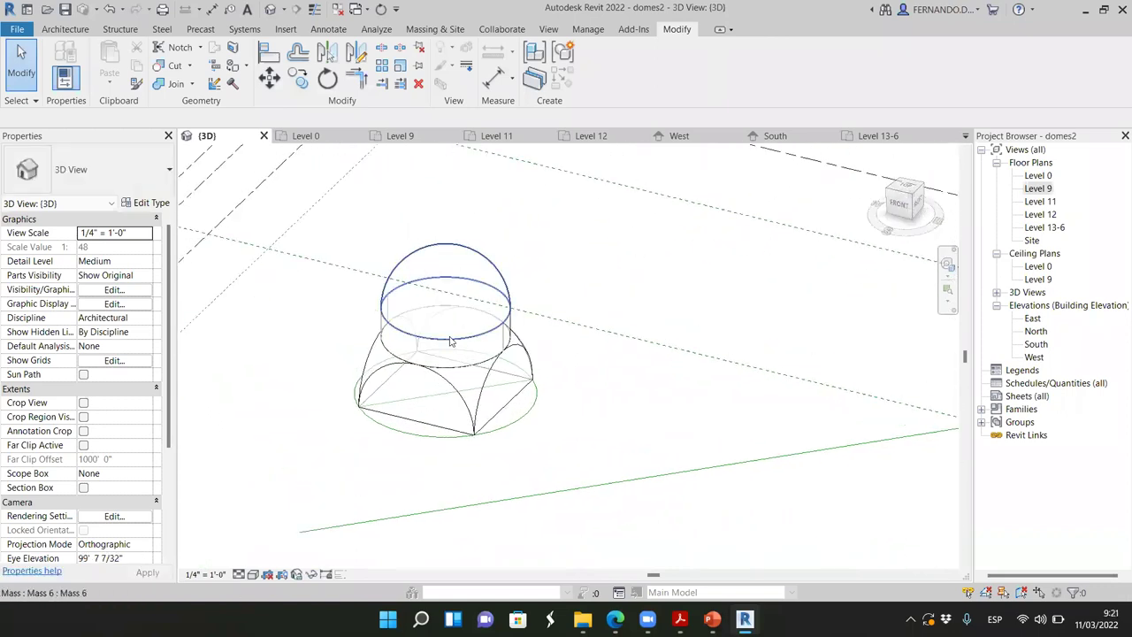
scroll(489, 342, "up", 2)
scroll(489, 342, "up", 1)
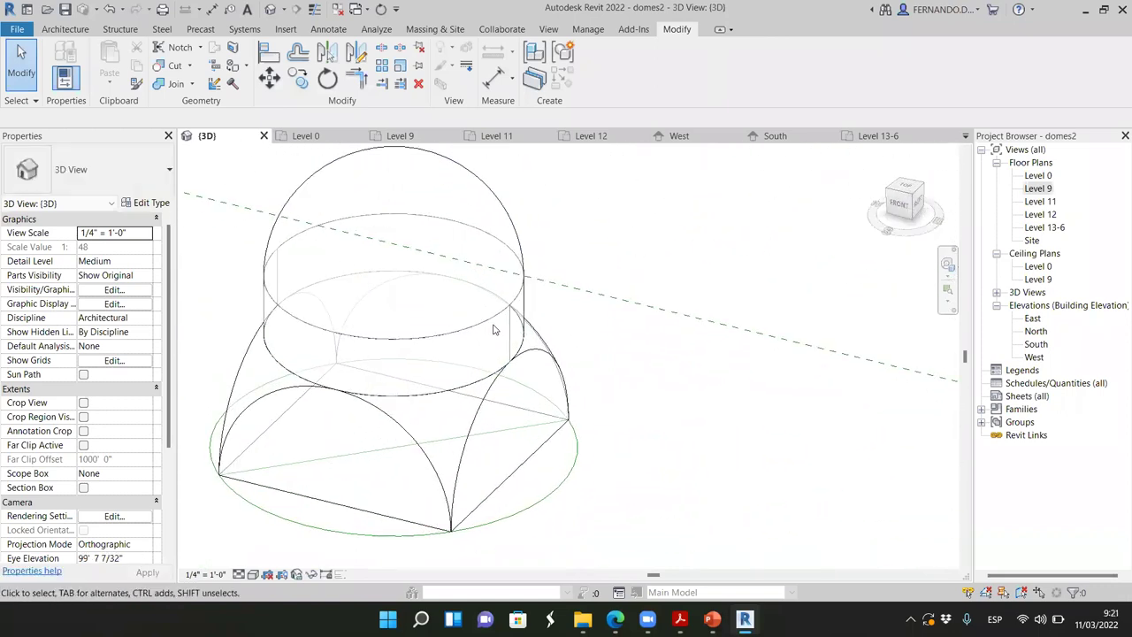
scroll(529, 305, "down", 3)
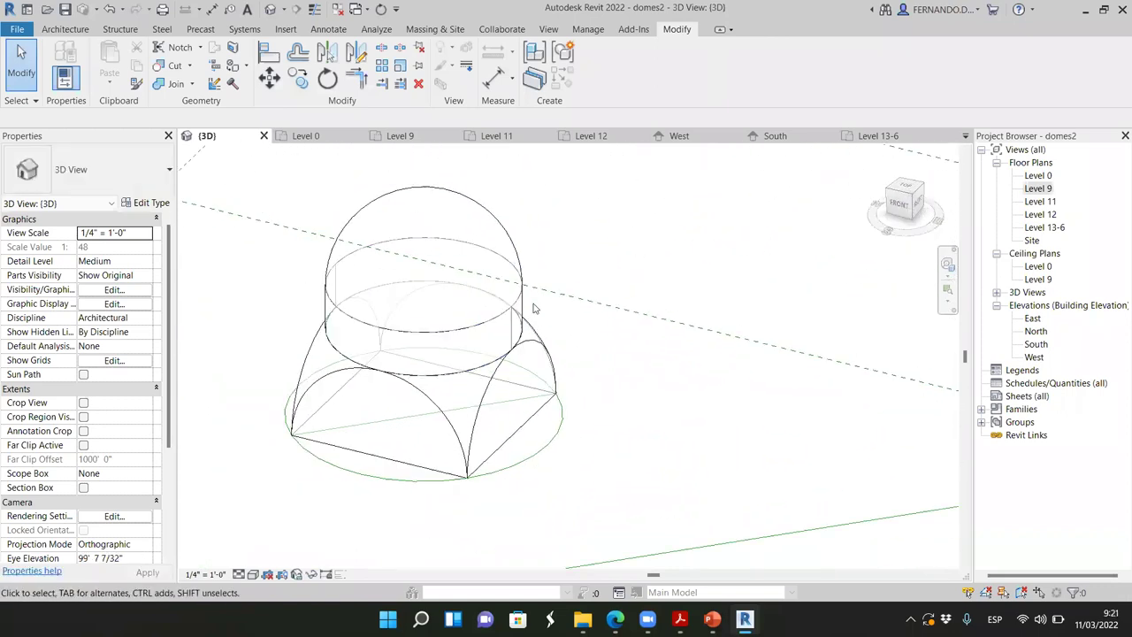
left_click(896, 215)
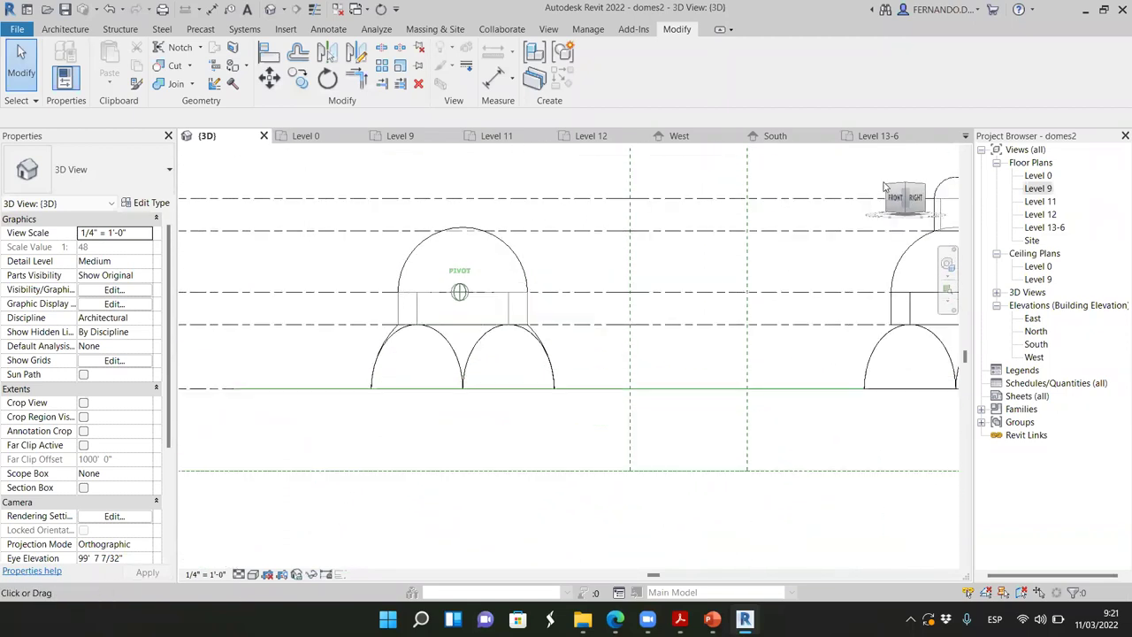
left_click_drag(904, 204, 903, 231)
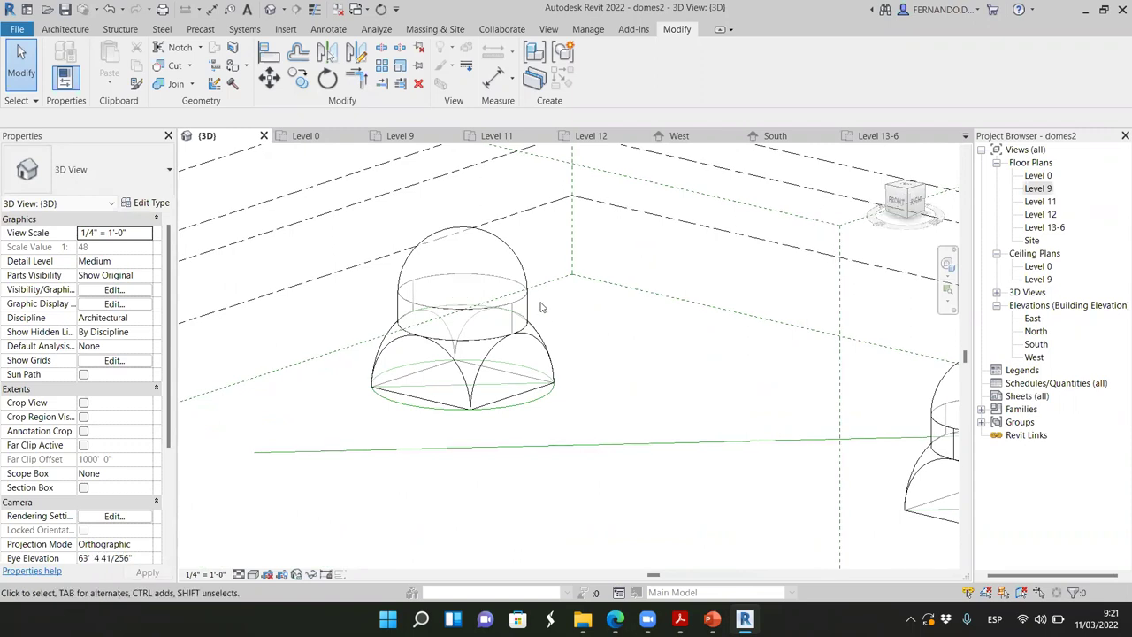
scroll(398, 307, "down", 2)
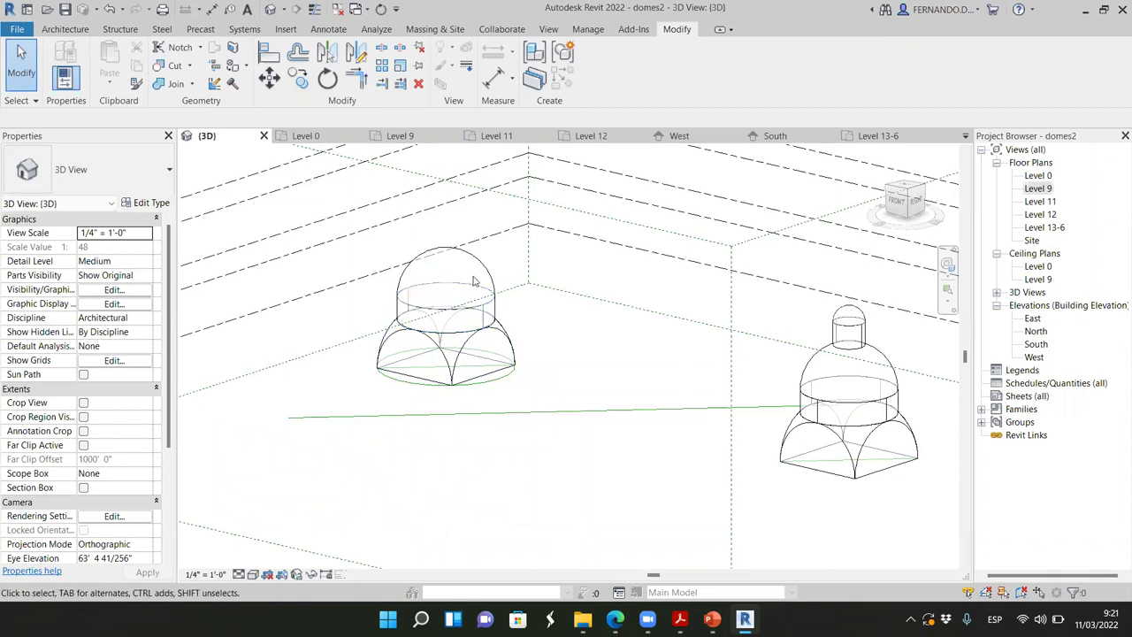
scroll(474, 283, "up", 3)
scroll(395, 265, "down", 3)
scroll(662, 257, "up", 2)
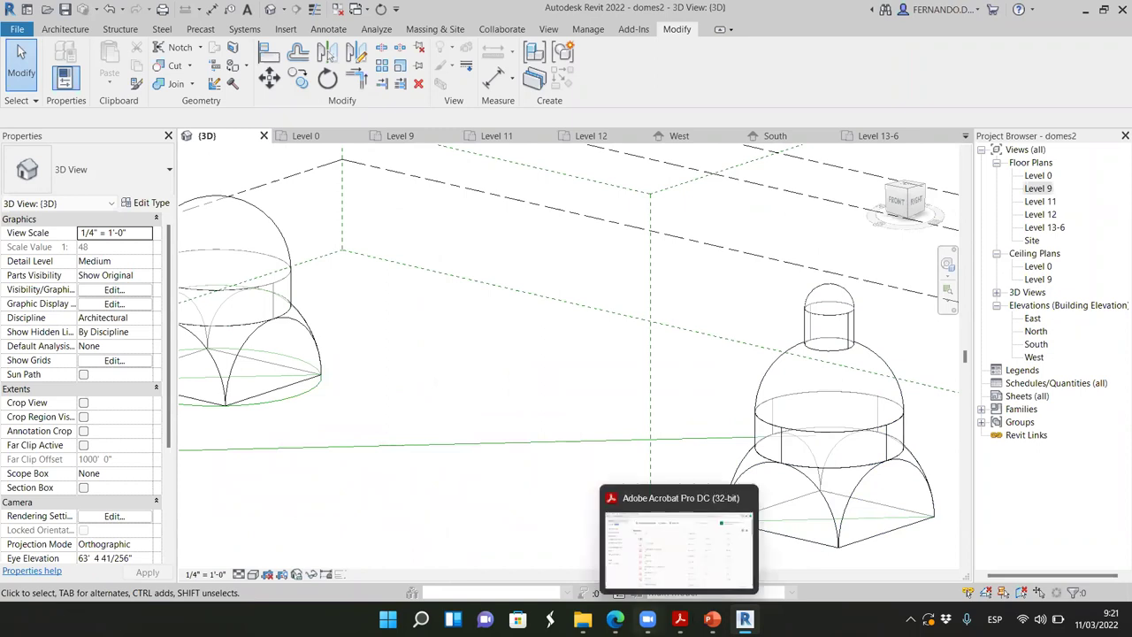
Step: Switch to Edge and close the enlarged Hagia Sophia pendentive dome image to return to the image results
left_click(616, 619)
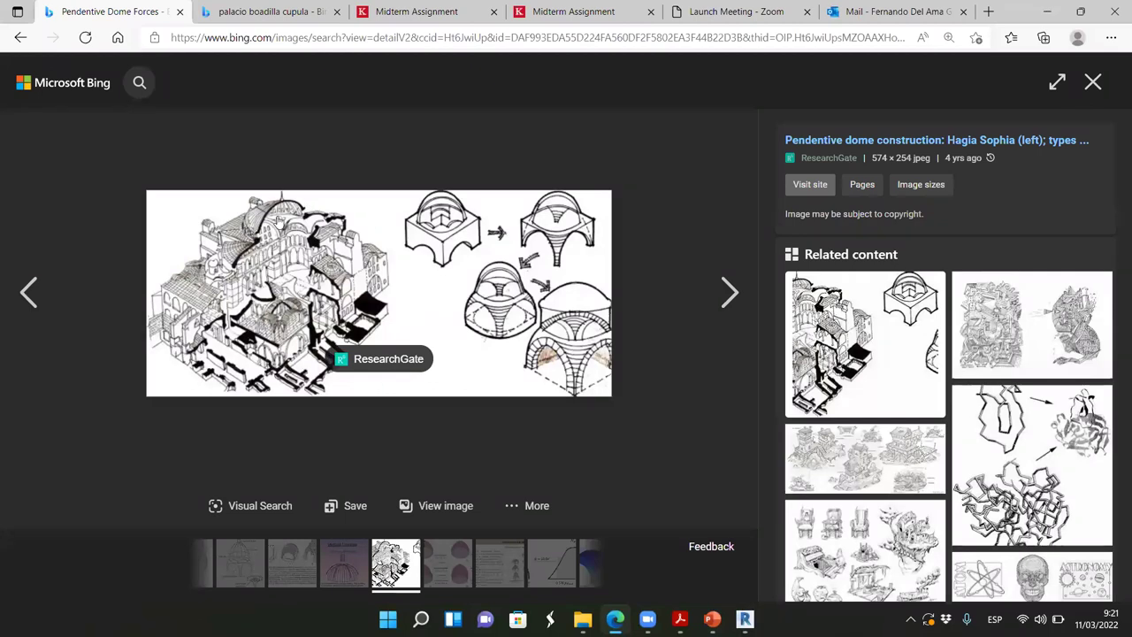
scroll(973, 354, "down", 5)
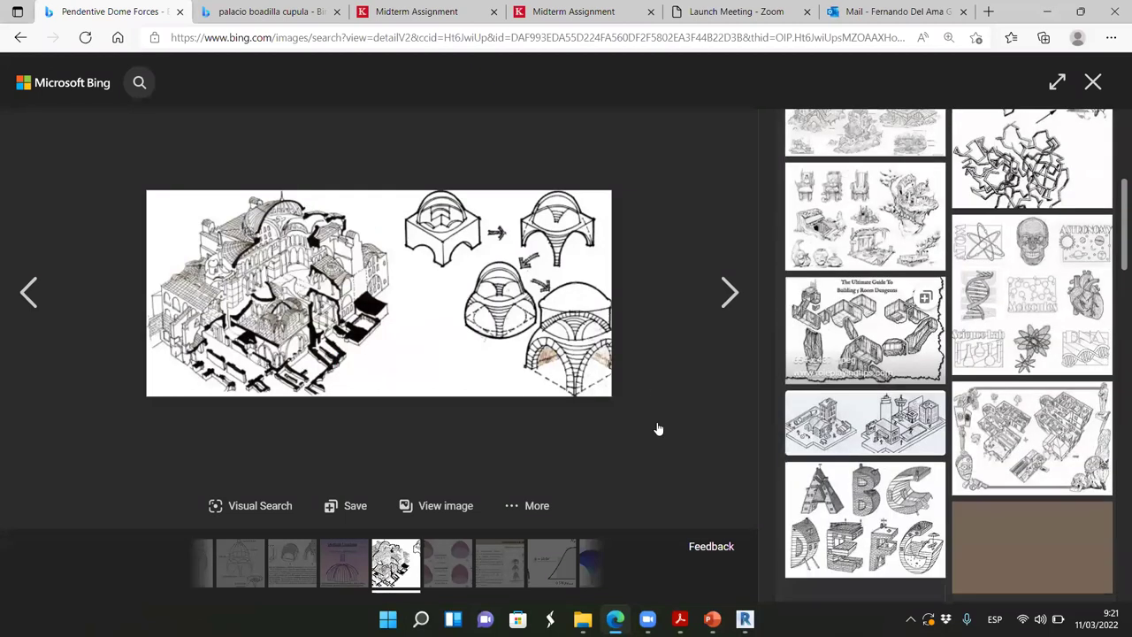
left_click(1093, 81)
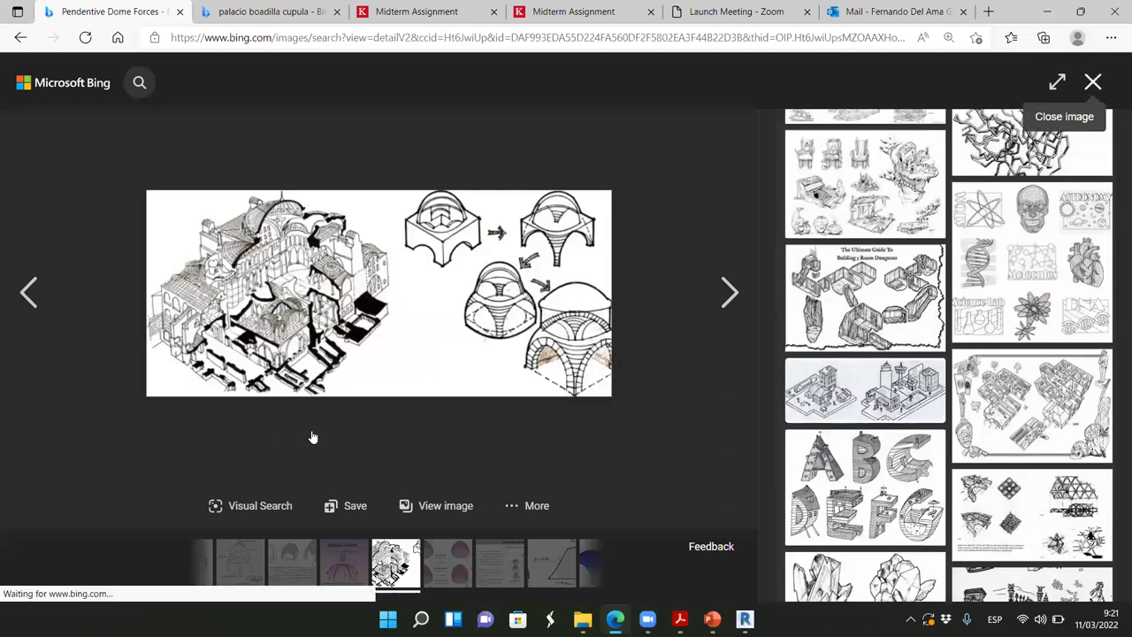
Step: Browse the Pendentive Dome Forces image results and open the labelled section drawing of the Pennsylvania State Capitol dome
scroll(494, 378, "down", 3)
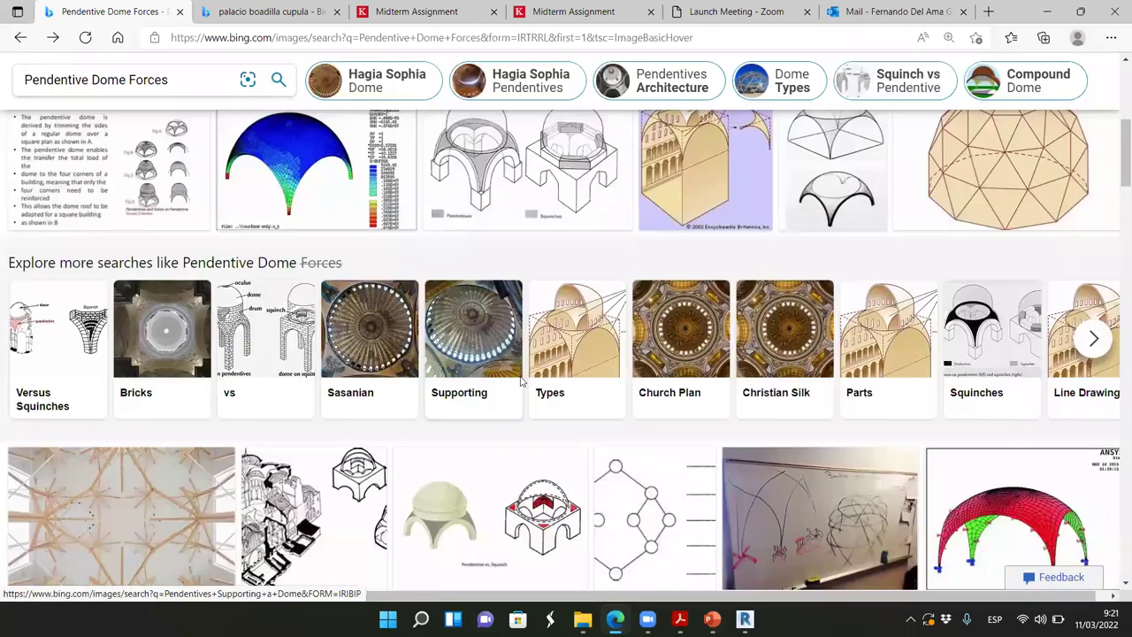
scroll(421, 367, "down", 4)
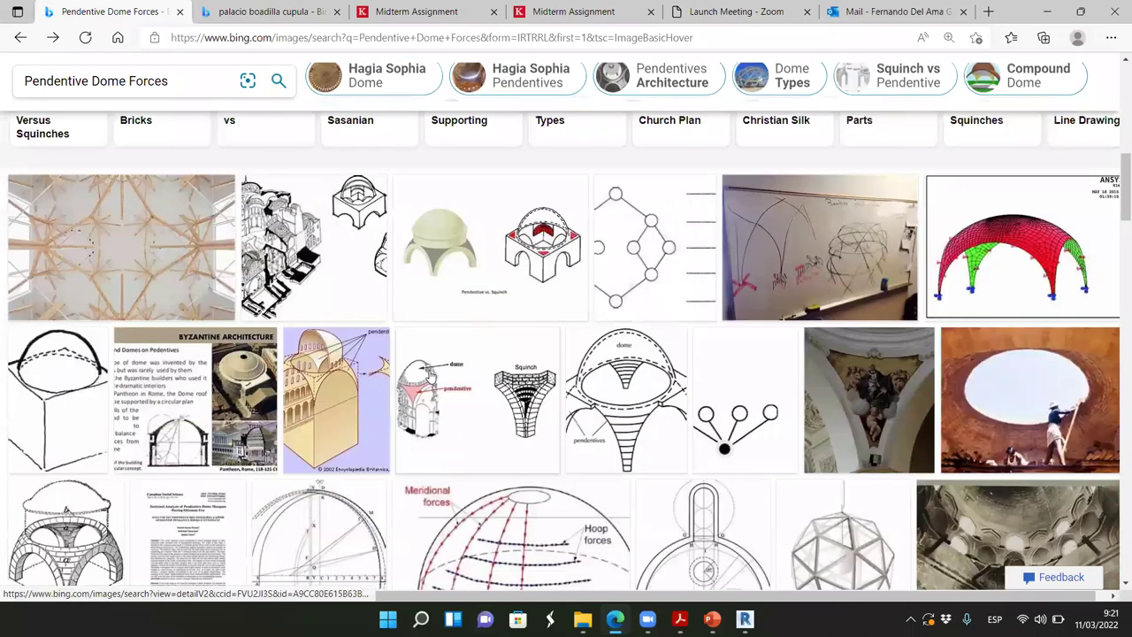
scroll(430, 376, "down", 1)
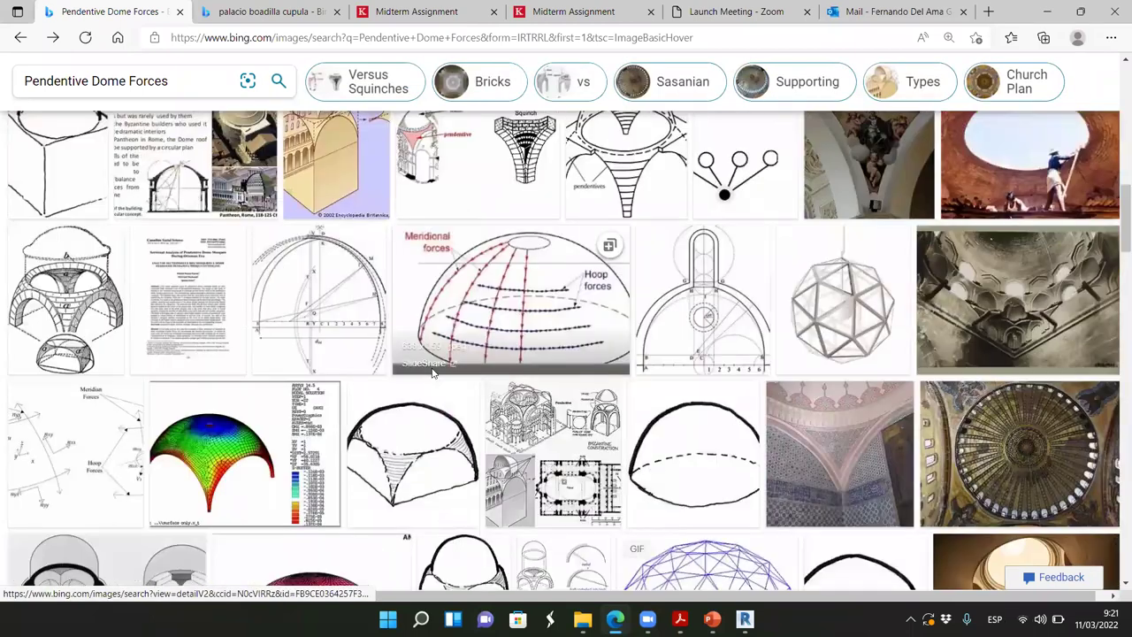
scroll(432, 372, "down", 1)
scroll(433, 373, "down", 2)
scroll(439, 372, "down", 1)
scroll(438, 372, "down", 4)
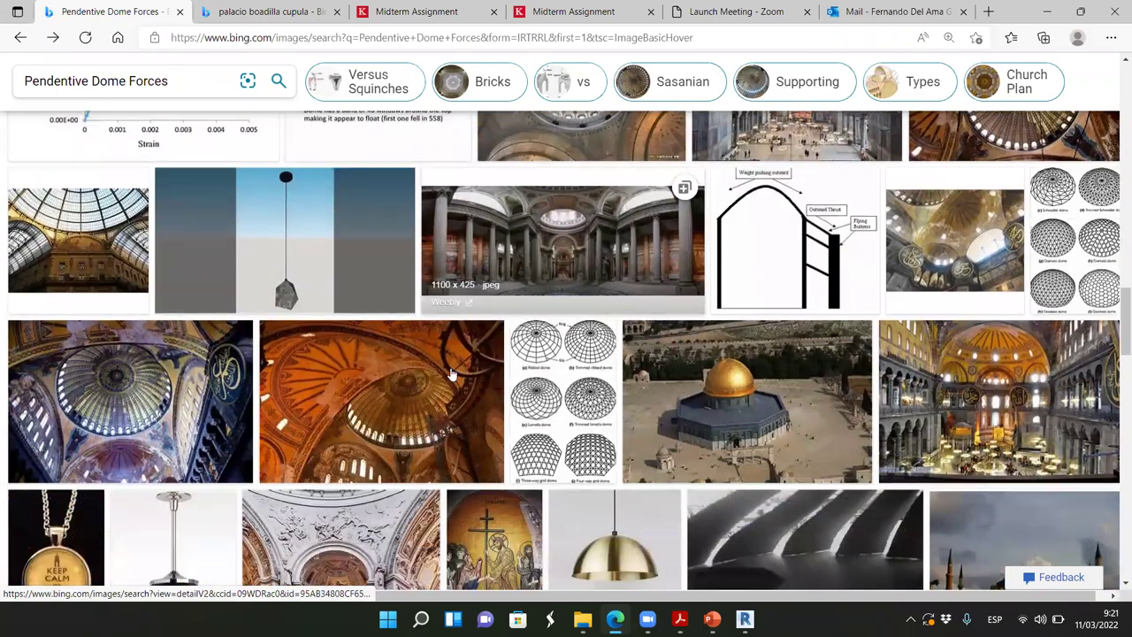
scroll(451, 374, "down", 1)
scroll(451, 374, "down", 3)
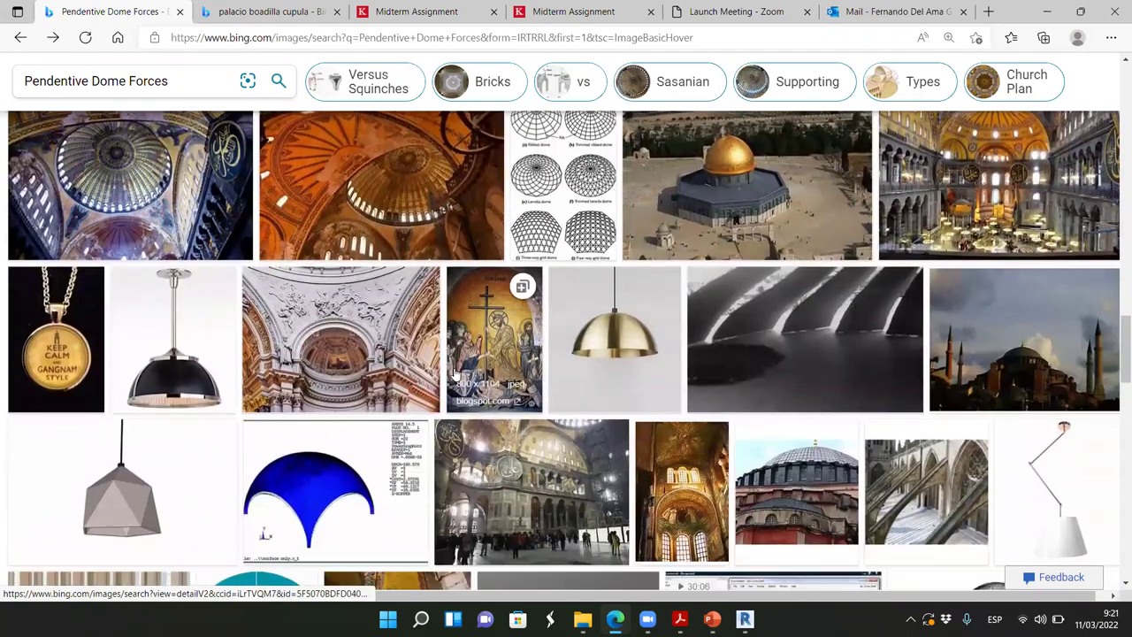
scroll(454, 374, "down", 3)
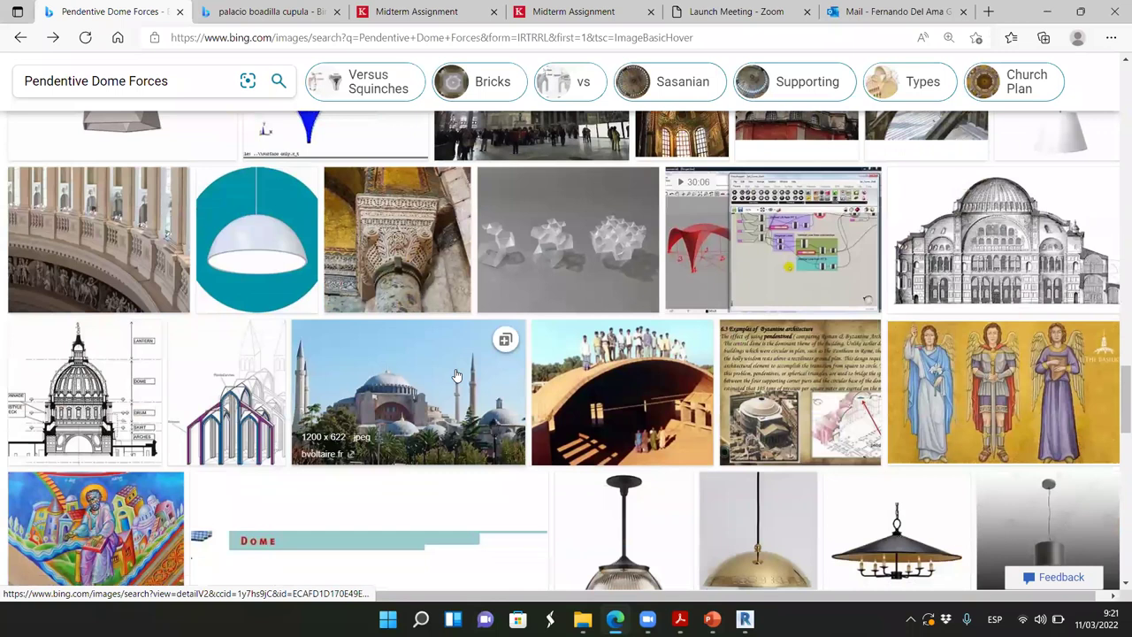
left_click(84, 389)
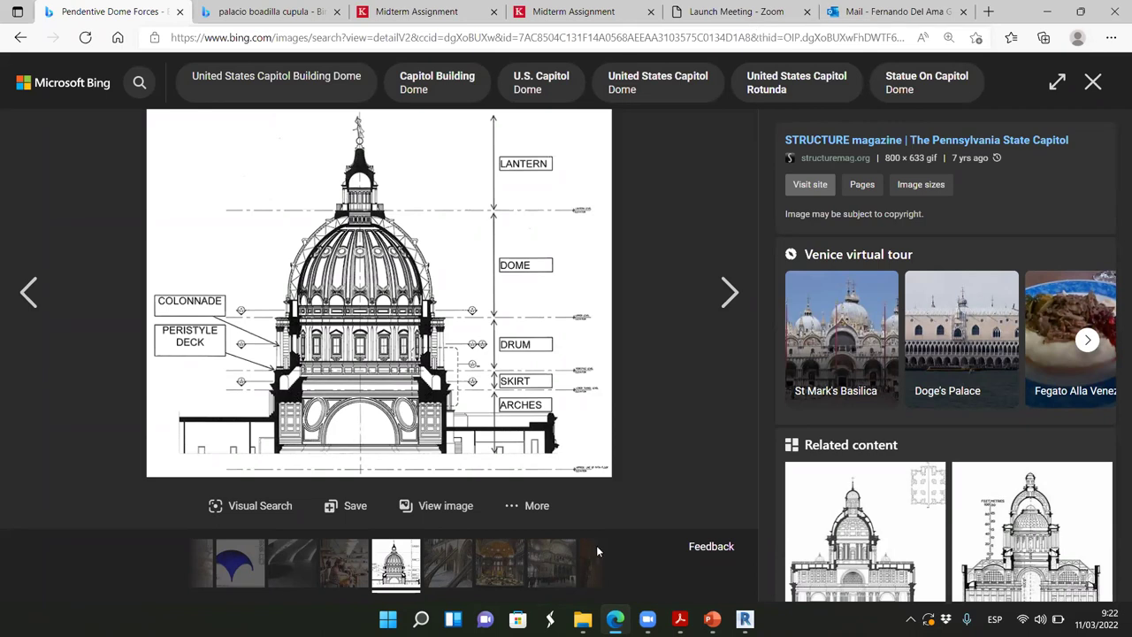
Step: Return to Revit and examine both dome bases in the Level 0 floor plan, including the reference planes dividing the 18' square base
left_click(745, 618)
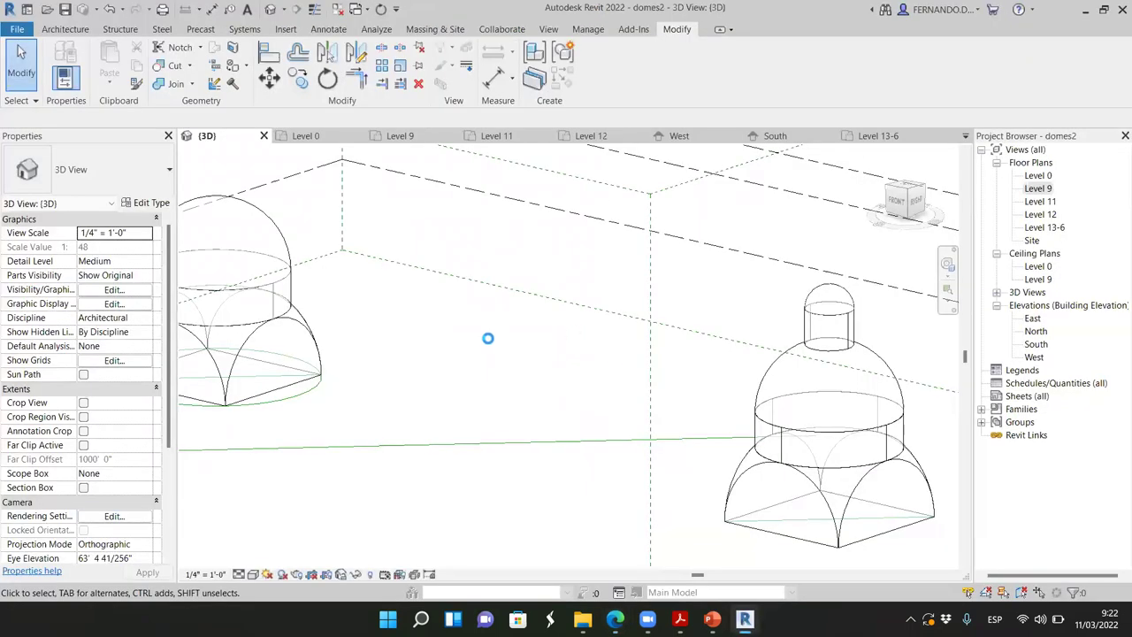
scroll(584, 292, "down", 2)
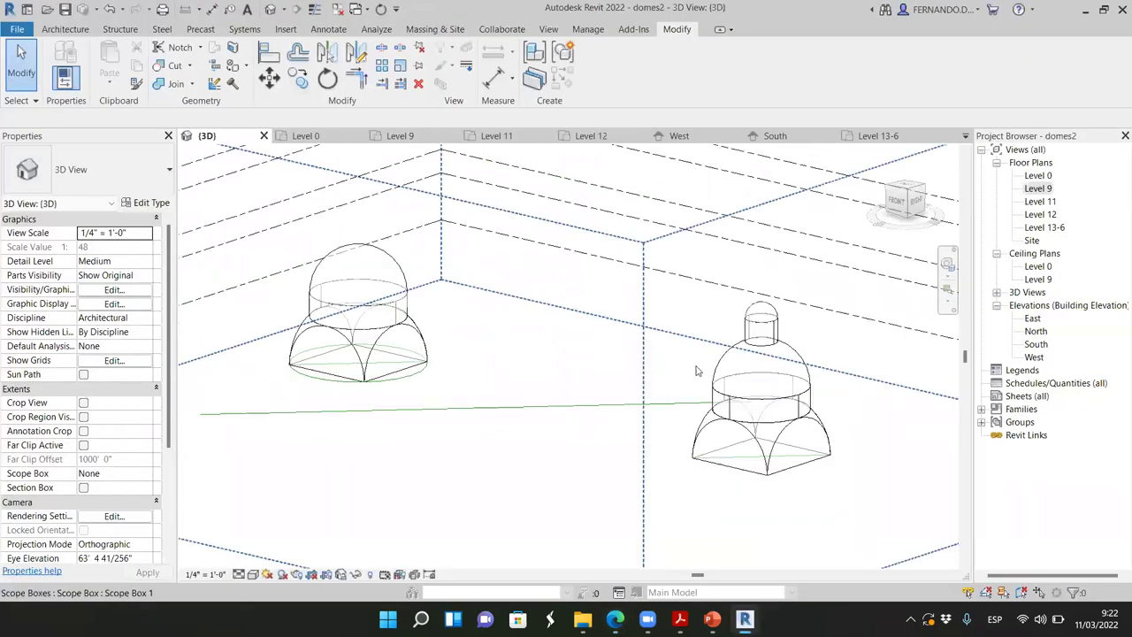
scroll(419, 312, "up", 2)
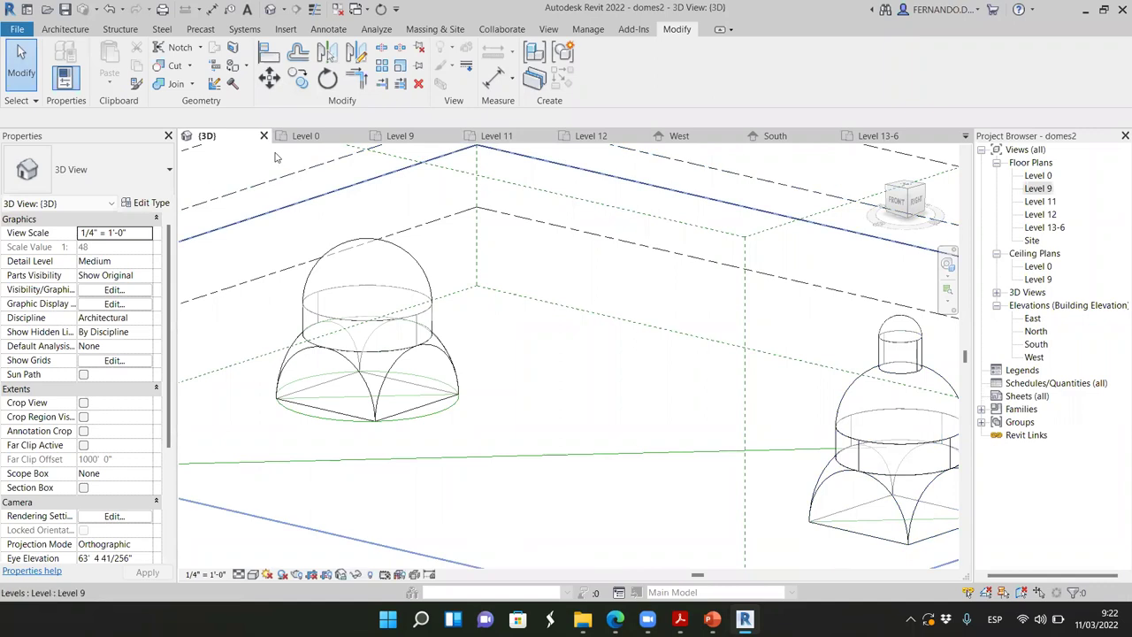
left_click(305, 135)
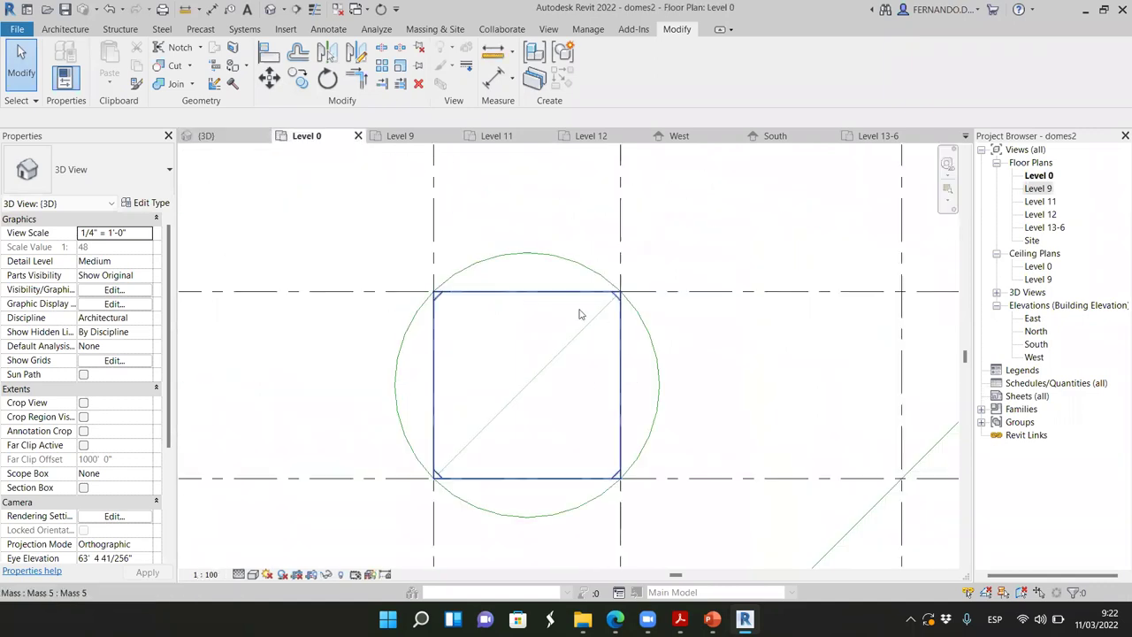
scroll(471, 336, "down", 3)
scroll(781, 383, "up", 2)
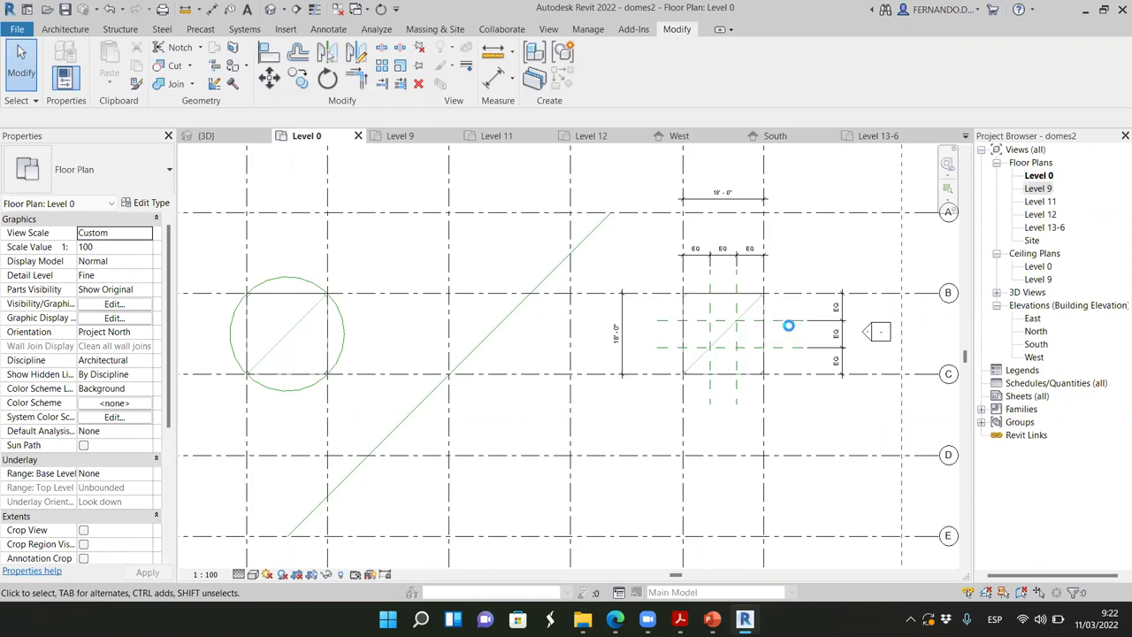
scroll(756, 325, "up", 2)
scroll(684, 283, "up", 1)
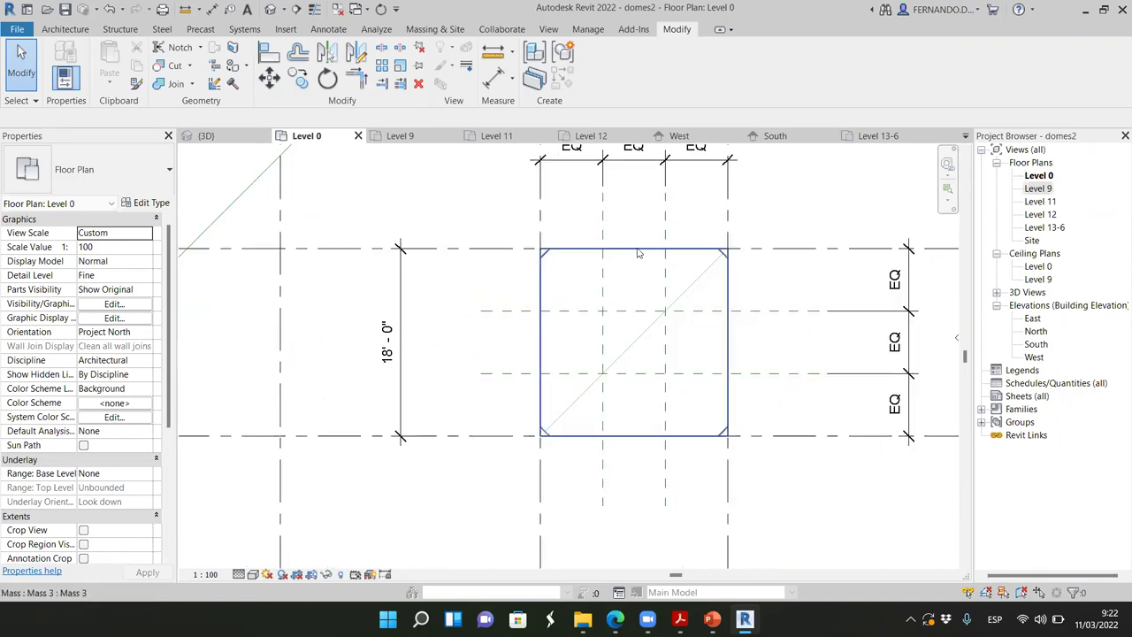
scroll(619, 370, "up", 1)
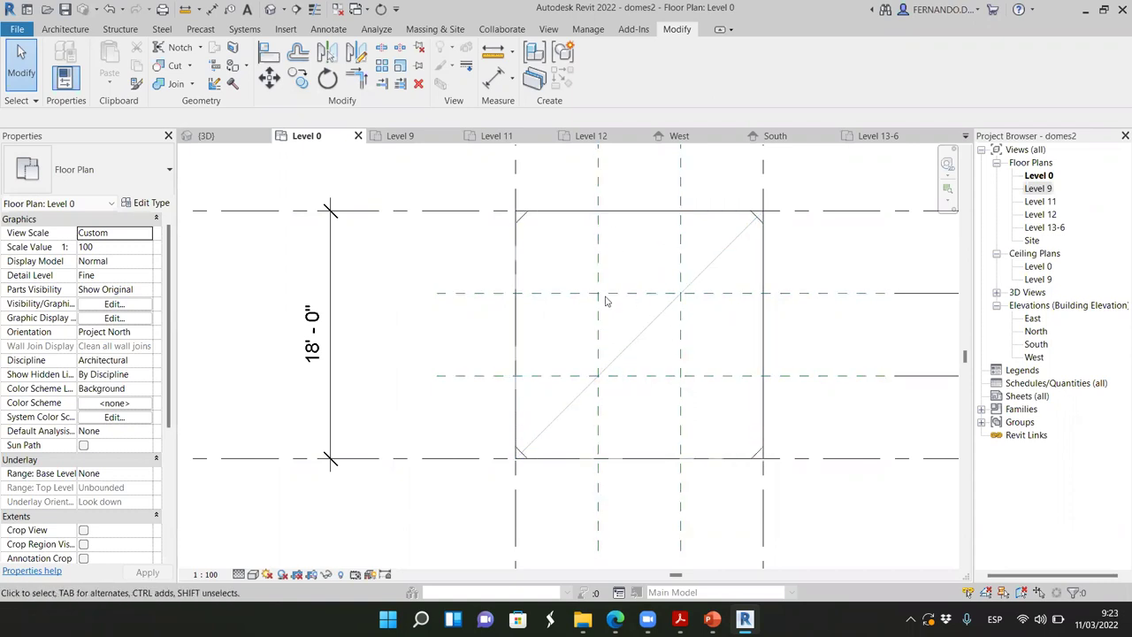
scroll(762, 376, "down", 5)
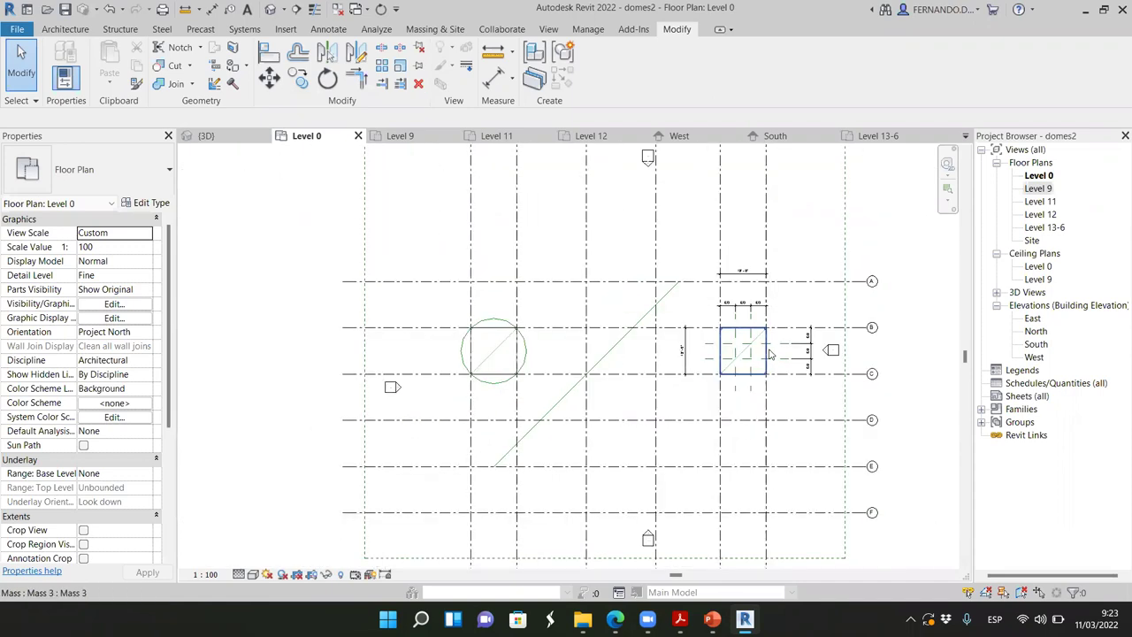
scroll(625, 325, "down", 2)
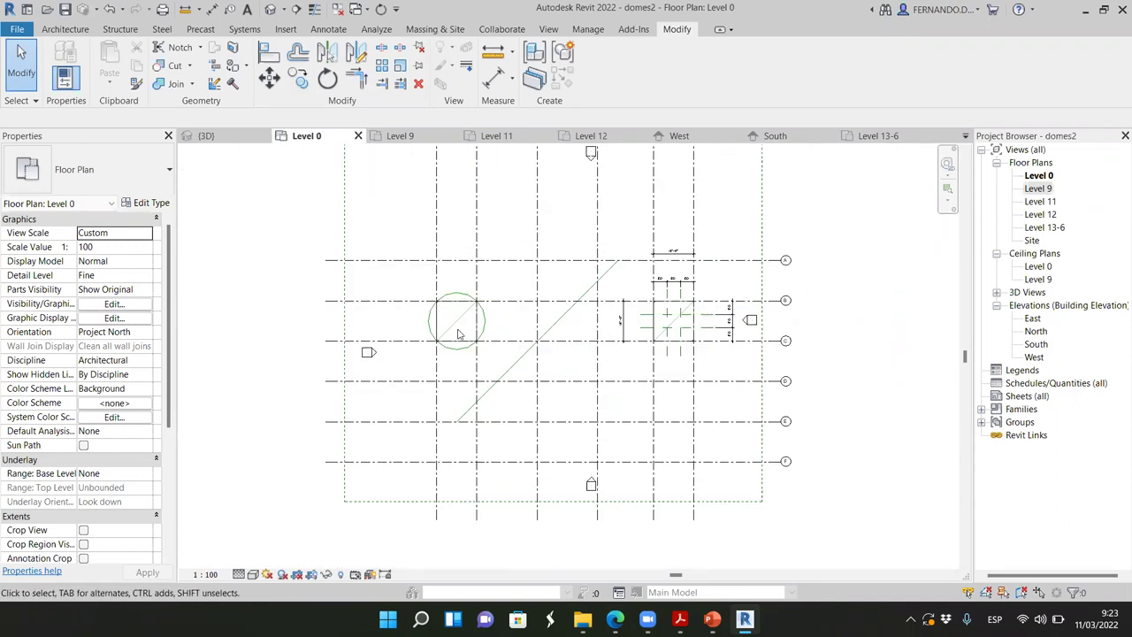
scroll(625, 325, "up", 4)
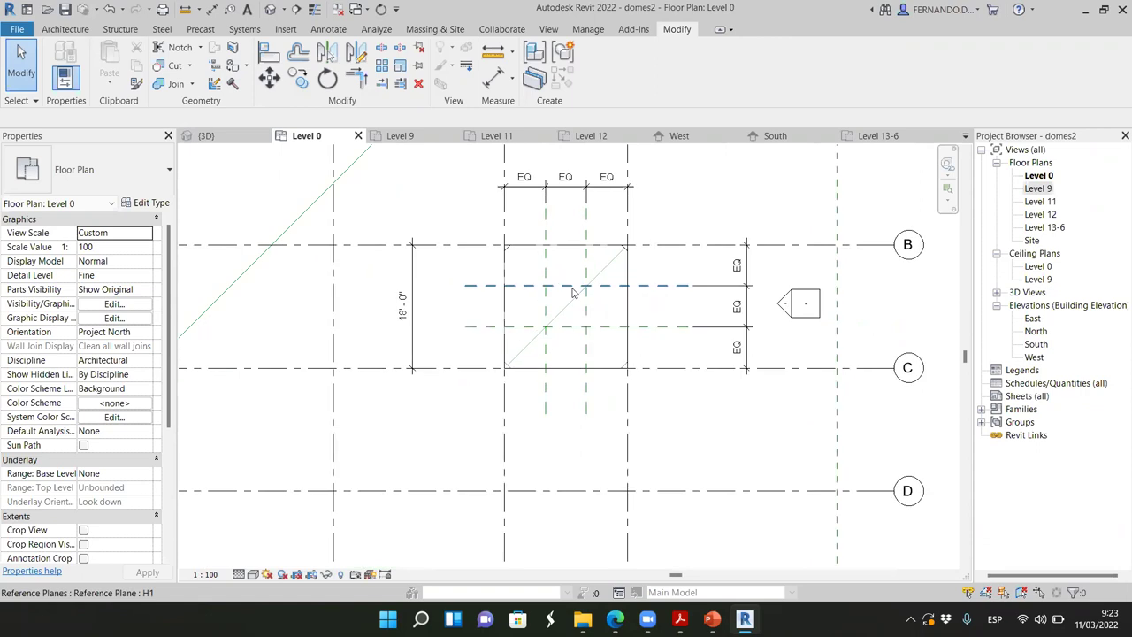
Step: Examine both dome bases in the Level 0 plan and the South elevation, comparing the plain dome with the lantern dome and its reference planes
scroll(645, 325, "down", 2)
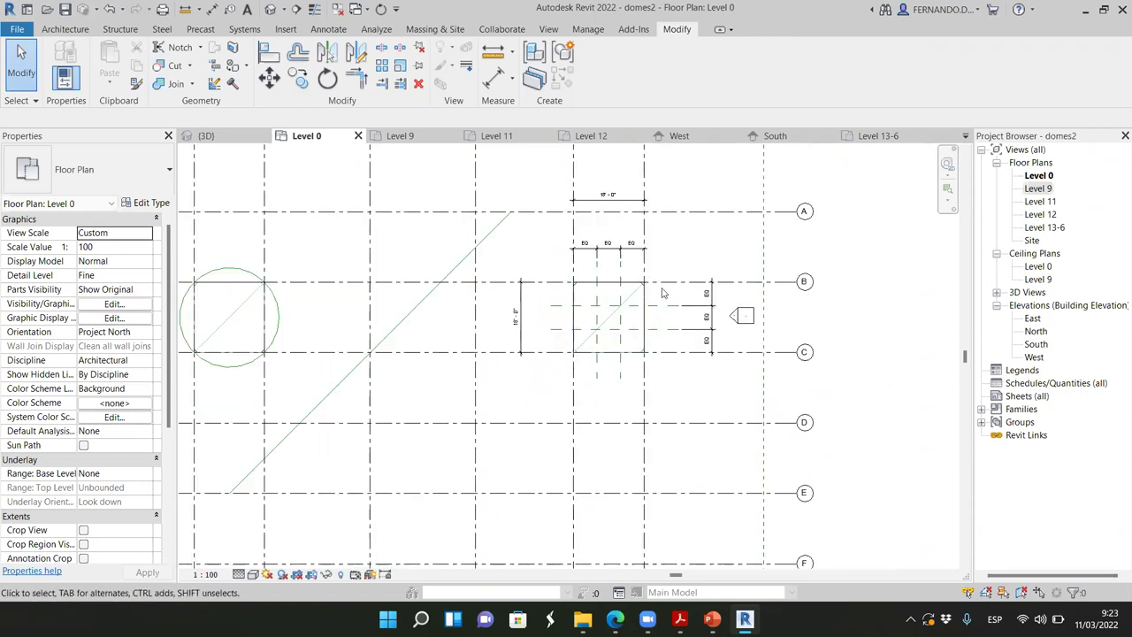
scroll(665, 305, "down", 2)
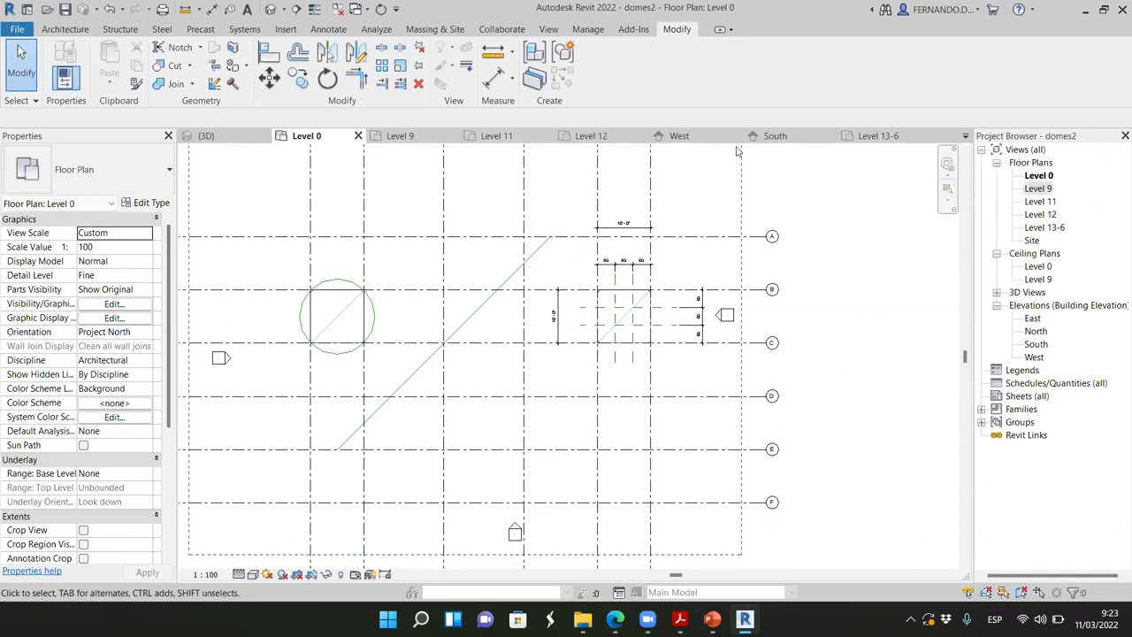
left_click(776, 136)
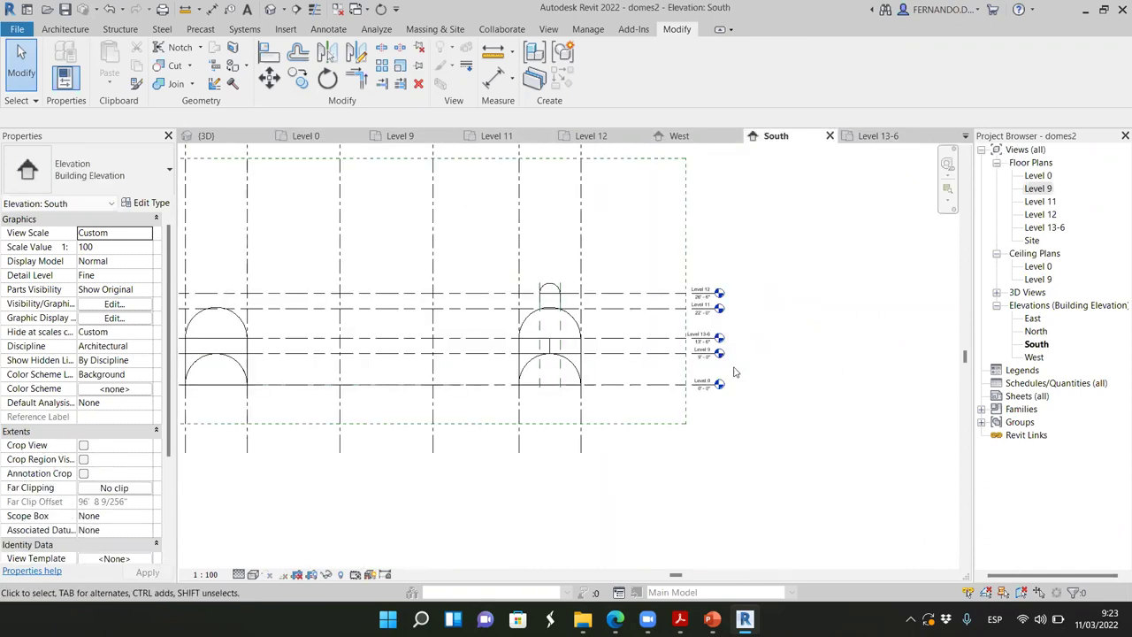
scroll(543, 326, "down", 2)
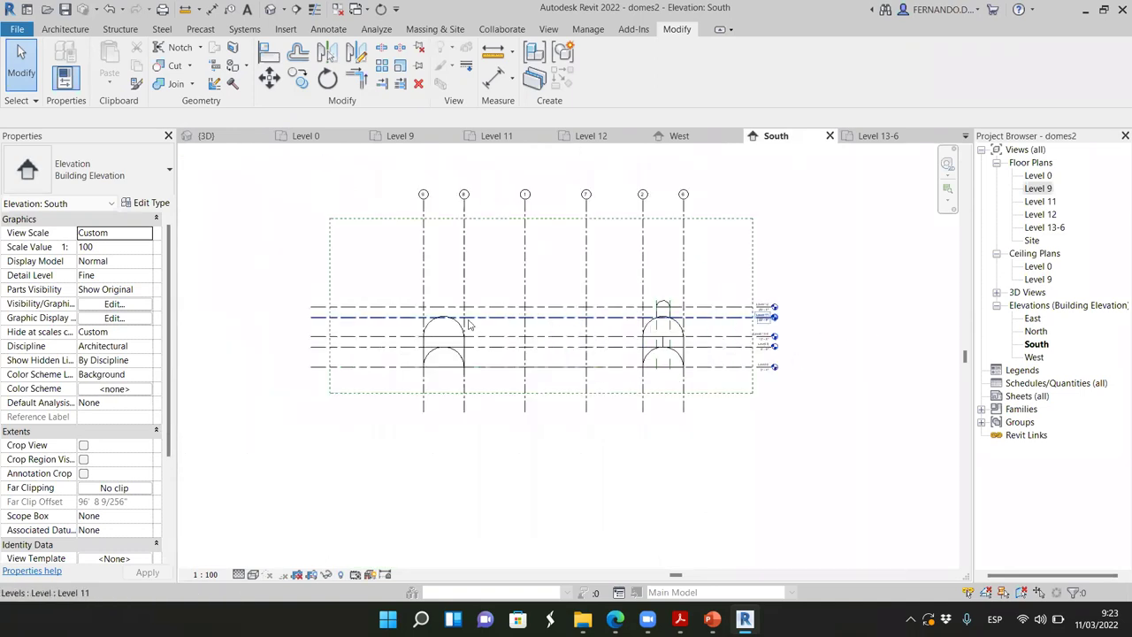
scroll(468, 325, "up", 5)
scroll(399, 318, "up", 1)
scroll(393, 285, "down", 5)
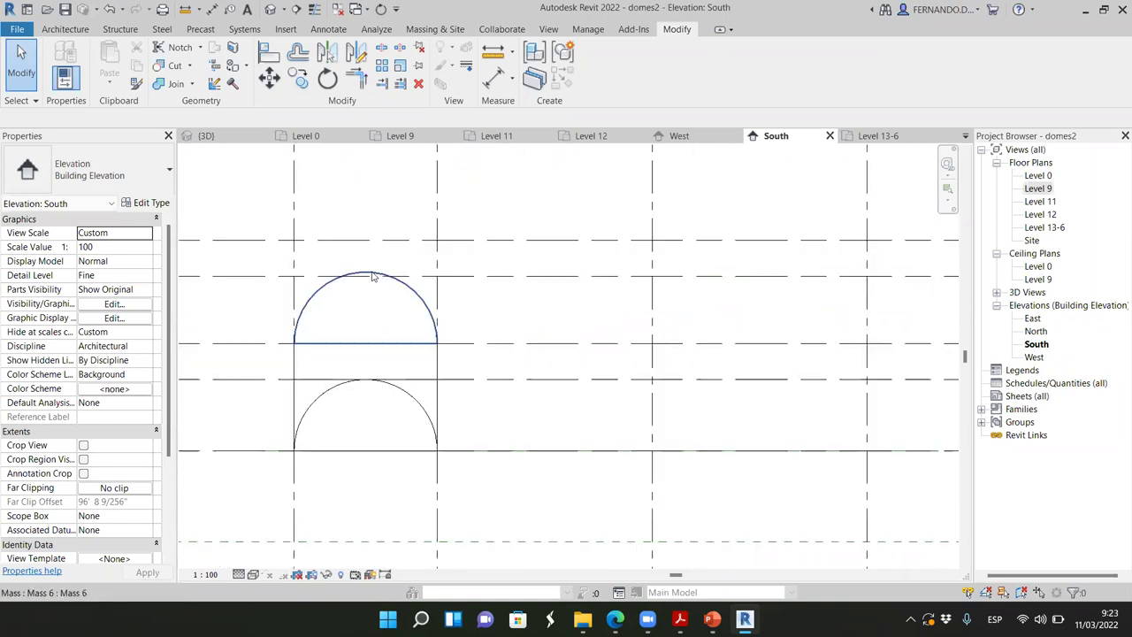
scroll(642, 288, "up", 6)
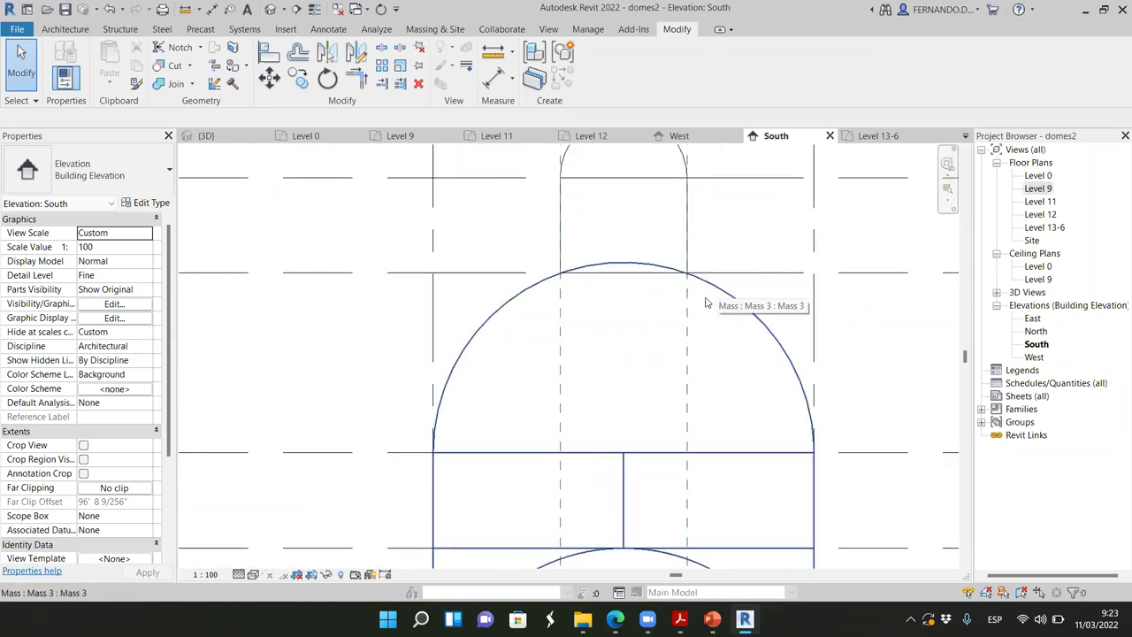
scroll(542, 295, "down", 3)
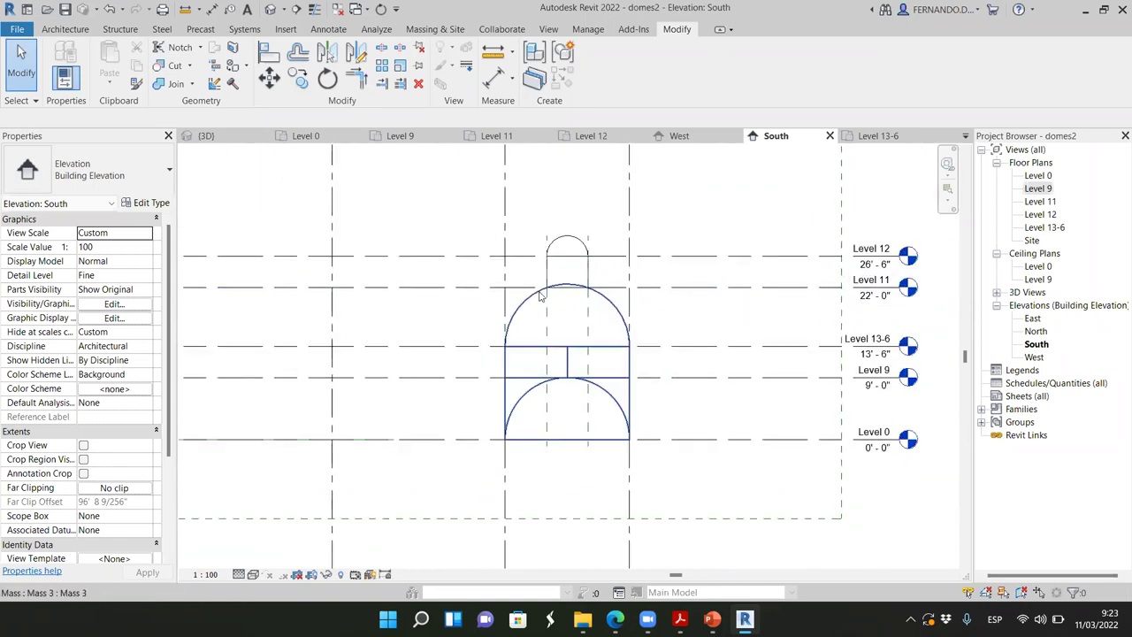
scroll(543, 295, "up", 2)
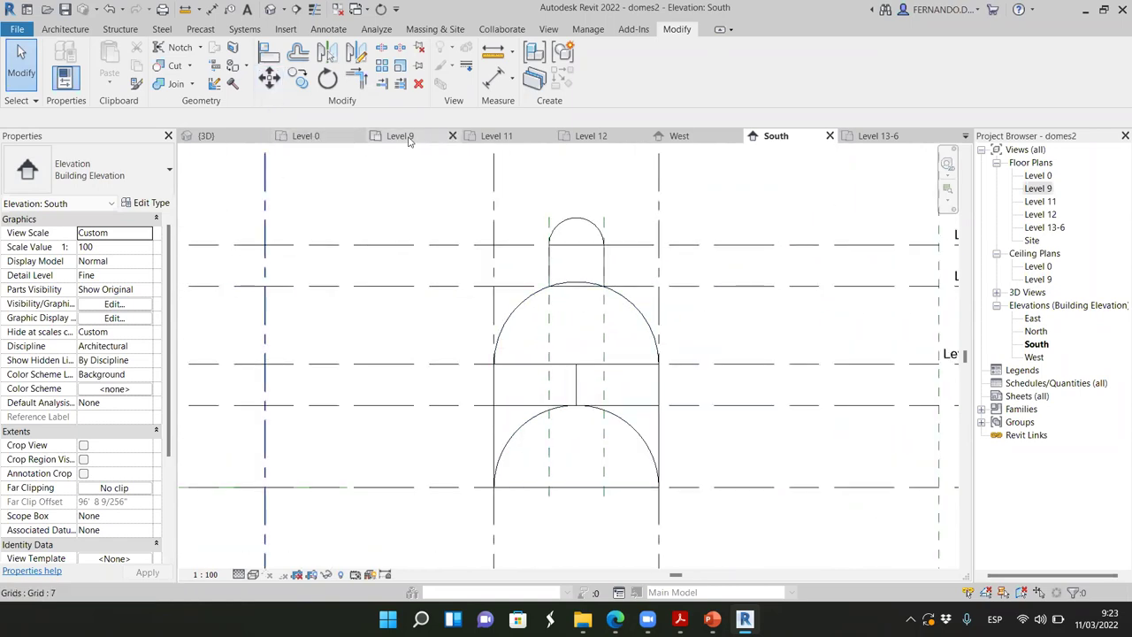
Step: Open the Level 13-6 floor plan and examine the circular outlines of the trimmed dome over its square base
left_click(877, 137)
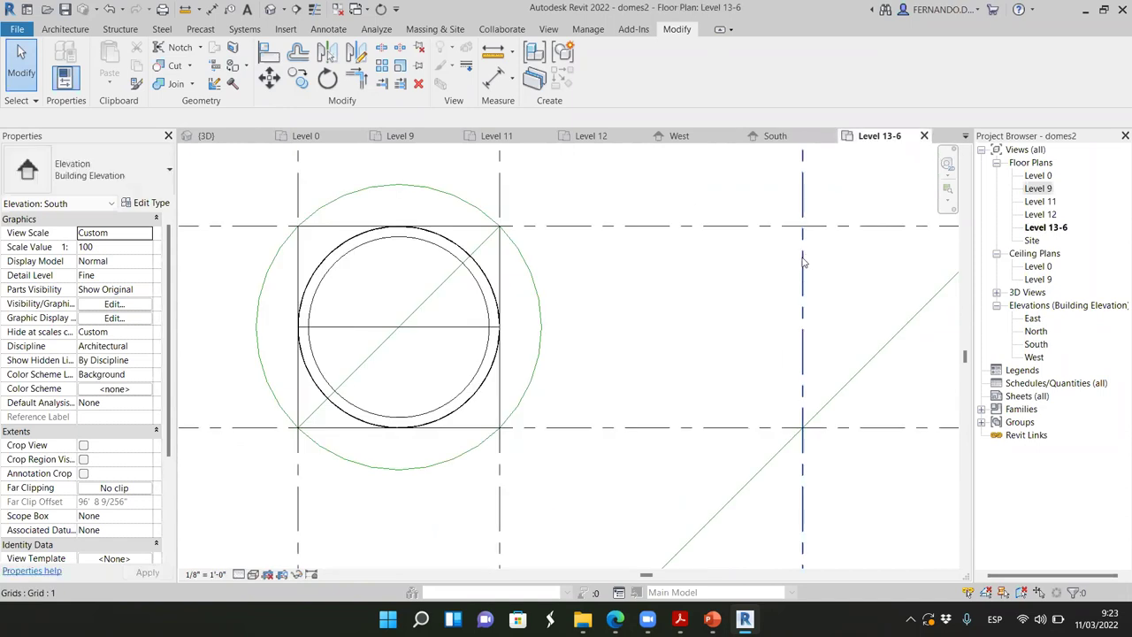
scroll(676, 293, "down", 2)
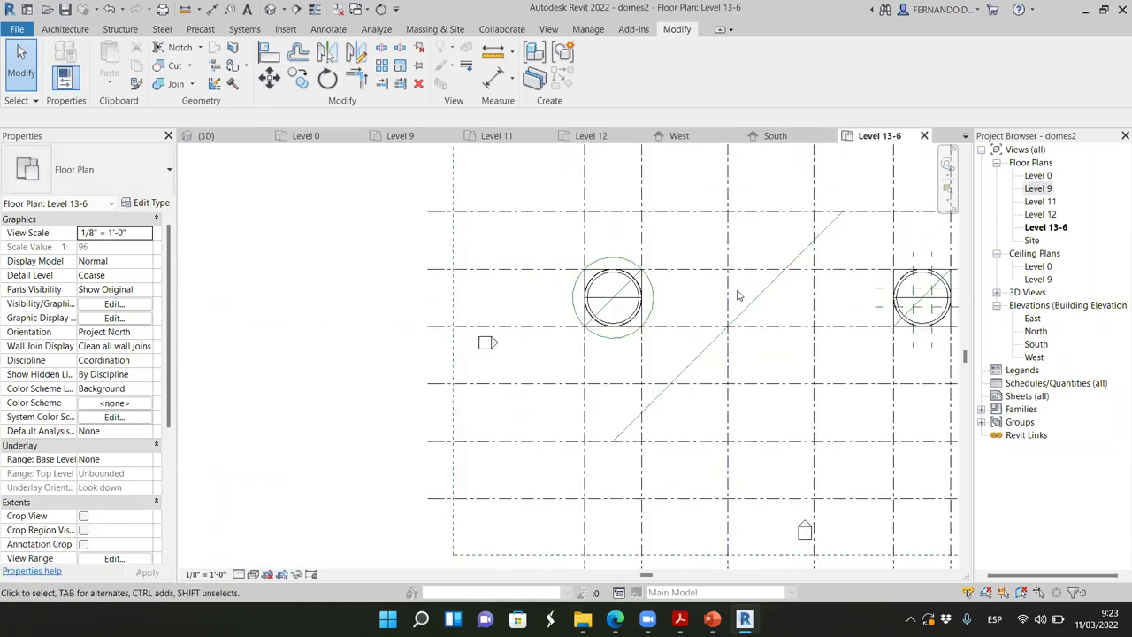
scroll(699, 295, "up", 3)
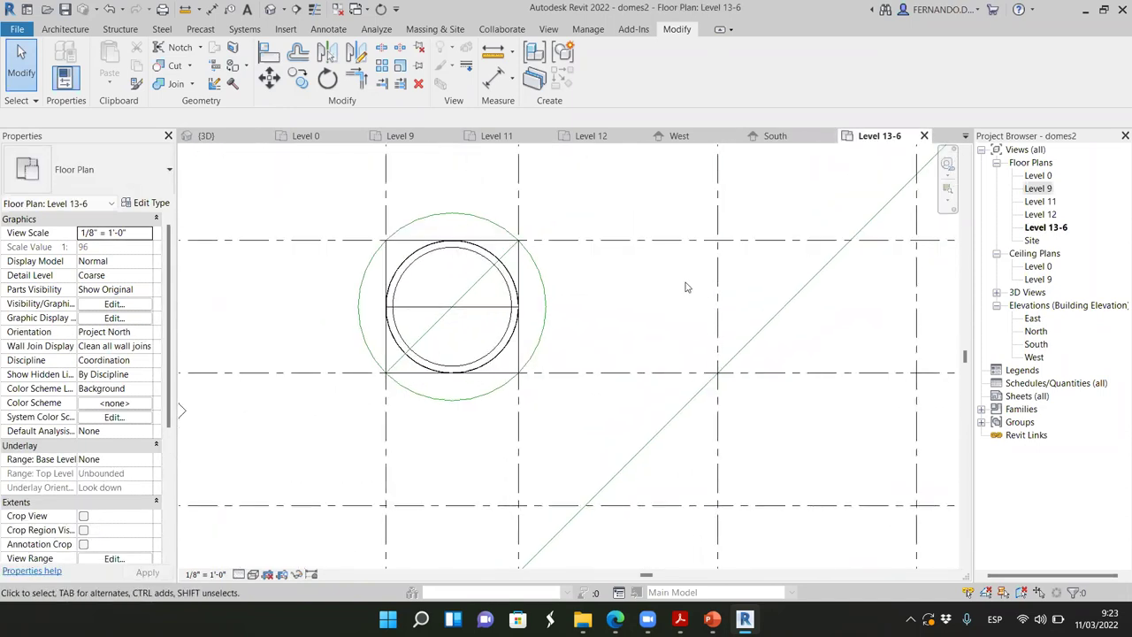
scroll(734, 301, "down", 2)
left_click_drag(404, 286, 648, 263, "ctrl")
key("Escape")
scroll(395, 267, "up", 2)
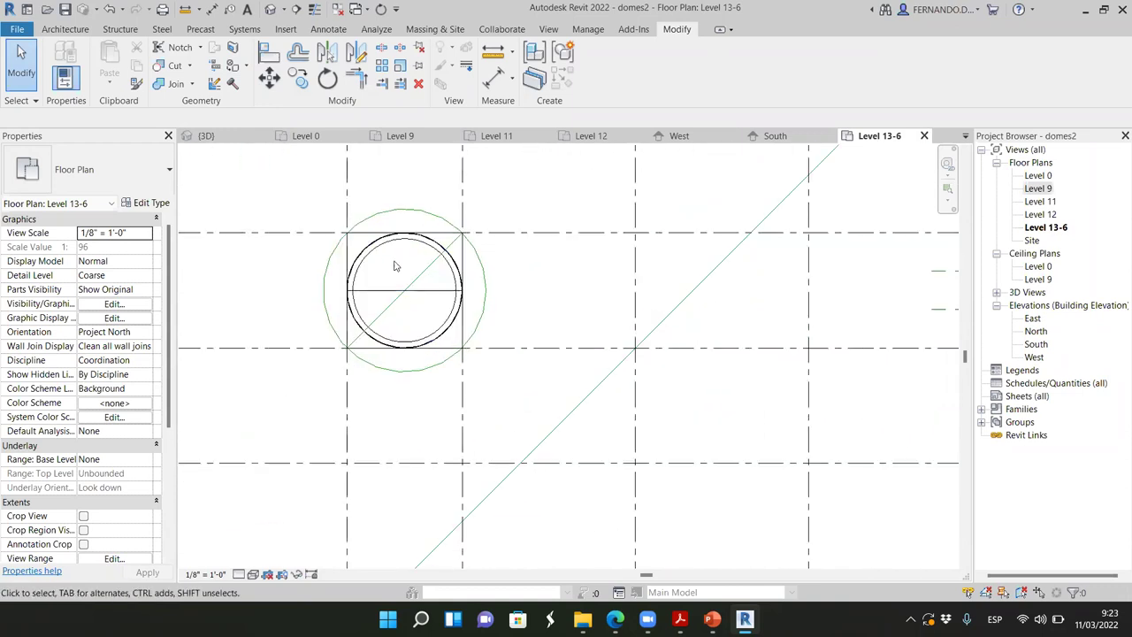
scroll(402, 266, "up", 1)
scroll(345, 254, "up", 2)
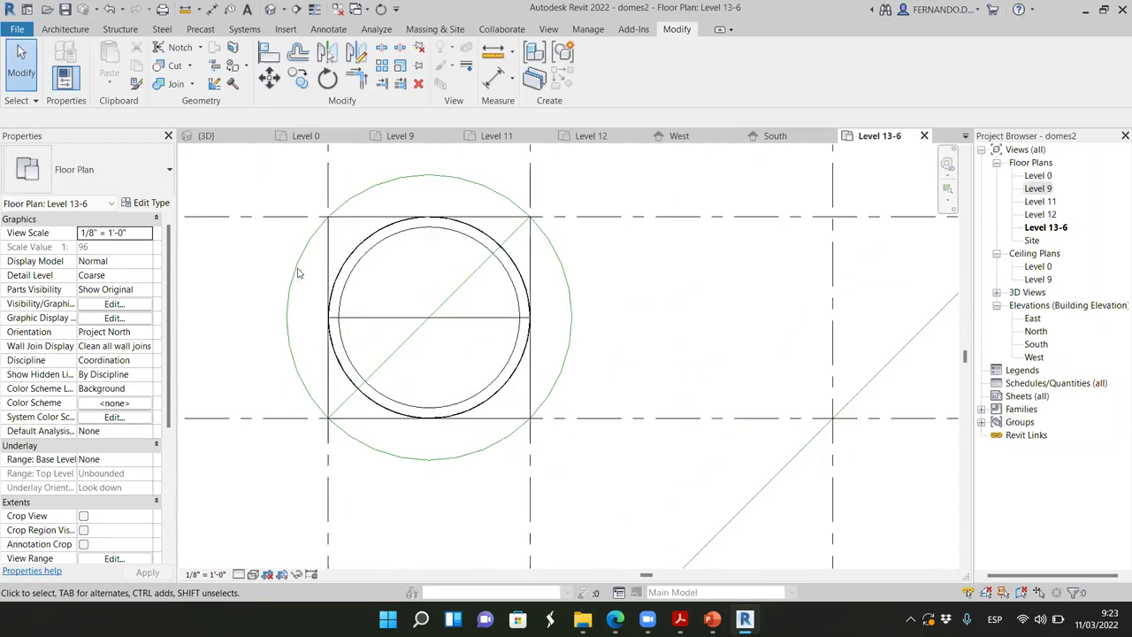
scroll(468, 346, "down", 1)
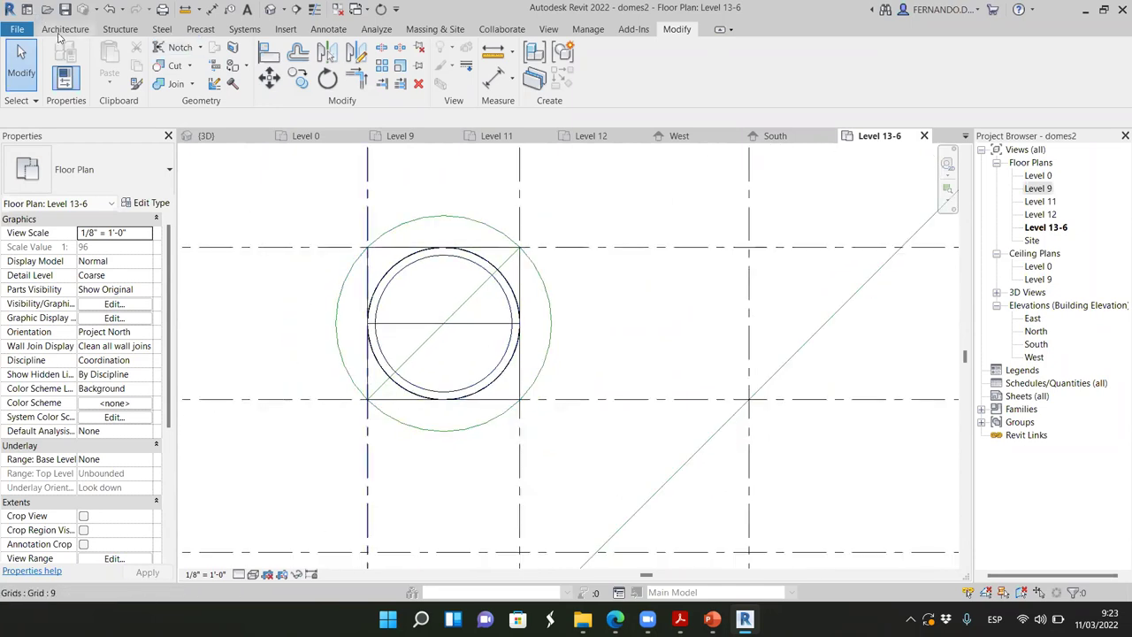
Step: Draw two horizontal reference planes across the trimmed dome, about 4'-7" below grid B and 3'-0" above grid C
left_click(59, 32)
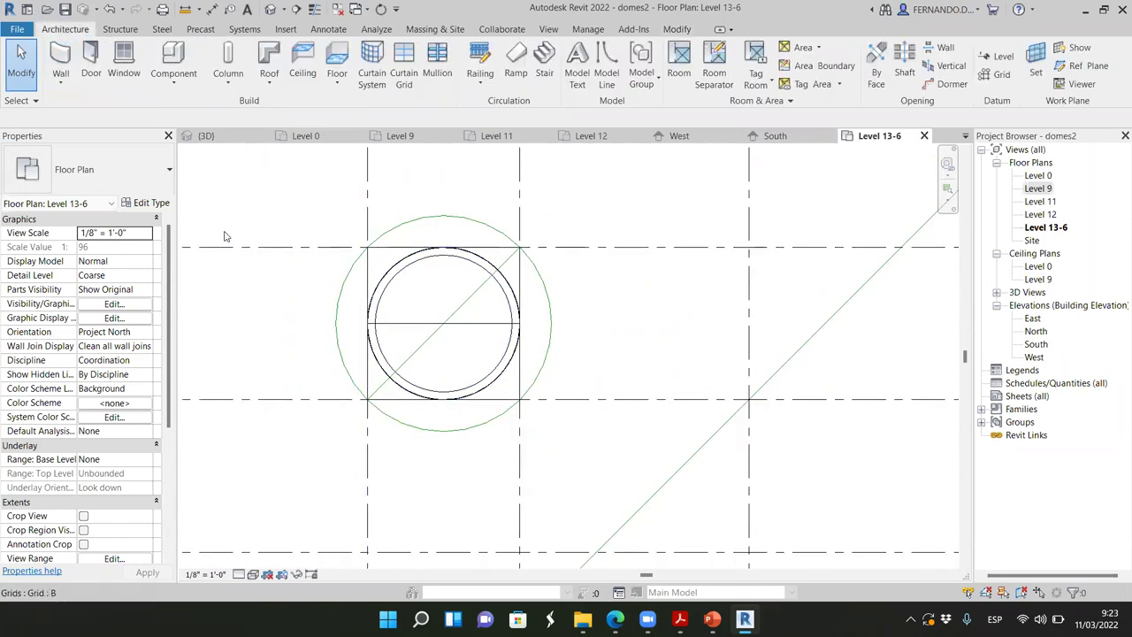
left_click(1086, 67)
scroll(340, 292, "up", 2)
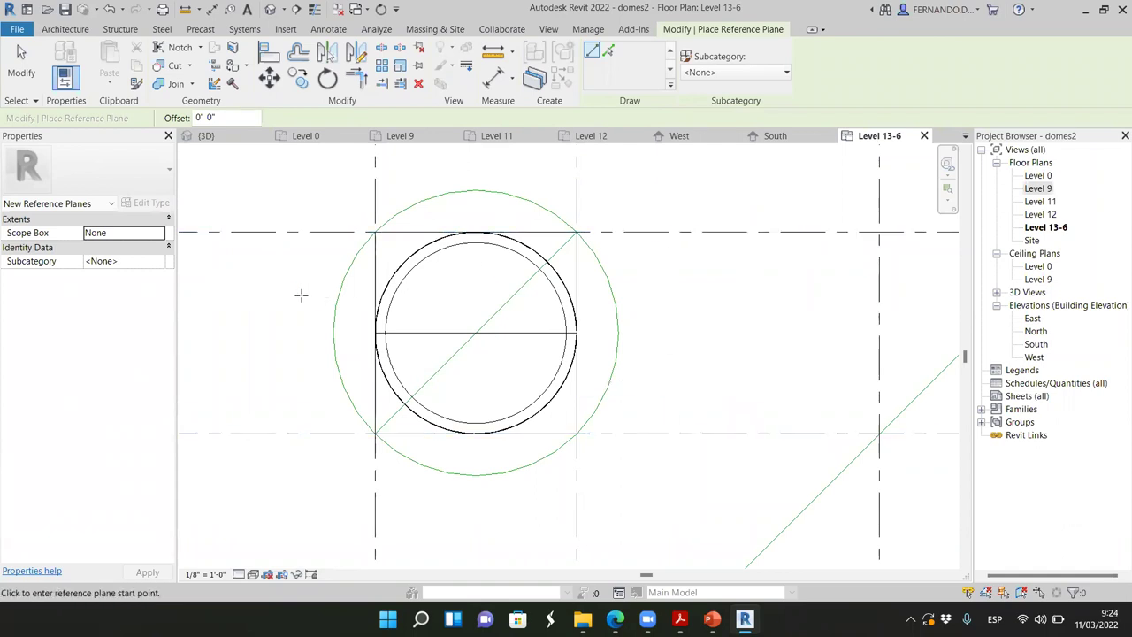
left_click(698, 284)
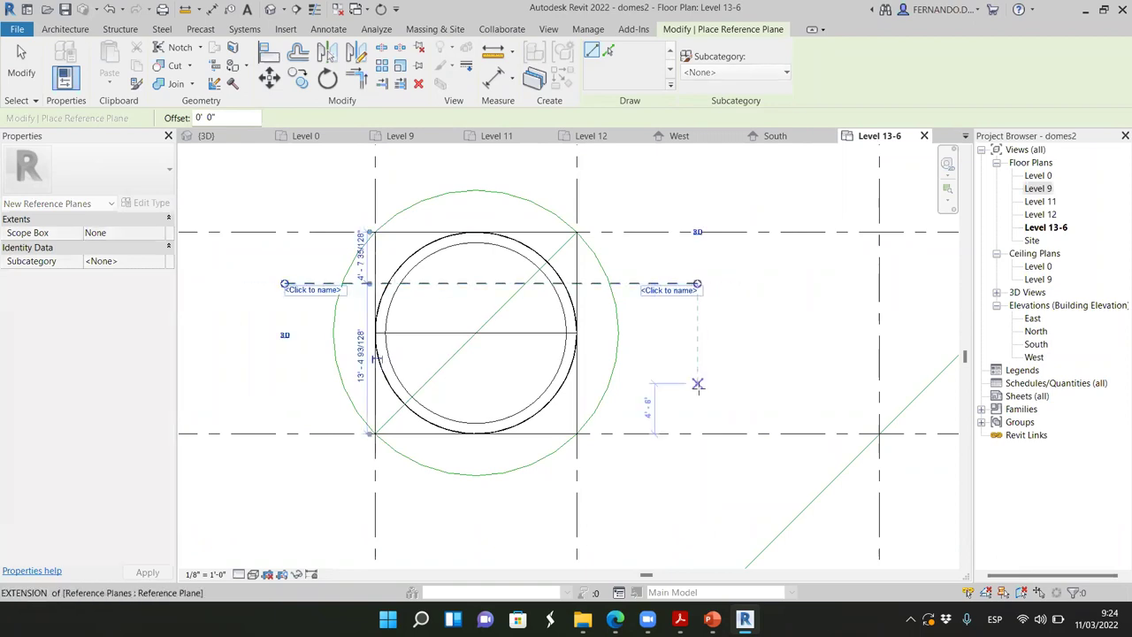
left_click(286, 399)
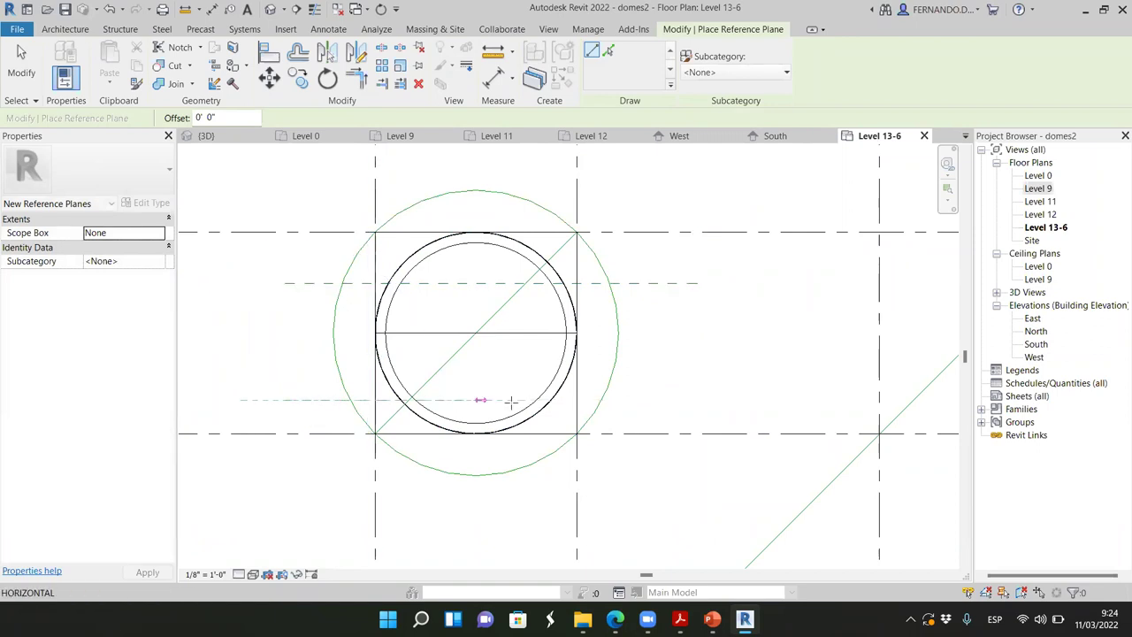
left_click(697, 400)
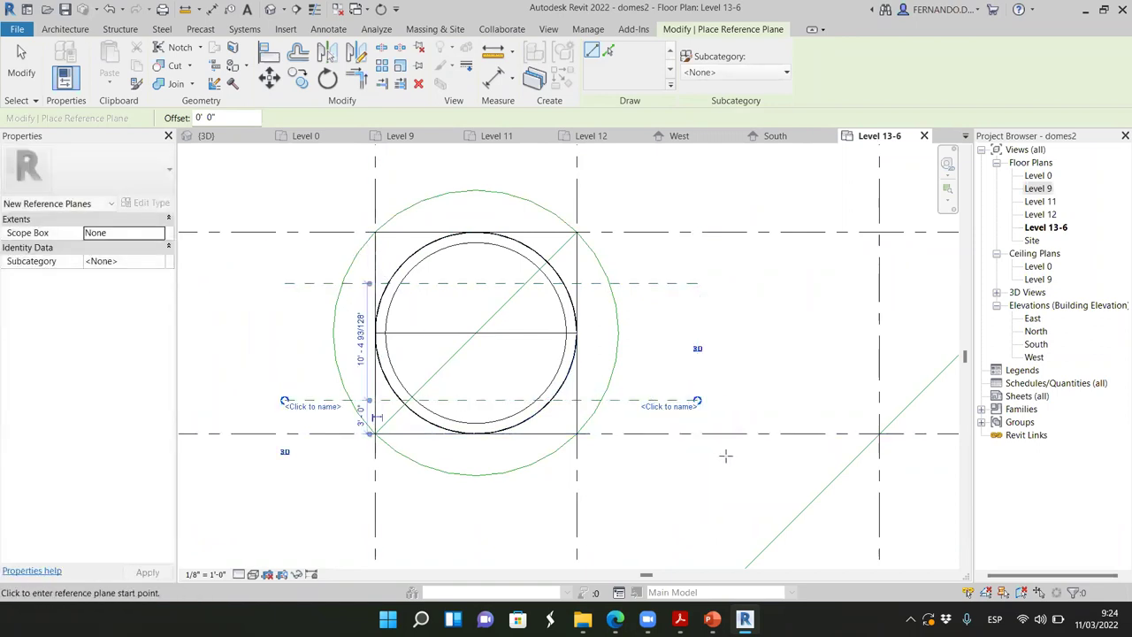
key("Escape")
key("Escape")
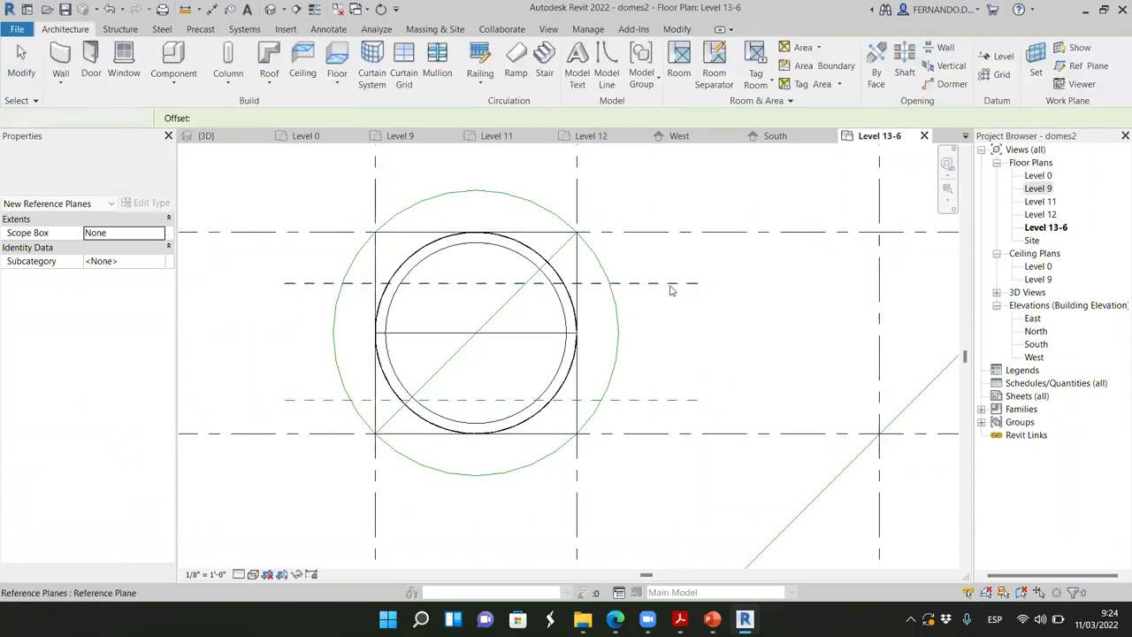
Step: Name the upper reference plane horizontal01 and the lower one horizontal02
left_click(679, 285)
left_click(672, 291)
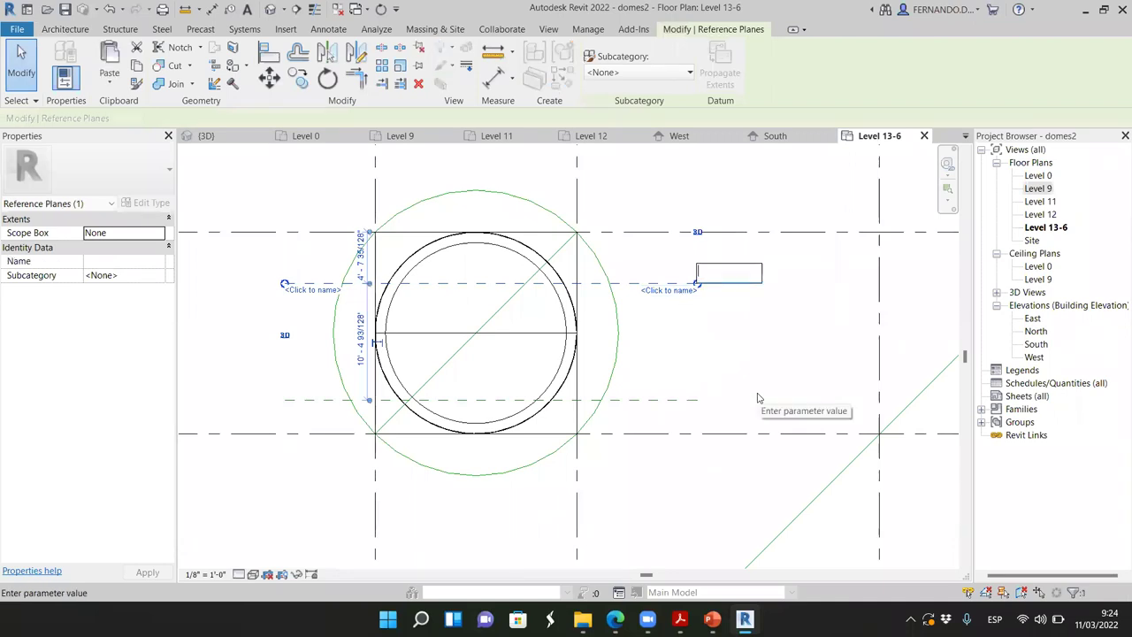
type("horizontal")
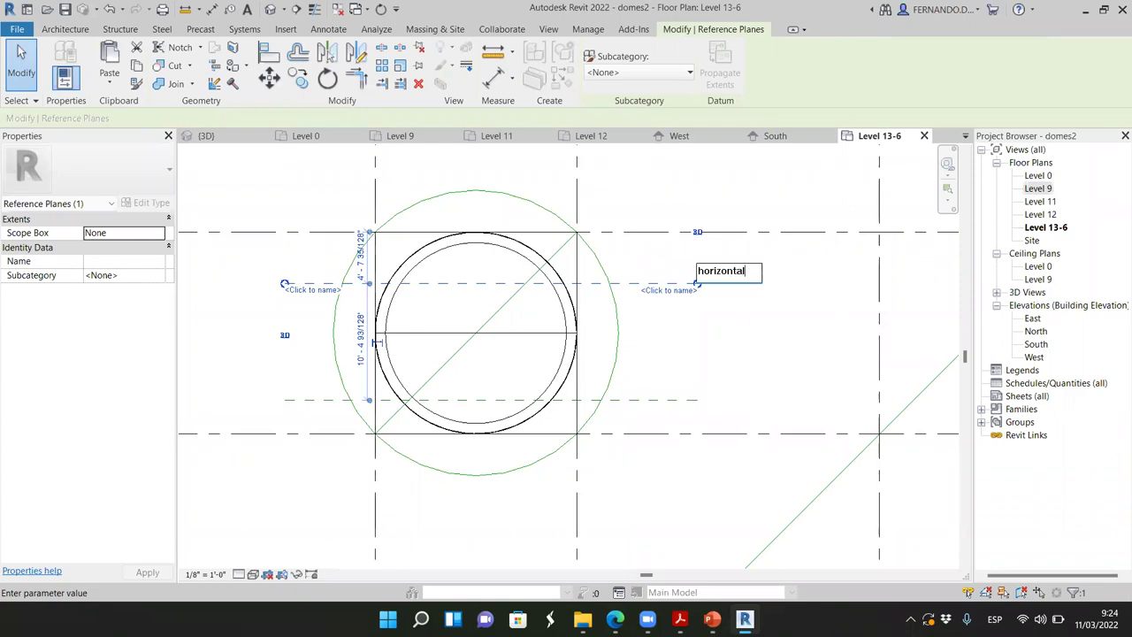
type("01")
key("Return")
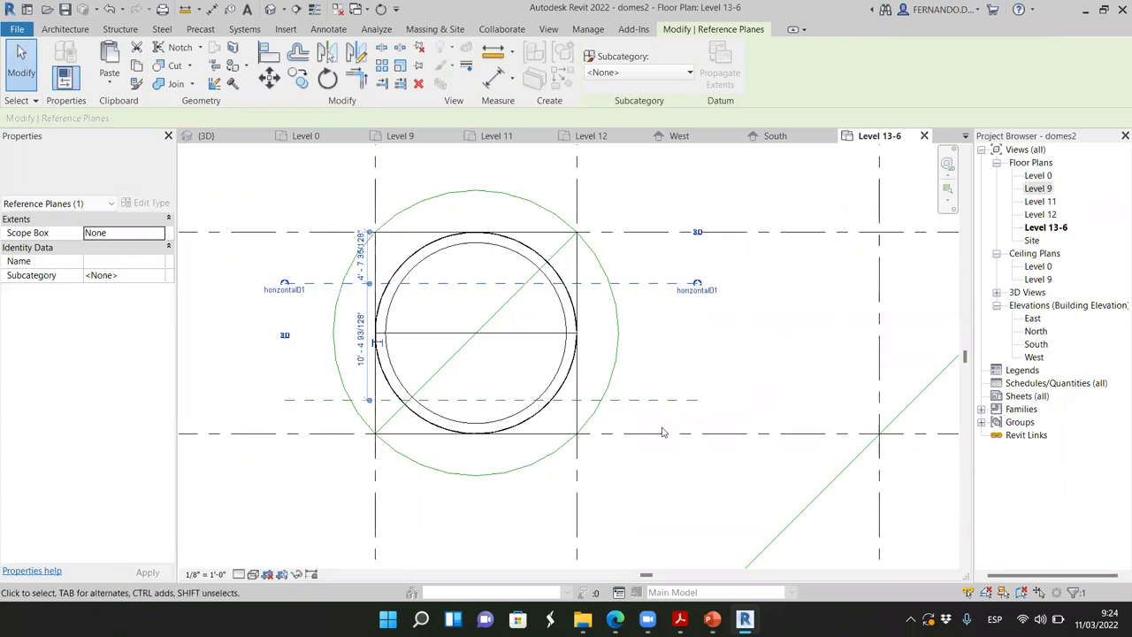
left_click(674, 400)
left_click(678, 409)
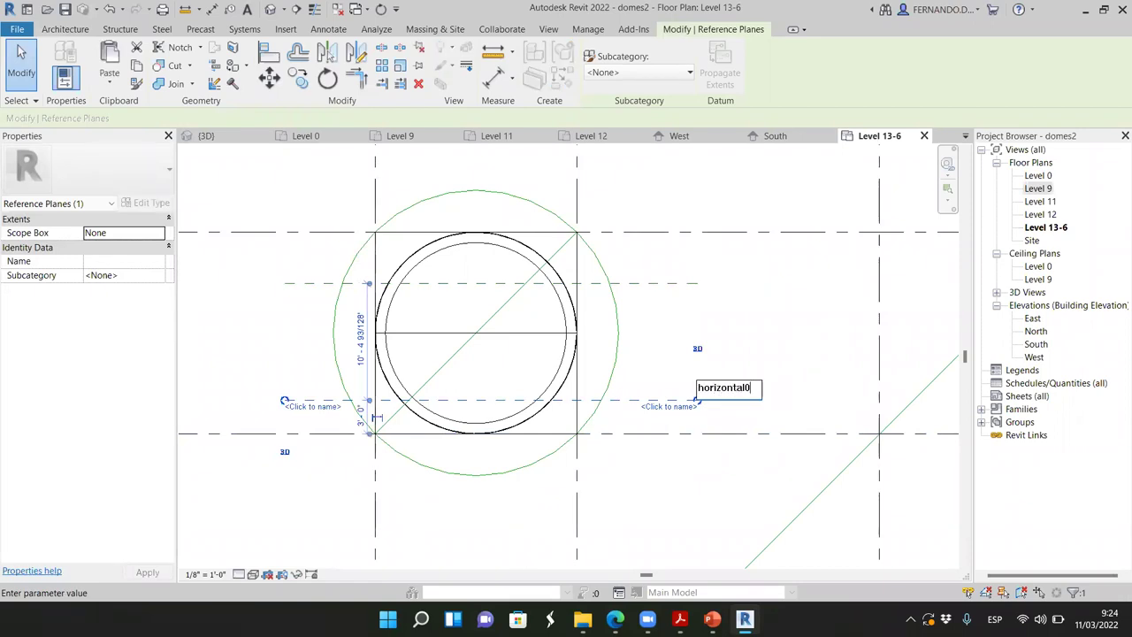
key("Return")
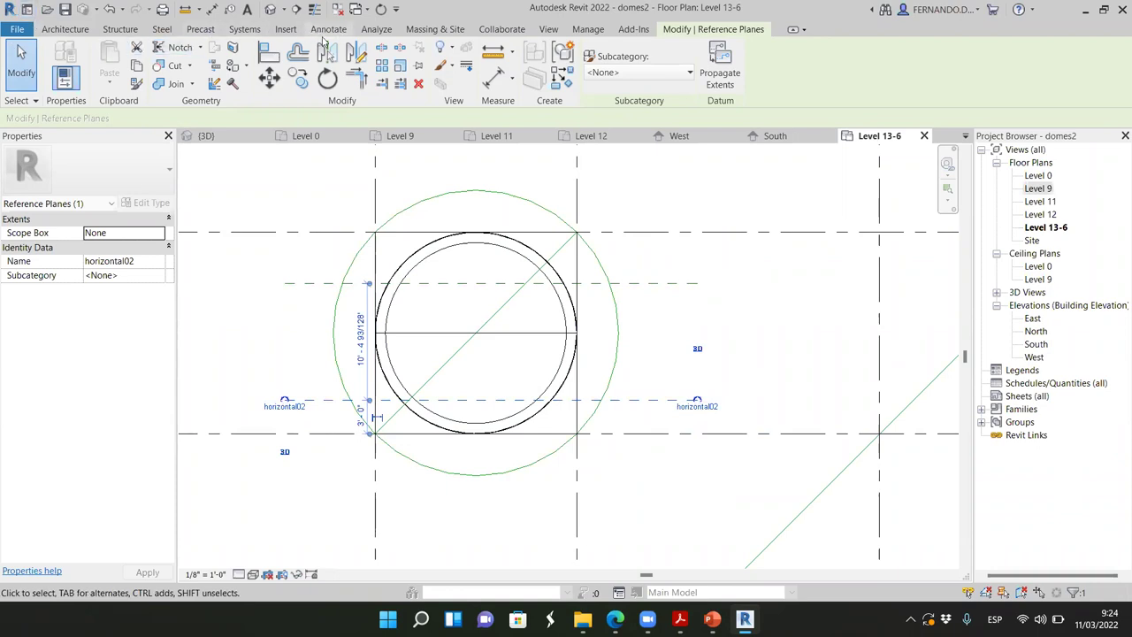
Step: Add an aligned dimension chain from grid B through both reference planes to grid C and make its segments equal
left_click(327, 30)
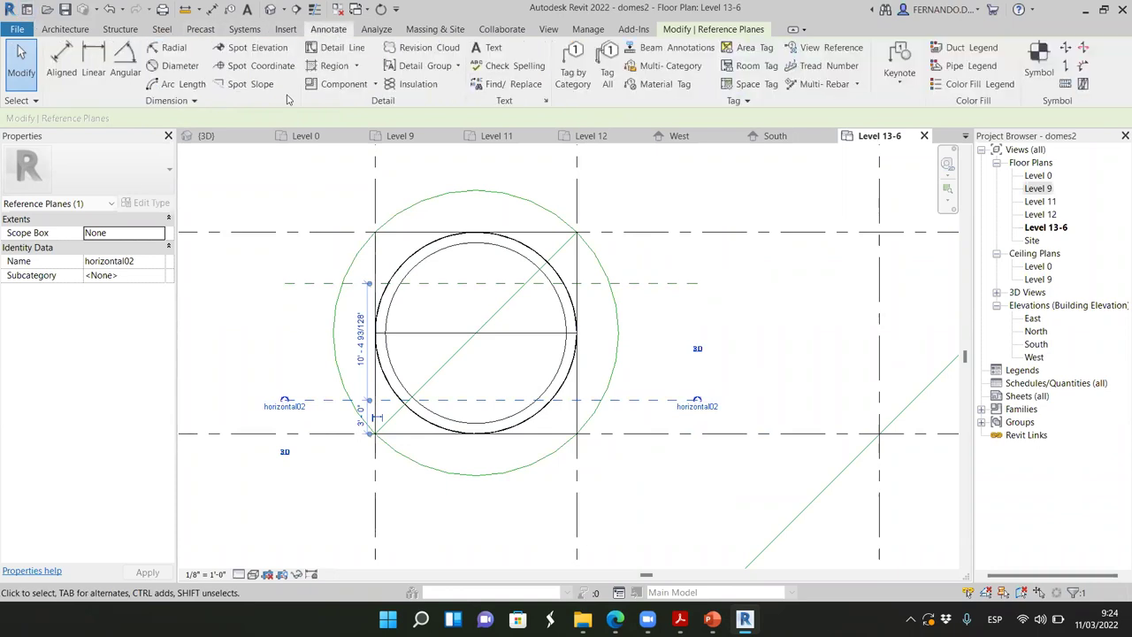
left_click(62, 62)
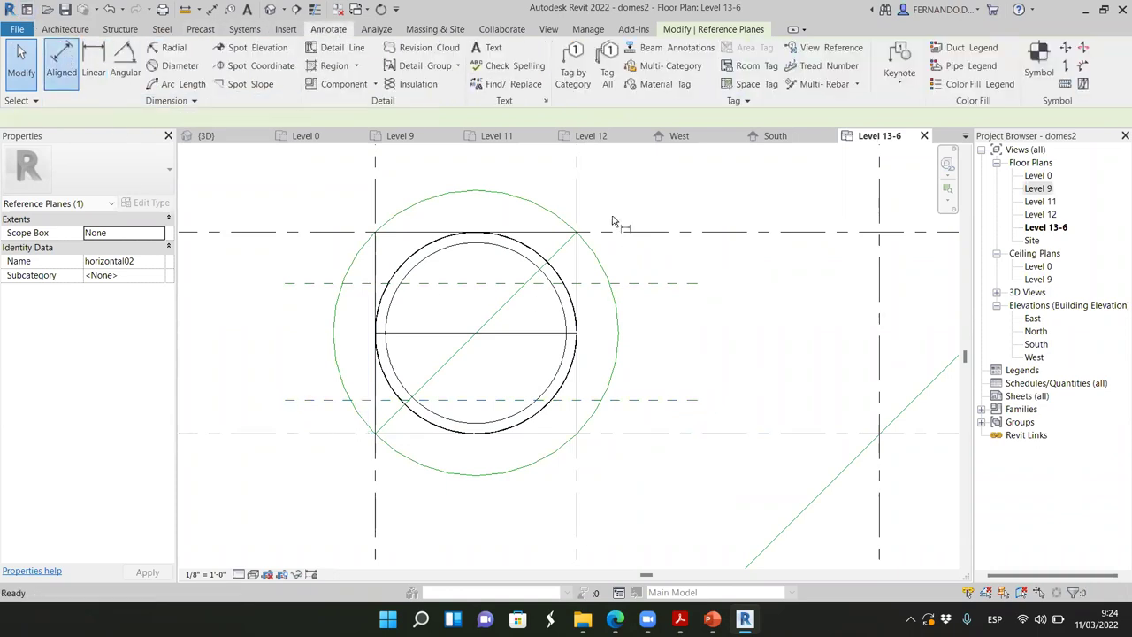
left_click(654, 285)
left_click(659, 422)
left_click(659, 433)
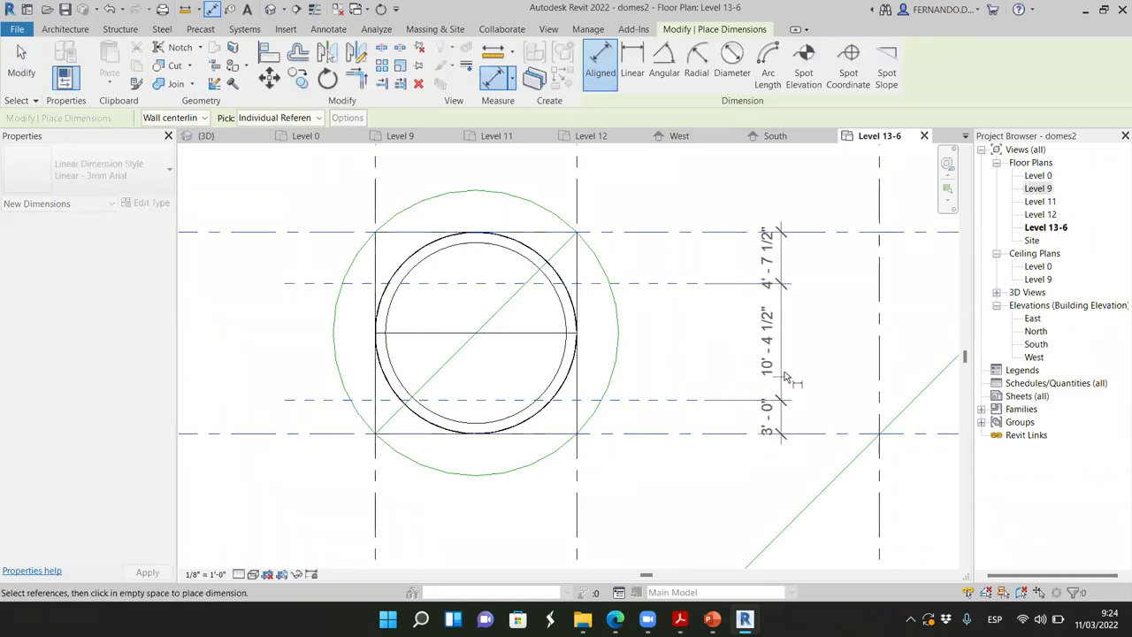
left_click(806, 384)
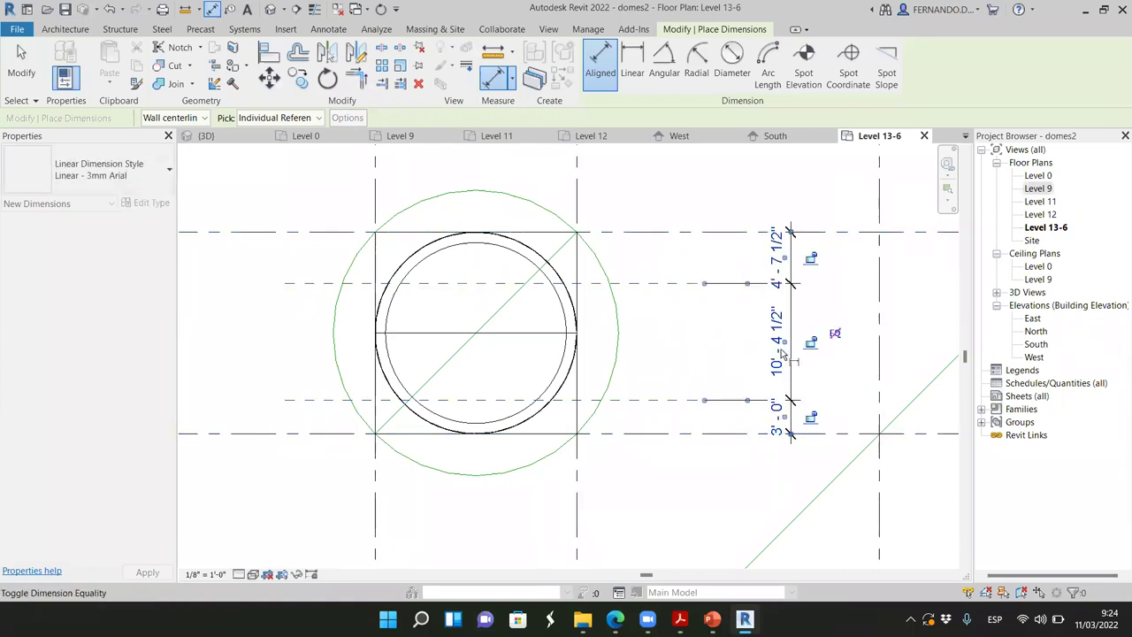
left_click(835, 334)
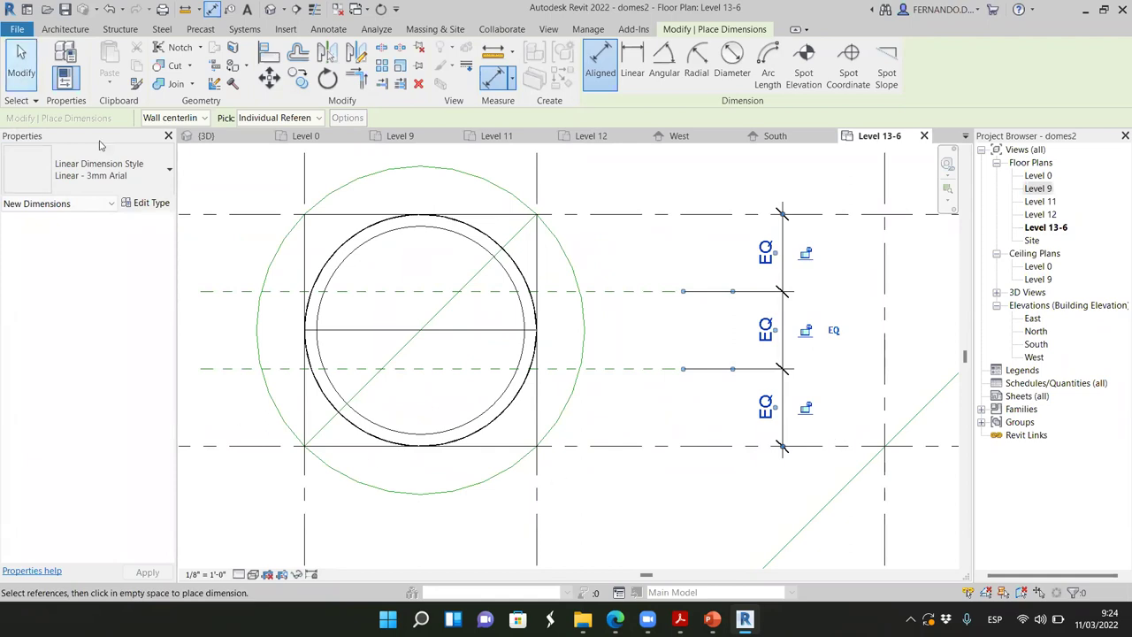
key("Escape")
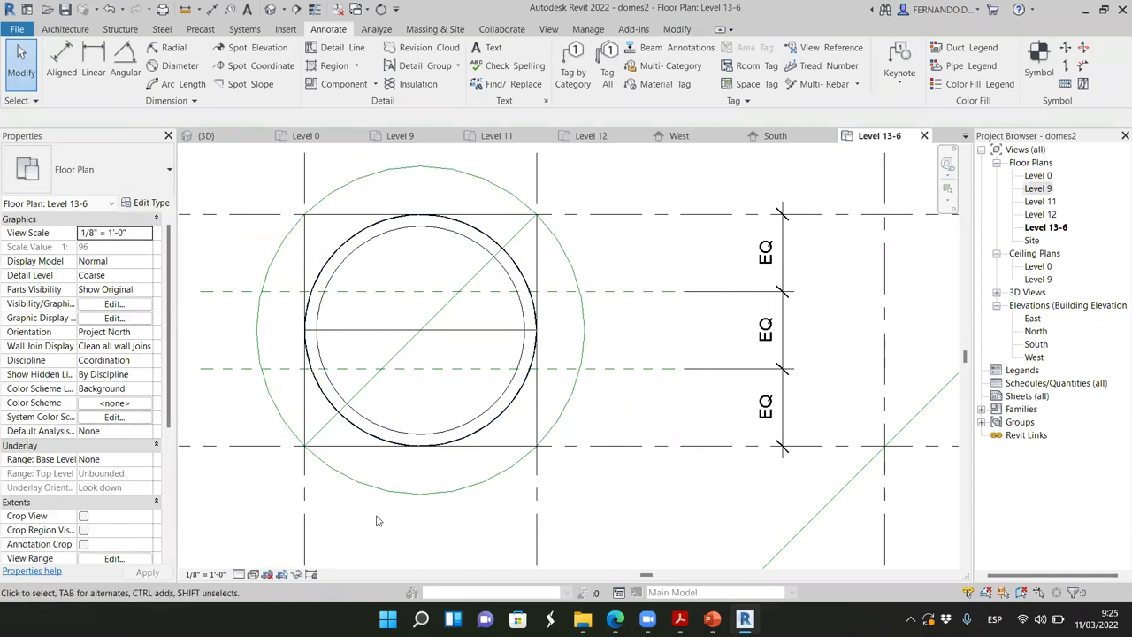
scroll(530, 434, "down", 1)
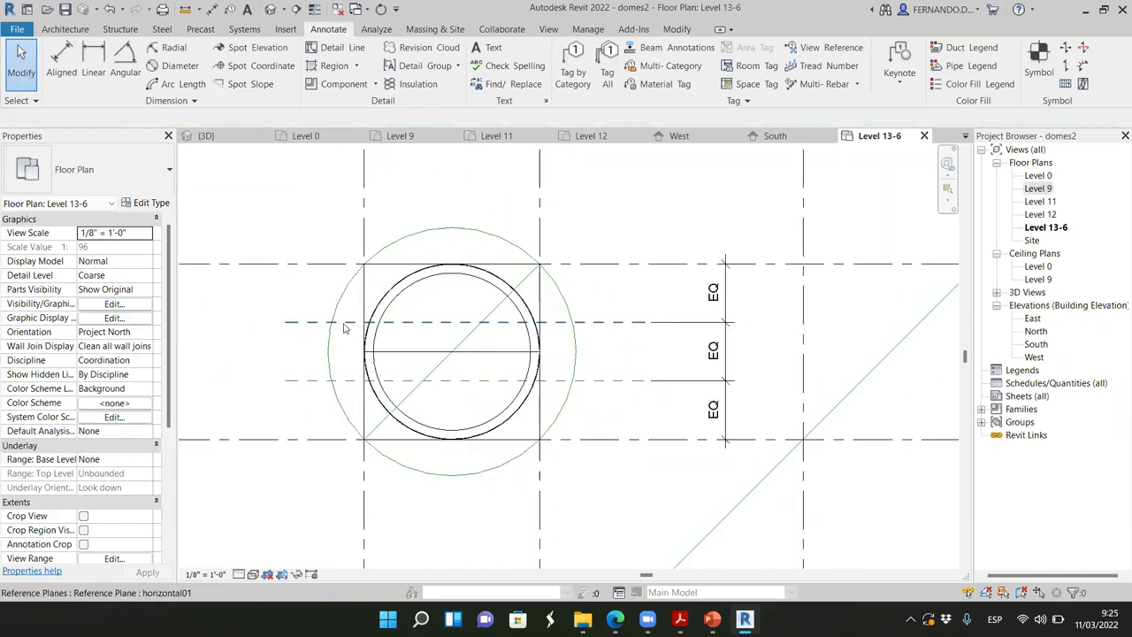
left_click(296, 372)
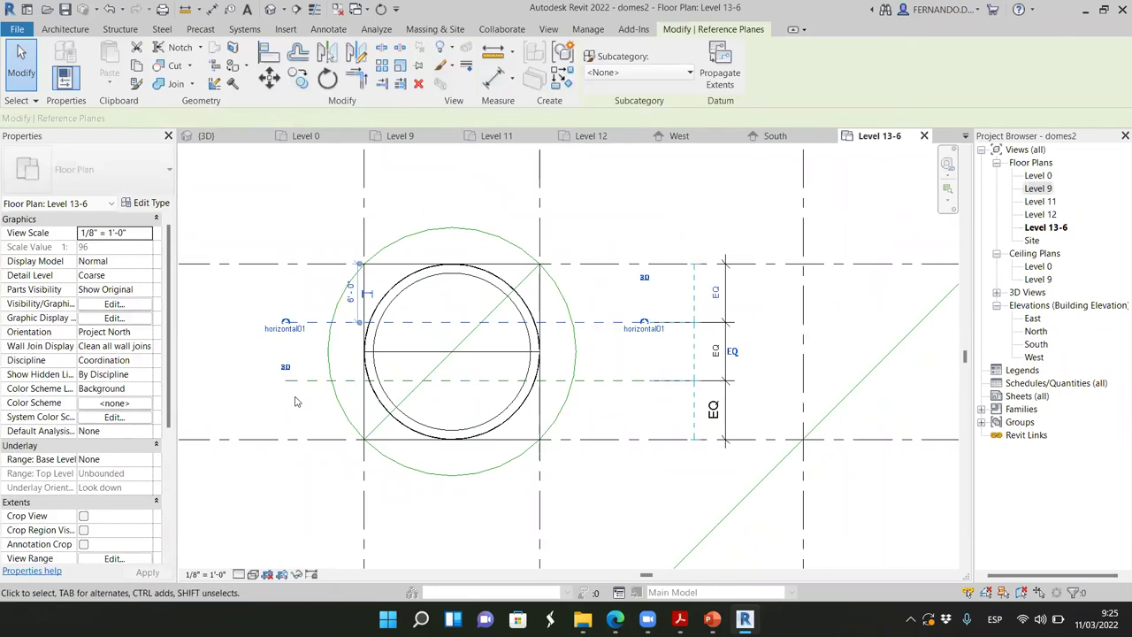
key("Escape")
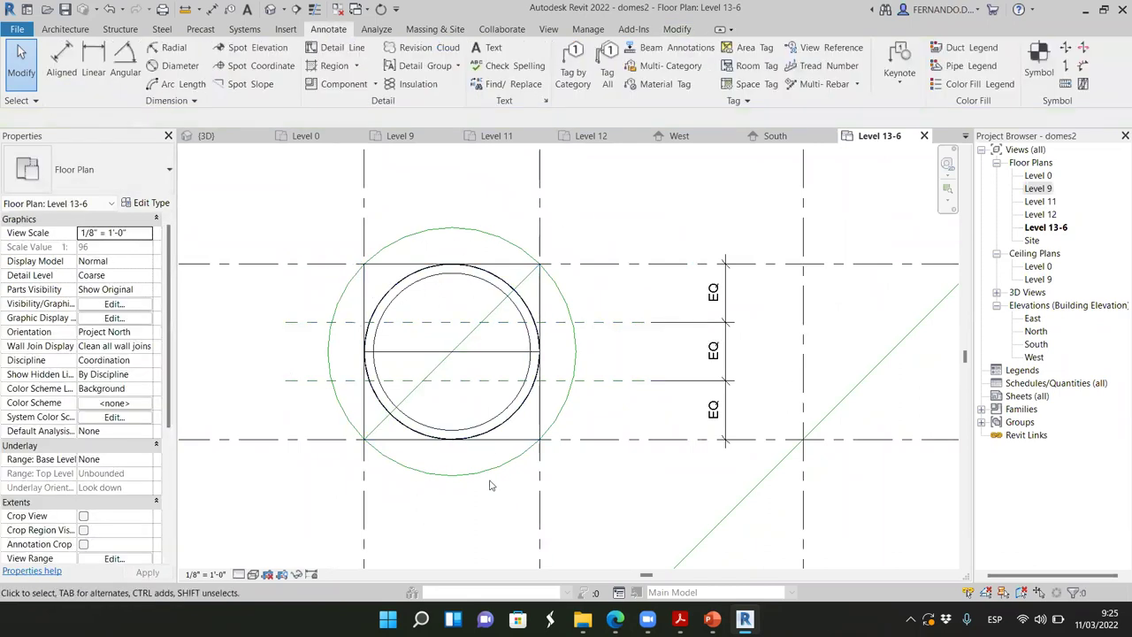
Step: Draw two vertical reference planes across the trimmed dome, about 3'-5" inside the base square's left edge and 3'-0" inside its right edge
left_click(70, 31)
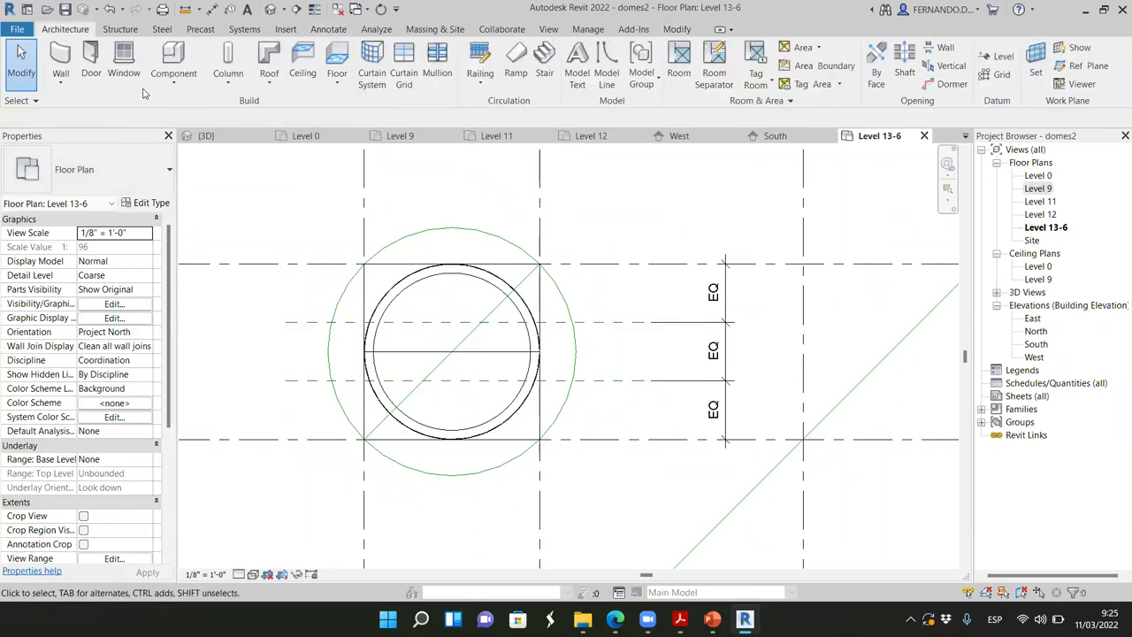
left_click(1086, 67)
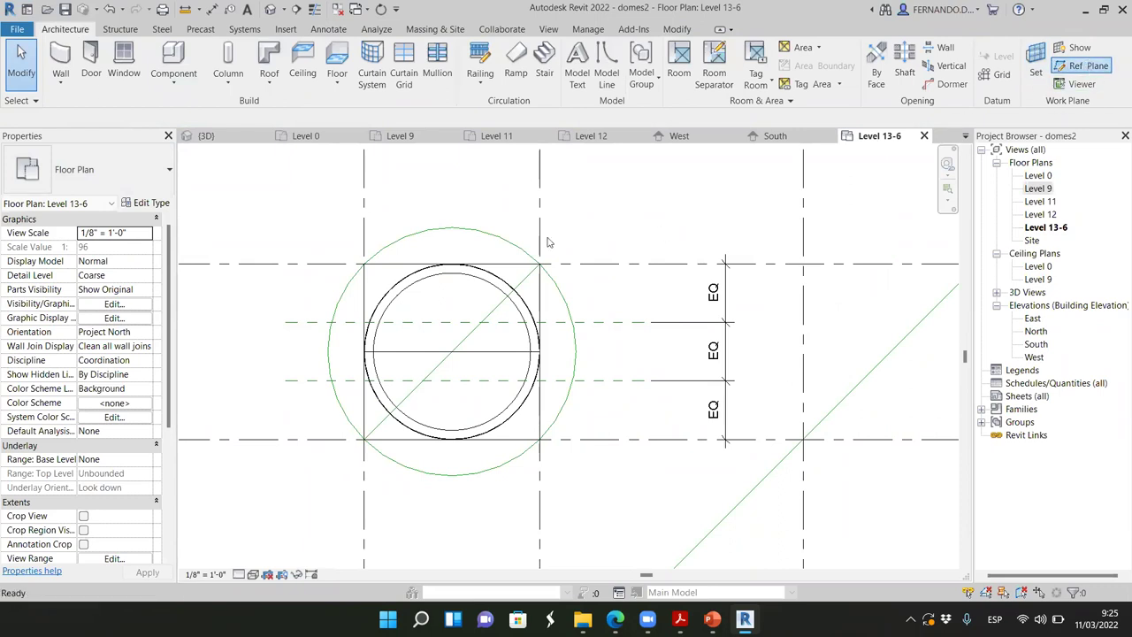
left_click(396, 193)
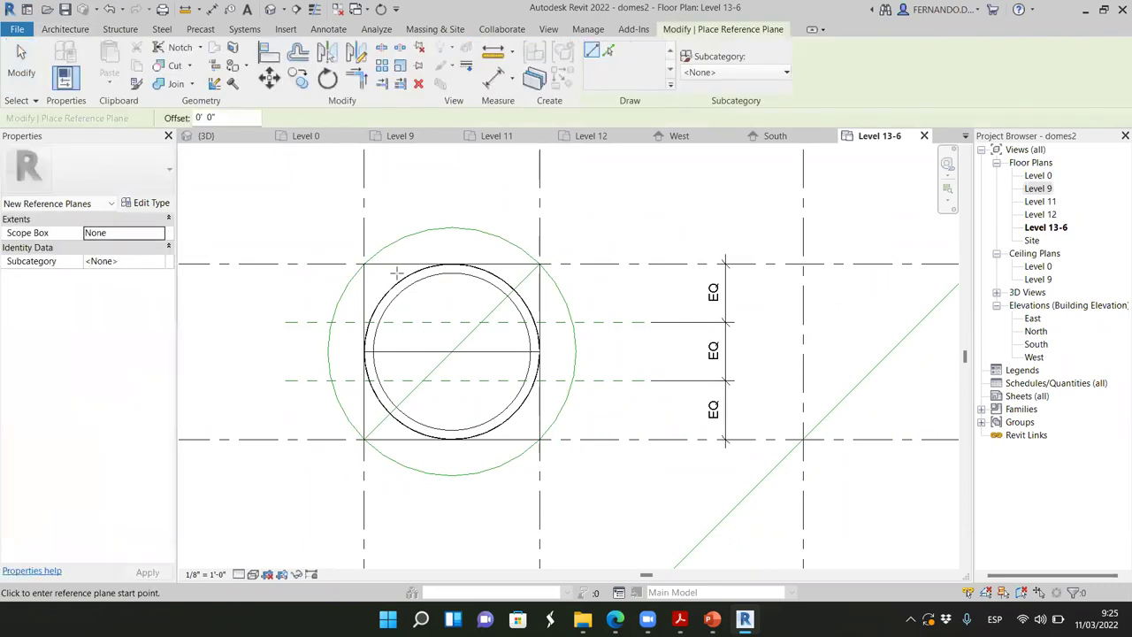
left_click(405, 526)
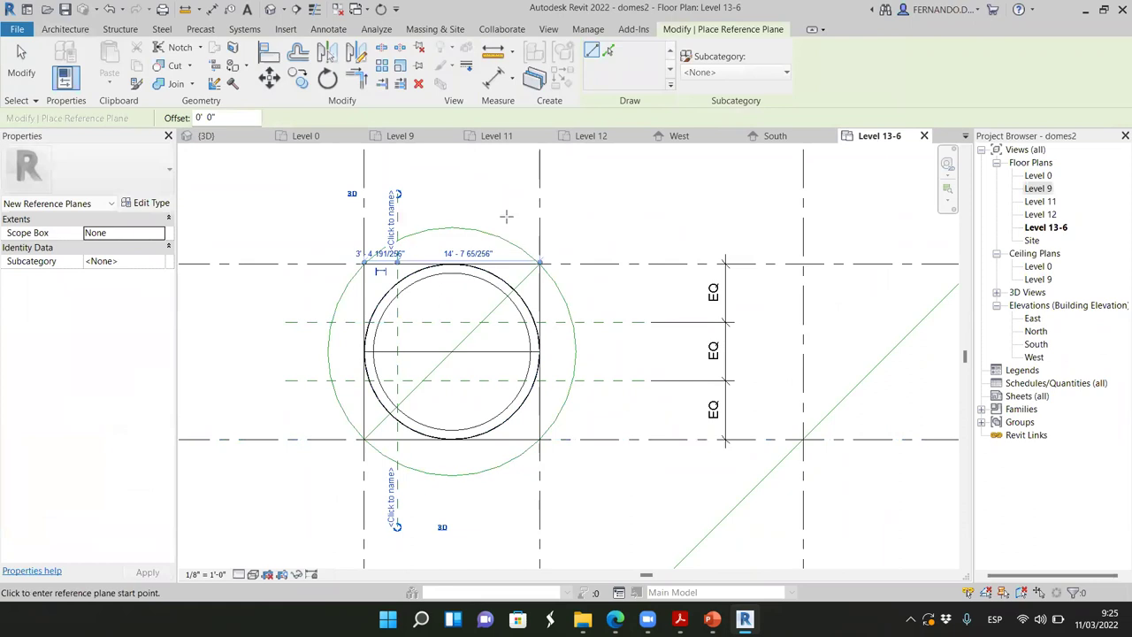
left_click(511, 193)
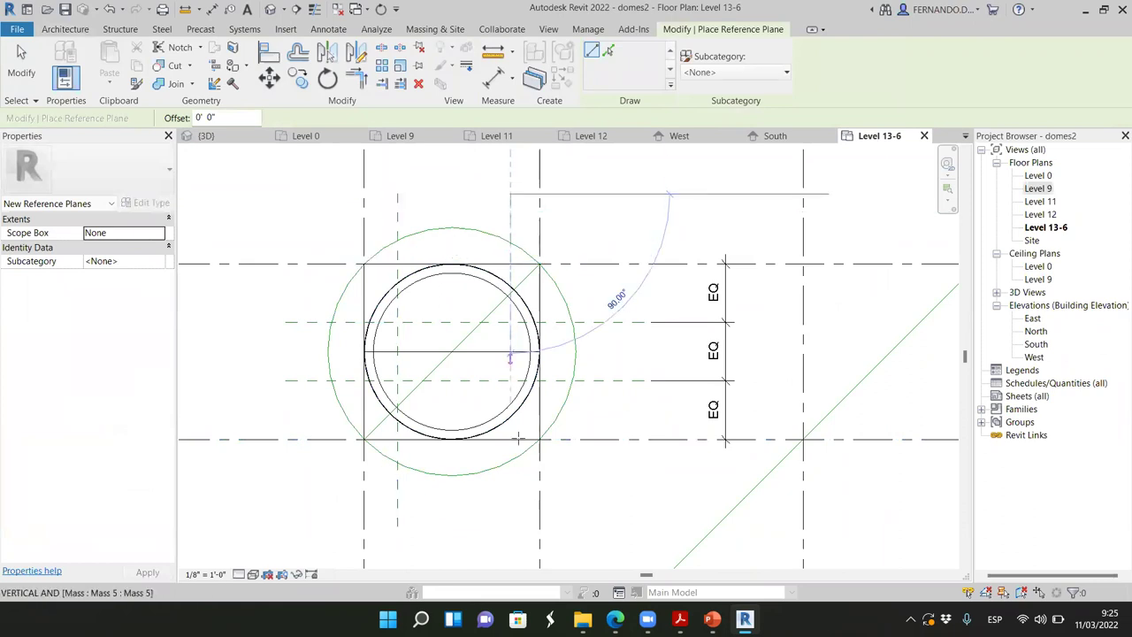
left_click(510, 527)
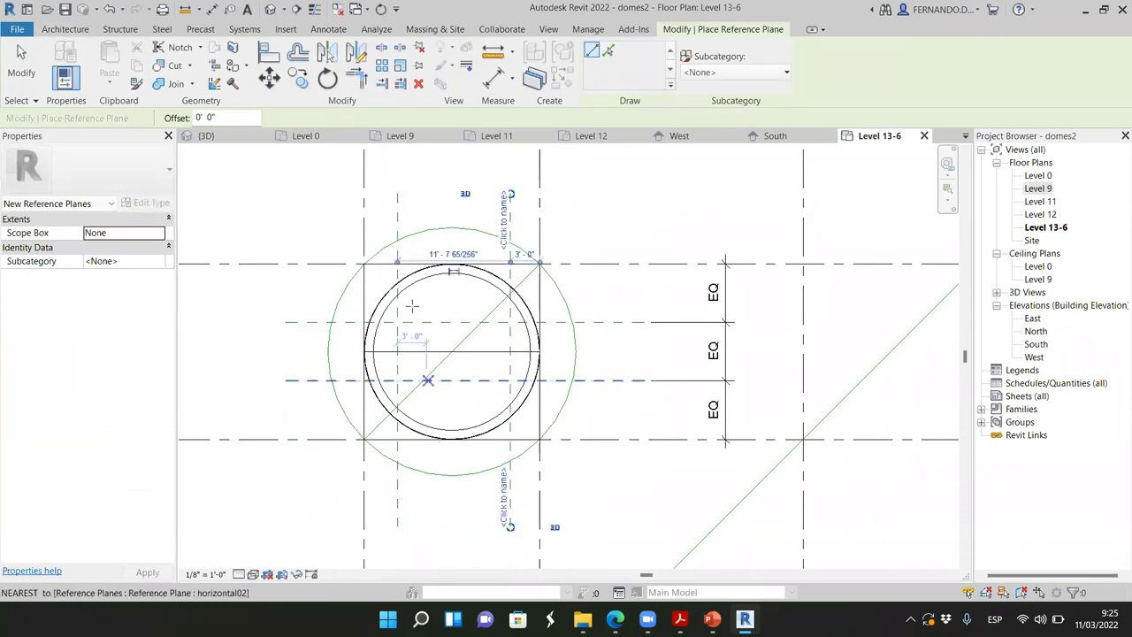
key("Escape")
key("Escape")
Step: Name the left vertical reference plane vertical01 and the right one vertical02
left_click(399, 228)
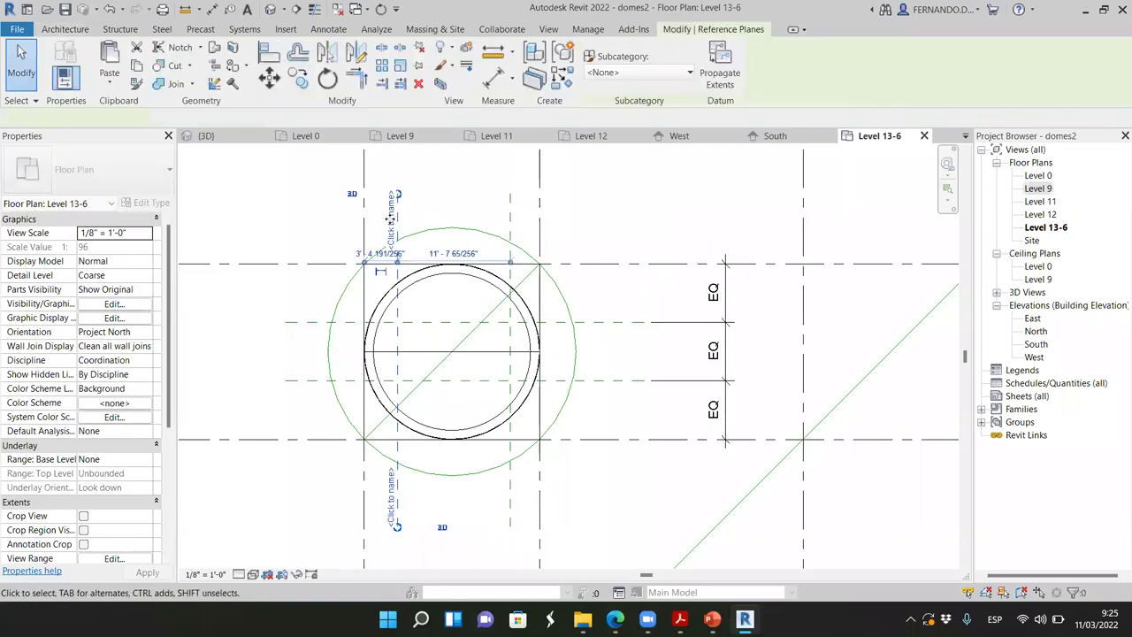
left_click(391, 229)
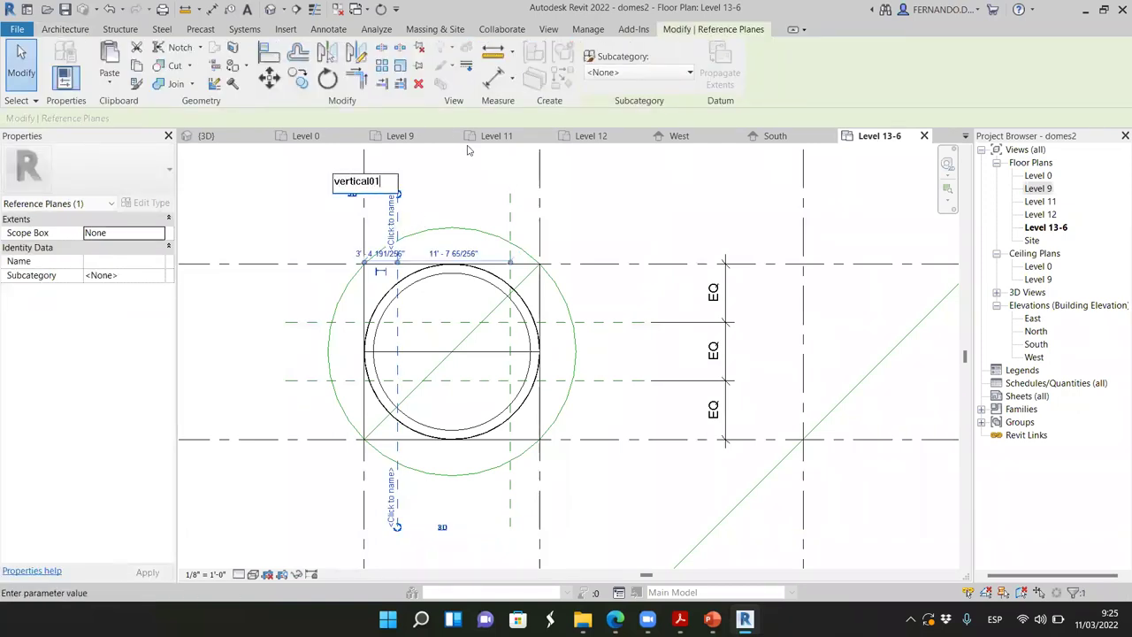
type("vertical01")
key("Return")
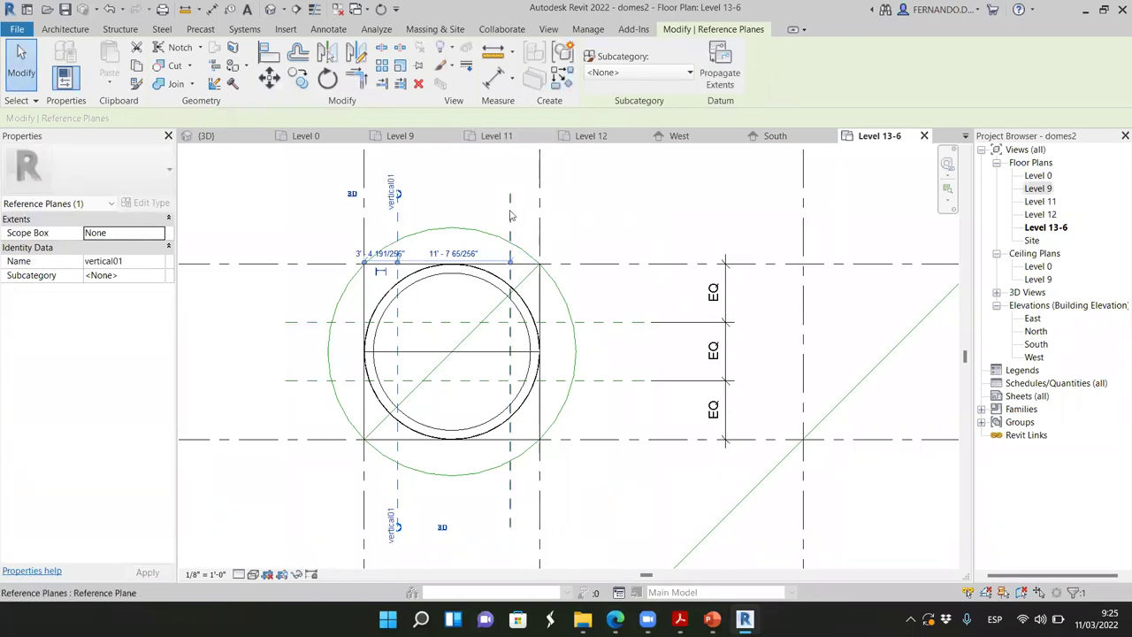
left_click(510, 221)
left_click(503, 226)
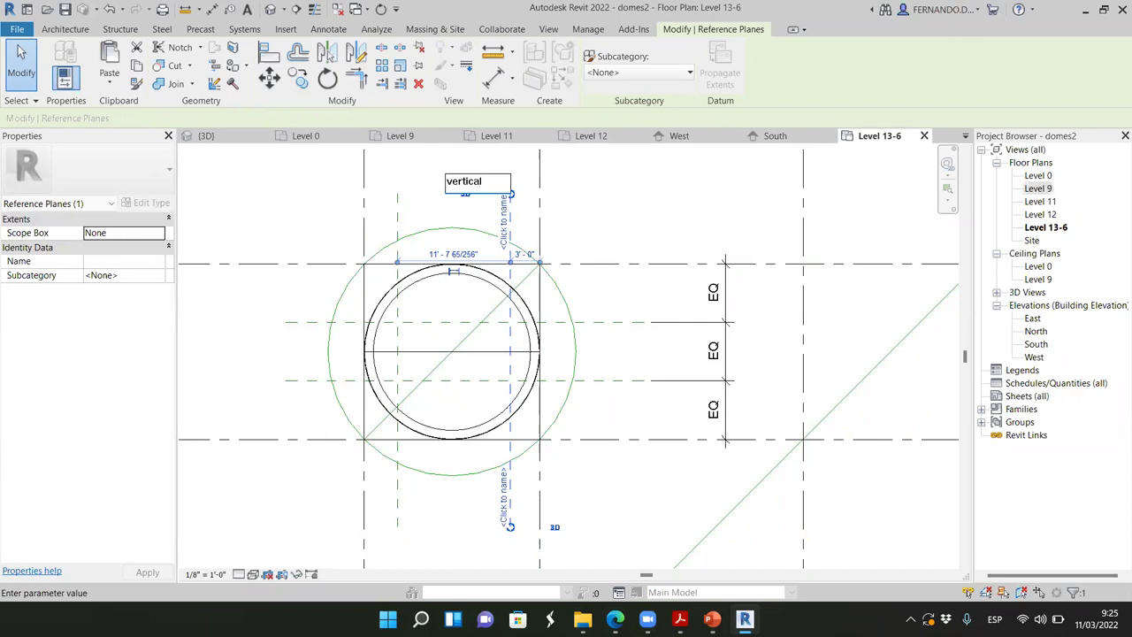
type("vertical02")
key("Return")
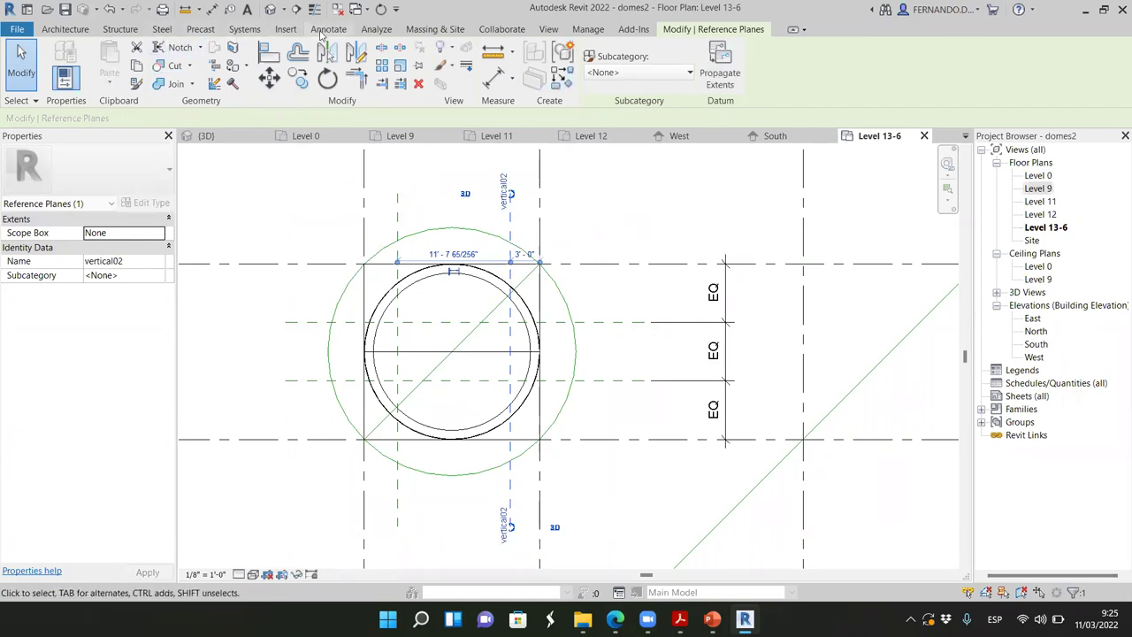
Step: Add an aligned dimension chain above the dome between its two vertical grid lines through vertical01 and vertical02, and make its segments equal
left_click(328, 29)
left_click(61, 62)
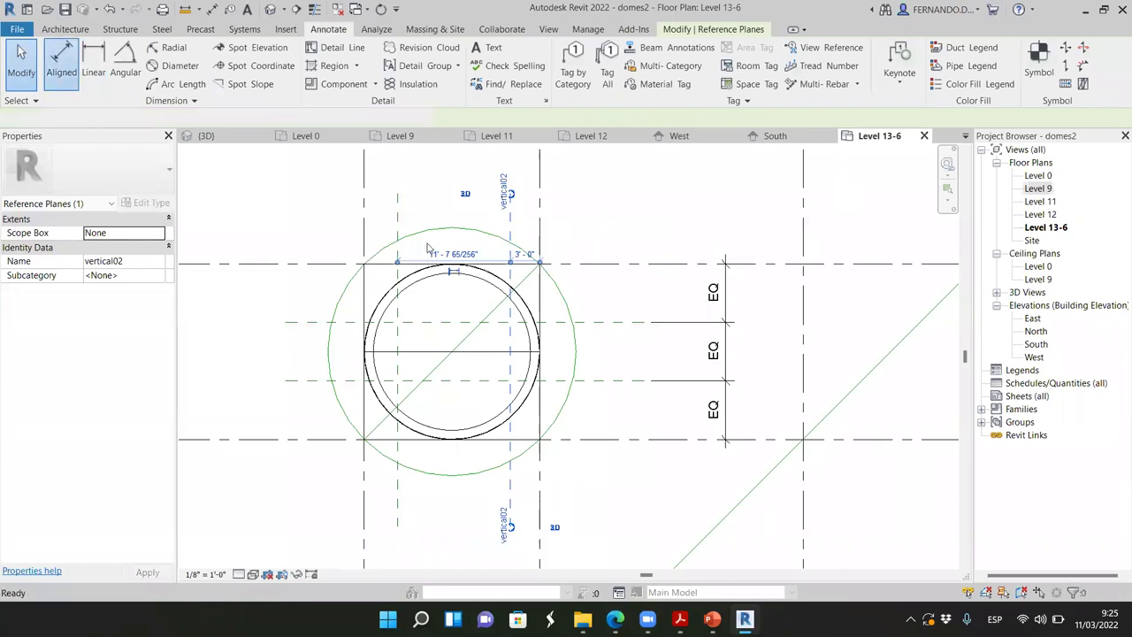
left_click(366, 224)
left_click(397, 225)
left_click(397, 225)
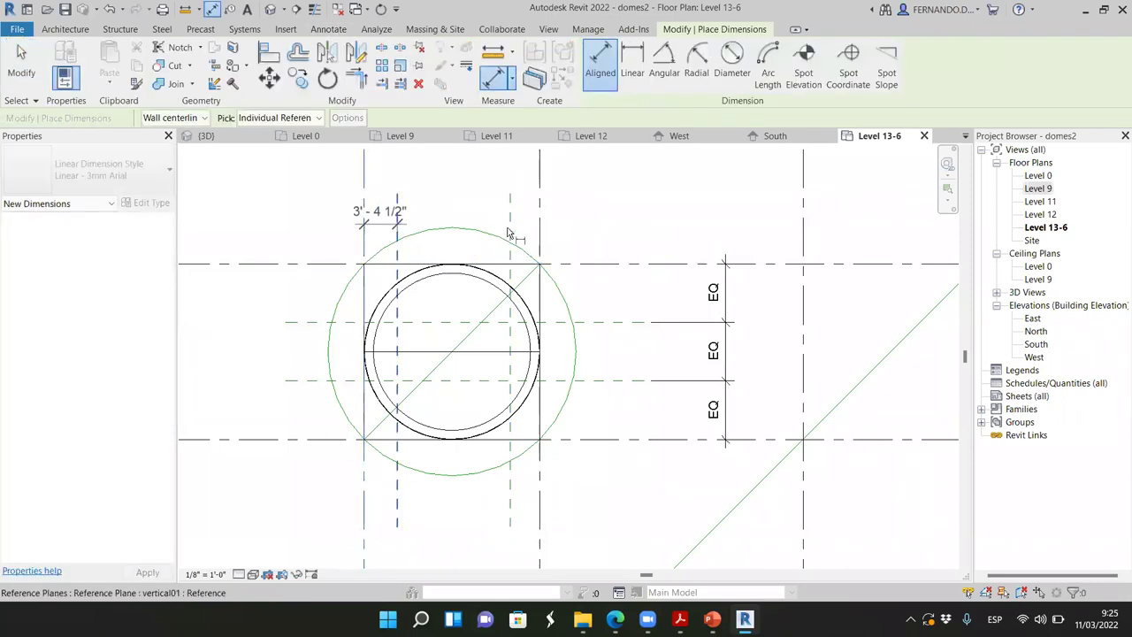
left_click(510, 234)
left_click(539, 236)
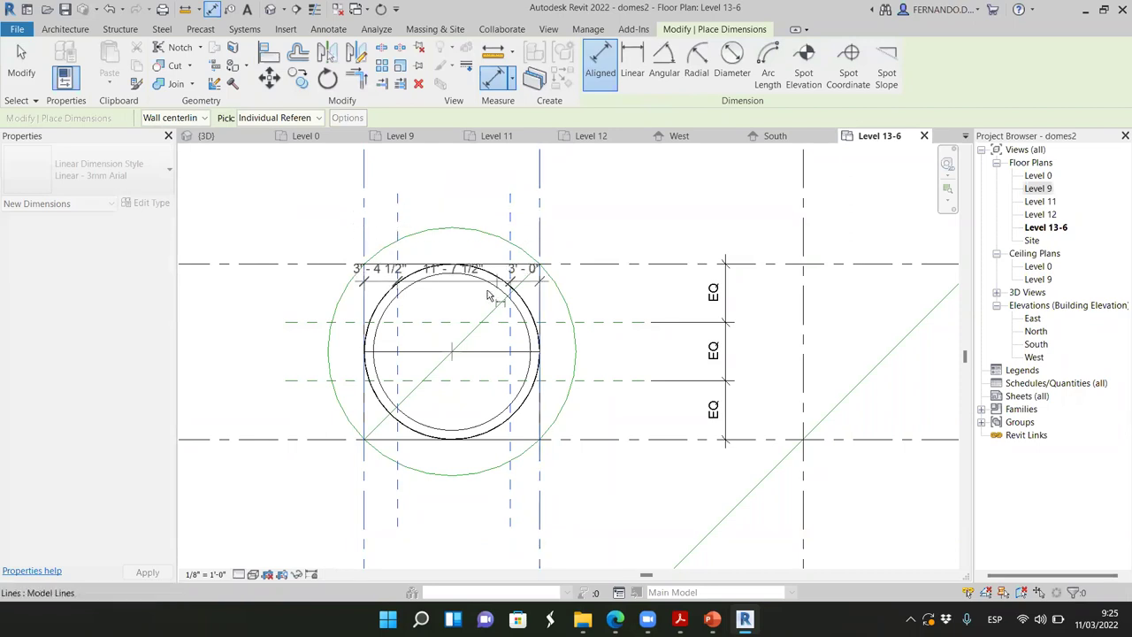
scroll(487, 295, "down", 2)
left_click(469, 200)
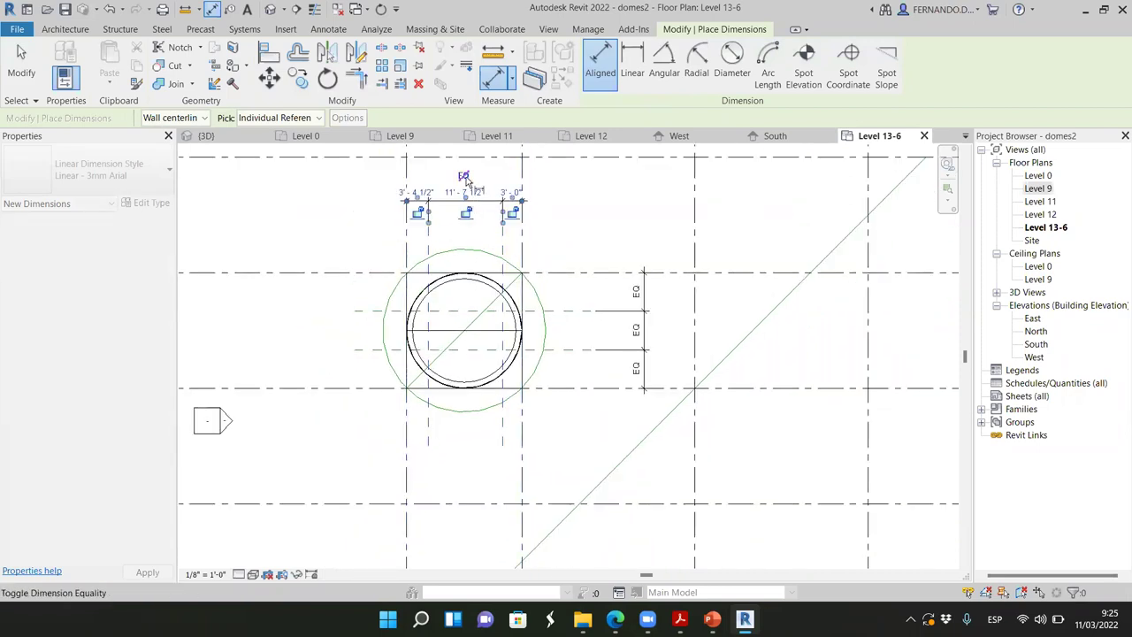
left_click(464, 177)
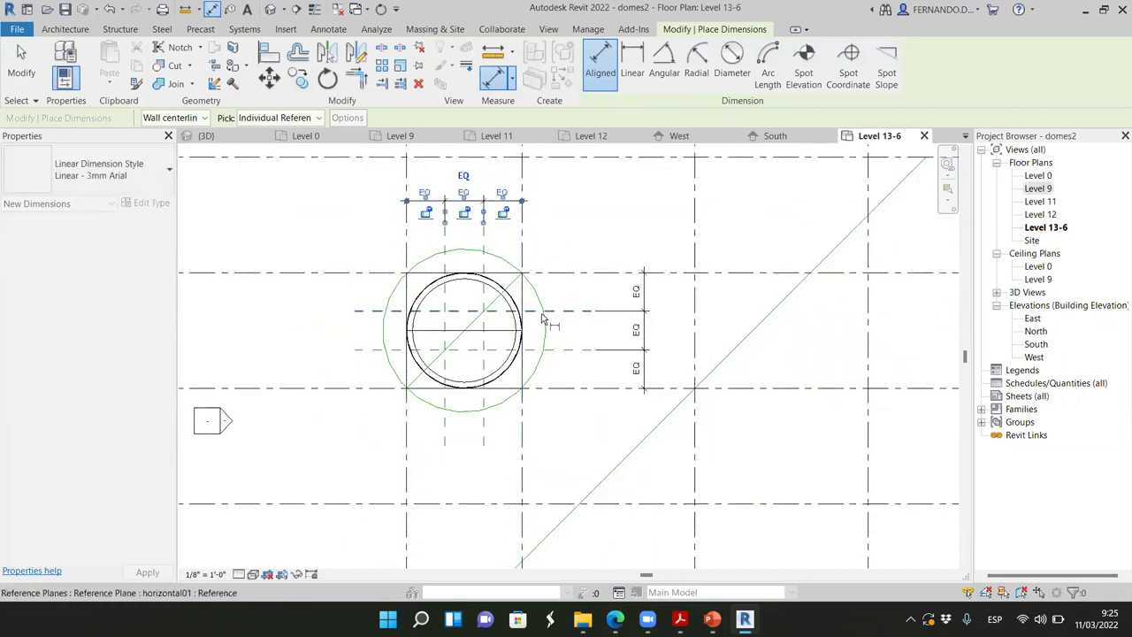
left_click(21, 62)
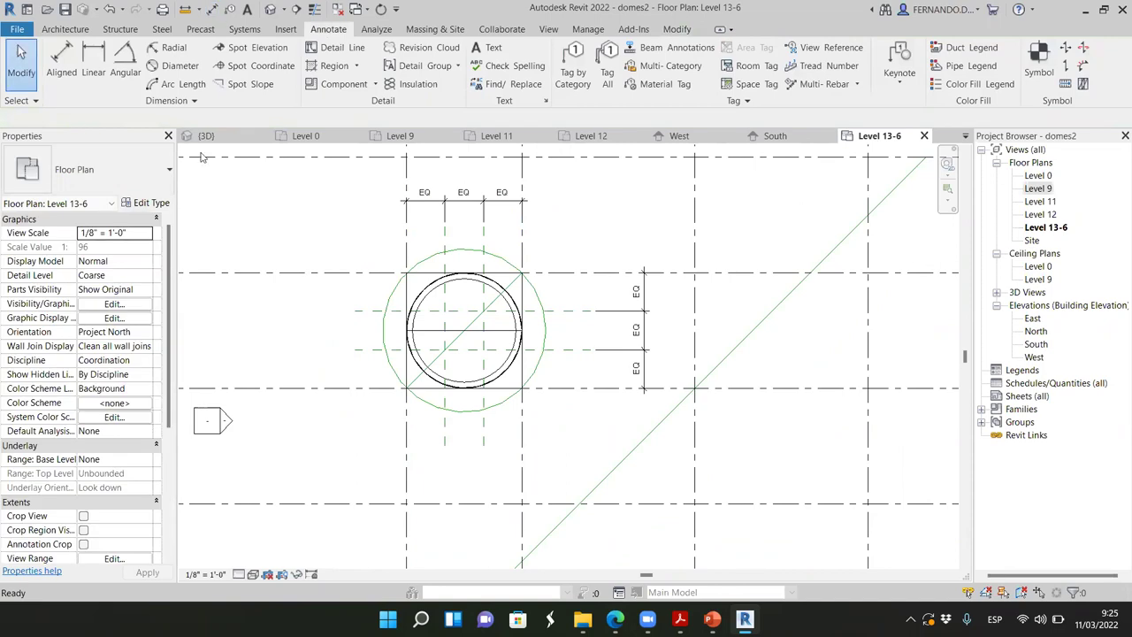
Step: Inspect the reference planes in plan, and open the South elevation to examine where the vertical ones cross the upper dome's arc and Level 11
scroll(522, 343, "up", 4)
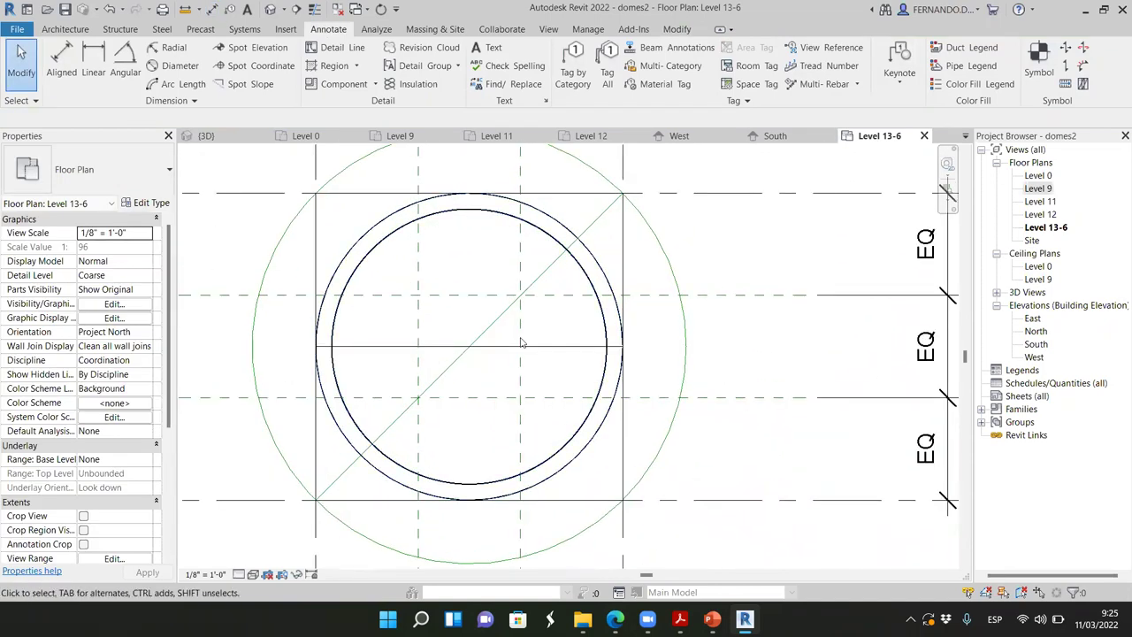
scroll(495, 343, "up", 1)
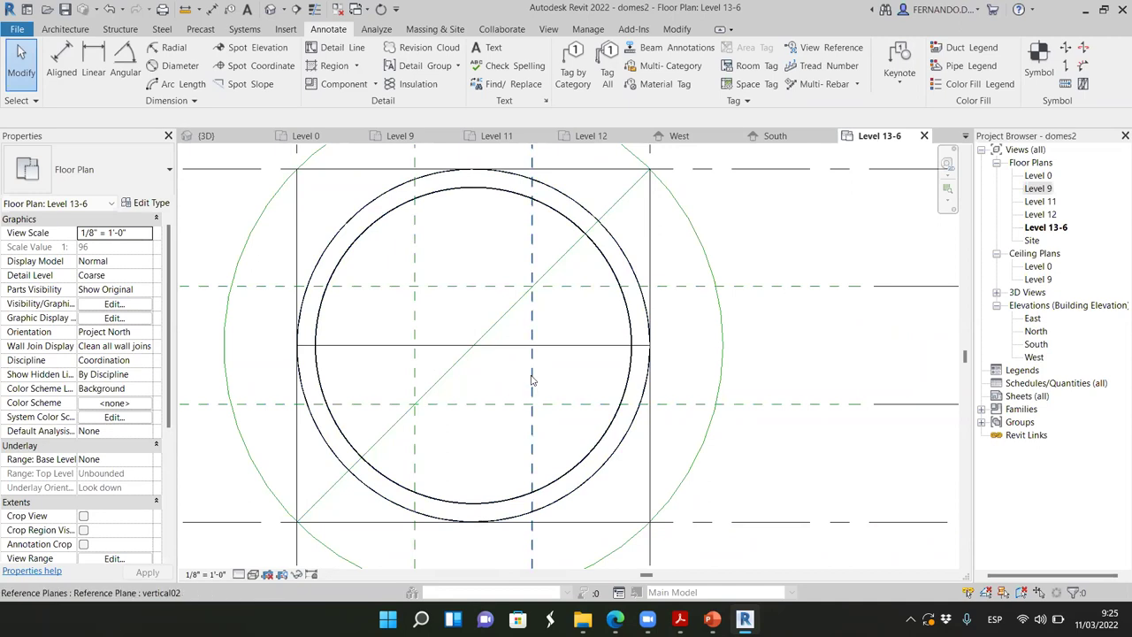
scroll(430, 366, "down", 3)
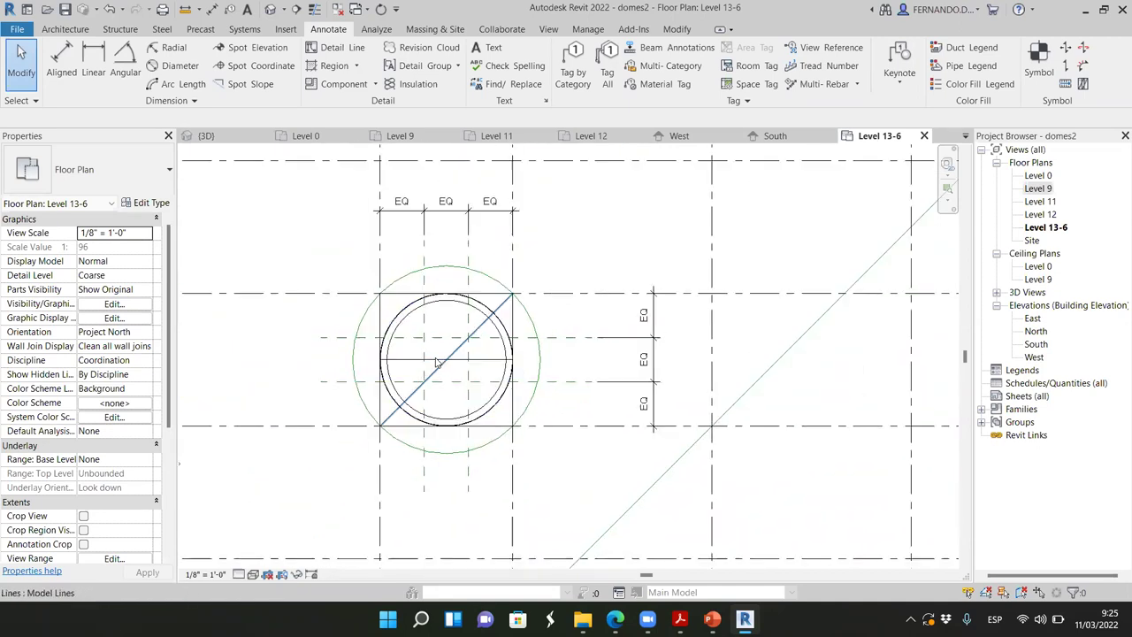
scroll(435, 363, "down", 2)
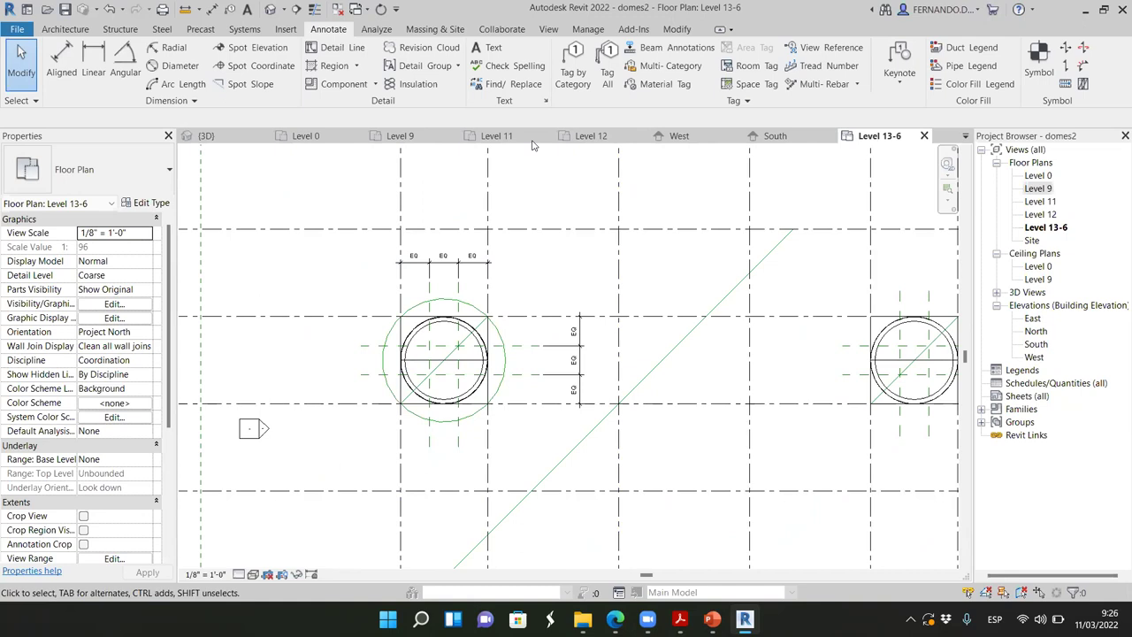
left_click(775, 135)
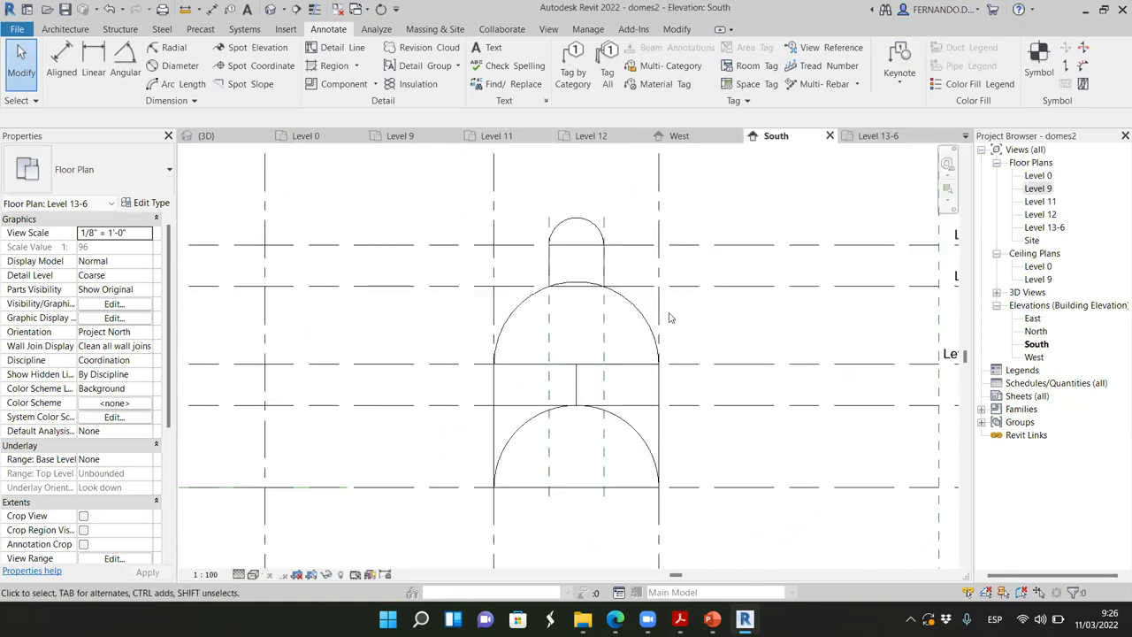
scroll(705, 289, "down", 2)
scroll(430, 300, "up", 10)
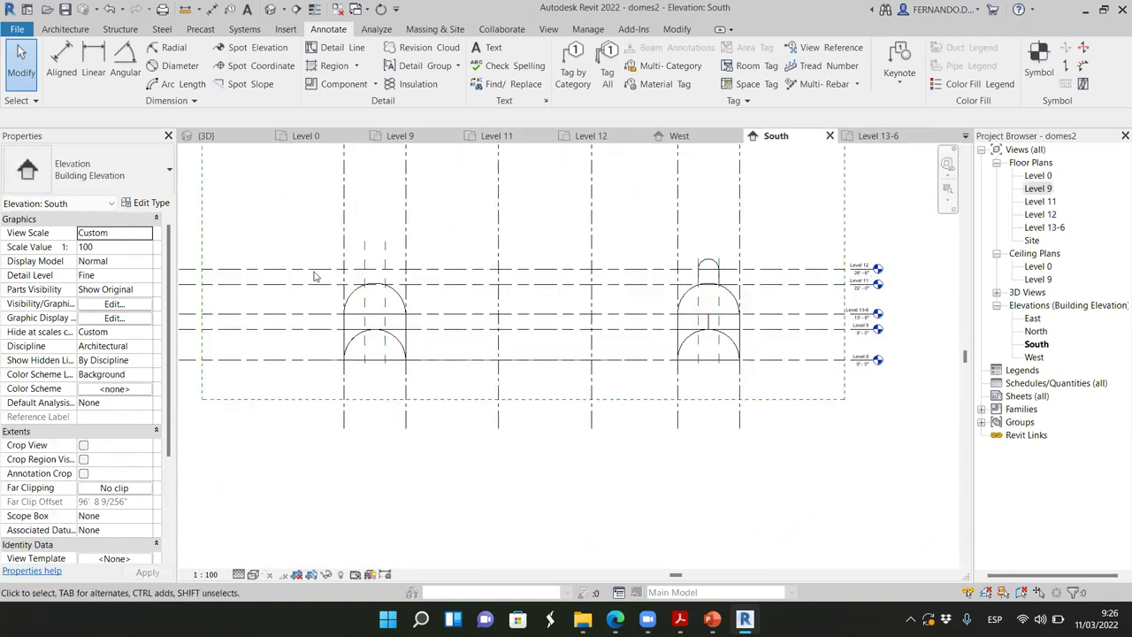
scroll(447, 292, "up", 1)
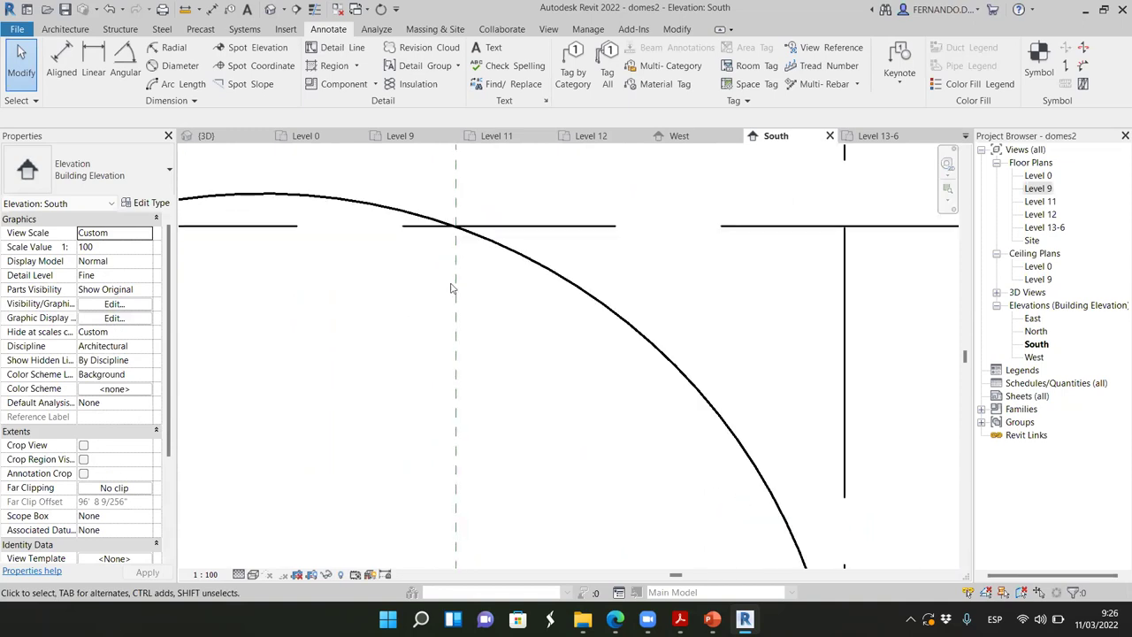
scroll(464, 232, "up", 1)
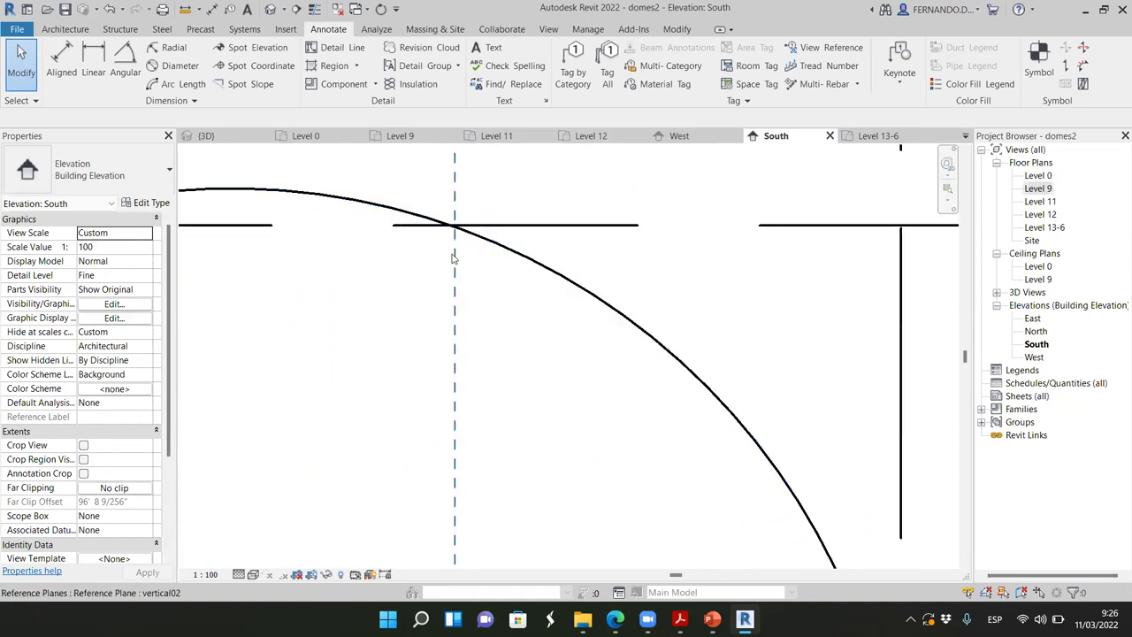
scroll(454, 272, "down", 4)
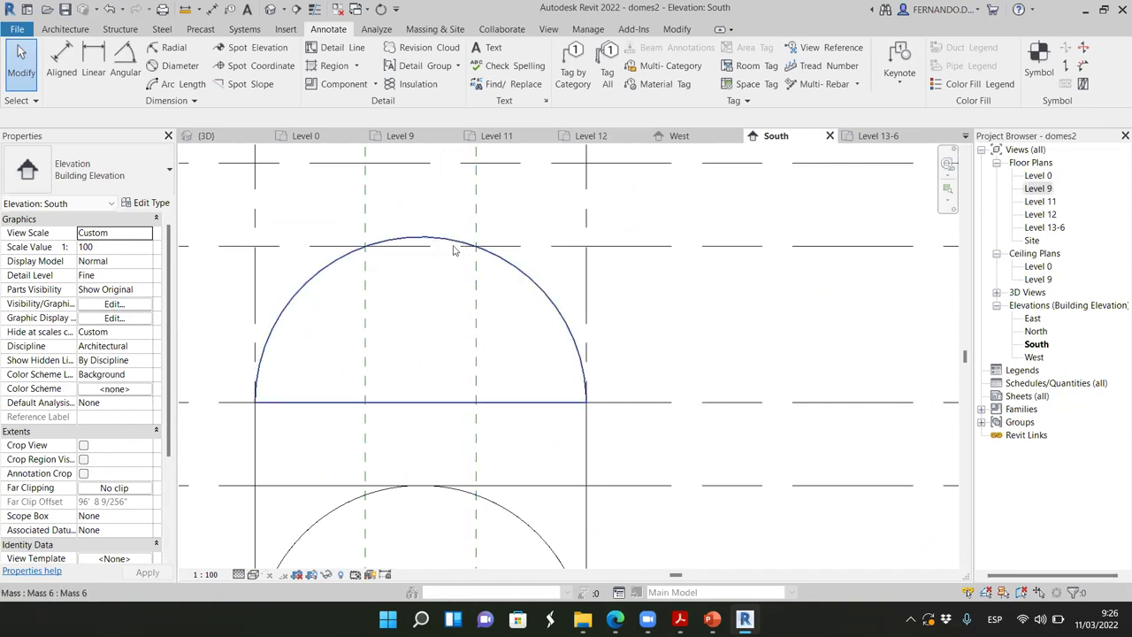
scroll(346, 309, "down", 5)
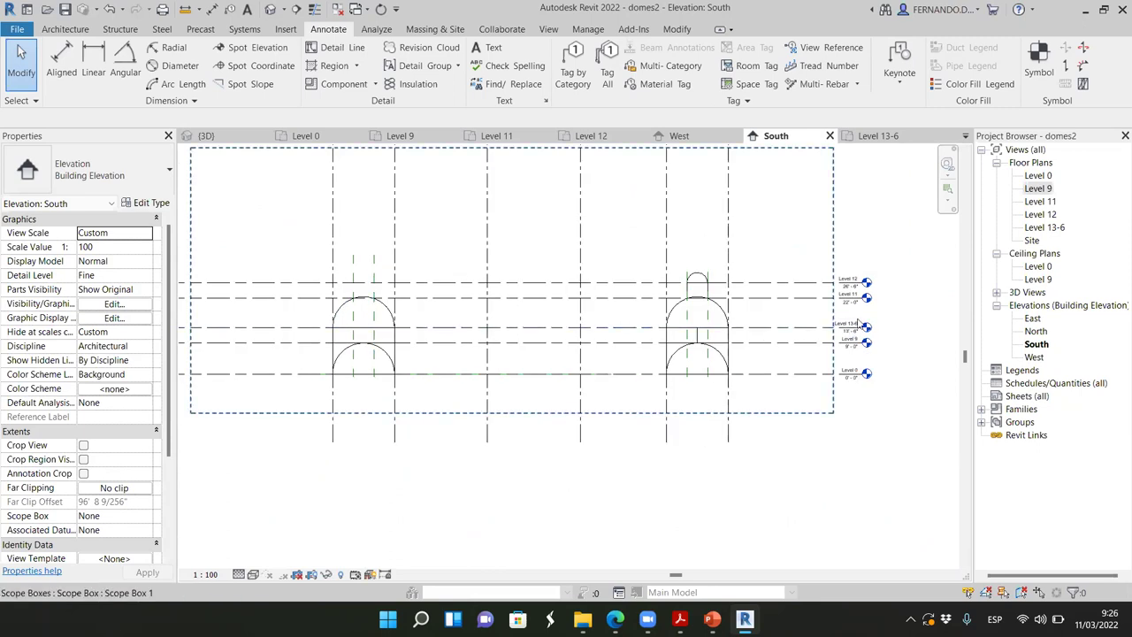
Step: Rename Level 11 as Level 22, including its corresponding views
scroll(857, 324, "up", 4)
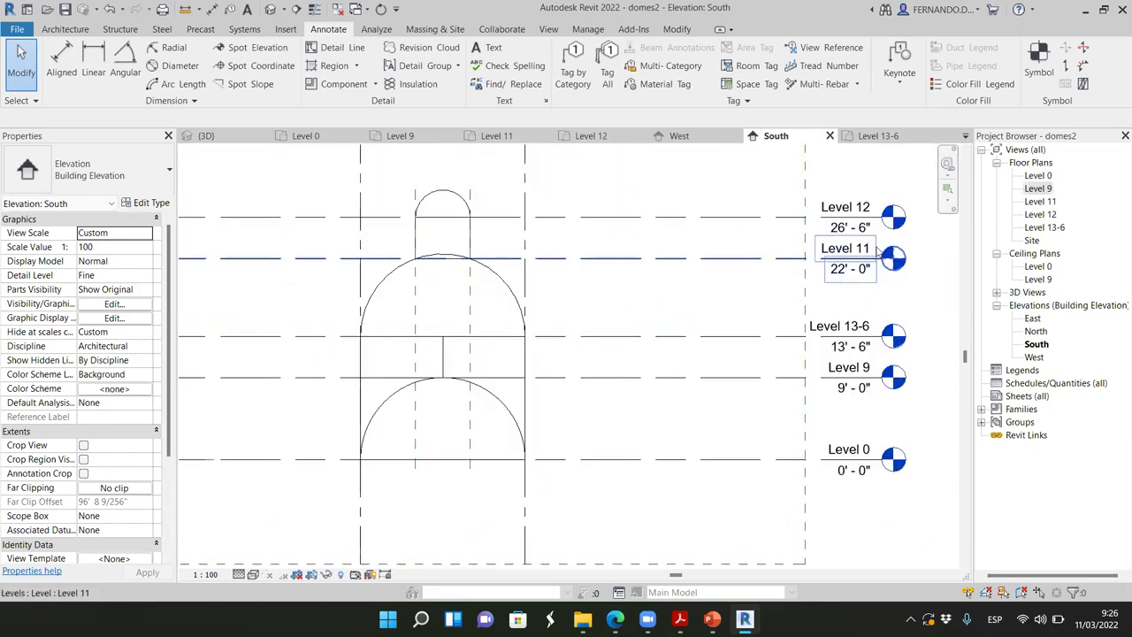
scroll(880, 252, "up", 4)
left_click(865, 258)
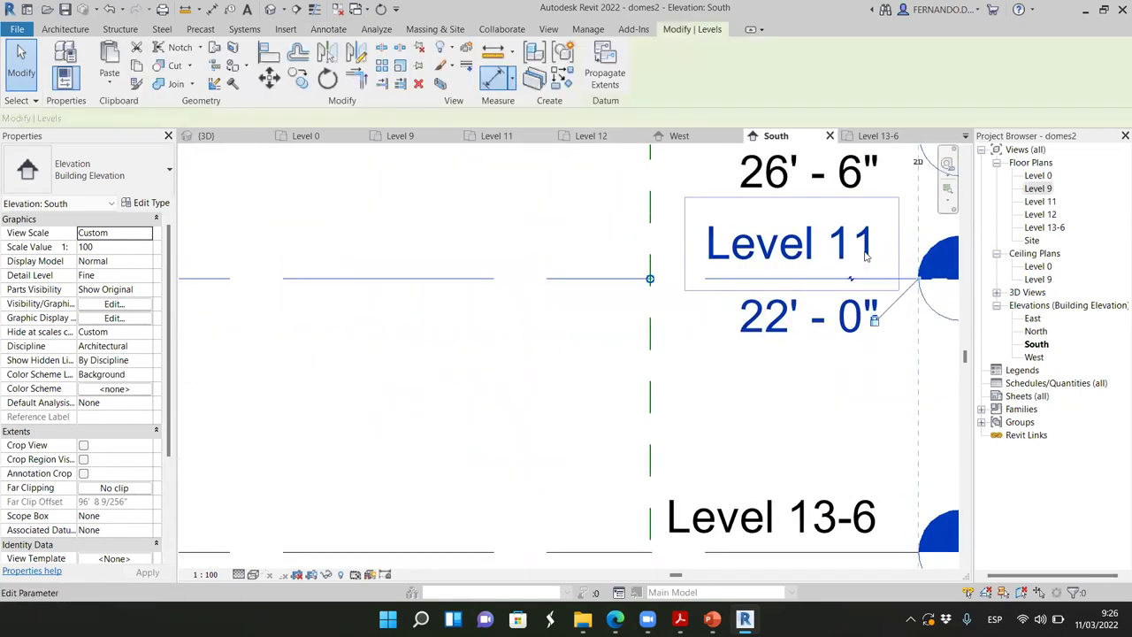
left_click(865, 258)
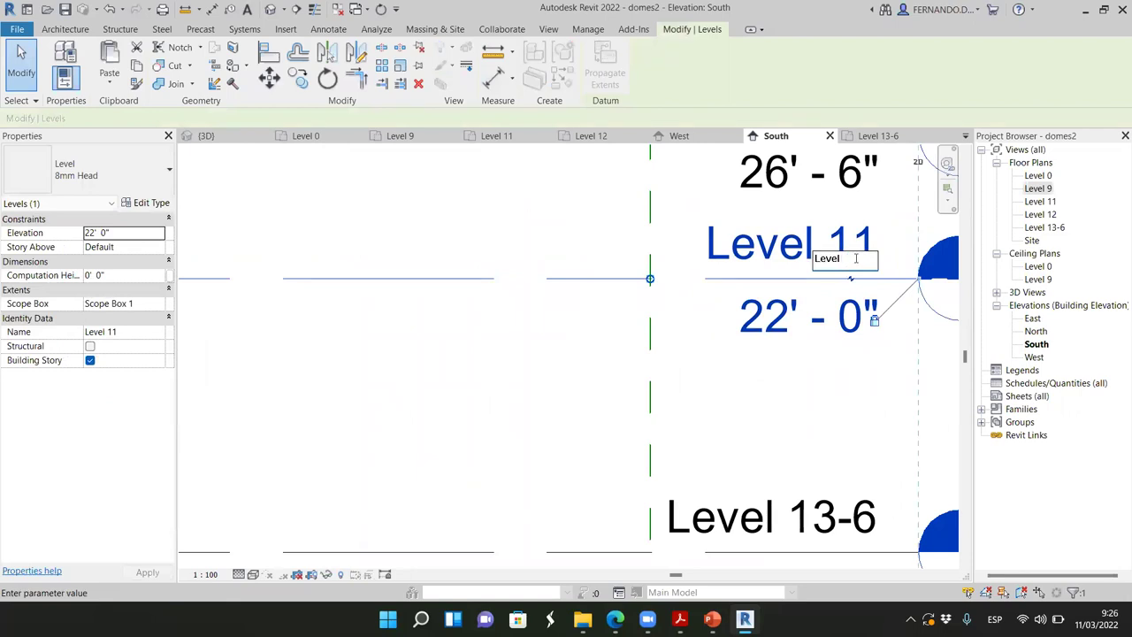
key("Return")
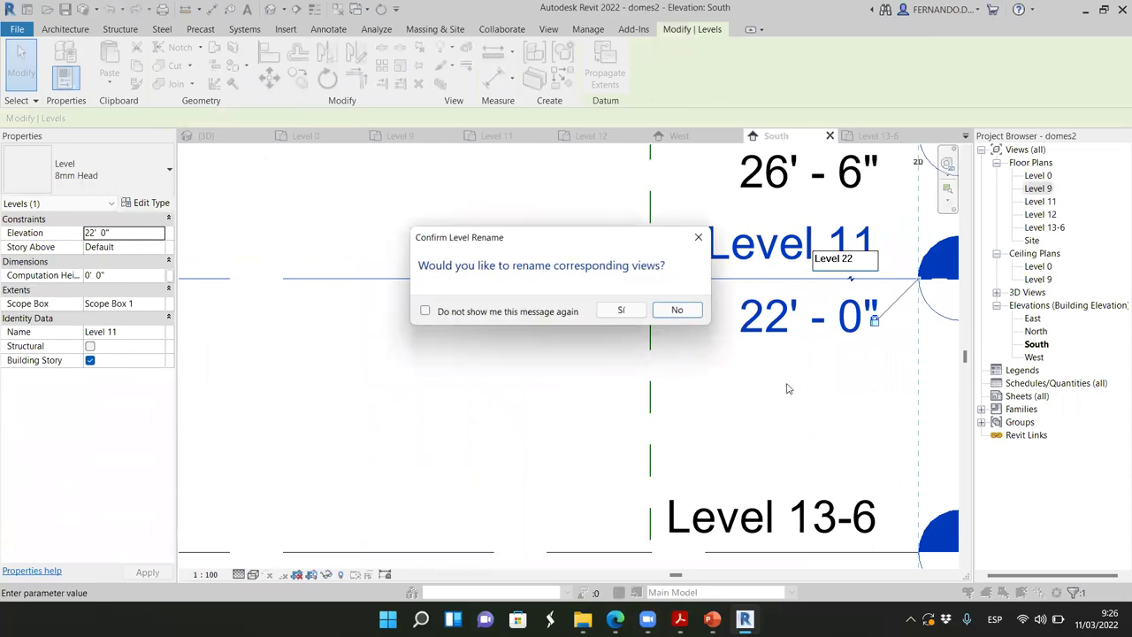
left_click(640, 310)
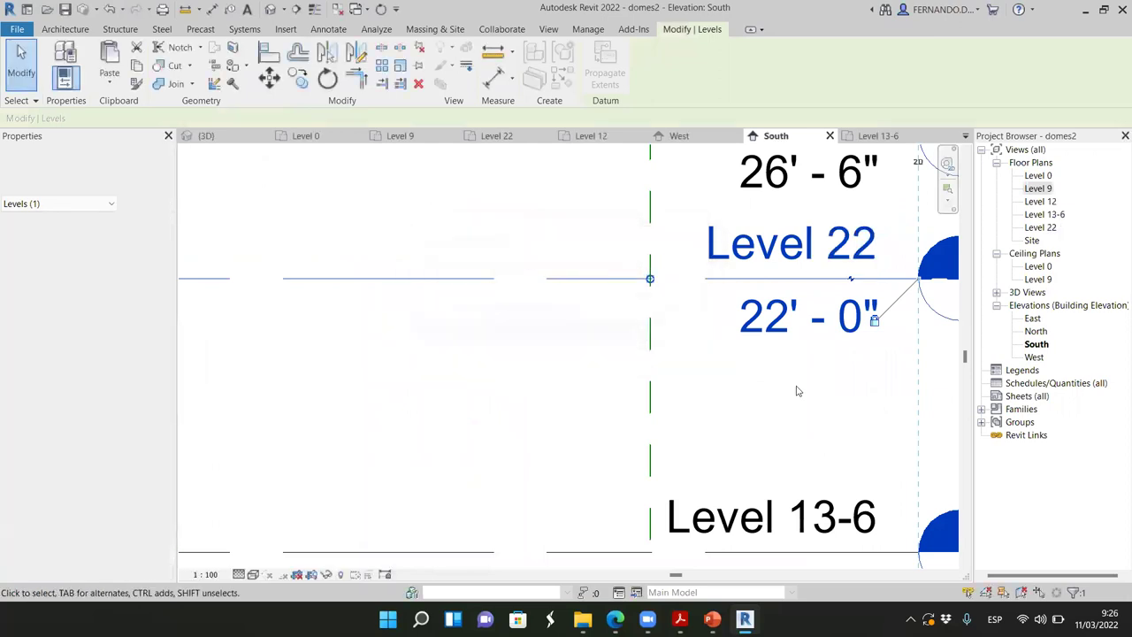
Step: Compare the dome in the South elevation with the finished example carrying a lantern, including their reference planes and Level 22
scroll(851, 299, "down", 4)
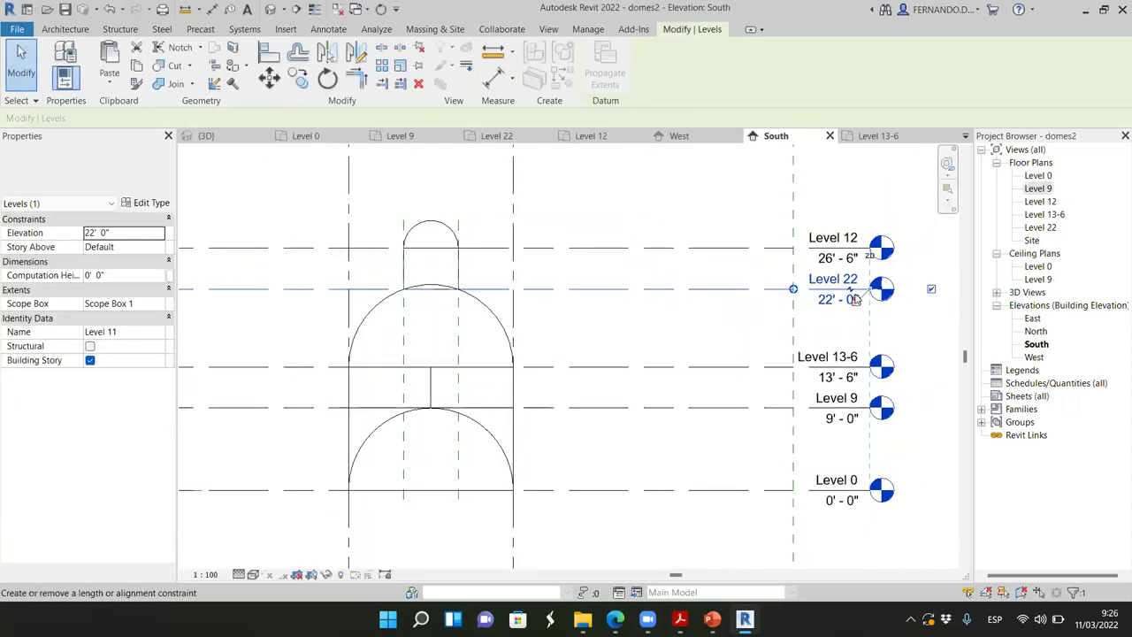
scroll(239, 292, "up", 3)
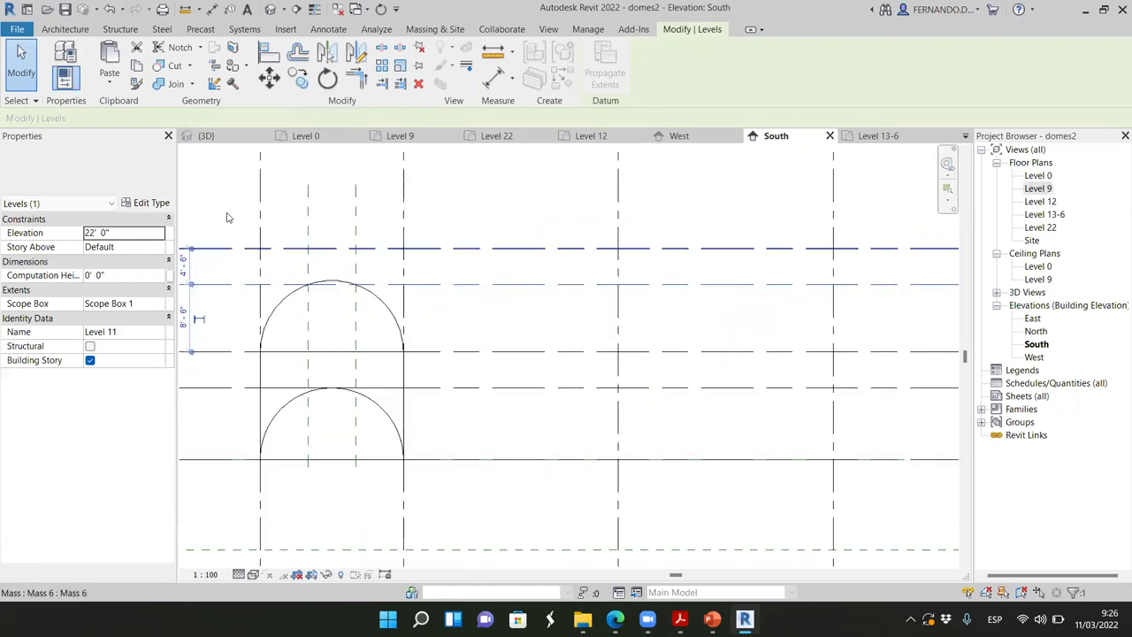
key("Escape")
scroll(327, 292, "up", 3)
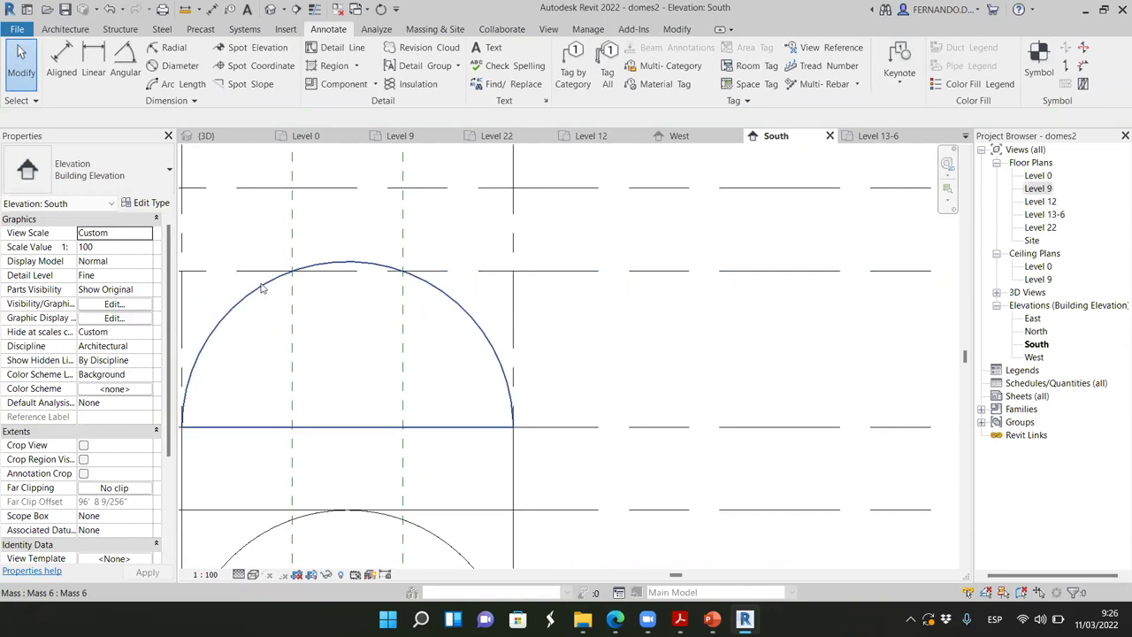
scroll(261, 288, "down", 3)
middle_click_drag(336, 292, 637, 265)
scroll(679, 289, "up", 2)
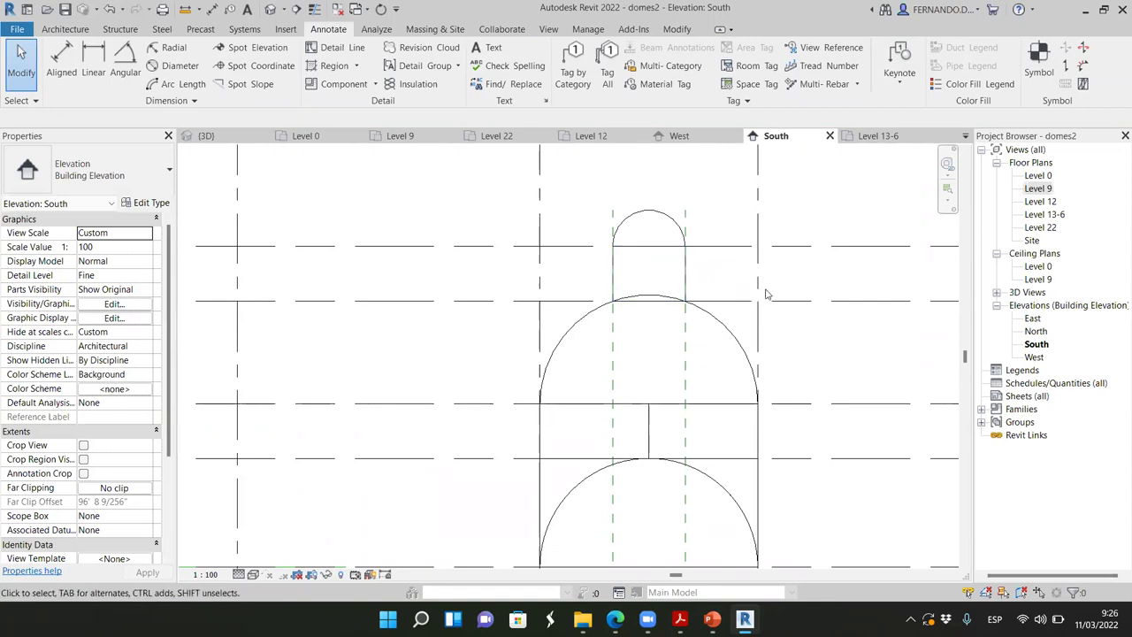
scroll(695, 280, "down", 5)
scroll(415, 301, "up", 4)
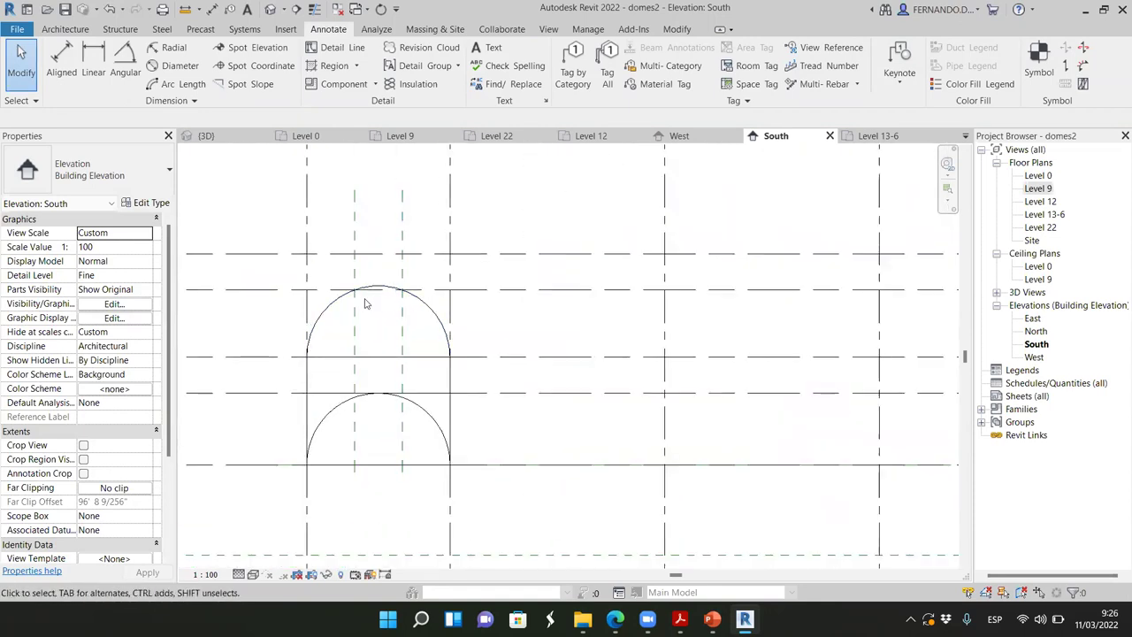
scroll(380, 310, "down", 3)
scroll(374, 320, "down", 1)
scroll(909, 309, "up", 2)
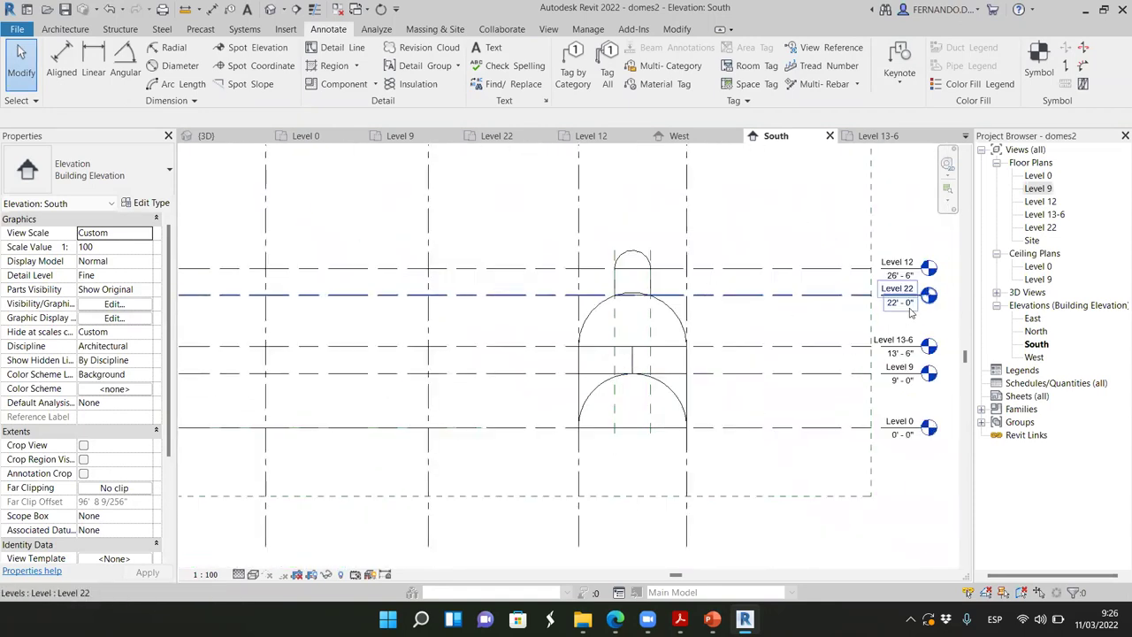
scroll(379, 283, "down", 1)
scroll(380, 323, "up", 3)
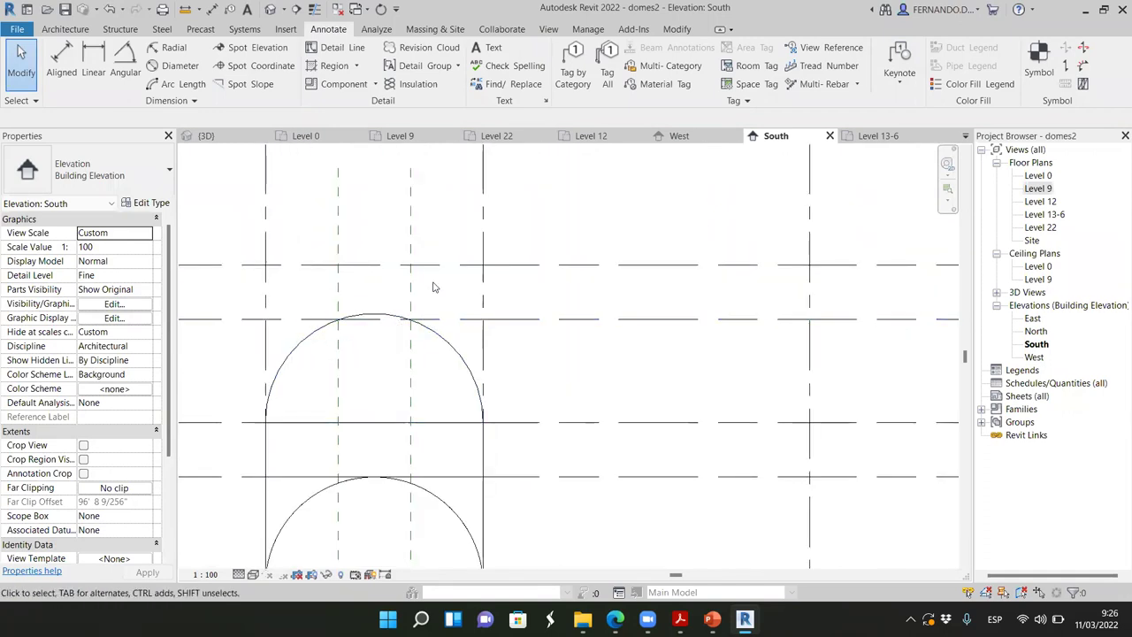
scroll(425, 295, "down", 4)
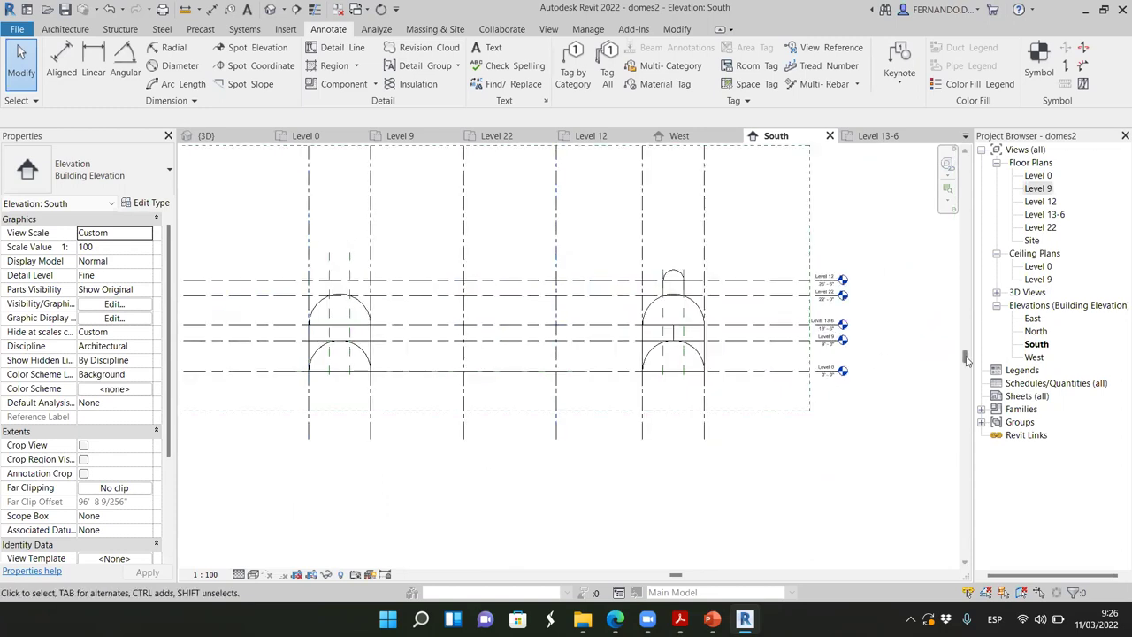
Step: Examine the finished example's lantern in the South elevation against the names and elevations of the levels from Level 0 to Level 12
scroll(845, 339, "up", 4)
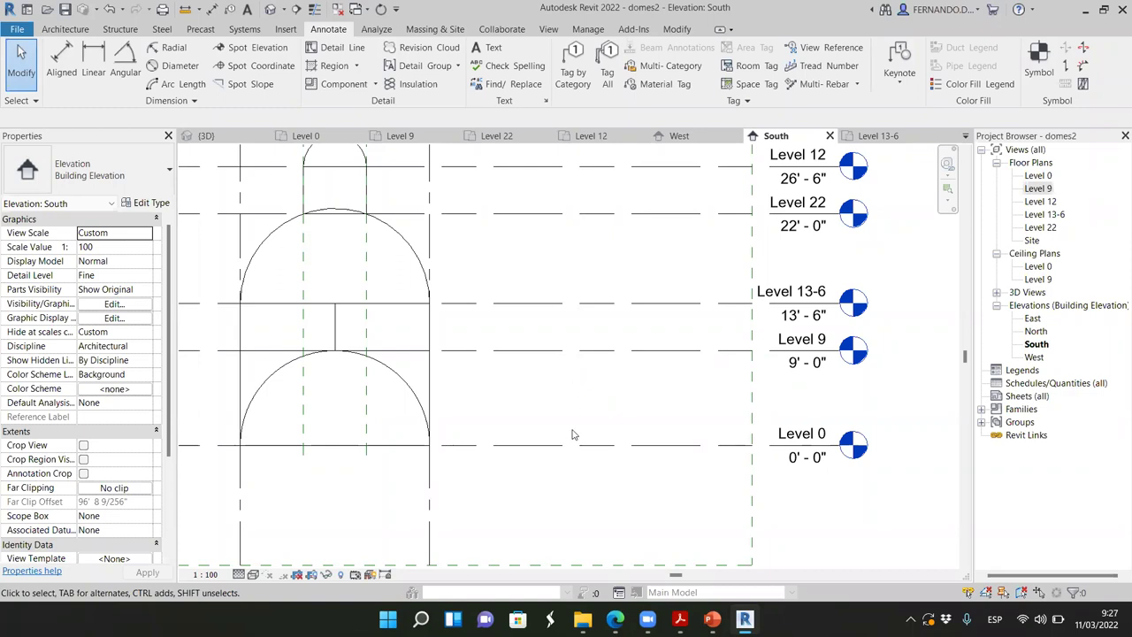
scroll(480, 328, "down", 1)
scroll(421, 333, "up", 2)
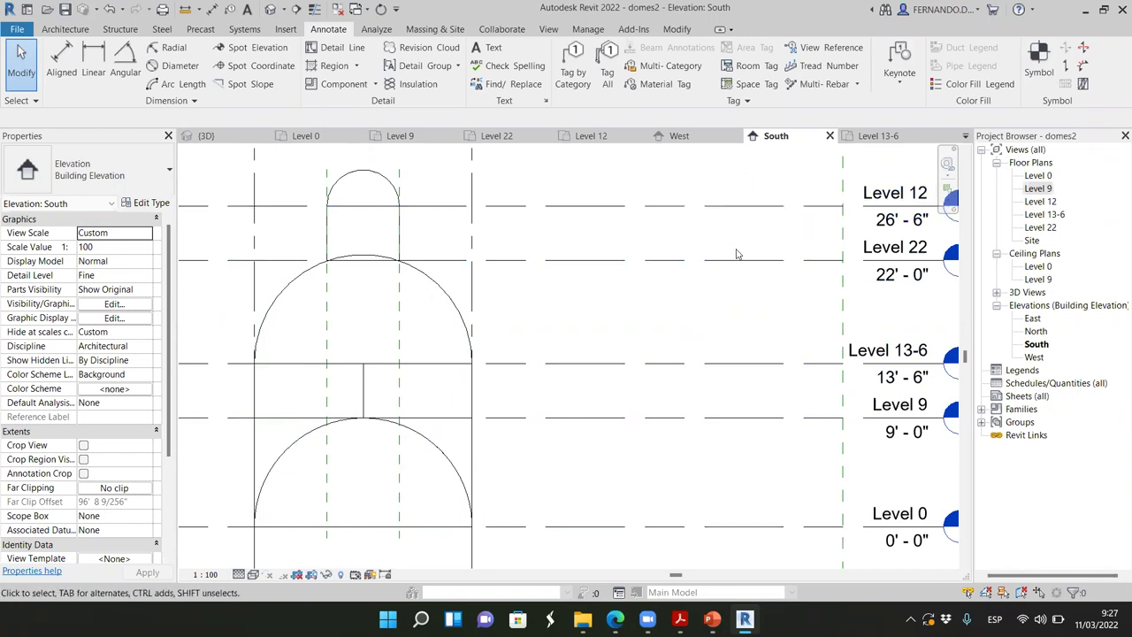
scroll(736, 254, "down", 2)
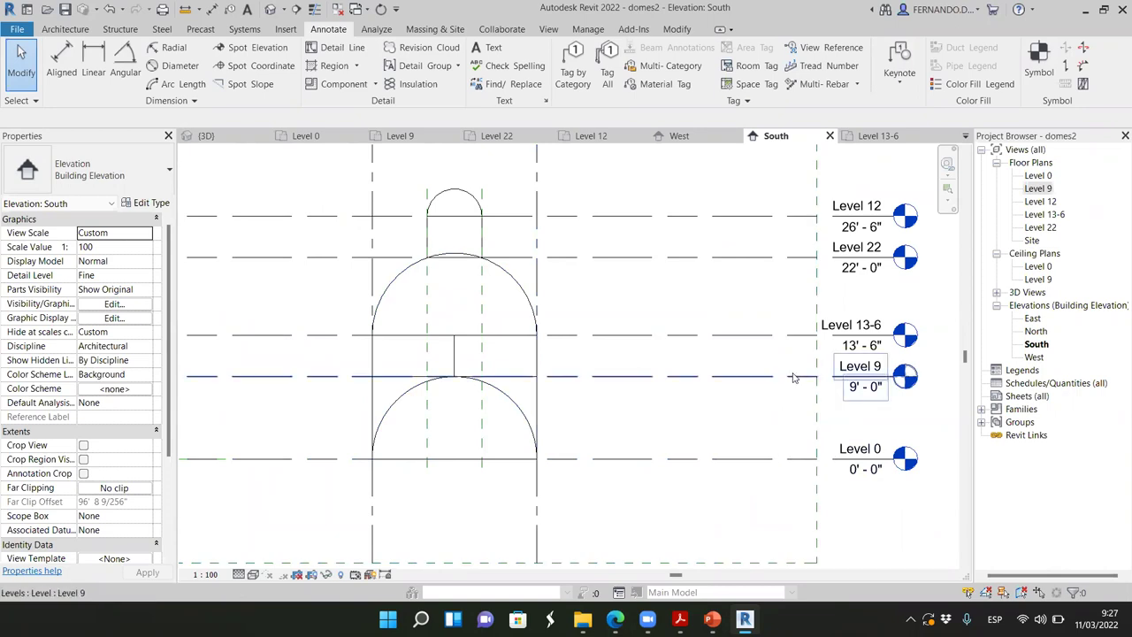
scroll(790, 363, "up", 1)
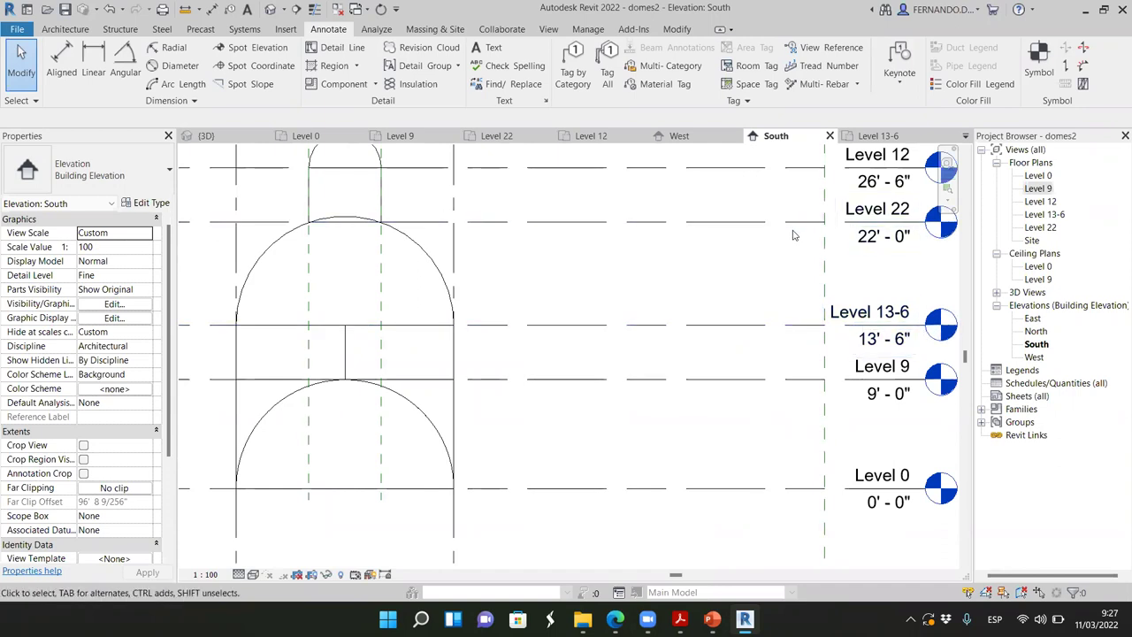
scroll(793, 232, "down", 2)
scroll(800, 267, "up", 1)
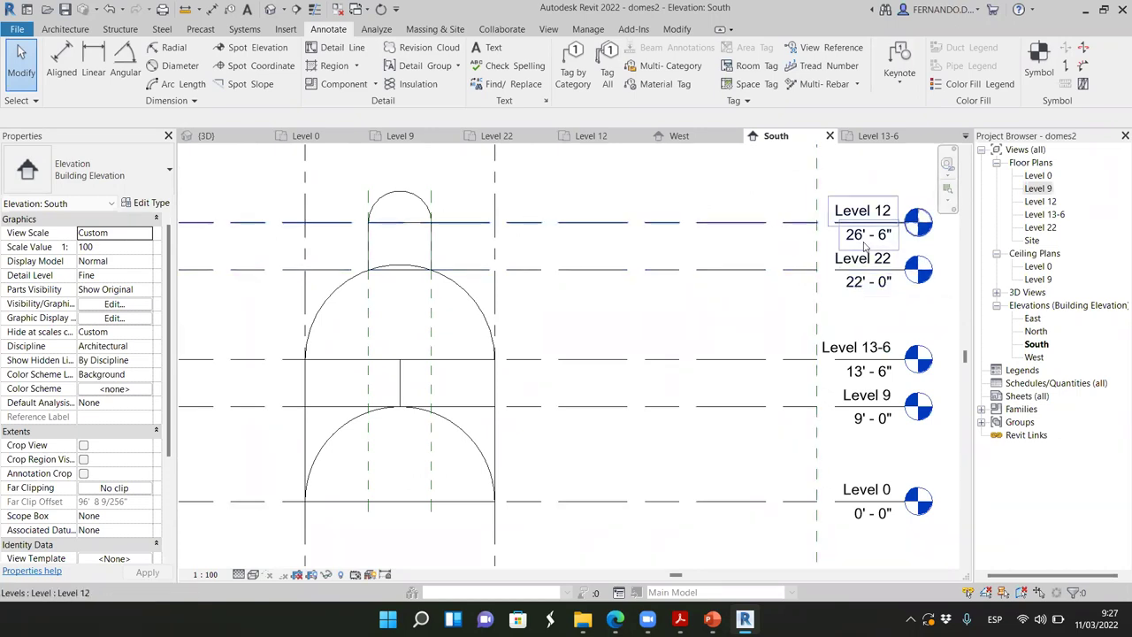
scroll(862, 245, "up", 2)
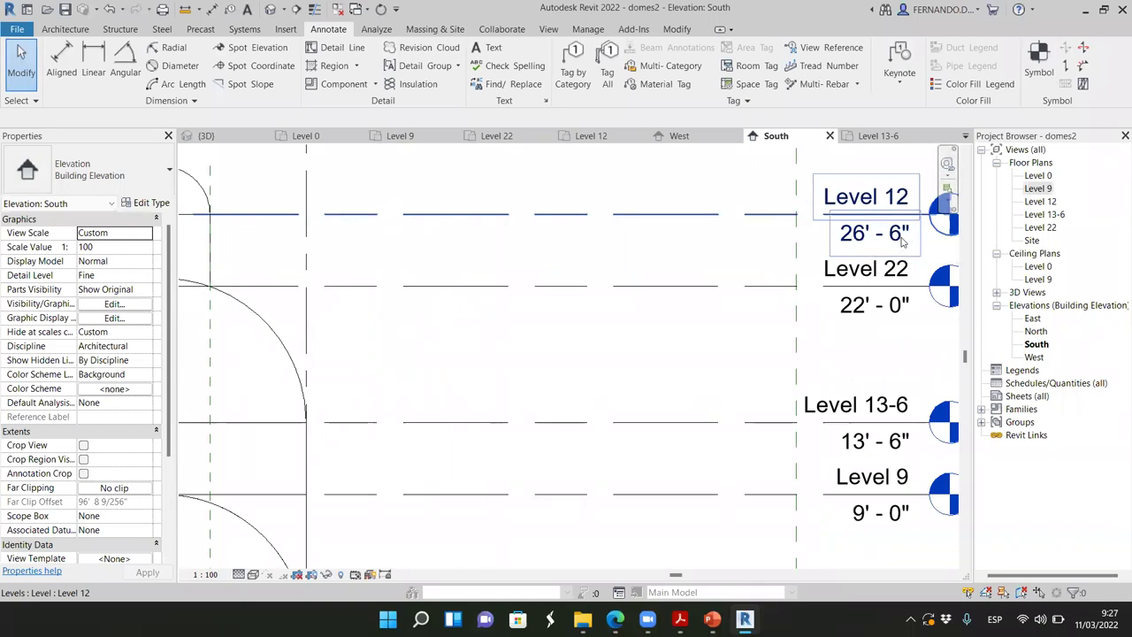
scroll(834, 290, "down", 2)
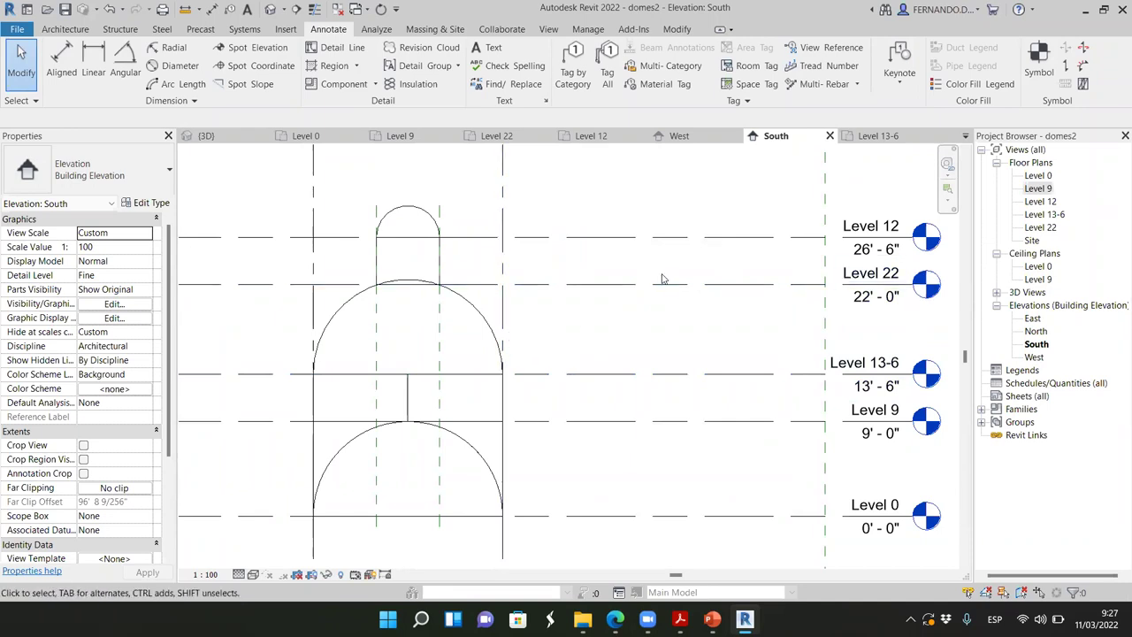
scroll(662, 279, "down", 1)
scroll(765, 363, "up", 3)
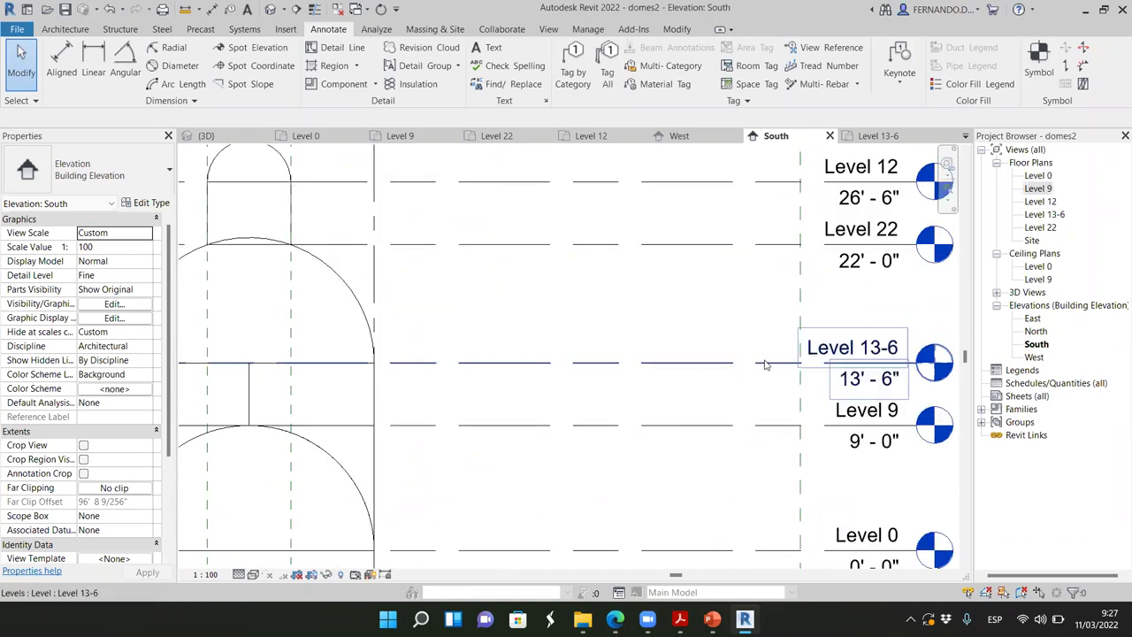
scroll(736, 352, "down", 1)
scroll(686, 360, "up", 1)
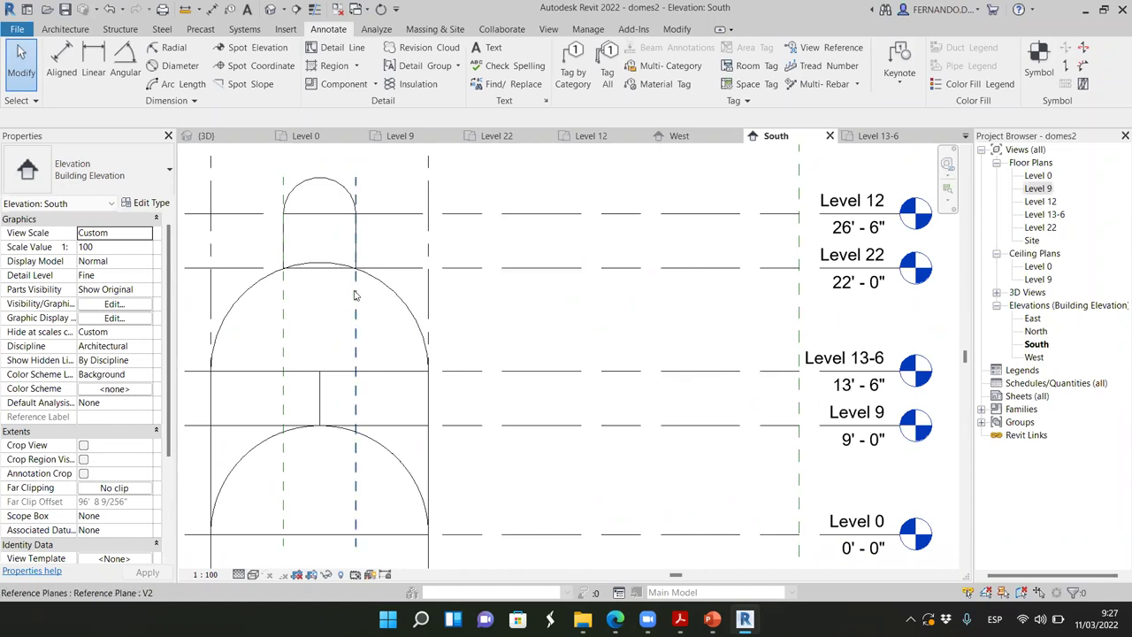
Step: Inspect where the unfinished dome's upper arc meets the two vertical reference planes and Level 22 in the South elevation
scroll(409, 293, "down", 5)
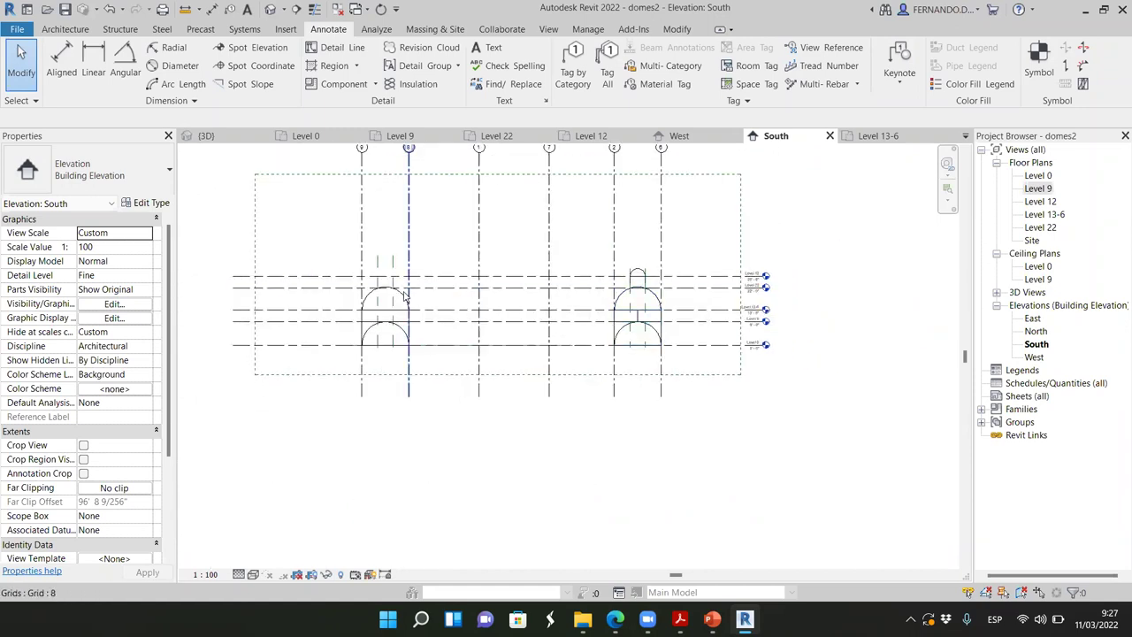
scroll(347, 293, "up", 6)
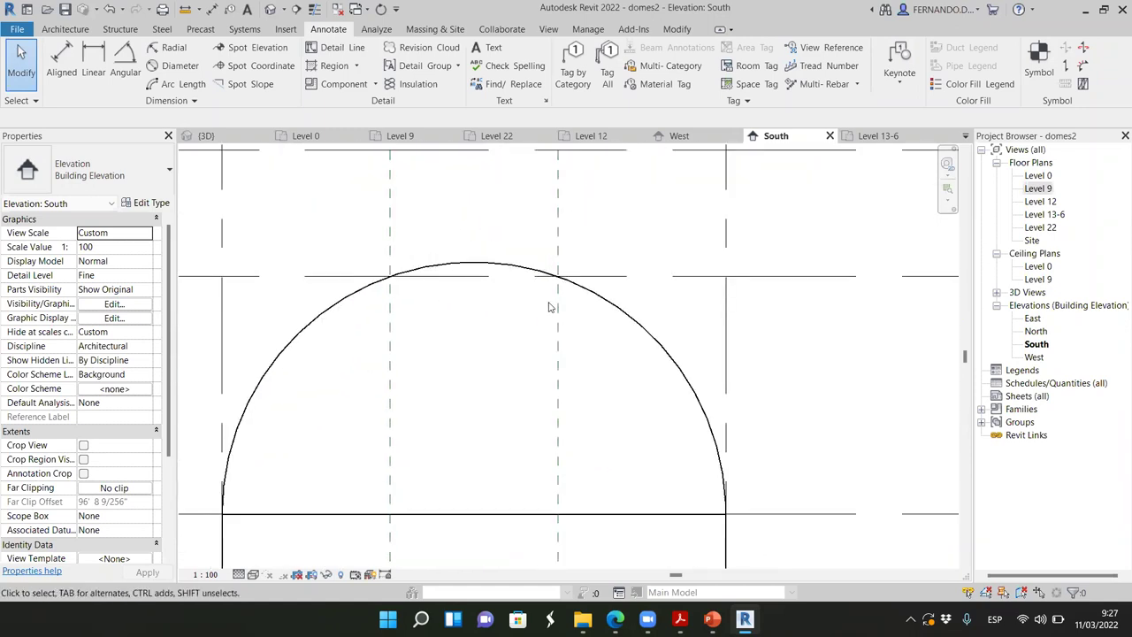
scroll(527, 291, "down", 2)
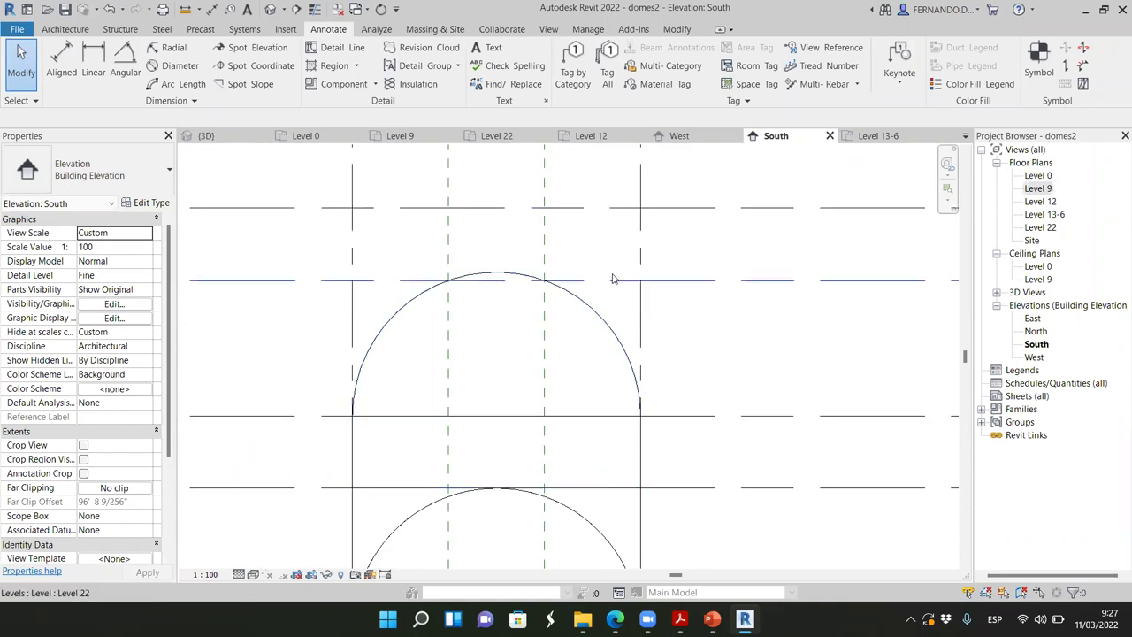
scroll(543, 292, "up", 3)
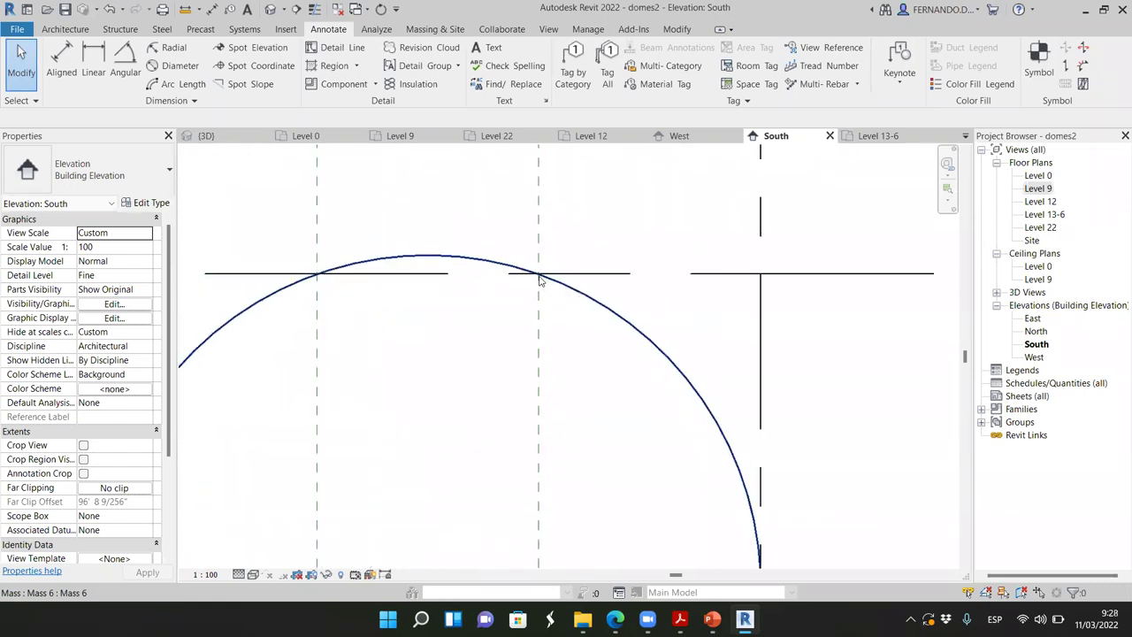
scroll(451, 296, "down", 2)
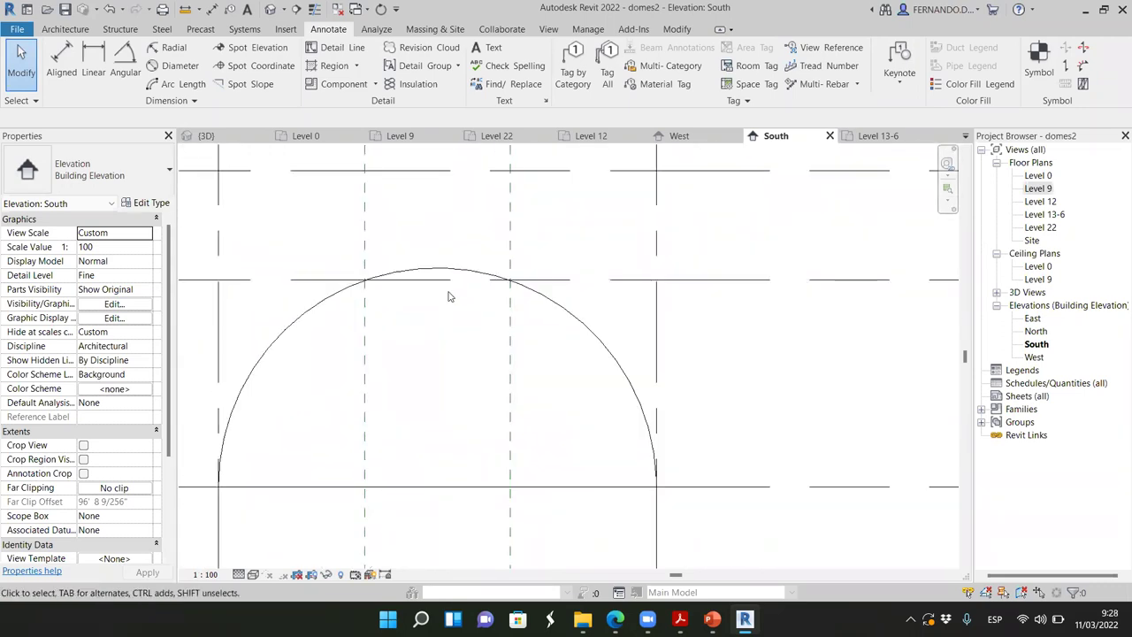
scroll(449, 296, "down", 6)
scroll(866, 311, "up", 4)
scroll(866, 296, "down", 3)
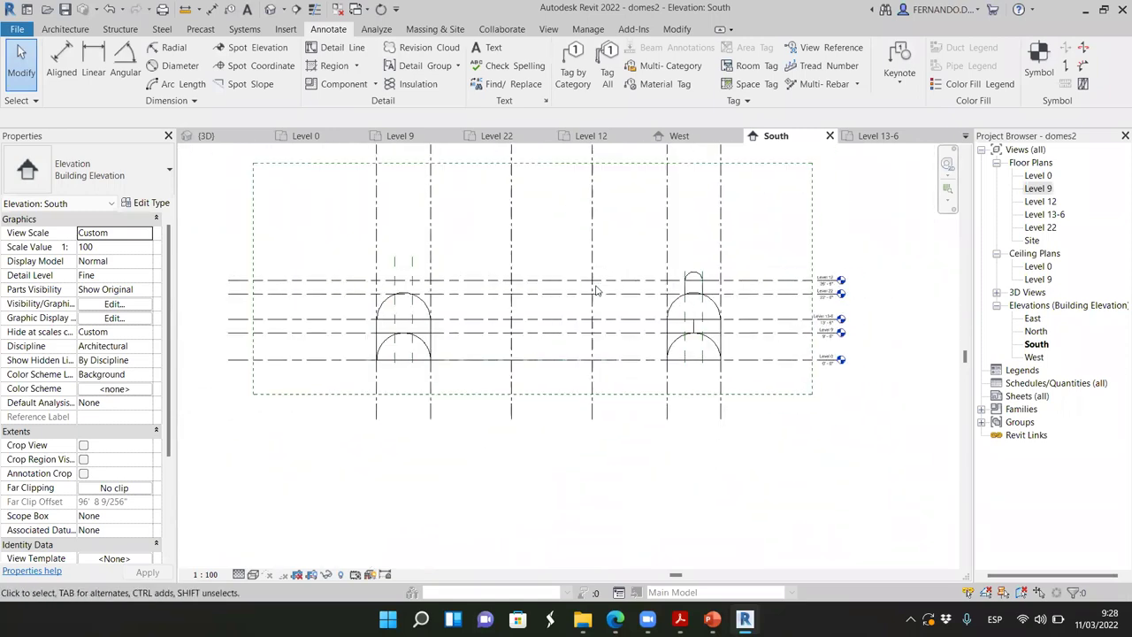
Step: Open the Level 22 floor plan and switch its visual style to Wireframe
double_click(1040, 227)
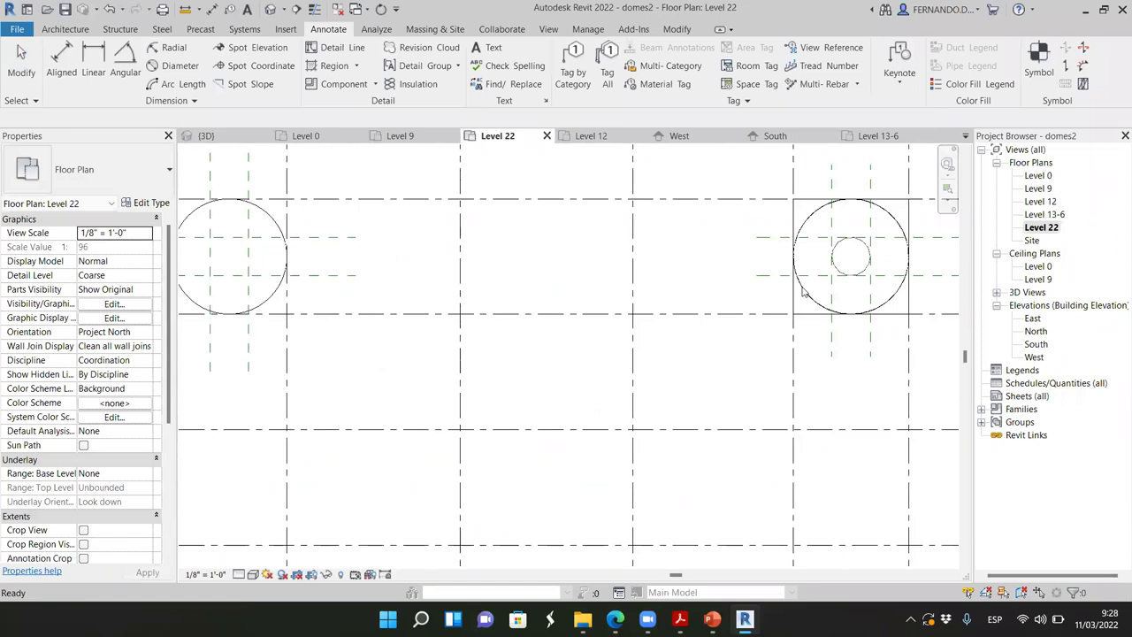
scroll(398, 304, "up", 5)
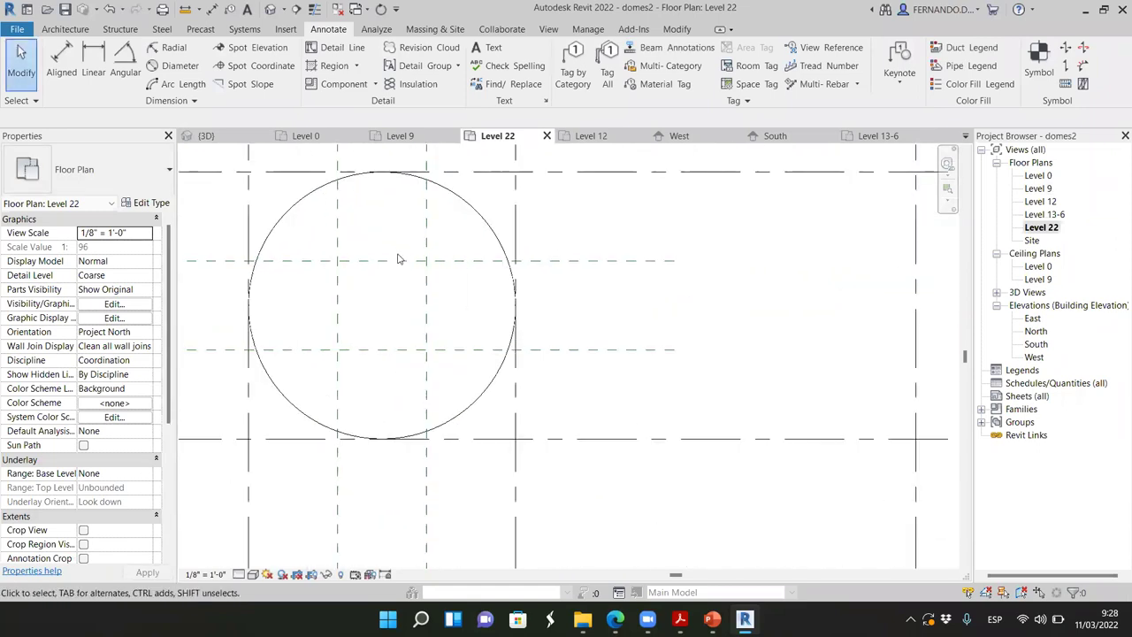
left_click(254, 575)
left_click(283, 498)
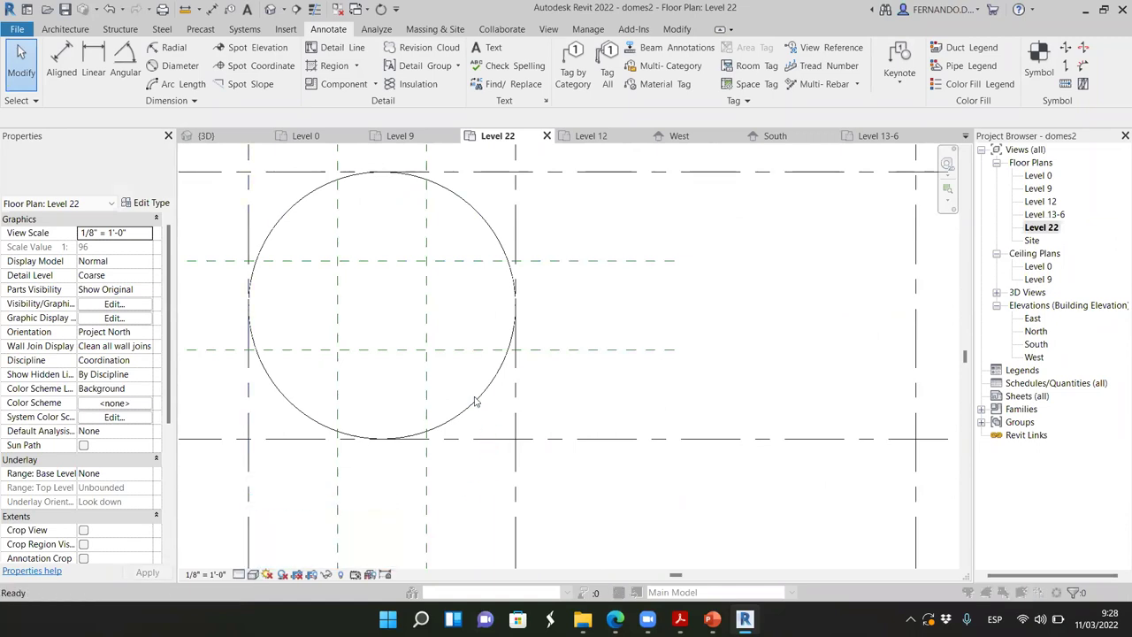
left_click(517, 274)
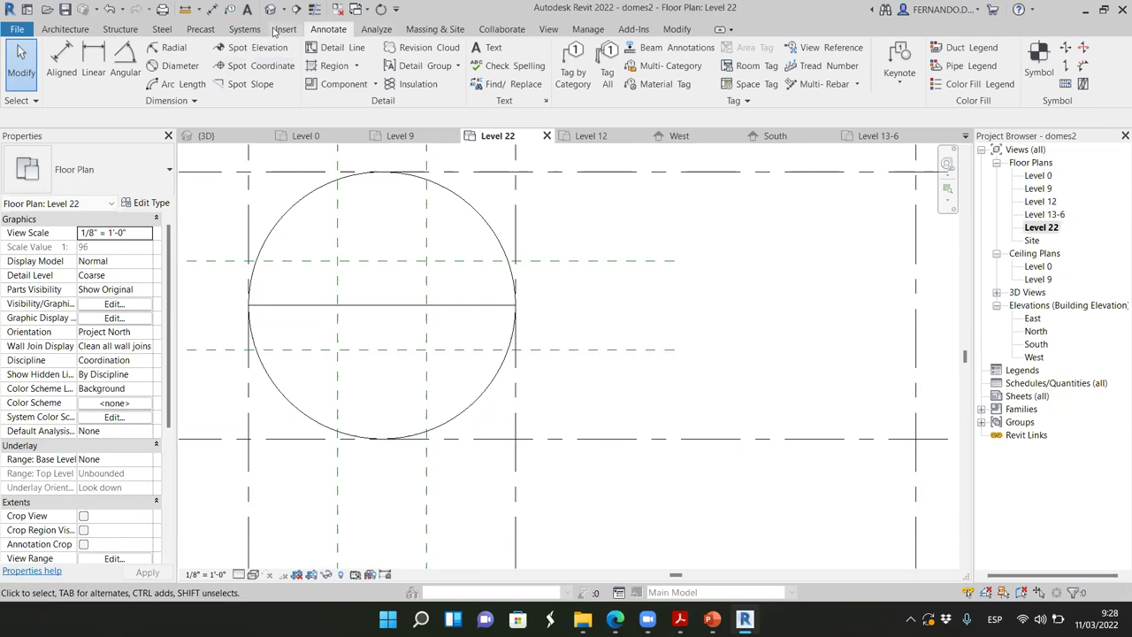
left_click(424, 29)
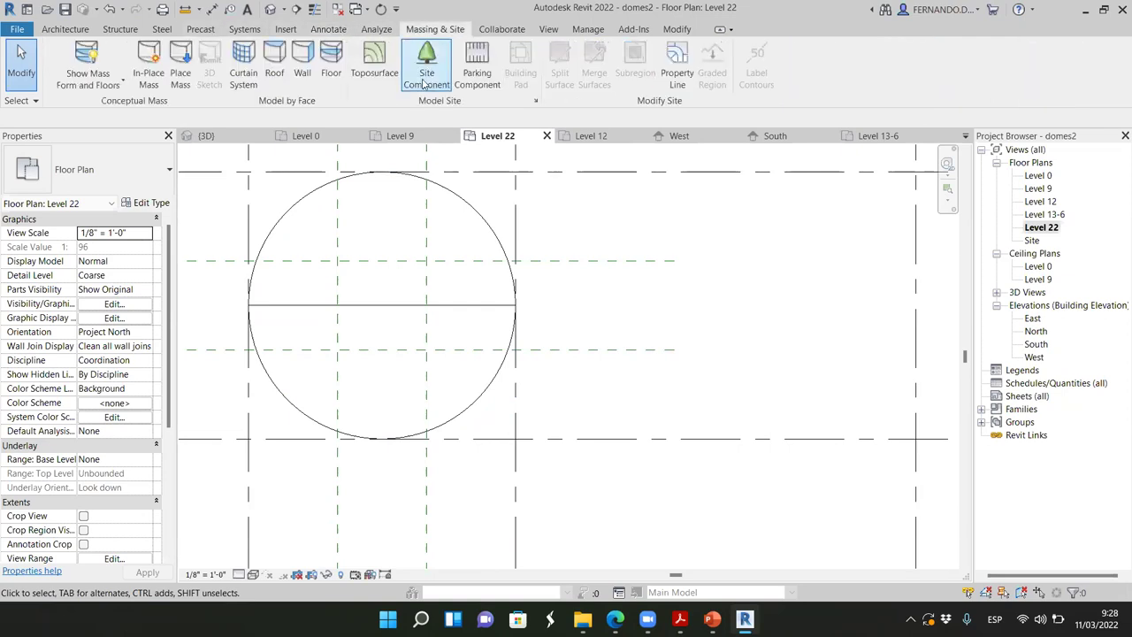
left_click(148, 55)
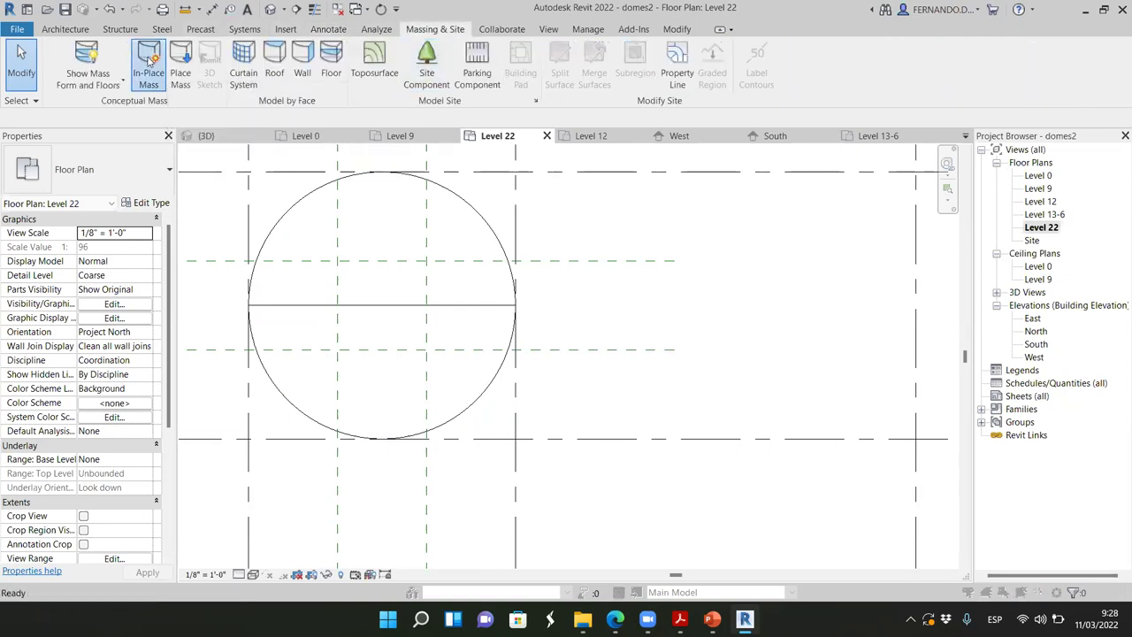
left_click(755, 310)
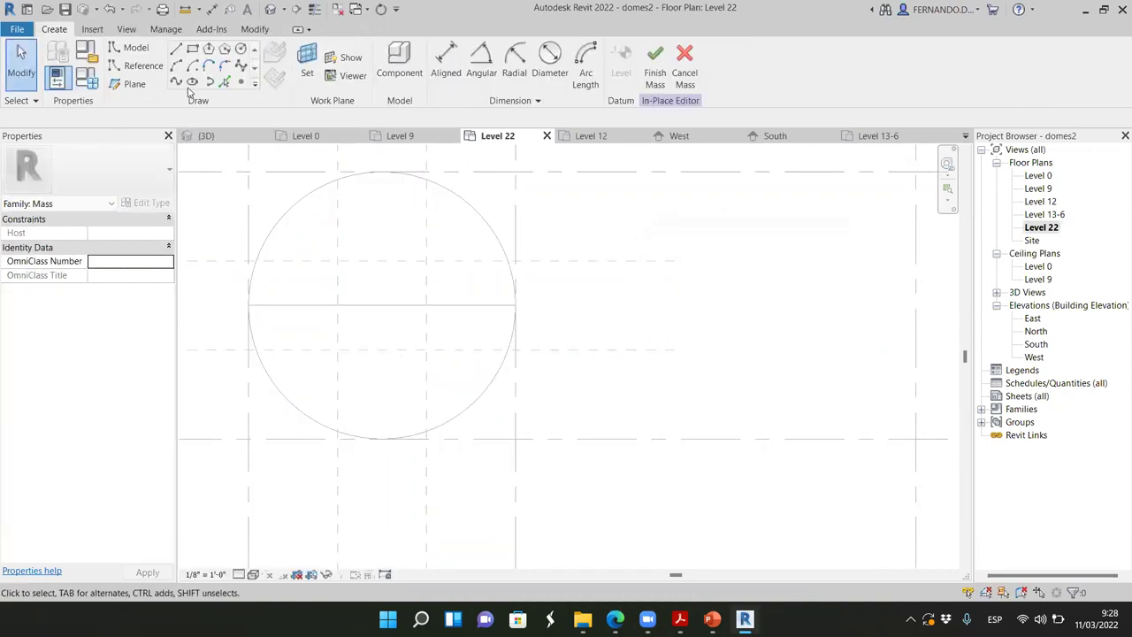
left_click(306, 63)
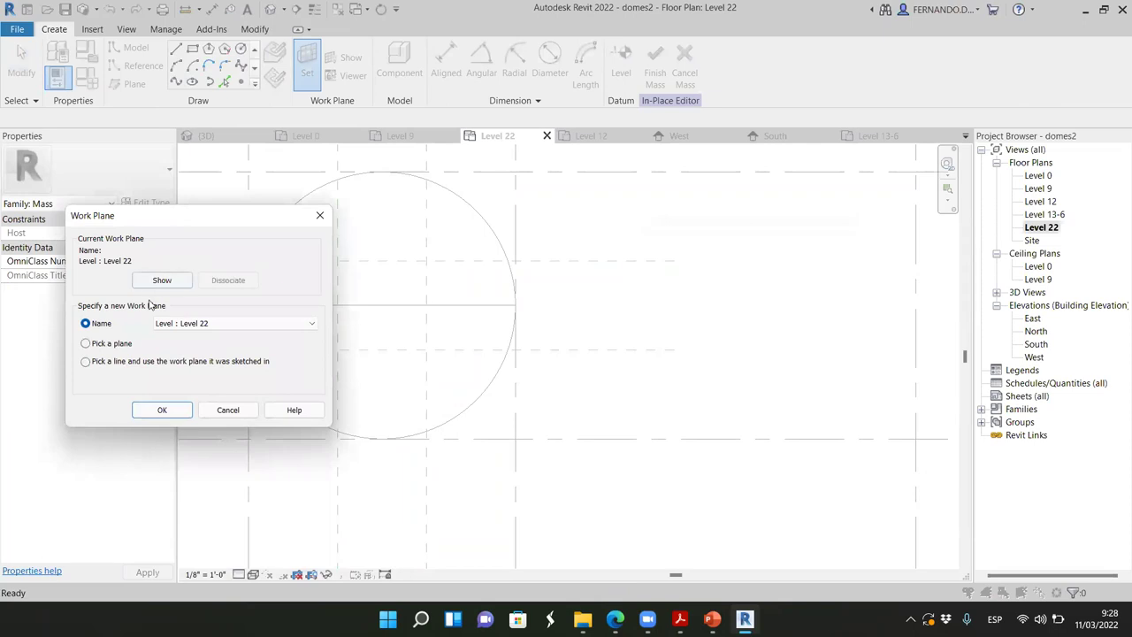
left_click(162, 410)
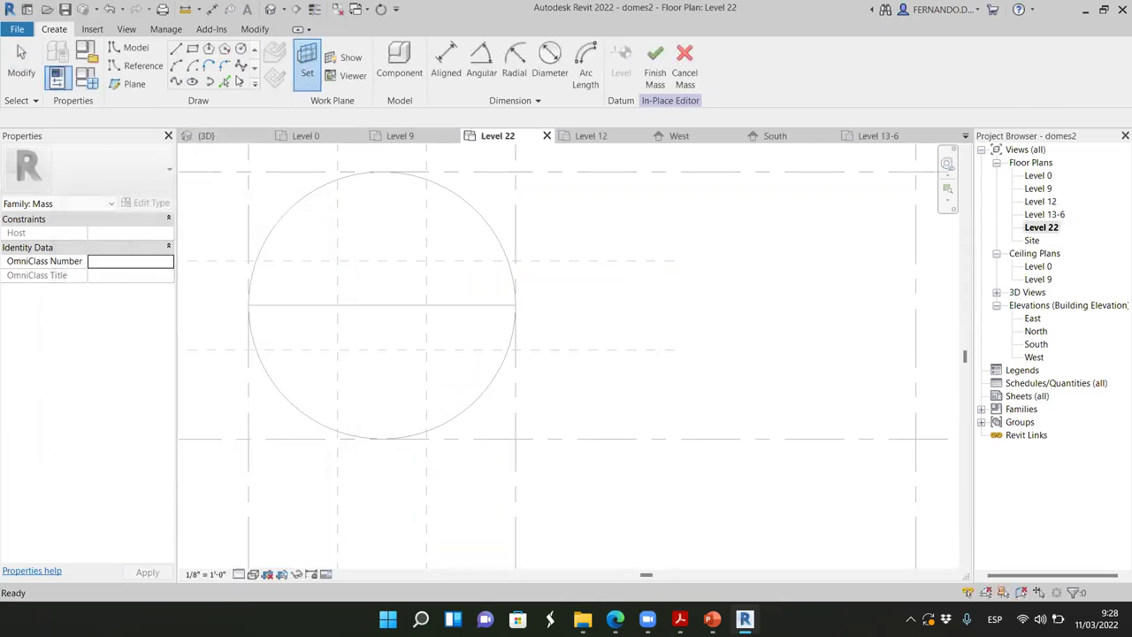
left_click(240, 49)
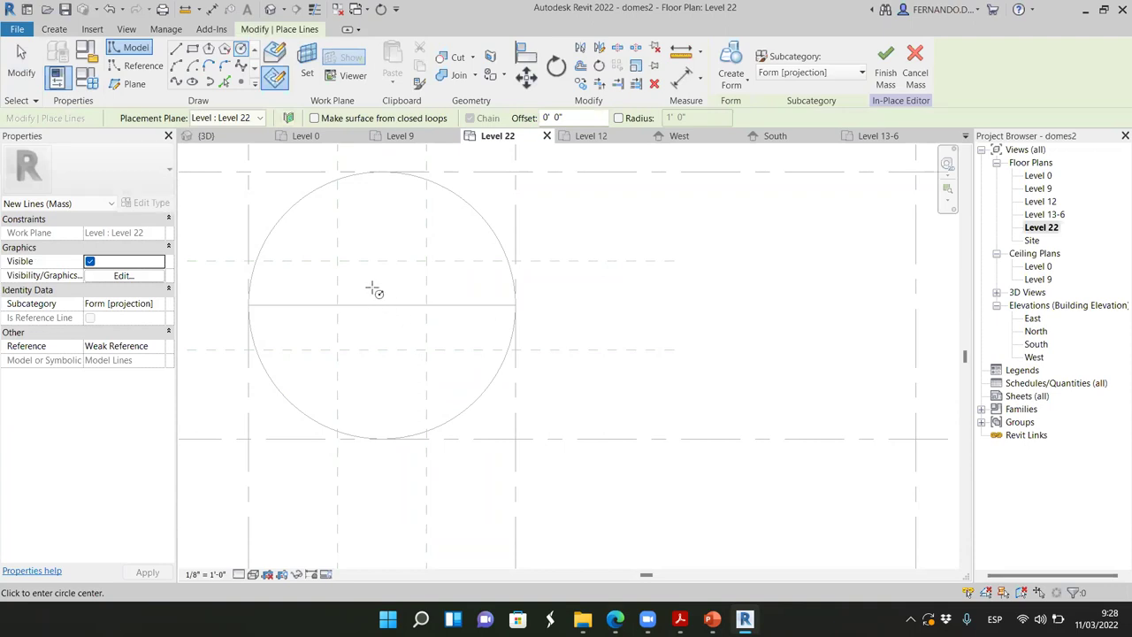
left_click(918, 62)
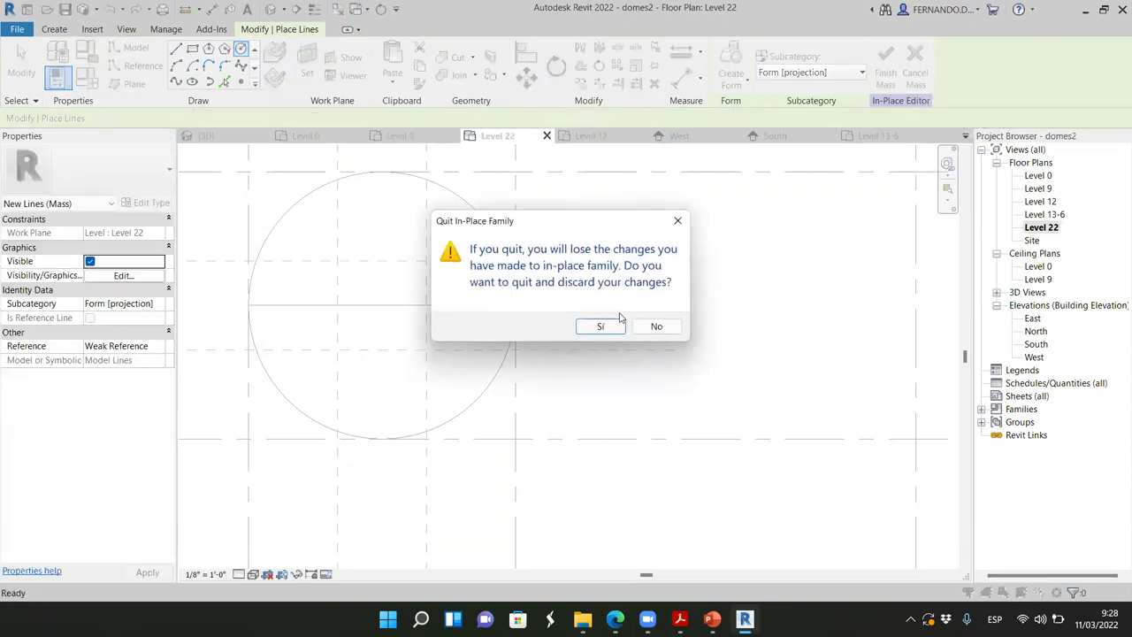
left_click(605, 327)
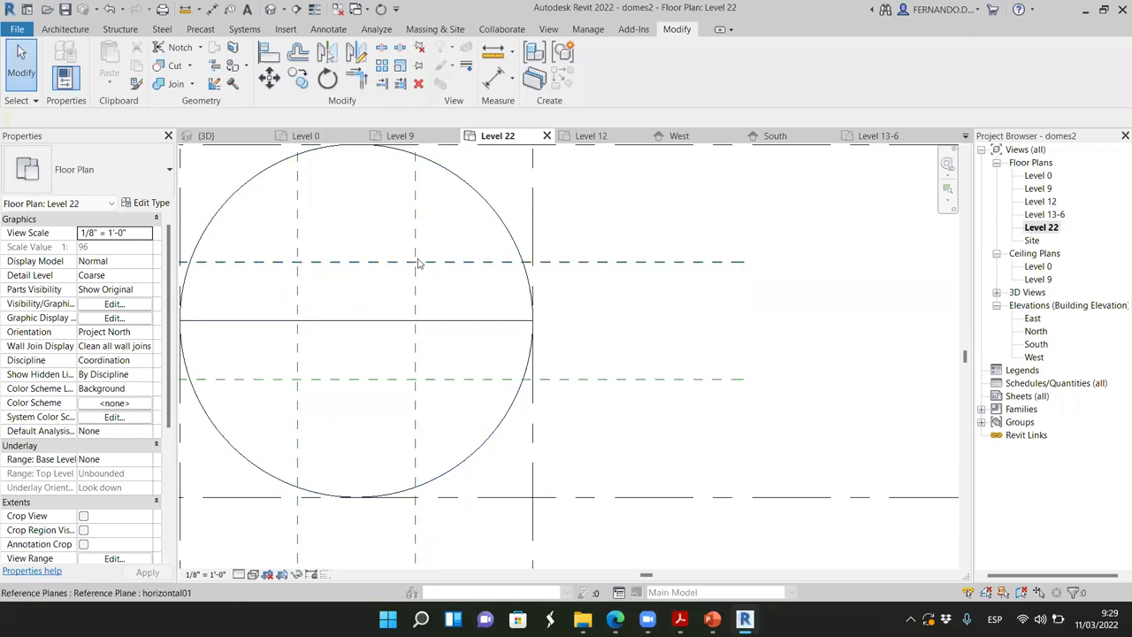
Step: Draw a diagonal model line on Level 22 between opposite intersections of the central reference planes inside the dome circle
left_click(344, 324)
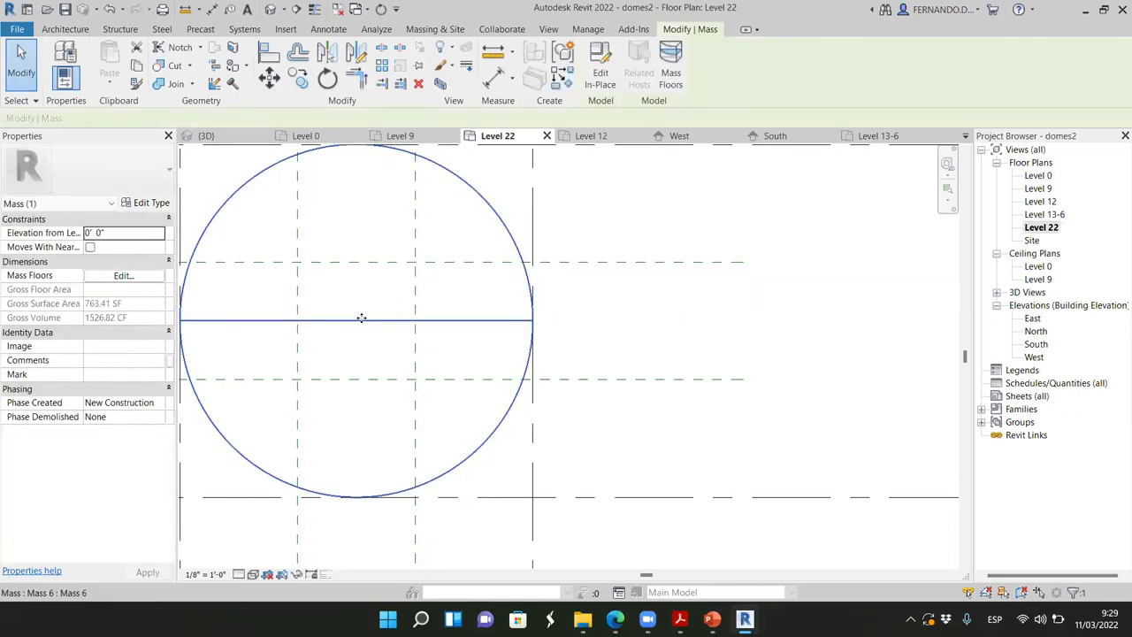
key("Escape")
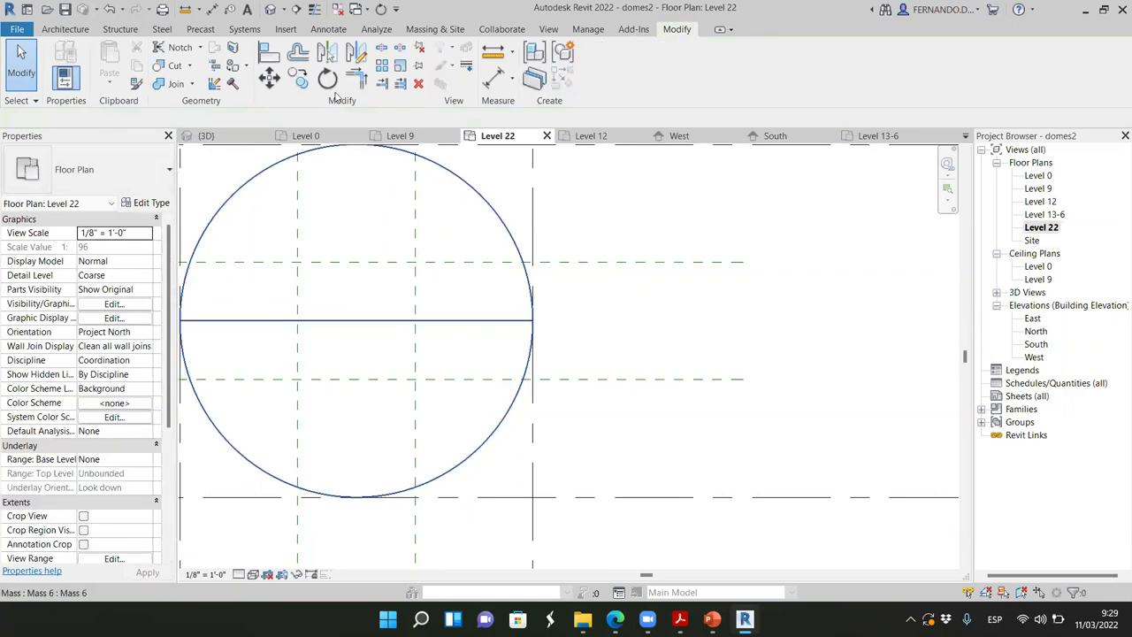
left_click(64, 32)
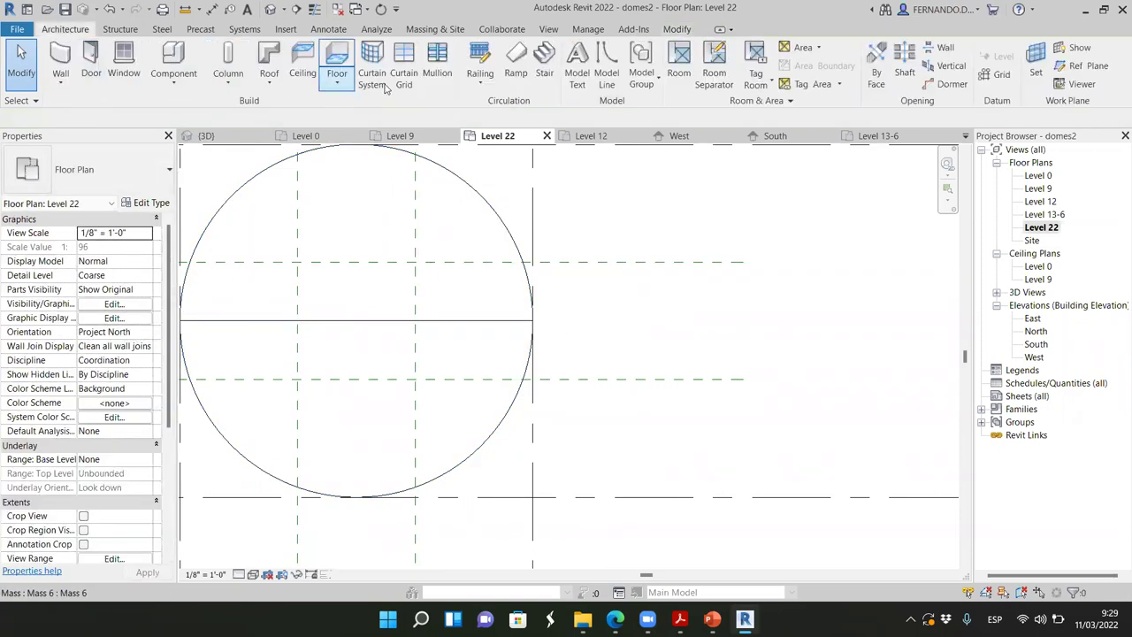
left_click(606, 64)
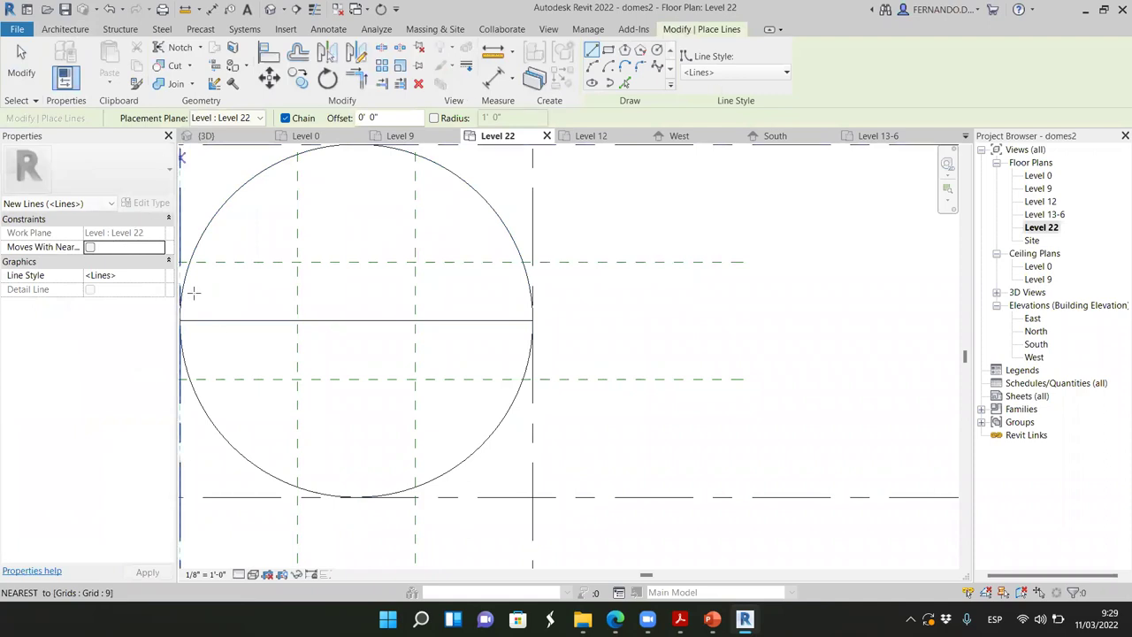
left_click(297, 379)
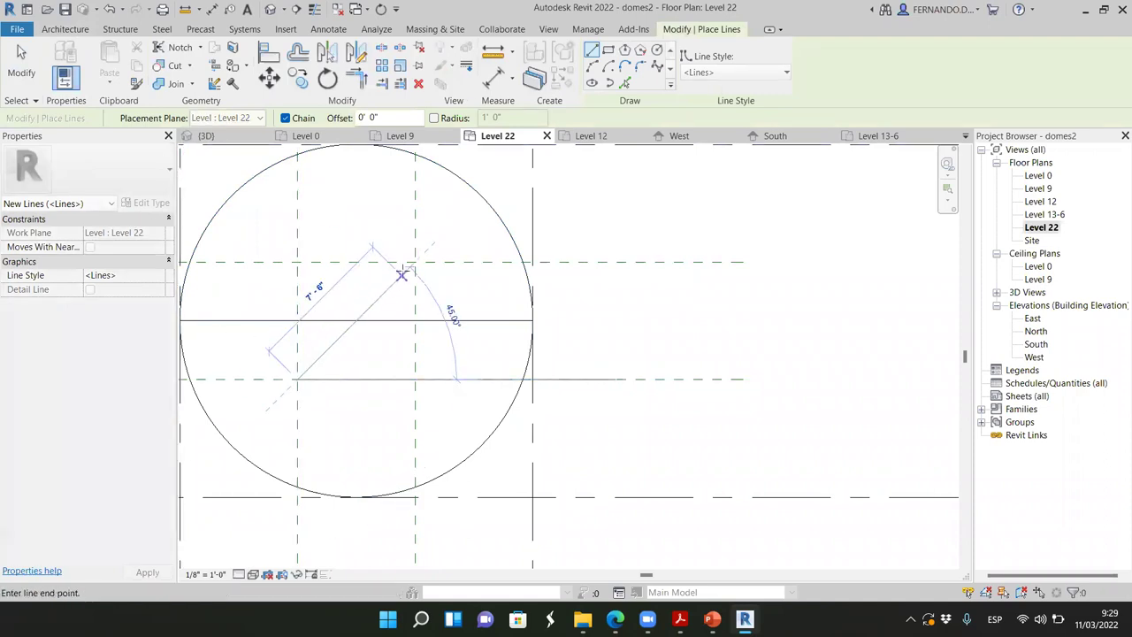
left_click(415, 262)
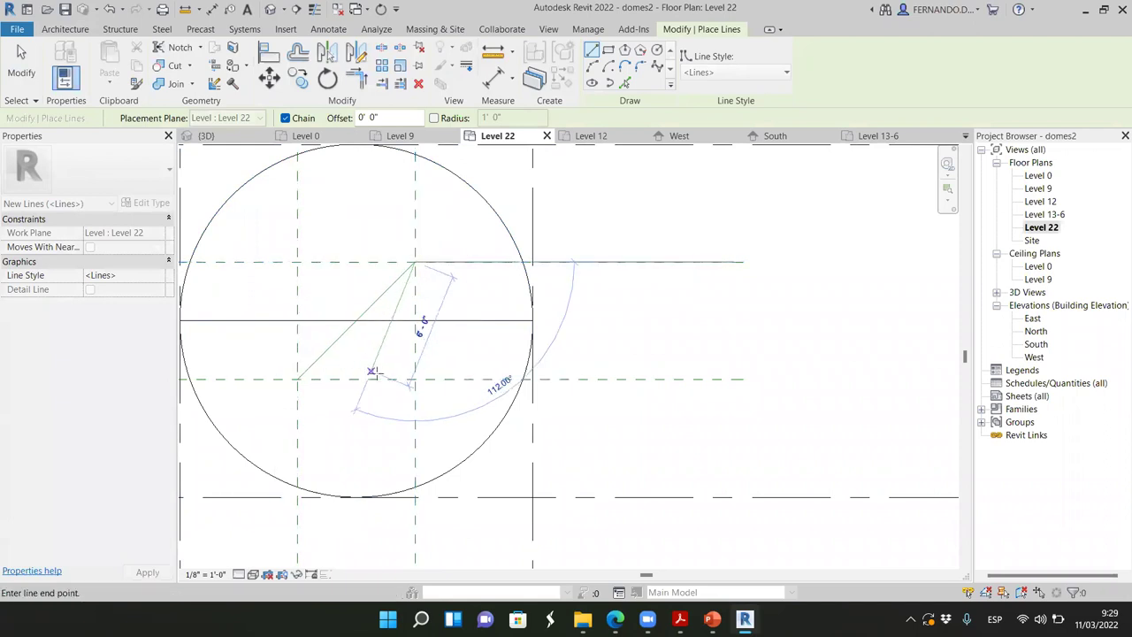
key("Escape")
key("Escape")
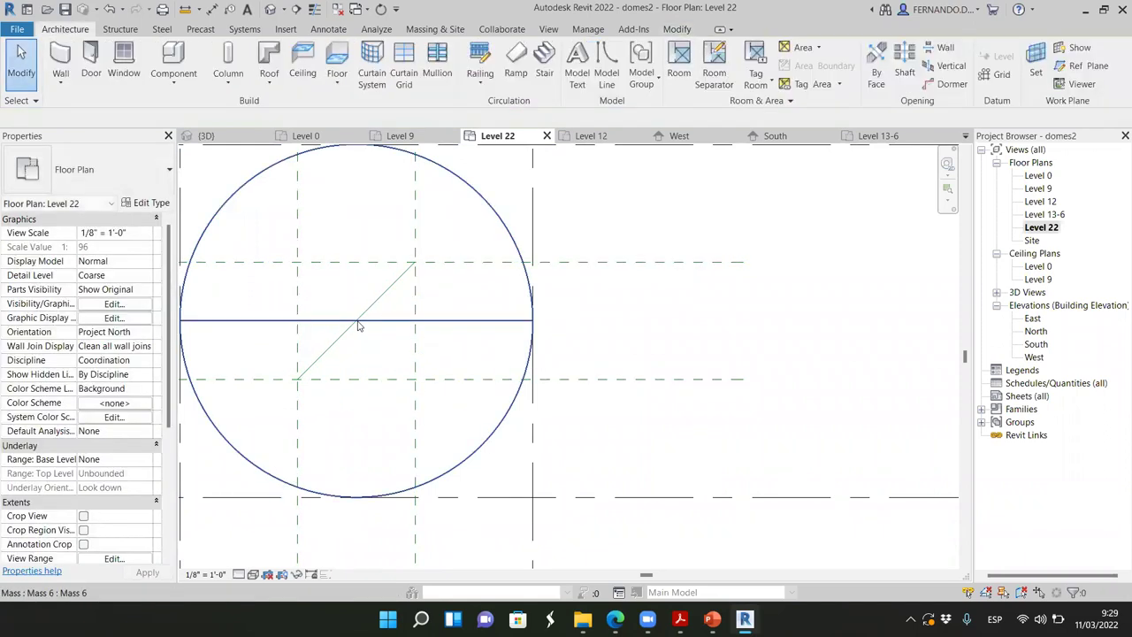
Step: Start an in-place mass on the Level 22 work plane and draw a 3'-0" radius circle centered on the diagonal line's midpoint
scroll(624, 351, "down", 1)
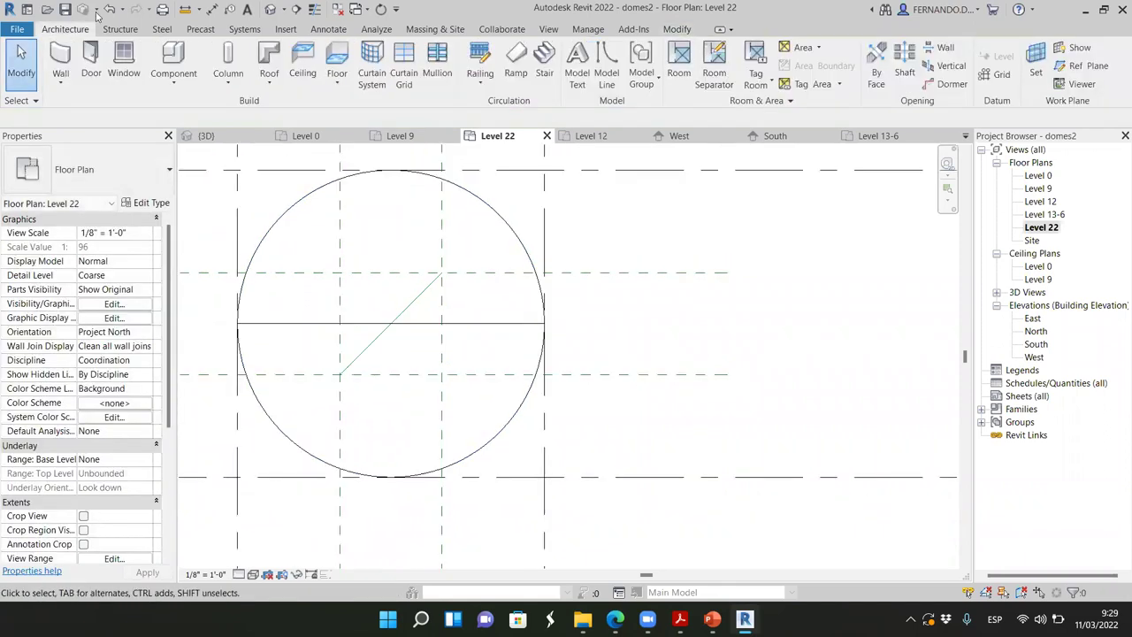
left_click(435, 29)
left_click(148, 60)
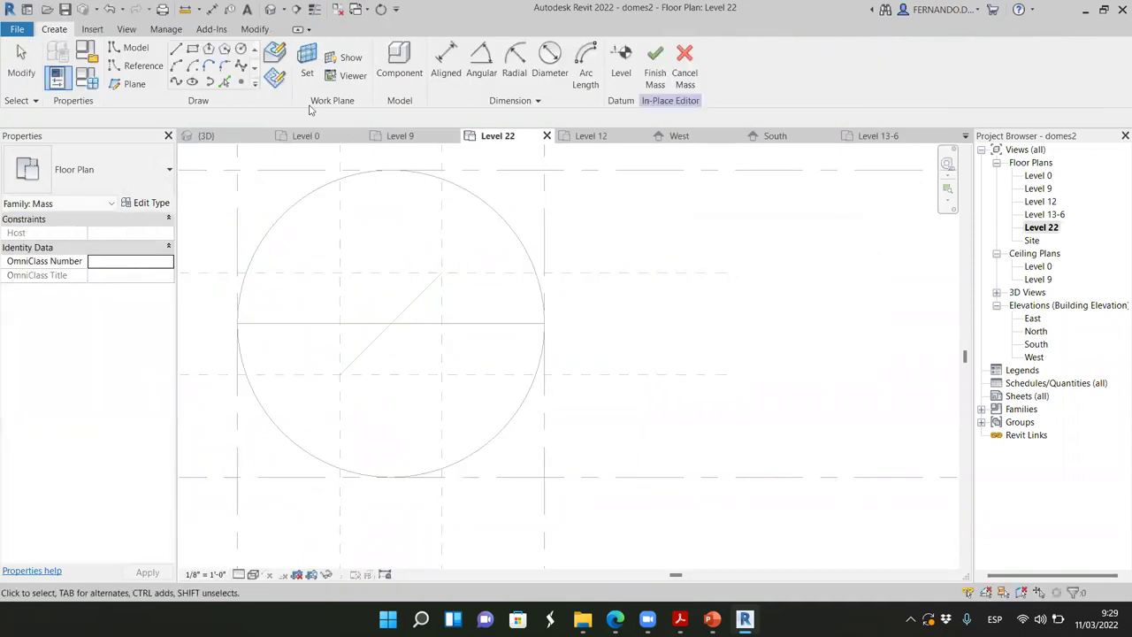
left_click(306, 67)
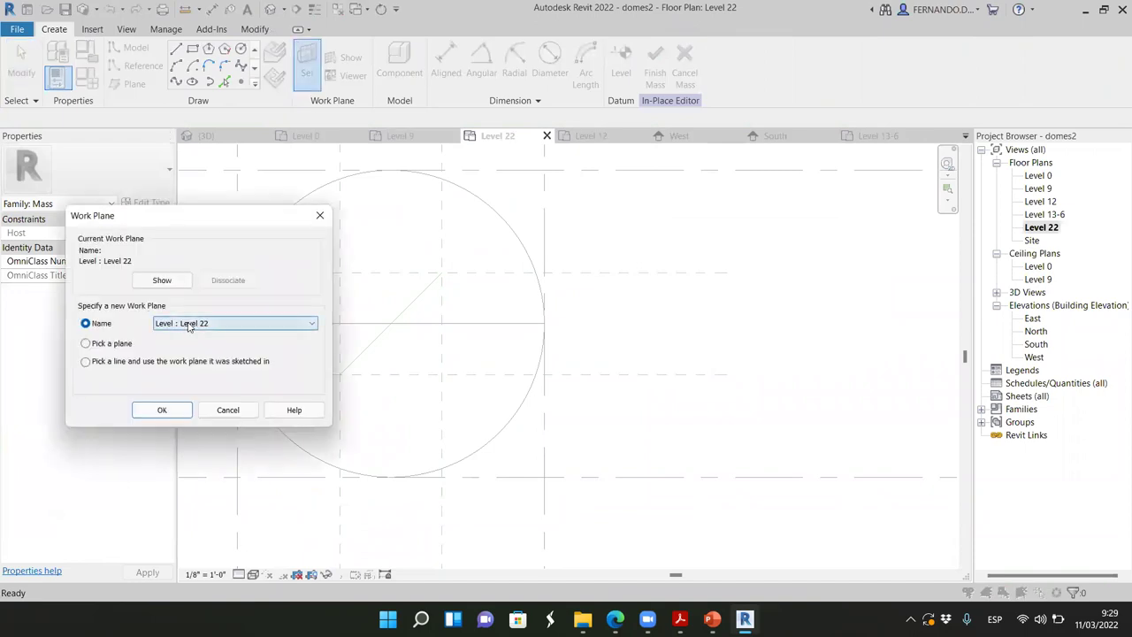
left_click(161, 409)
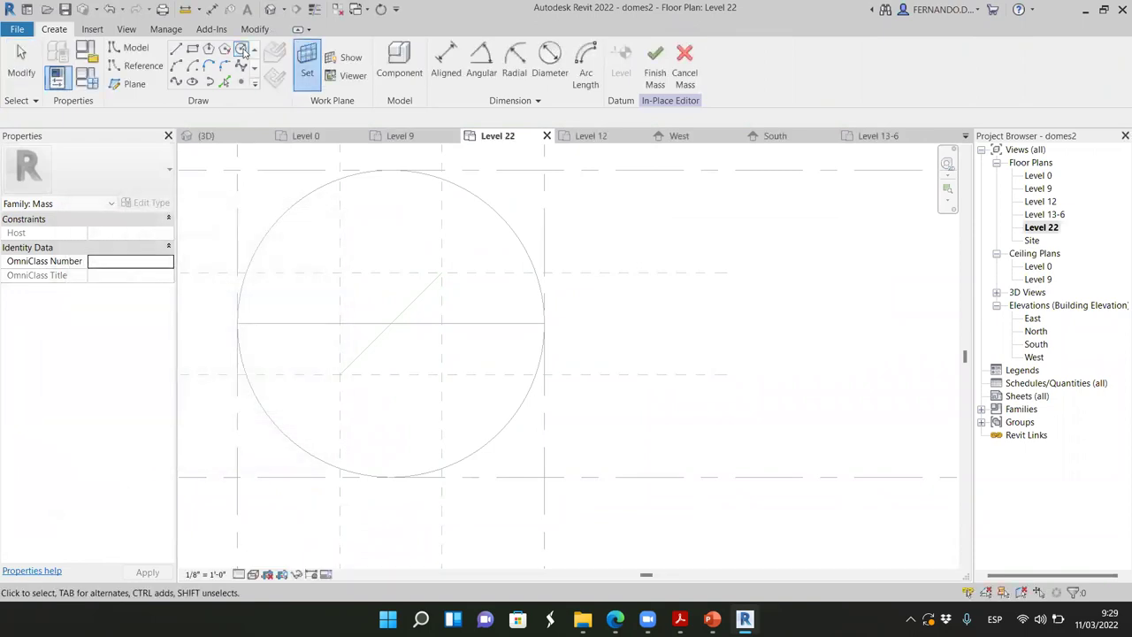
left_click(241, 50)
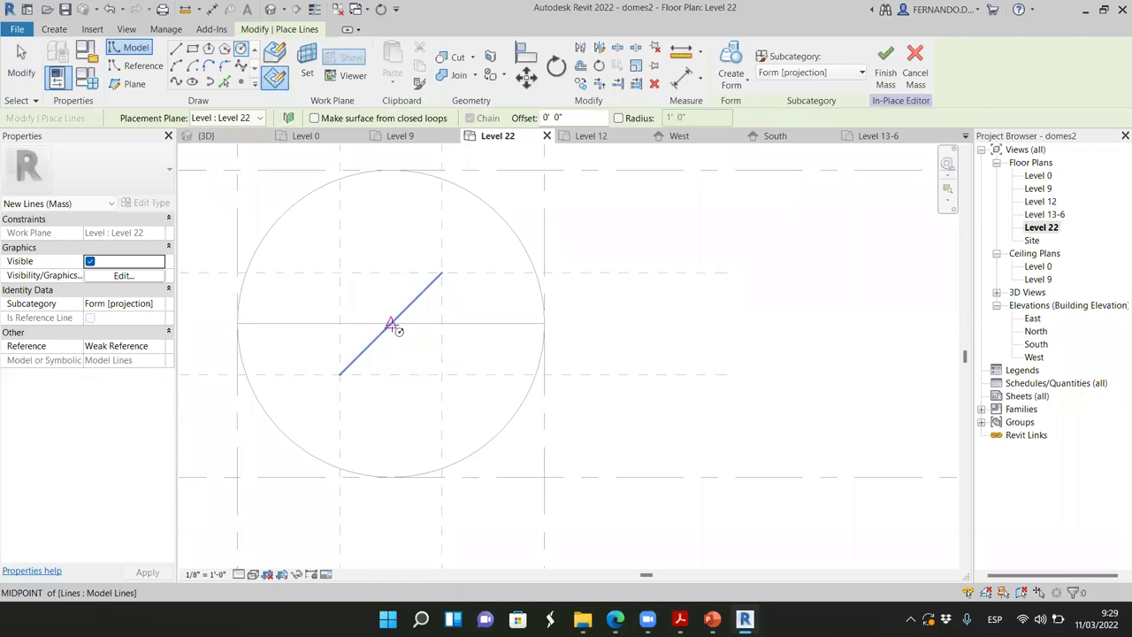
left_click(390, 324)
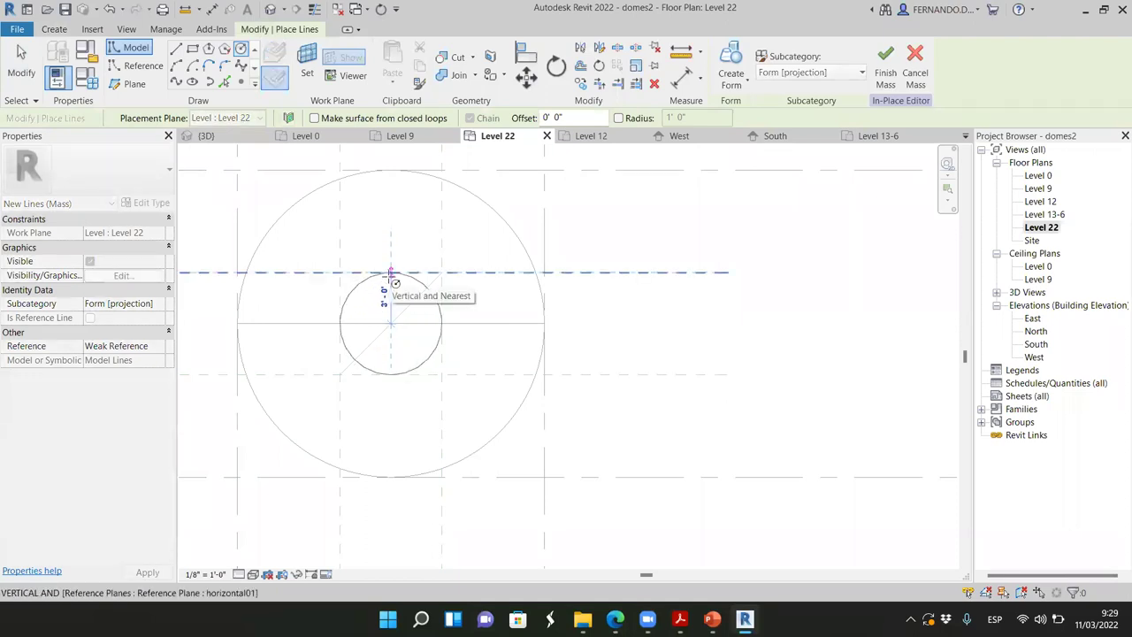
left_click(390, 272)
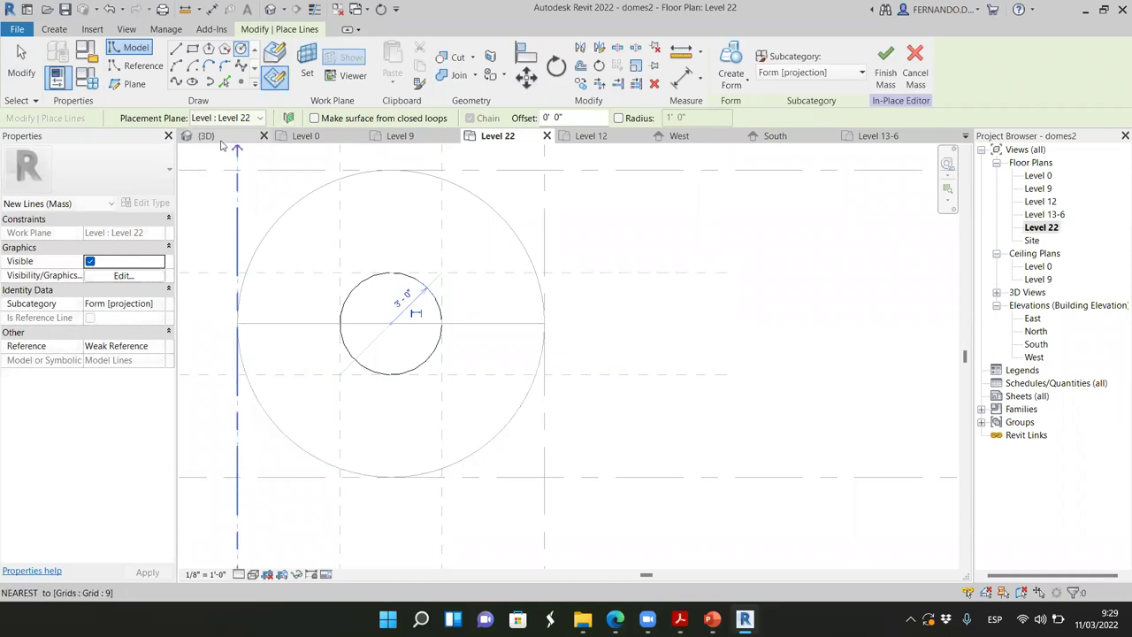
Step: Create a solid cylinder form from the circle on top of the dome in the 3D view
left_click(205, 136)
scroll(368, 225, "up", 2)
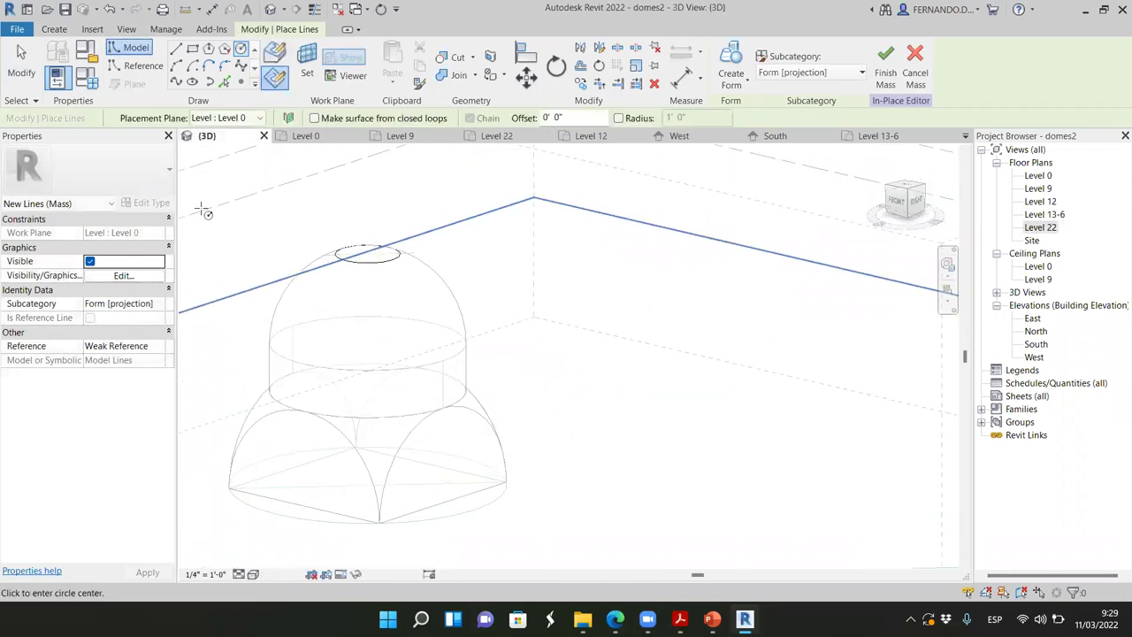
left_click(22, 63)
scroll(379, 270, "up", 3)
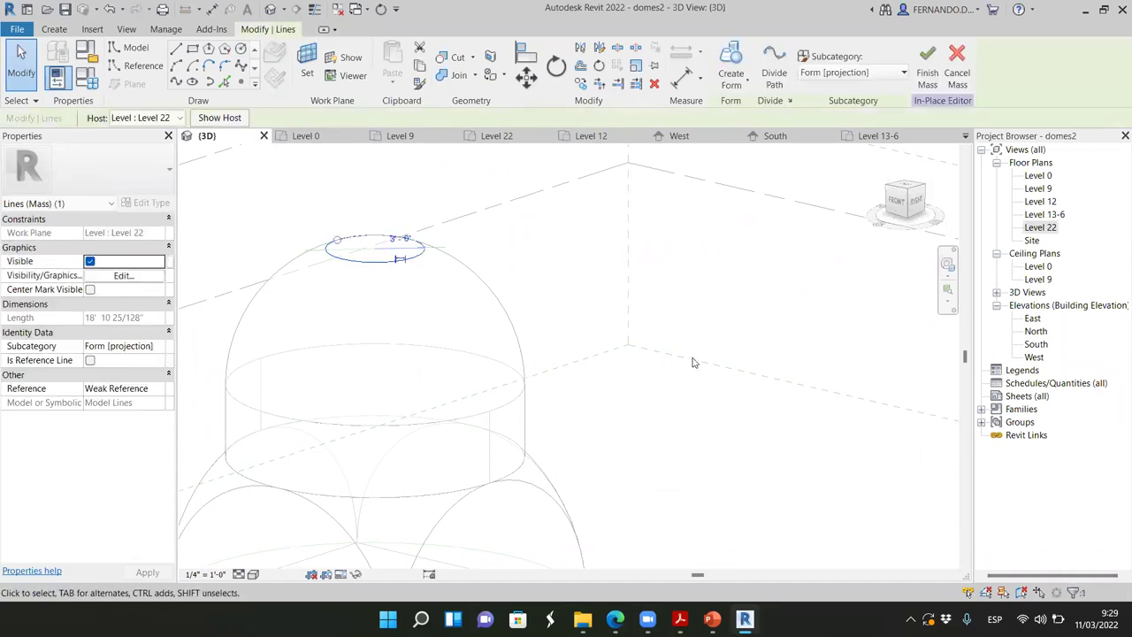
left_click(747, 88)
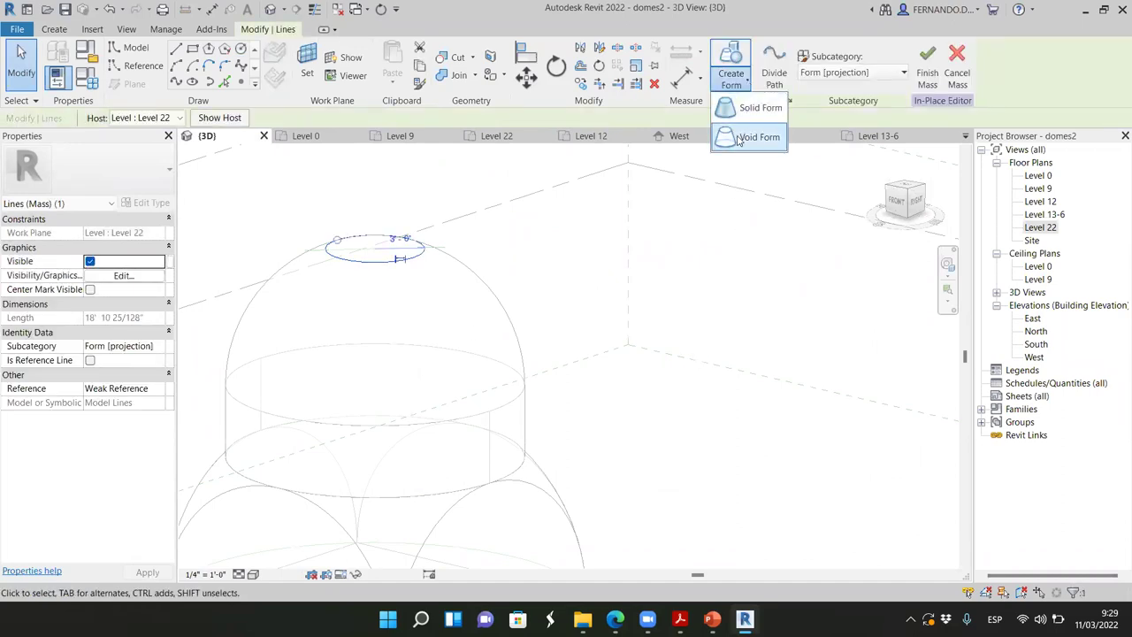
left_click(746, 108)
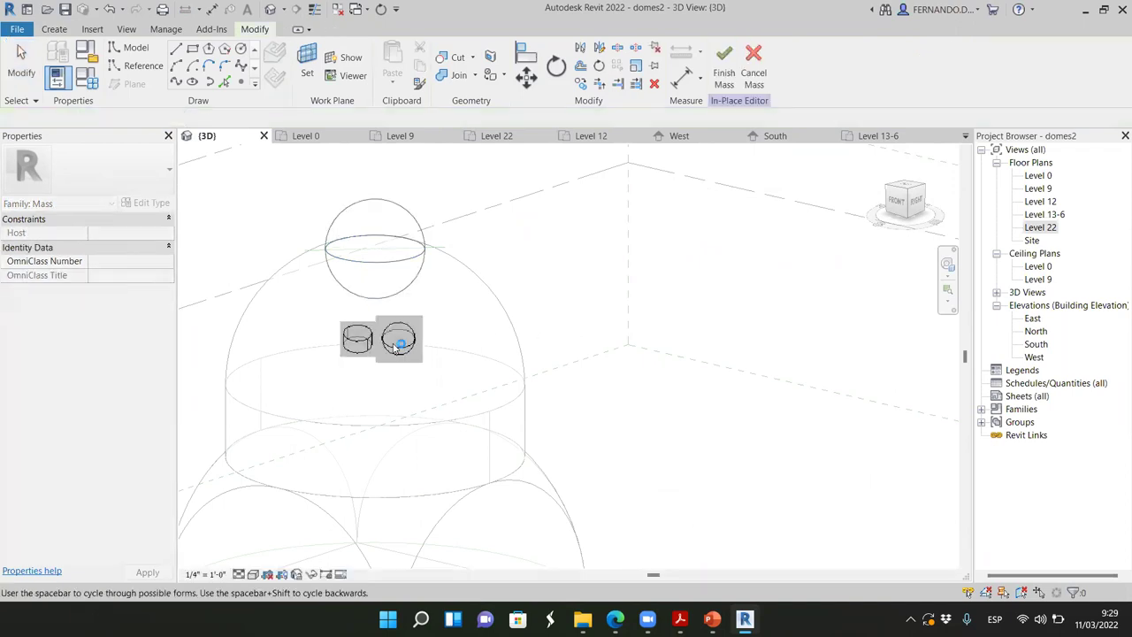
left_click(357, 347)
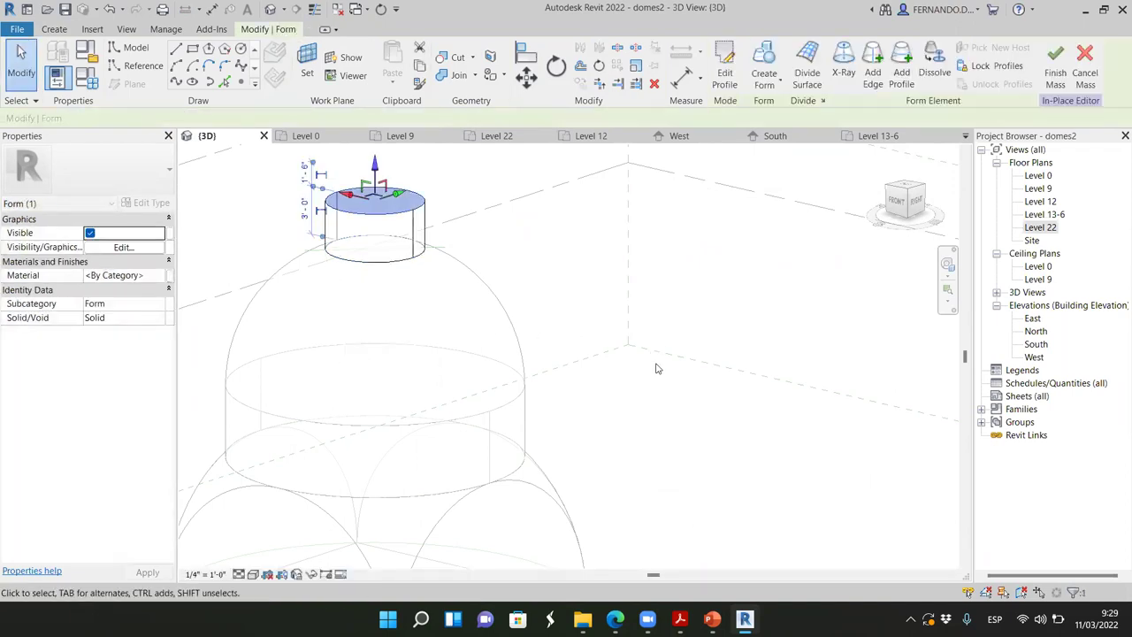
Step: Stretch the cylinder up to the level line at 26'-6" in the South elevation, 4'-6" tall, and finish the mass
scroll(731, 281, "down", 1)
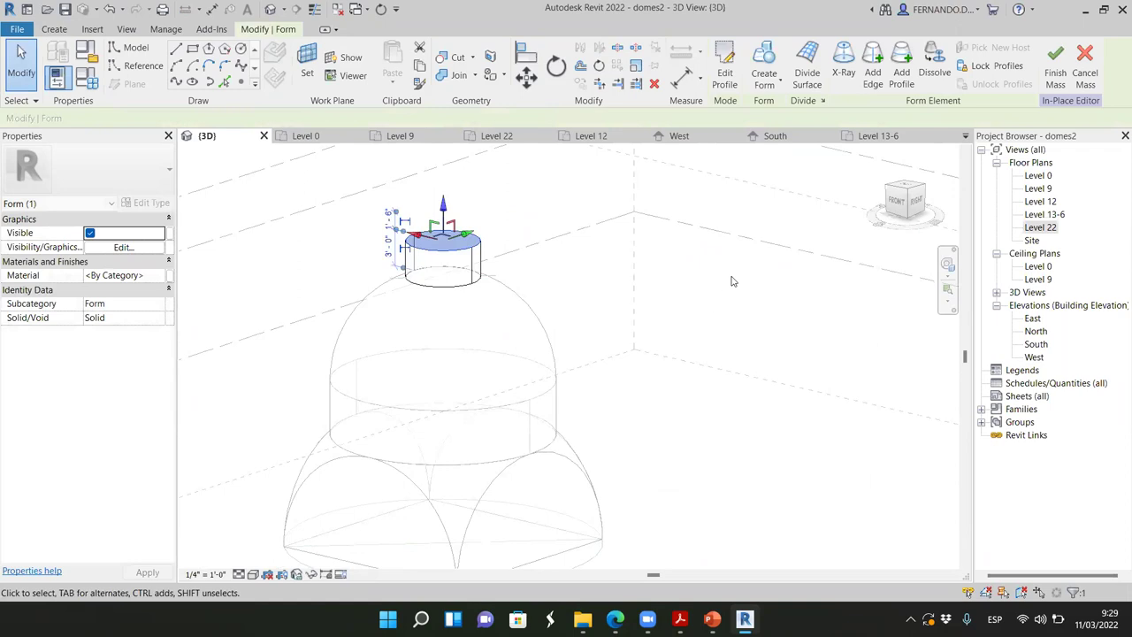
left_click(787, 137)
scroll(384, 261, "up", 3)
left_click_drag(419, 265, 419, 242)
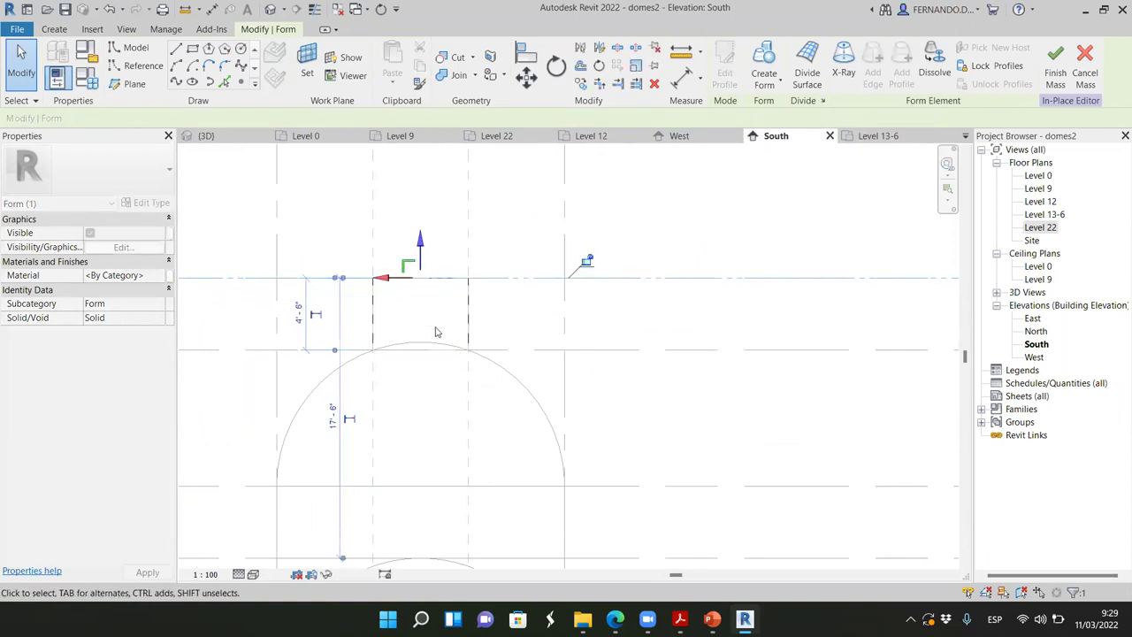
scroll(435, 331, "down", 2)
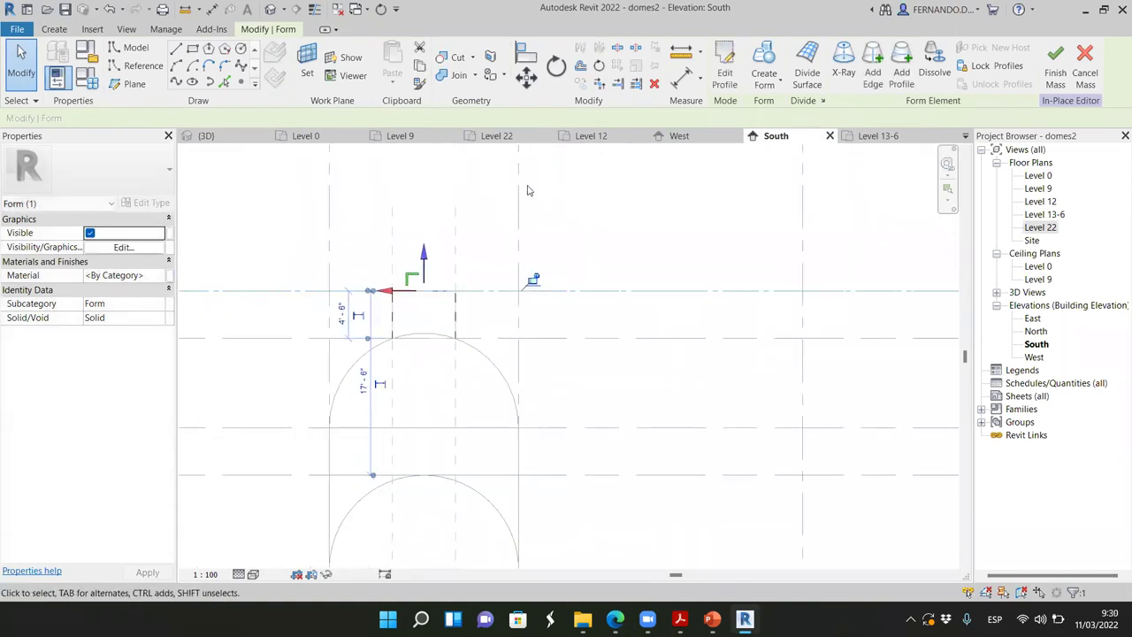
left_click(1057, 69)
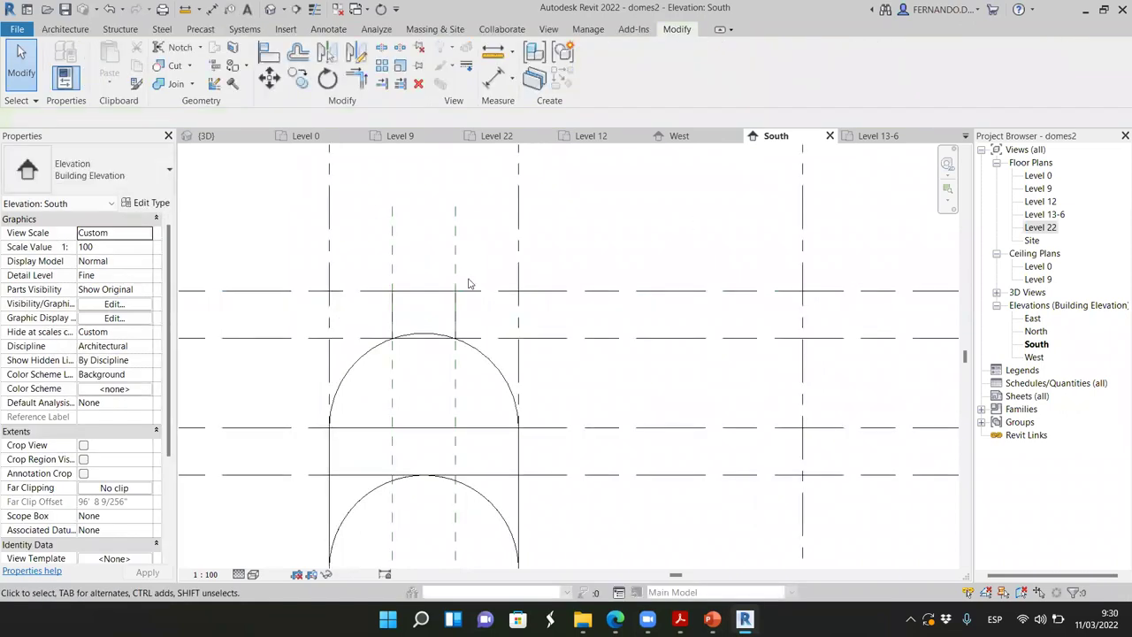
Step: Inspect the new lantern cylinder in 3D and examine the finished example's lantern against the levels in the South elevation
scroll(460, 292, "down", 3)
scroll(445, 307, "down", 2)
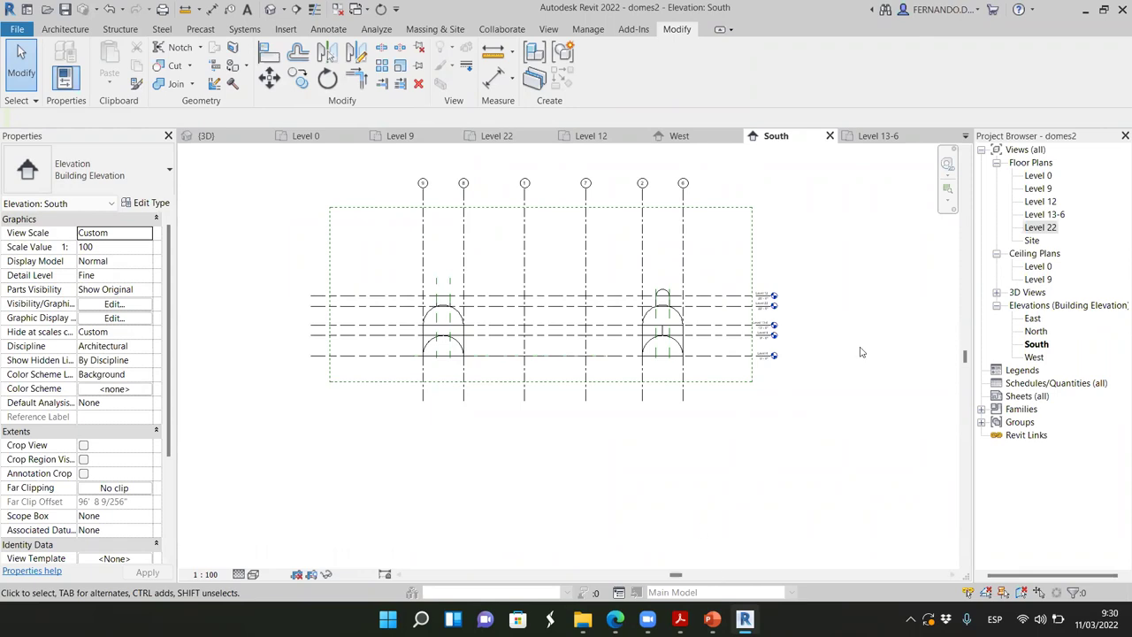
left_click(232, 138)
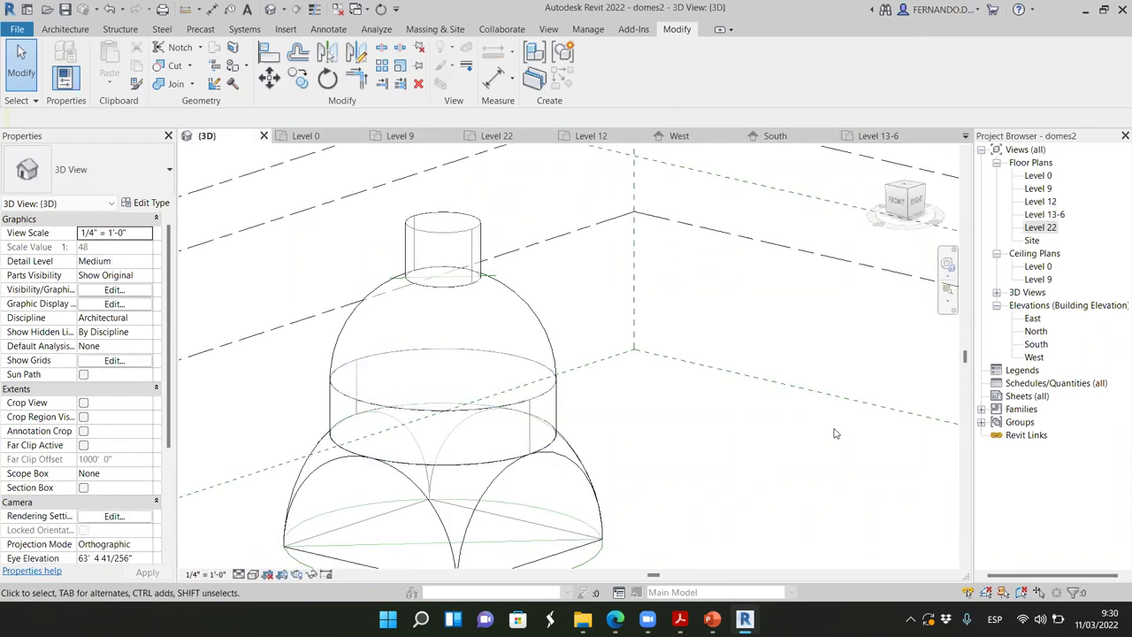
scroll(402, 392, "down", 2)
mouse_move(895, 212)
left_mouse_down()
mouse_move(880, 226)
mouse_move(892, 208)
left_mouse_up()
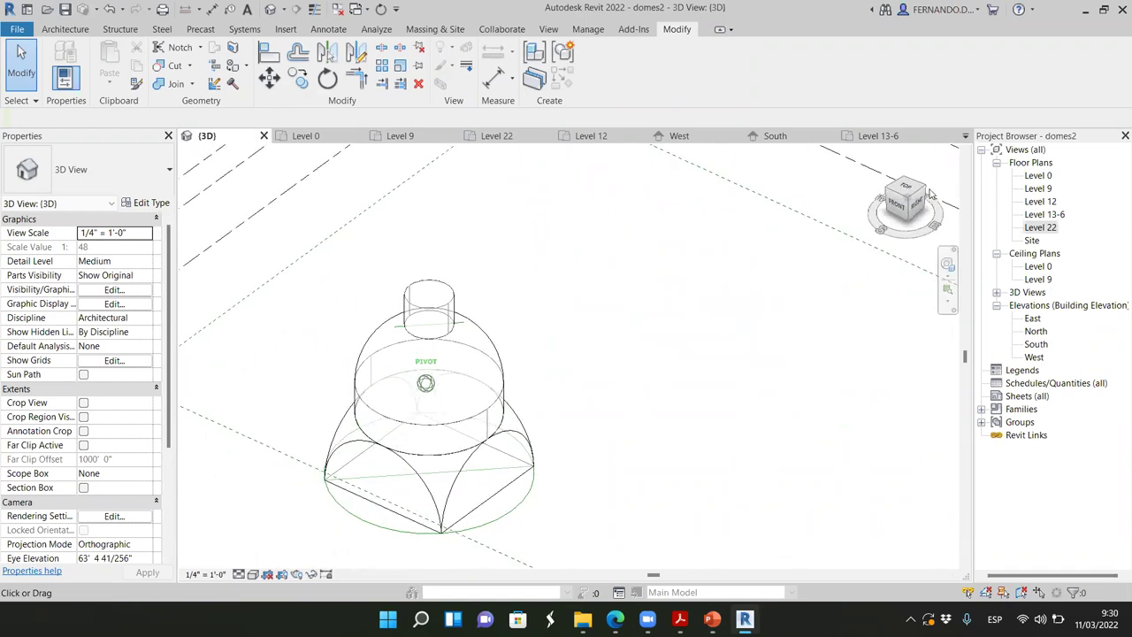
scroll(528, 389, "down", 2)
middle_click_drag(651, 283, 554, 309, "shift")
scroll(554, 308, "up", 4)
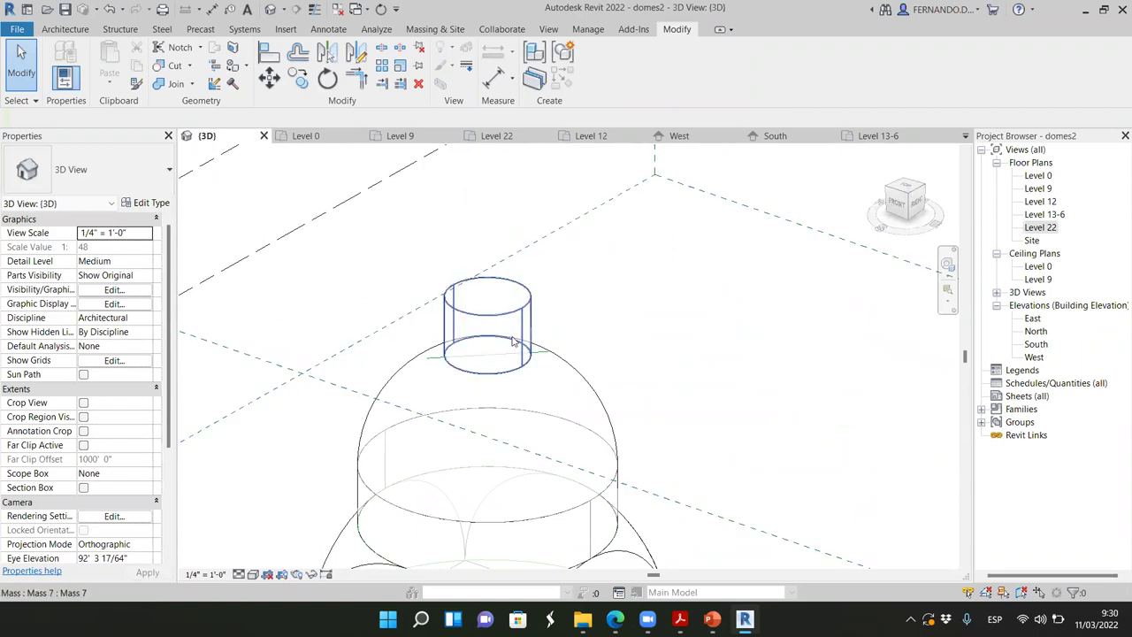
scroll(512, 341, "down", 2)
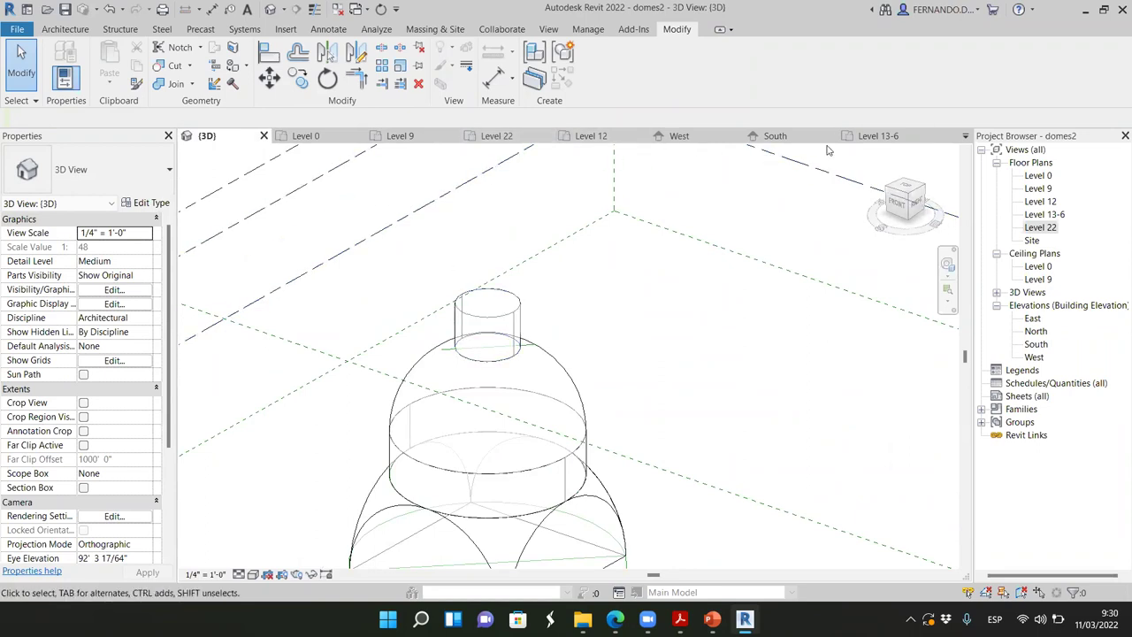
left_click(788, 139)
scroll(745, 274, "up", 5)
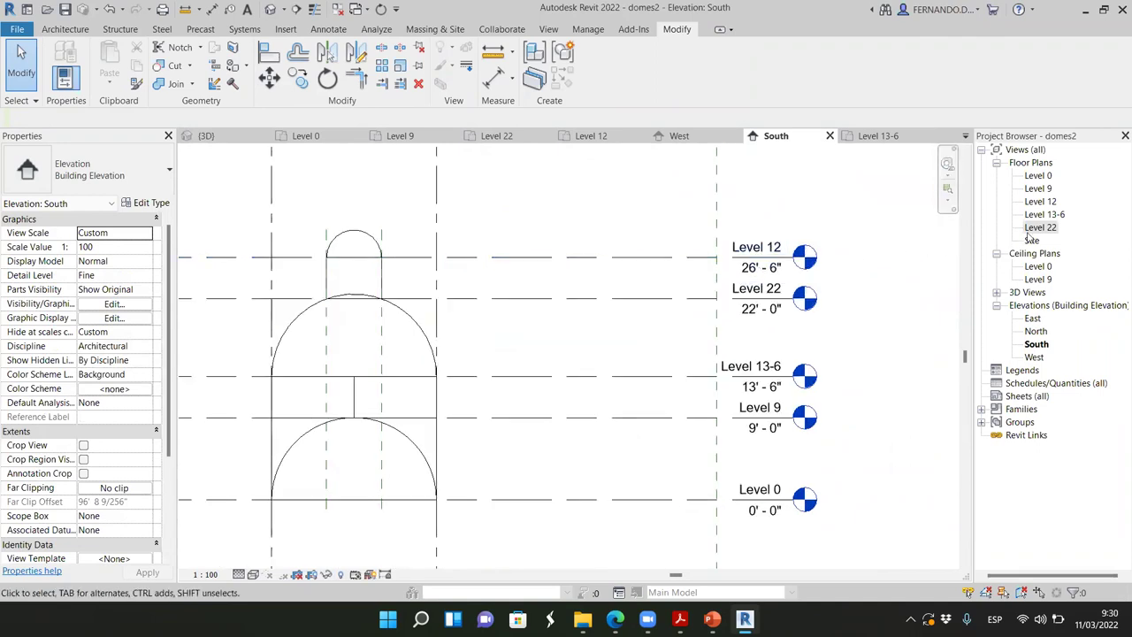
Step: Try to create a new floor plan view for the level at the top of the lantern cylinder
left_click(549, 29)
left_click(577, 52)
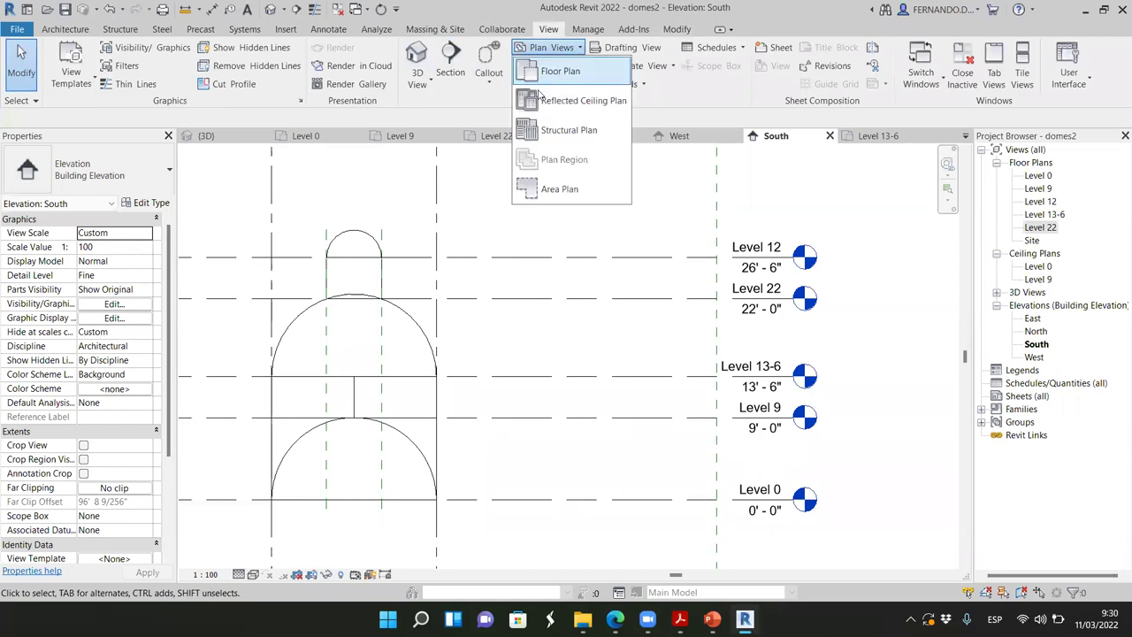
left_click(552, 72)
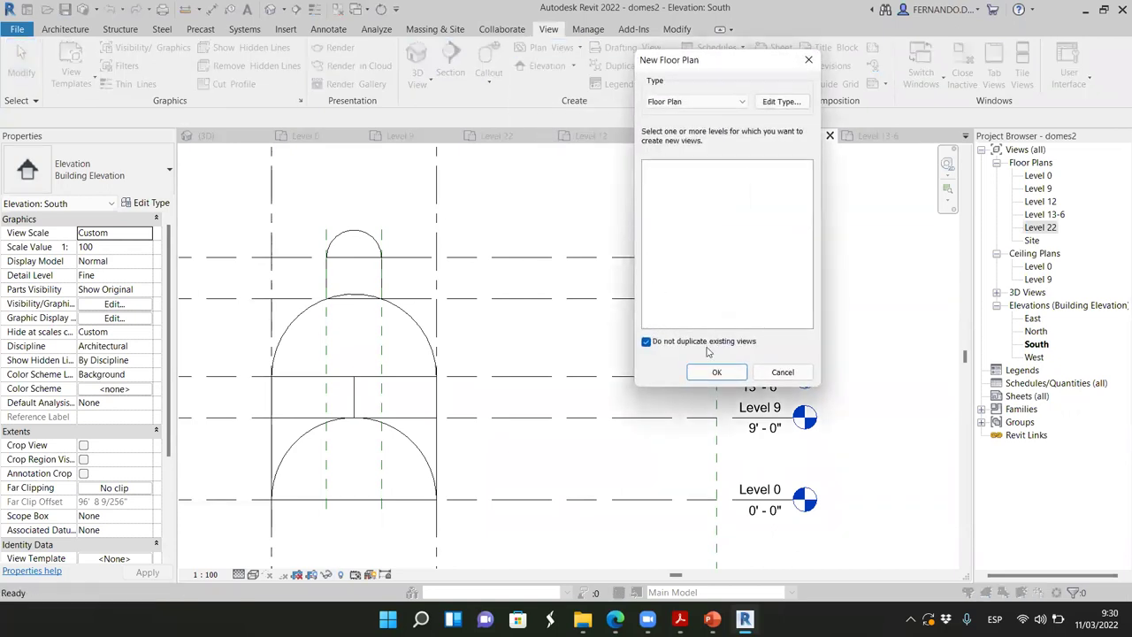
left_click(718, 372)
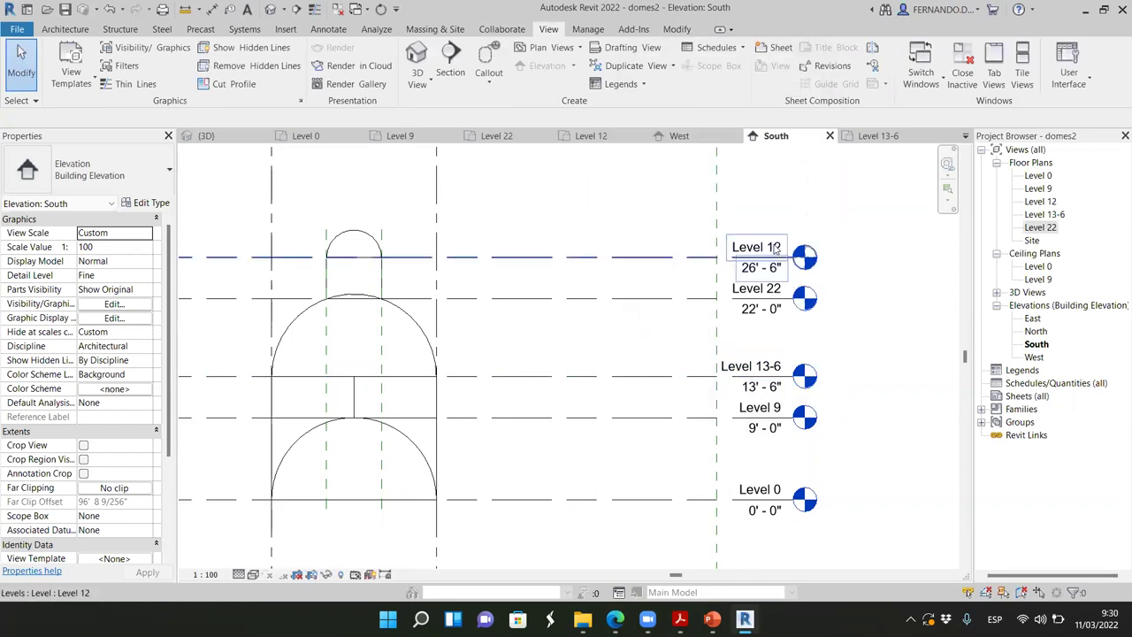
Step: Rename the level at 26'-6" to Level 26-6 in the South elevation, renaming its corresponding views as well
scroll(812, 234, "up", 2)
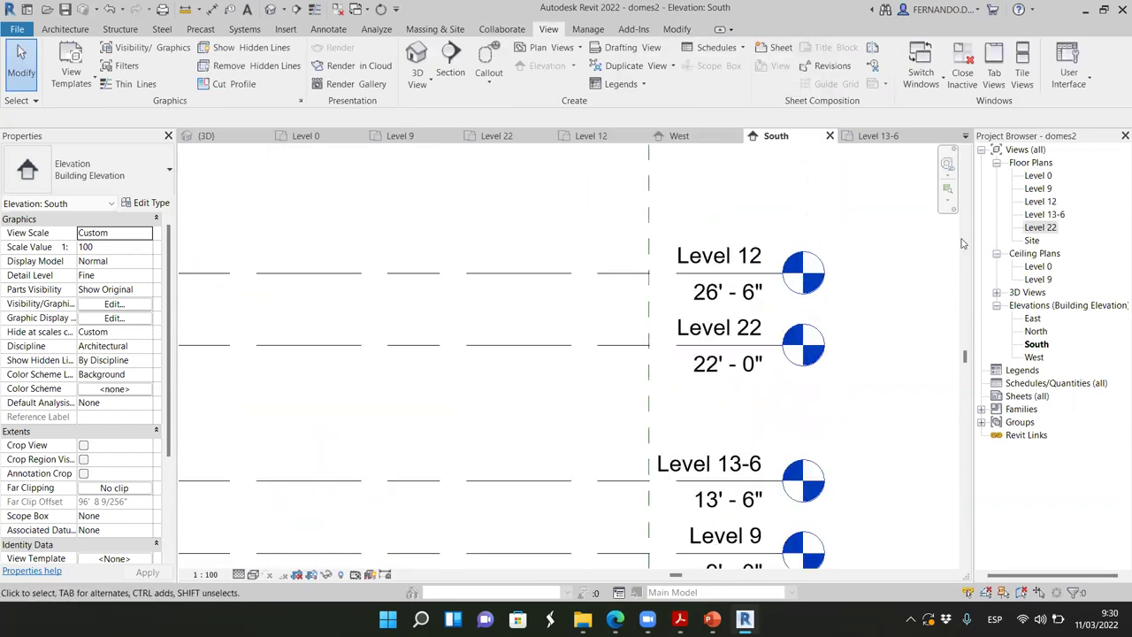
left_click(752, 257)
left_click(756, 256)
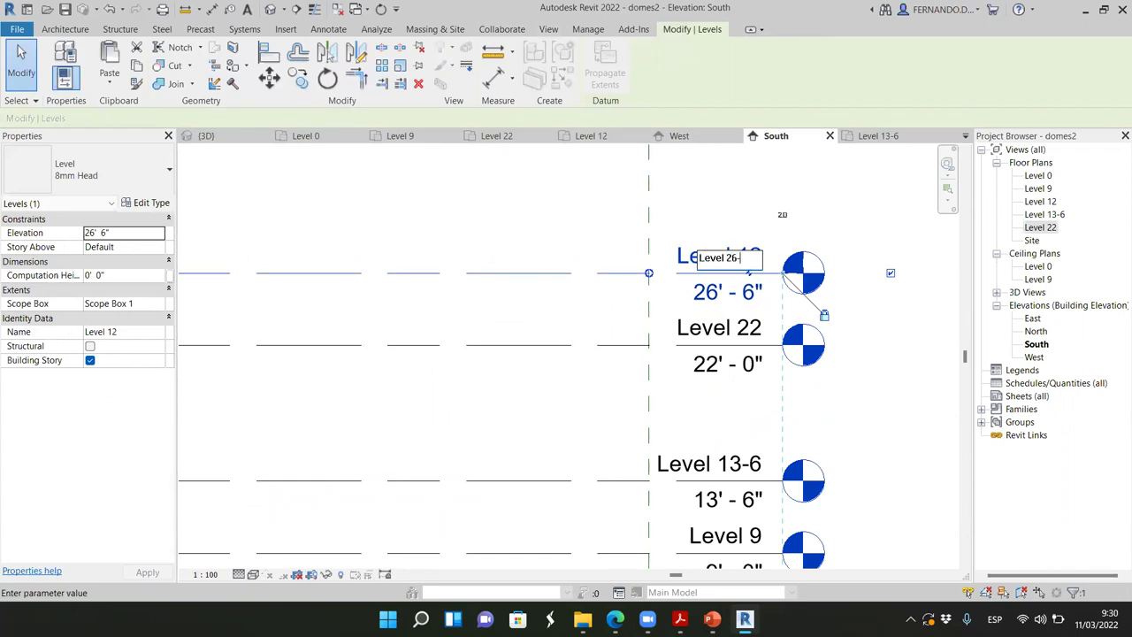
key("Return")
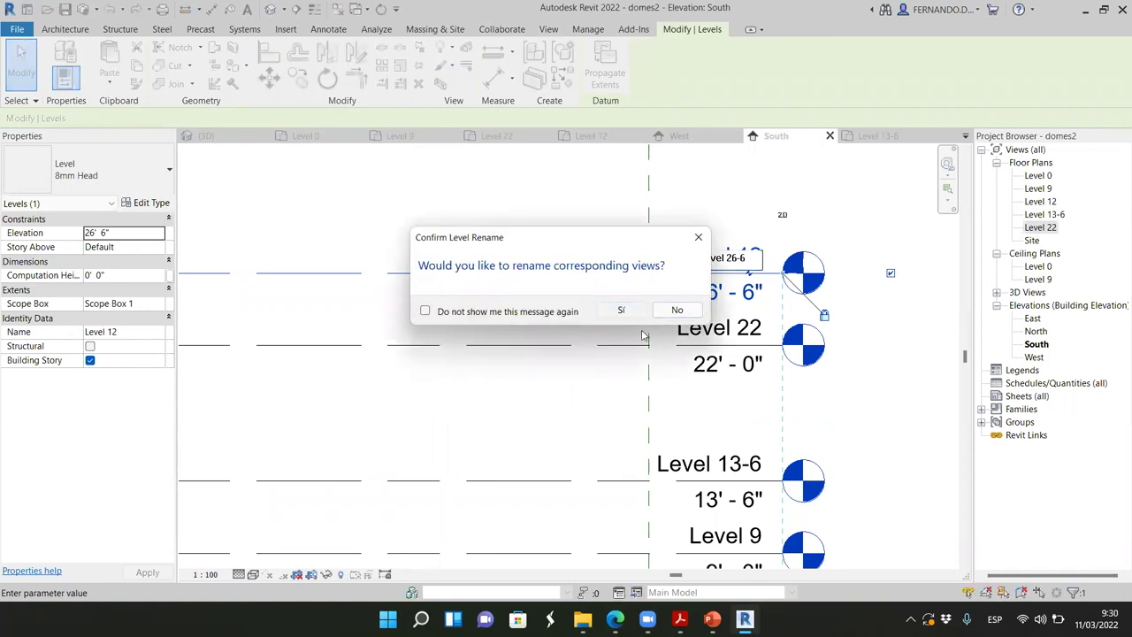
key("Return")
scroll(800, 310, "down", 5)
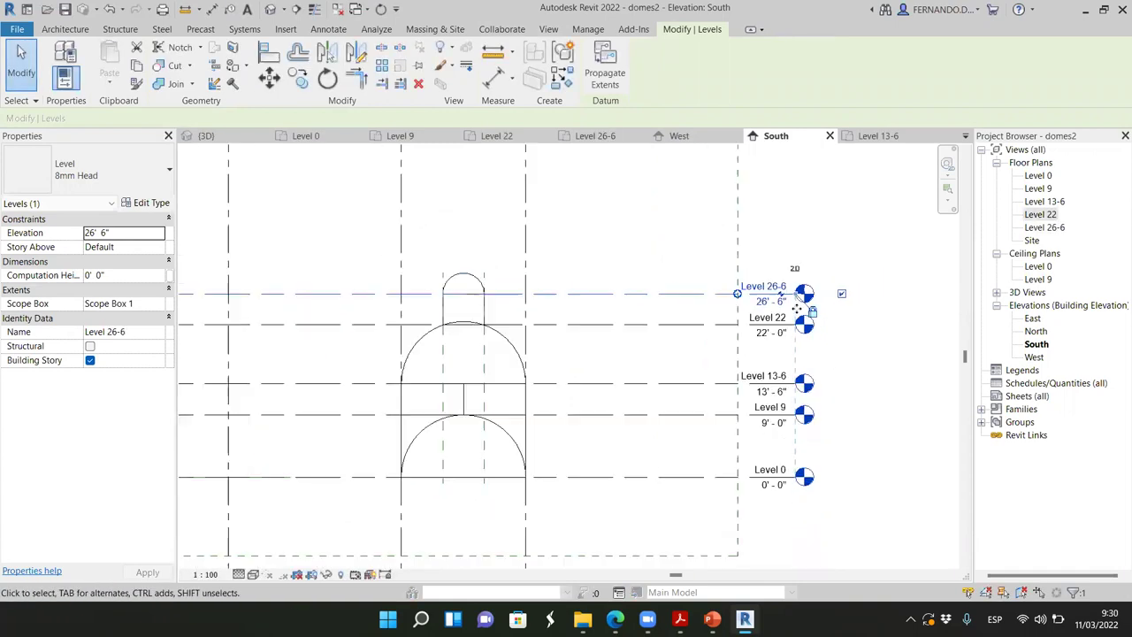
left_click(867, 221)
Step: Start a new in-place mass with the default name in the Level 26-6 floor plan and display the view in wireframe
double_click(1044, 227)
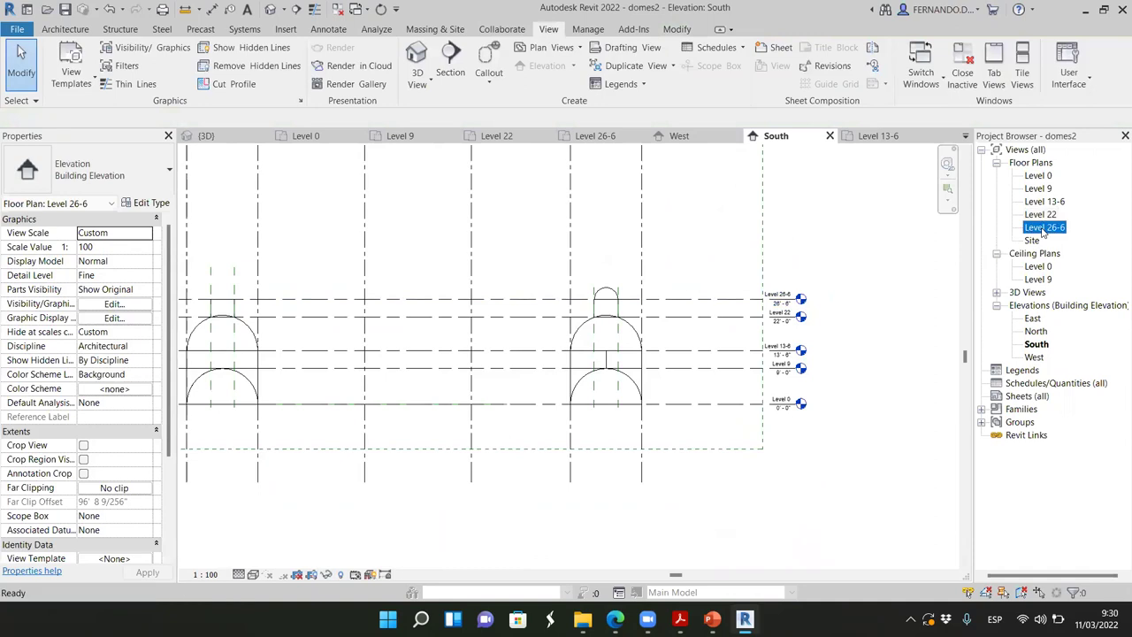
scroll(619, 354, "down", 3)
scroll(481, 314, "up", 5)
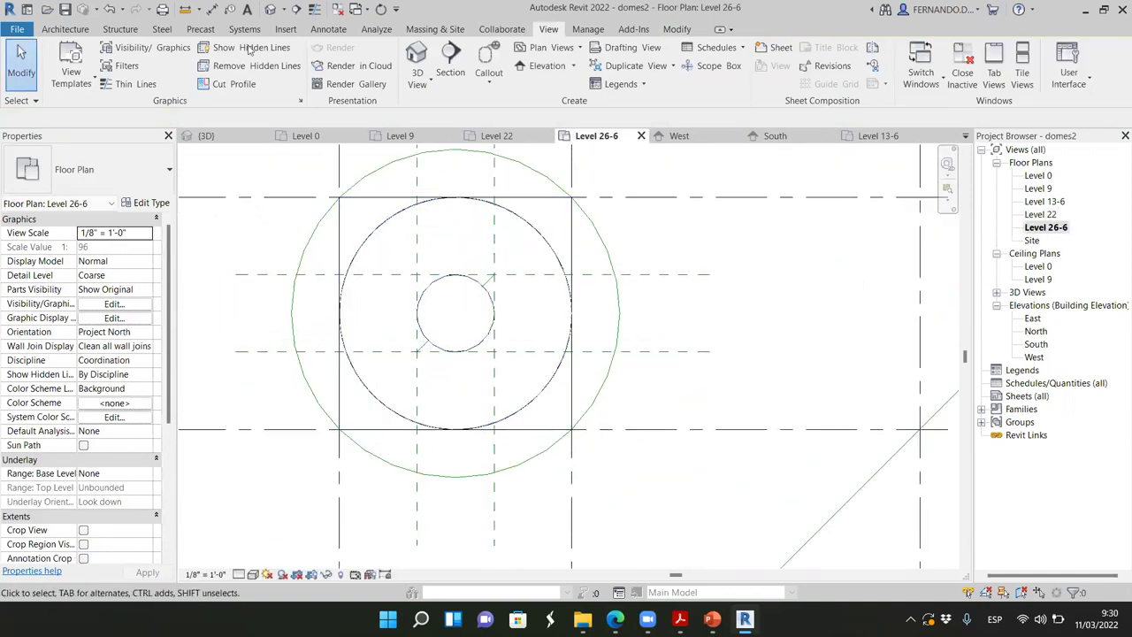
left_click(433, 29)
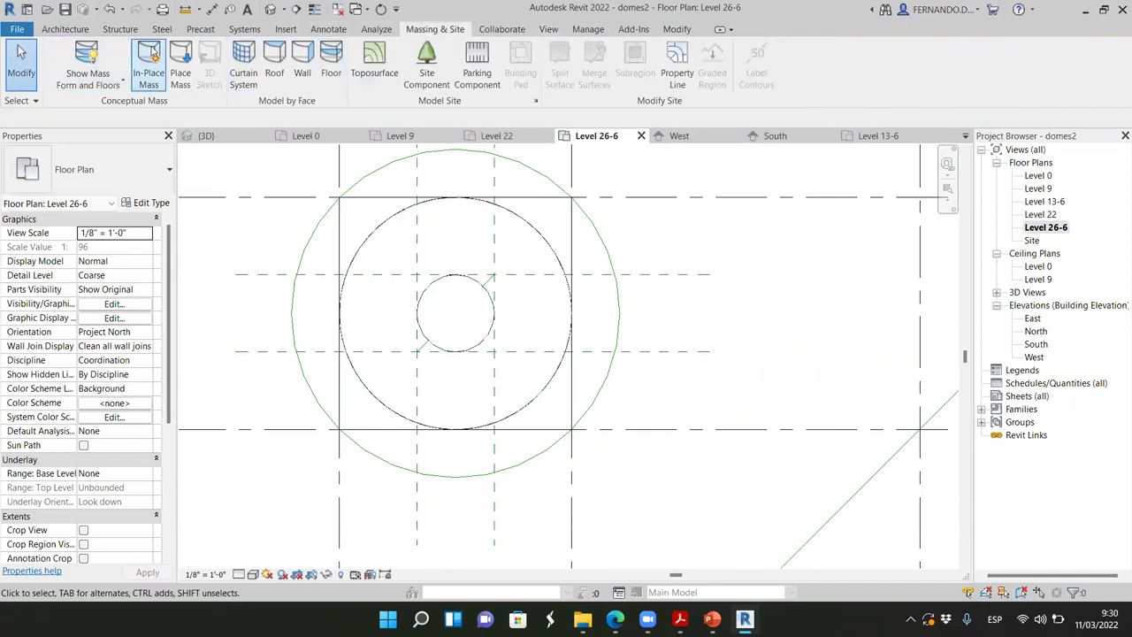
left_click(149, 63)
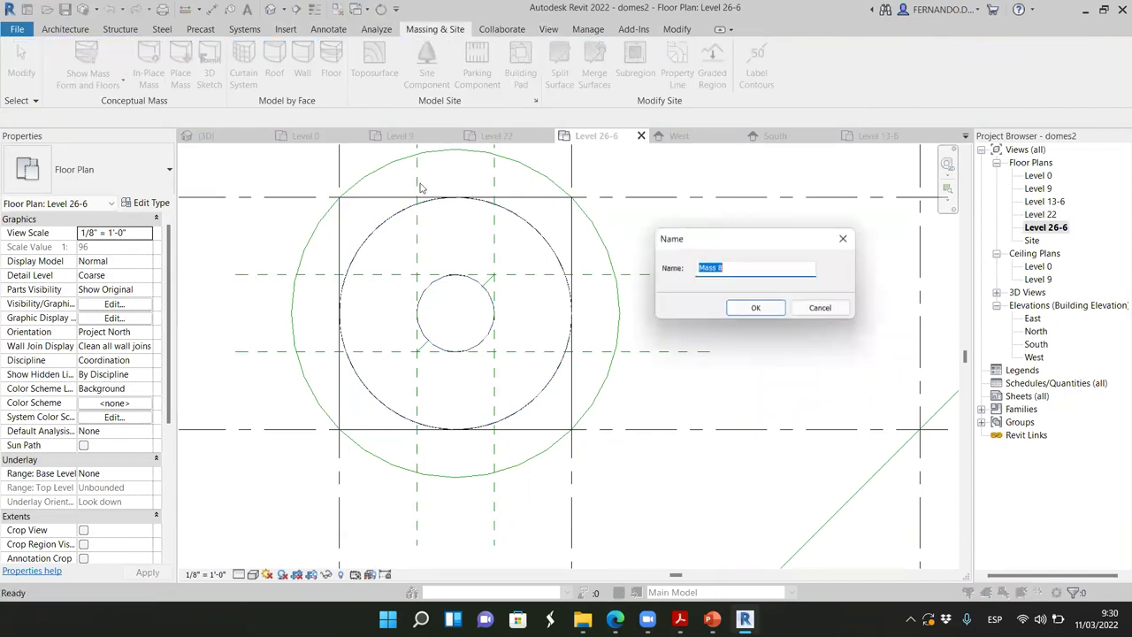
left_click(756, 310)
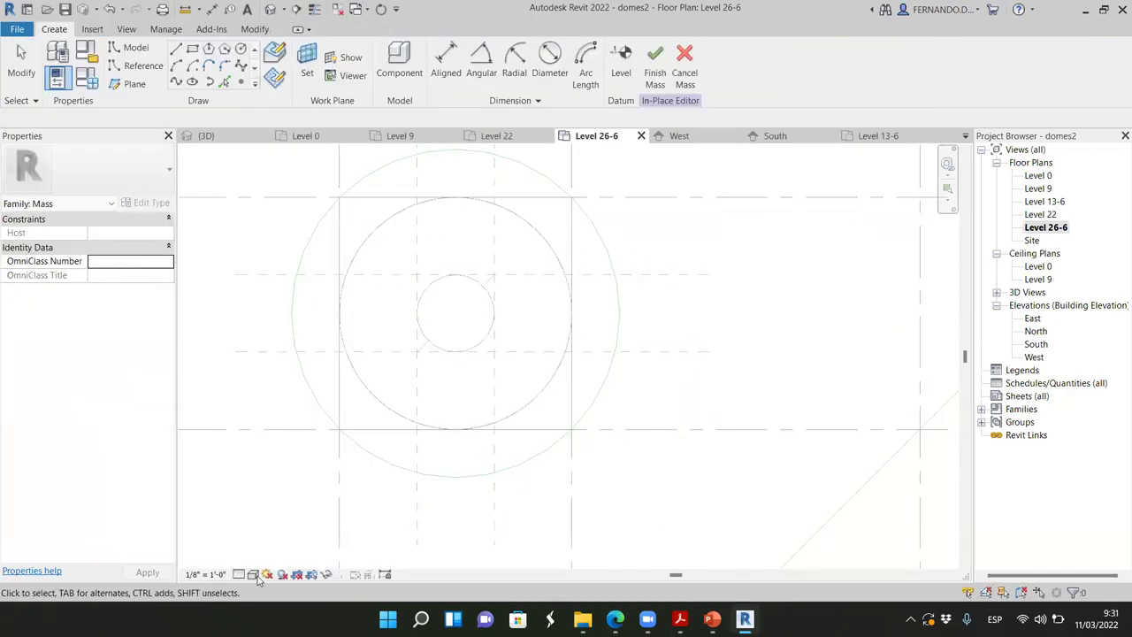
left_click(254, 575)
left_click(292, 501)
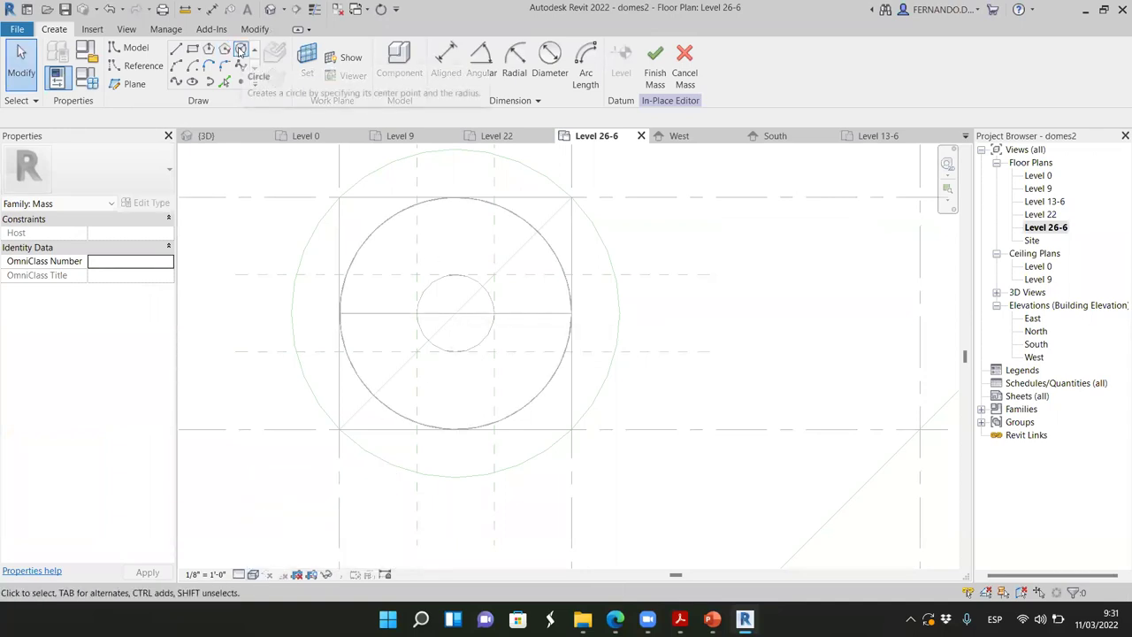
Step: Draw a circle with a 3'-0" radius on the Level 26-6 work plane, centred on the lantern cylinder
left_click(307, 64)
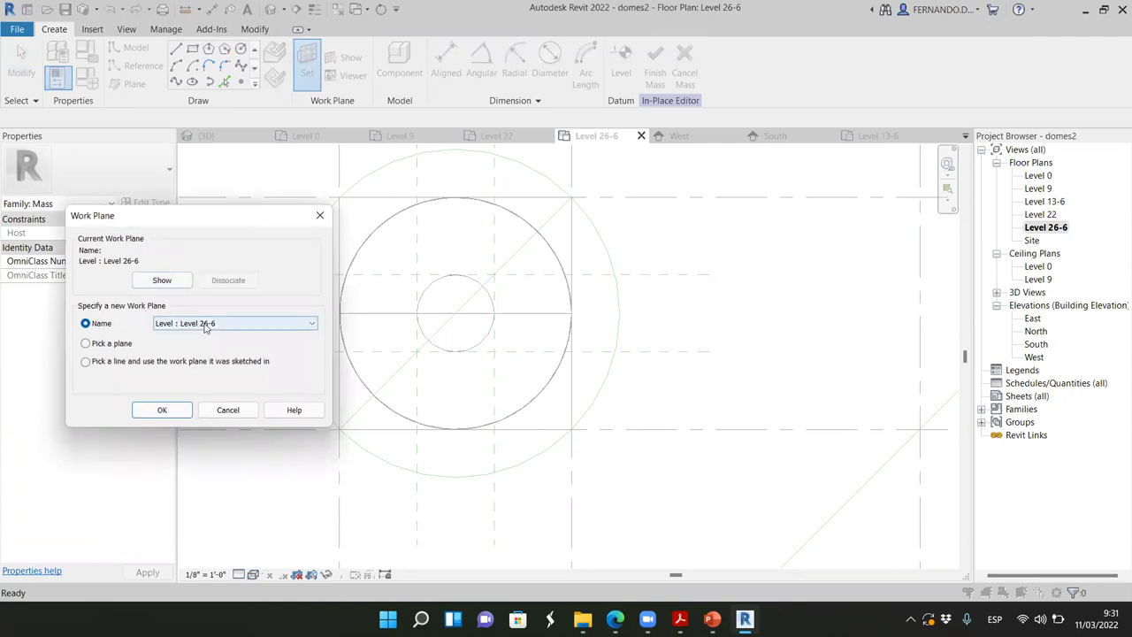
left_click(163, 410)
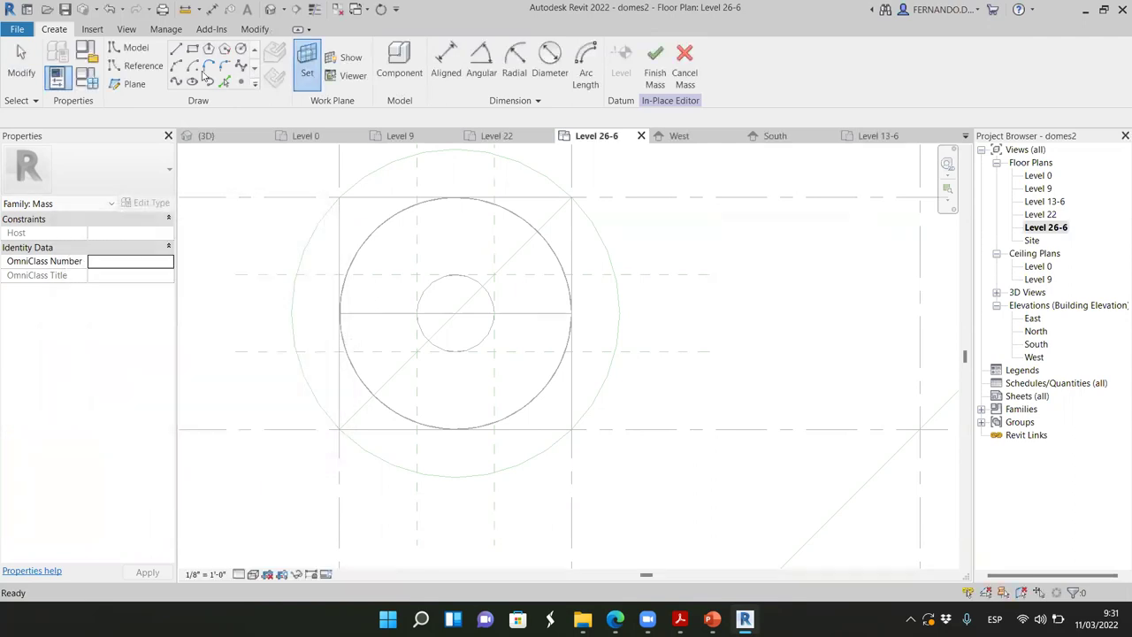
left_click(240, 50)
scroll(454, 301, "up", 2)
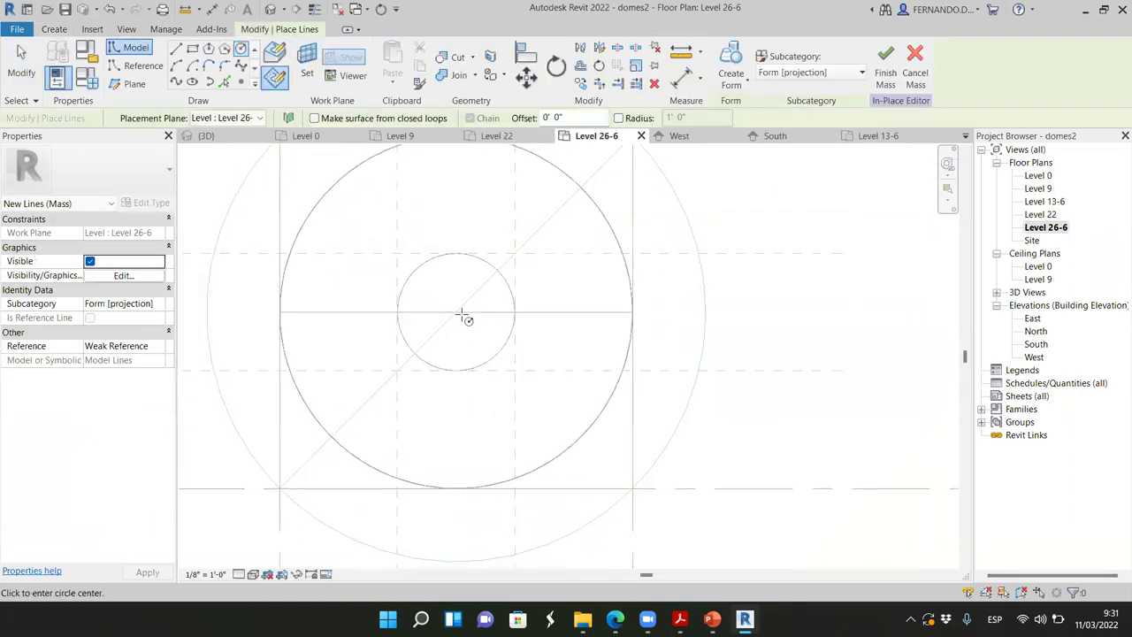
left_click(456, 312)
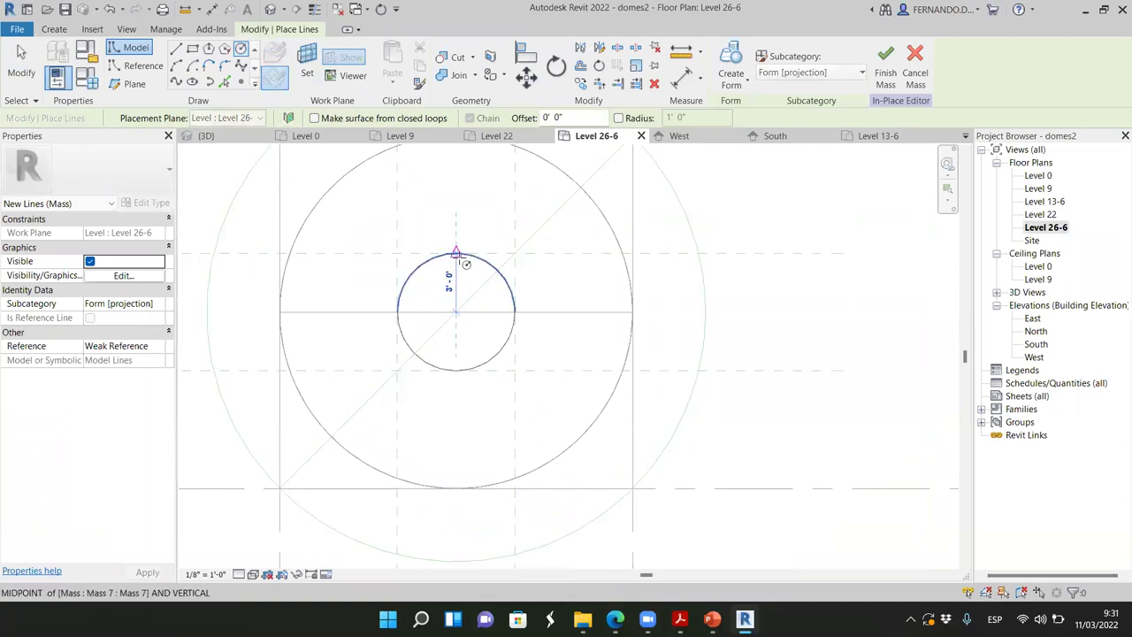
left_click(455, 254)
Step: Create a solid sphere form from the circle on top of the lantern cylinder in the 3D view
left_click(222, 142)
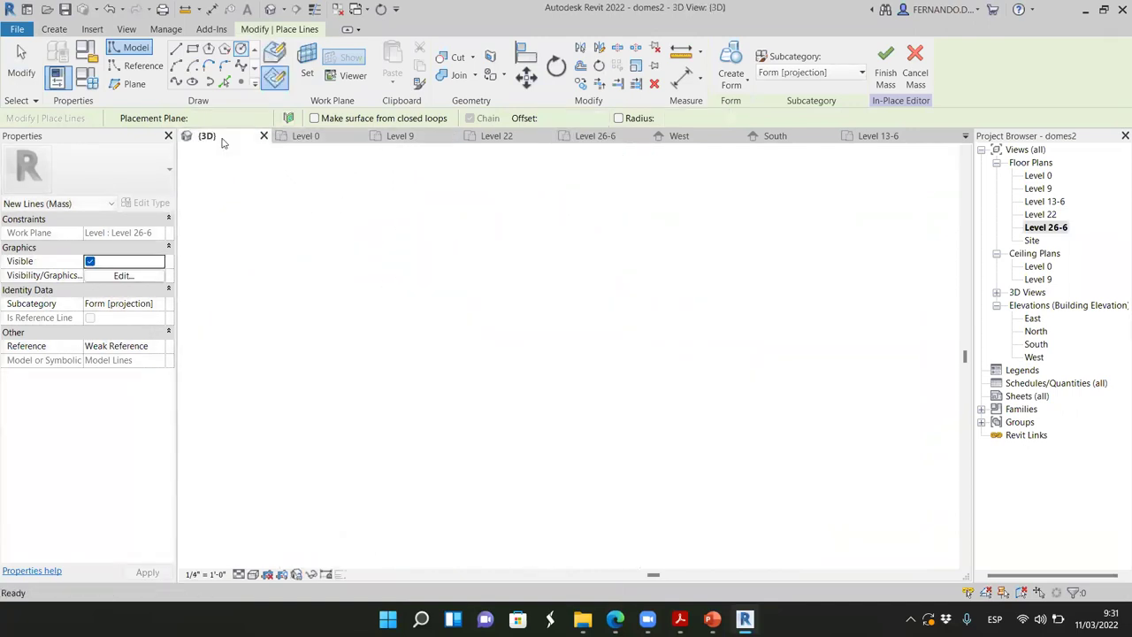
key("Escape")
key("Escape")
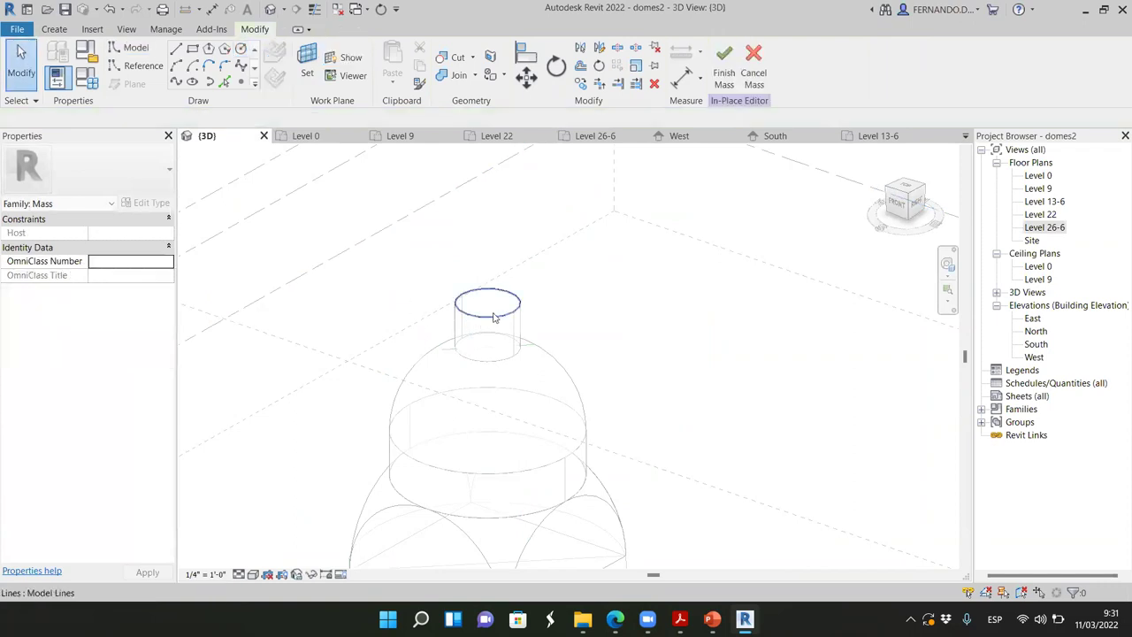
left_click(497, 318)
left_click(733, 84)
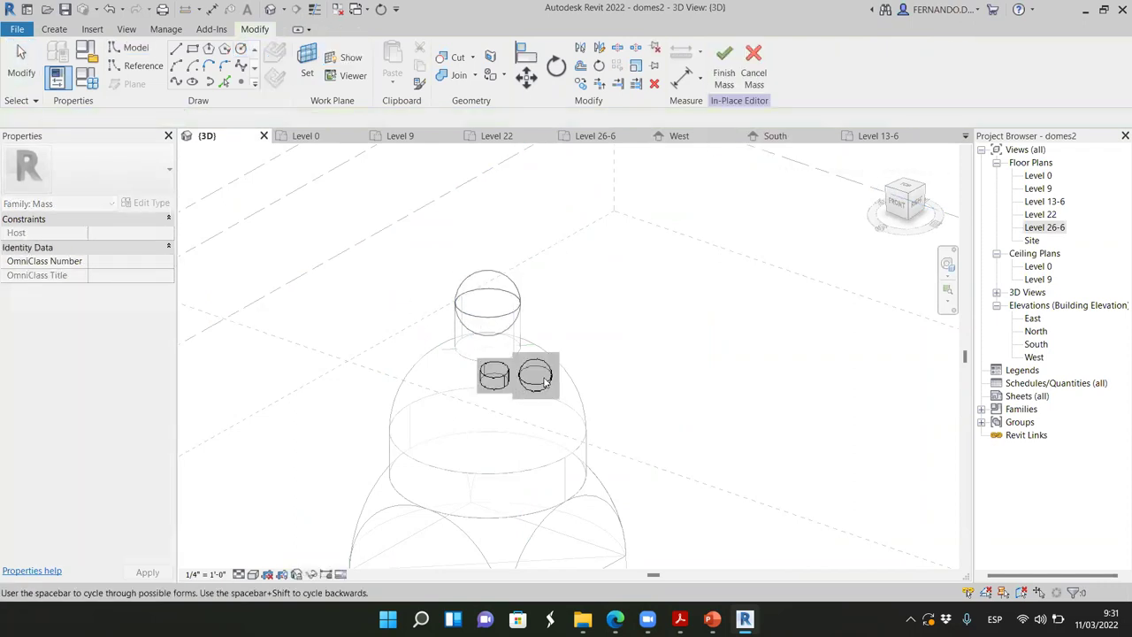
left_click(536, 376)
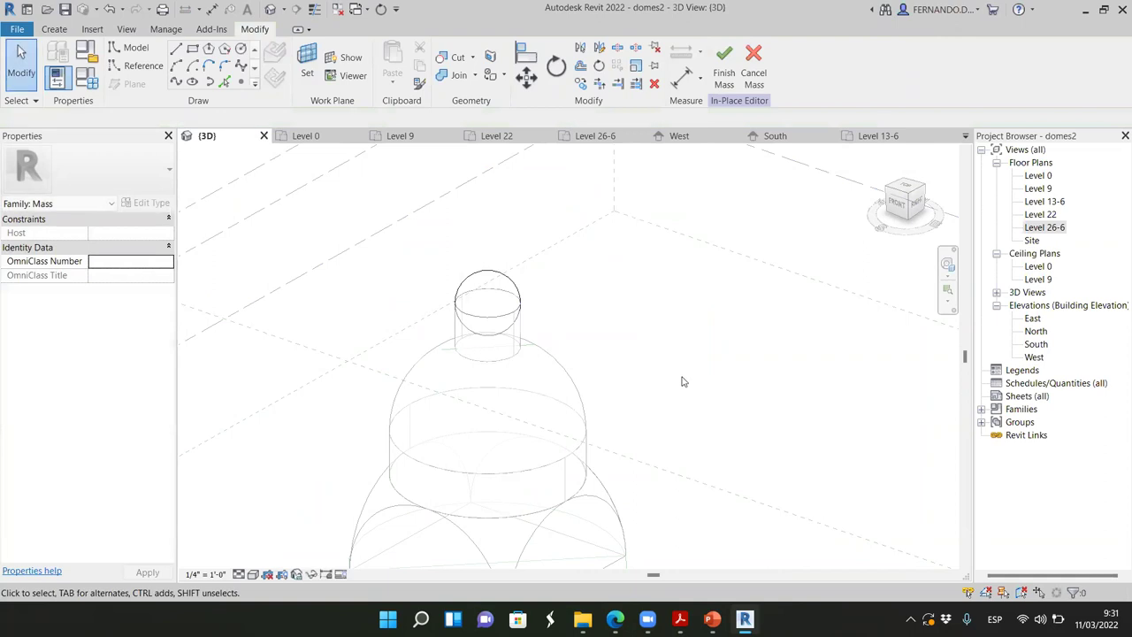
scroll(520, 305, "up", 1)
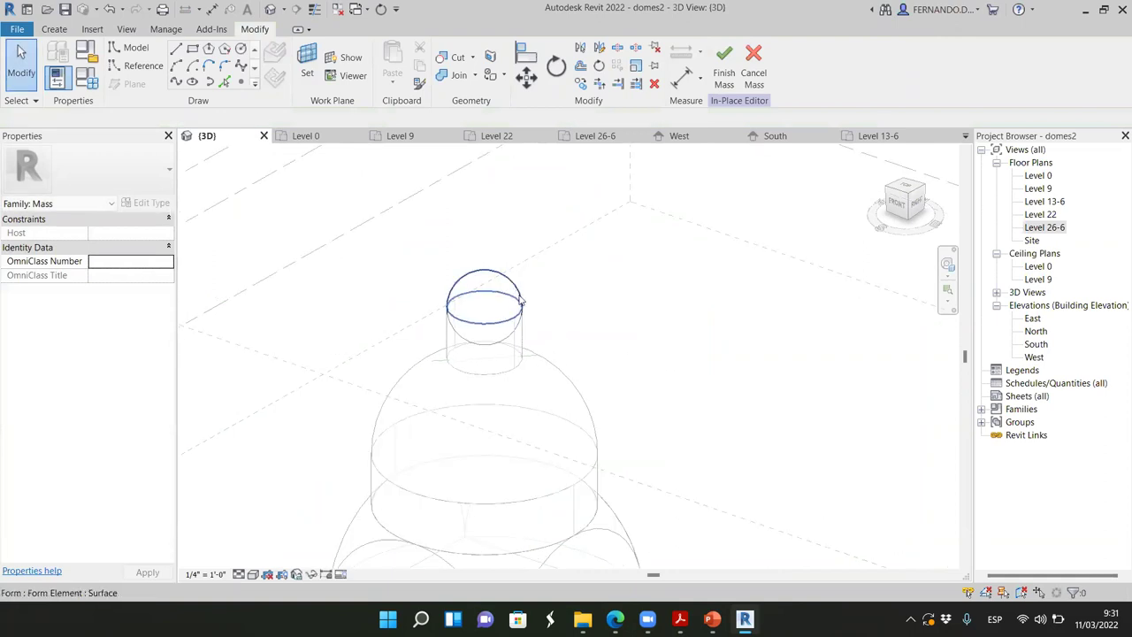
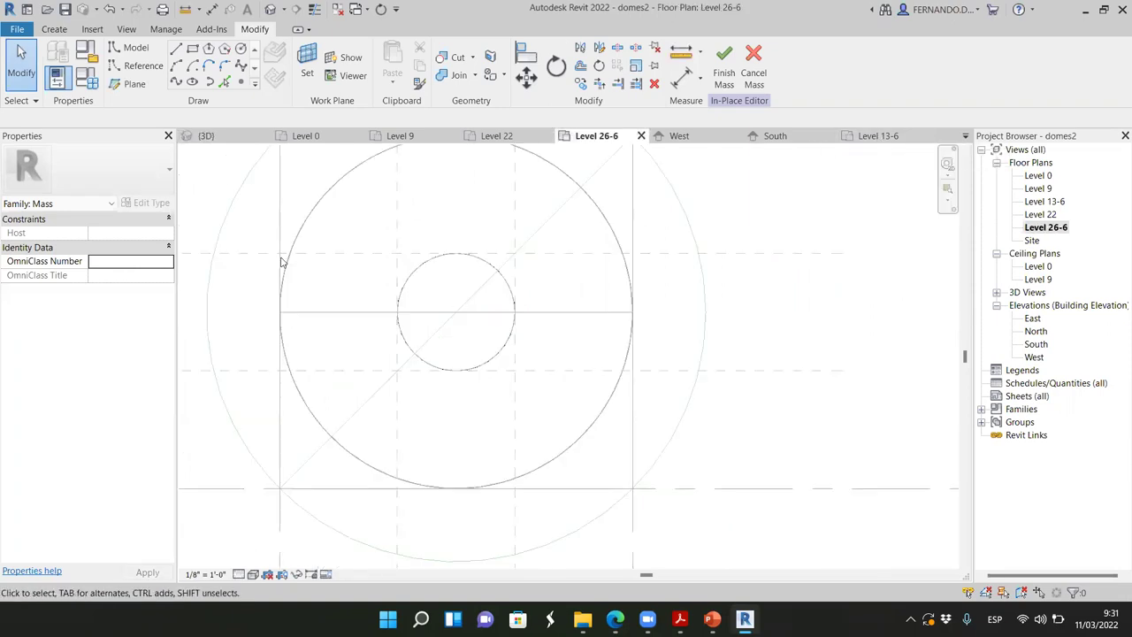
Step: Draw a rectangle about 9'-0" high around the lantern circle in the Level 26-6 floor plan
left_click(192, 52)
left_click(372, 227)
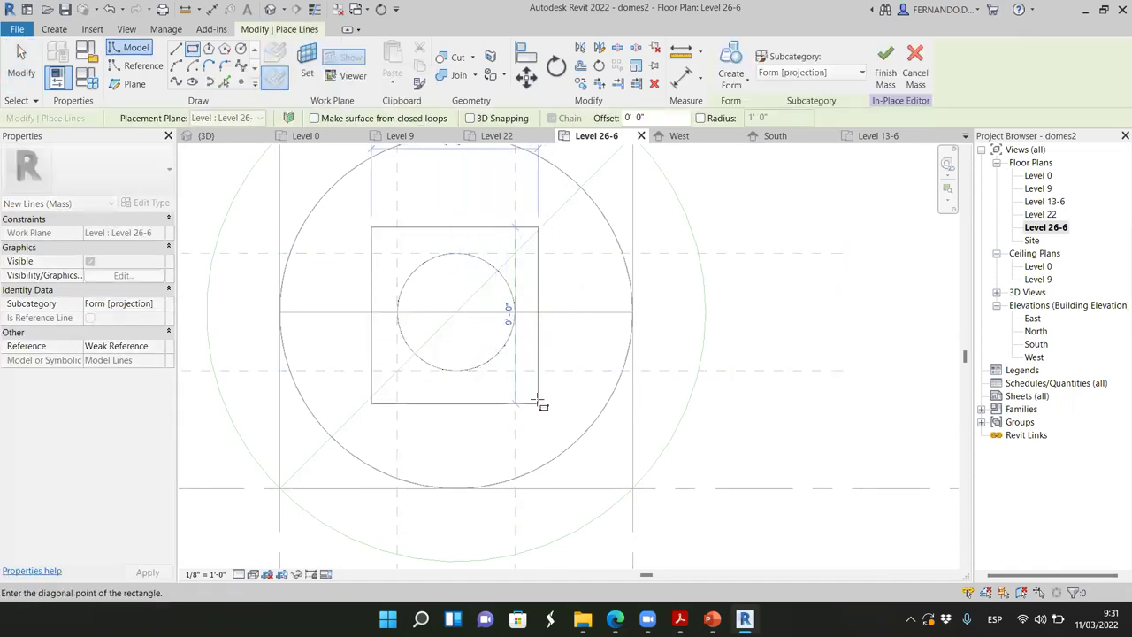
left_click(537, 404)
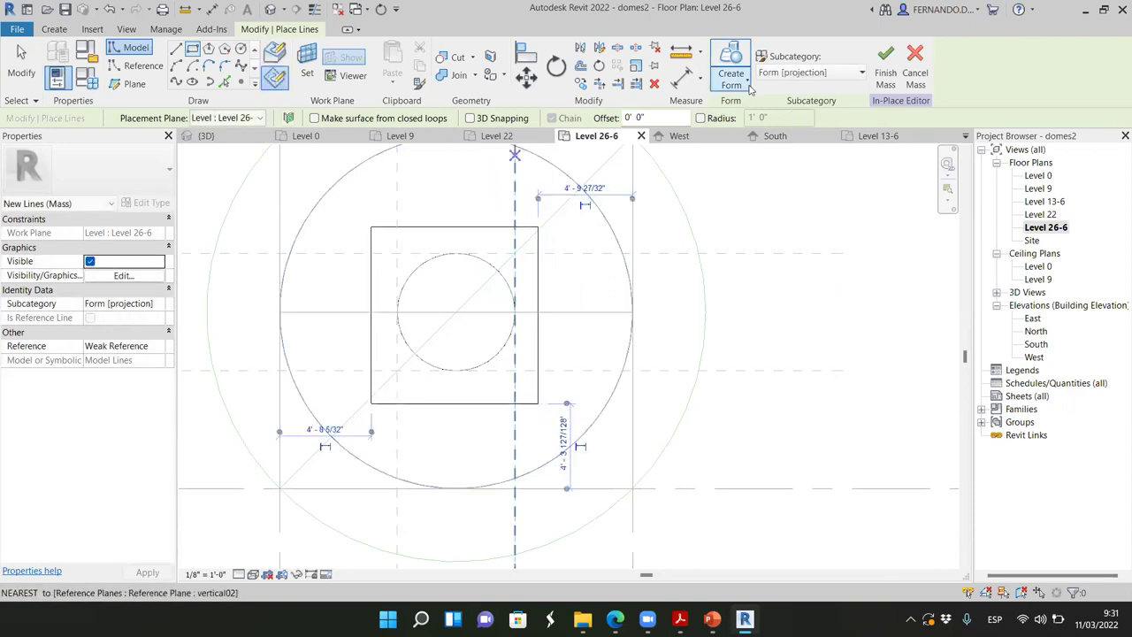
Step: Create a void form from the rectangle in 3D and stretch it down over the sphere's lower half, about 3'-10" deep
key("ctrl+Tab")
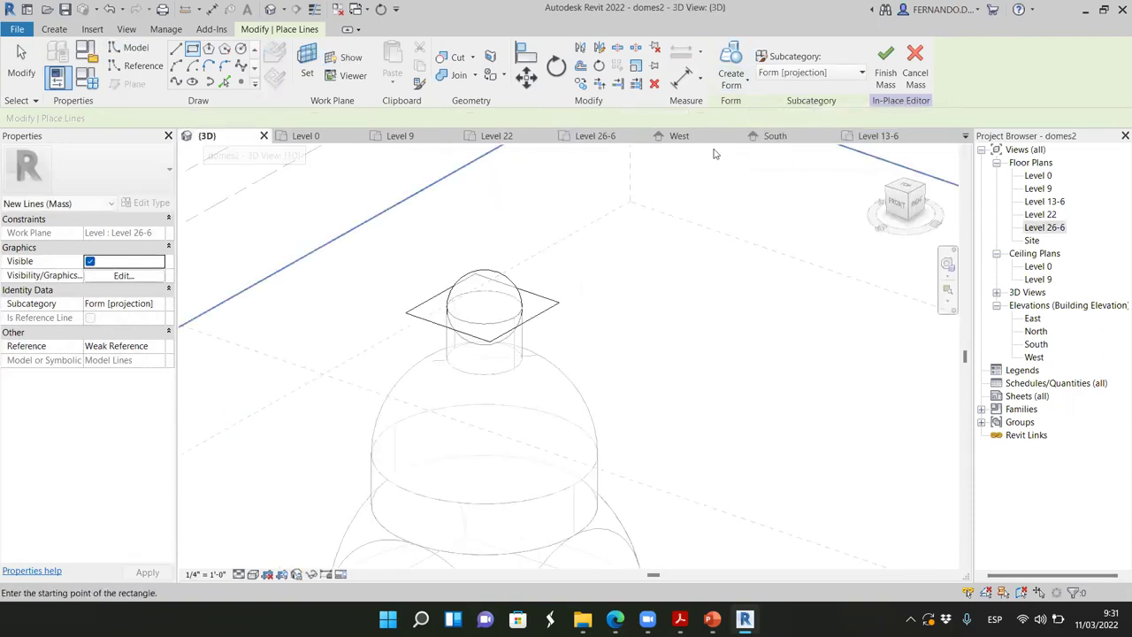
left_click(17, 71)
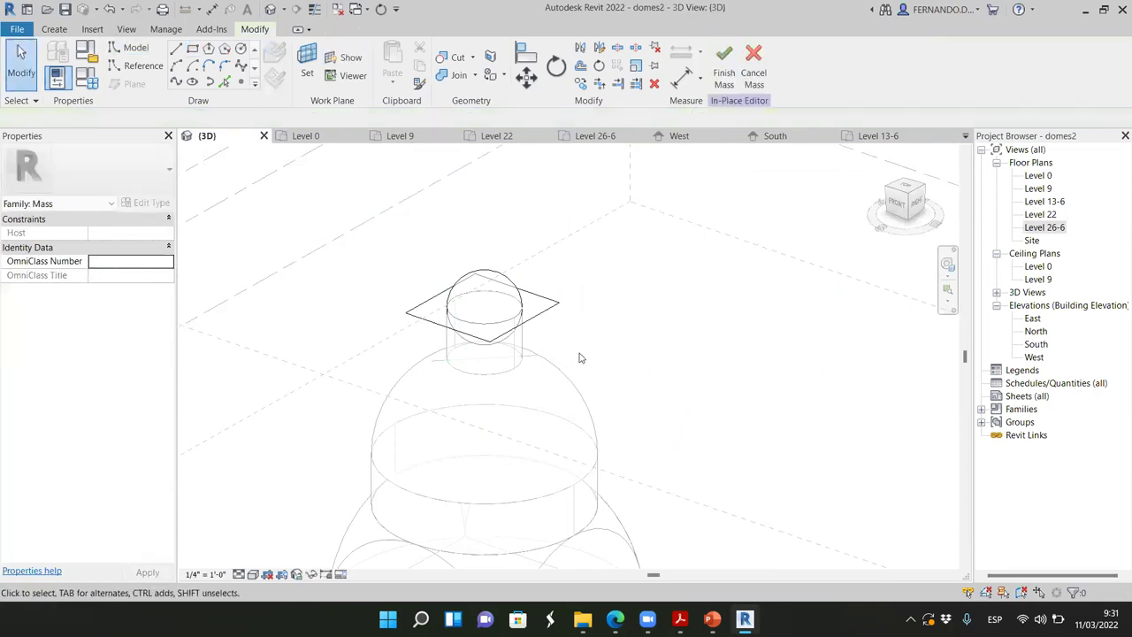
left_click(551, 309)
left_click(738, 88)
left_click(752, 139)
left_click_drag(482, 301, 655, 379)
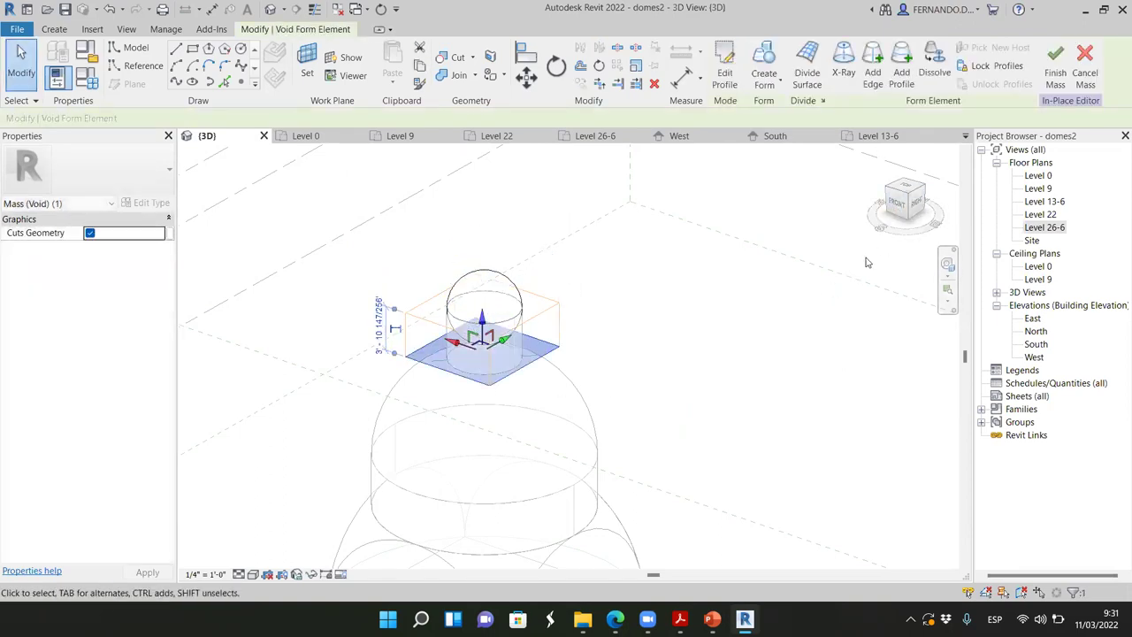
Step: Extend the void's bottom face down to Level 22 in the front view, 4'-6" deep, and finish the mass
left_click(896, 202)
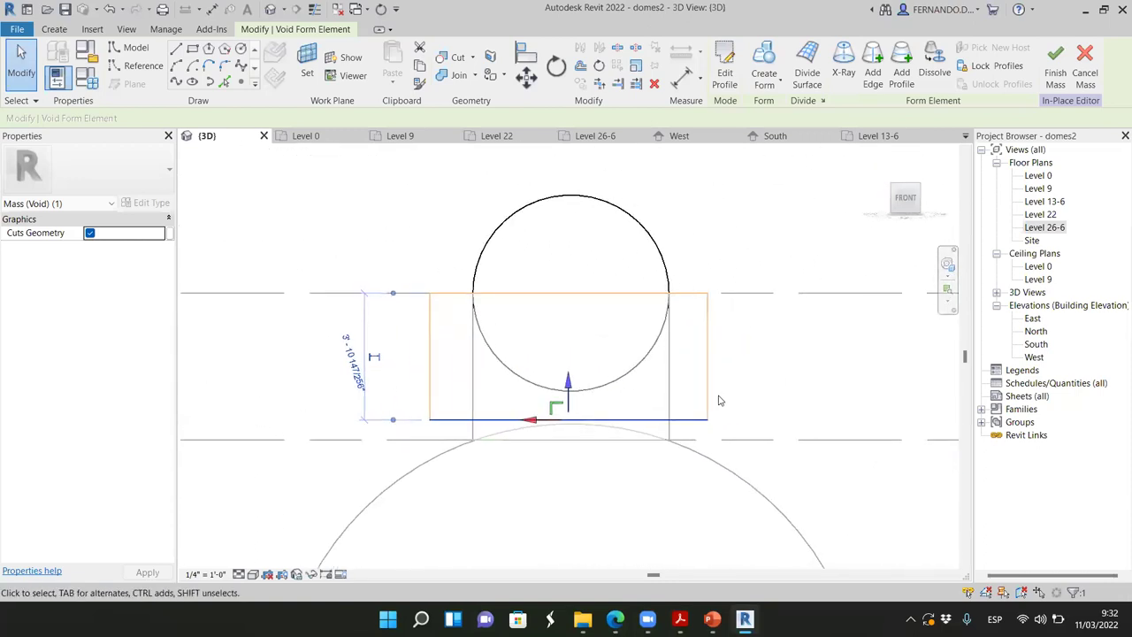
mouse_move(583, 420)
left_mouse_down()
mouse_move(573, 409)
mouse_move(574, 440)
left_mouse_up()
scroll(543, 261, "down", 1)
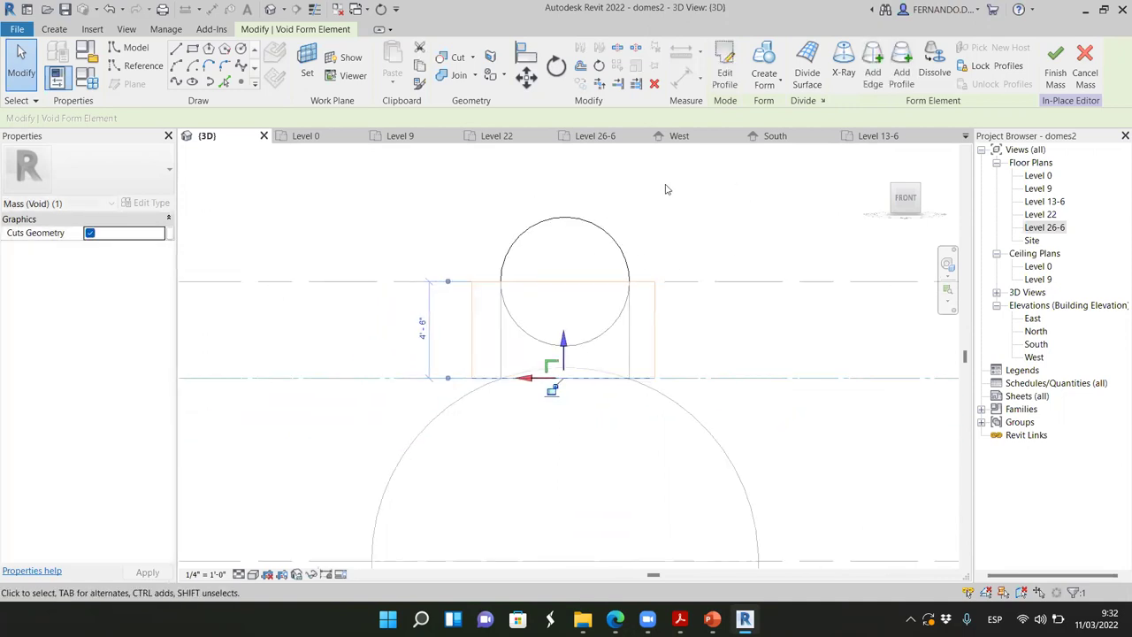
left_click(921, 184)
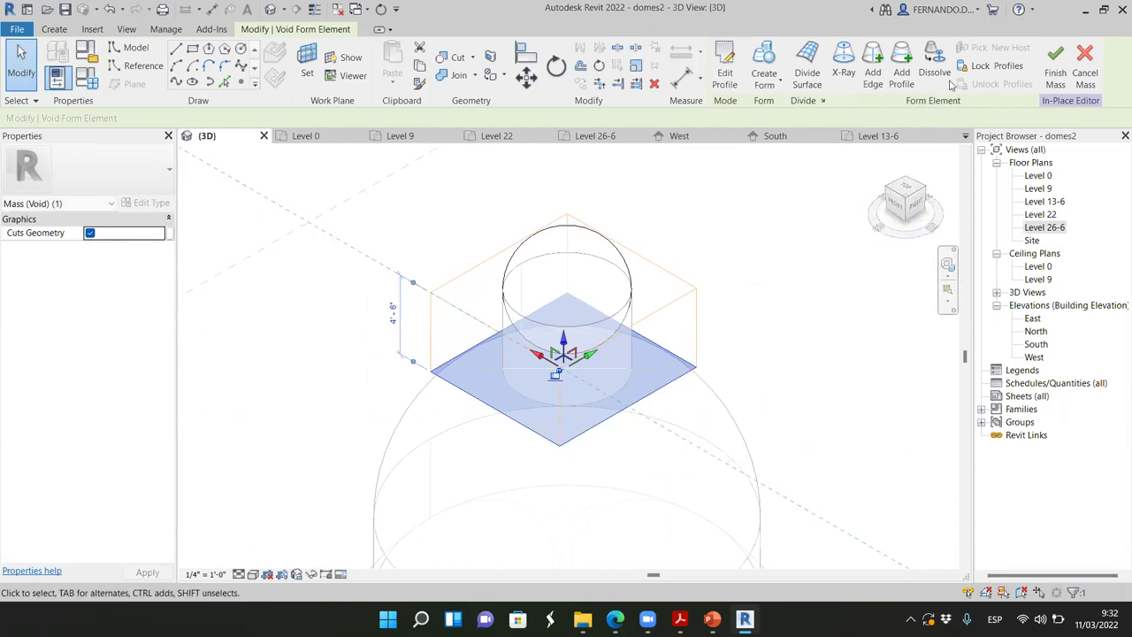
left_click(1055, 64)
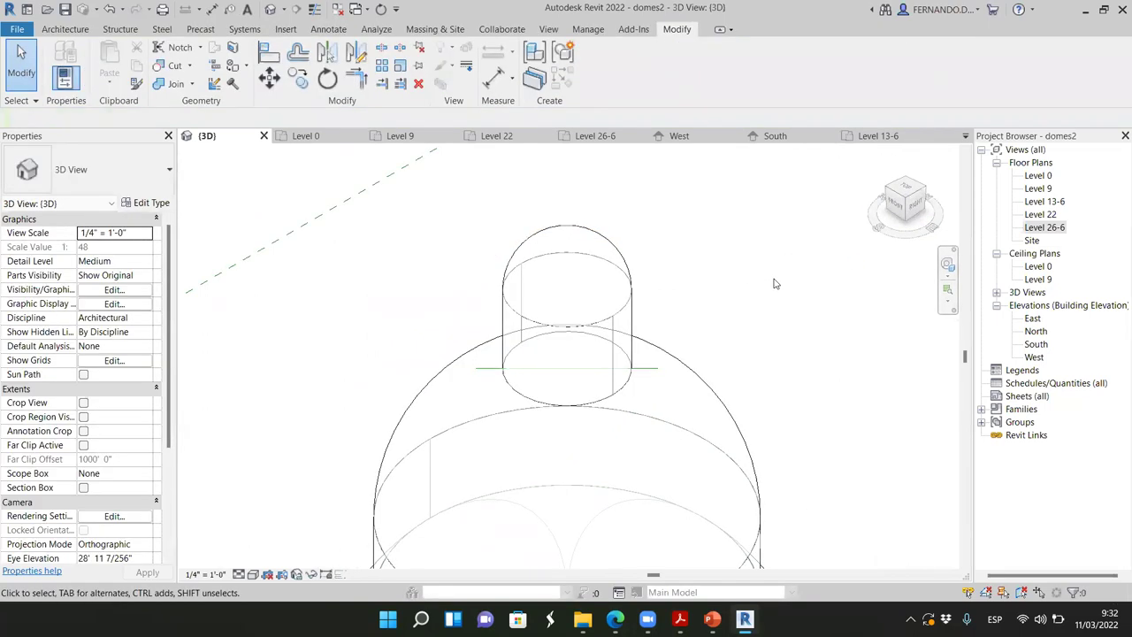
Step: Examine the completed dome with its lantern in 3D from several angles and compare it with the finished example
scroll(562, 297, "down", 1)
scroll(601, 296, "down", 1)
scroll(425, 371, "down", 2)
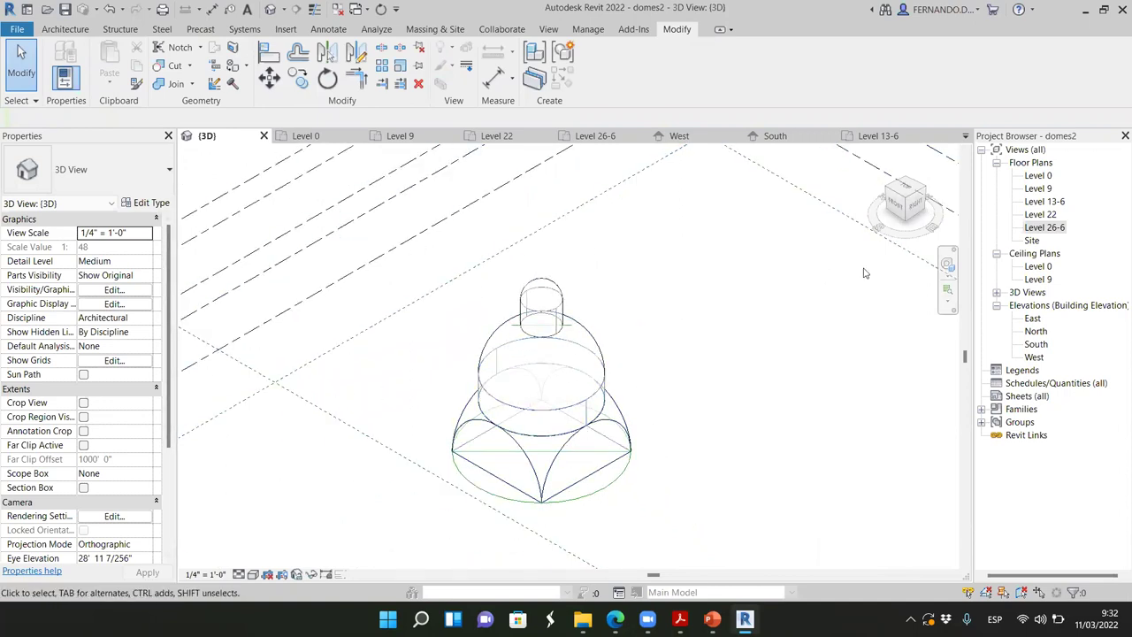
left_click(901, 206)
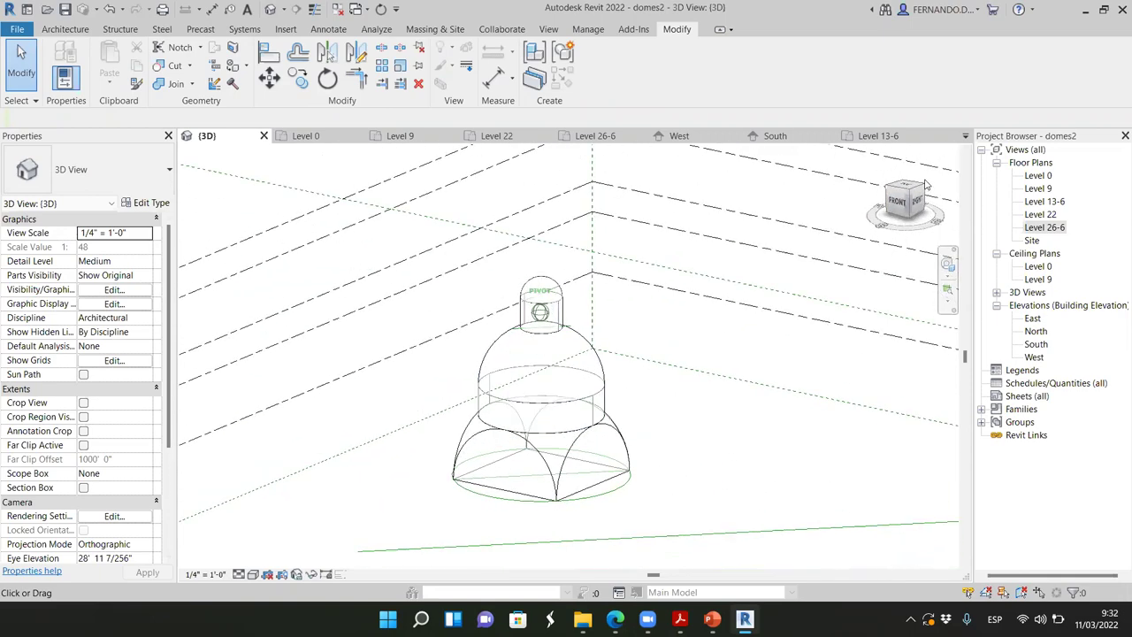
left_click_drag(930, 209, 842, 240)
scroll(842, 241, "down", 3)
scroll(831, 310, "up", 2)
scroll(823, 398, "down", 2)
middle_click_drag(884, 424, 818, 470)
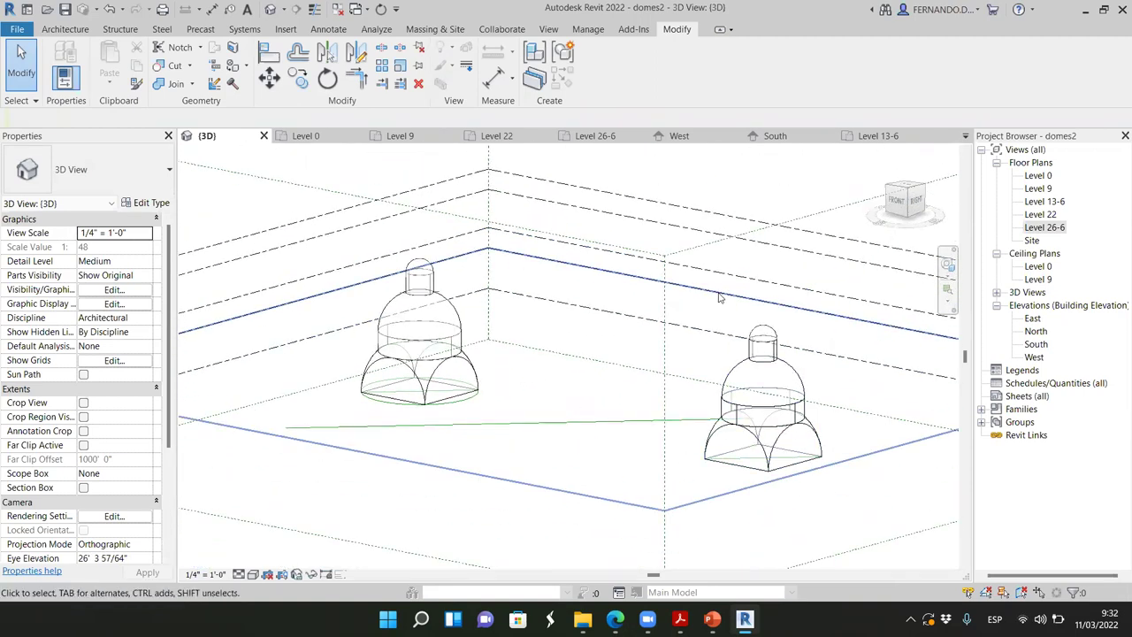
scroll(534, 338, "up", 2)
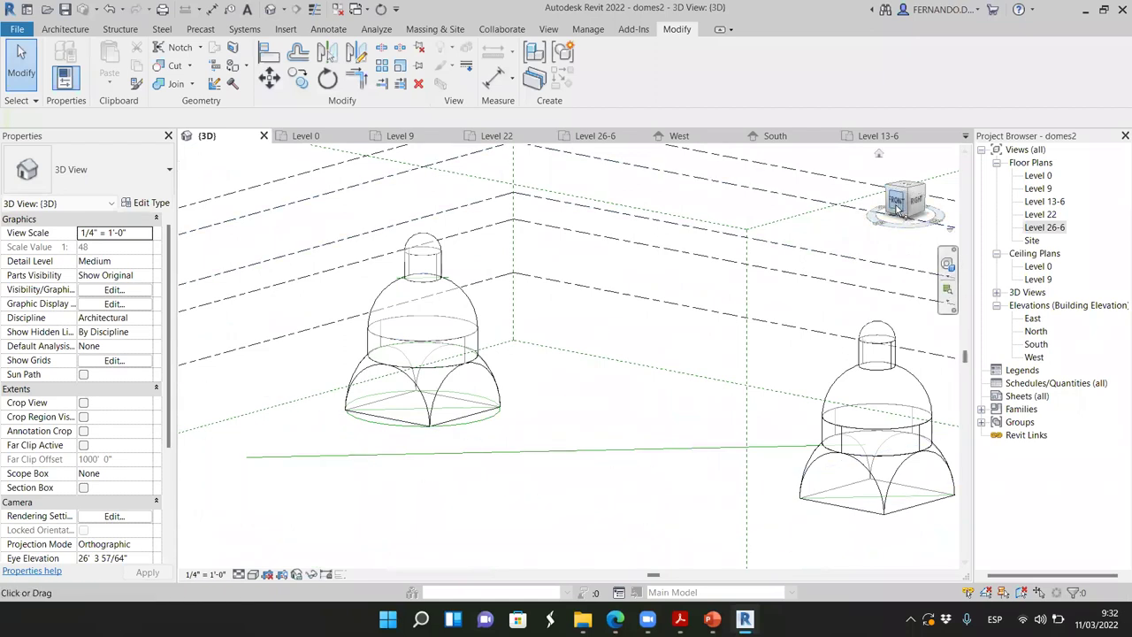
left_click_drag(901, 203, 902, 217)
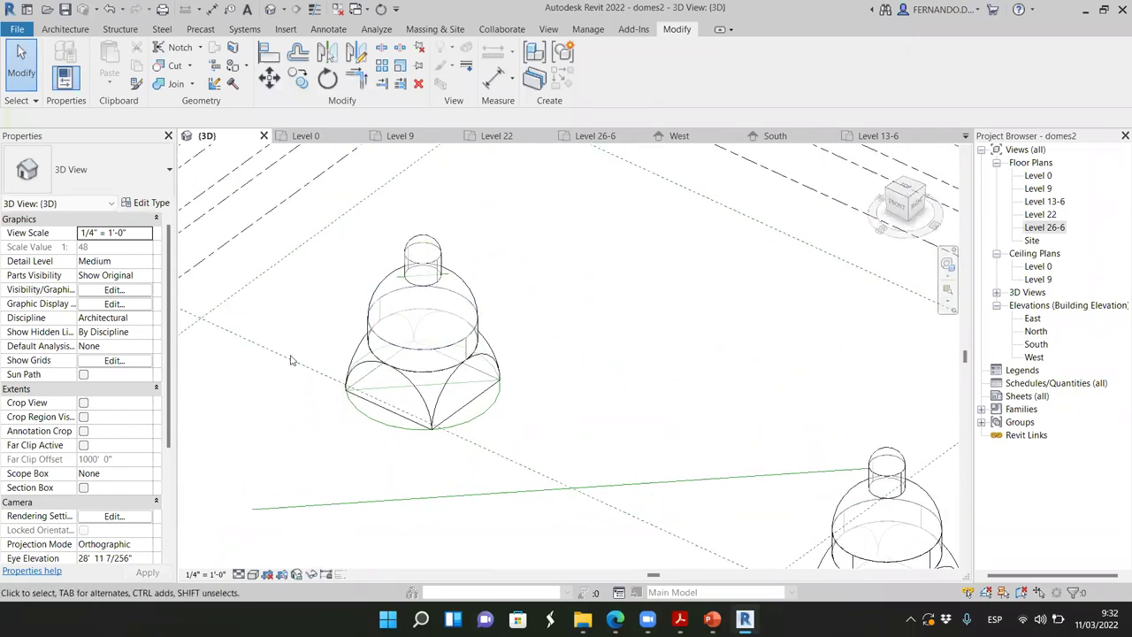
scroll(557, 392, "up", 3)
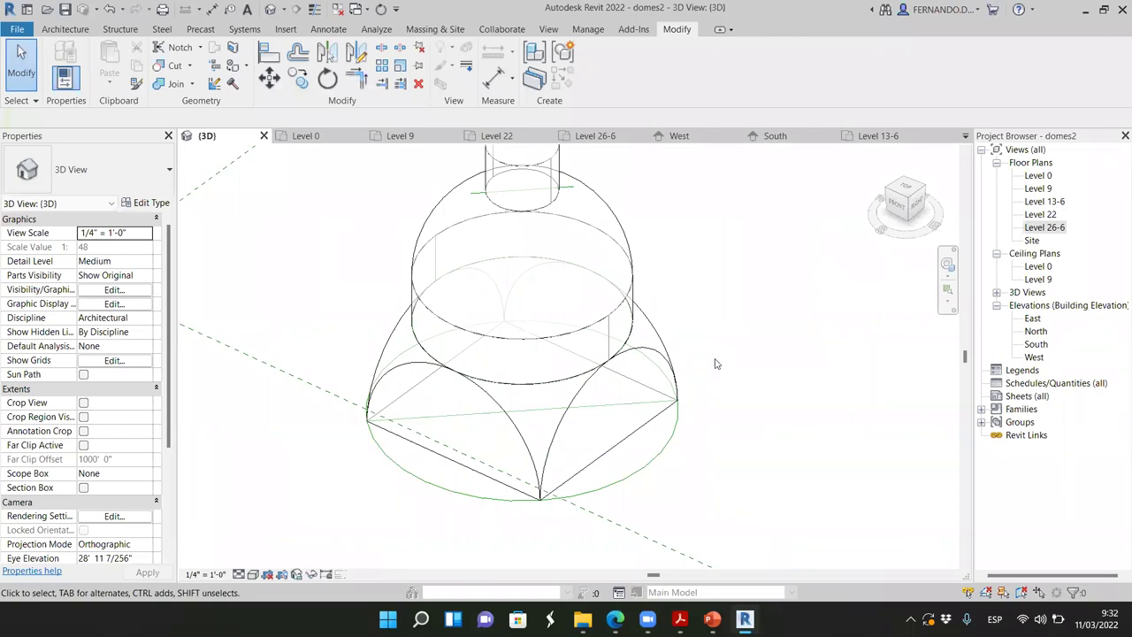
Step: Place Generic - 200mm walls by face on the pendentive, drum, dome and lantern masses in 3D
scroll(733, 321, "down", 2)
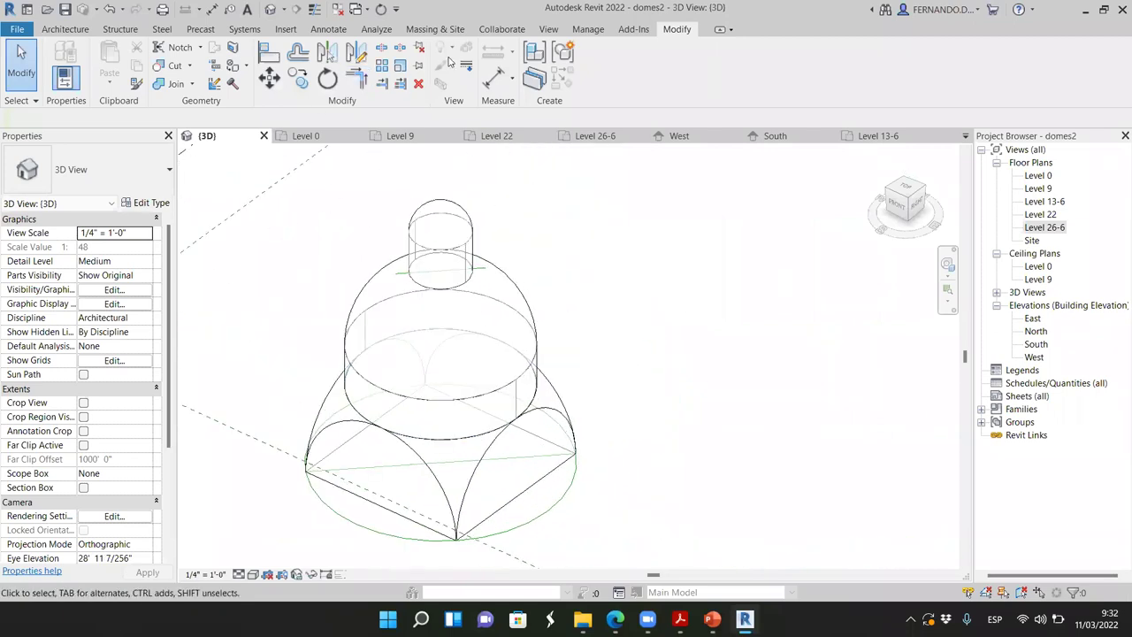
left_click(437, 29)
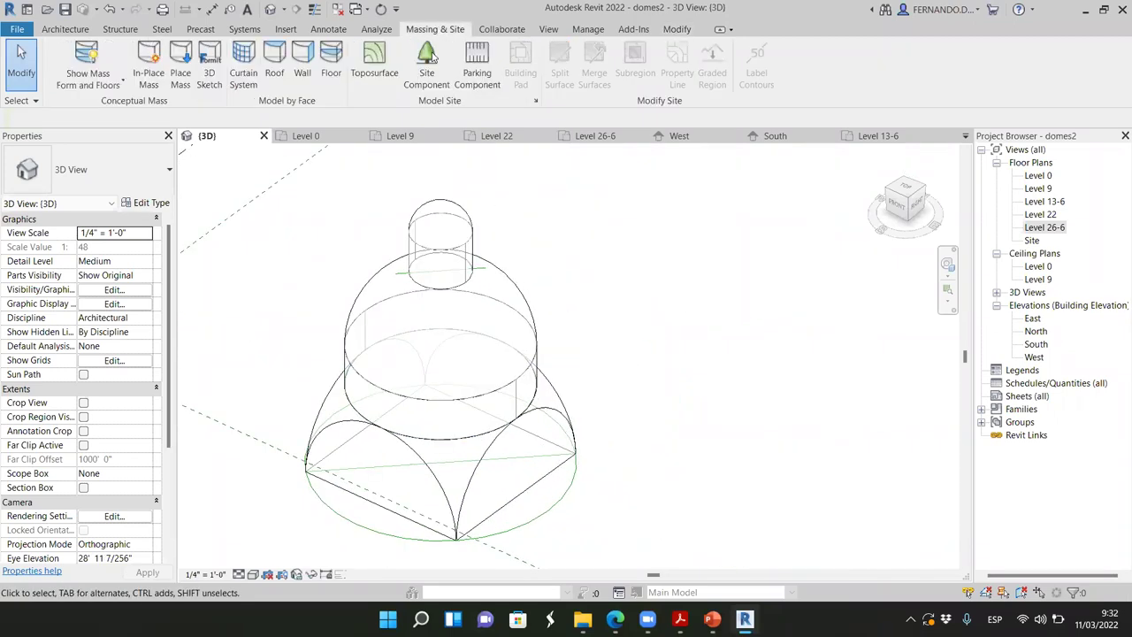
left_click(309, 57)
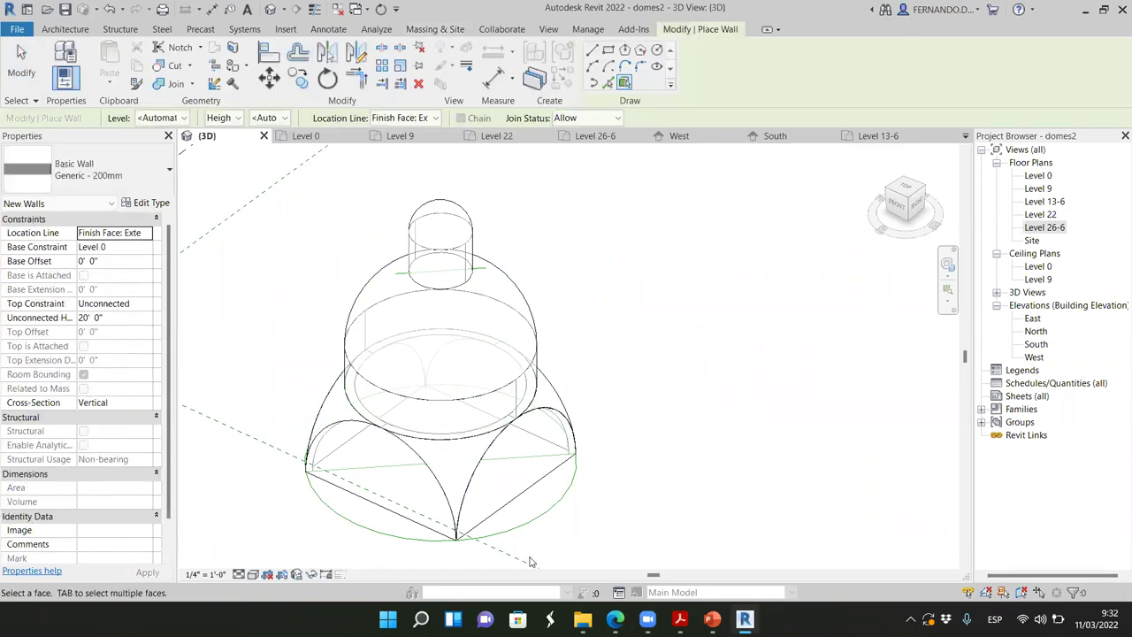
scroll(515, 466, "up", 2)
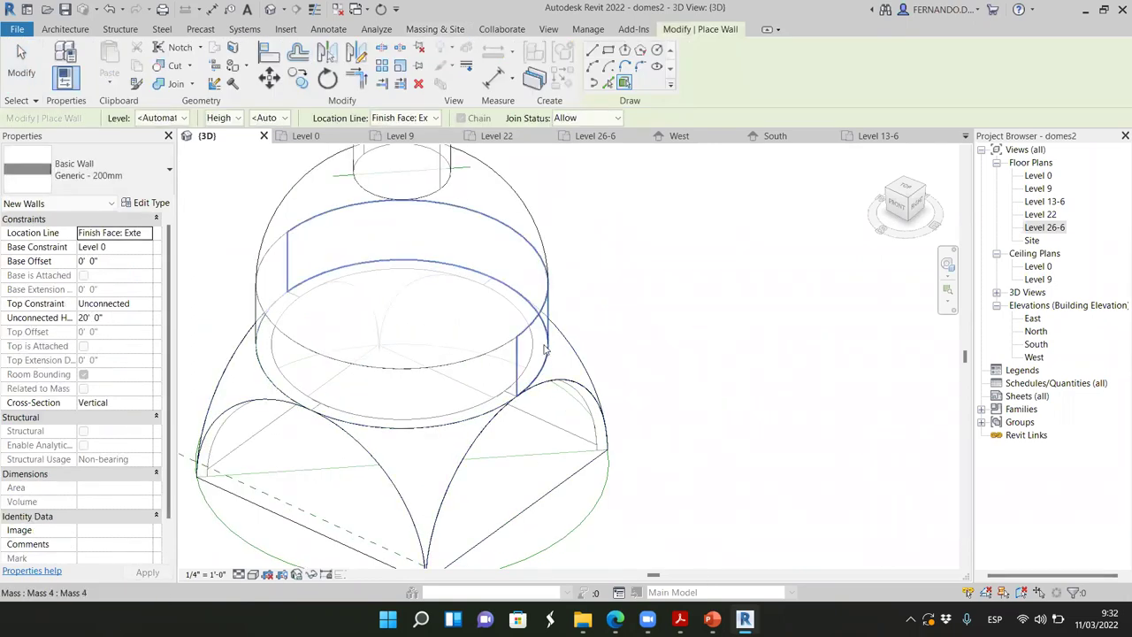
left_click(543, 349)
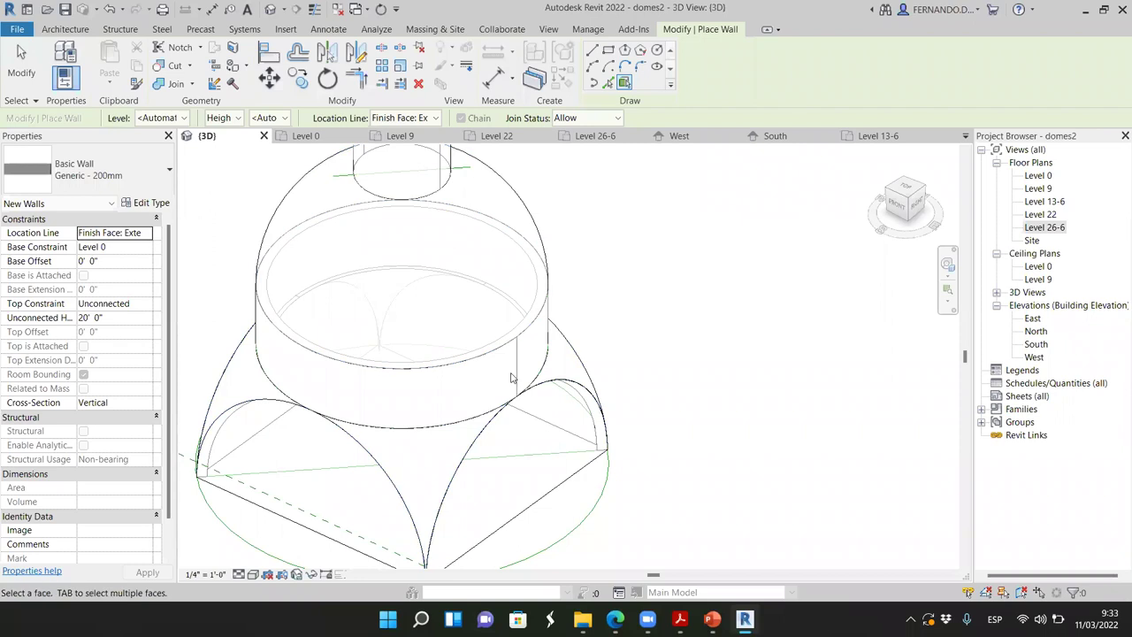
scroll(416, 482, "down", 1)
scroll(437, 254, "up", 3)
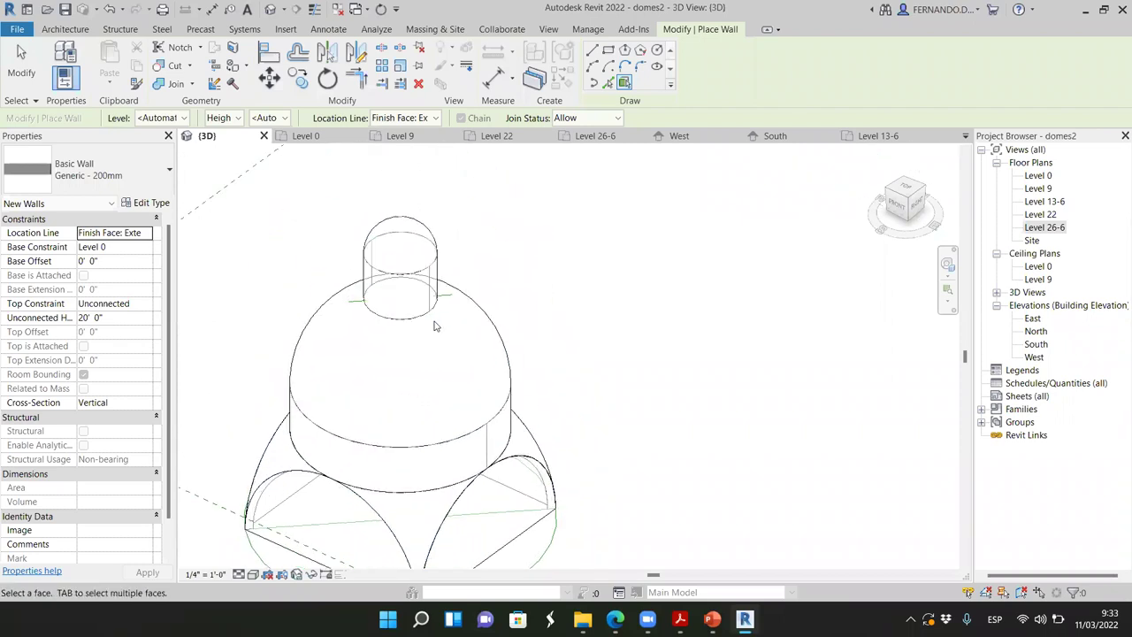
left_click(441, 265)
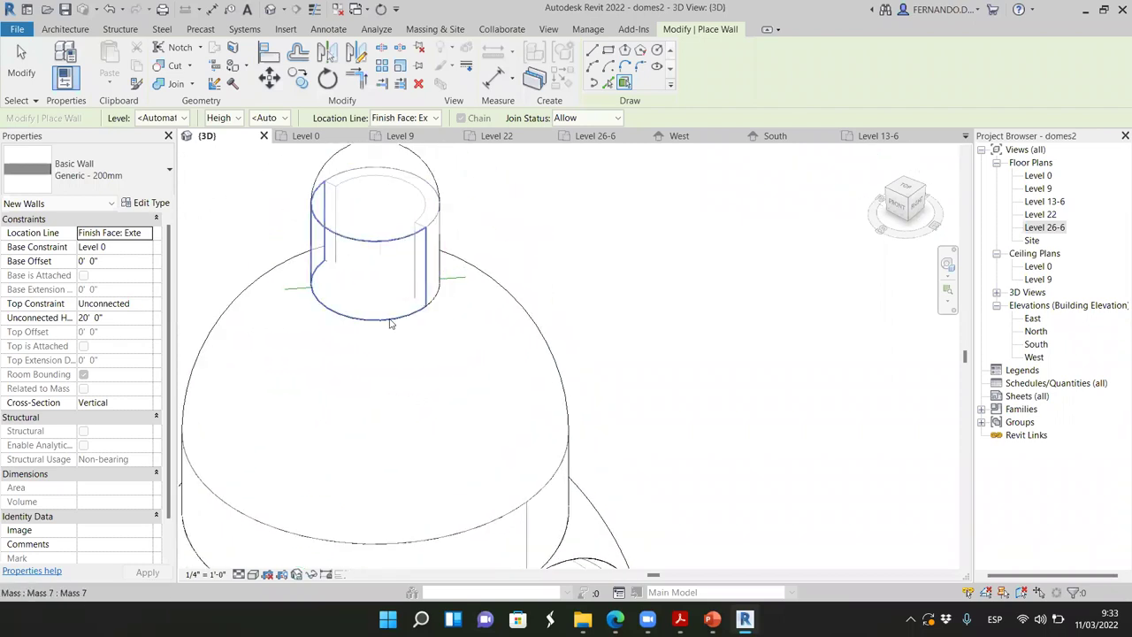
scroll(622, 357, "down", 4)
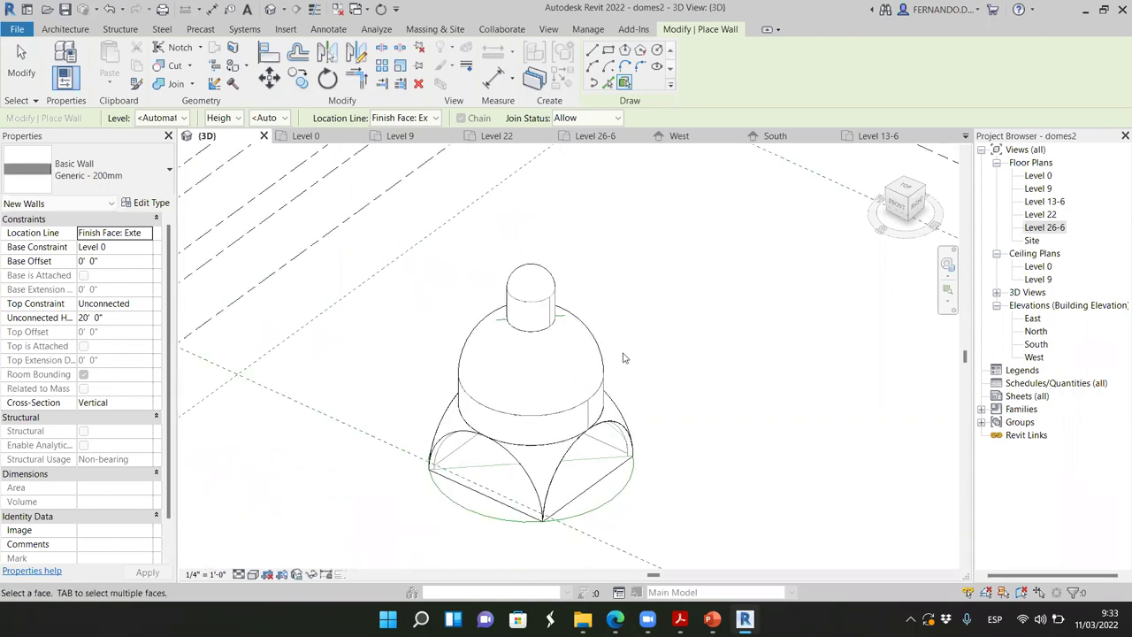
Step: Draw a horizontal building section through the middle of the pendentive dome in the Level 0 floor plan
left_click(323, 140)
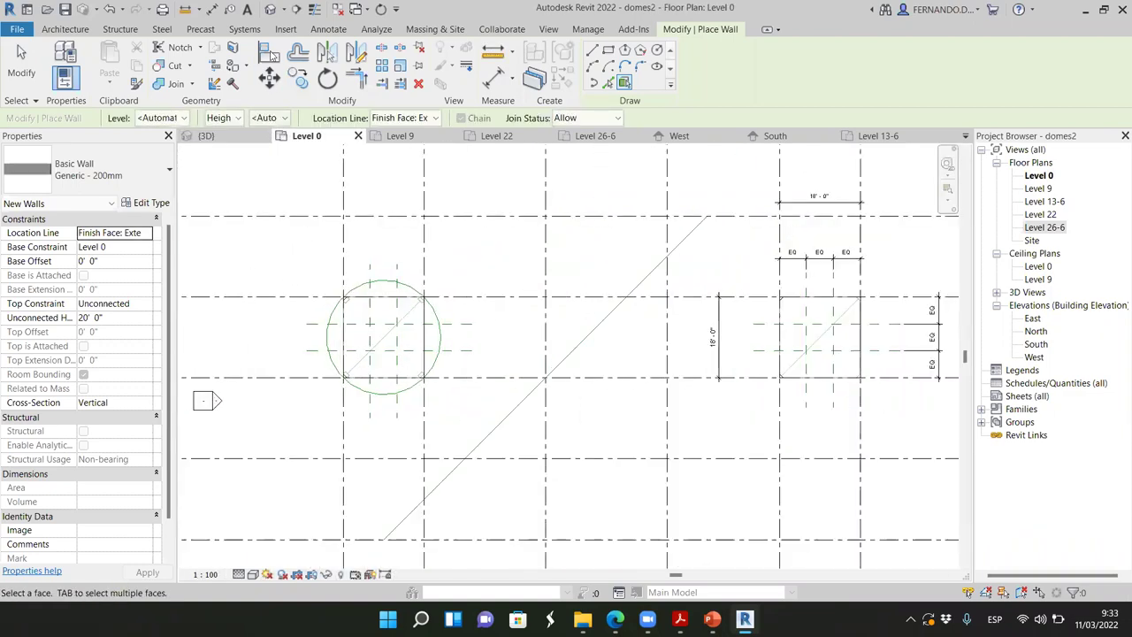
left_click(549, 29)
left_click(453, 62)
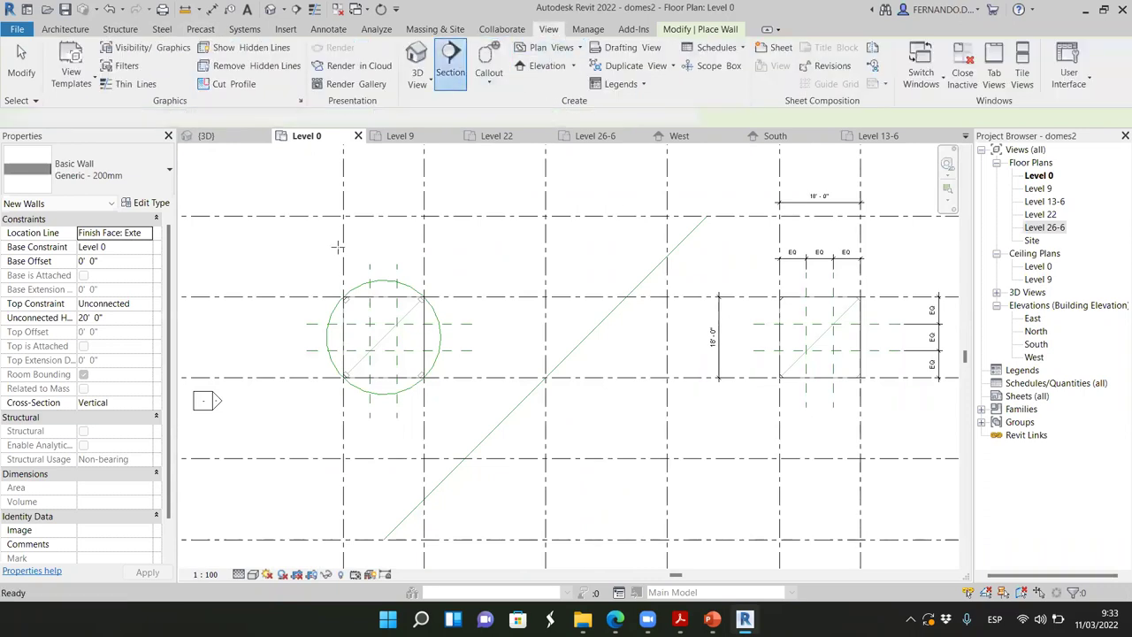
left_click(479, 335)
left_click(522, 337)
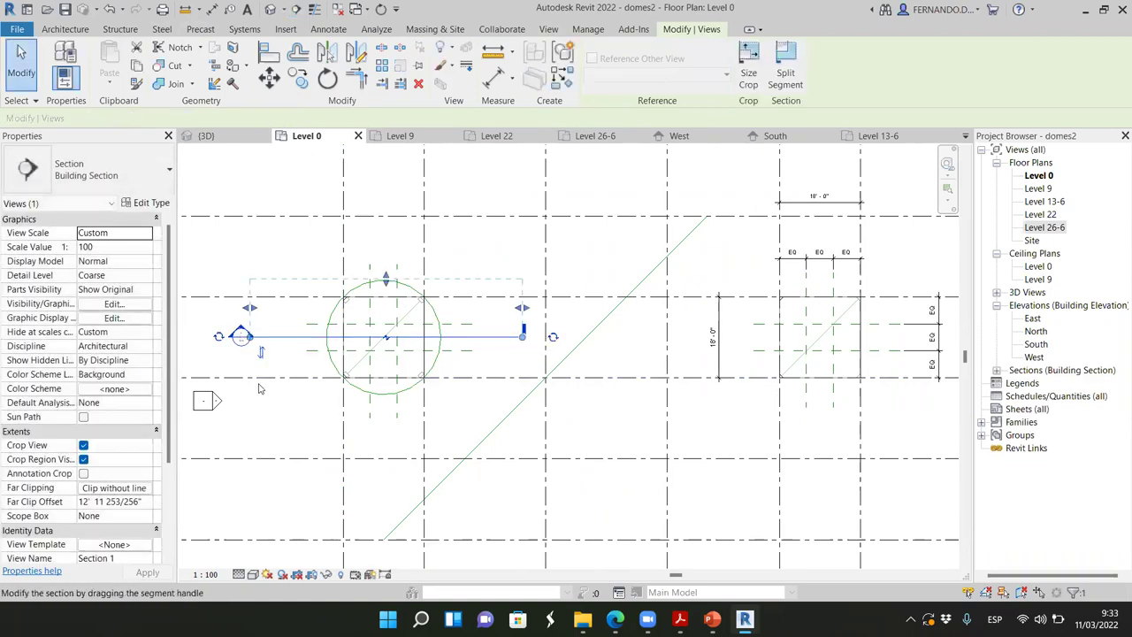
left_click(272, 426)
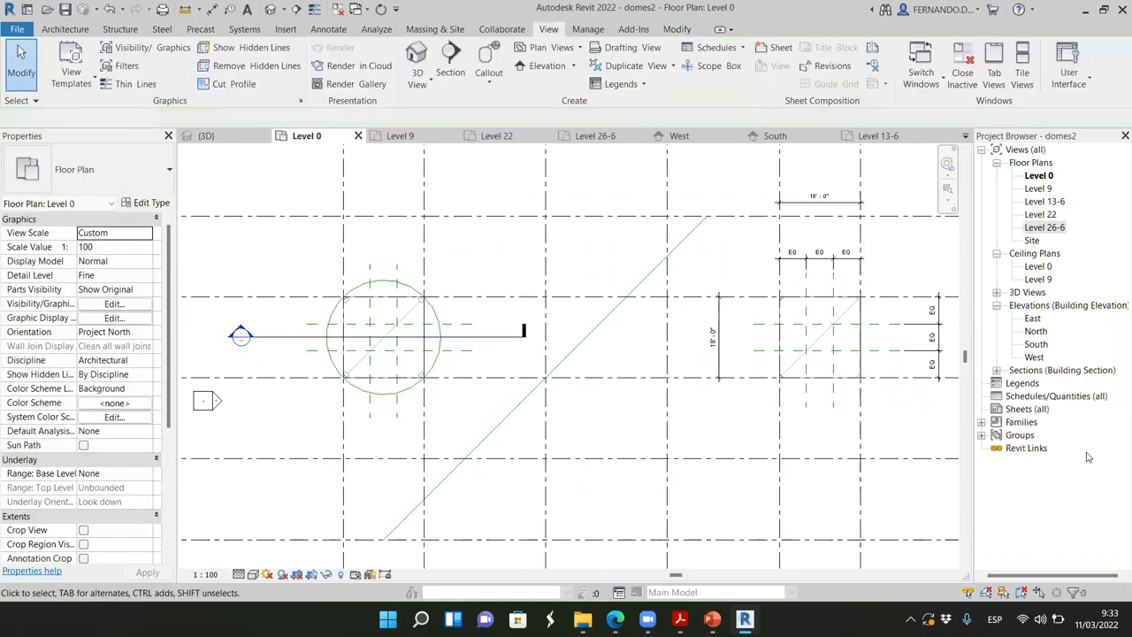
Step: Open the Section 1 view and examine how the walls and masses are cut through the dome
left_click(997, 371)
double_click(1043, 383)
scroll(615, 432, "up", 3)
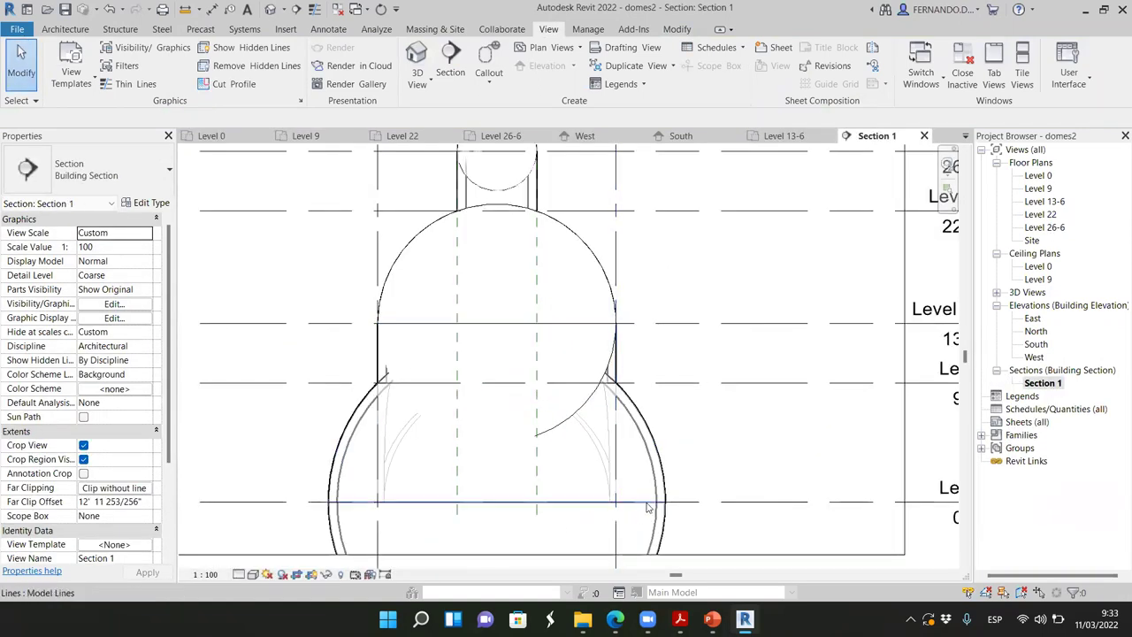
scroll(672, 380, "down", 4)
scroll(659, 372, "up", 1)
scroll(655, 354, "up", 1)
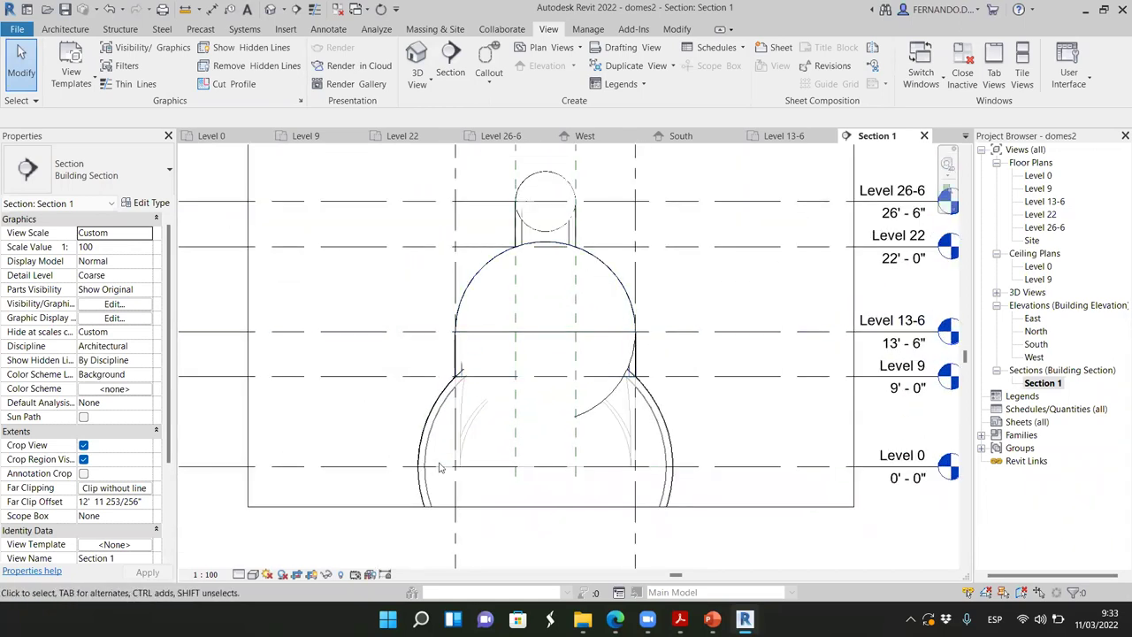
scroll(482, 448, "down", 2)
scroll(483, 449, "up", 1)
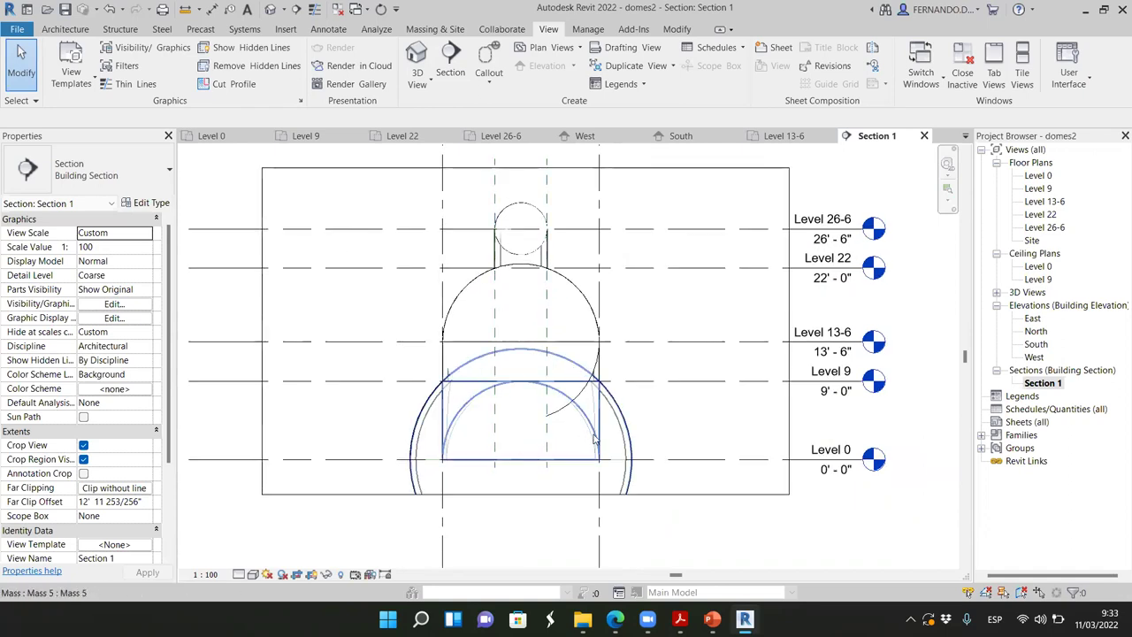
scroll(424, 417, "up", 2)
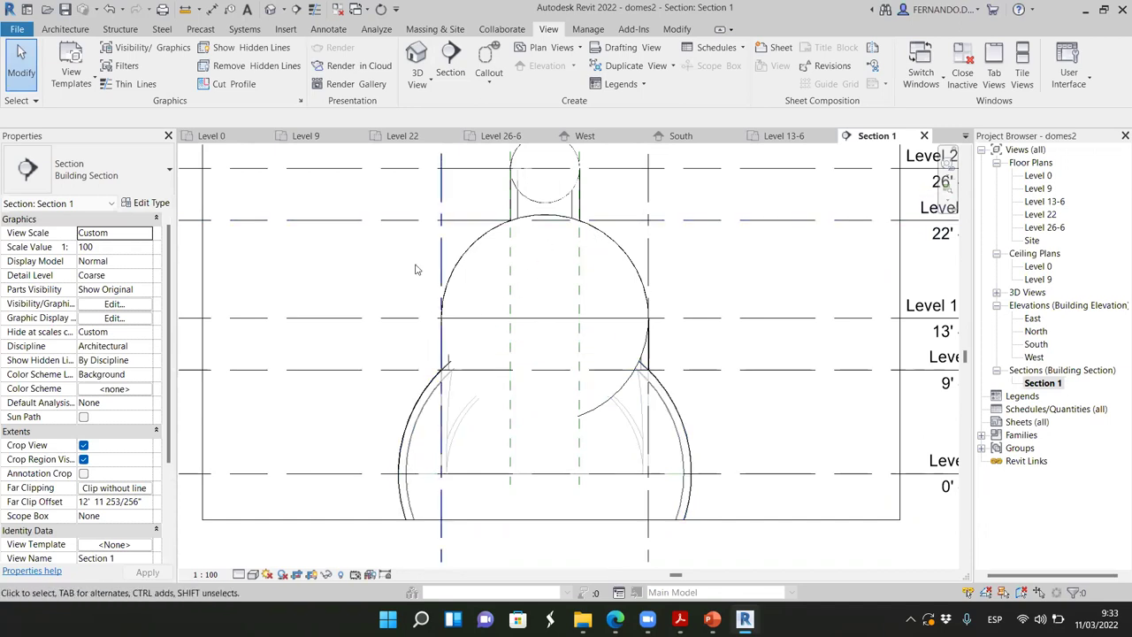
scroll(390, 259, "down", 1)
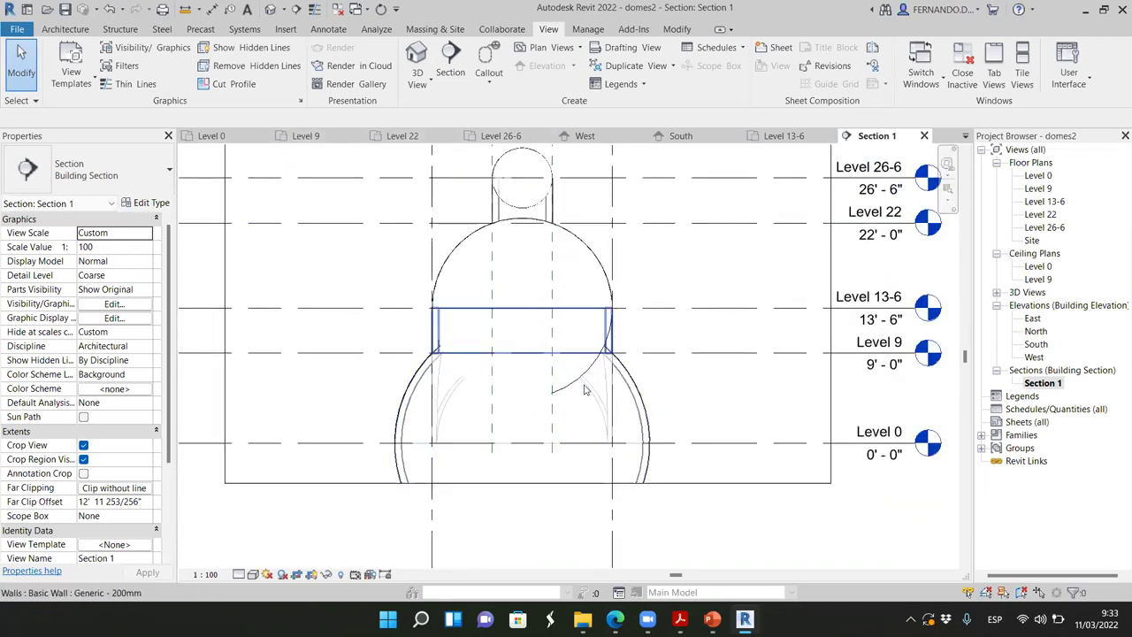
left_click(609, 400)
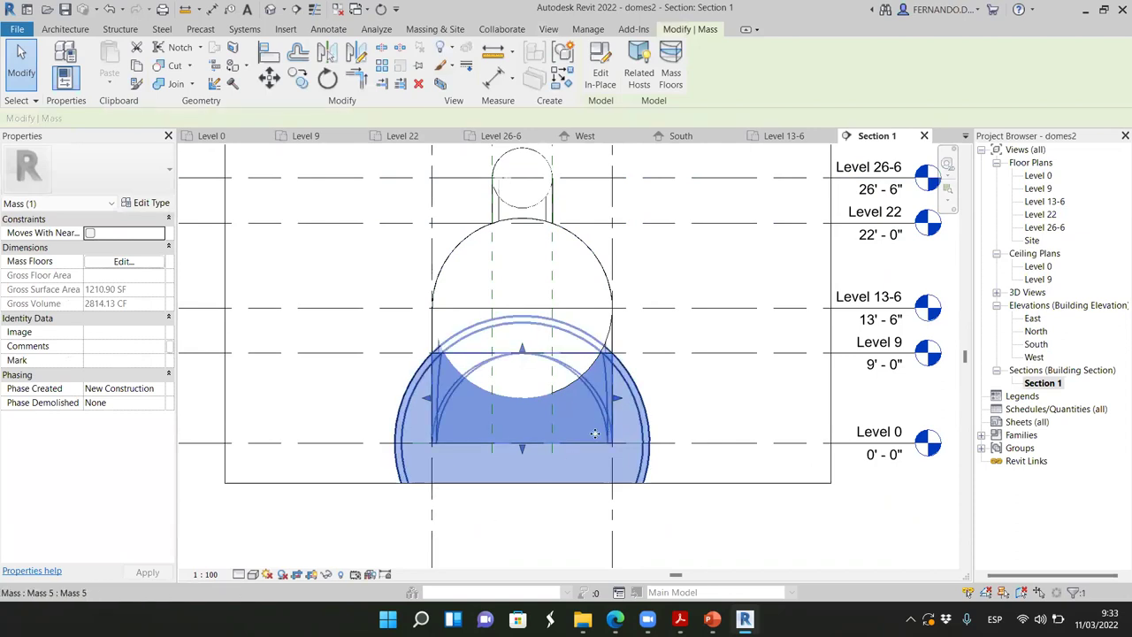
left_click(550, 493)
scroll(504, 417, "down", 2)
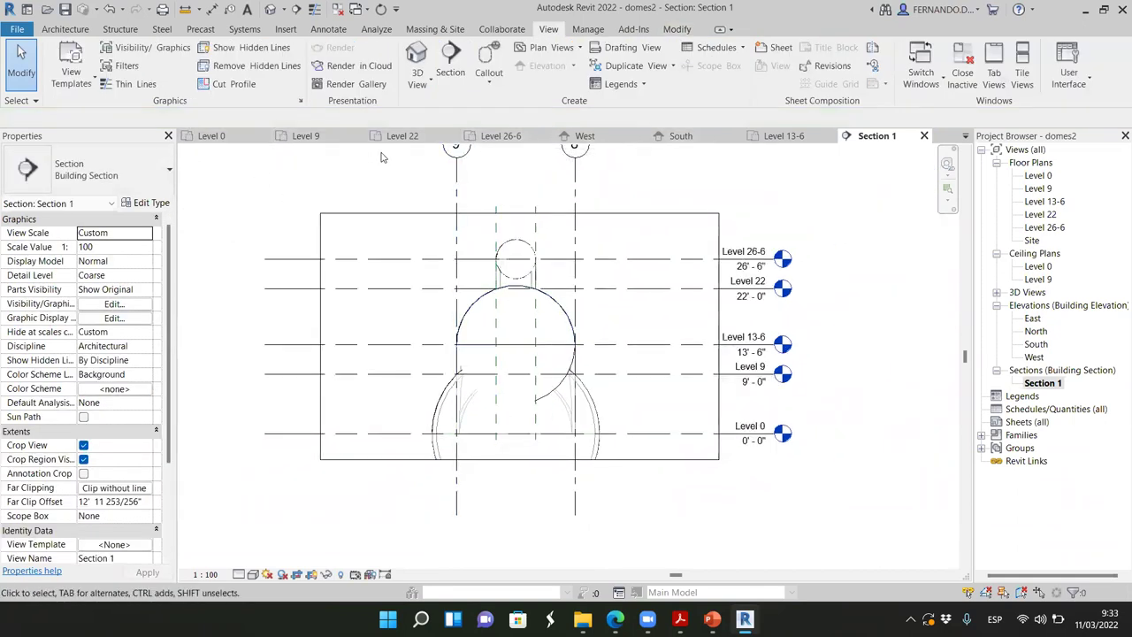
Step: Close the section view, enable the section box in 3D and pull its front face back through the middle of both domes
left_click(923, 137)
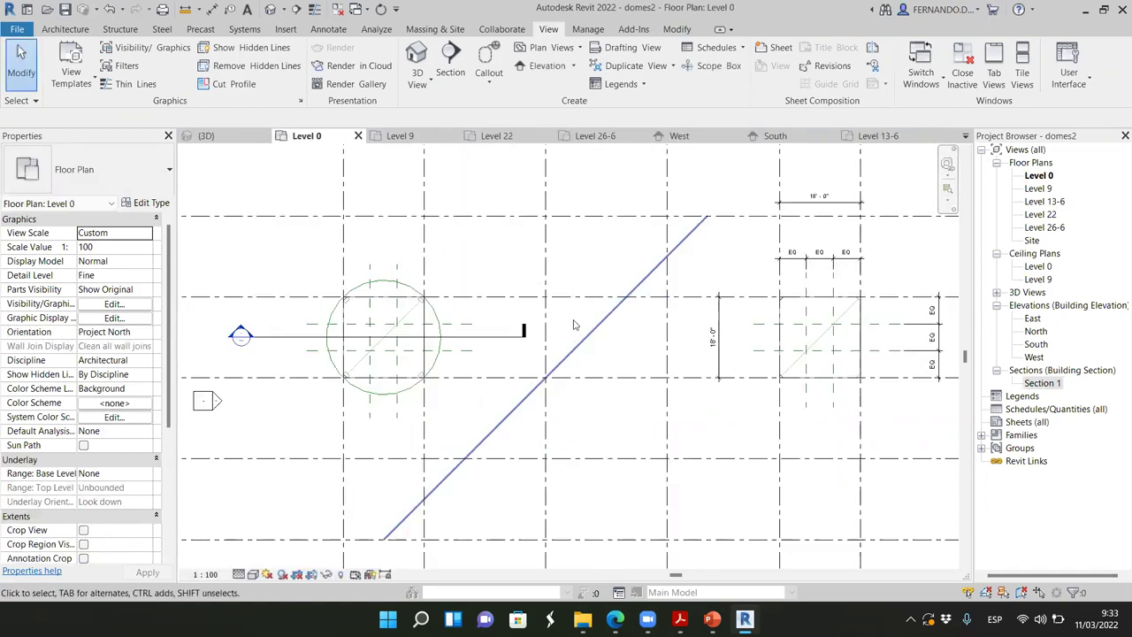
left_click(208, 135)
scroll(603, 461, "down", 2)
scroll(603, 461, "down", 3)
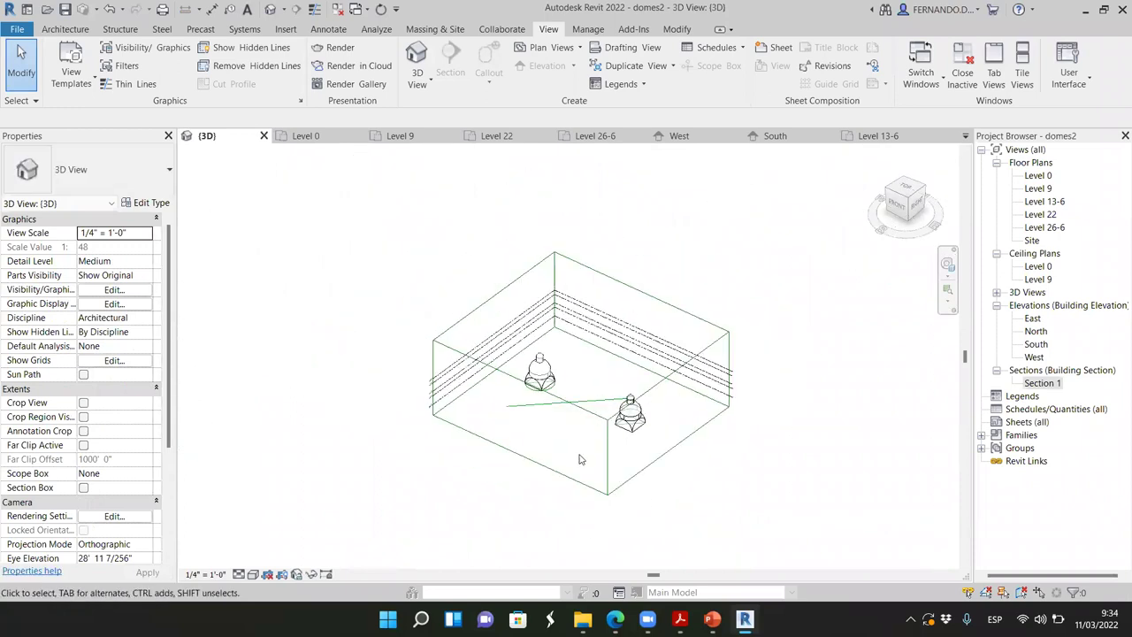
scroll(587, 345, "up", 3)
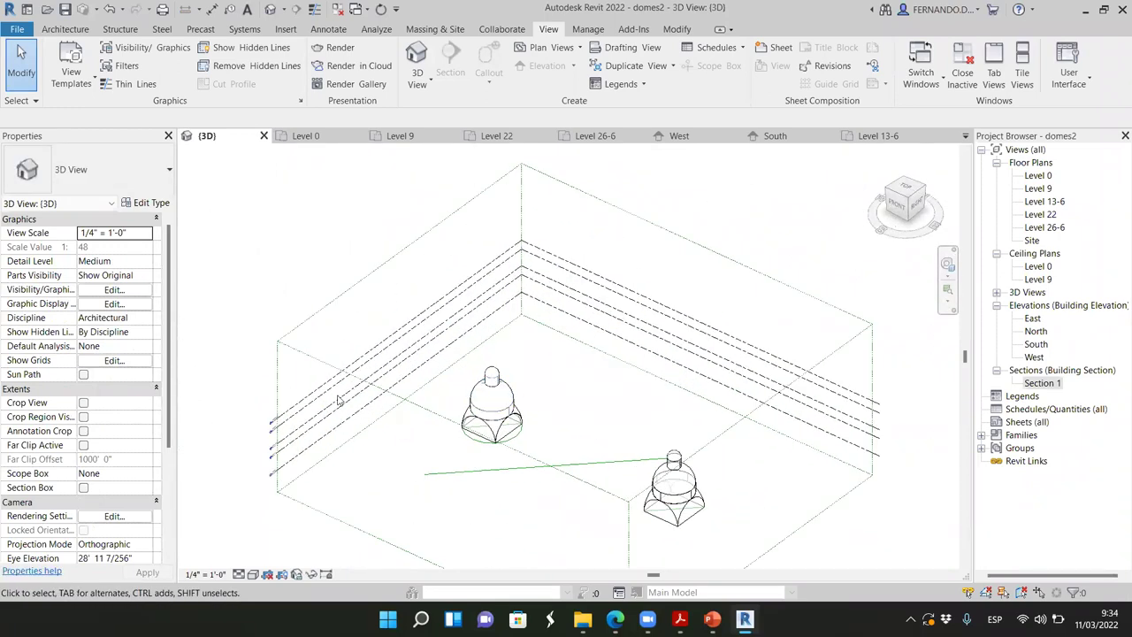
left_click(84, 488)
scroll(452, 536, "down", 2)
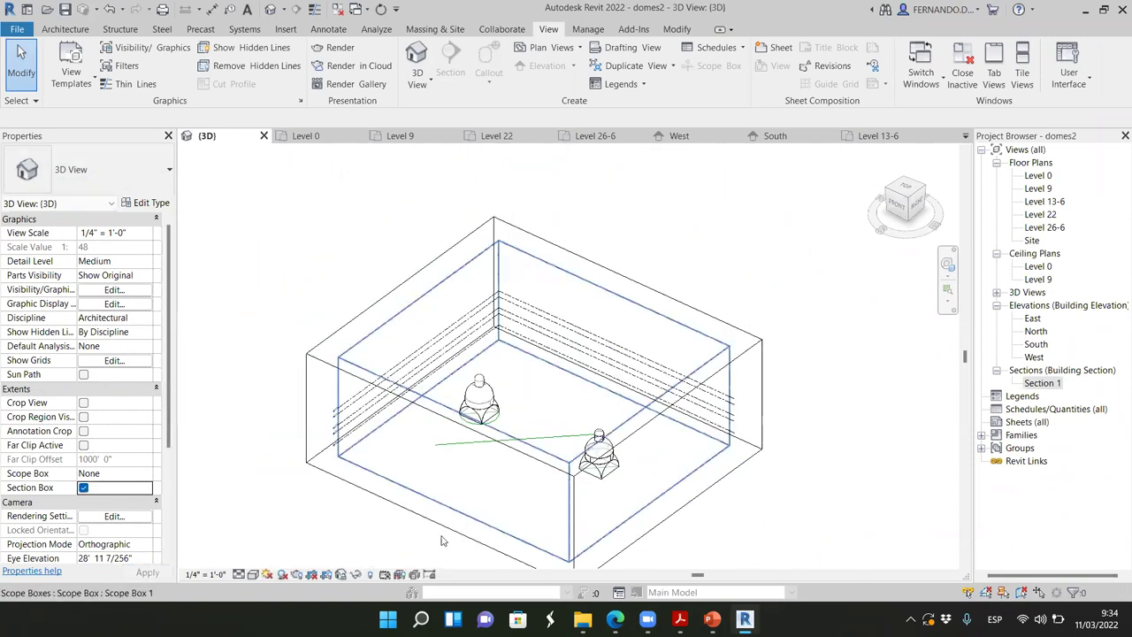
left_click(448, 516)
left_click_drag(440, 471, 535, 411)
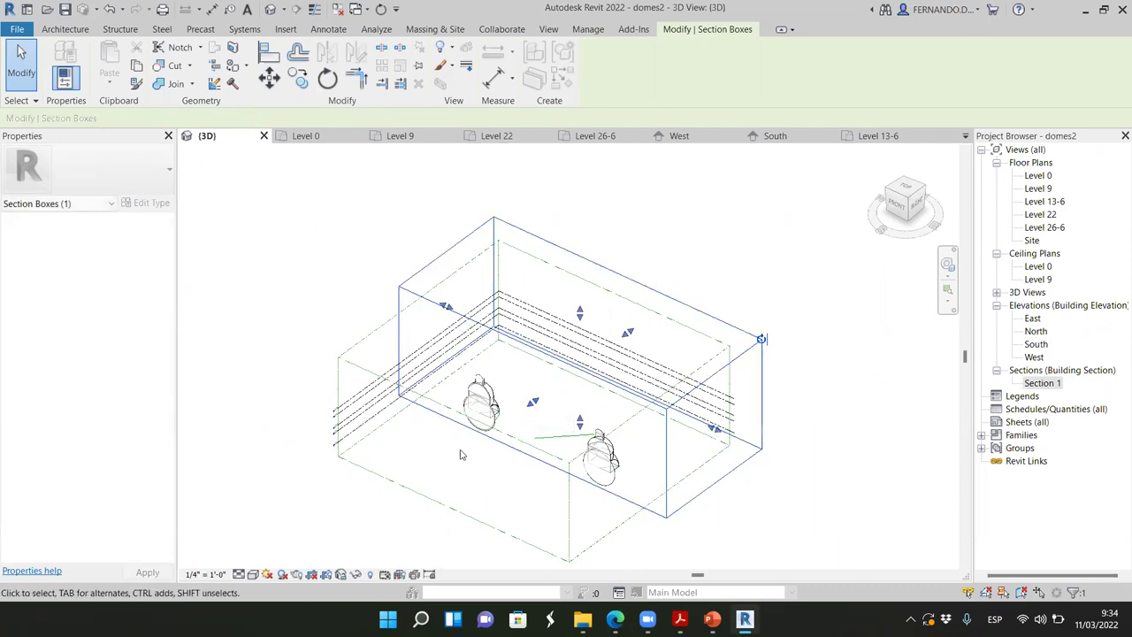
Step: Examine the cut-open dome walls in the 3D view, both from the front and at an angle
scroll(535, 411, "up", 5)
scroll(397, 286, "down", 2)
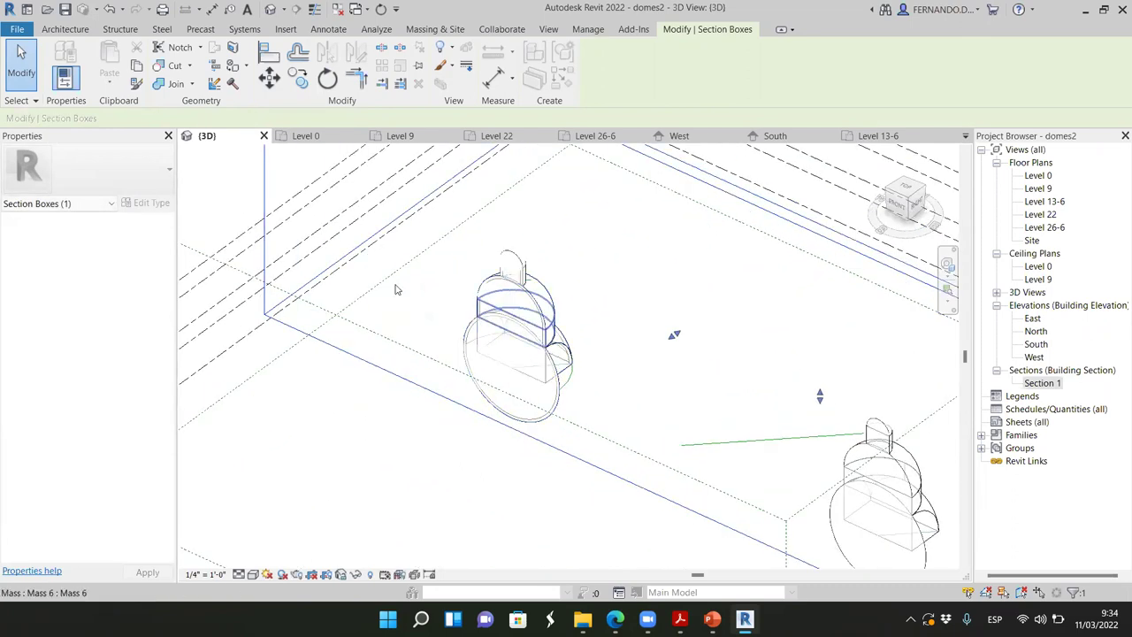
scroll(660, 324, "up", 1)
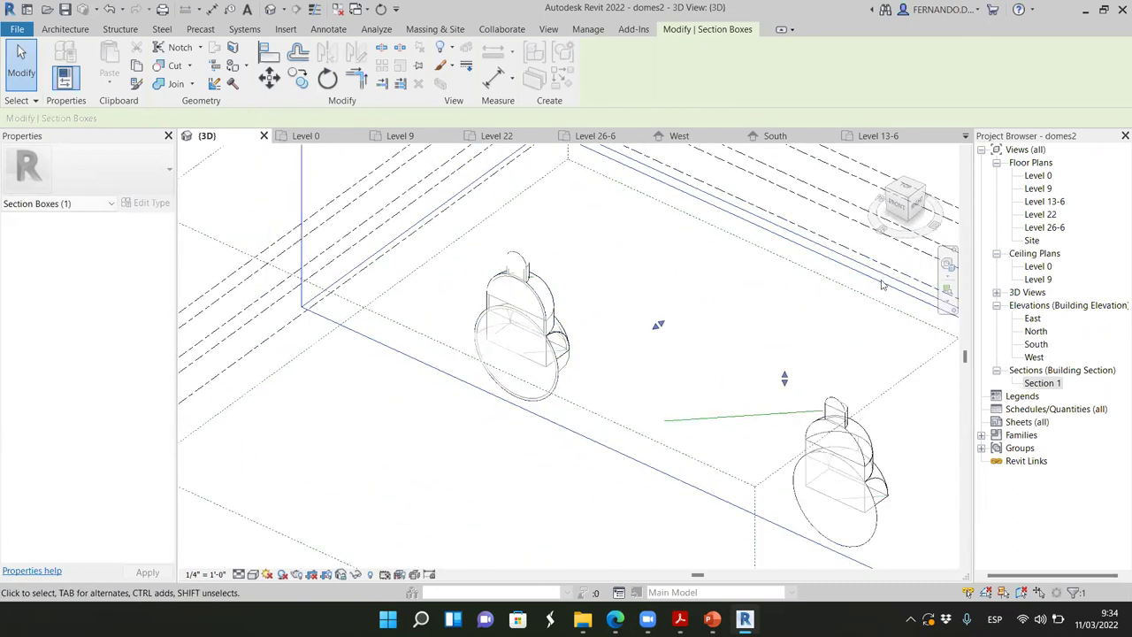
left_click(896, 217)
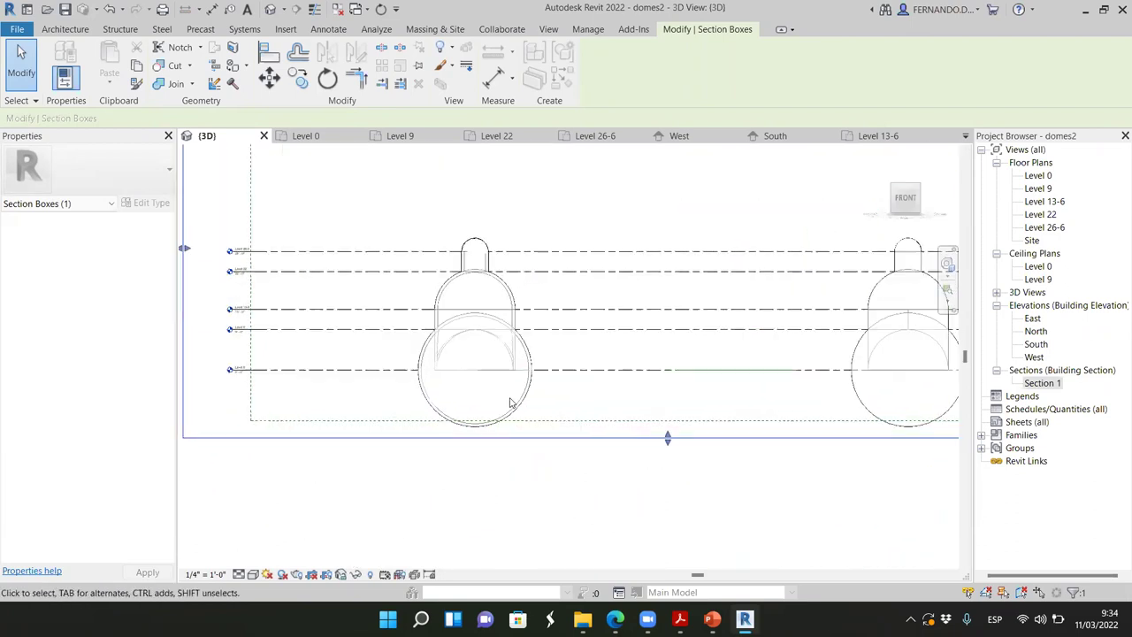
scroll(510, 403, "up", 1)
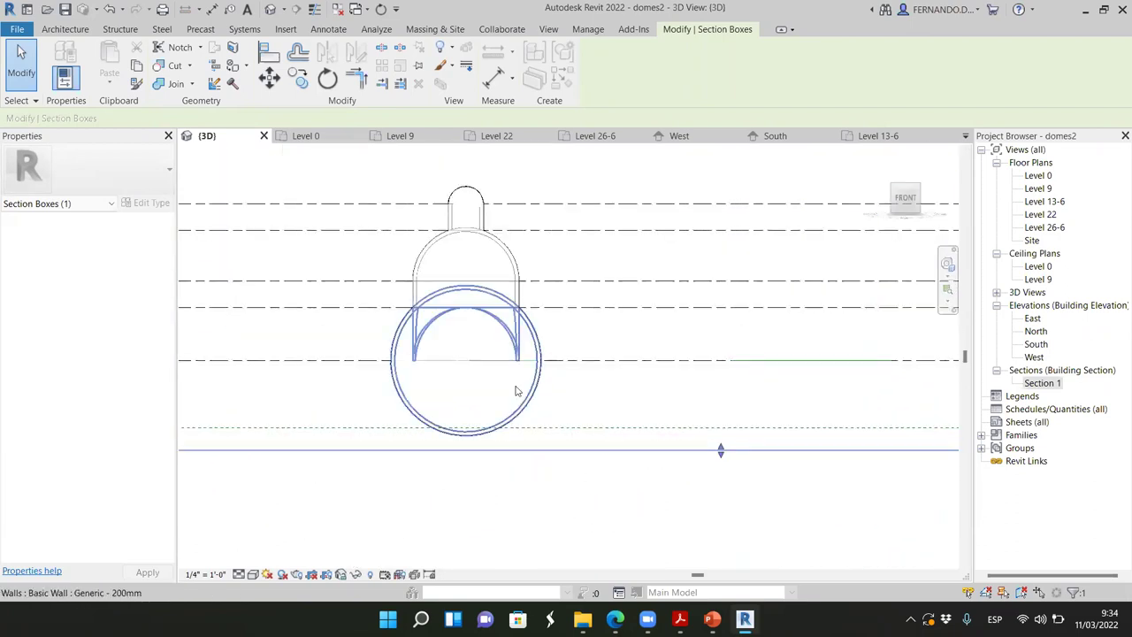
scroll(517, 391, "up", 1)
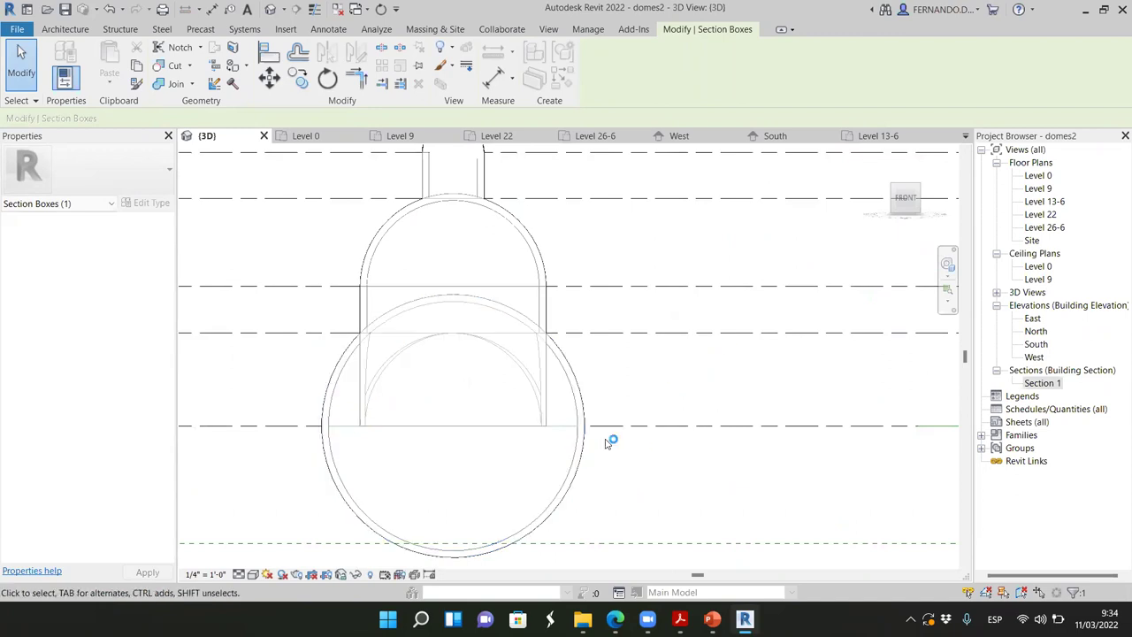
scroll(571, 451, "down", 4)
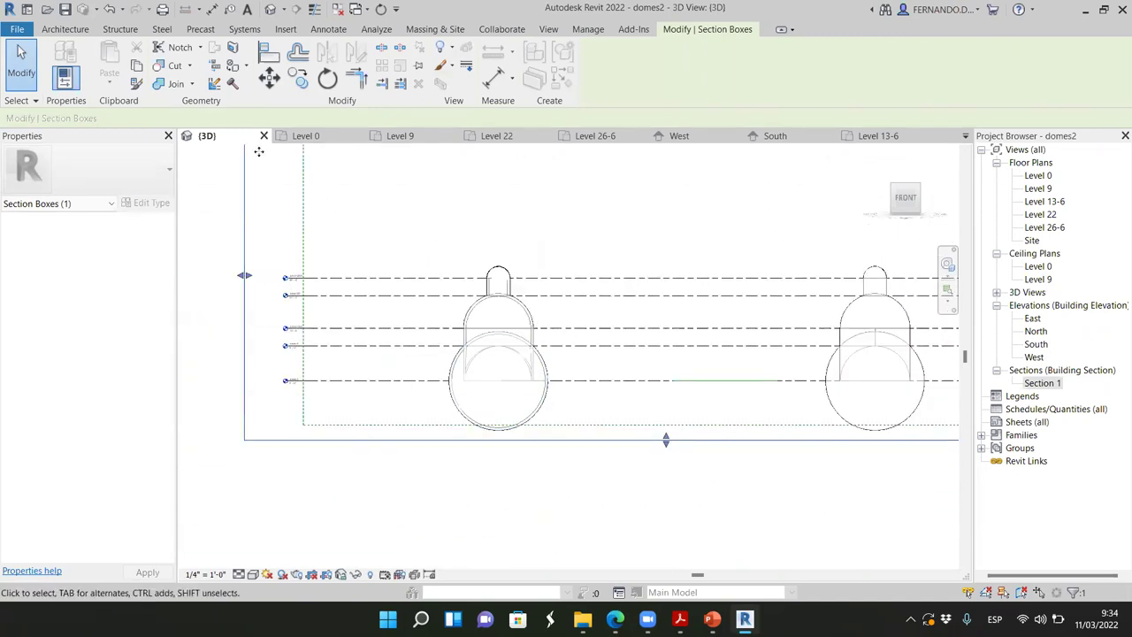
left_click(548, 402)
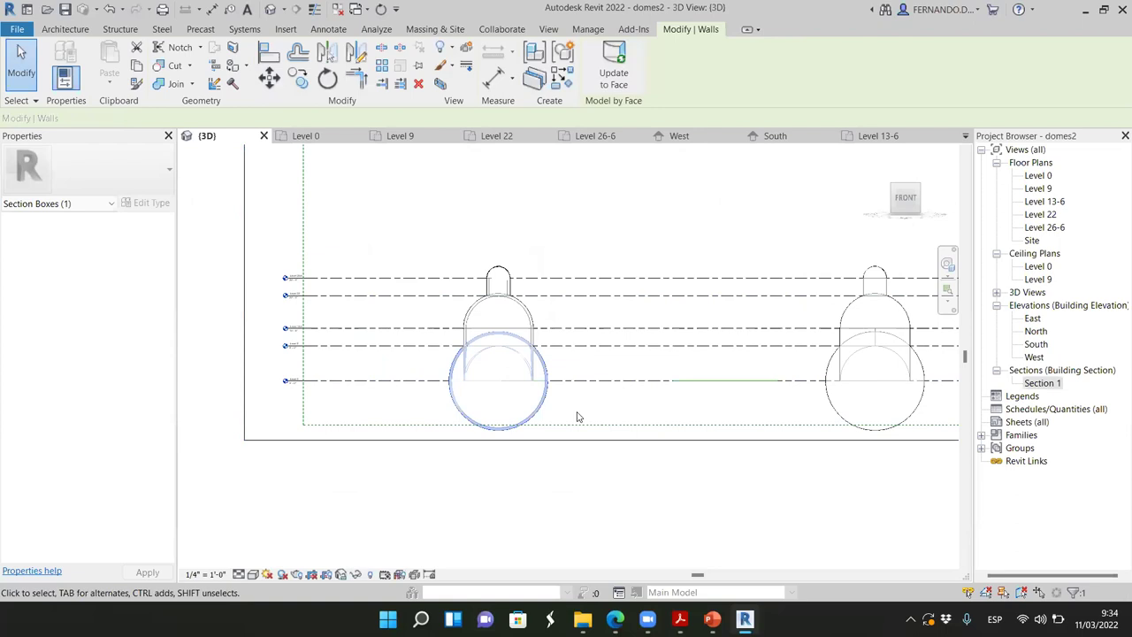
scroll(574, 371, "up", 1)
scroll(575, 372, "up", 2)
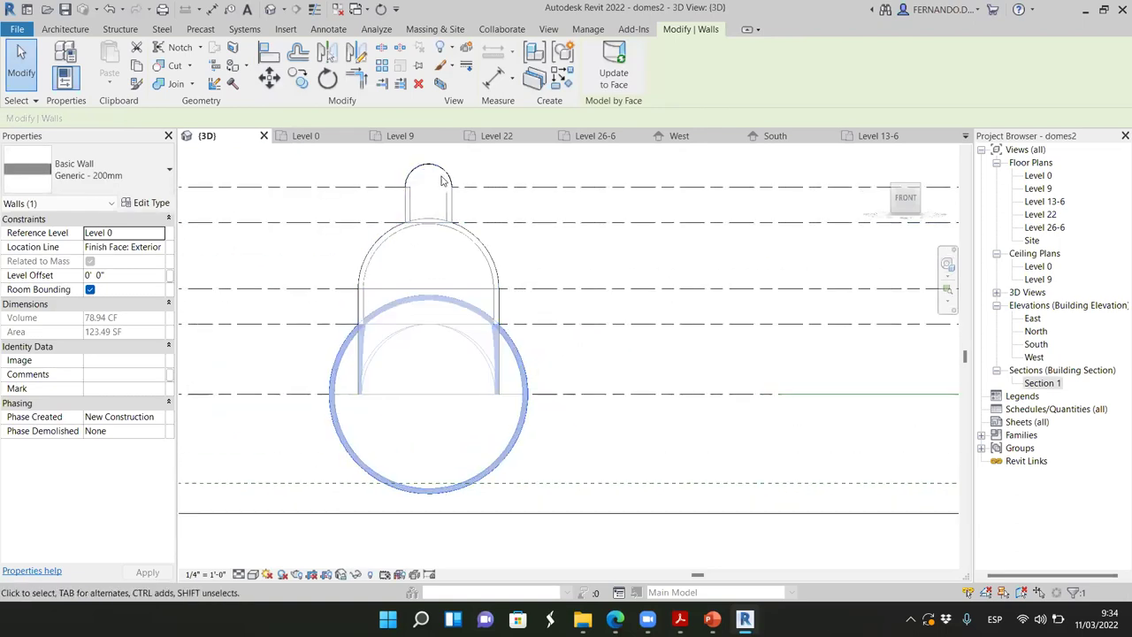
scroll(451, 288, "down", 5)
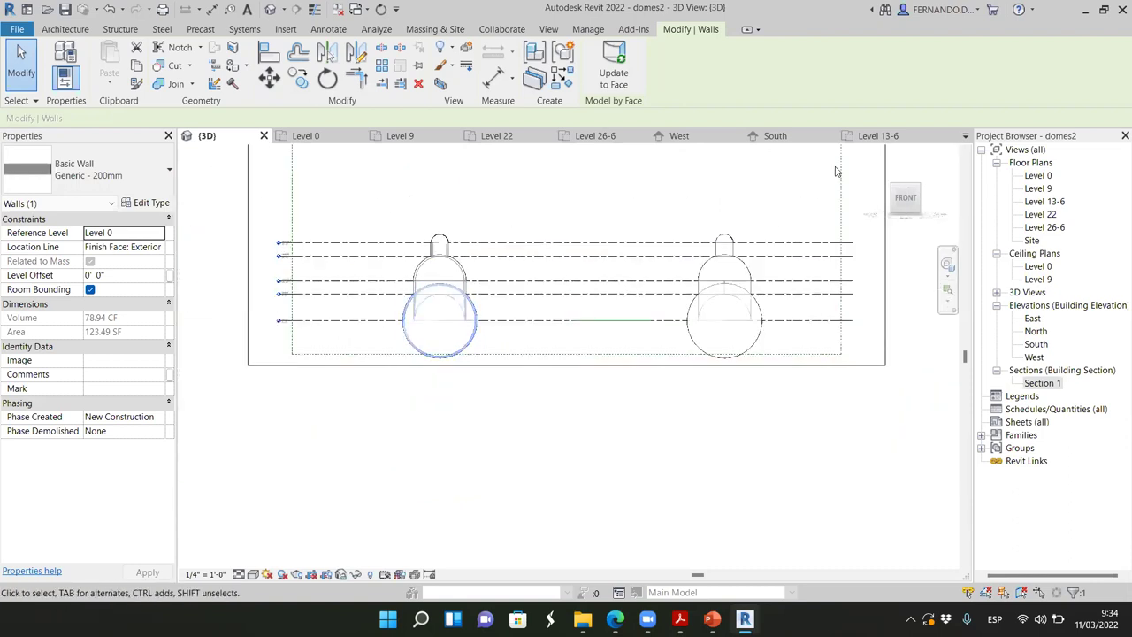
left_click(918, 184)
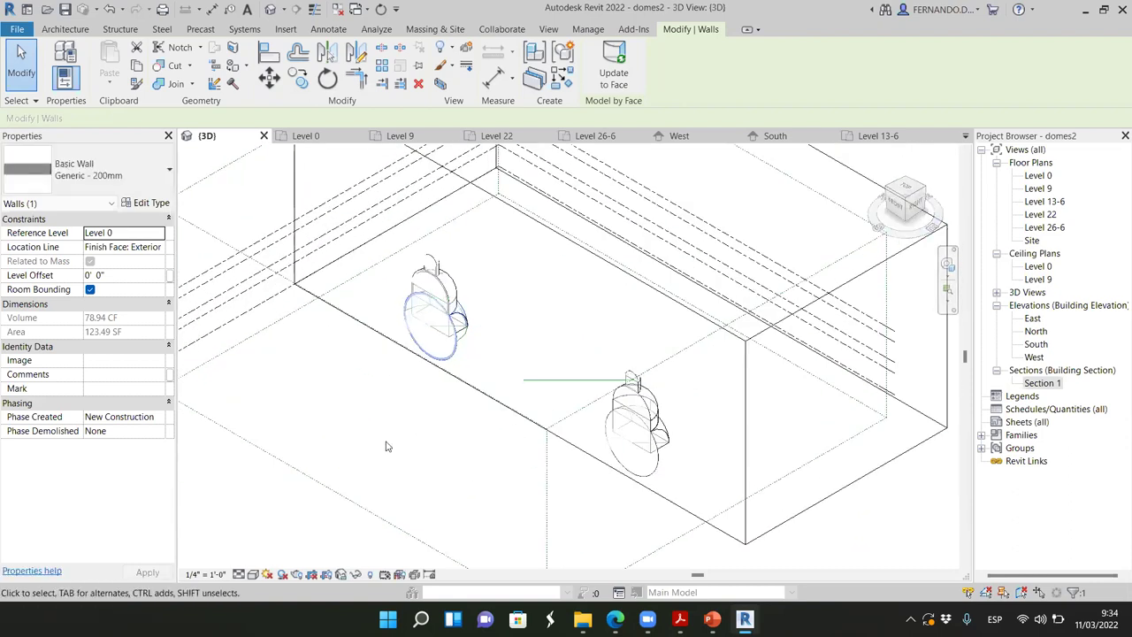
key("Escape")
scroll(467, 336, "up", 4)
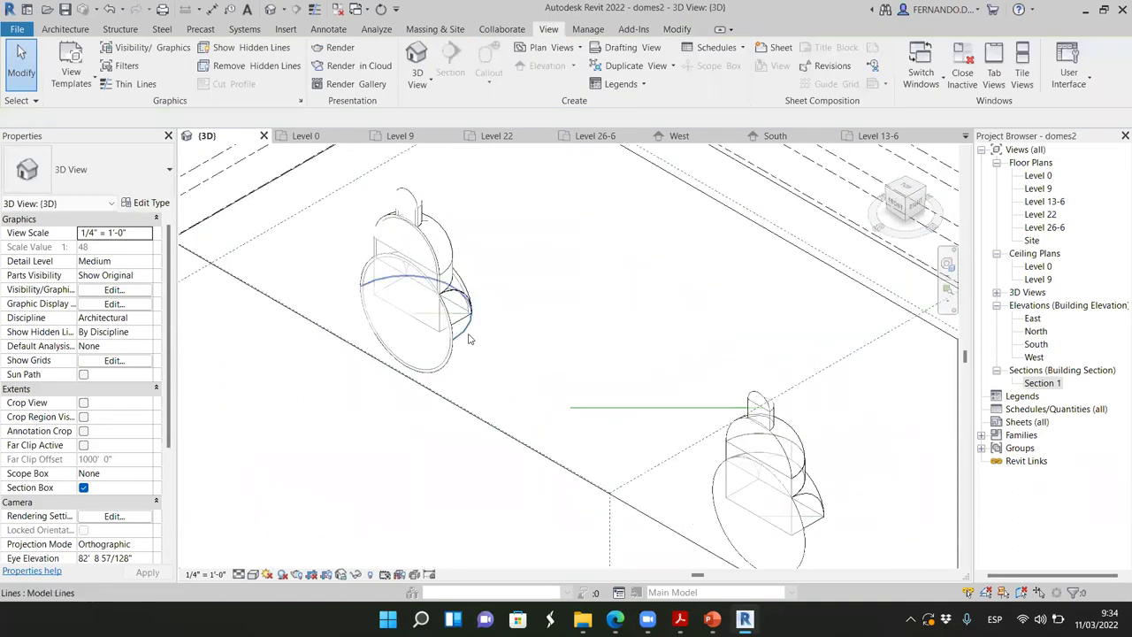
Step: Select the pendentive wall and the drum wall of the cut dome in turn to examine their shapes
scroll(471, 338, "up", 2)
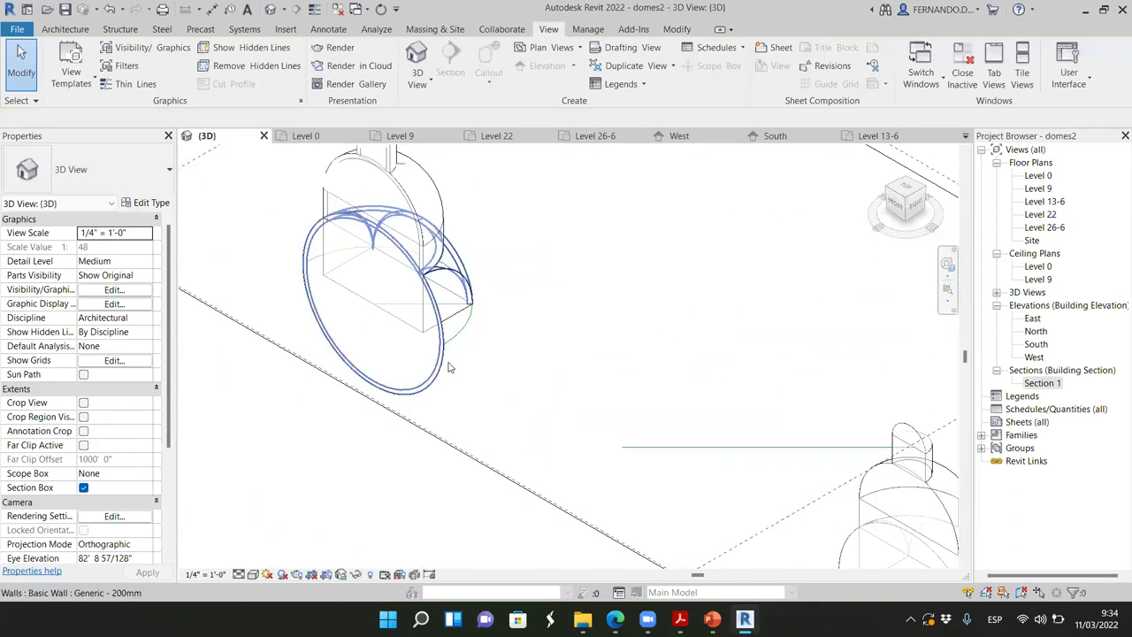
left_click(447, 364)
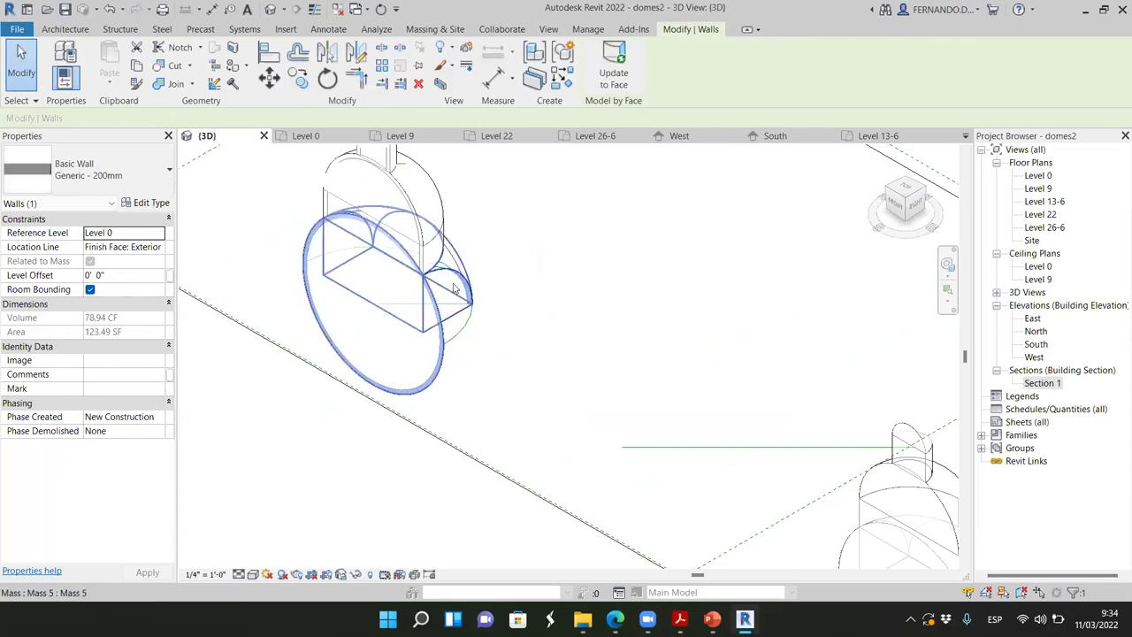
scroll(431, 261, "up", 3)
scroll(431, 261, "down", 3)
scroll(446, 305, "down", 1)
scroll(452, 320, "up", 2)
scroll(427, 277, "up", 2)
left_click(425, 267)
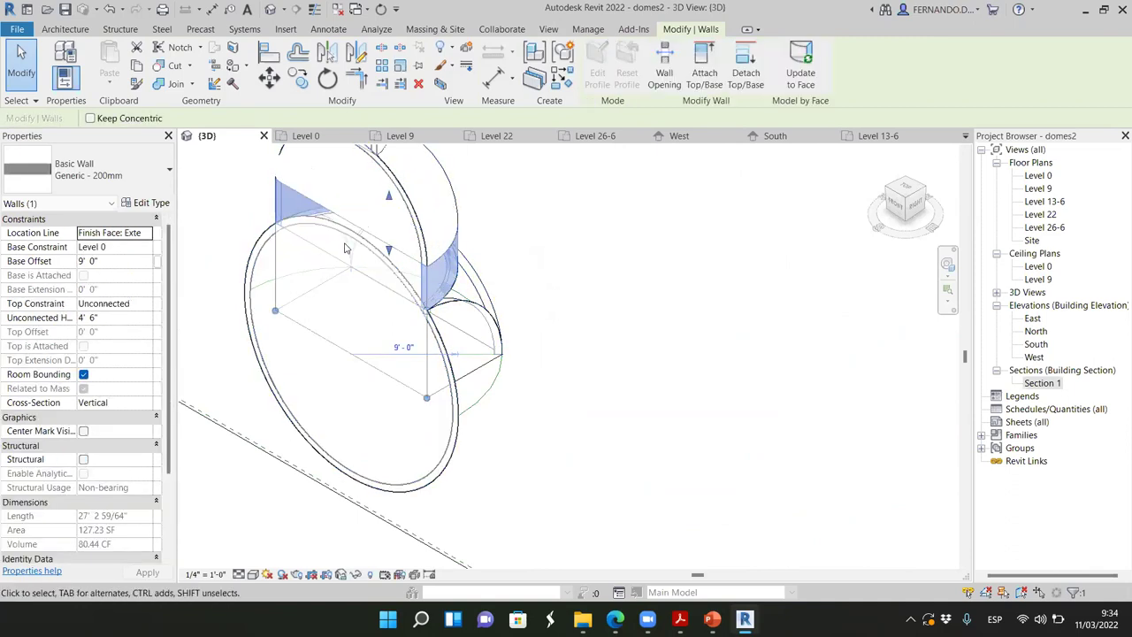
Step: Select the whole cut dome, filter the selection to the Mass category only, and hide those masses as elements in the view
left_click_drag(597, 270, 411, 263)
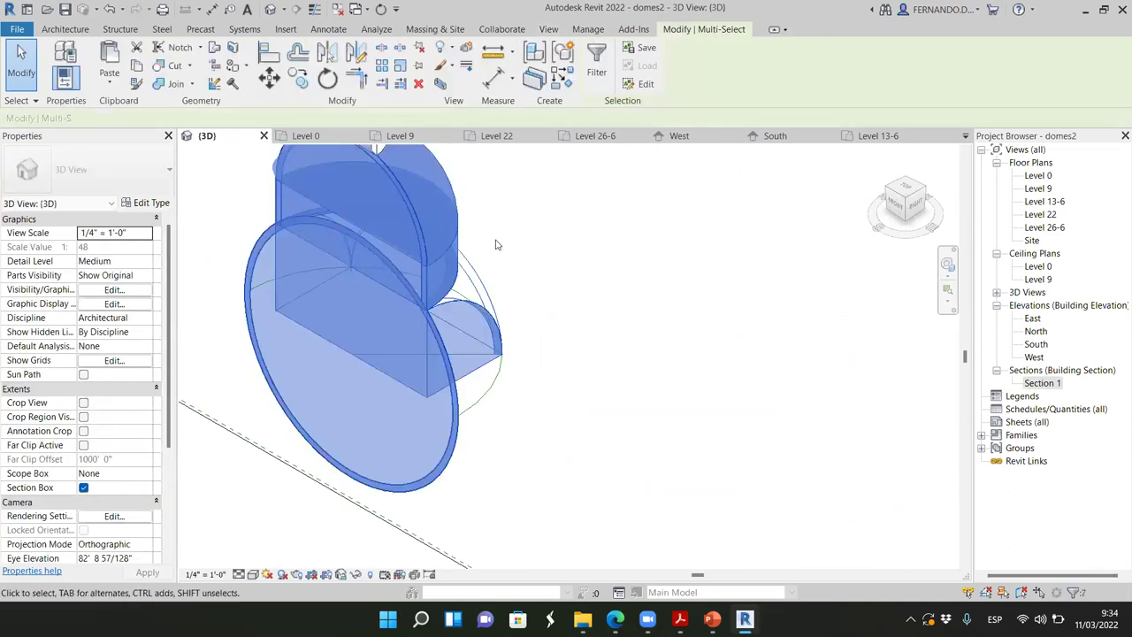
left_click(596, 67)
left_click(700, 252)
left_click(701, 227)
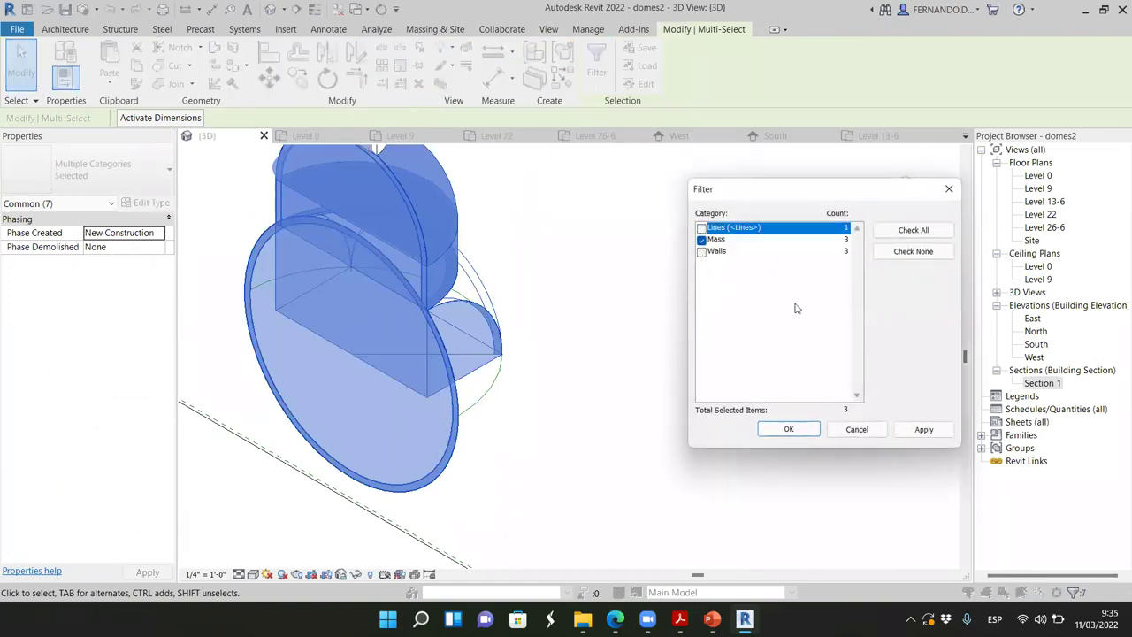
left_click(924, 429)
left_click(788, 429)
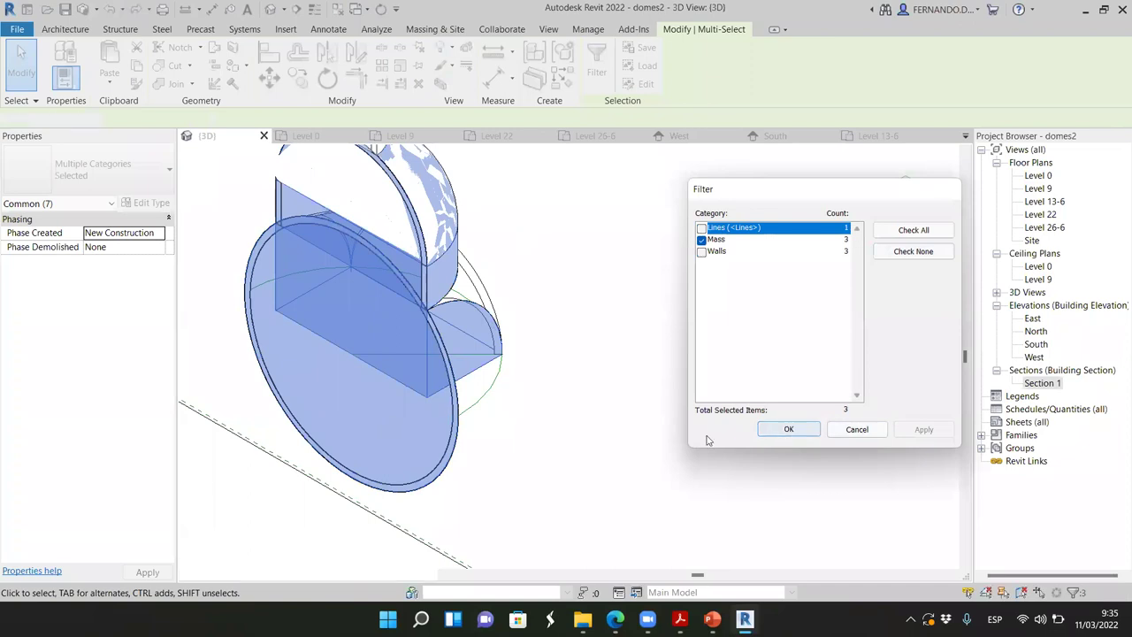
right_click(457, 302)
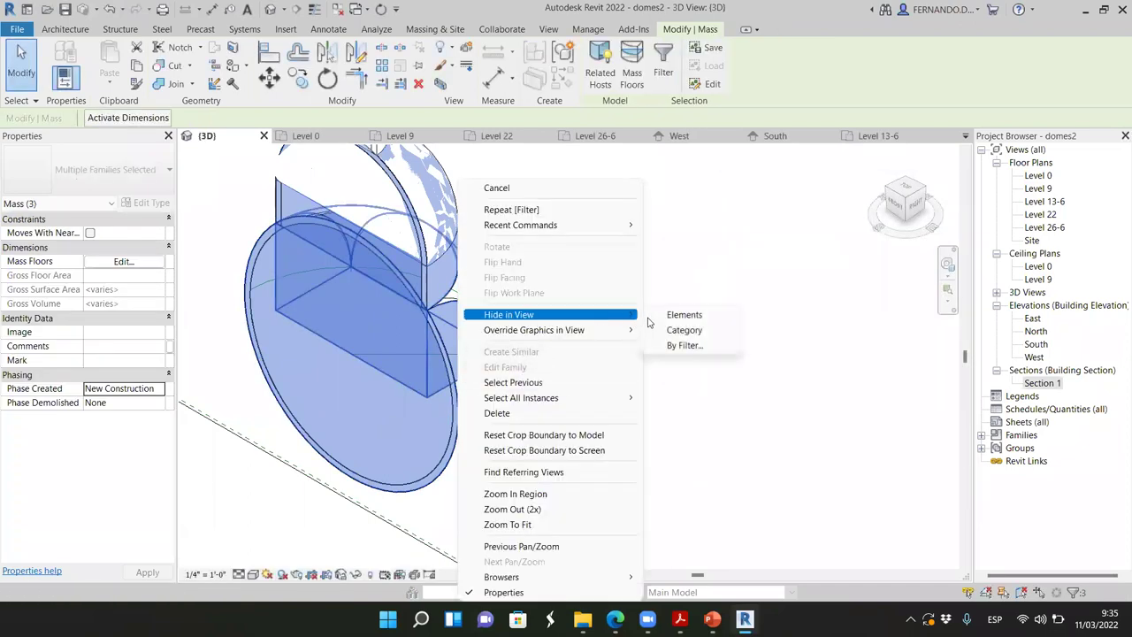
left_click(684, 315)
Step: Examine the cut dome walls without their masses from the front and from oblique angles
scroll(646, 367, "down", 2)
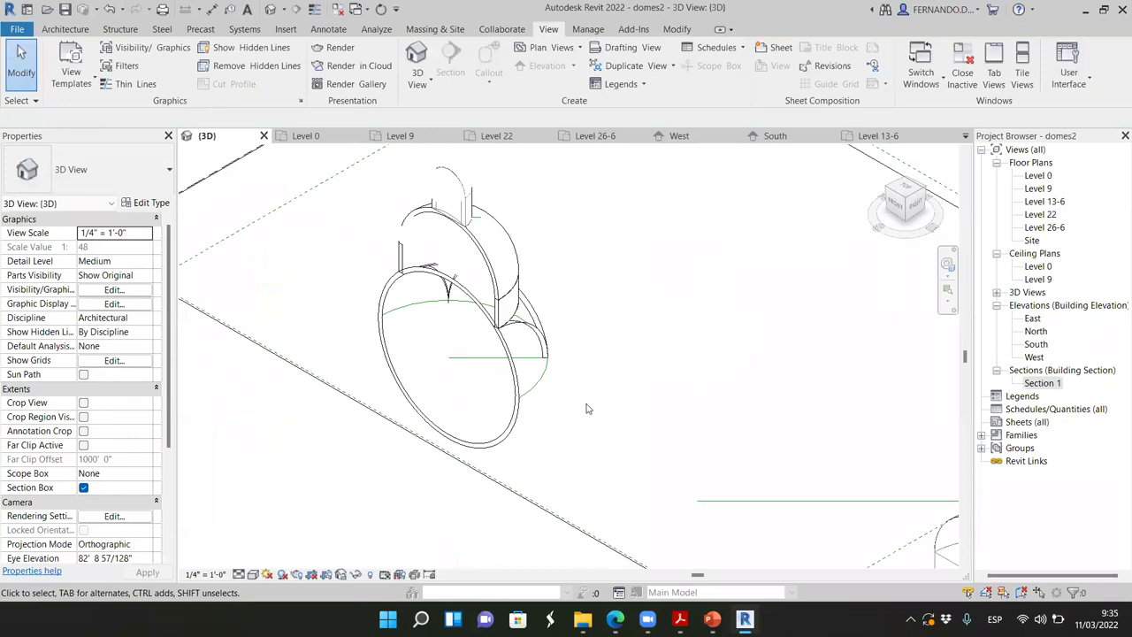
scroll(643, 419, "down", 2)
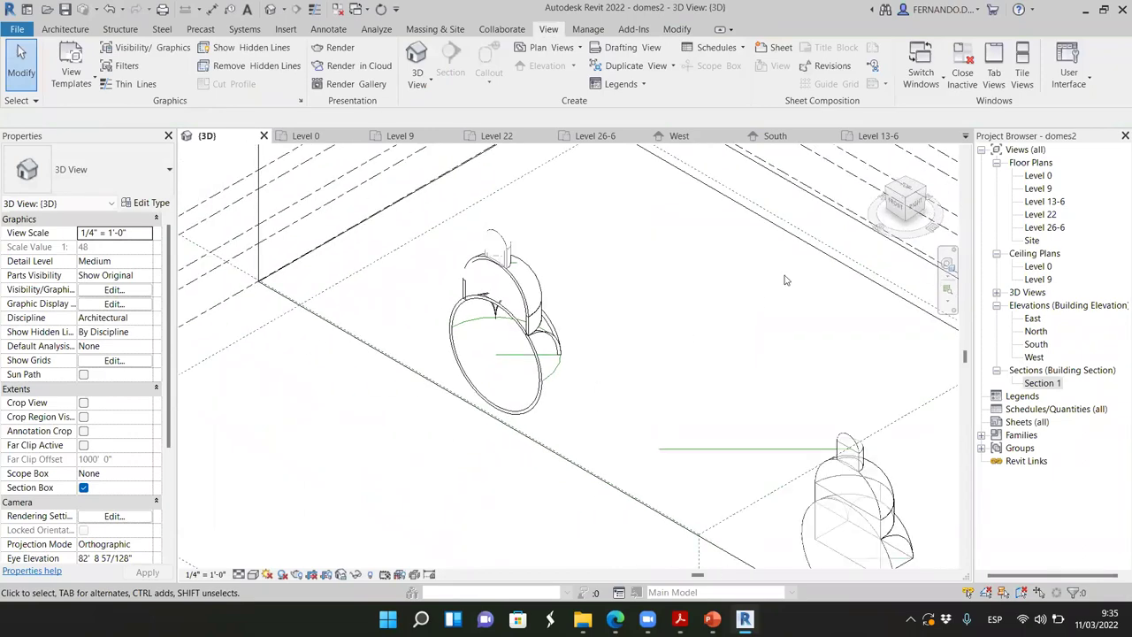
left_click(916, 205)
left_click_drag(923, 176, 911, 226)
scroll(554, 288, "up", 2)
left_click(904, 193)
left_click_drag(917, 192, 915, 205)
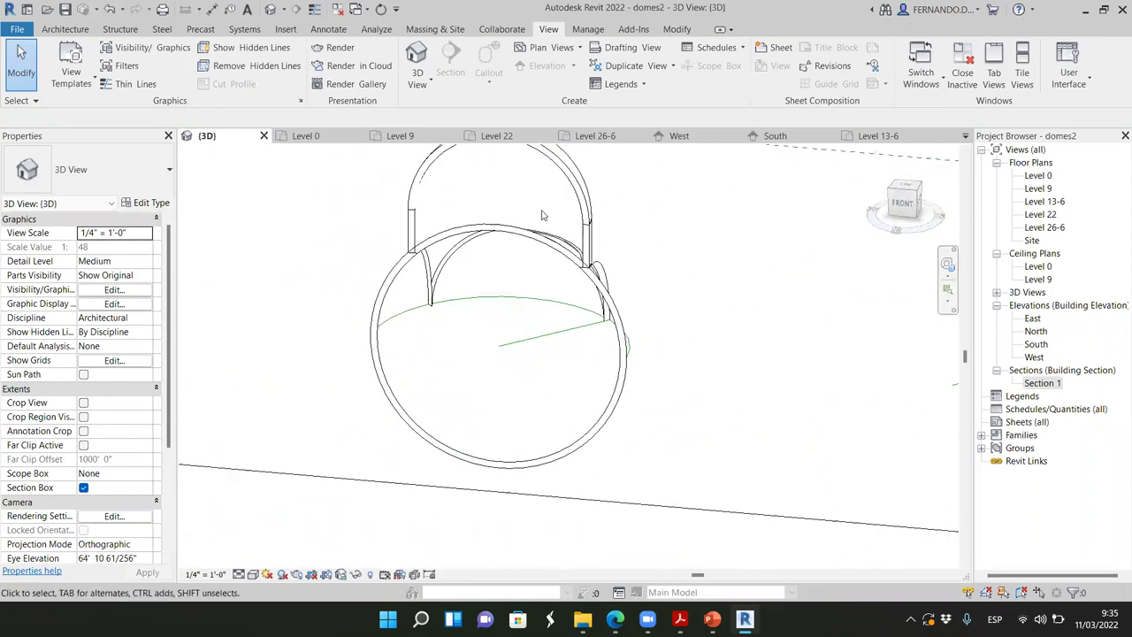
scroll(540, 212, "up", 2)
scroll(646, 265, "down", 2)
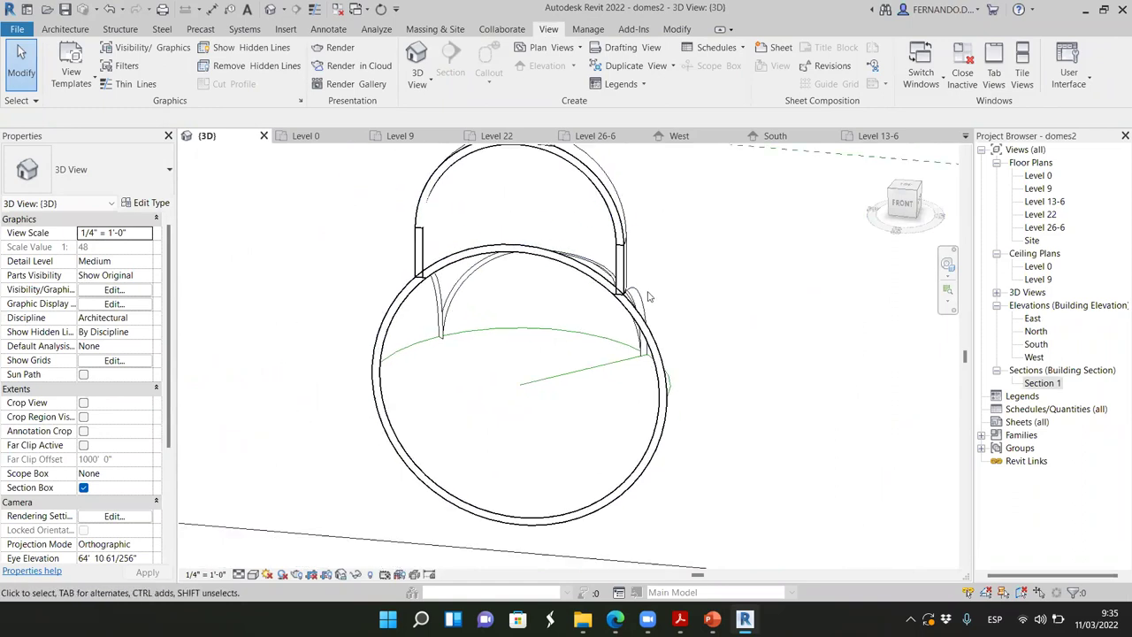
left_click(914, 204)
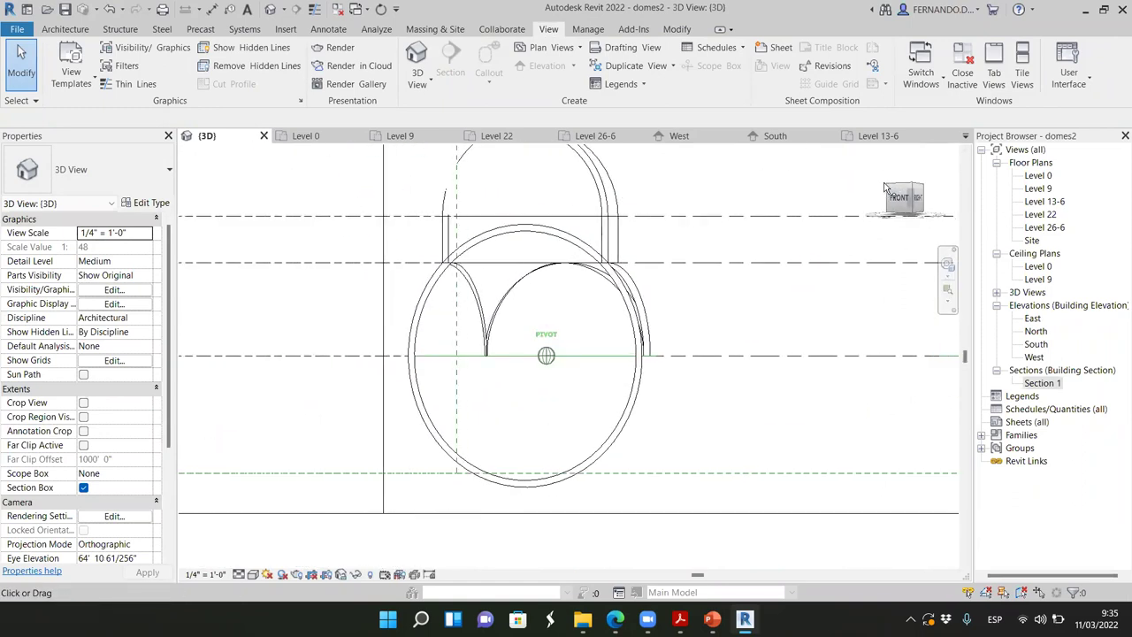
left_click_drag(923, 228, 894, 199)
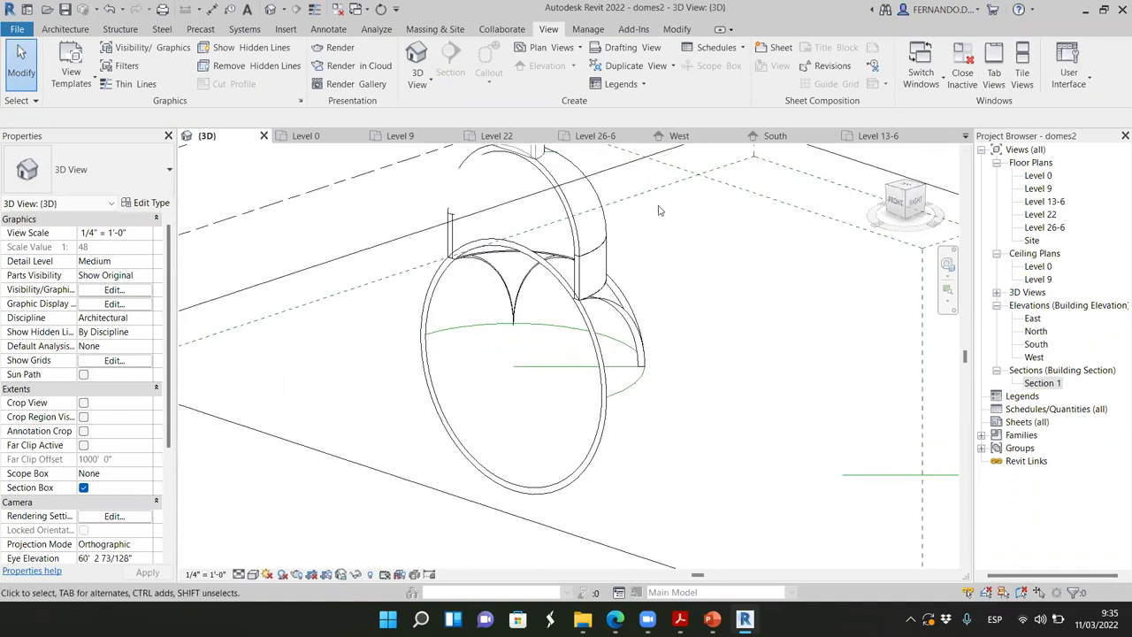
Step: Highlight the upper dome wall and compare the cut pendentives of this dome with the second dome
left_click(573, 232)
scroll(570, 225, "up", 2)
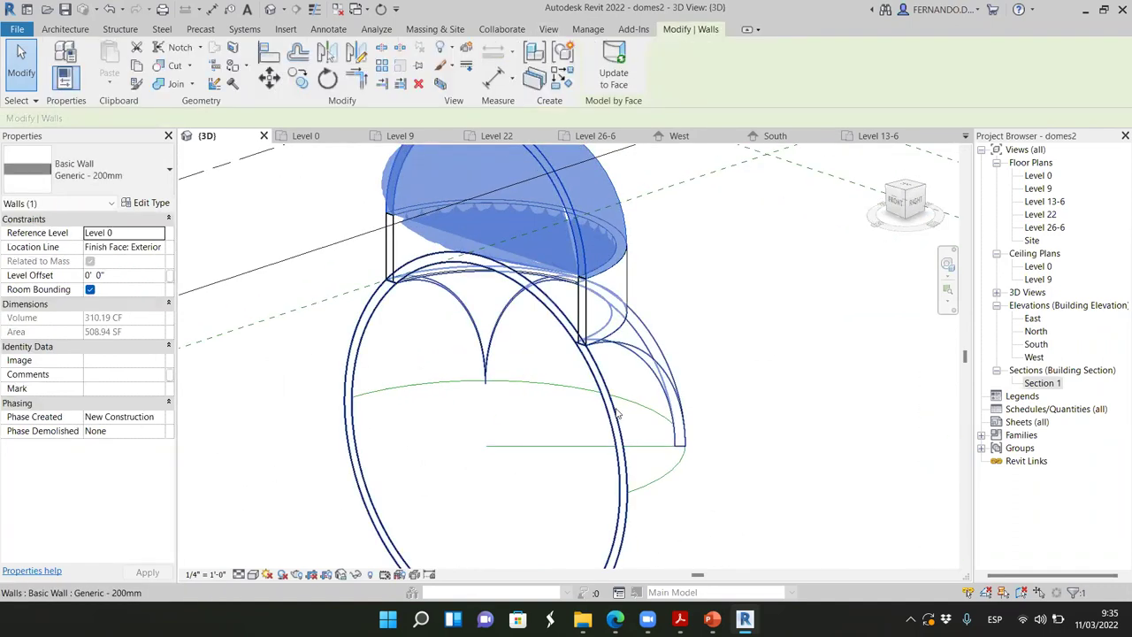
left_click(682, 410)
left_click_drag(900, 211, 849, 237)
key("Escape")
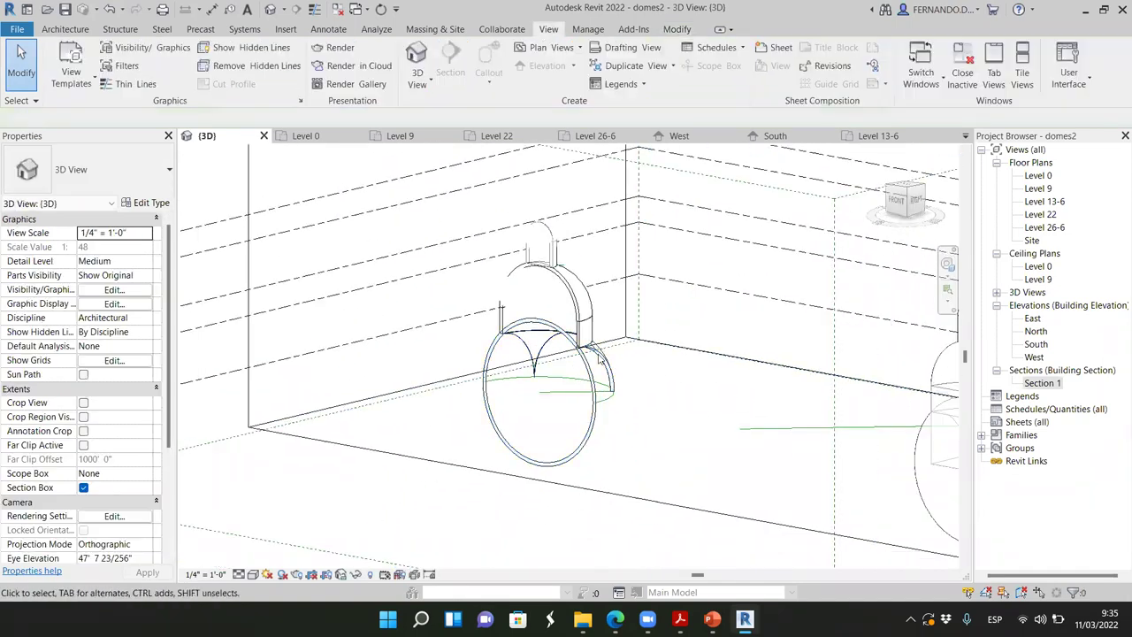
scroll(608, 382, "up", 2)
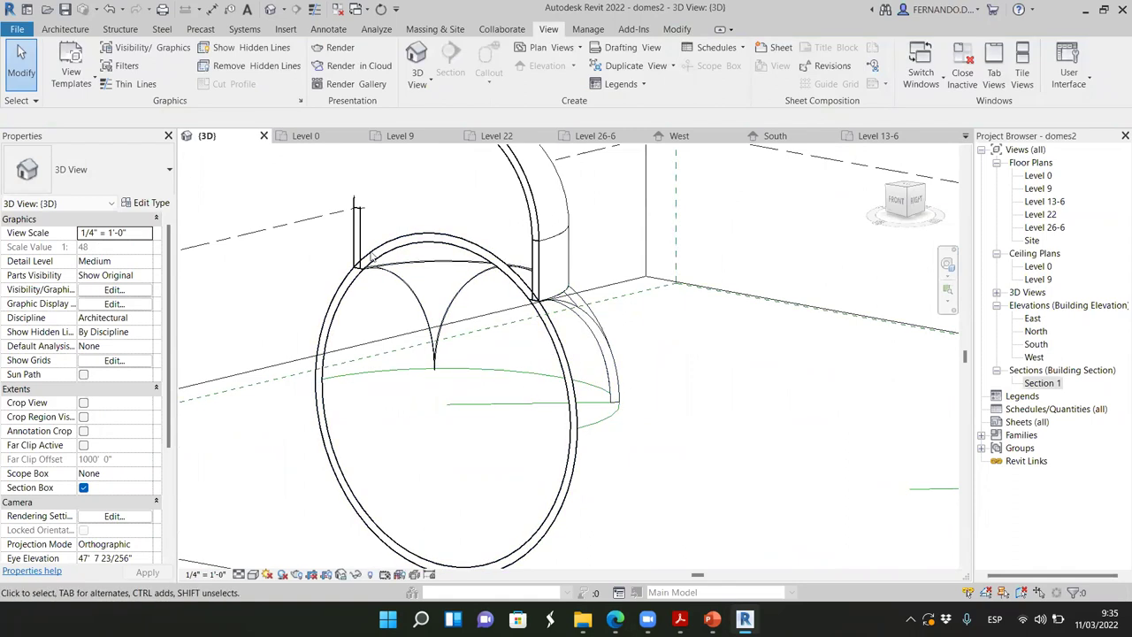
scroll(380, 257, "down", 4)
middle_click_drag(381, 258, 782, 321, "shift")
scroll(793, 311, "up", 3)
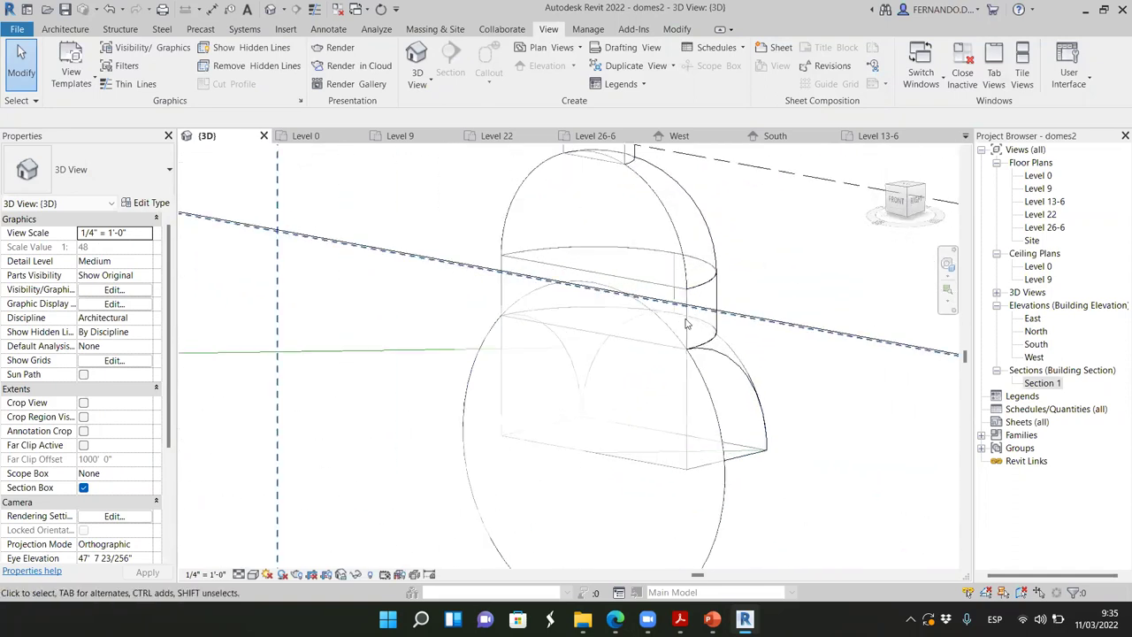
middle_click_drag(685, 364, 728, 482, "shift")
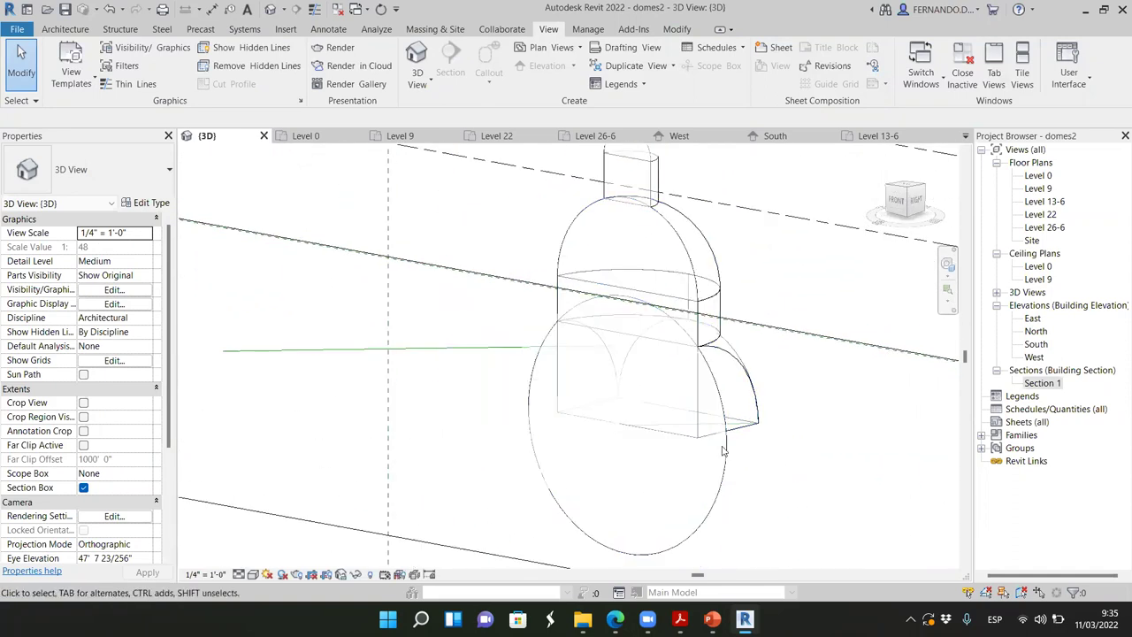
left_click(727, 482)
left_click(794, 501)
middle_click_drag(771, 351, 425, 401, "shift")
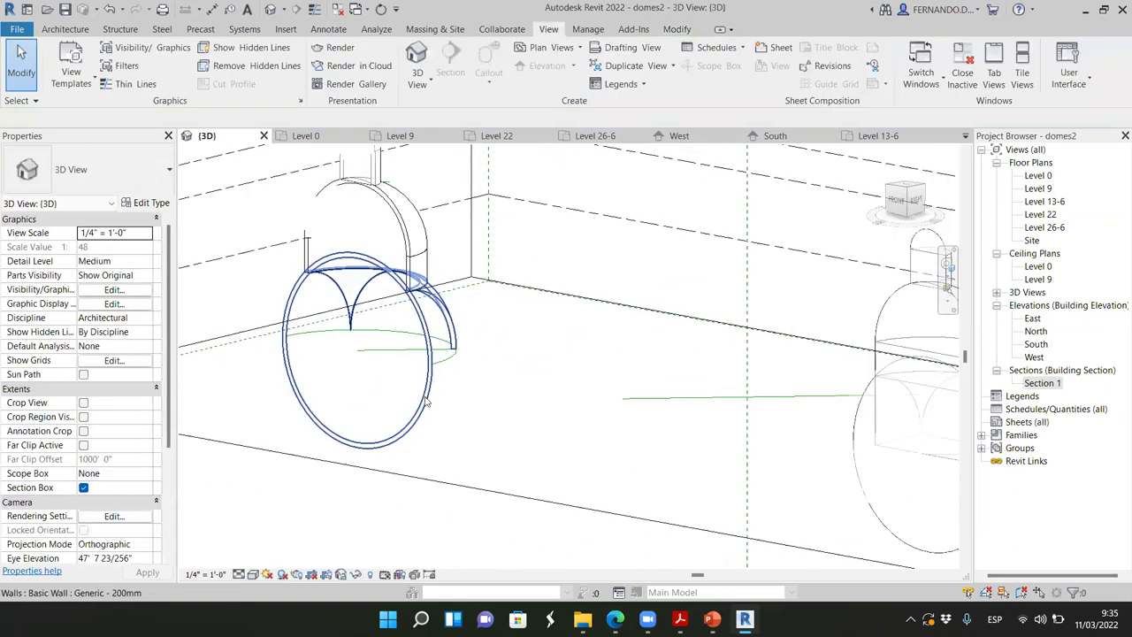
Step: Hide the pendentive wall in the 3D view and examine the remaining drum, dome and lantern walls
left_click(425, 403)
right_click(426, 402)
mouse_move(590, 110)
left_click(654, 115)
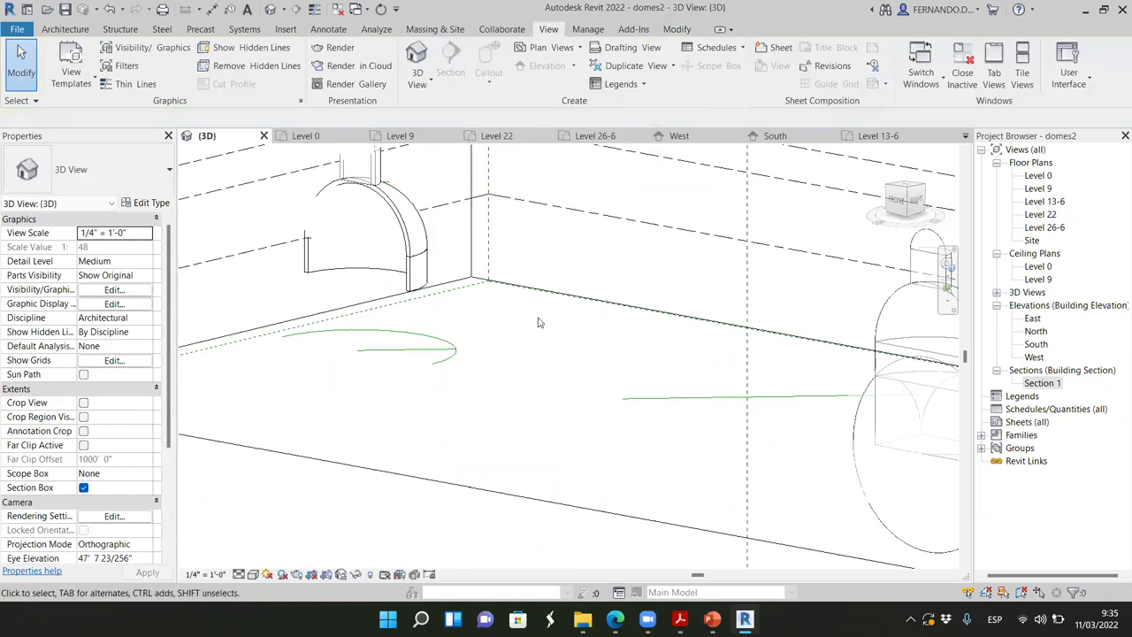
middle_click_drag(374, 255, 416, 221, "shift")
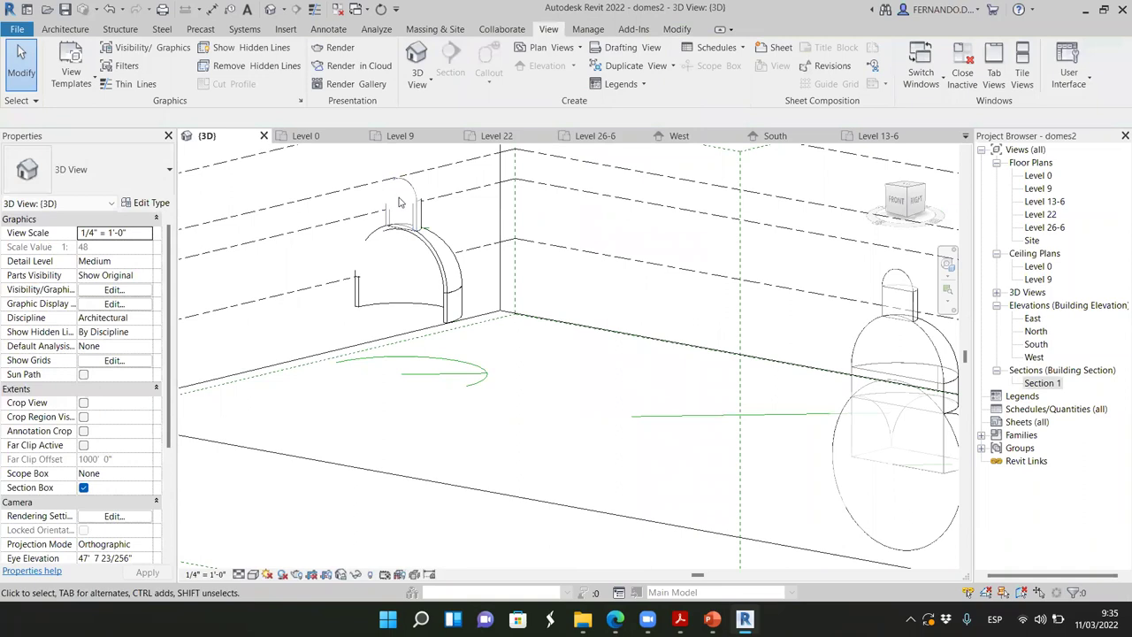
scroll(396, 209, "up", 2)
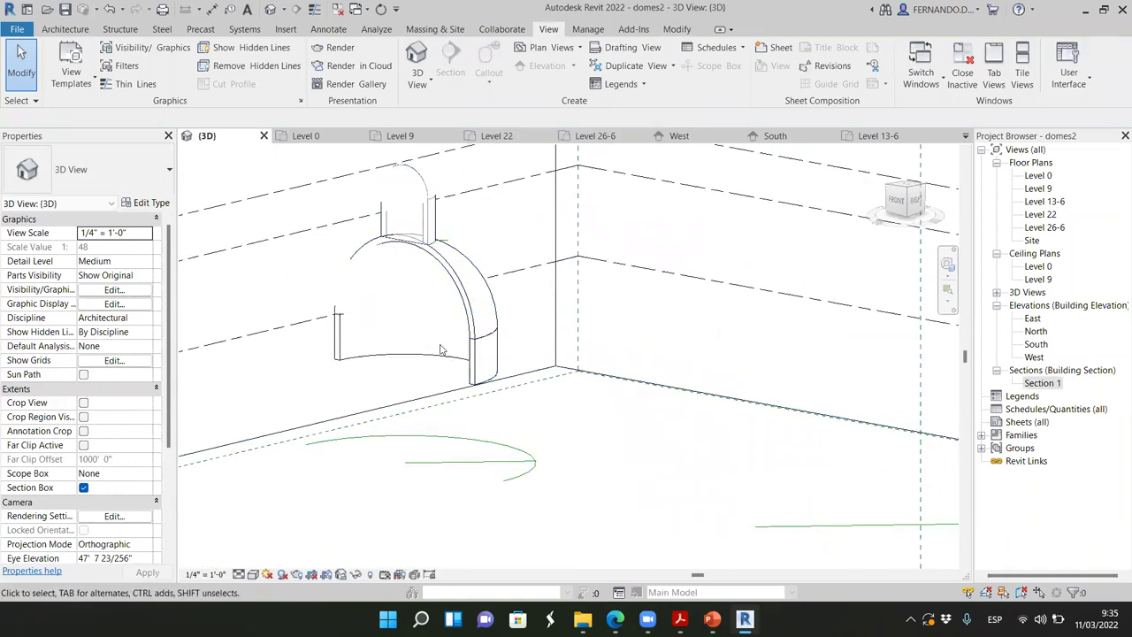
scroll(466, 365, "up", 3)
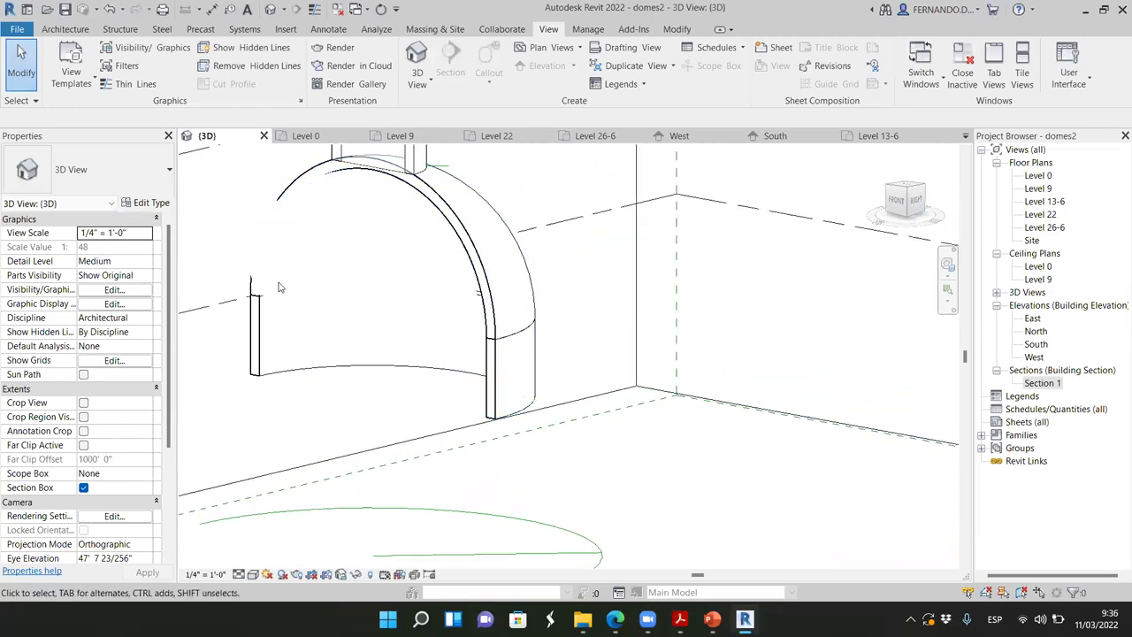
scroll(541, 309, "down", 3)
scroll(513, 331, "up", 2)
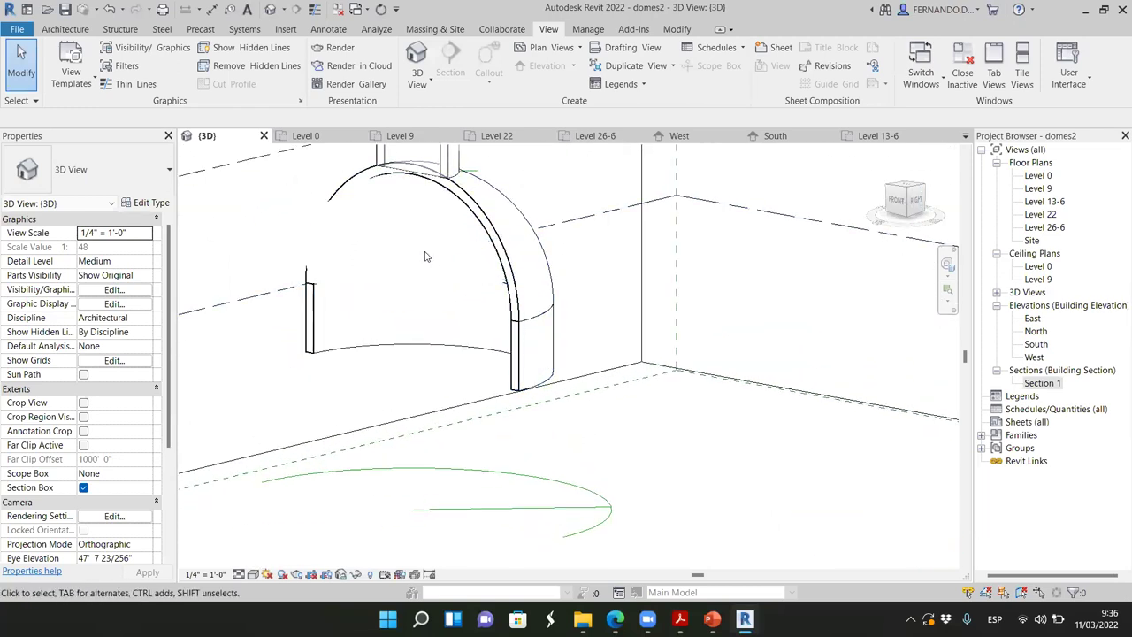
Step: Undo the hiding of the pendentive wall and the masses, along with the last section box change
middle_click_drag(374, 254, 474, 354, "shift")
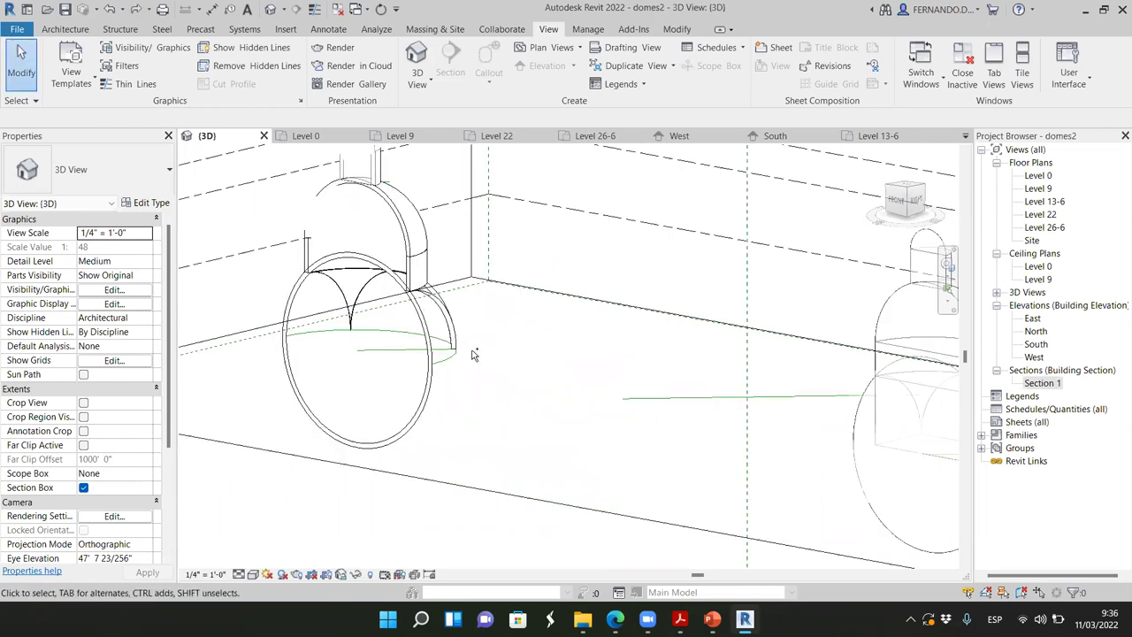
scroll(478, 364, "down", 10)
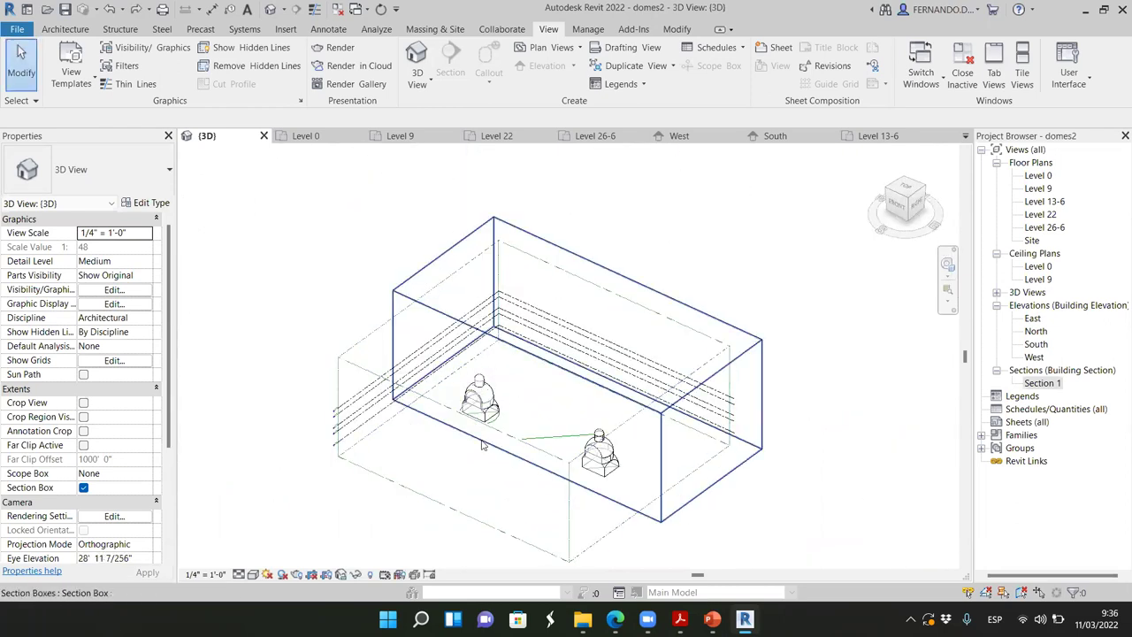
scroll(493, 447, "up", 3)
scroll(492, 446, "up", 3)
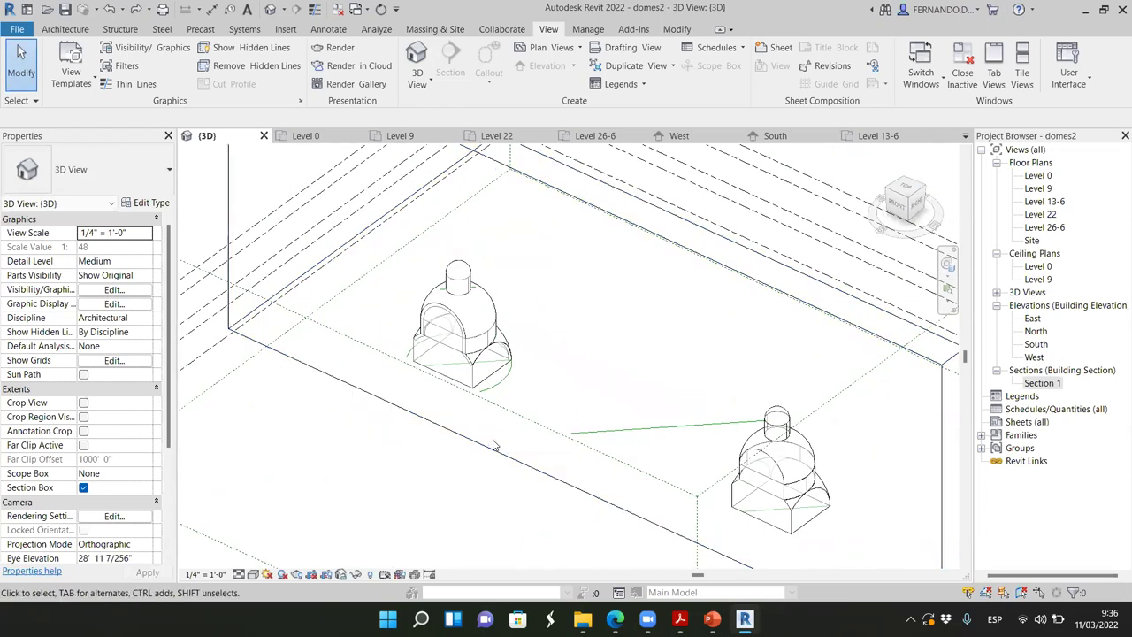
Step: Select the pendentive wall and examine its cut shape straight from the front
left_click(484, 451)
scroll(433, 387, "up", 3)
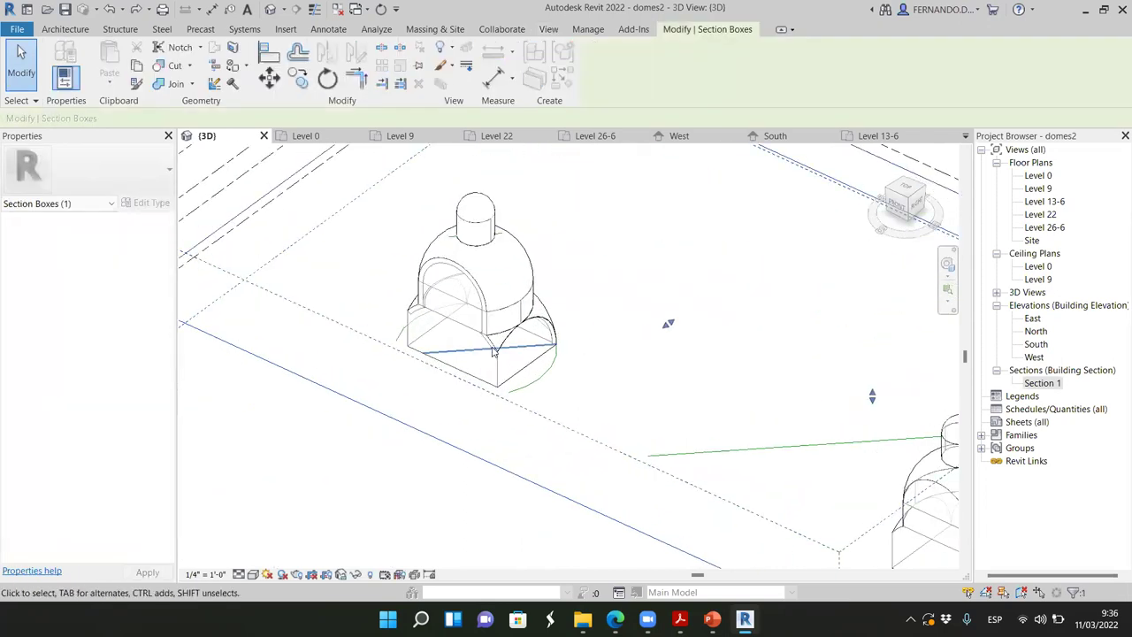
scroll(495, 352, "up", 2)
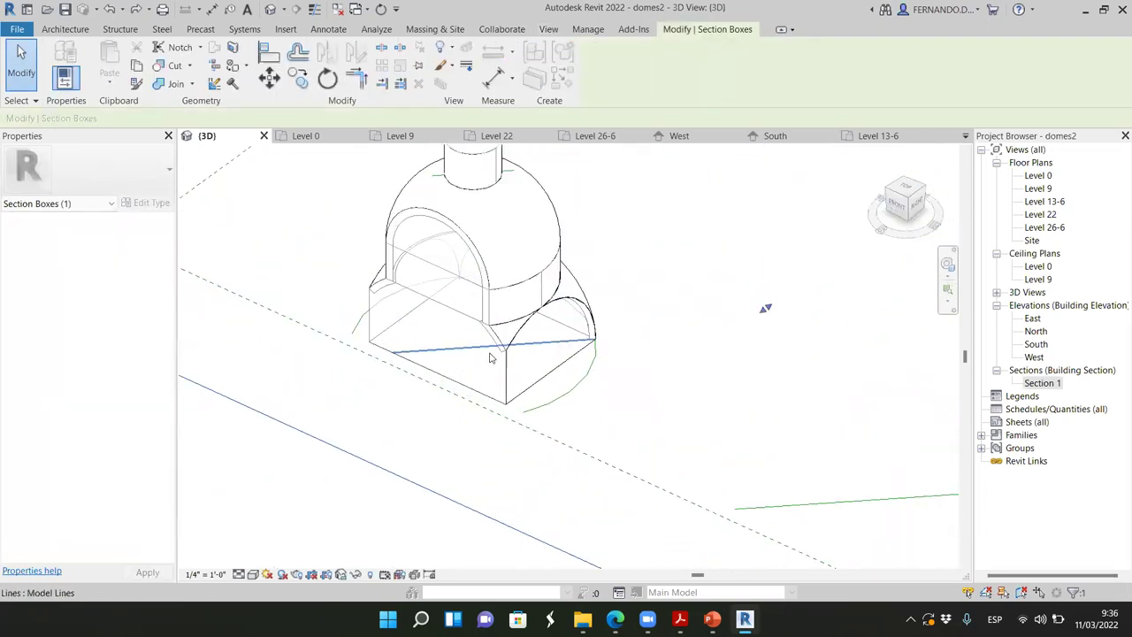
left_click(500, 348)
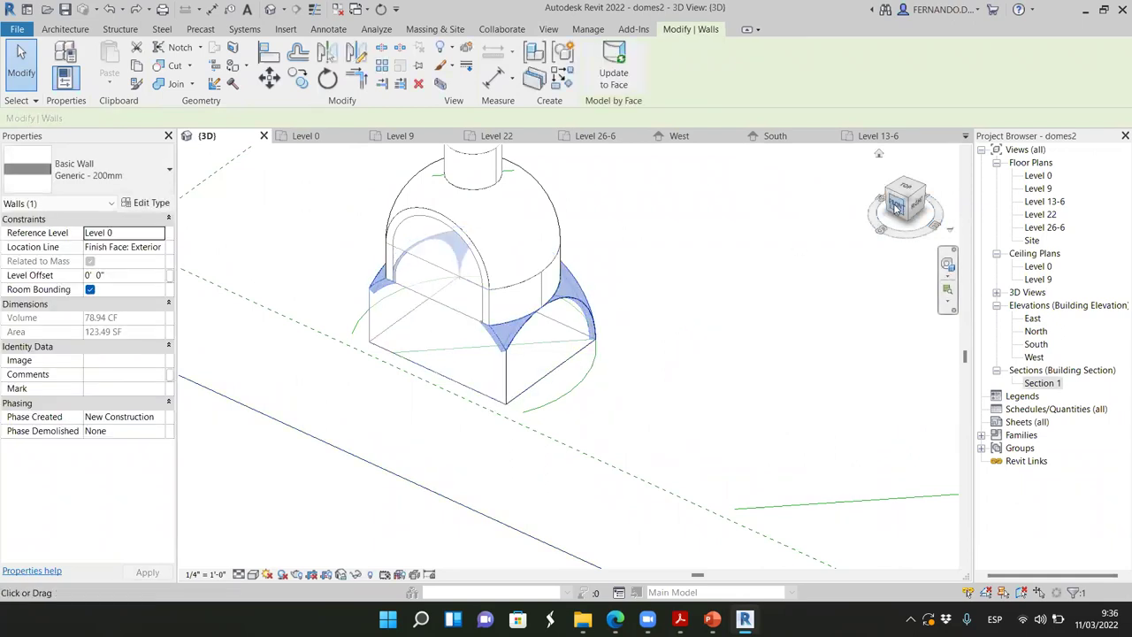
left_click(896, 209)
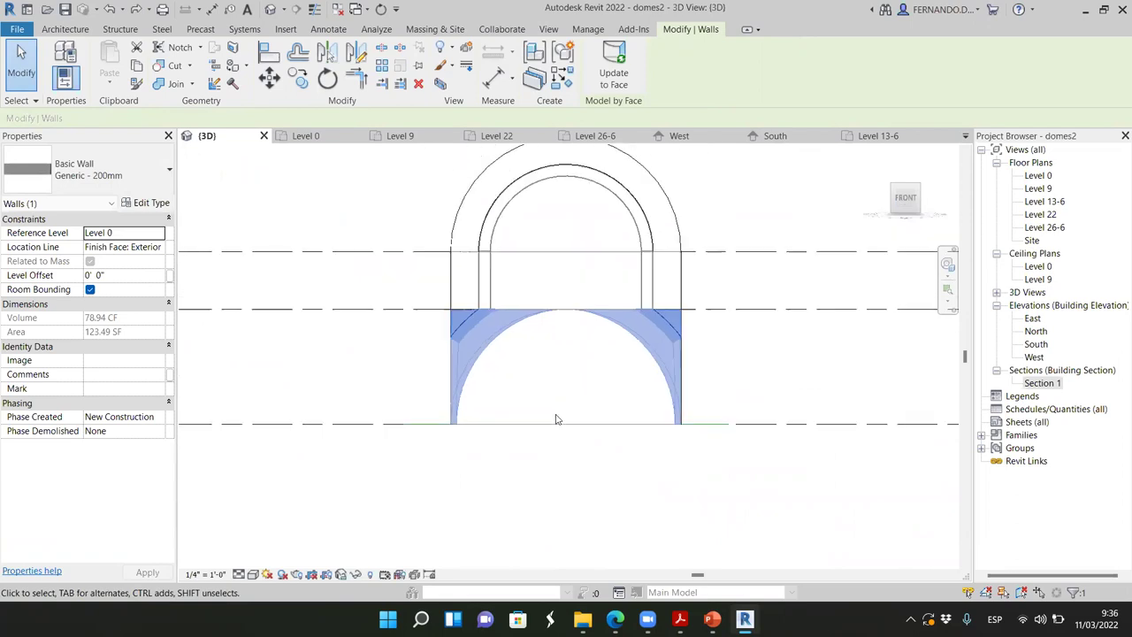
left_click(588, 518)
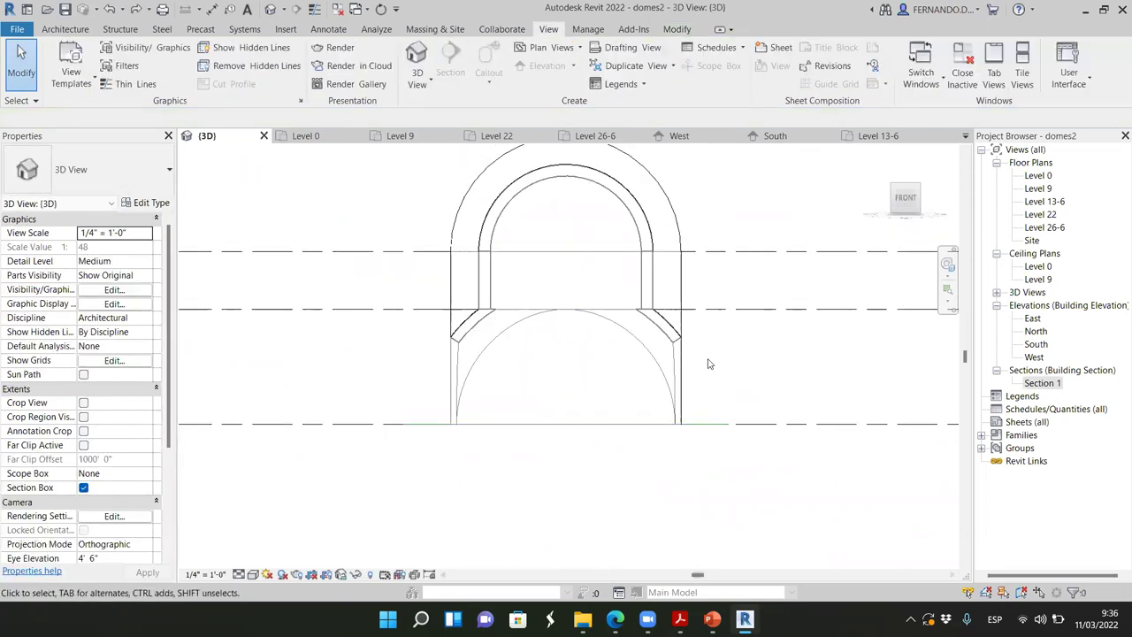
Step: Override the pendentive wall's graphics in this view with a solid fill foreground cut pattern in black
left_click(672, 334)
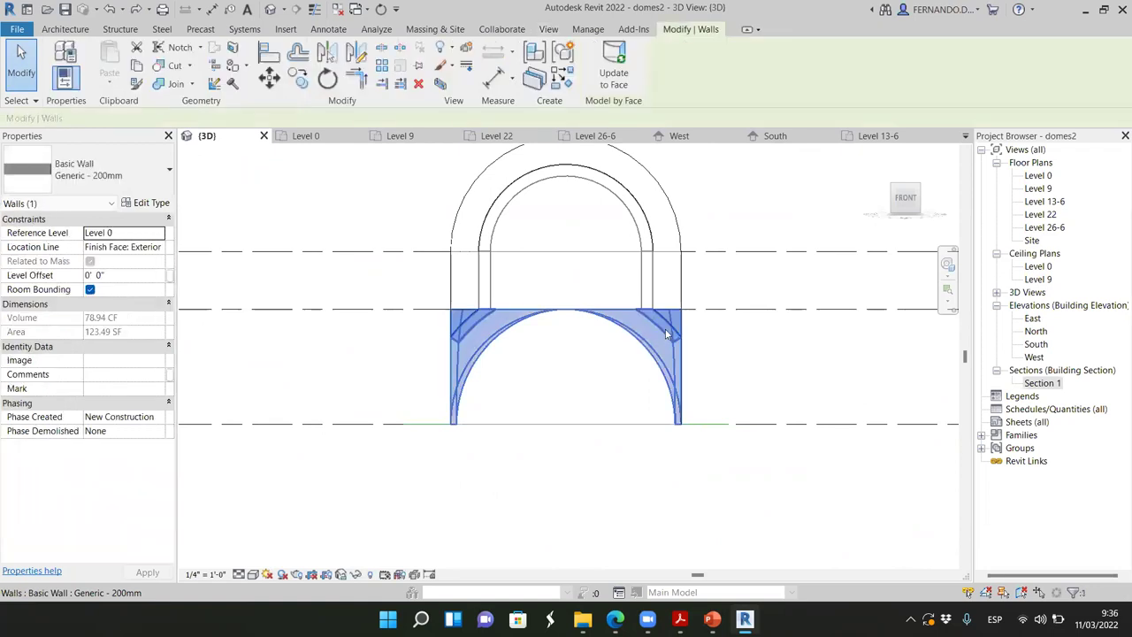
right_click(668, 334)
mouse_move(801, 330)
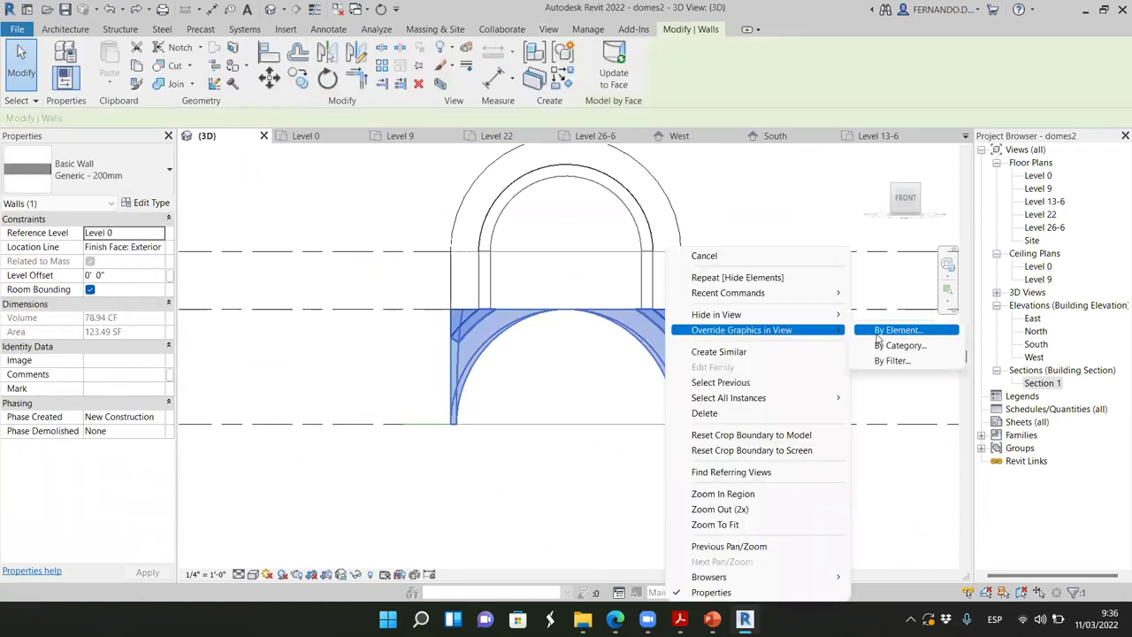
left_click(897, 331)
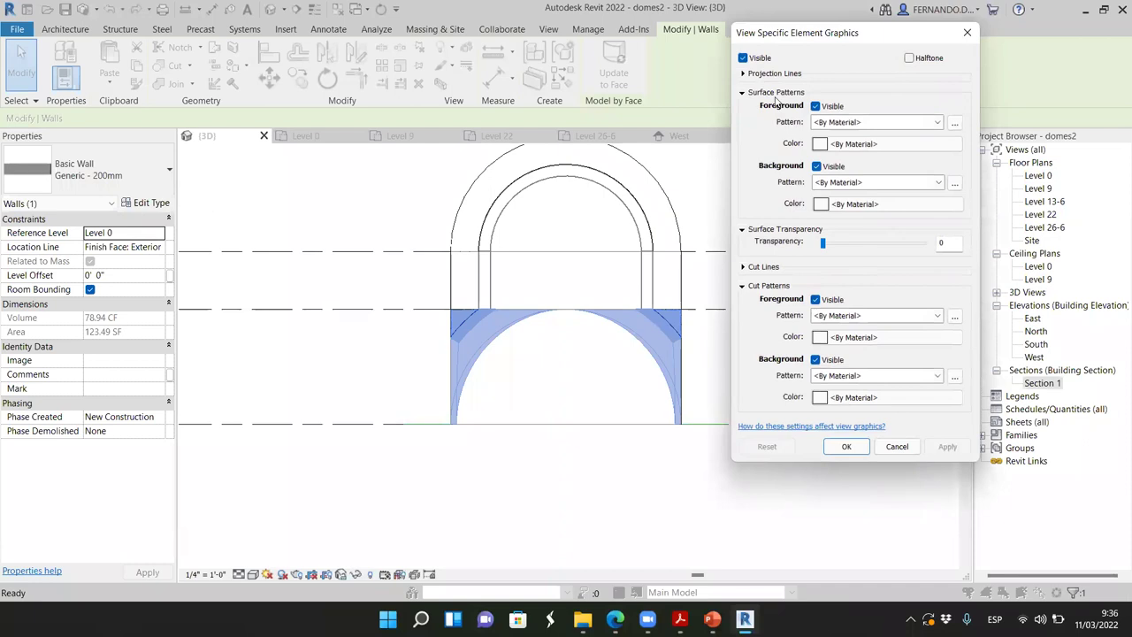
left_click(938, 315)
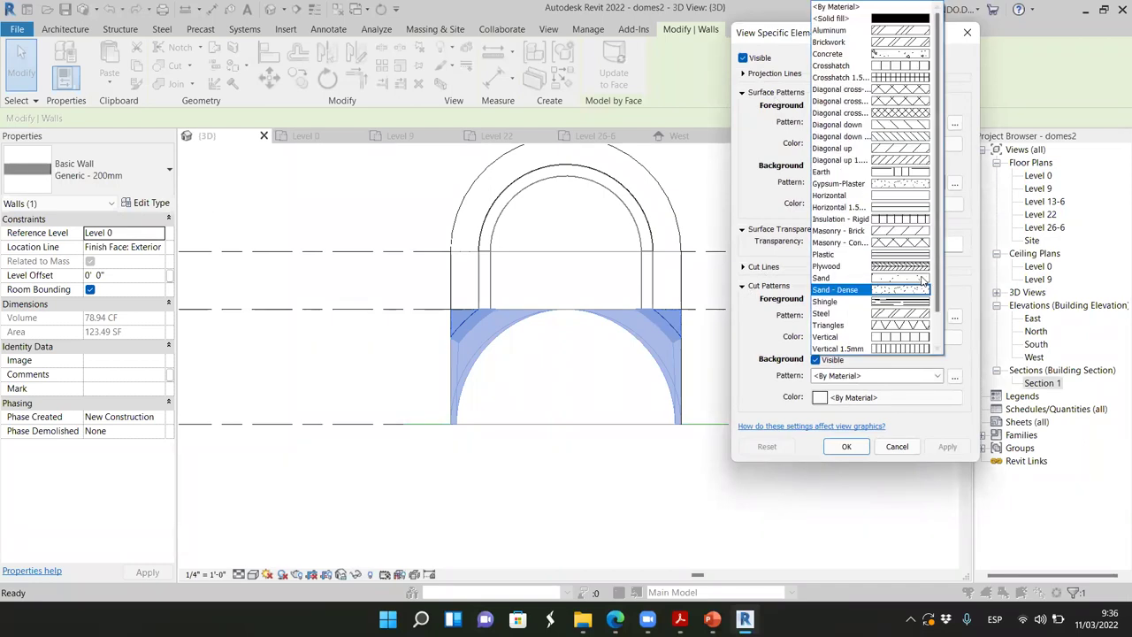
left_click(875, 29)
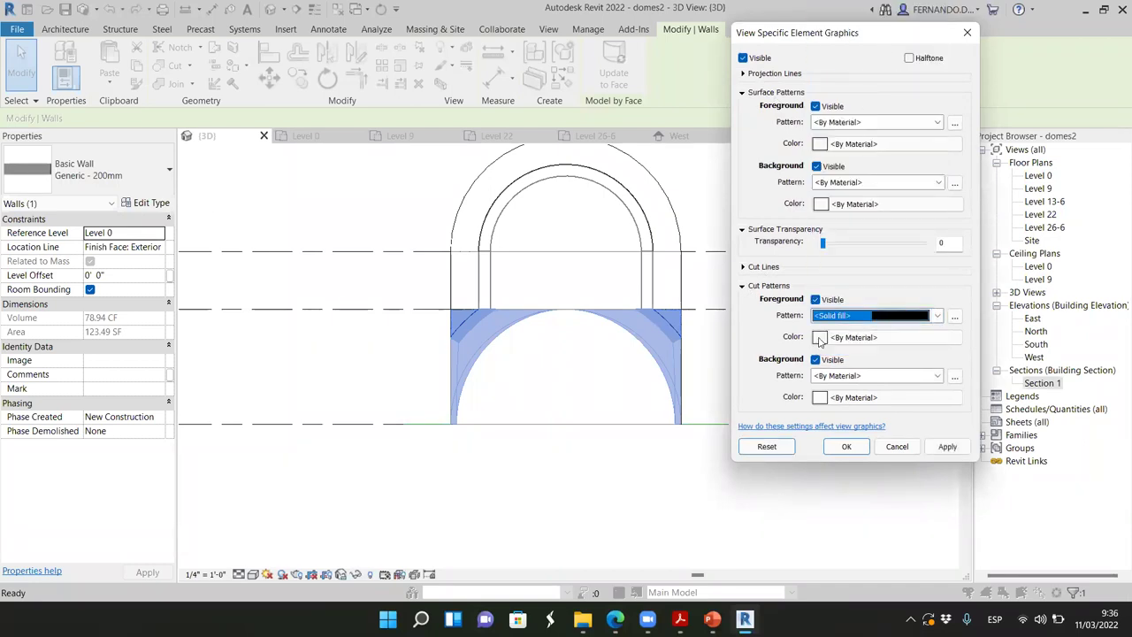
left_click(820, 338)
left_click_drag(1015, 228, 1015, 271)
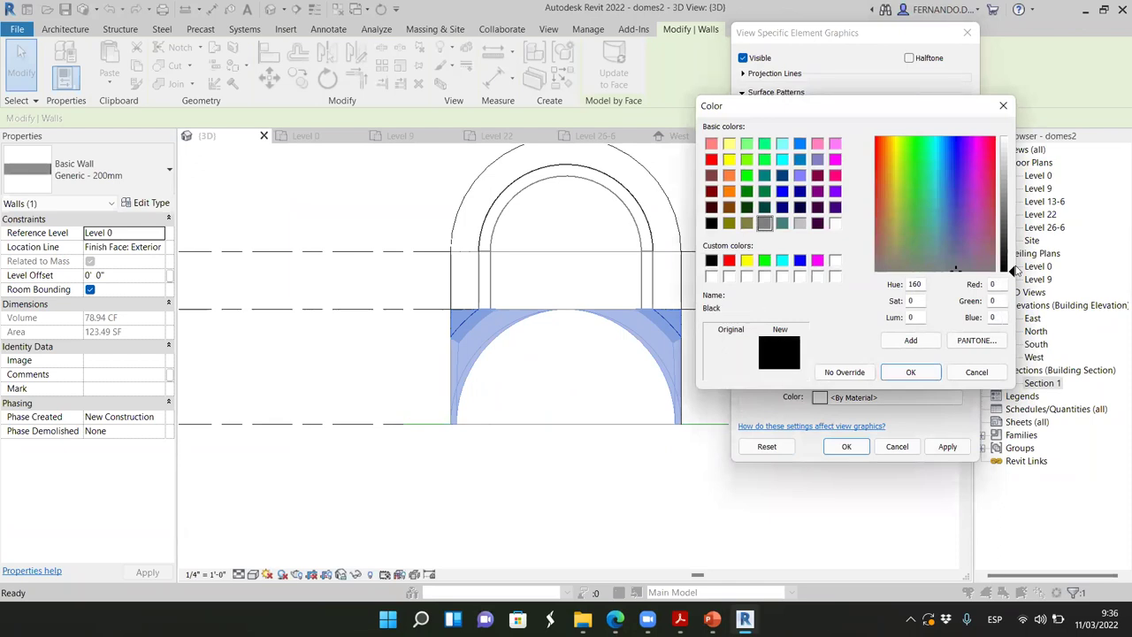
left_click(911, 372)
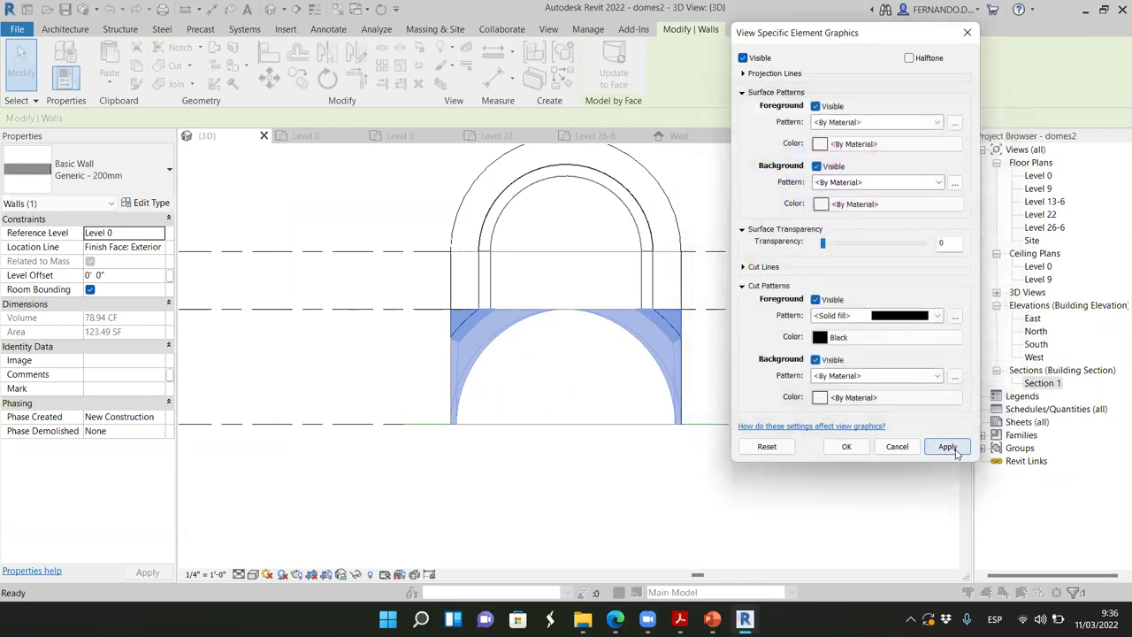
left_click(947, 446)
left_click(842, 446)
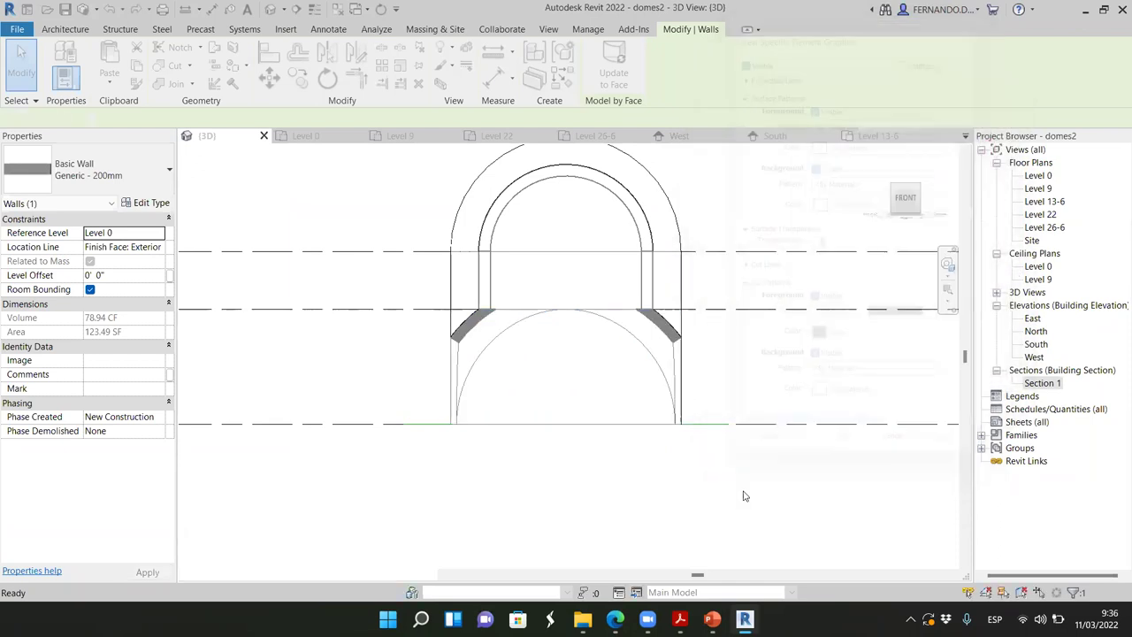
left_click(642, 496)
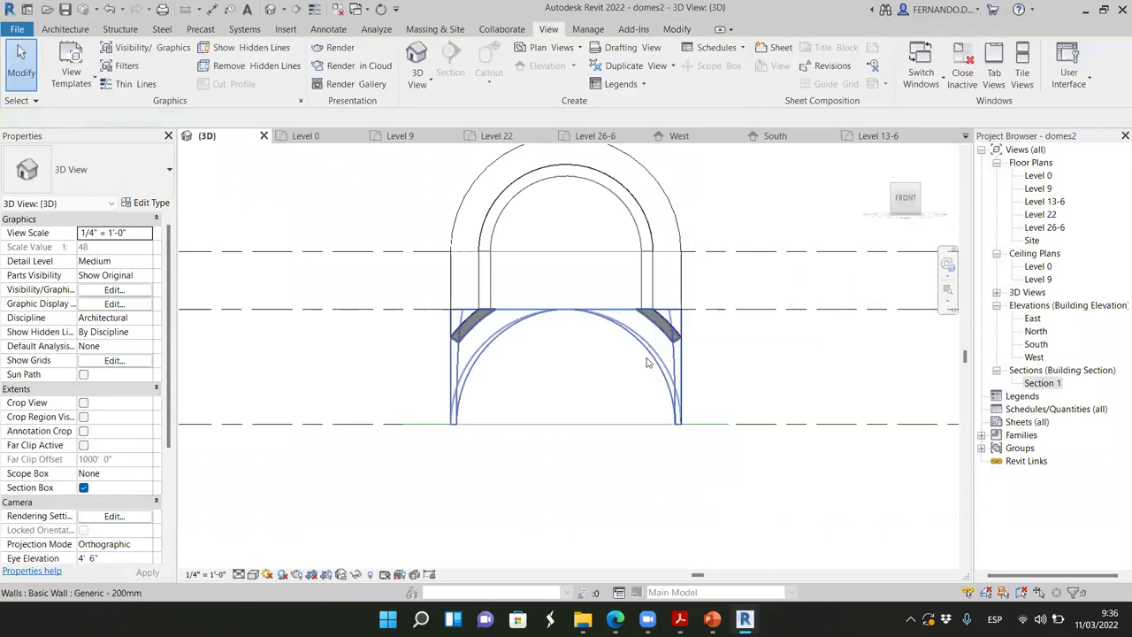
Step: Give the curved drum wall above the pendentives a solid fill cut pattern in black, overriding only that element in this view
left_click_drag(906, 198, 835, 226)
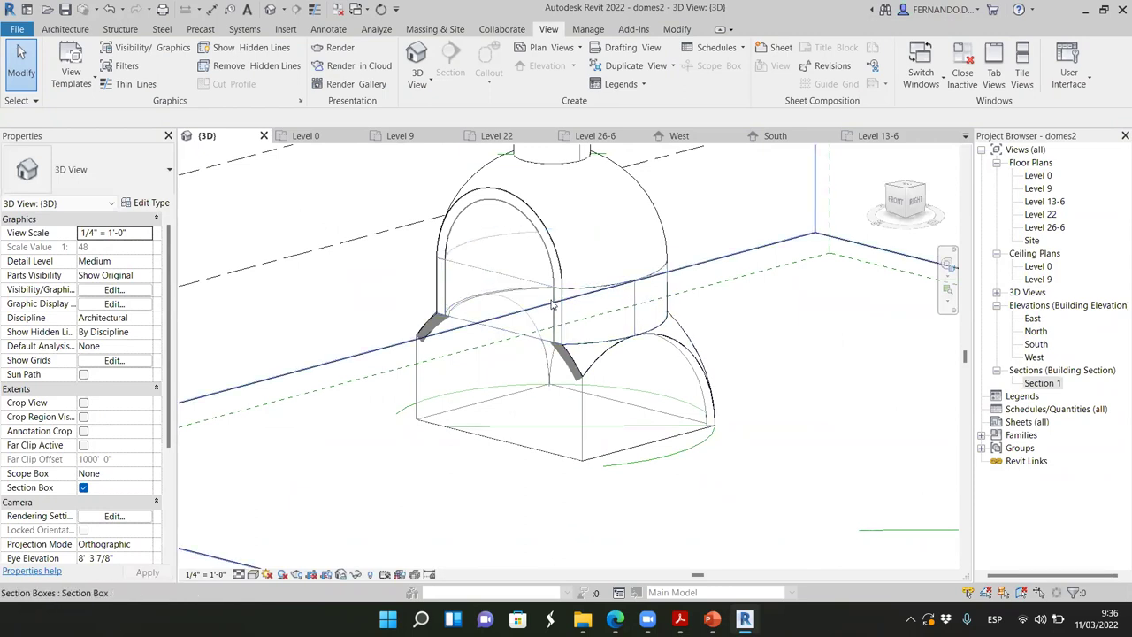
left_click(561, 311)
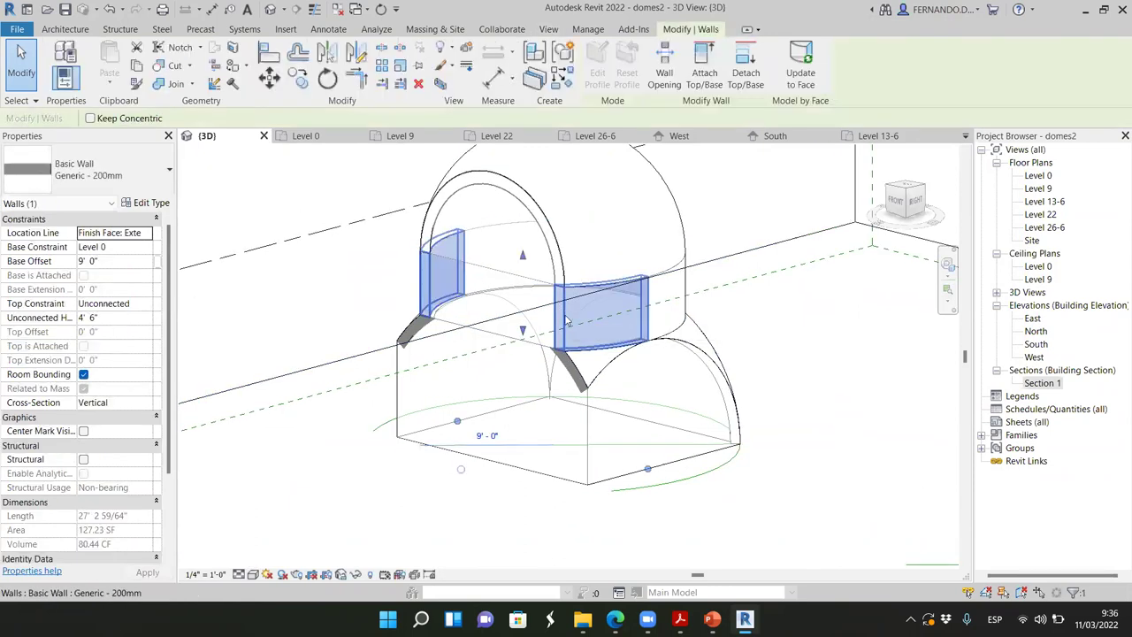
right_click(567, 320)
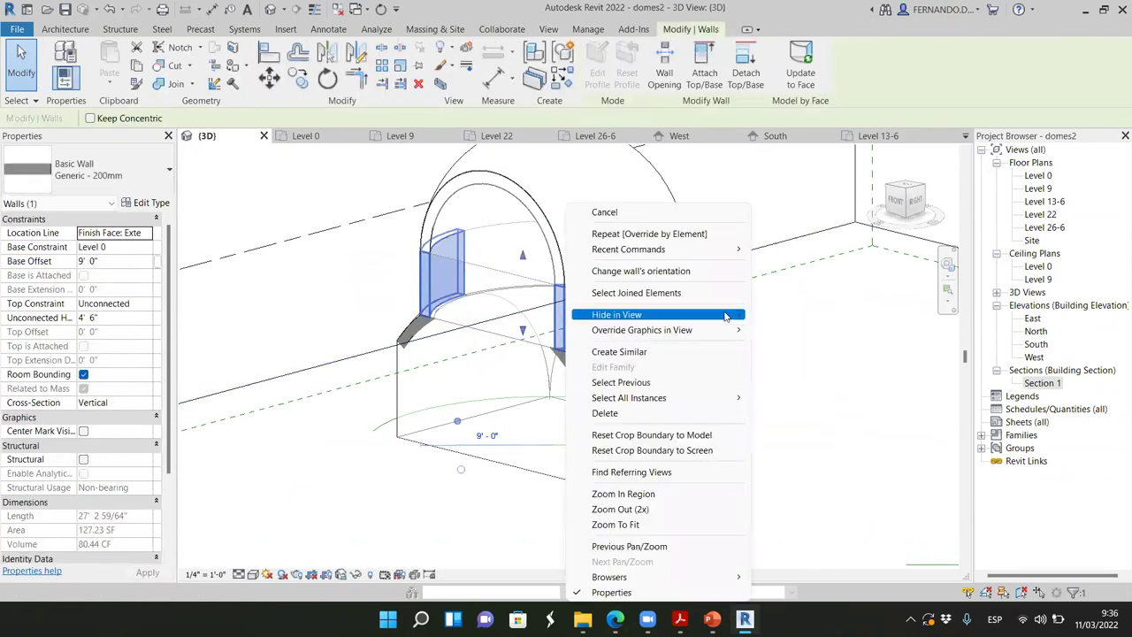
mouse_move(725, 316)
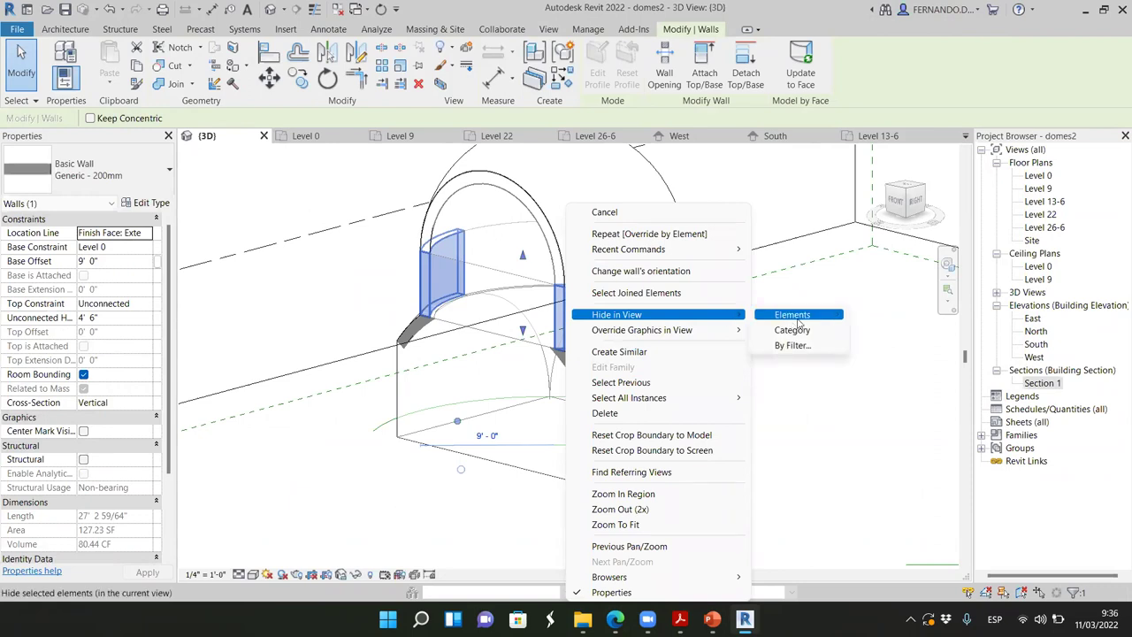
mouse_move(672, 330)
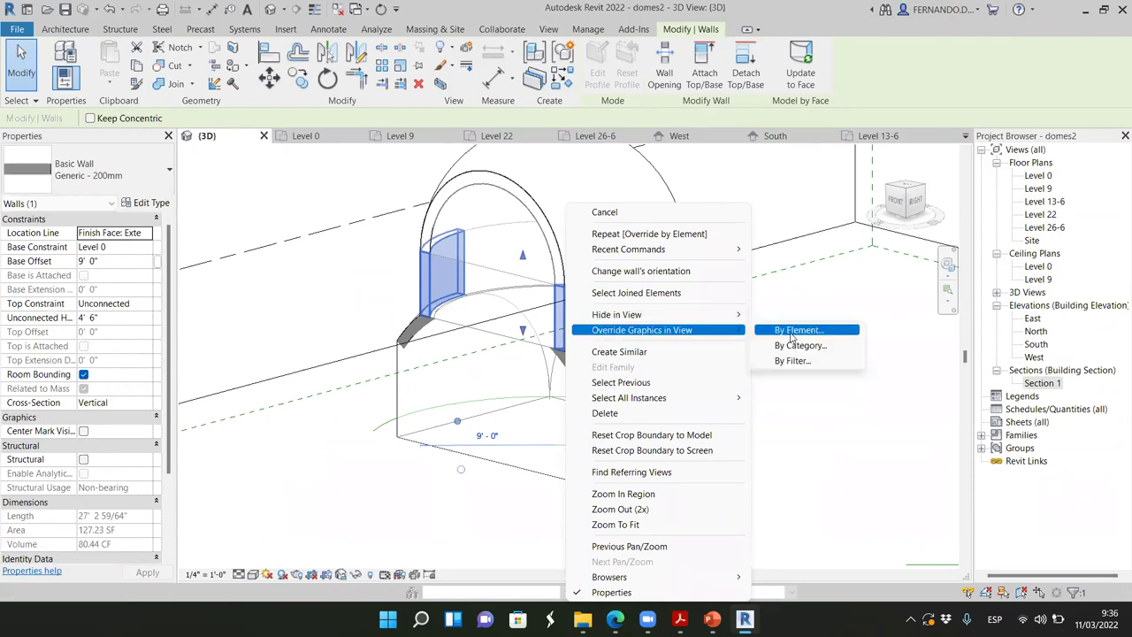
left_click(791, 331)
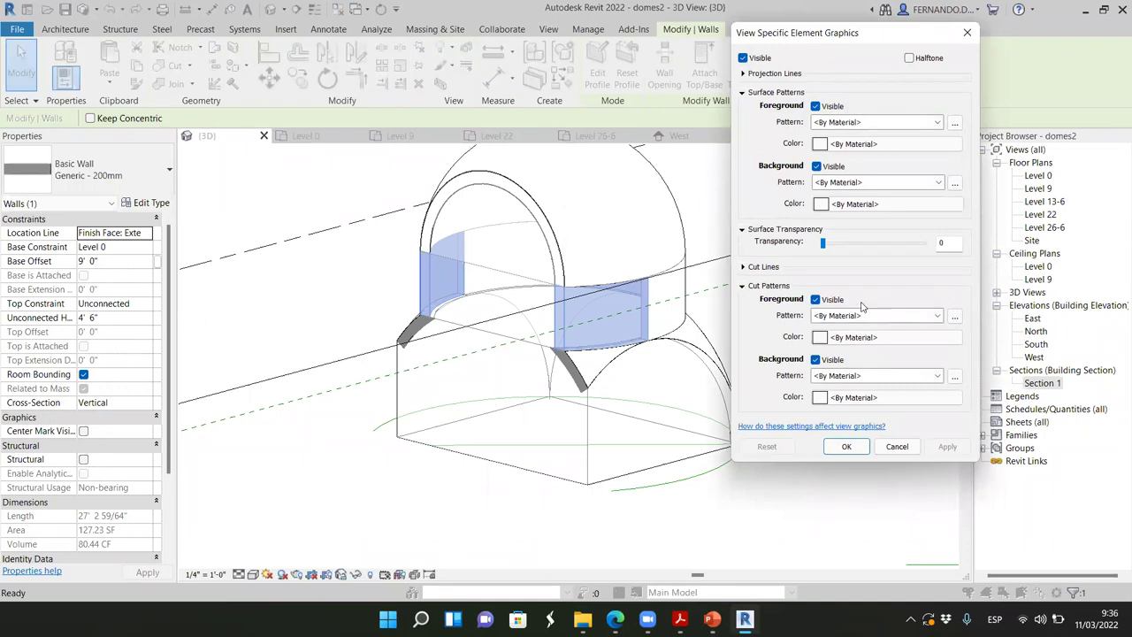
left_click(937, 316)
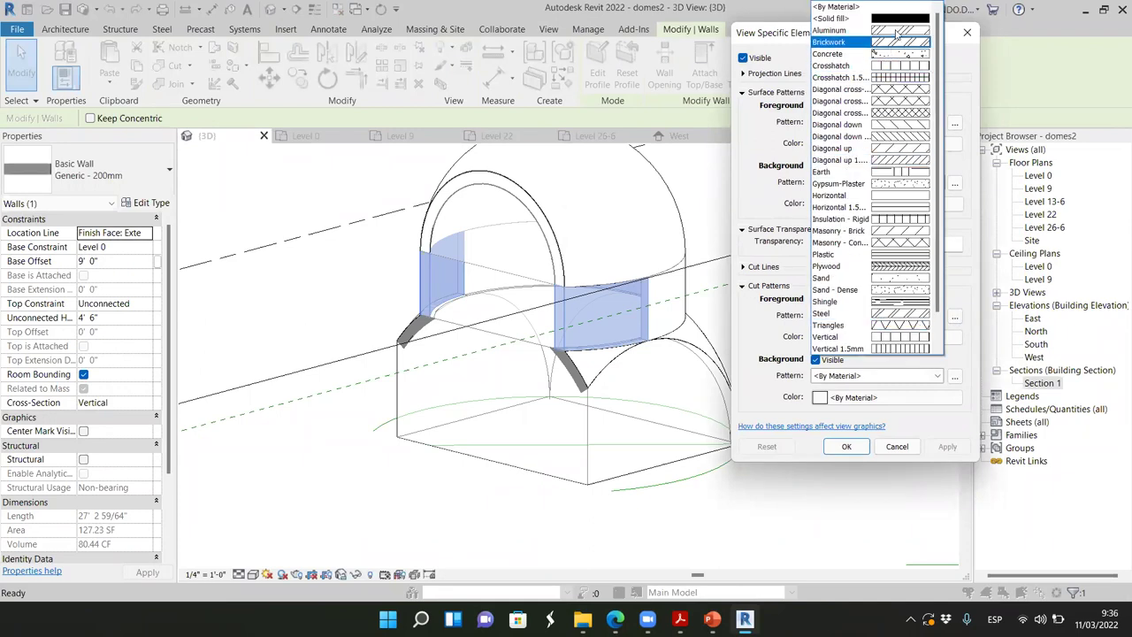
left_click(884, 37)
left_click(822, 337)
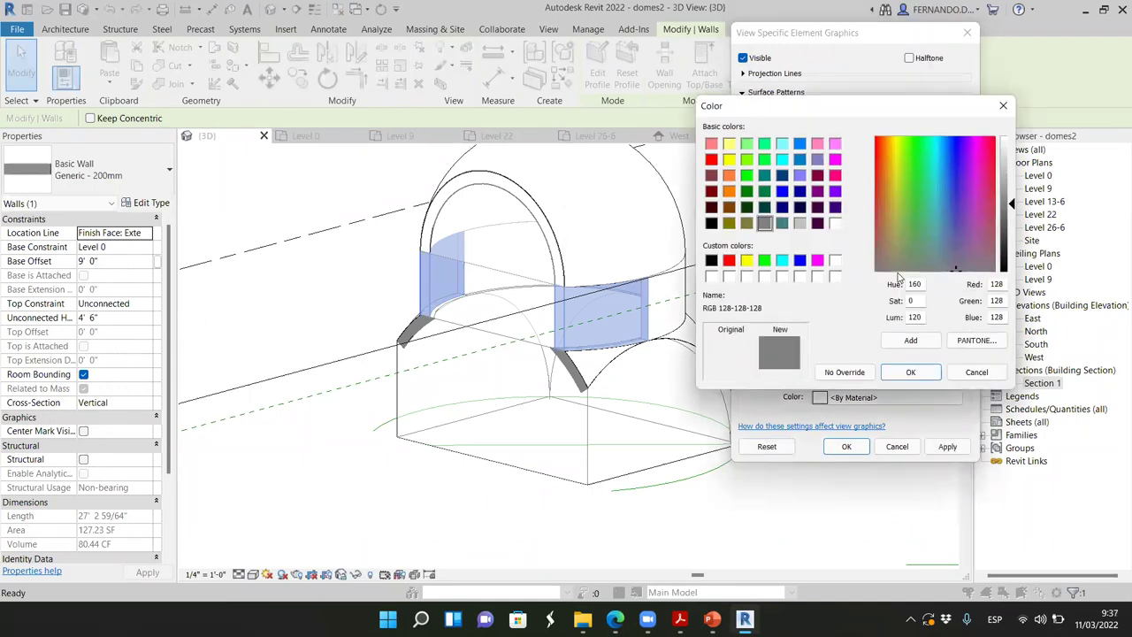
left_click(711, 260)
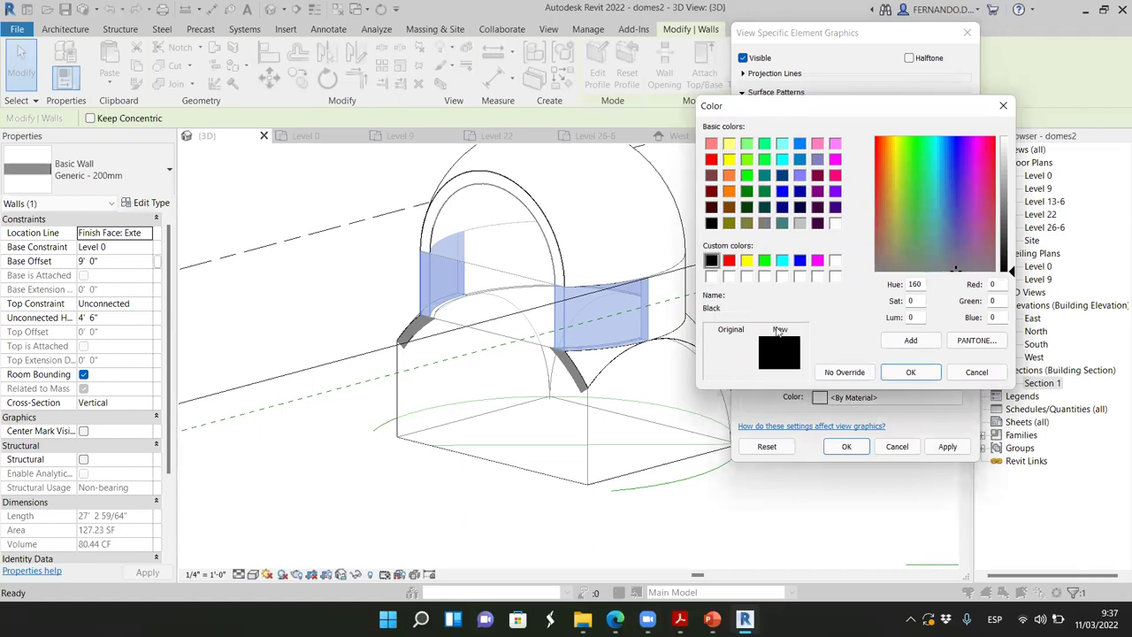
left_click(908, 372)
left_click(948, 447)
left_click(846, 448)
Step: Apply an element graphics override to the main dome wall over the drum, with a black solid fill as foreground cut pattern
left_click(542, 218)
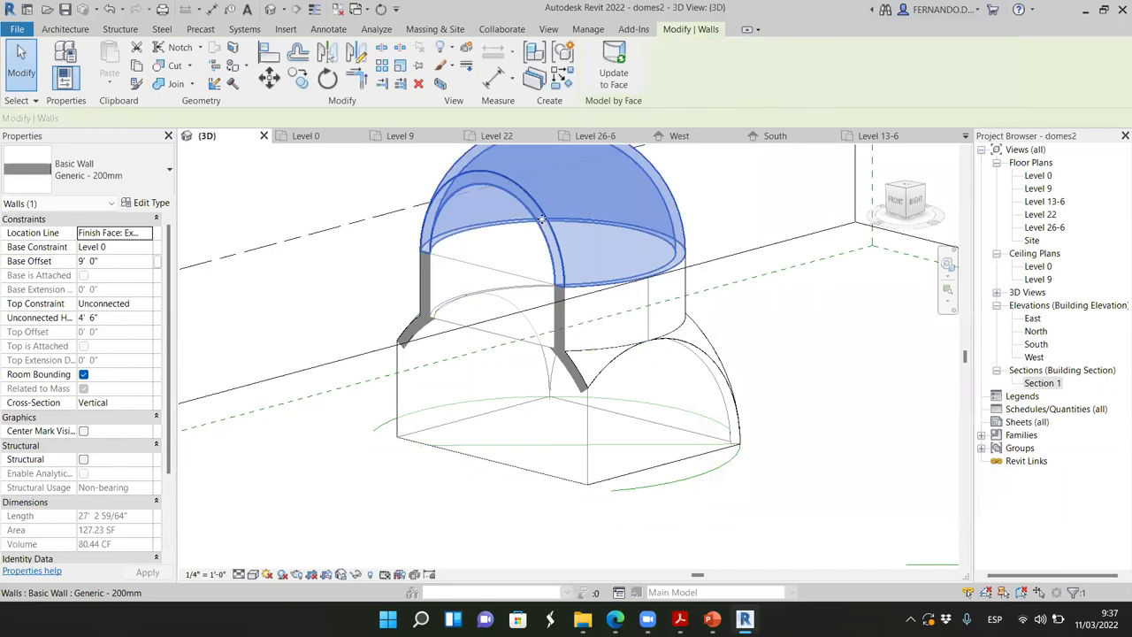
right_click(555, 241)
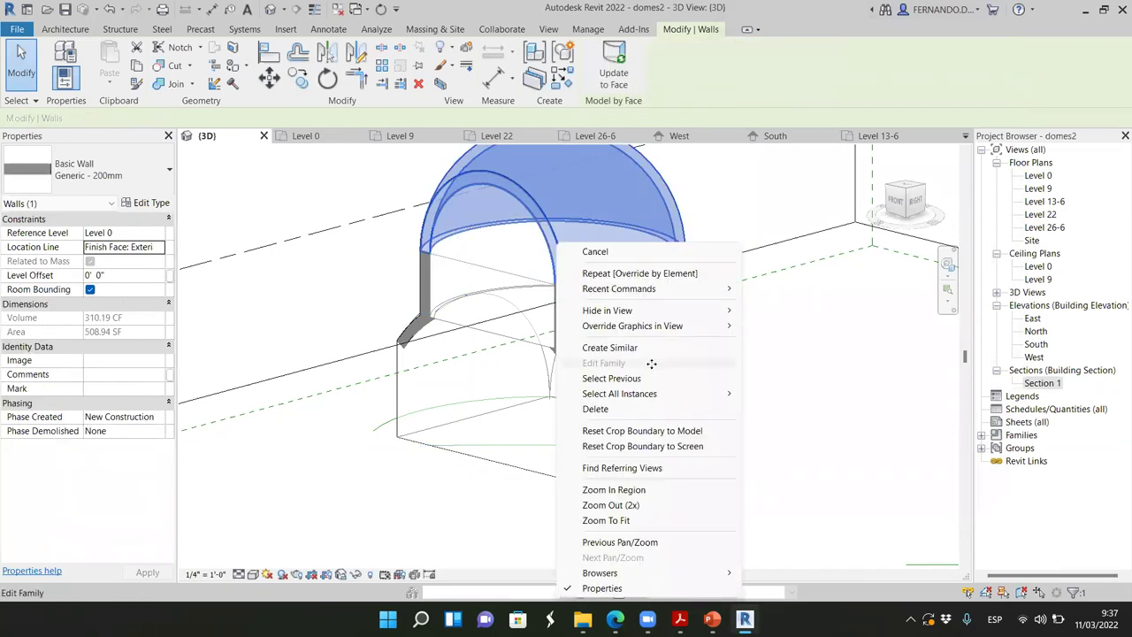
mouse_move(717, 328)
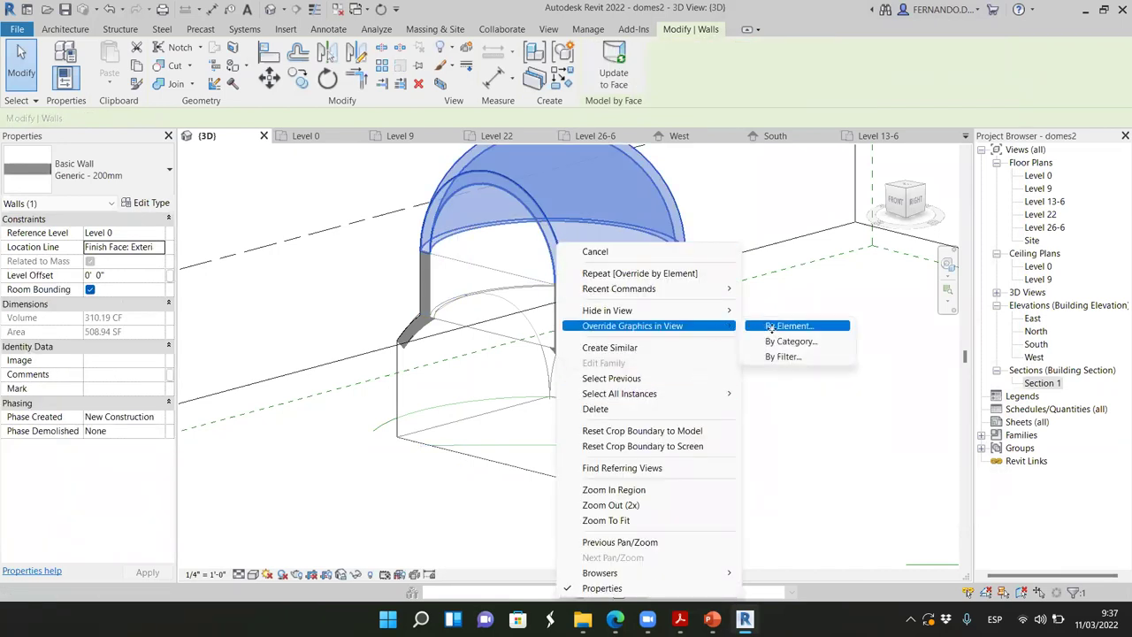
left_click(792, 326)
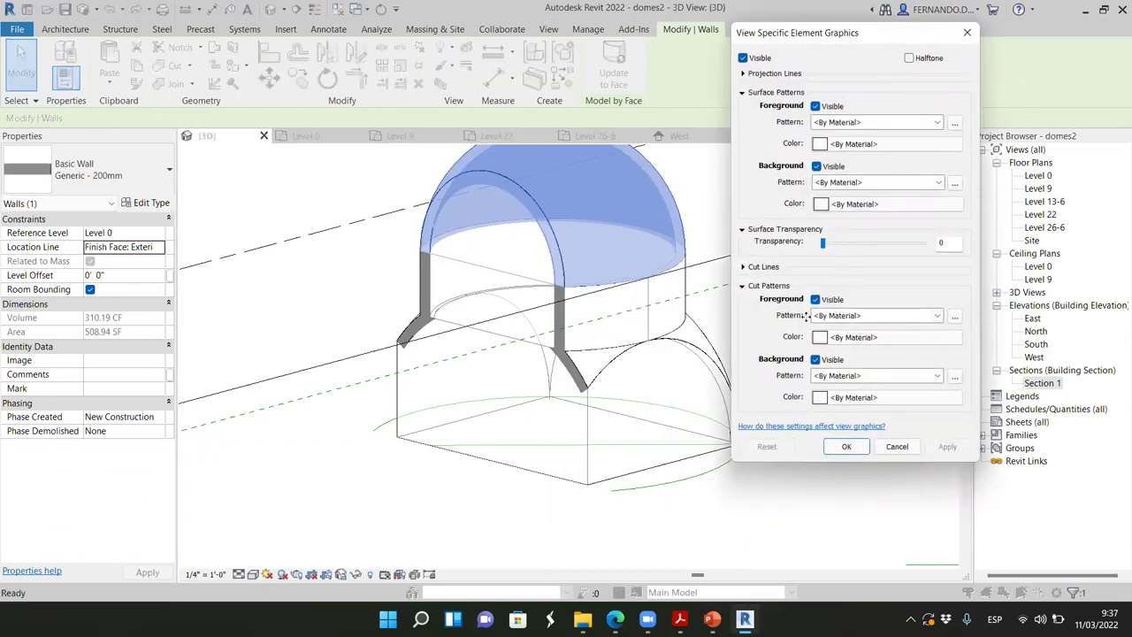
left_click(936, 316)
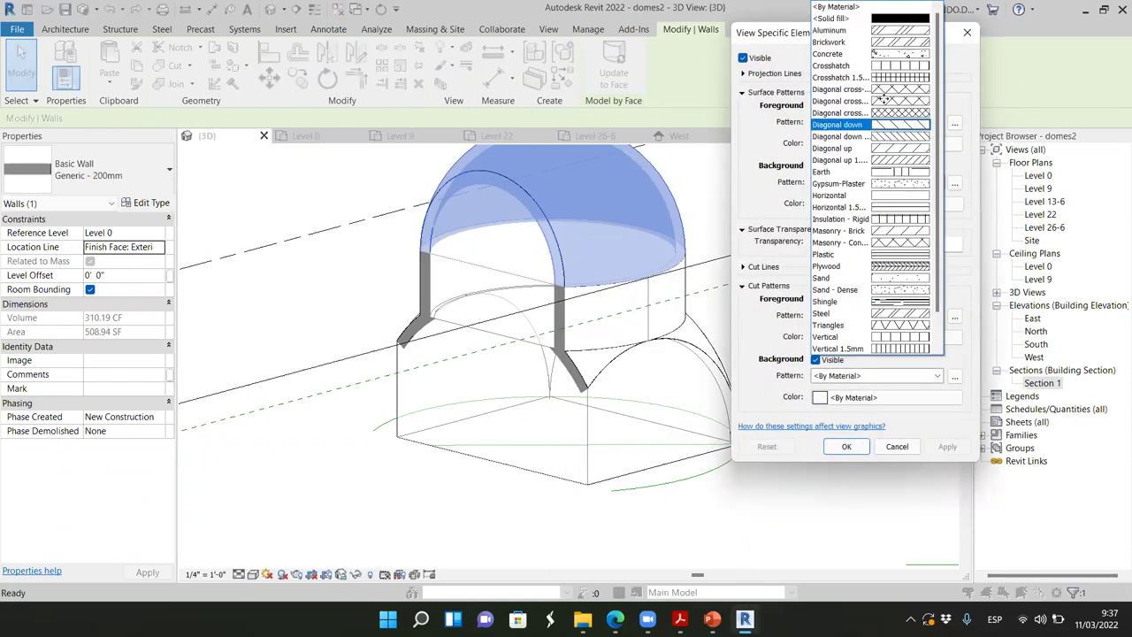
left_click(871, 12)
left_click(825, 337)
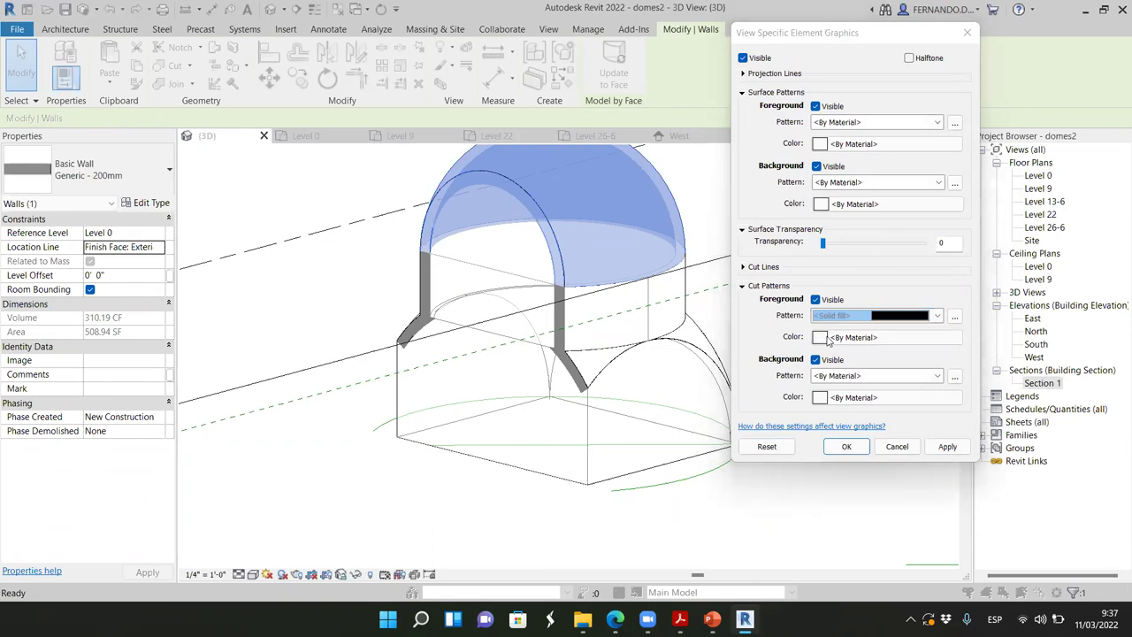
left_click(711, 259)
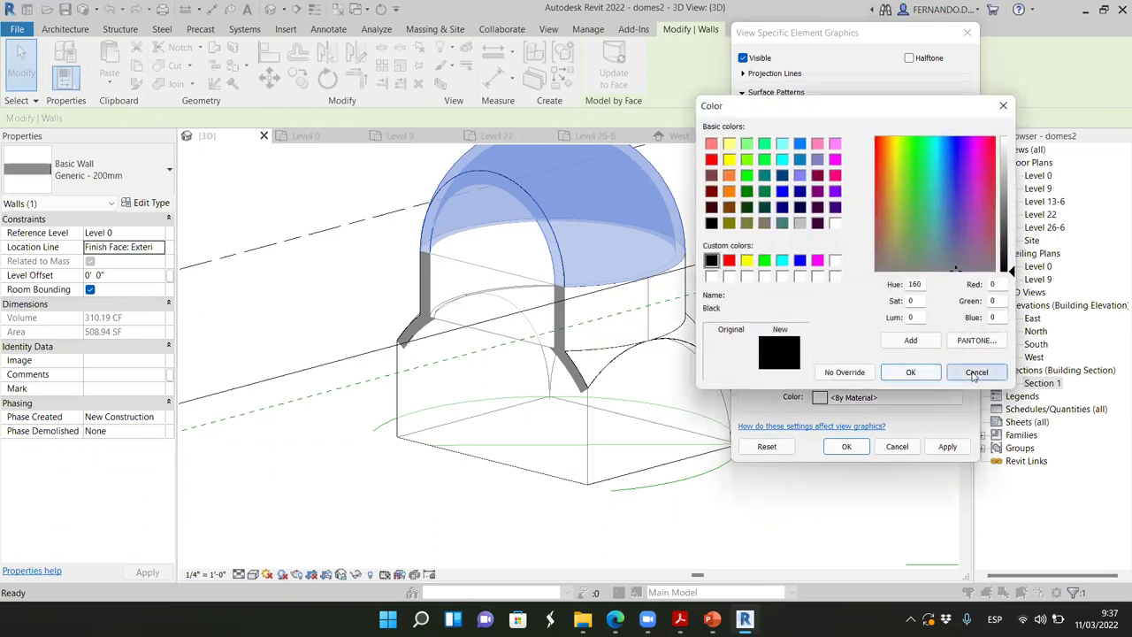
left_click(910, 371)
left_click(947, 447)
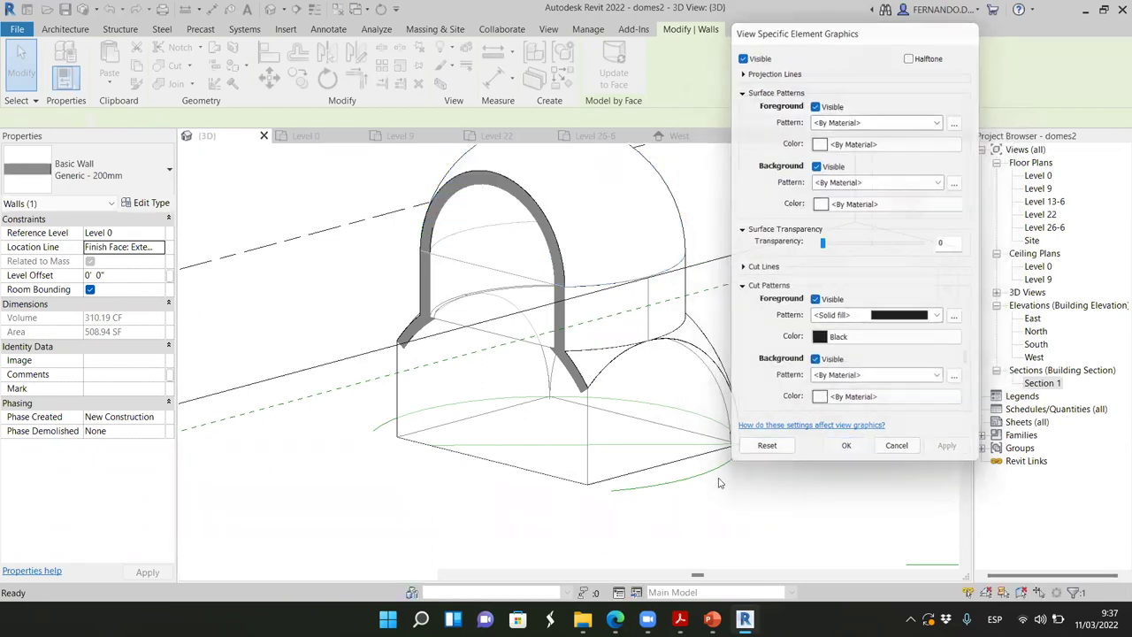
left_click(846, 447)
scroll(743, 345, "down", 1)
left_click(680, 519)
Step: Move the section box's cutting face deeper into the model so that it slices through the lantern as well as the dome
middle_click_drag(623, 446, 603, 438)
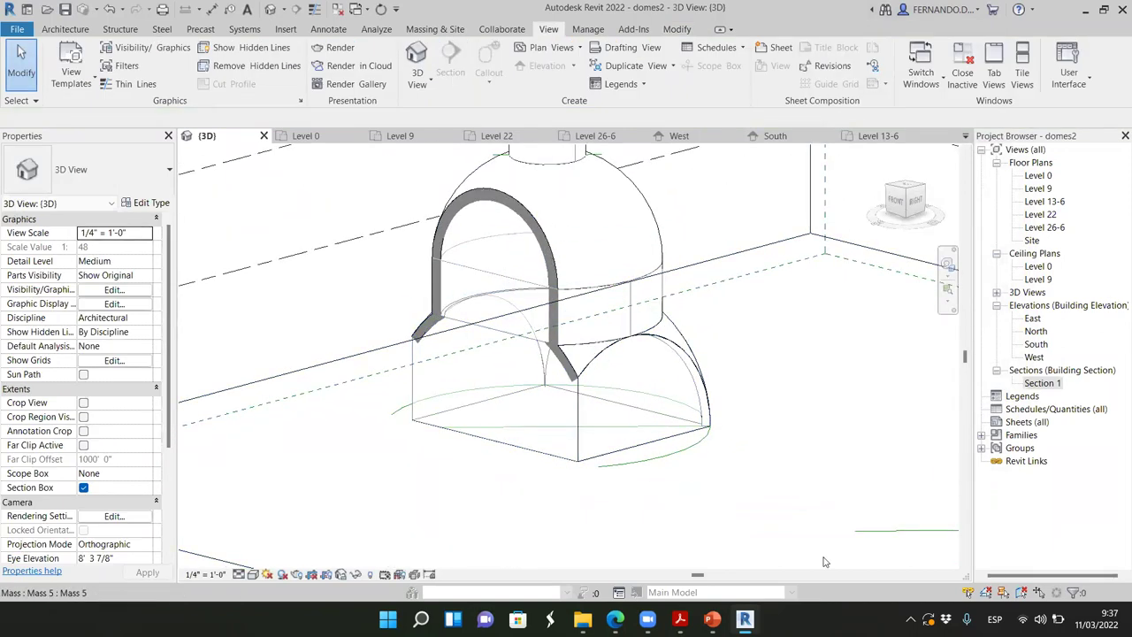
scroll(760, 448, "down", 1)
scroll(708, 363, "down", 2)
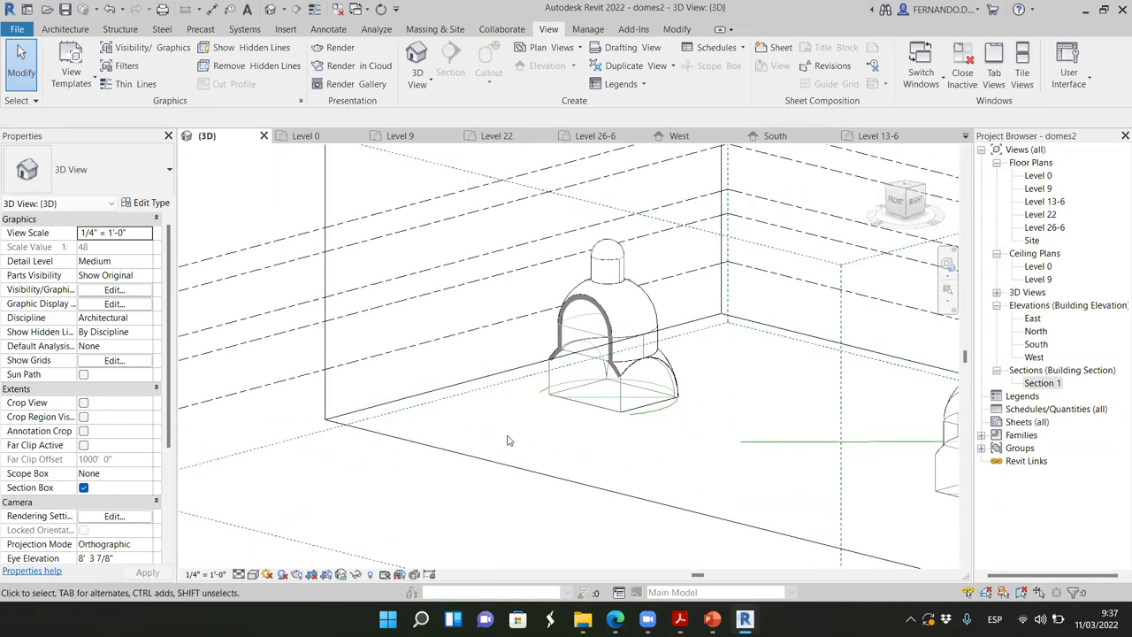
left_click(696, 330)
scroll(696, 330, "up", 1)
left_click_drag(777, 291, 816, 282)
scroll(721, 385, "up", 2)
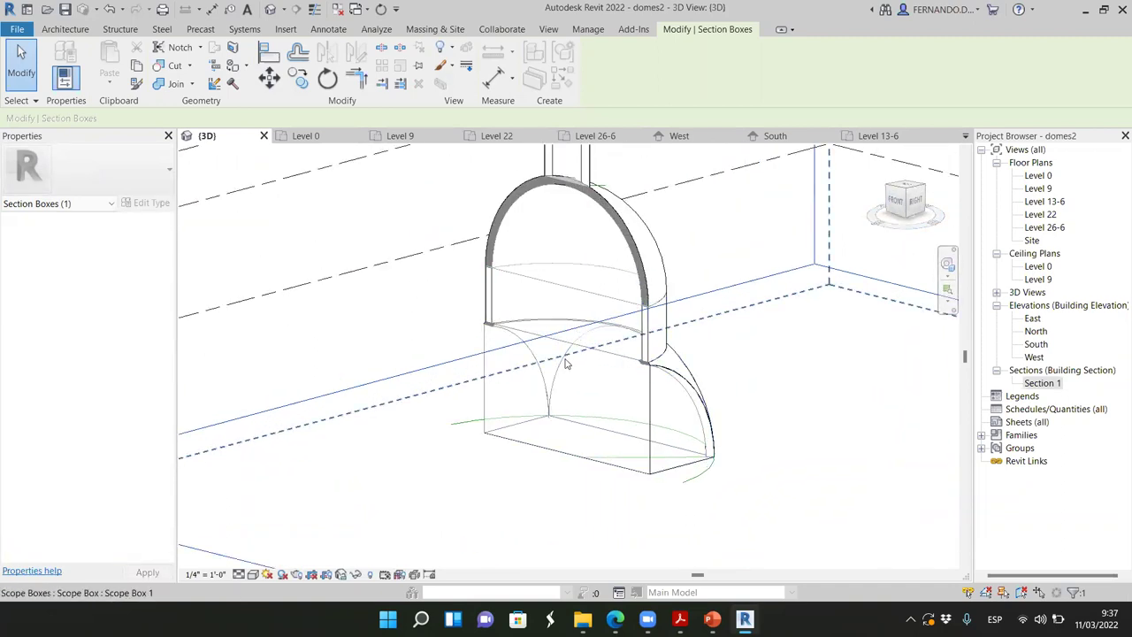
Step: Pull the section box's cutting face slightly back outward, still through the lantern, and examine the cut walls of both domes
scroll(551, 450, "down", 4)
scroll(625, 428, "down", 1)
scroll(676, 354, "up", 2)
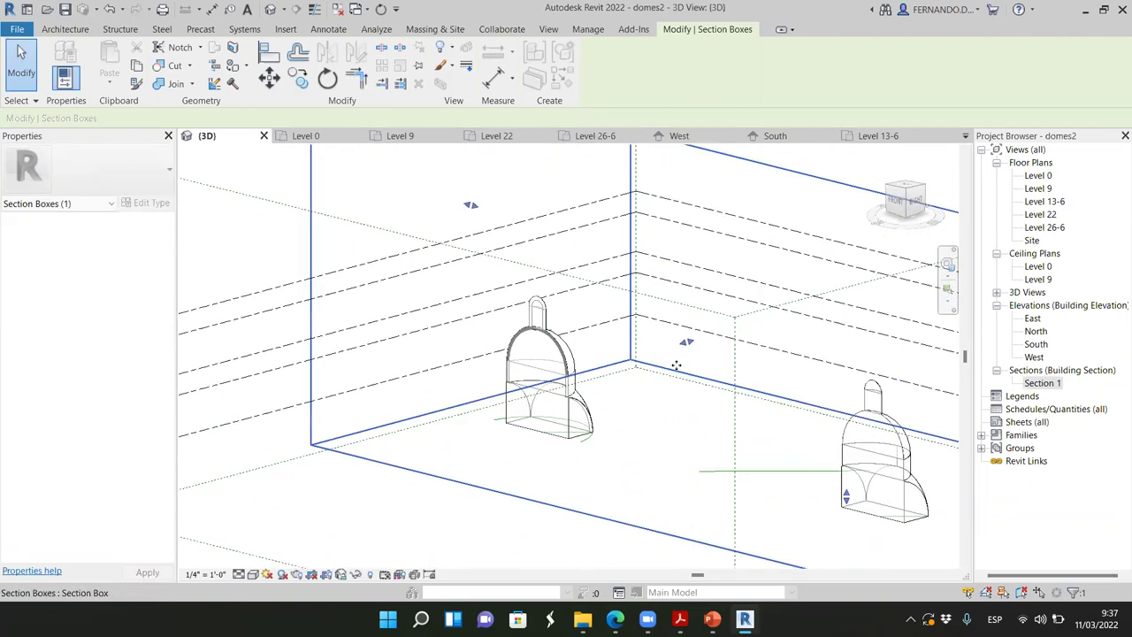
left_click_drag(677, 347, 679, 356)
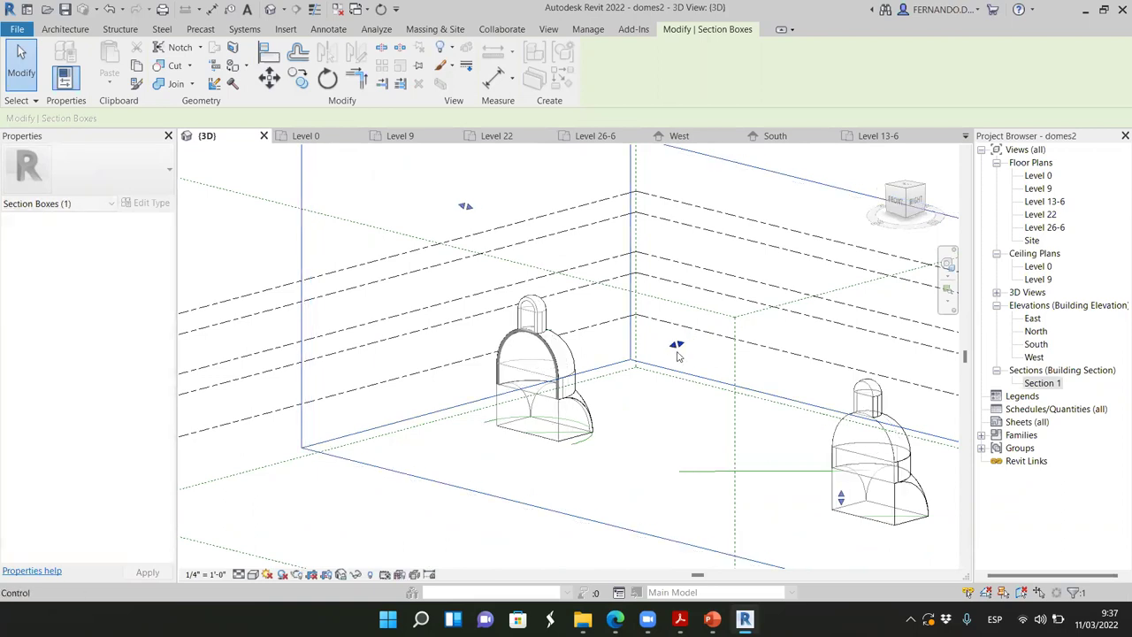
scroll(540, 417, "up", 3)
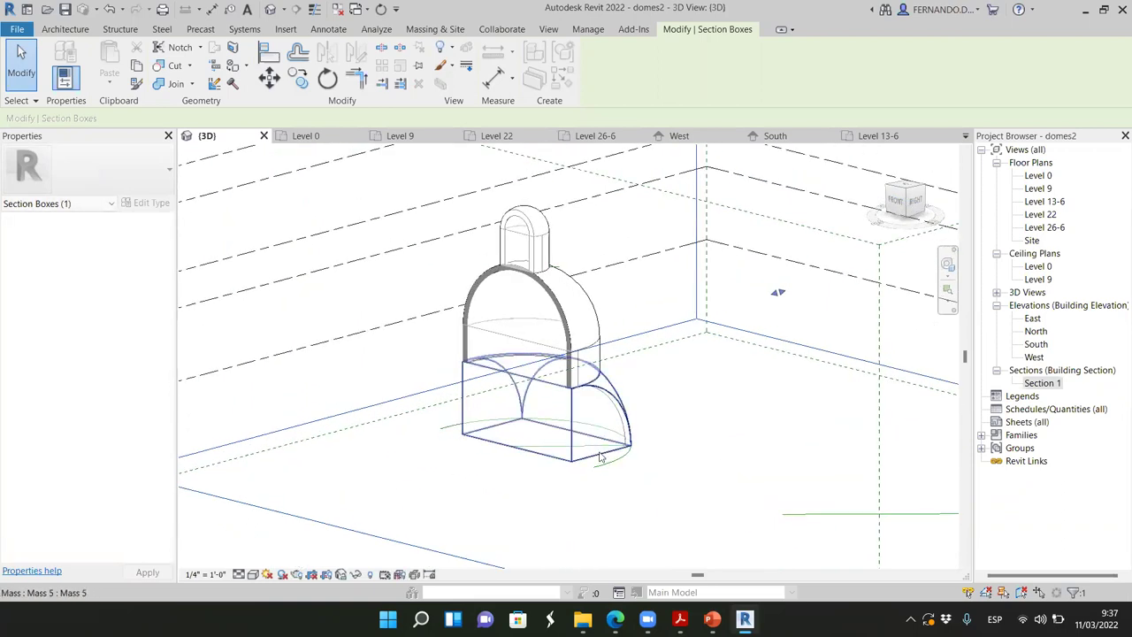
scroll(548, 289, "up", 3)
scroll(513, 309, "down", 5)
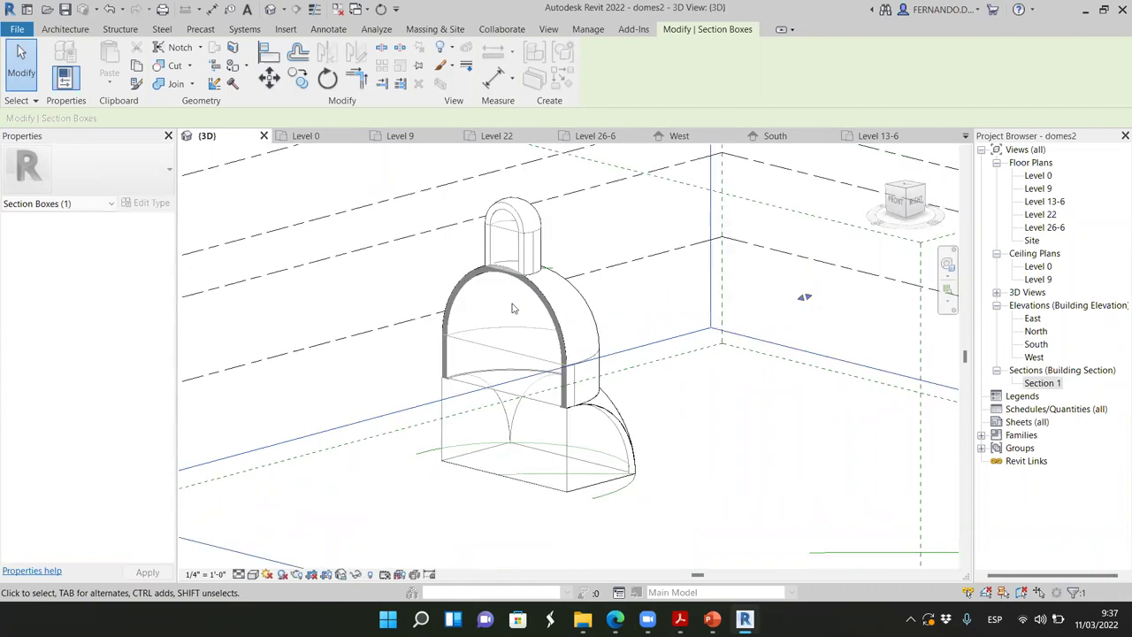
scroll(616, 385, "up", 1)
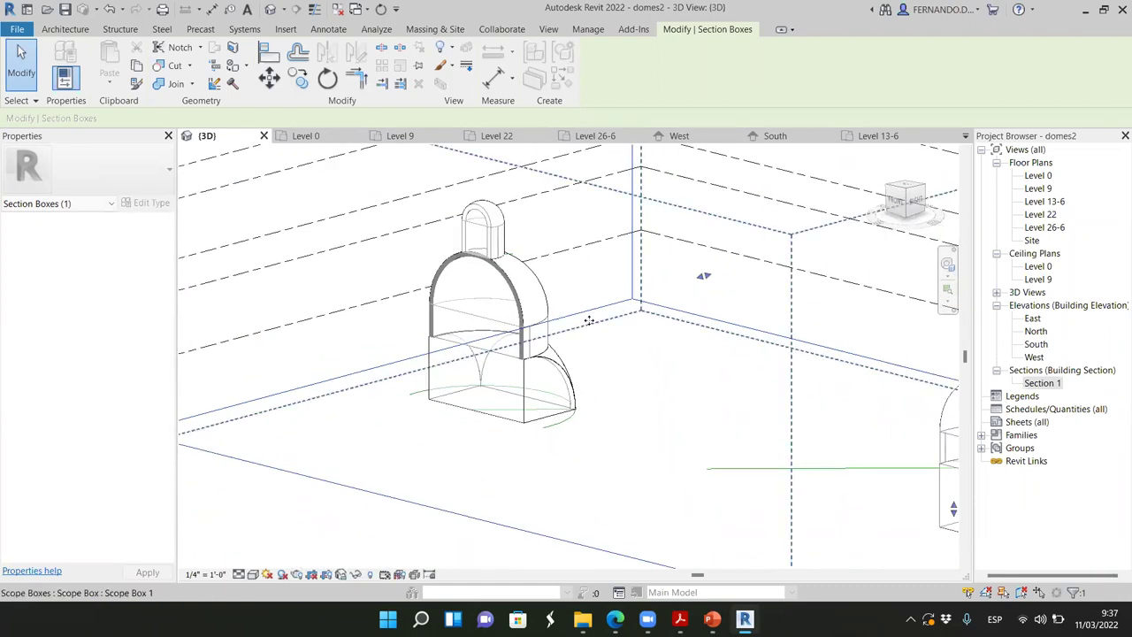
scroll(602, 385, "down", 1)
left_click_drag(915, 199, 851, 218)
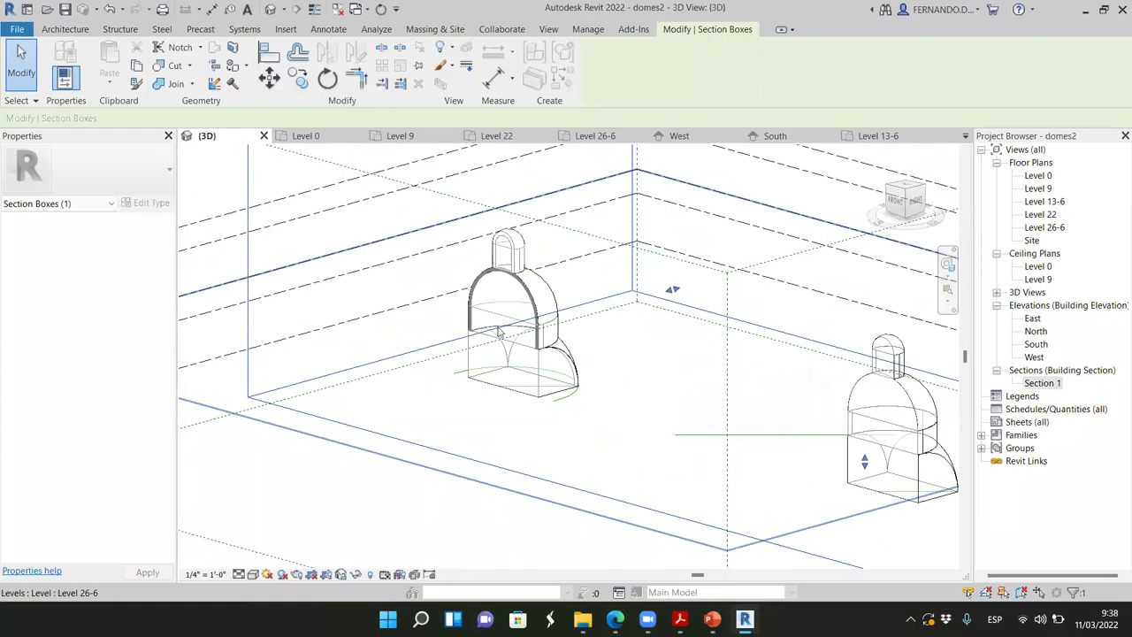